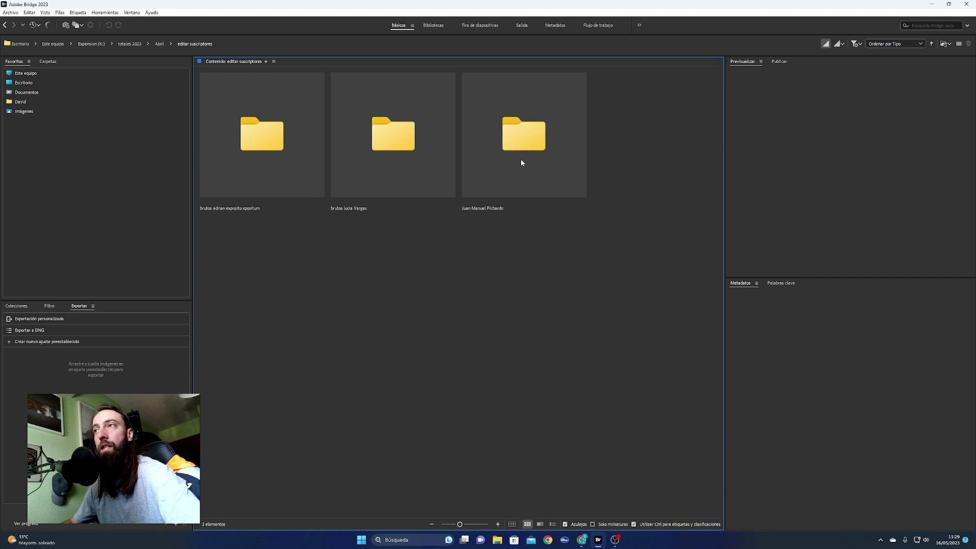
Open the third subscriber folder and preview JMP_8102.NEF full-screen at 100% on her face
{"action": "double_click", "coordinate": [521, 162]}
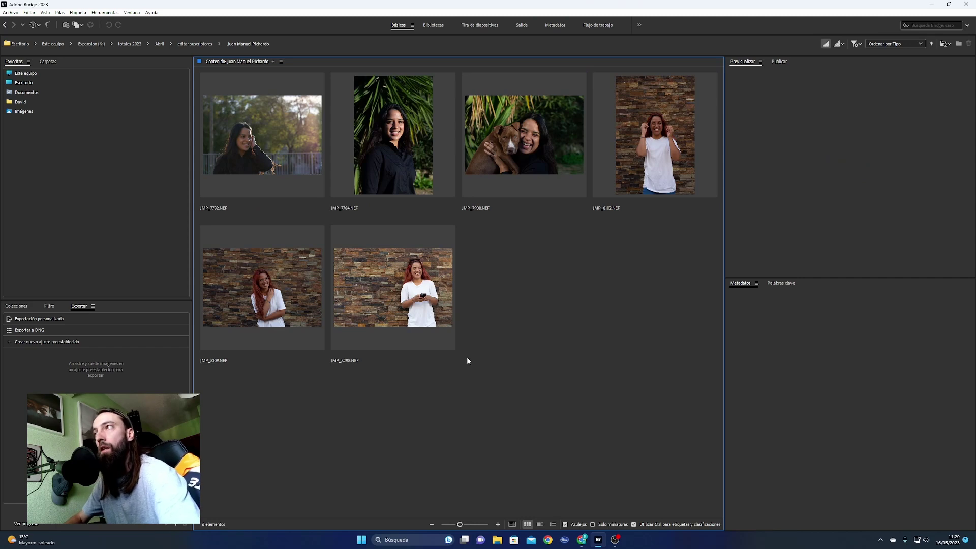
{"action": "left_click", "coordinate": [391, 338]}
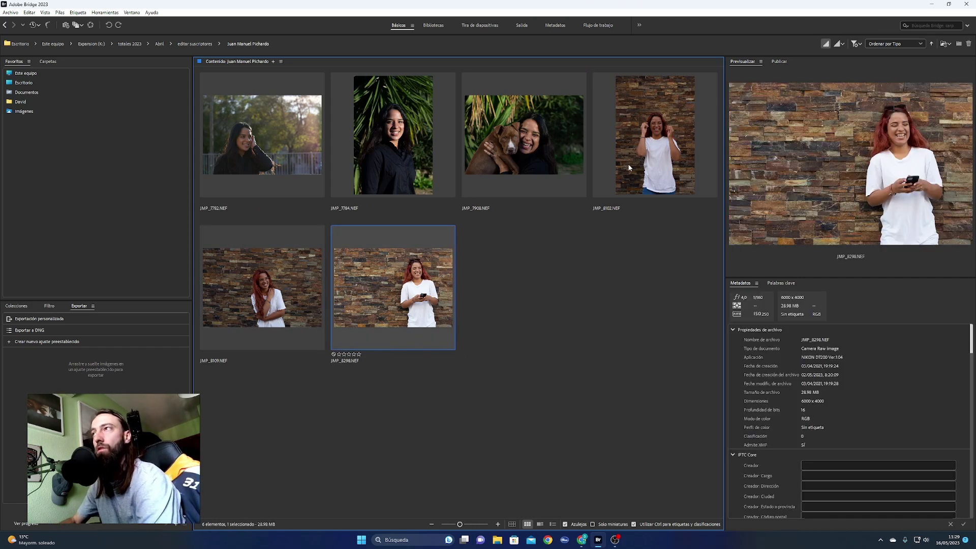
{"action": "left_click", "coordinate": [629, 168]}
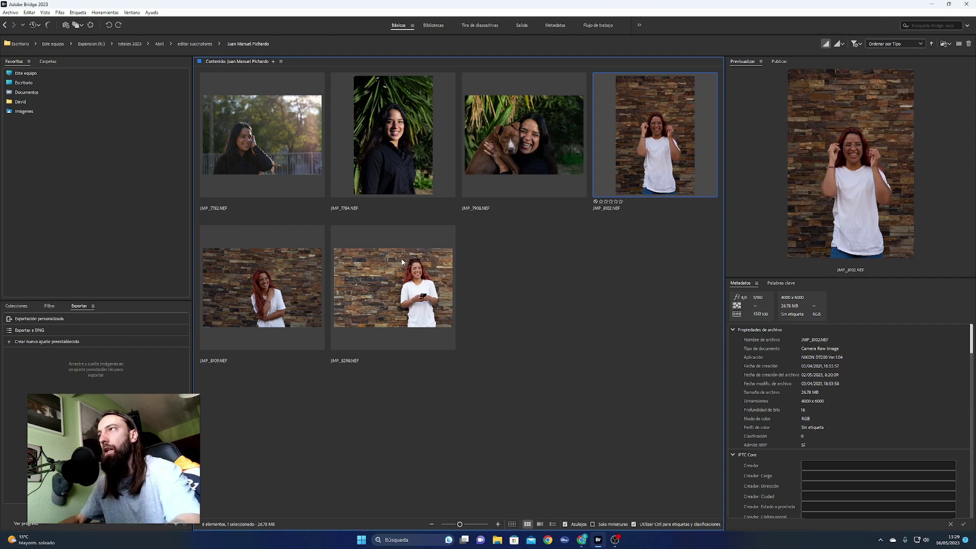
{"action": "key", "text": "space"}
{"action": "left_click", "coordinate": [493, 270]}
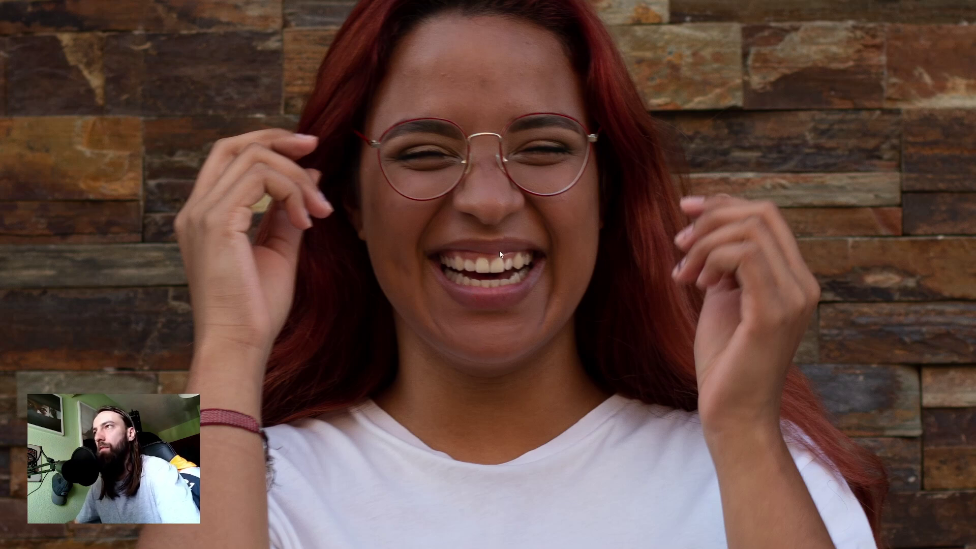
Exit the JMP_8102 preview, then review JMP_8298 full-screen at 100% and fitted
{"action": "key", "text": "ctrl+0"}
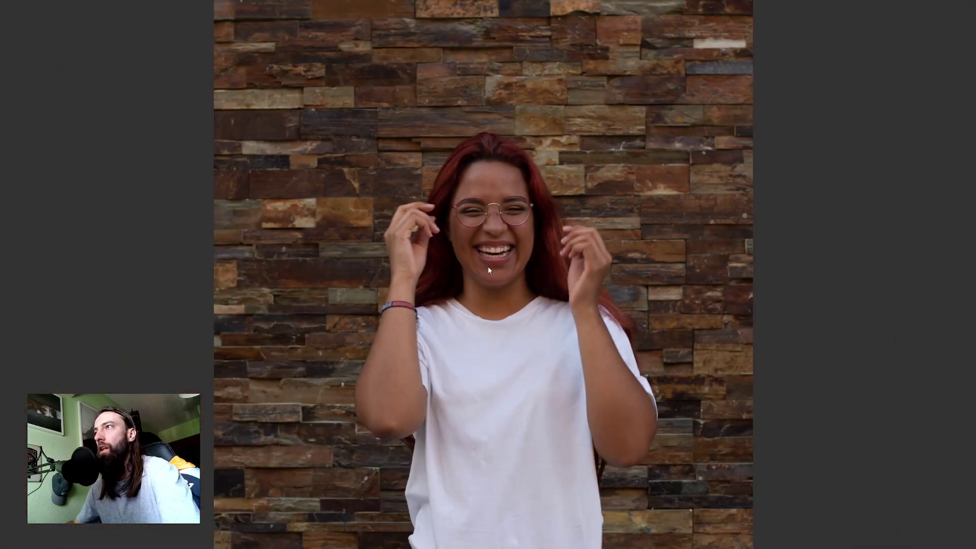
{"action": "key", "text": "Escape"}
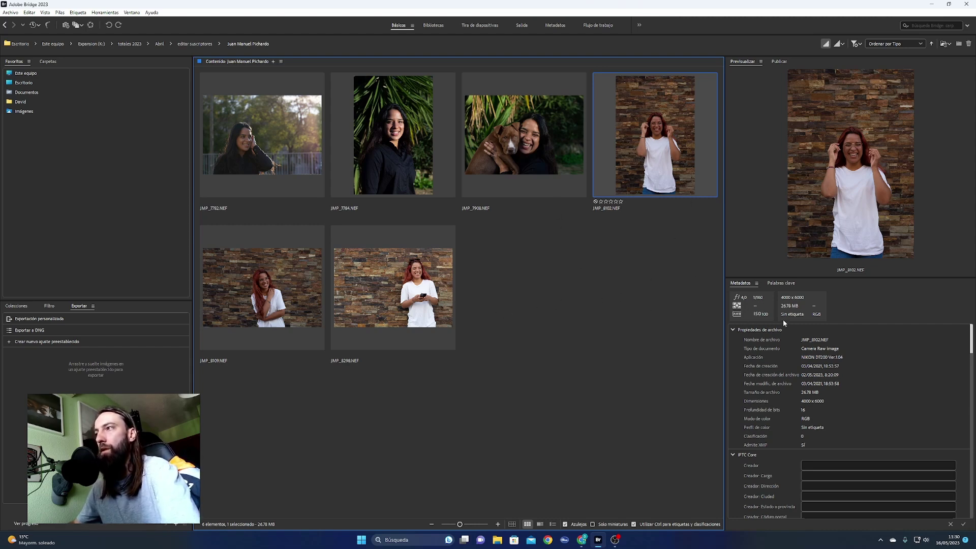
{"action": "left_click", "coordinate": [406, 312]}
{"action": "key", "text": "space"}
{"action": "left_click", "coordinate": [605, 263]}
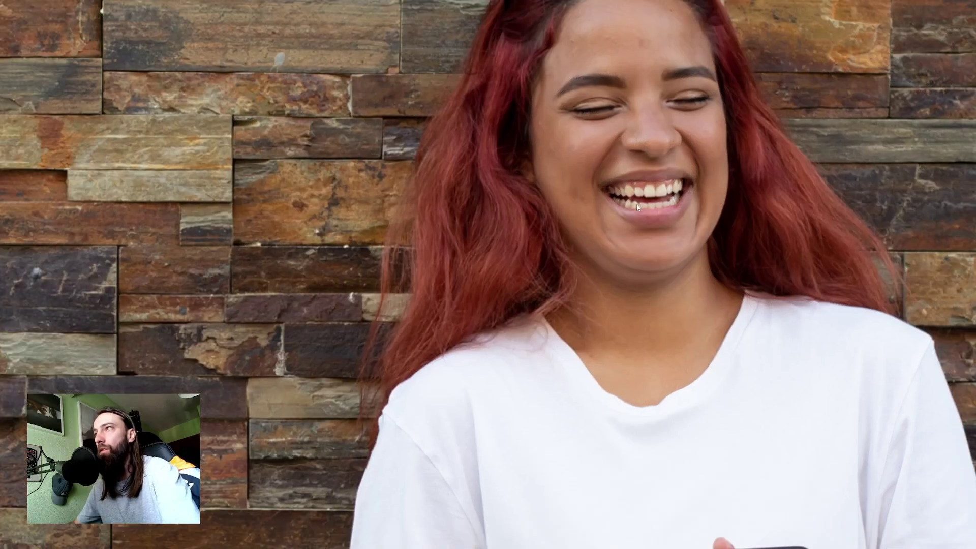
{"action": "left_click", "coordinate": [636, 207]}
{"action": "key", "text": "space"}
Review JMP_8109 full-screen, checking her face at 100% before closing the preview
{"action": "left_click", "coordinate": [327, 322]}
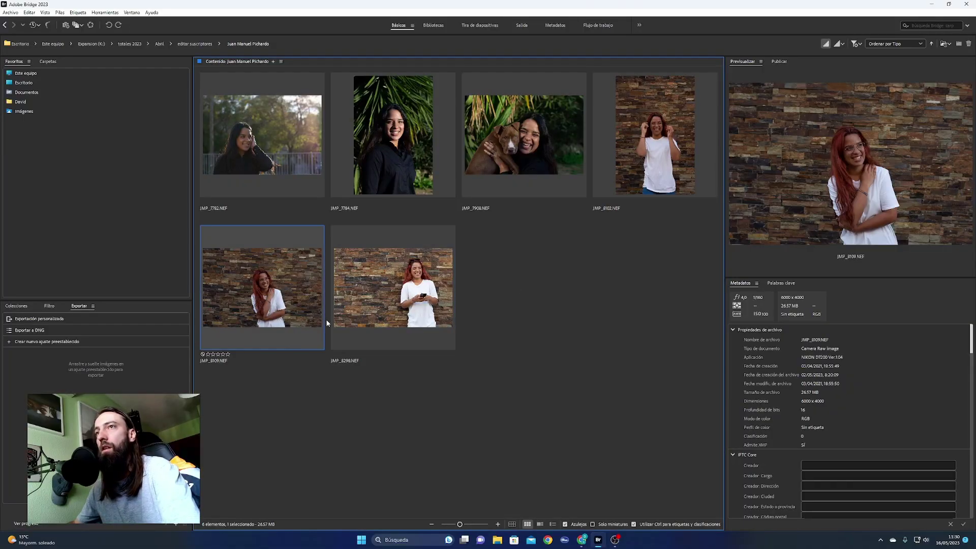
{"action": "key", "text": "space"}
{"action": "left_click", "coordinate": [496, 235]}
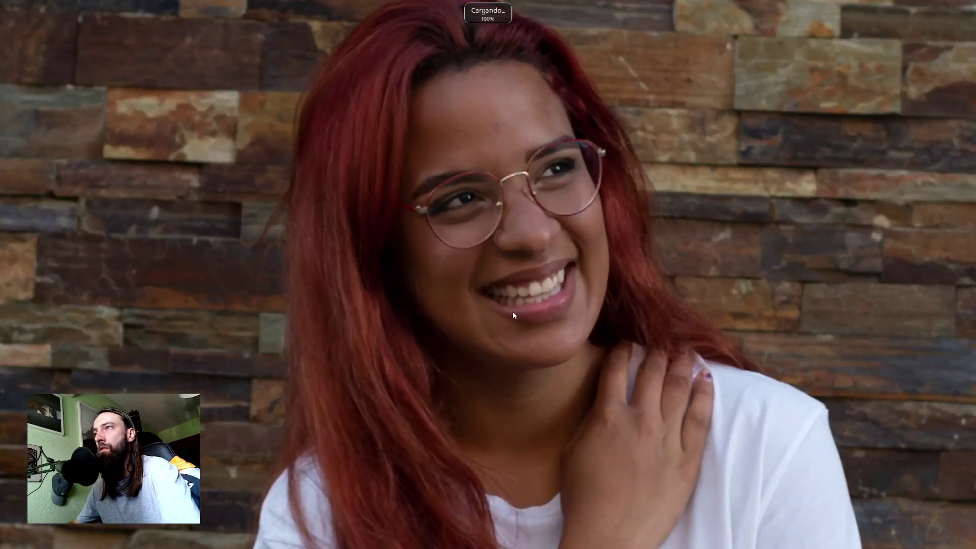
{"action": "key", "text": "Right"}
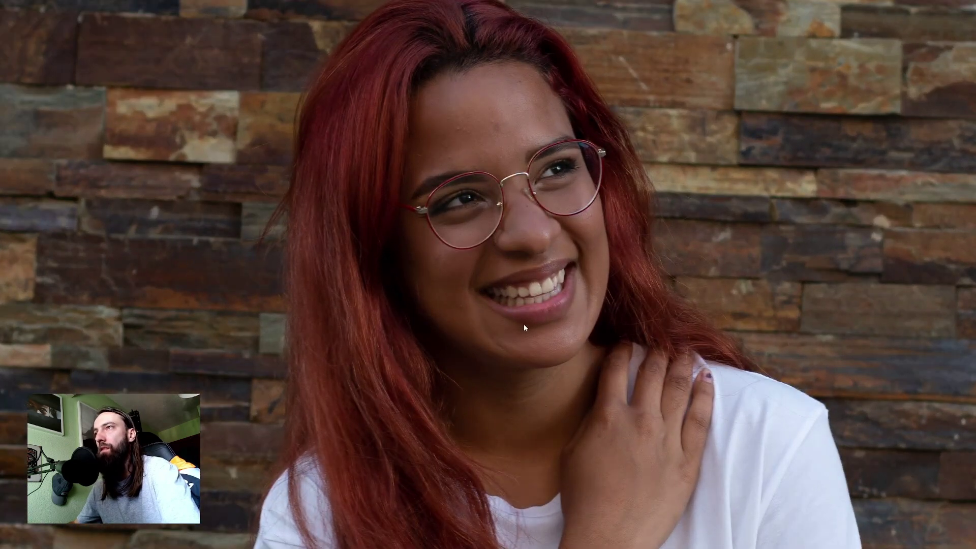
{"action": "left_click", "coordinate": [490, 275]}
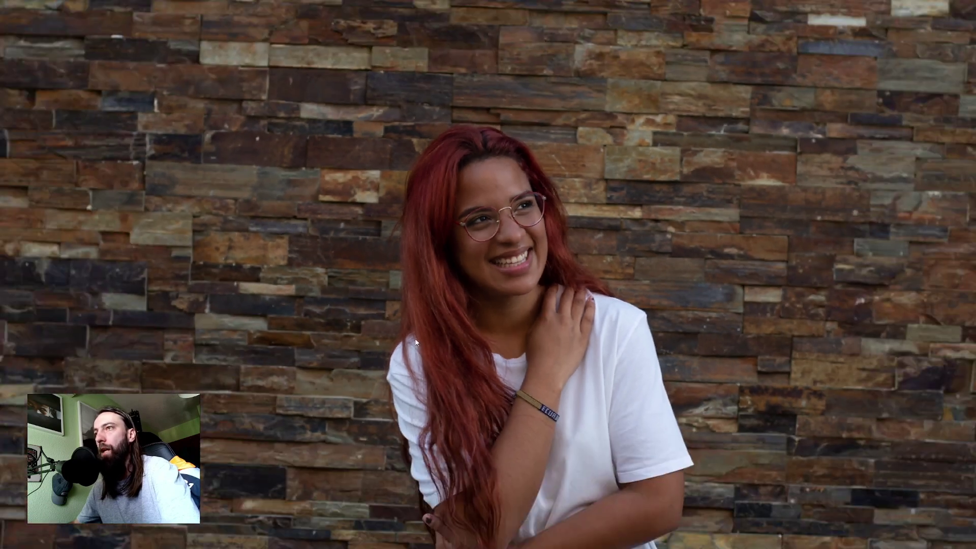
{"action": "key", "text": "space"}
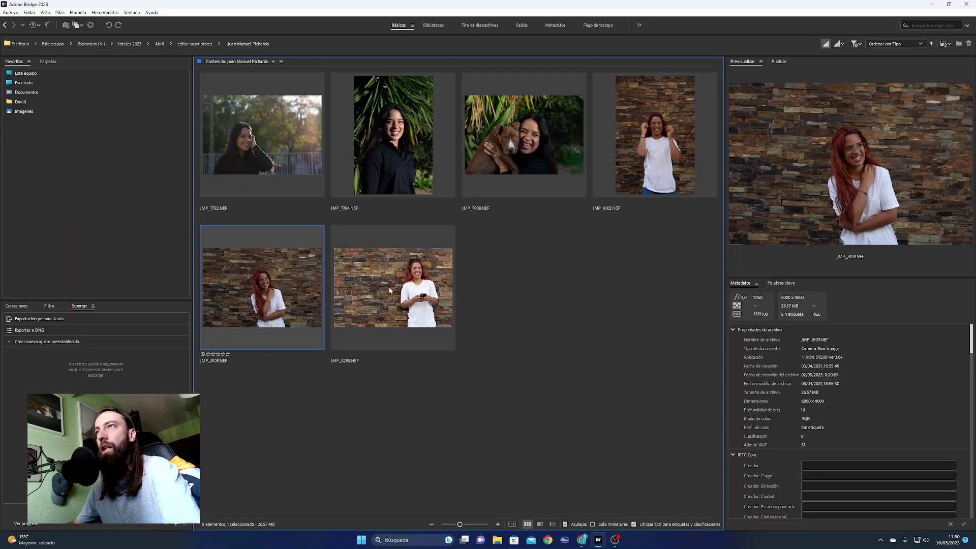
Select JMP_7782, JMP_7784 and JMP_7908 and open the four photos in Camera Raw
{"action": "left_click", "coordinate": [305, 188], "text": "ctrl"}
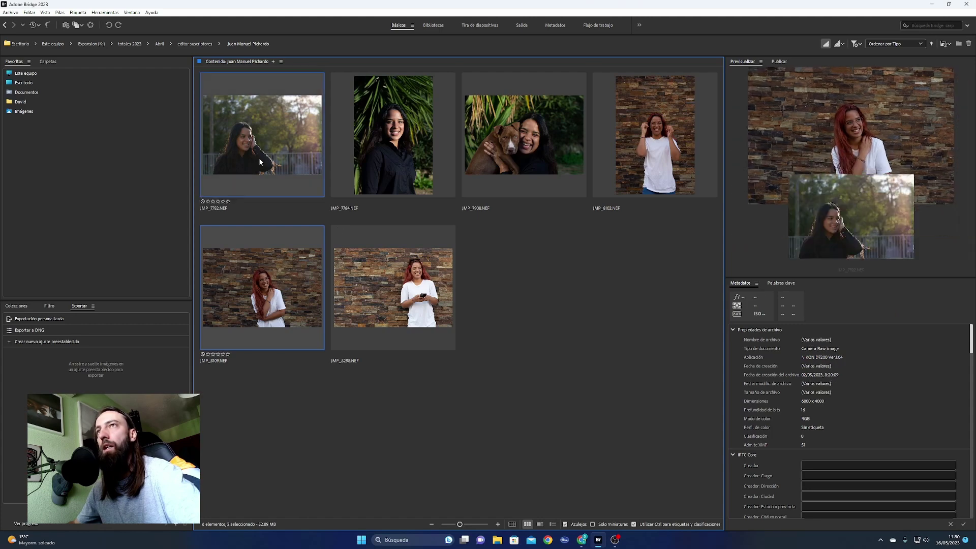
{"action": "left_click", "coordinate": [442, 183], "text": "ctrl"}
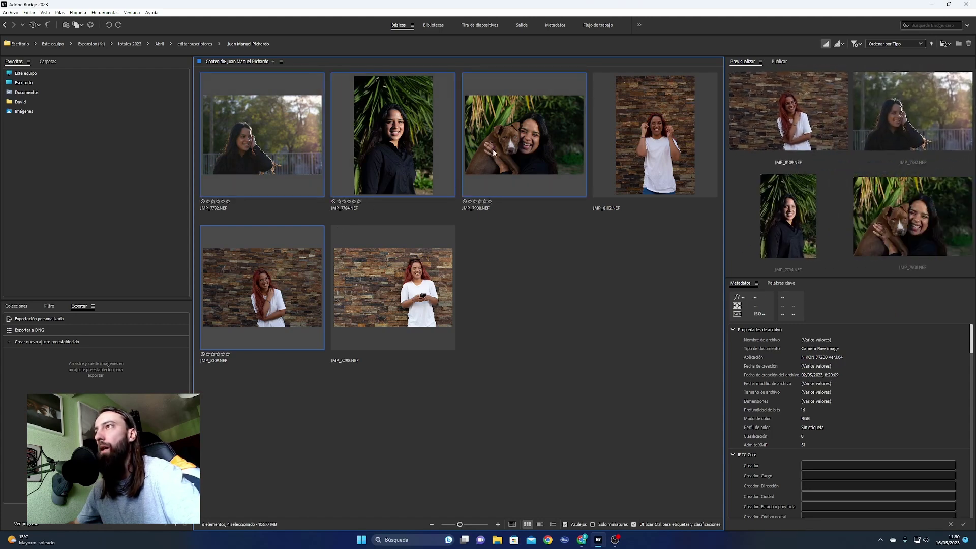
{"action": "right_click", "coordinate": [492, 148]}
{"action": "left_click", "coordinate": [464, 292]}
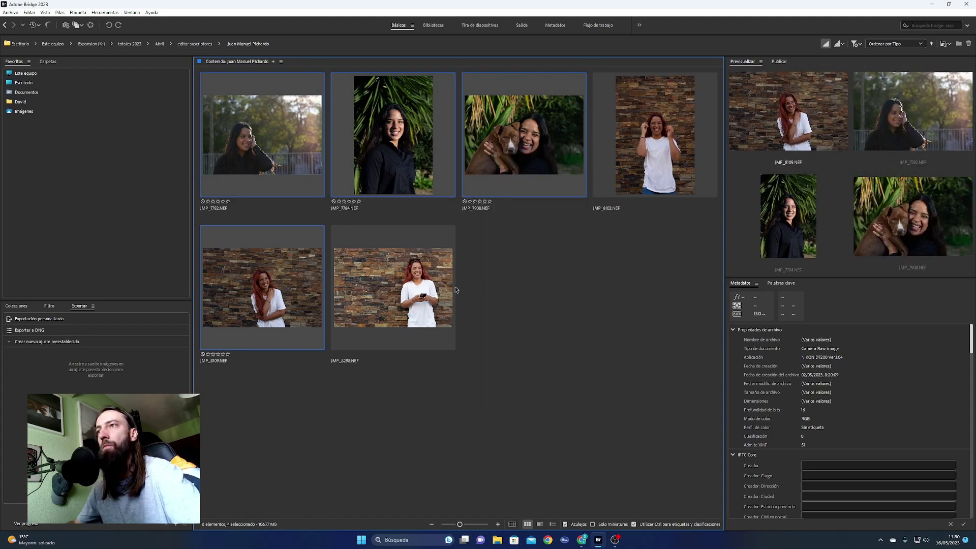
{"action": "key", "text": "ctrl+r"}
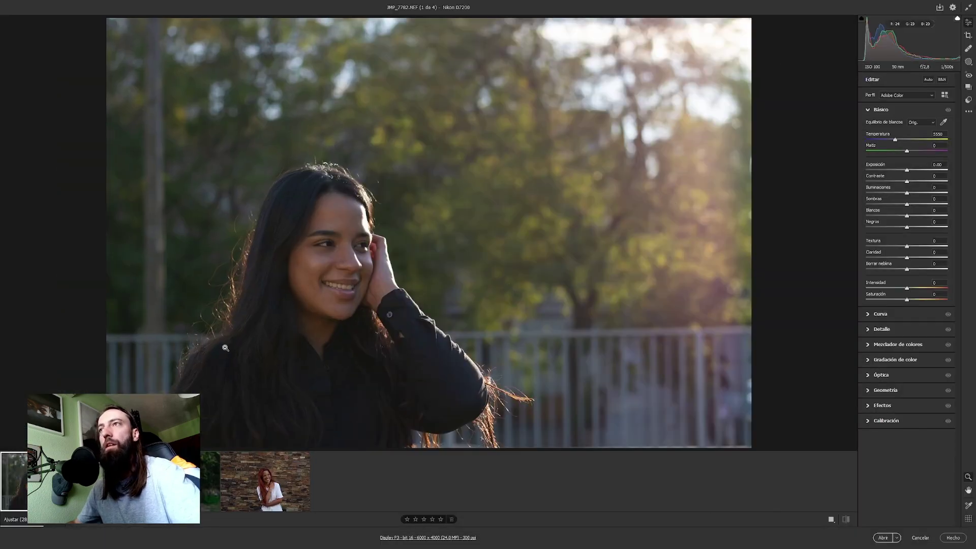
Zoom in on JMP_7782's face and back out, then show the saved user presets
{"action": "left_click", "coordinate": [274, 263]}
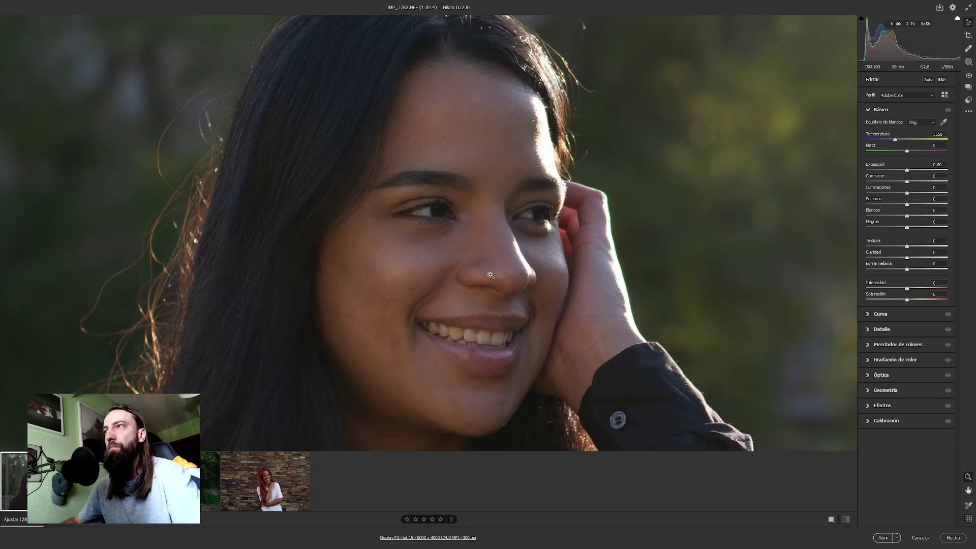
{"action": "left_click", "coordinate": [489, 276]}
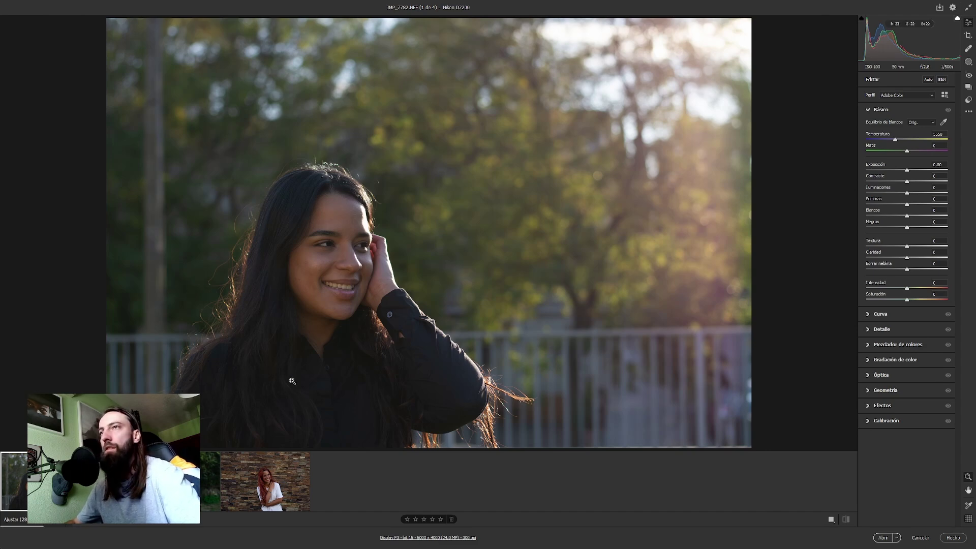
{"action": "left_click", "coordinate": [969, 100]}
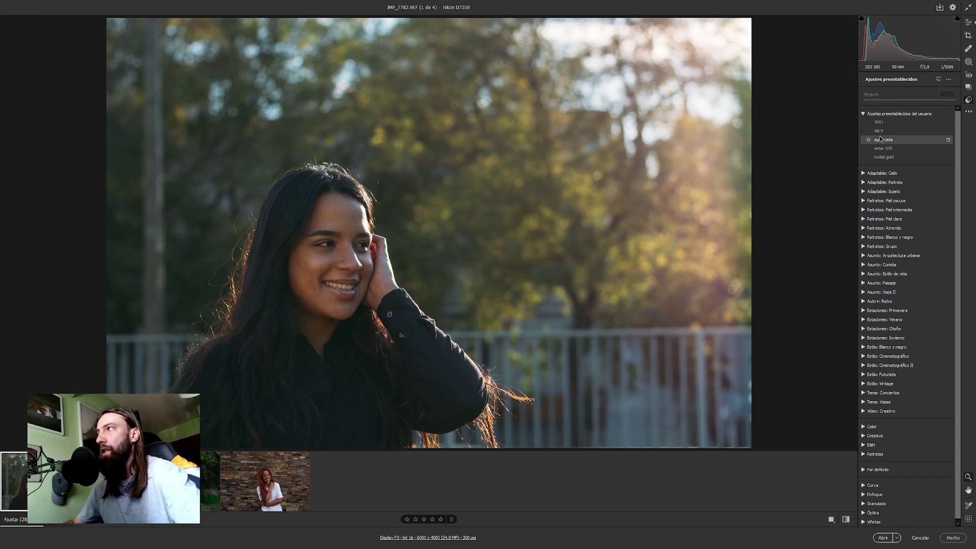
Apply the agfa vista preset to JMP_7782, check it close up, then show masking options
{"action": "left_click", "coordinate": [883, 143]}
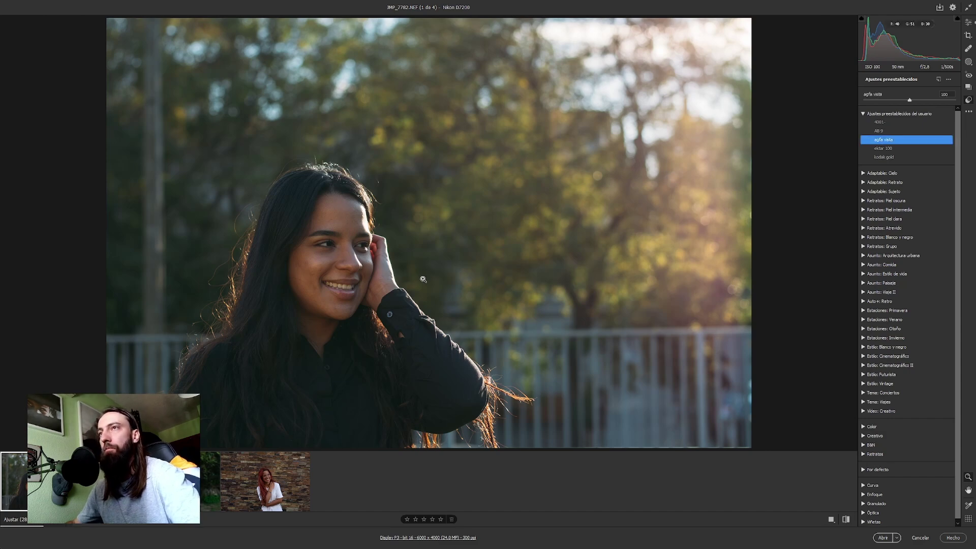
{"action": "left_click", "coordinate": [323, 258]}
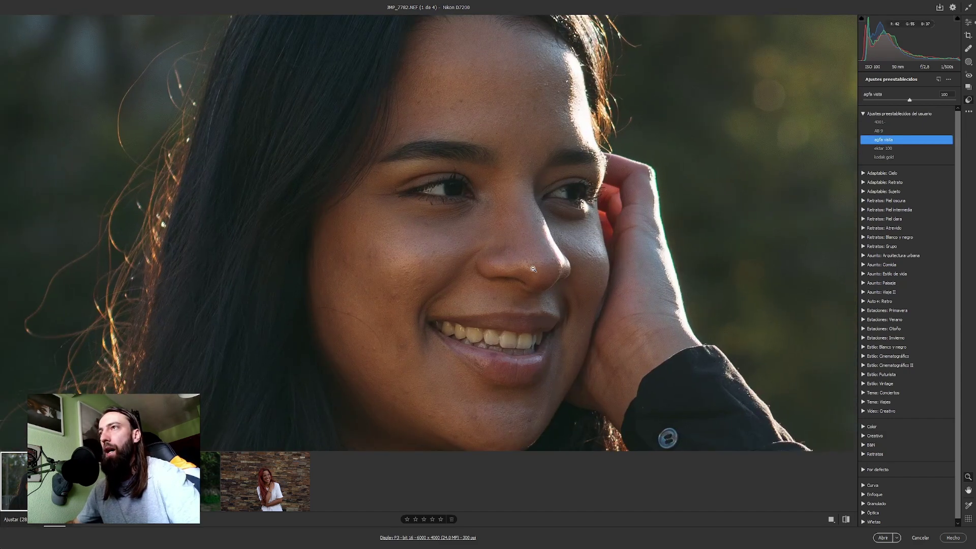
{"action": "left_click", "coordinate": [501, 253]}
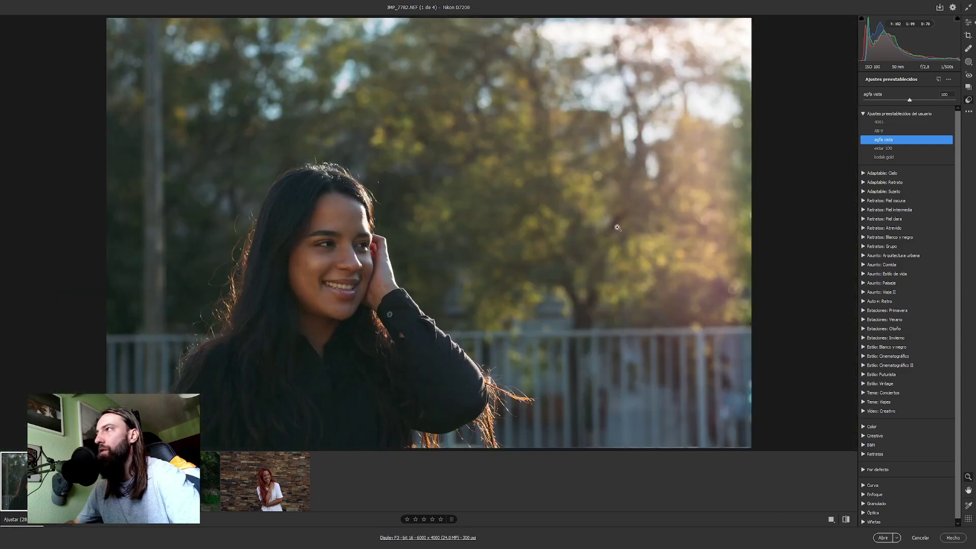
{"action": "left_click", "coordinate": [968, 22]}
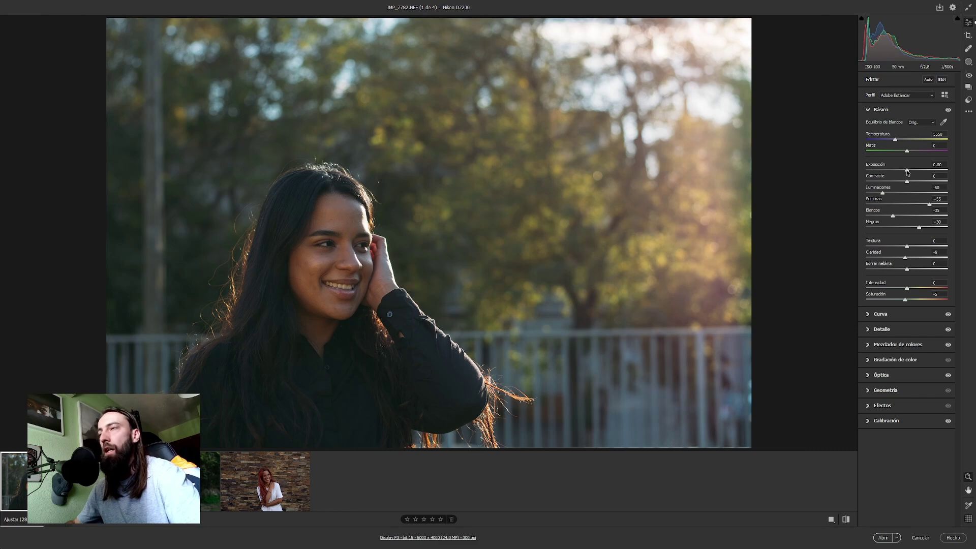
{"action": "left_click", "coordinate": [968, 62]}
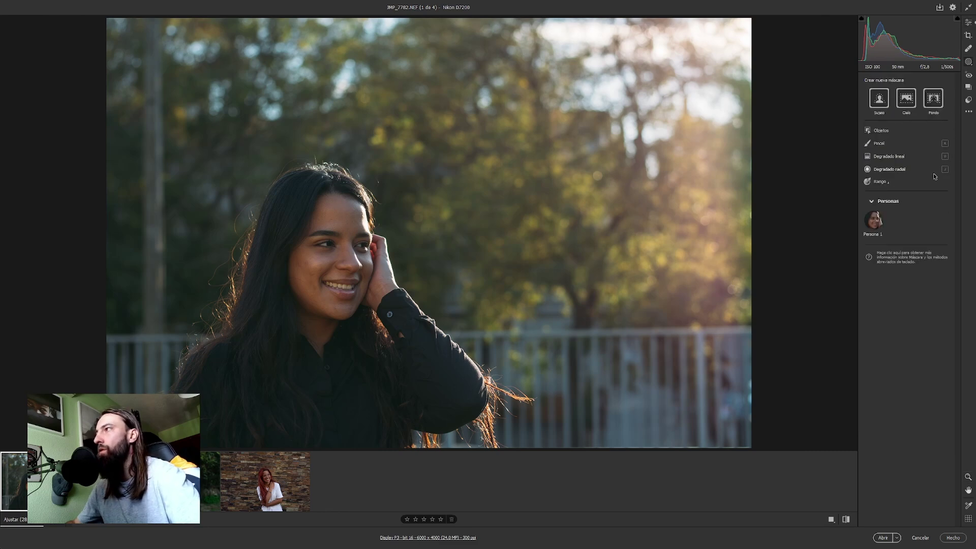
Add a subject mask with Exposure +0.40 and Blacks -5, shadows left at 0
{"action": "left_click", "coordinate": [880, 98]}
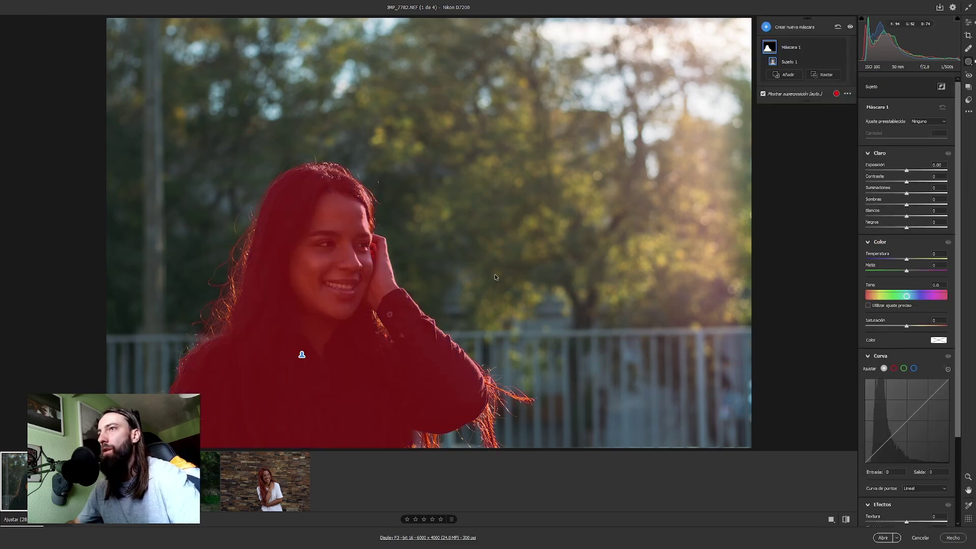
{"action": "mouse_move", "coordinate": [906, 170]}
{"action": "left_mouse_down"}
{"action": "mouse_move", "coordinate": [932, 170]}
{"action": "mouse_move", "coordinate": [910, 171]}
{"action": "left_mouse_up"}
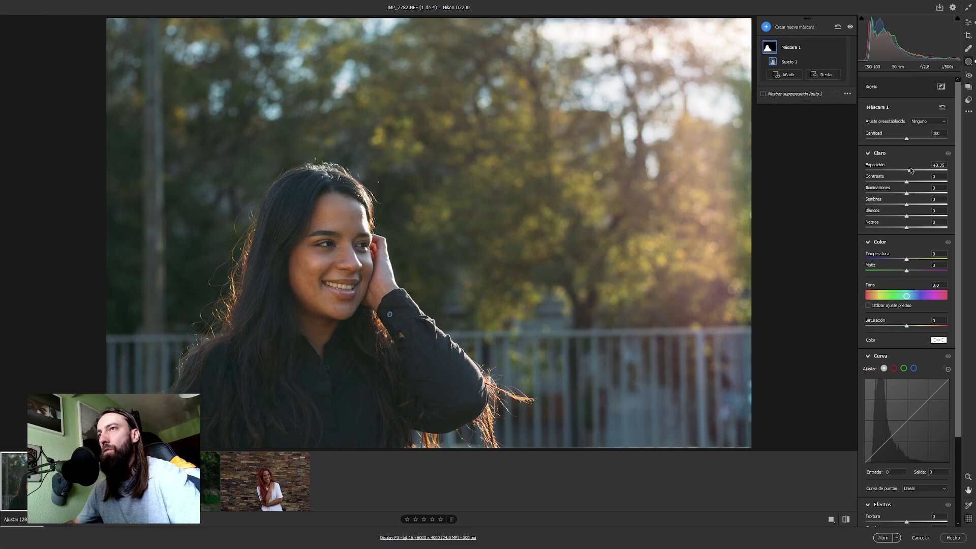
{"action": "left_click_drag", "start_coordinate": [911, 171], "coordinate": [909, 171]}
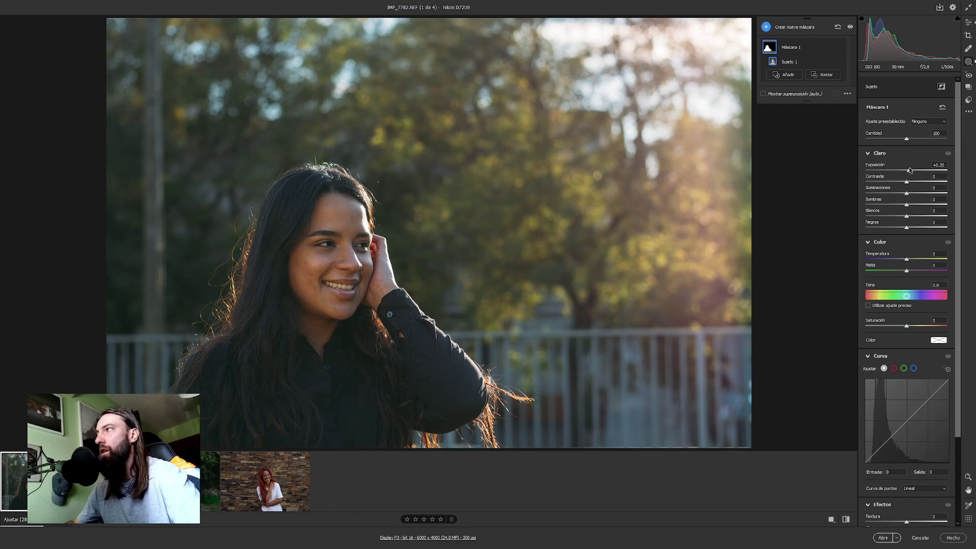
{"action": "left_click", "coordinate": [927, 205]}
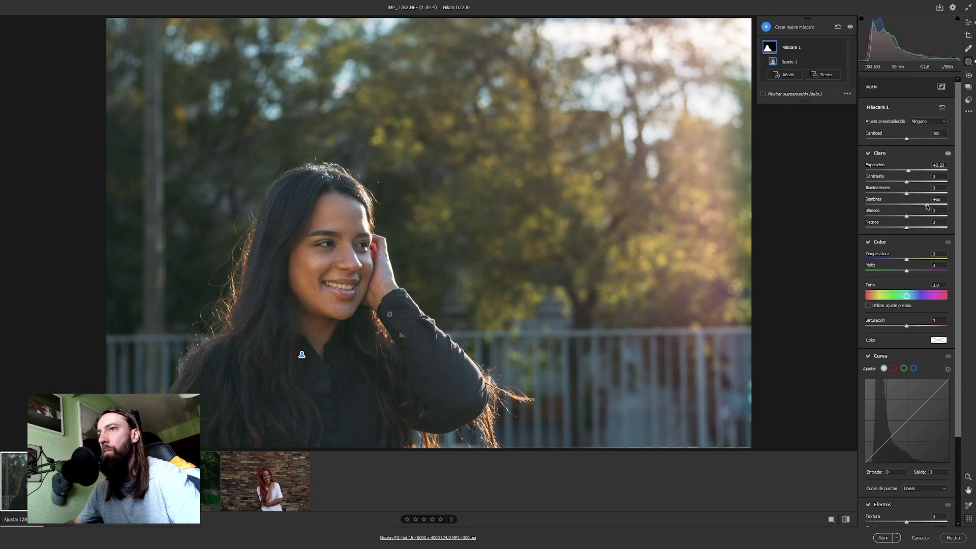
{"action": "double_click", "coordinate": [927, 205]}
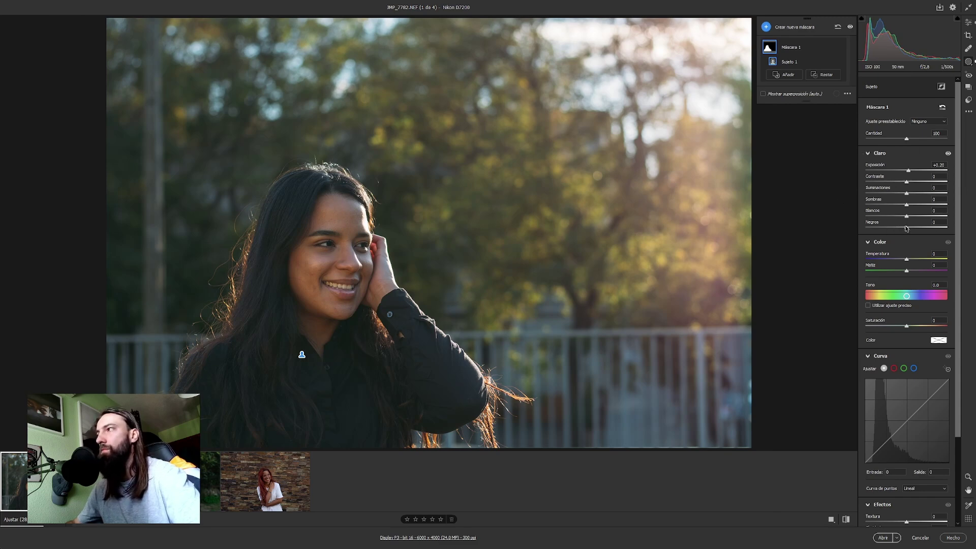
{"action": "left_click_drag", "start_coordinate": [905, 229], "coordinate": [903, 229]}
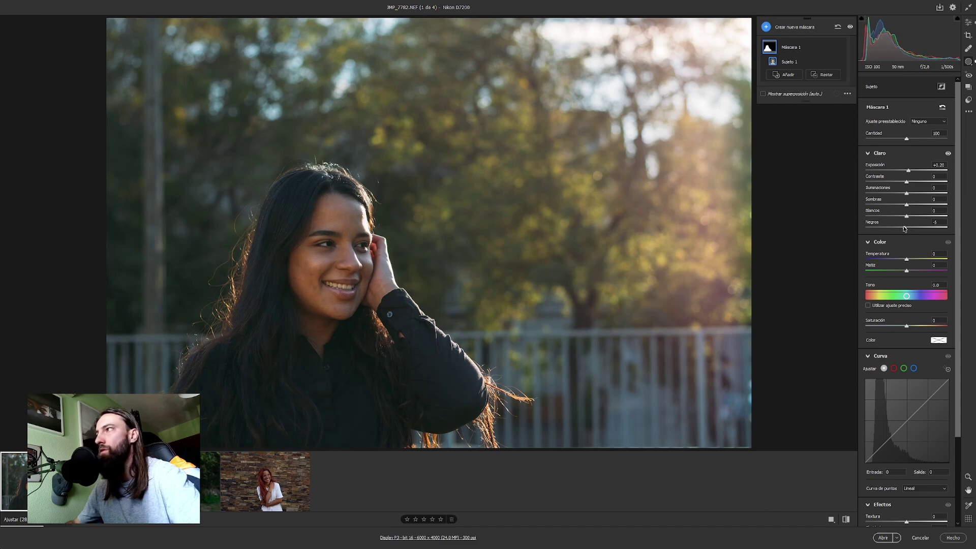
{"action": "left_click_drag", "start_coordinate": [908, 173], "coordinate": [910, 172]}
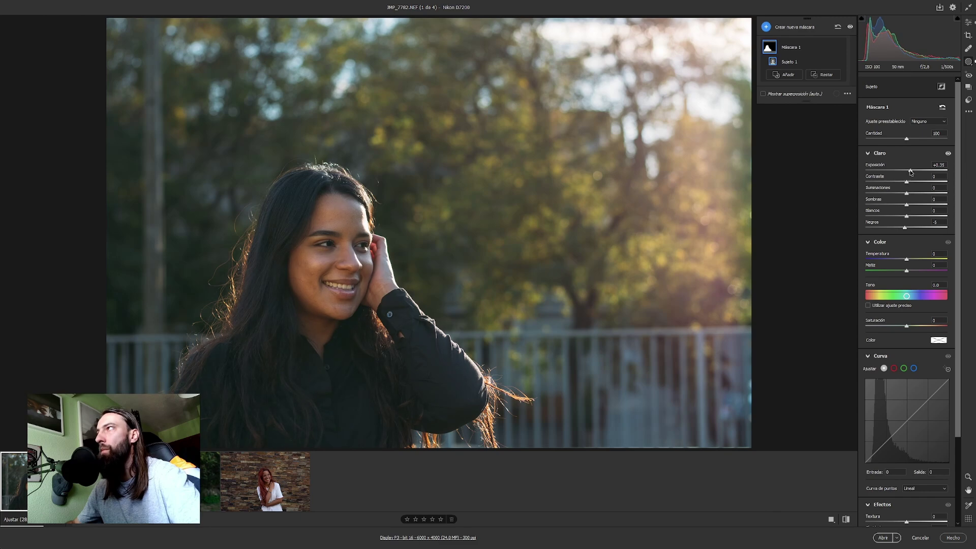
{"action": "left_click_drag", "start_coordinate": [909, 173], "coordinate": [910, 172]}
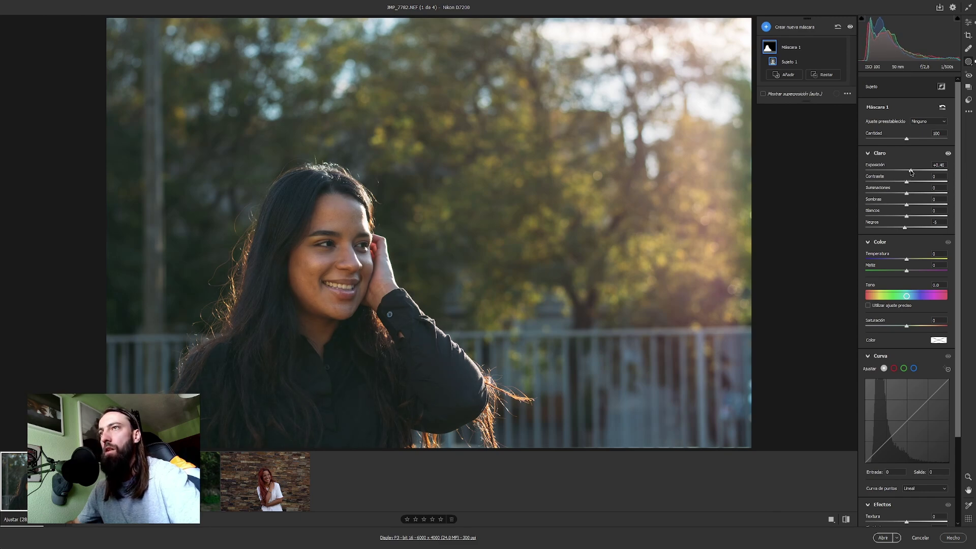
{"action": "mouse_move", "coordinate": [301, 354]}
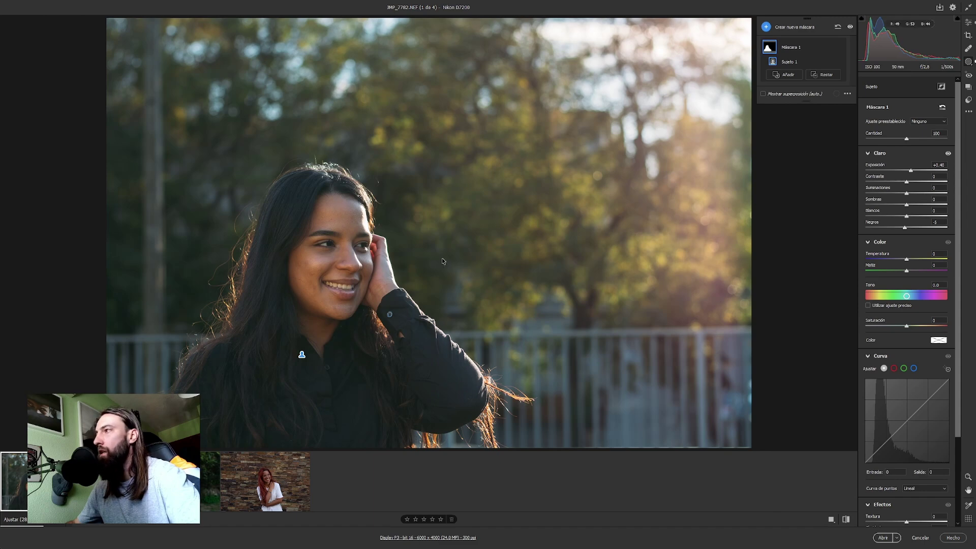
{"action": "left_click", "coordinate": [968, 23]}
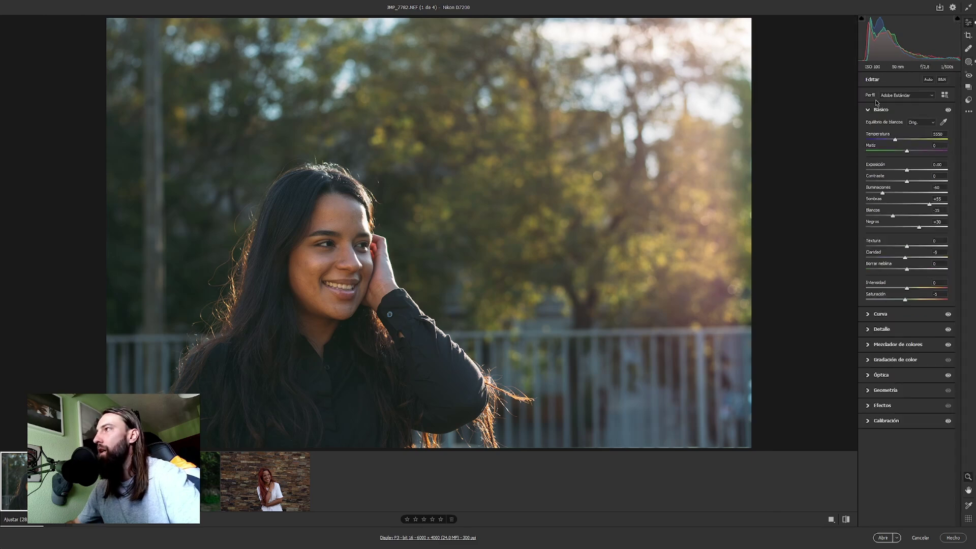
Create a Select Background mask and give it Clarity +74
{"action": "left_click", "coordinate": [968, 62]}
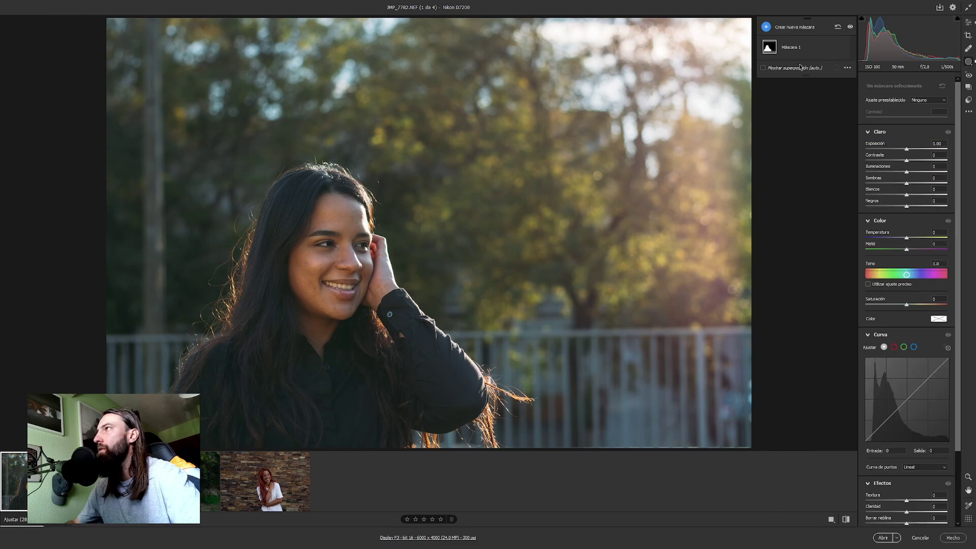
{"action": "left_click", "coordinate": [766, 26]}
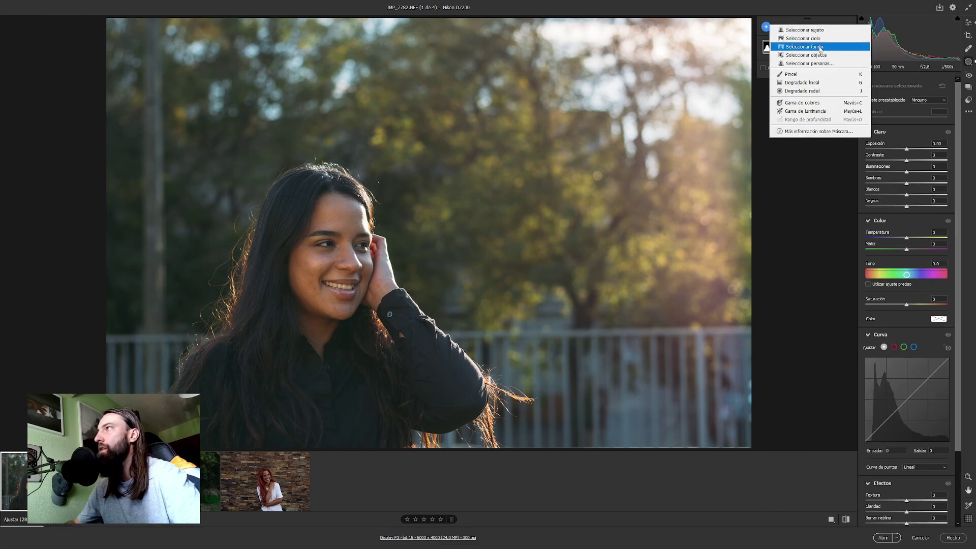
{"action": "left_click", "coordinate": [804, 46]}
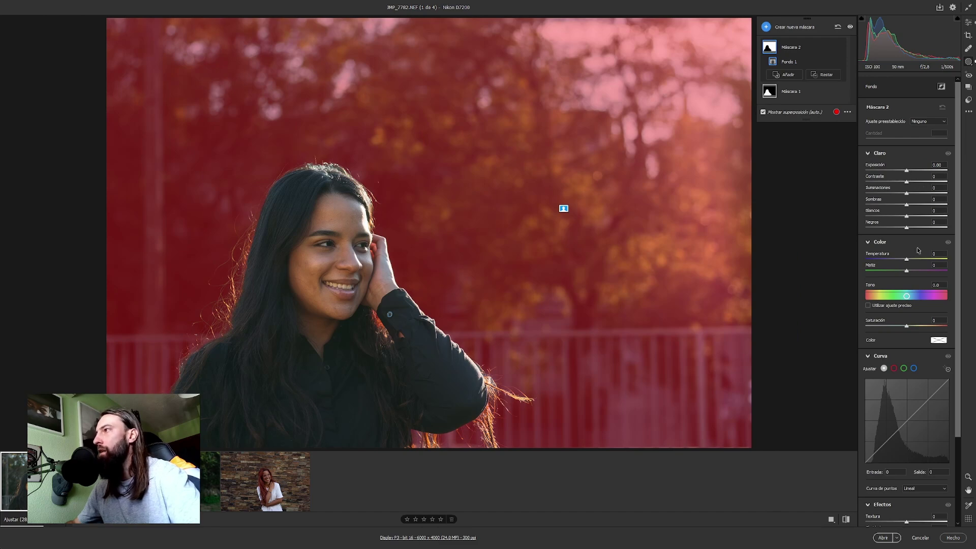
{"action": "scroll", "coordinate": [910, 305], "scroll_direction": "down", "scroll_amount": 2}
{"action": "scroll", "coordinate": [902, 397], "scroll_direction": "down", "scroll_amount": 2}
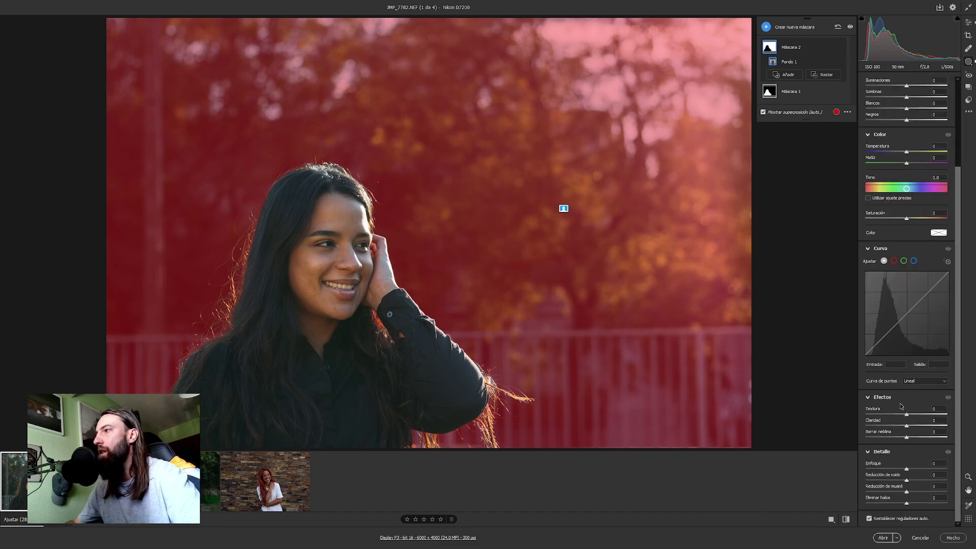
{"action": "key", "text": "y"}
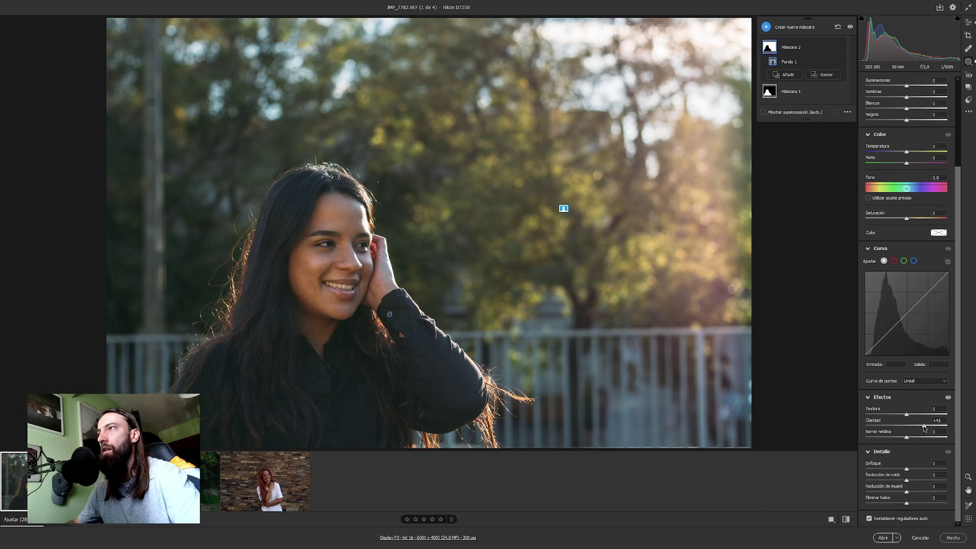
{"action": "key", "text": "y"}
{"action": "left_click_drag", "start_coordinate": [924, 428], "coordinate": [936, 427]}
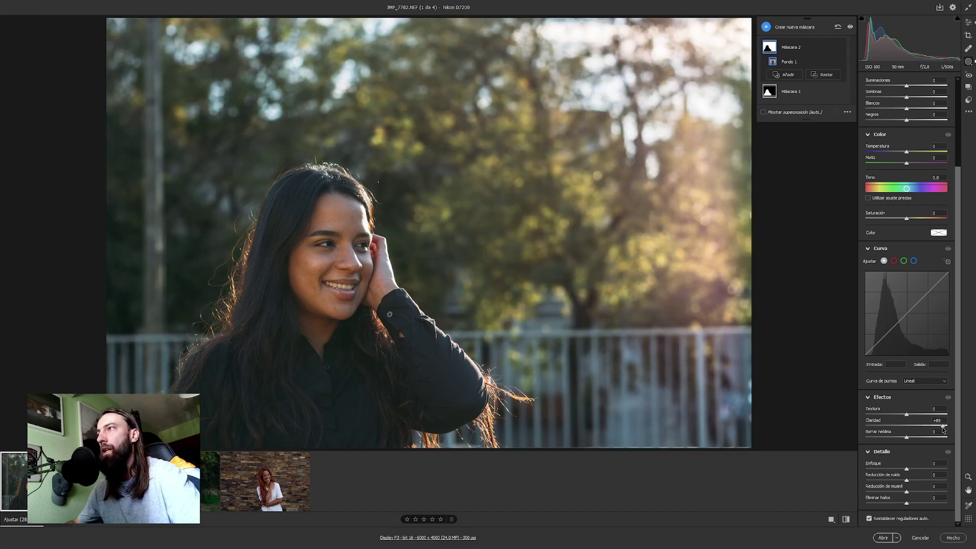
{"action": "left_click_drag", "start_coordinate": [938, 427], "coordinate": [937, 427]}
Set the background mask to Temperature +23, Blacks -11, Contrast +25 and Whites about +50
{"action": "scroll", "coordinate": [903, 289], "scroll_direction": "up", "scroll_amount": 3}
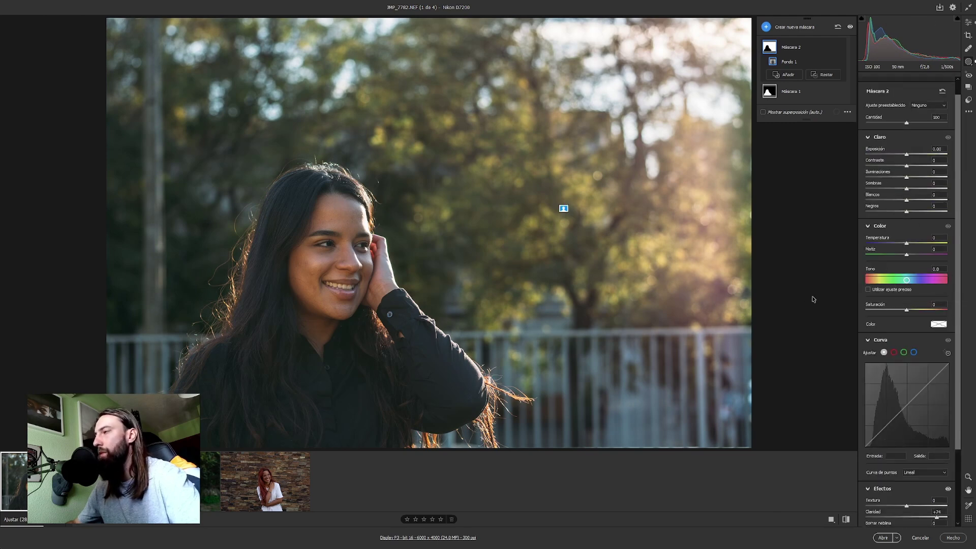
{"action": "left_click", "coordinate": [914, 243]}
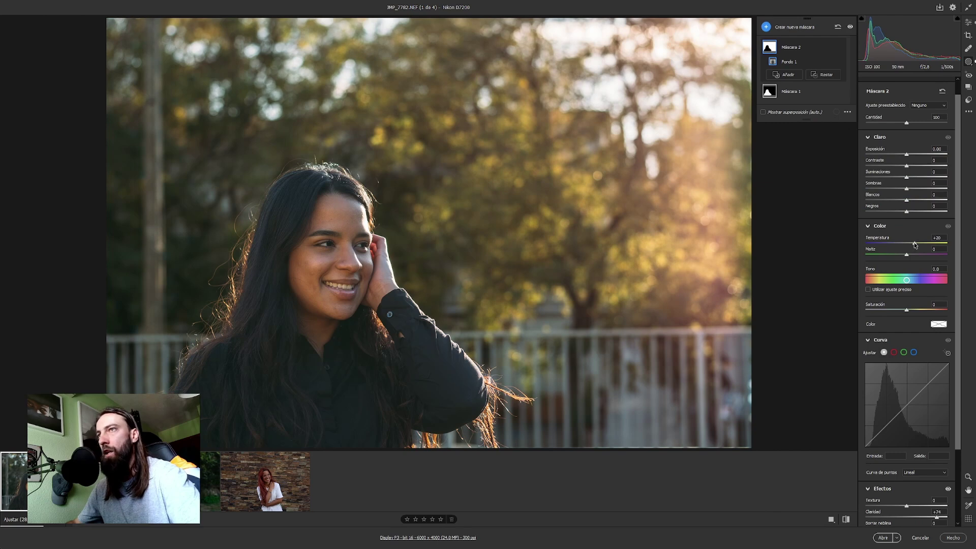
{"action": "mouse_move", "coordinate": [916, 244]}
{"action": "left_mouse_down"}
{"action": "mouse_move", "coordinate": [925, 243]}
{"action": "mouse_move", "coordinate": [917, 241]}
{"action": "left_mouse_up"}
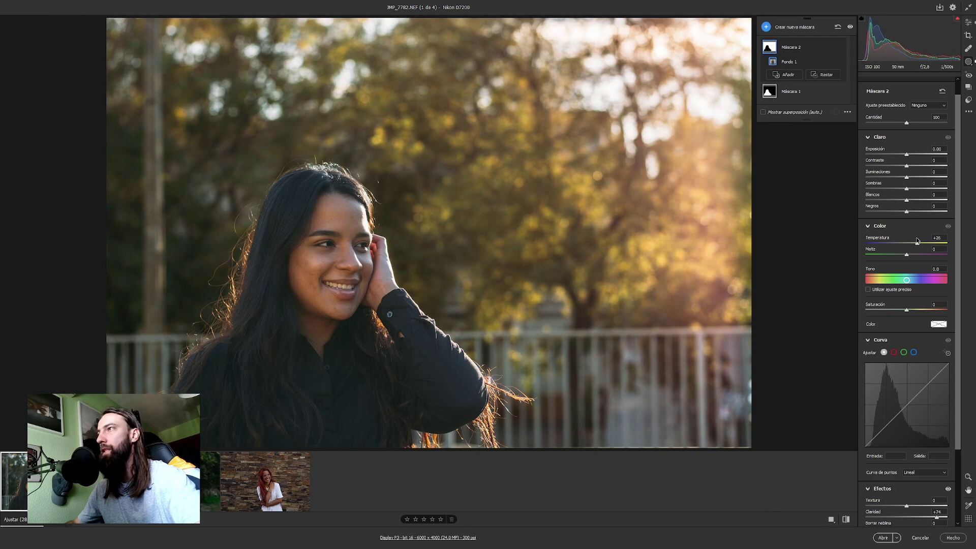
{"action": "left_click_drag", "start_coordinate": [918, 238], "coordinate": [916, 240]}
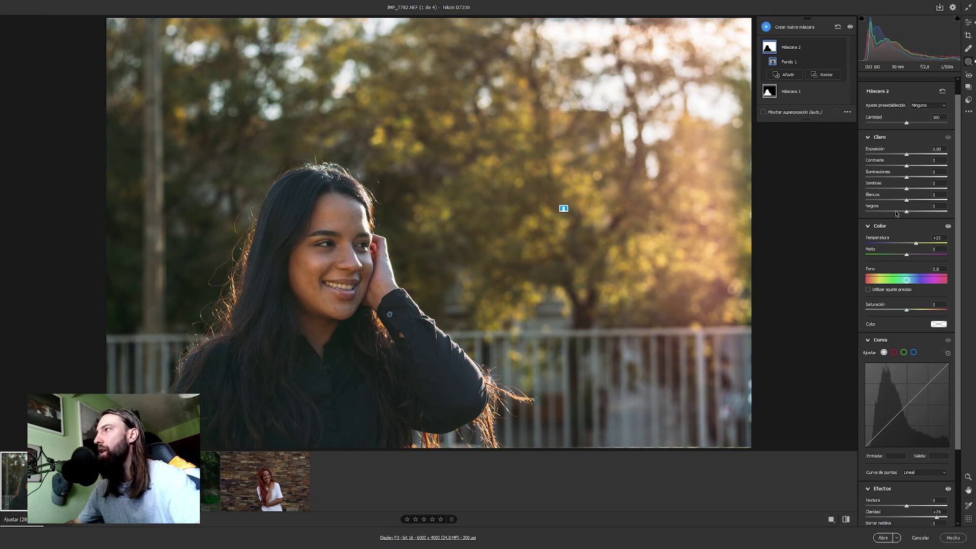
{"action": "left_click_drag", "start_coordinate": [897, 213], "coordinate": [902, 214]}
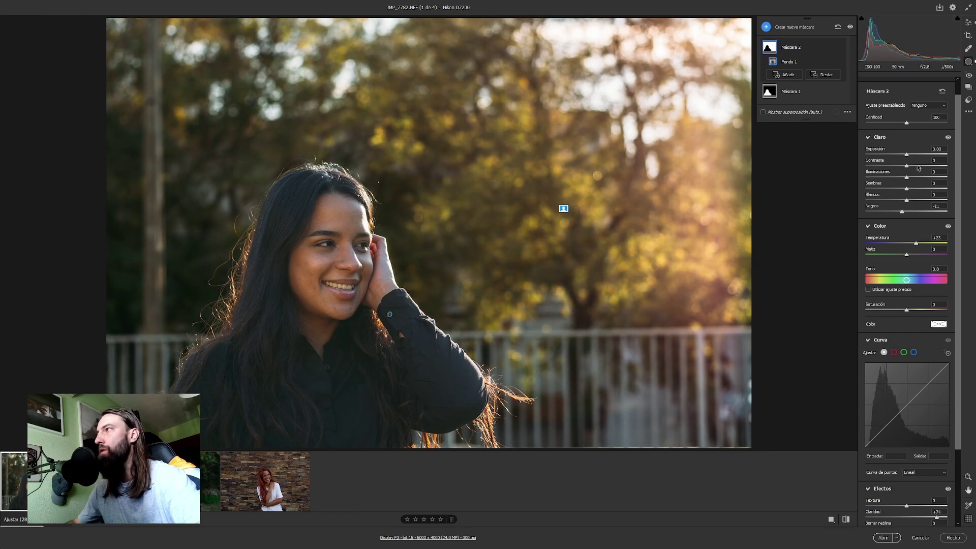
{"action": "left_click_drag", "start_coordinate": [906, 165], "coordinate": [917, 167]}
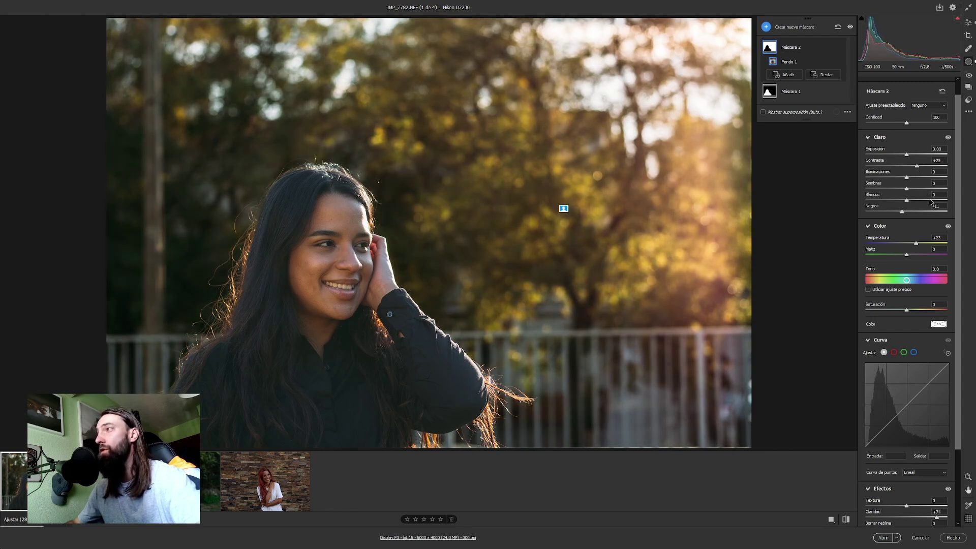
{"action": "left_click_drag", "start_coordinate": [933, 202], "coordinate": [929, 202]}
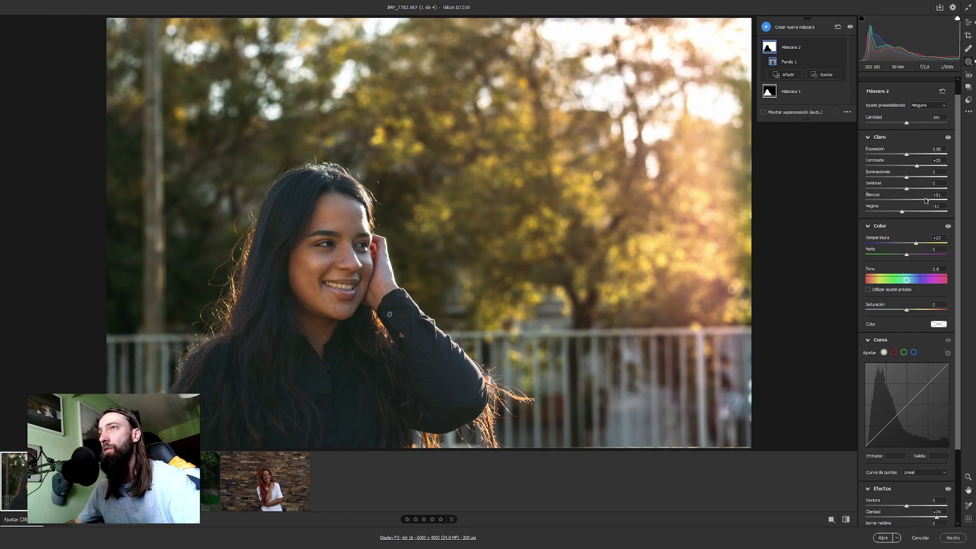
{"action": "left_click_drag", "start_coordinate": [926, 200], "coordinate": [927, 200]}
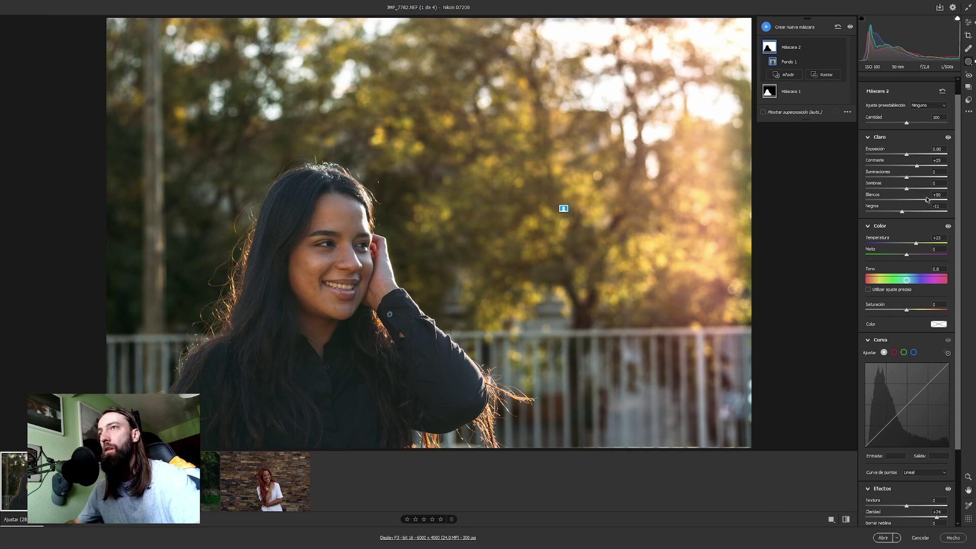
Turn on Auto (A) Upright under Optics > Geometry to straighten the park portrait
{"action": "left_click", "coordinate": [970, 23]}
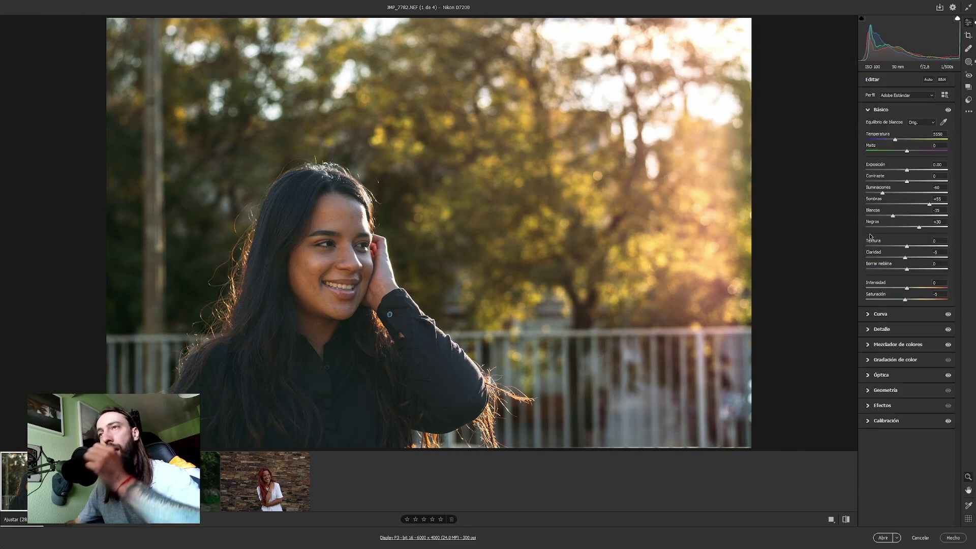
{"action": "left_click", "coordinate": [874, 375]}
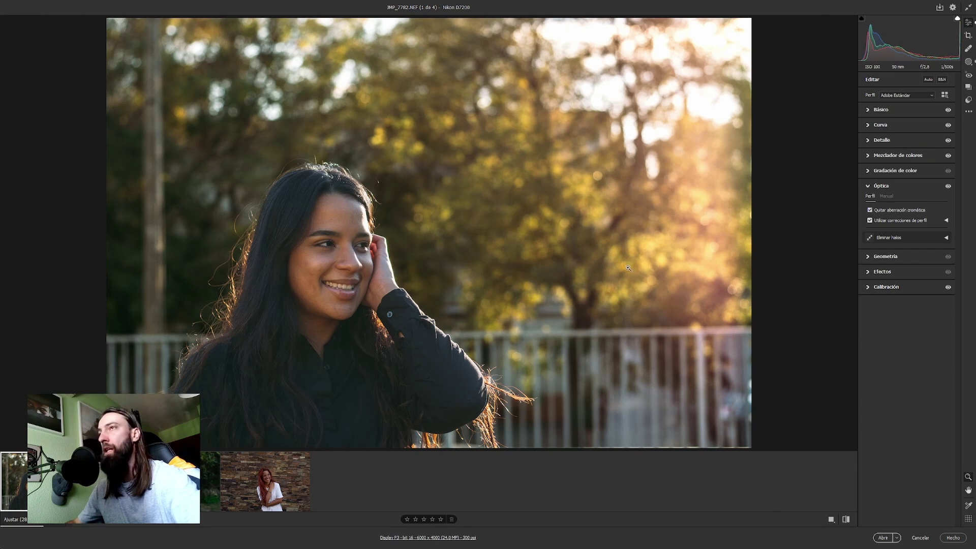
{"action": "left_click", "coordinate": [879, 256]}
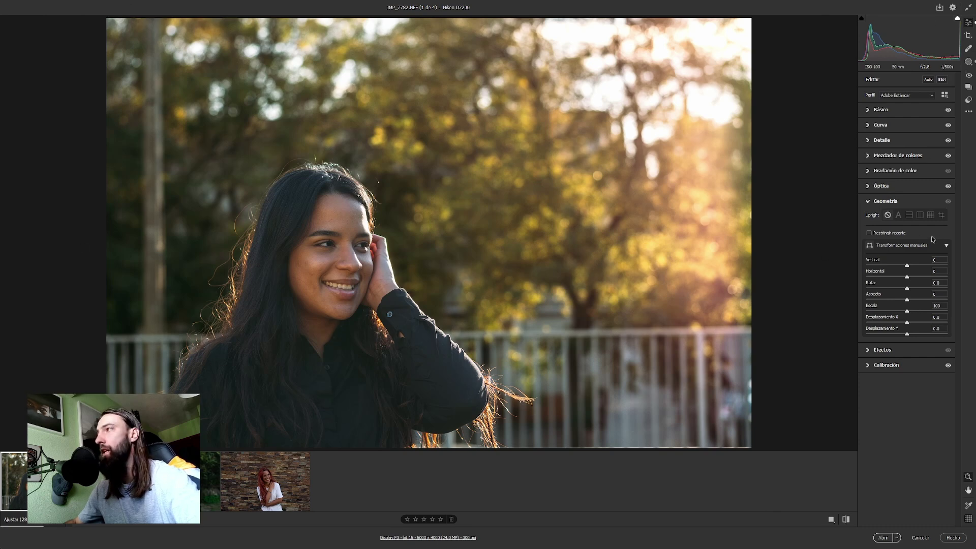
{"action": "left_click", "coordinate": [898, 215]}
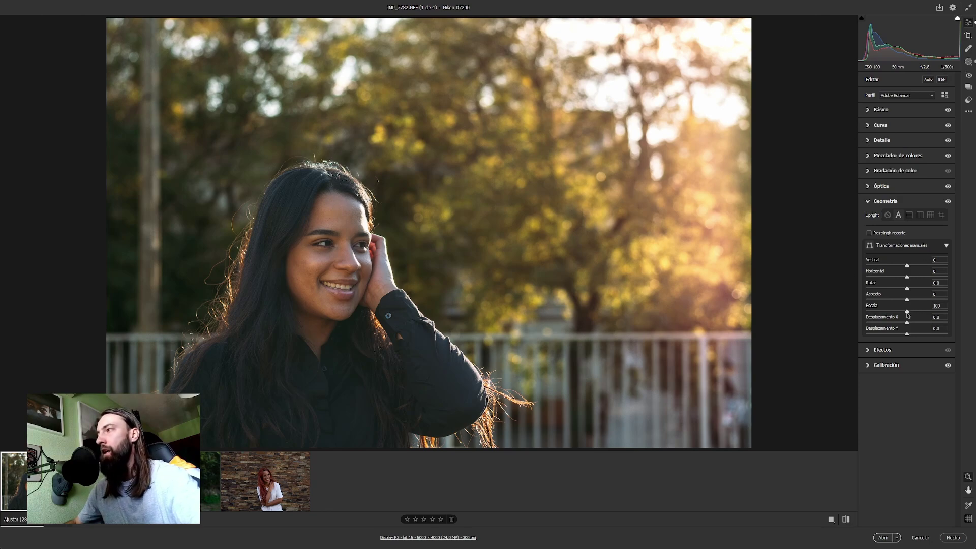
Set Geometry Scale 120, X Offset +9.3 and Y Offset +11.2, checking her eye up close
{"action": "left_click_drag", "start_coordinate": [909, 312], "coordinate": [923, 312]}
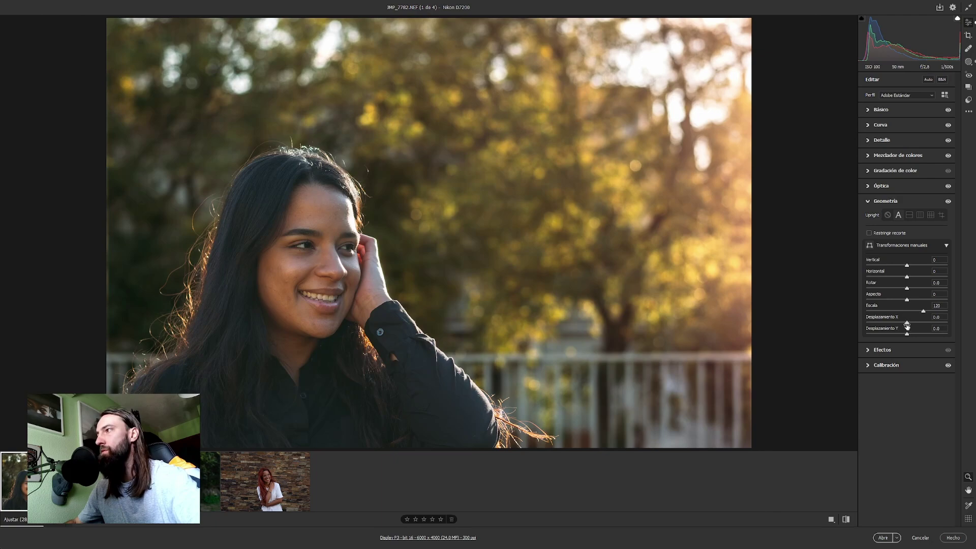
{"action": "left_click_drag", "start_coordinate": [907, 324], "coordinate": [912, 324]}
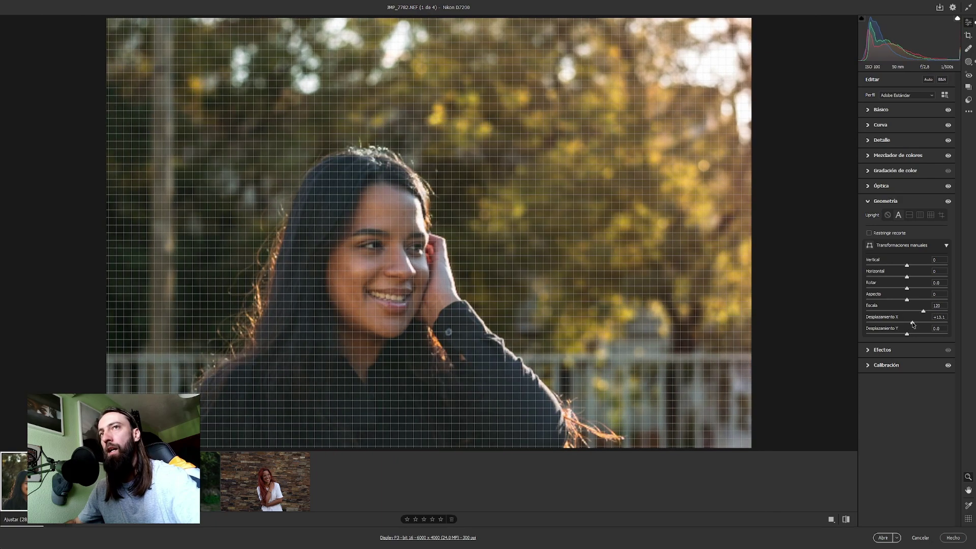
{"action": "left_click_drag", "start_coordinate": [906, 333], "coordinate": [913, 335]}
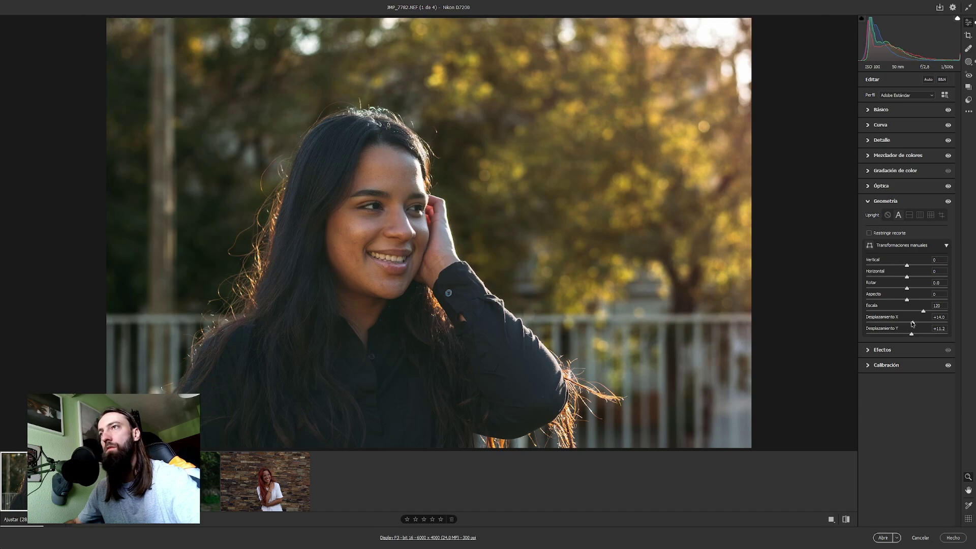
{"action": "left_click_drag", "start_coordinate": [912, 324], "coordinate": [906, 324]}
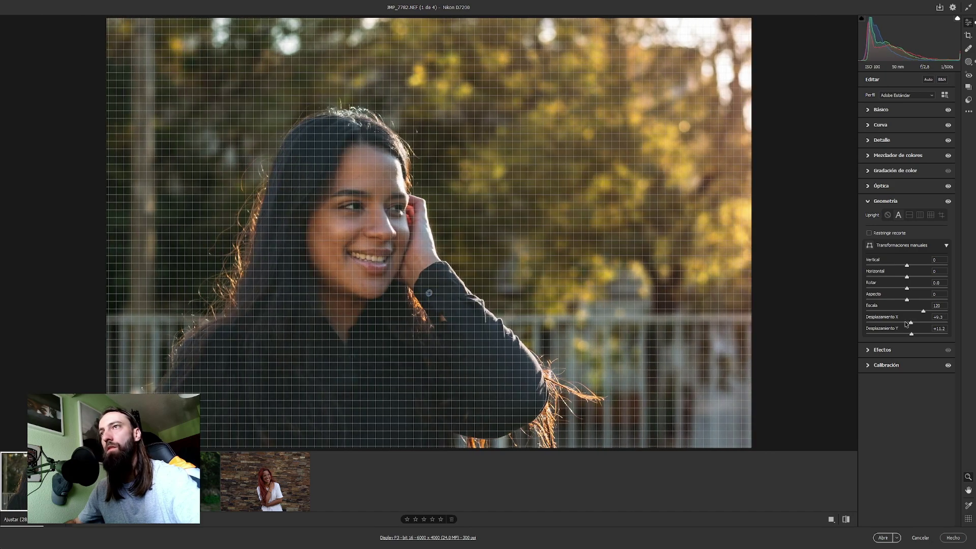
{"action": "left_click", "coordinate": [354, 215]}
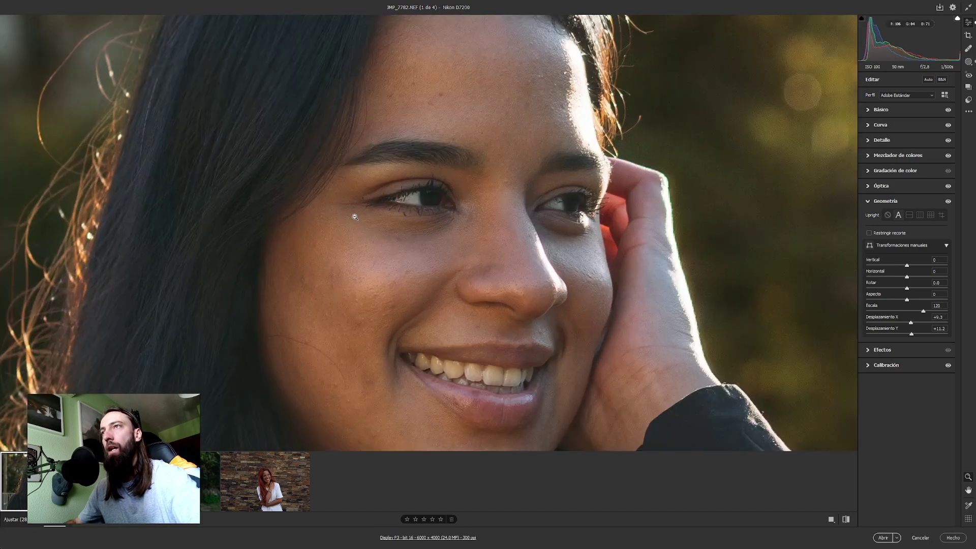
{"action": "left_click", "coordinate": [481, 246]}
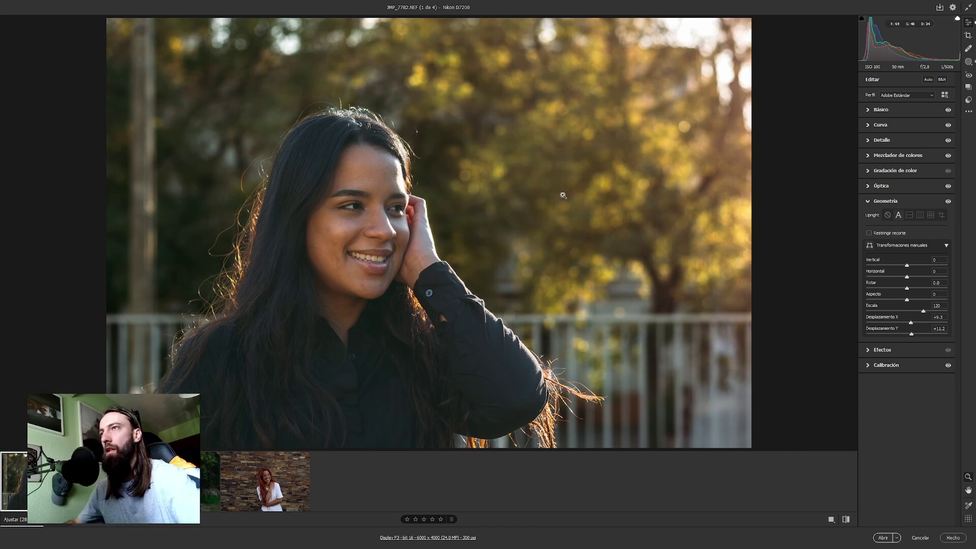
{"action": "left_click", "coordinate": [880, 109]}
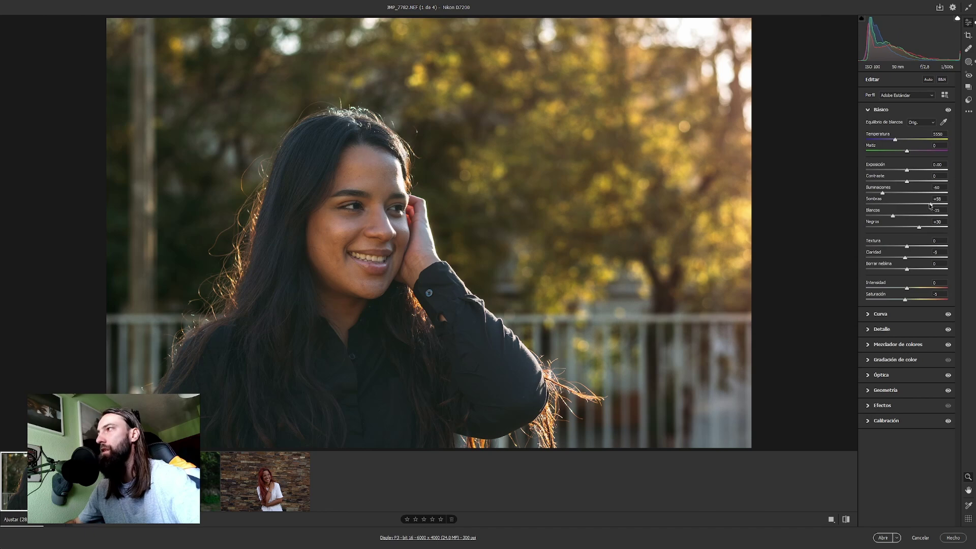
Lower the shadows slightly, check her face up close, then go to photo 2 of 4
{"action": "left_click_drag", "start_coordinate": [931, 205], "coordinate": [926, 205]}
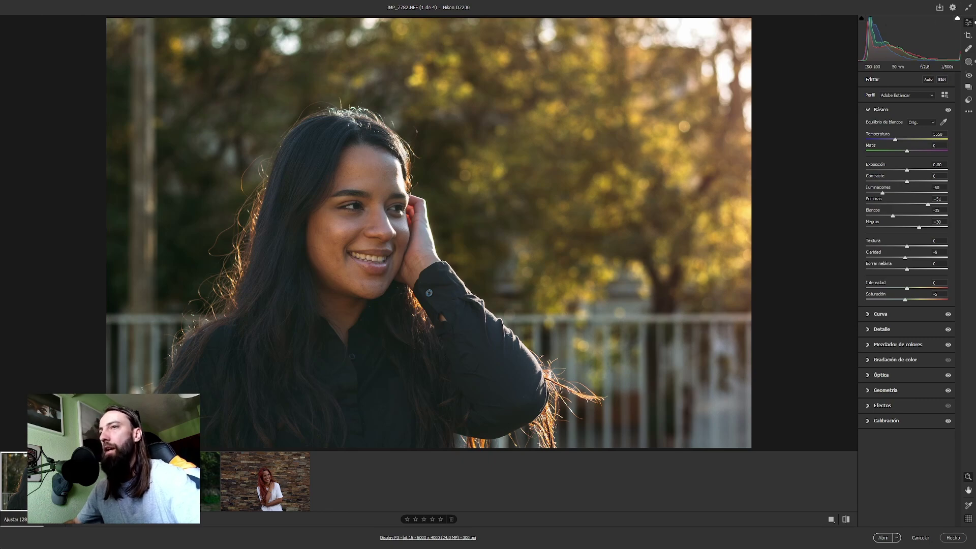
{"action": "left_click", "coordinate": [333, 235]}
{"action": "key", "text": "ctrl+0"}
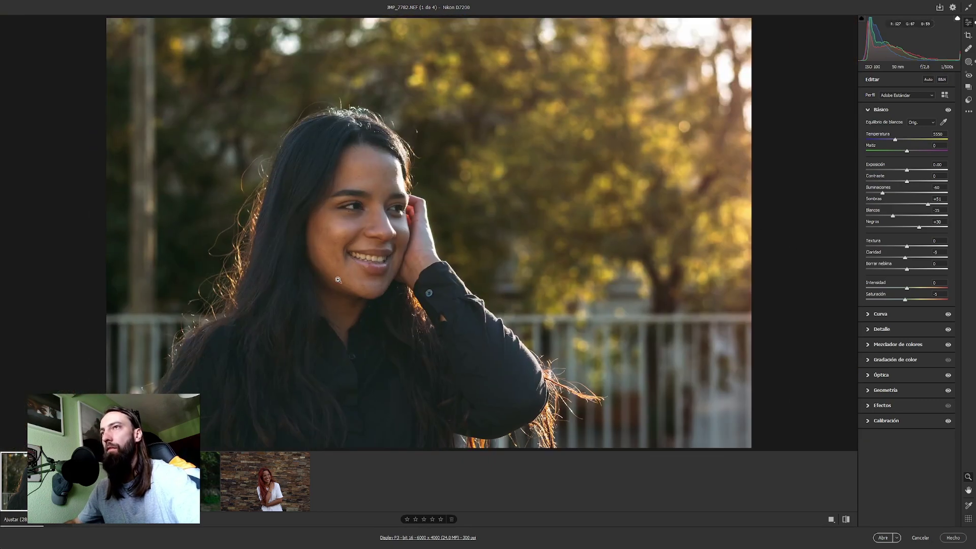
{"action": "key", "text": "Right"}
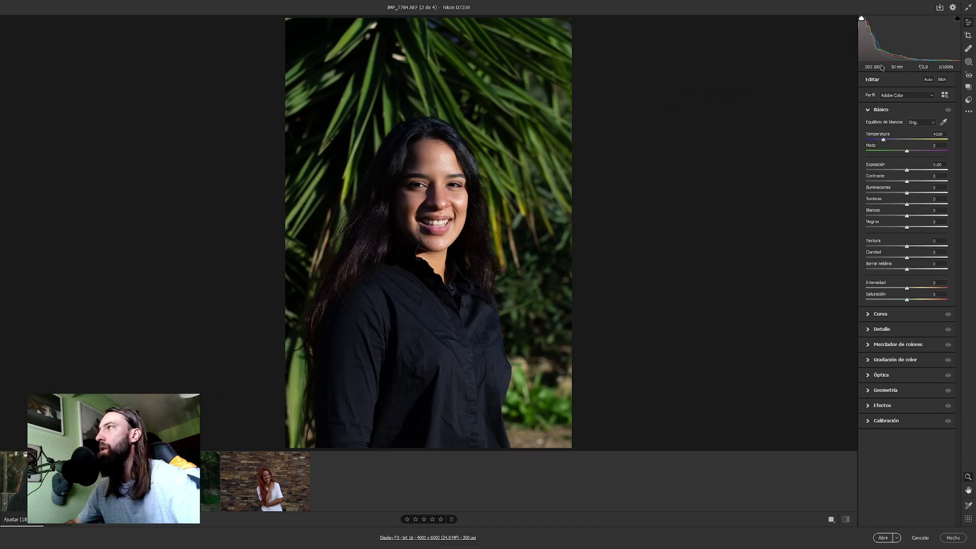
Inspect the palm-leaf portrait's face up close with the shadow clipping warning turned on
{"action": "left_click", "coordinate": [424, 208]}
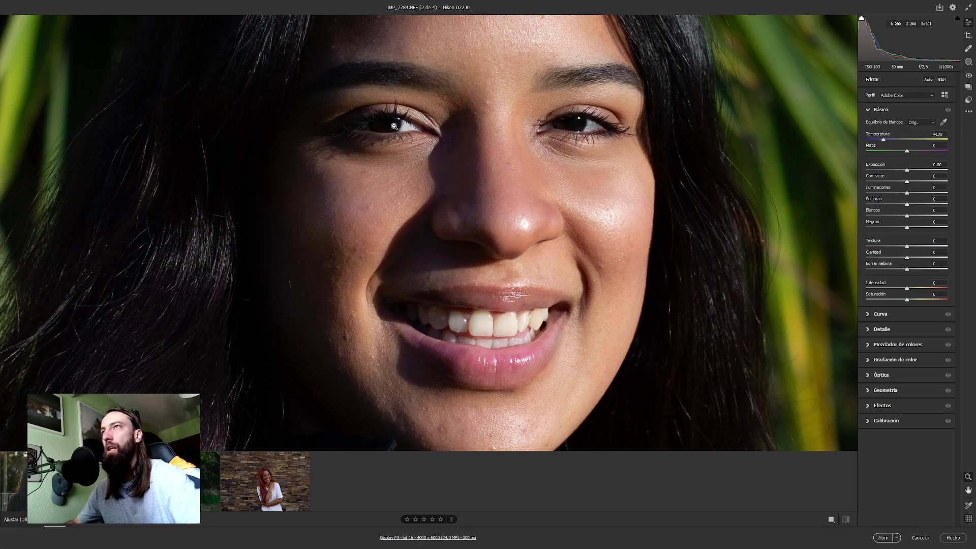
{"action": "left_click", "coordinate": [496, 222]}
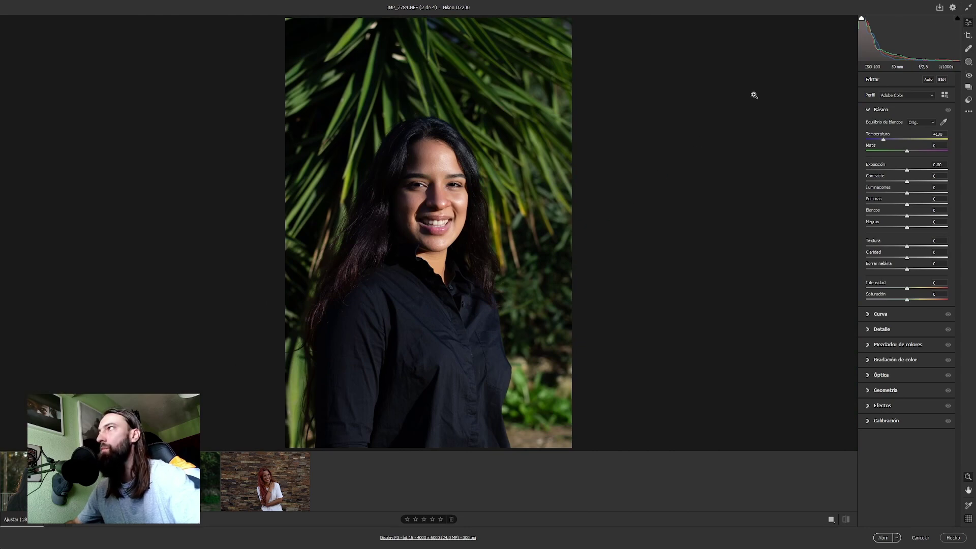
{"action": "left_click", "coordinate": [958, 20]}
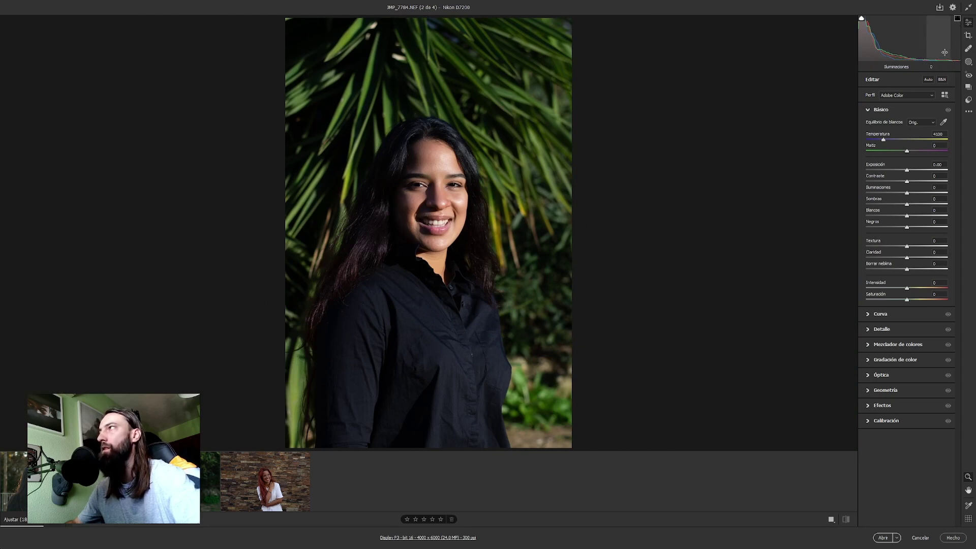
{"action": "left_click", "coordinate": [861, 19]}
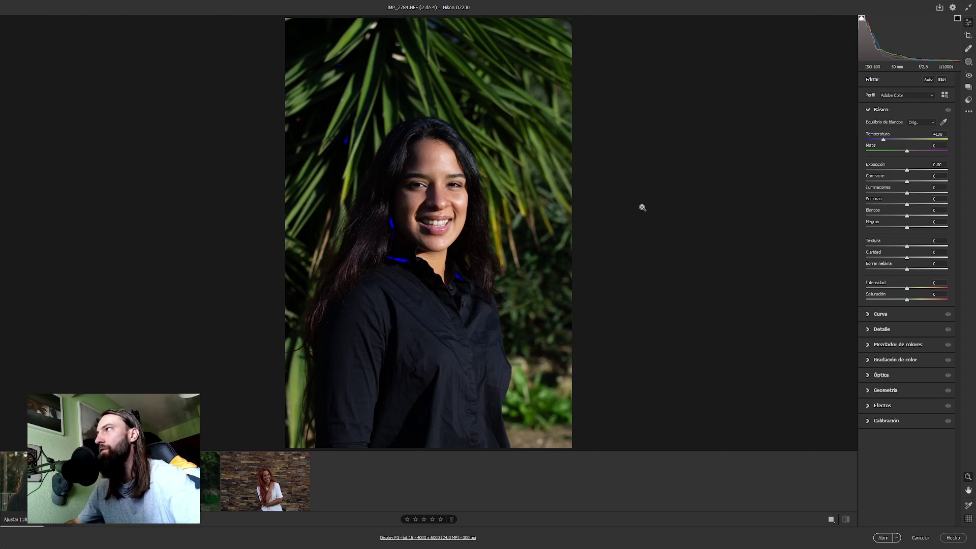
{"action": "left_click", "coordinate": [383, 238]}
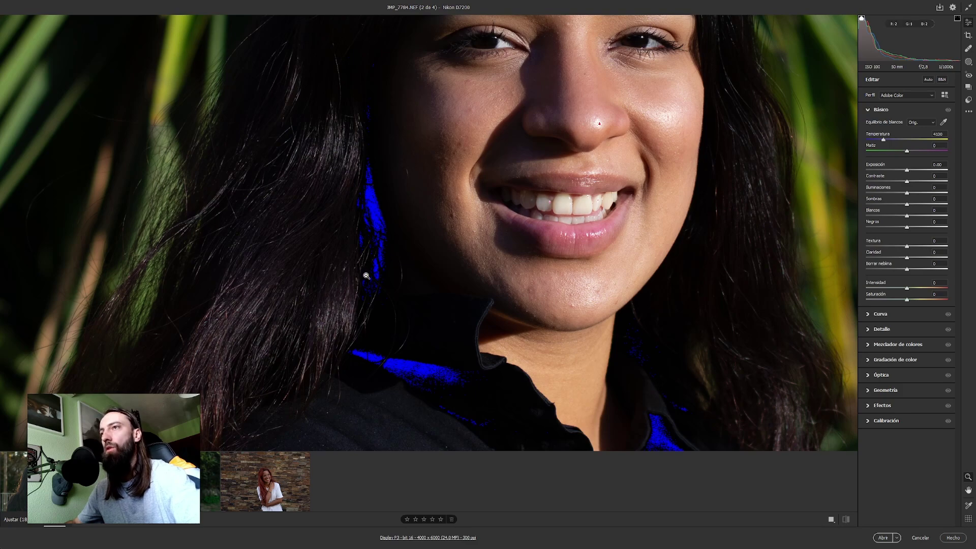
{"action": "left_click", "coordinate": [538, 360]}
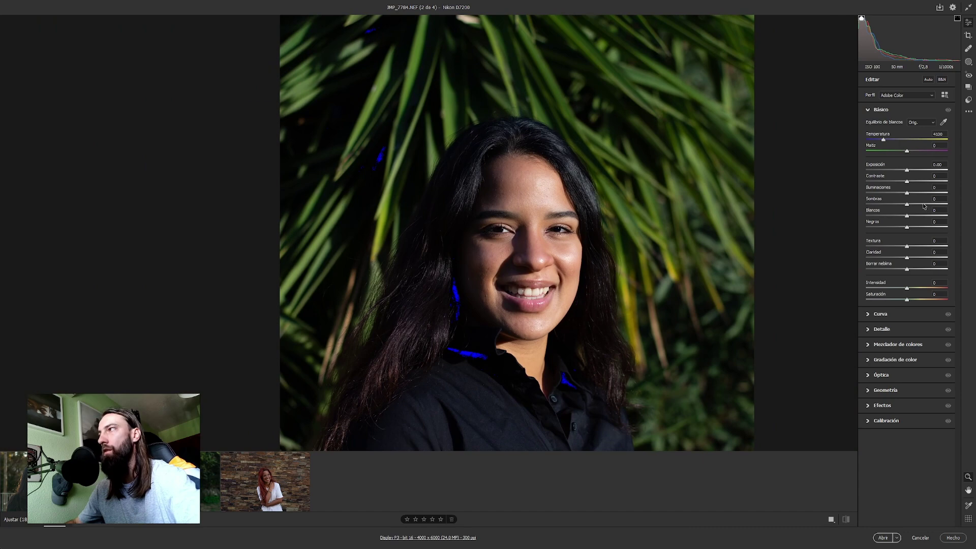
Test raising the shadows, reset them to 0, and hide the clipping warning
{"action": "left_click_drag", "start_coordinate": [907, 204], "coordinate": [948, 203]}
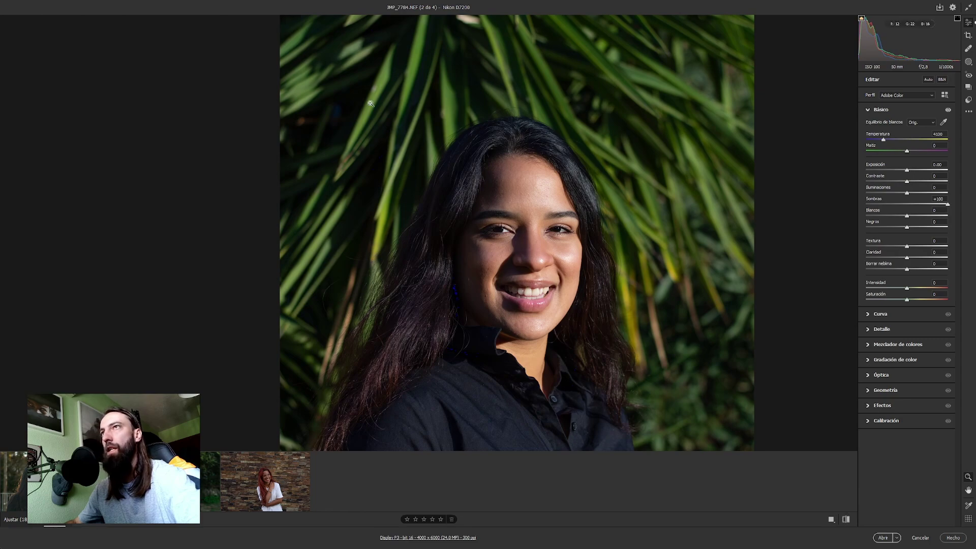
{"action": "mouse_move", "coordinate": [459, 324]}
{"action": "left_mouse_down"}
{"action": "mouse_move", "coordinate": [378, 197]}
{"action": "mouse_move", "coordinate": [344, 95]}
{"action": "left_mouse_up"}
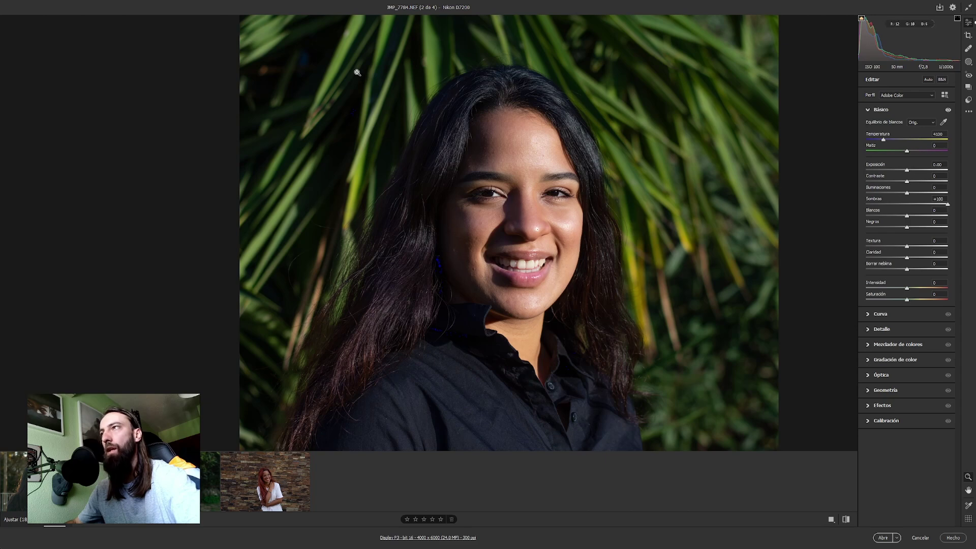
{"action": "double_click", "coordinate": [948, 205]}
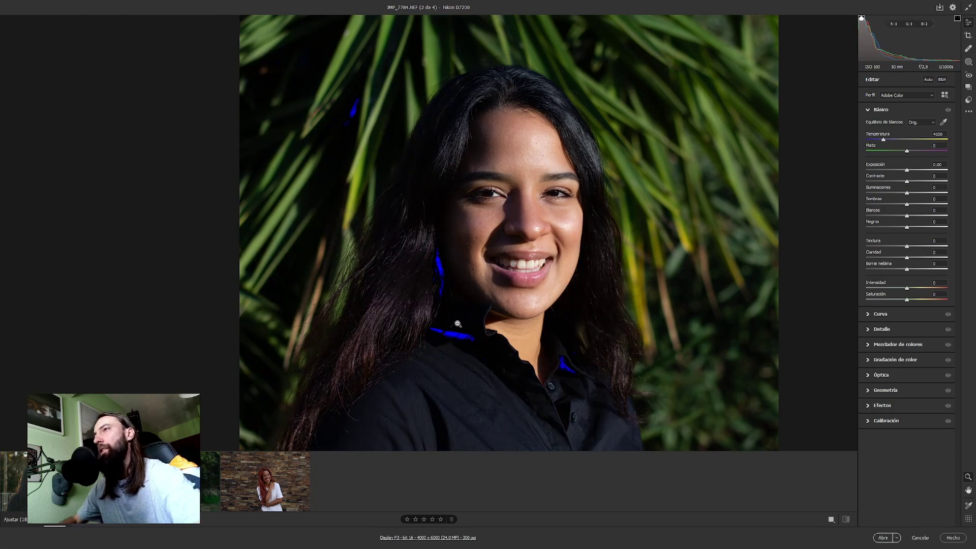
{"action": "left_click", "coordinate": [485, 227]}
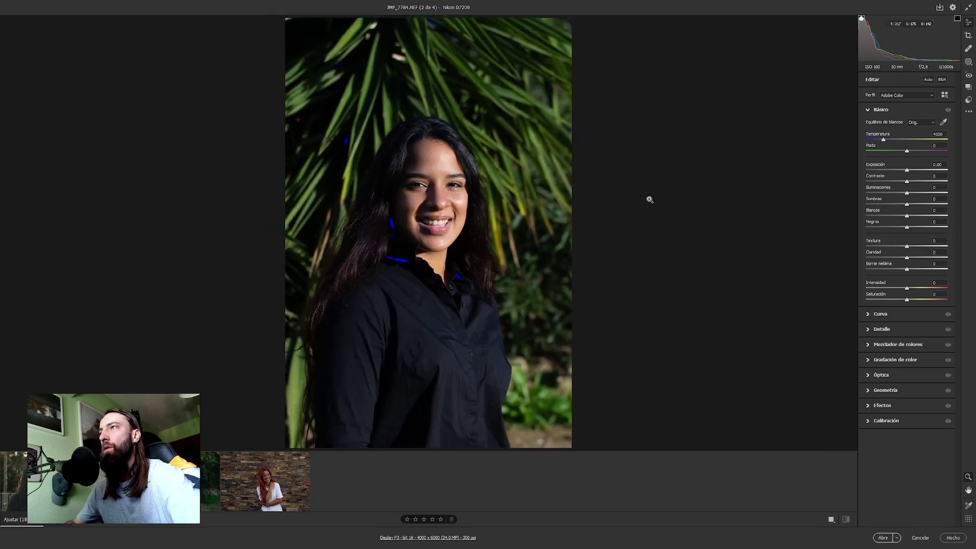
{"action": "left_click", "coordinate": [861, 19]}
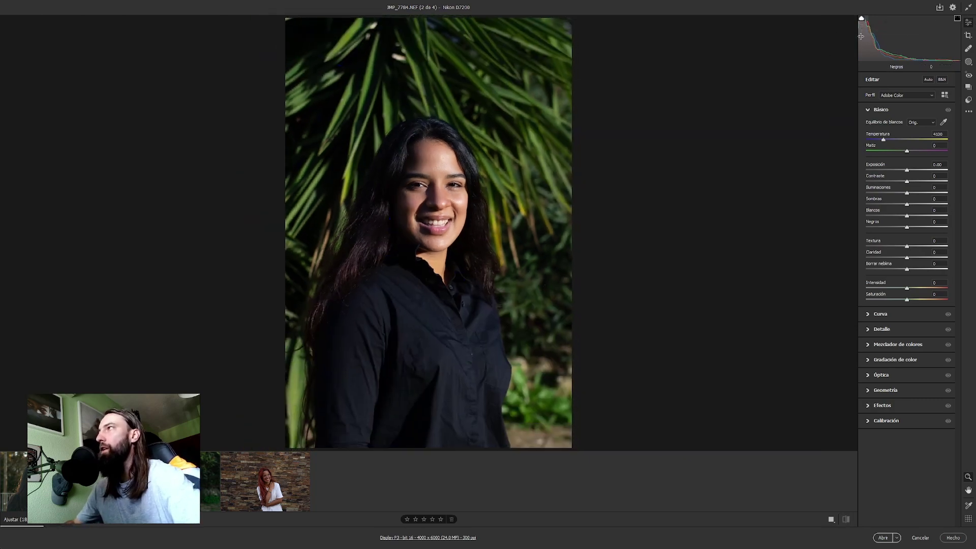
{"action": "left_click", "coordinate": [969, 62]}
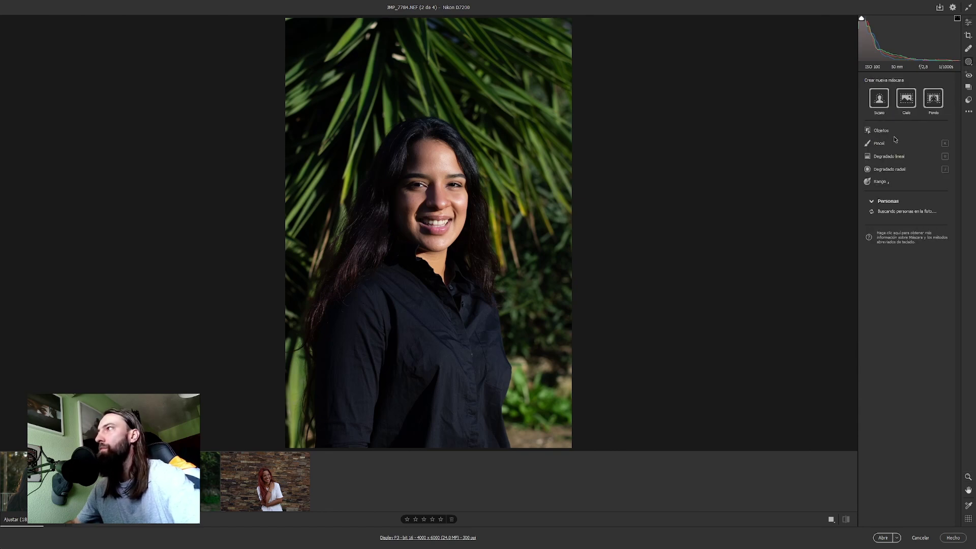
Show the Presets panel so the user presets preview on the palm-leaf portrait
{"action": "left_click", "coordinate": [968, 100]}
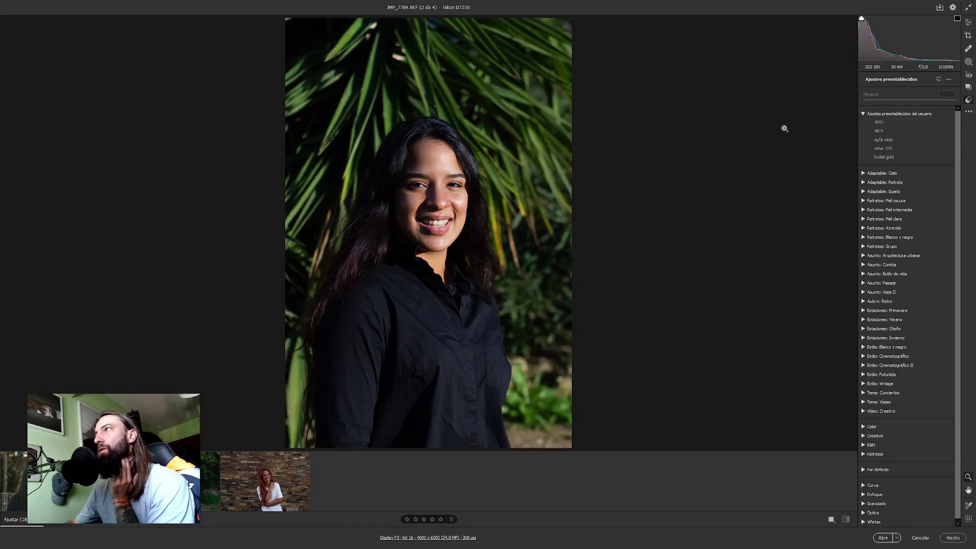
Apply AB 9 with cooler temperature, brighter exposure and more contrast, then restore default settings
{"action": "left_click", "coordinate": [888, 133]}
{"action": "key", "text": "e"}
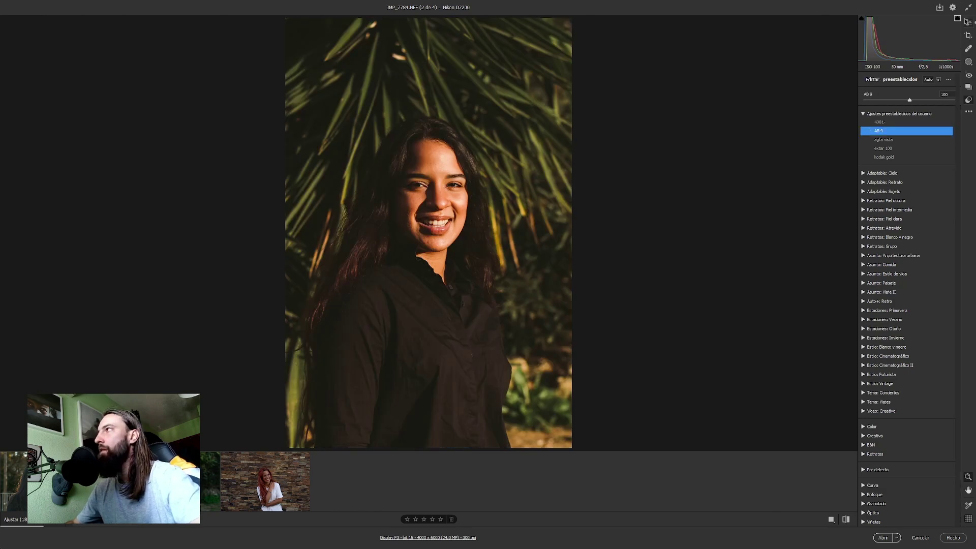
{"action": "double_click", "coordinate": [913, 138]}
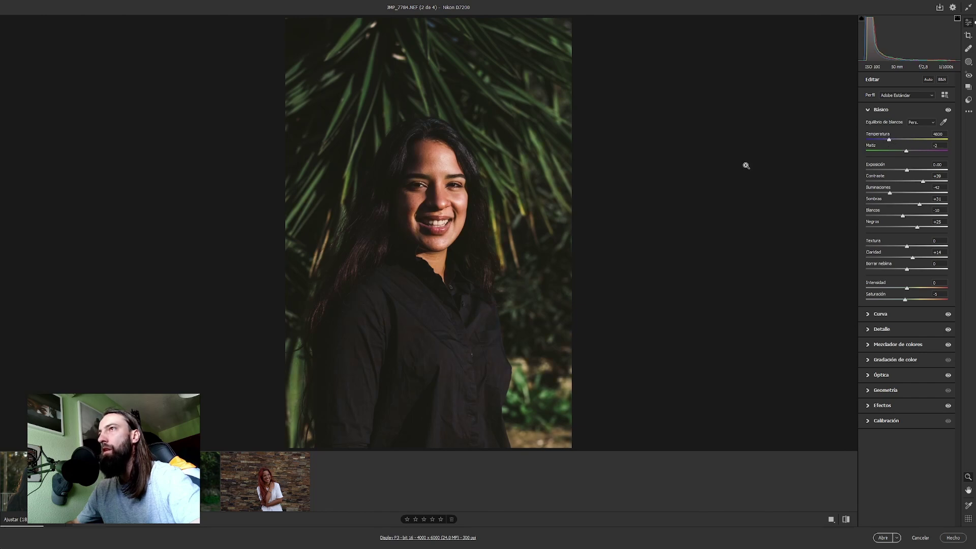
{"action": "left_click_drag", "start_coordinate": [906, 173], "coordinate": [911, 172]}
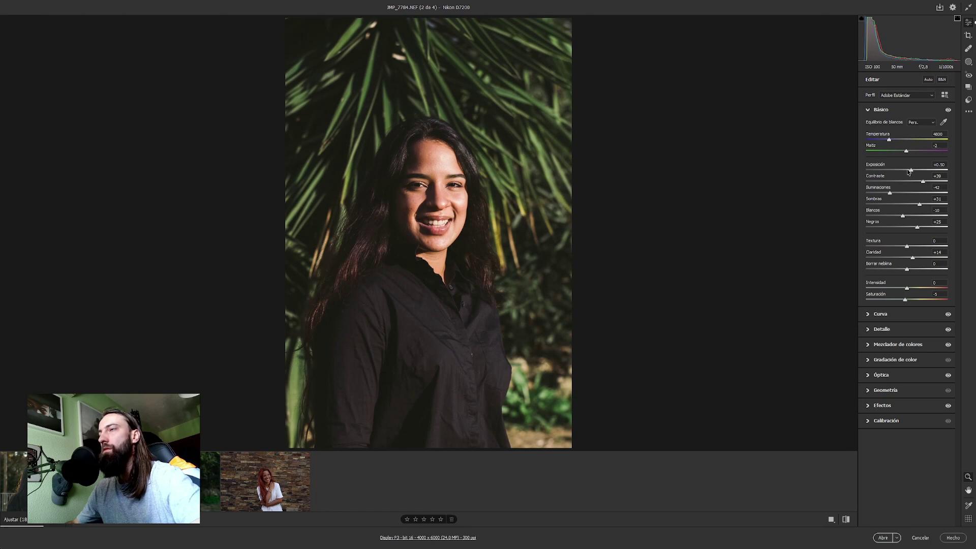
{"action": "mouse_move", "coordinate": [923, 181]}
{"action": "left_mouse_down"}
{"action": "mouse_move", "coordinate": [932, 181]}
{"action": "mouse_move", "coordinate": [921, 182]}
{"action": "left_mouse_up"}
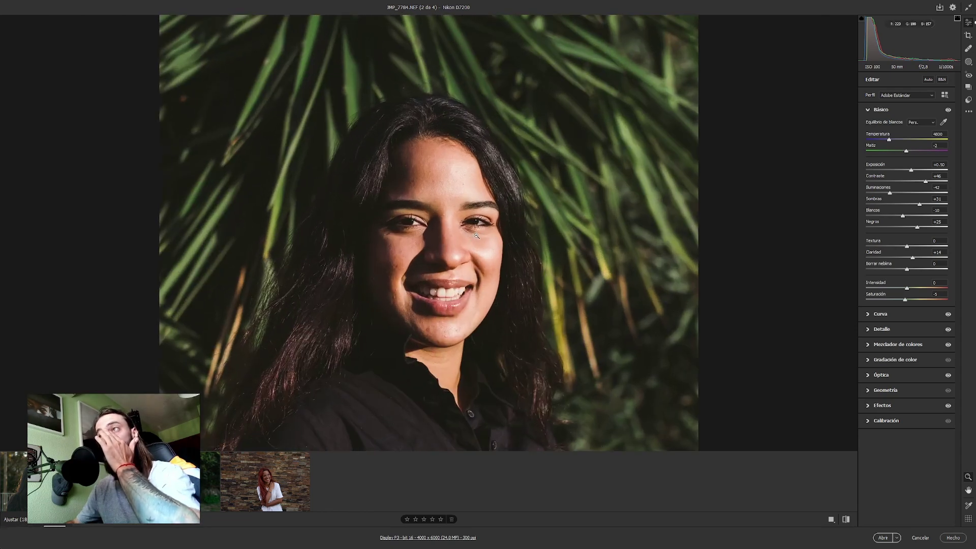
{"action": "left_click", "coordinate": [968, 111]}
{"action": "left_click", "coordinate": [880, 131]}
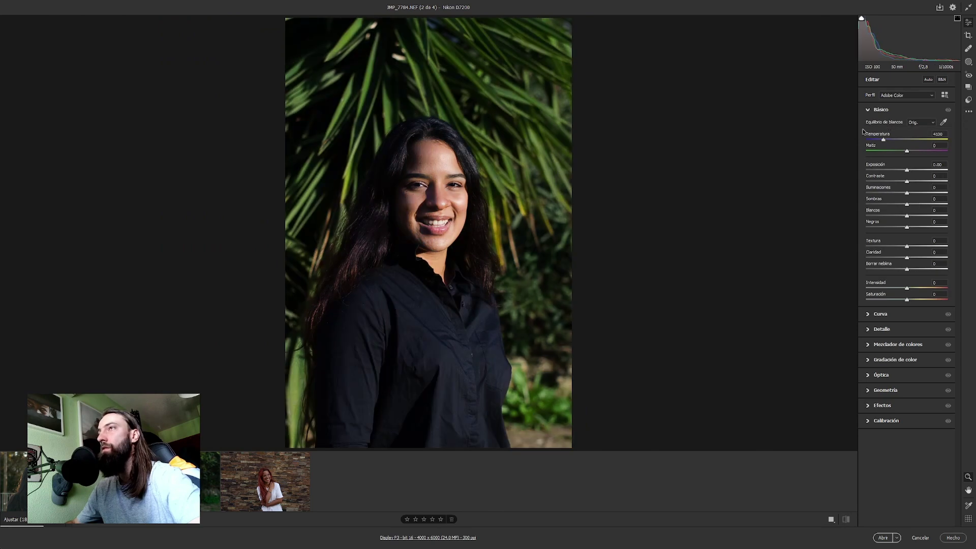
Apply the first user preset to the palm-leaf portrait, brightening it and lifting shadows
{"action": "left_click", "coordinate": [968, 87]}
{"action": "left_click", "coordinate": [879, 122]}
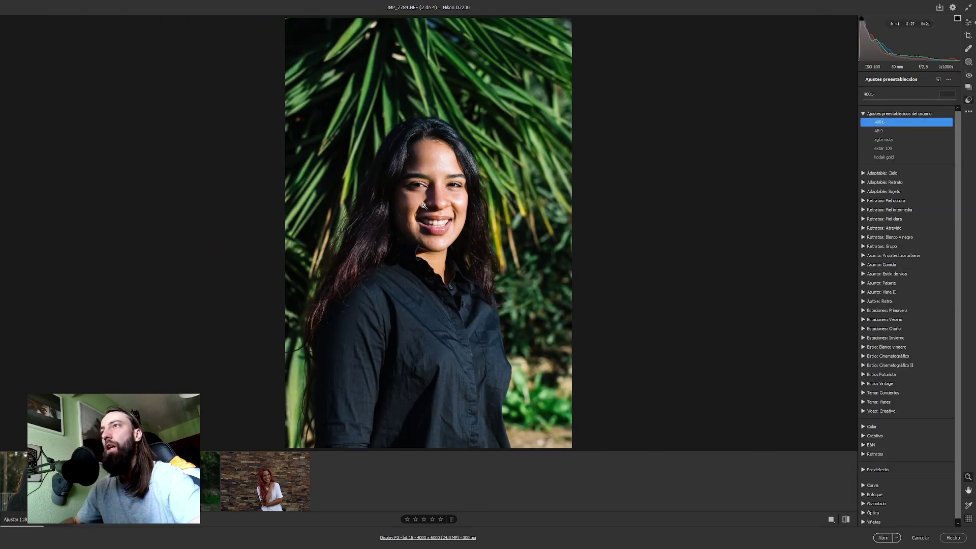
{"action": "left_click_drag", "start_coordinate": [339, 216], "coordinate": [471, 230]}
{"action": "key", "text": "ctrl+0"}
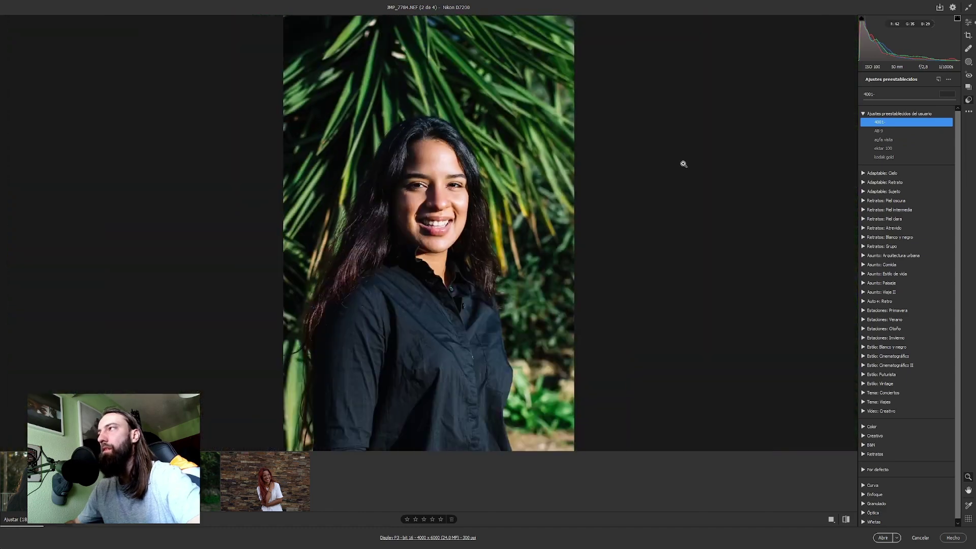
{"action": "key", "text": "e"}
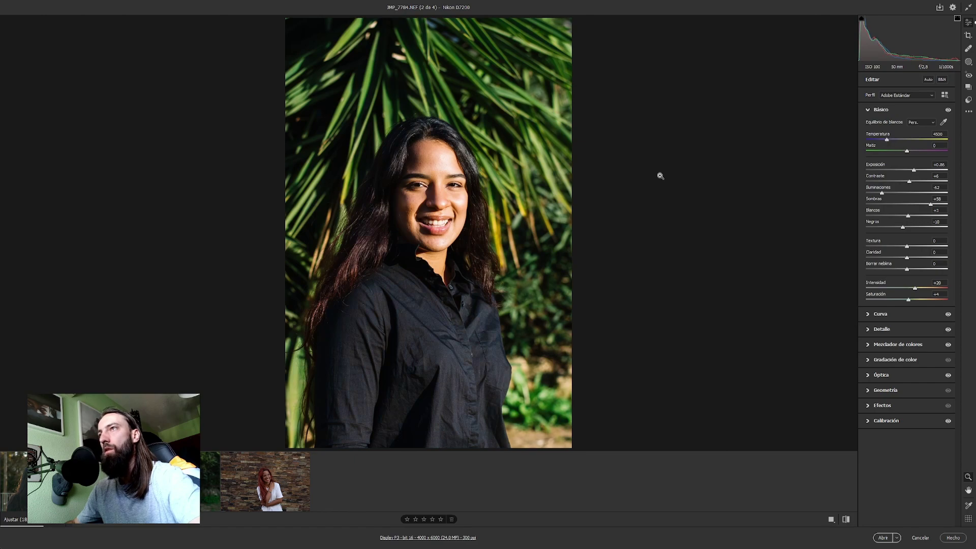
Inspect her face at 100% zoom twice, returning to the fit view each time
{"action": "left_click", "coordinate": [482, 223]}
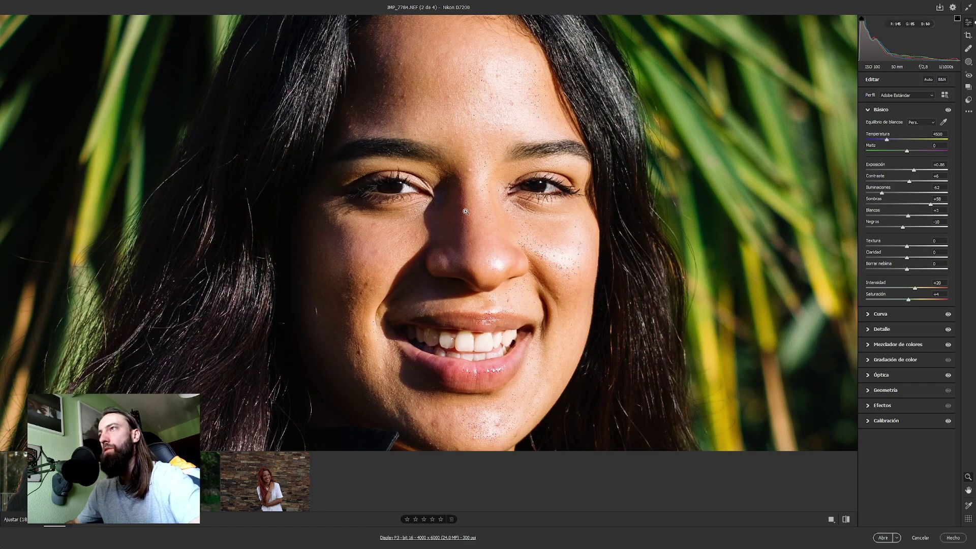
{"action": "left_click", "coordinate": [465, 212]}
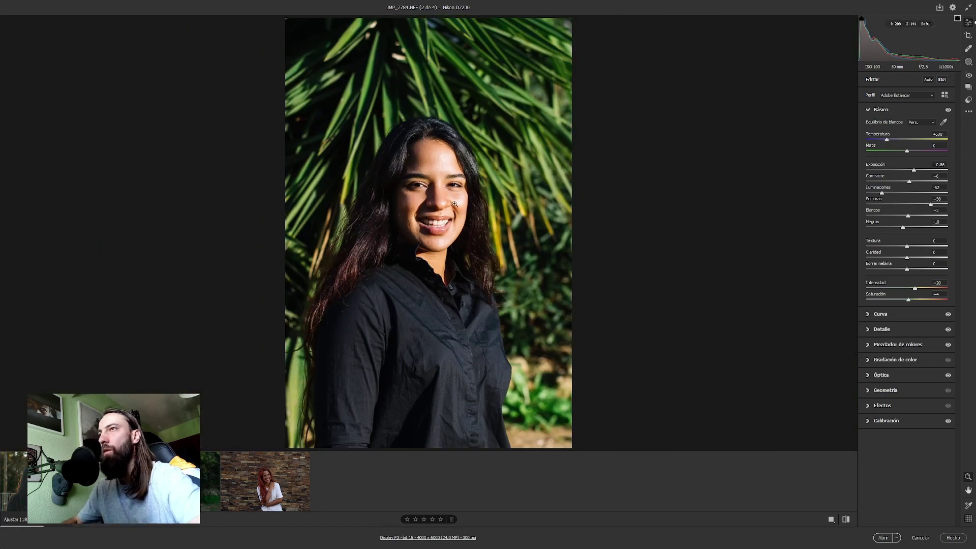
{"action": "left_click", "coordinate": [455, 206]}
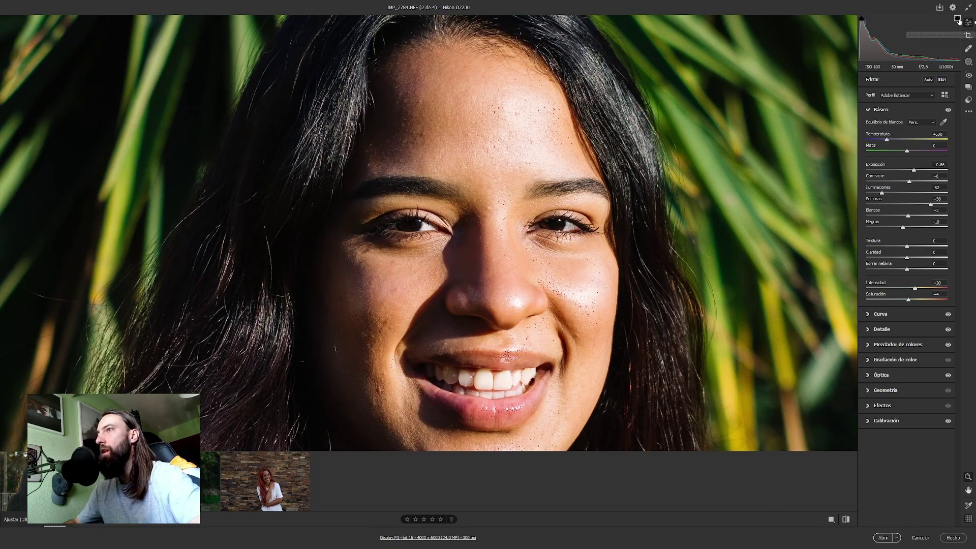
{"action": "left_click", "coordinate": [404, 344]}
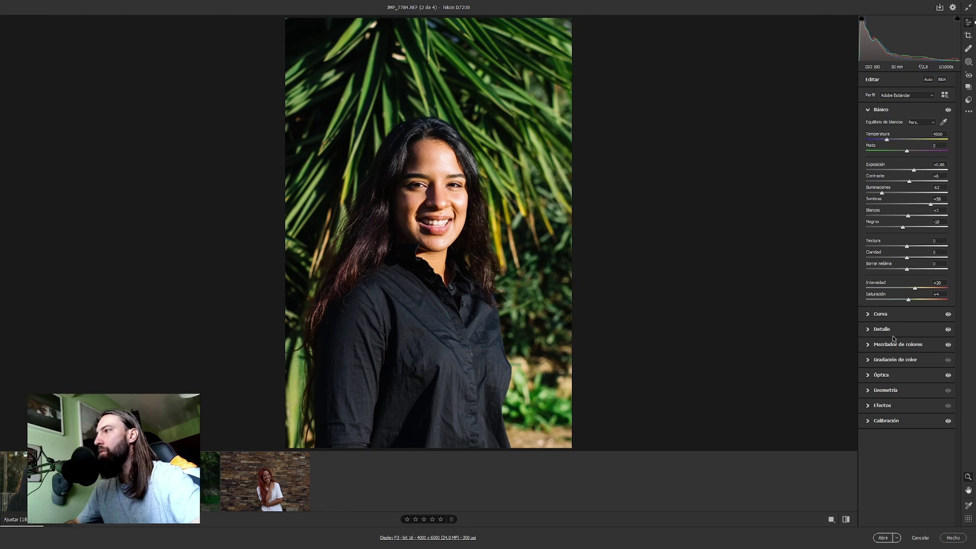
In Color Mixer Saturation, set Yellows to -24 and Greens to +7, then show Basic
{"action": "left_click", "coordinate": [875, 346]}
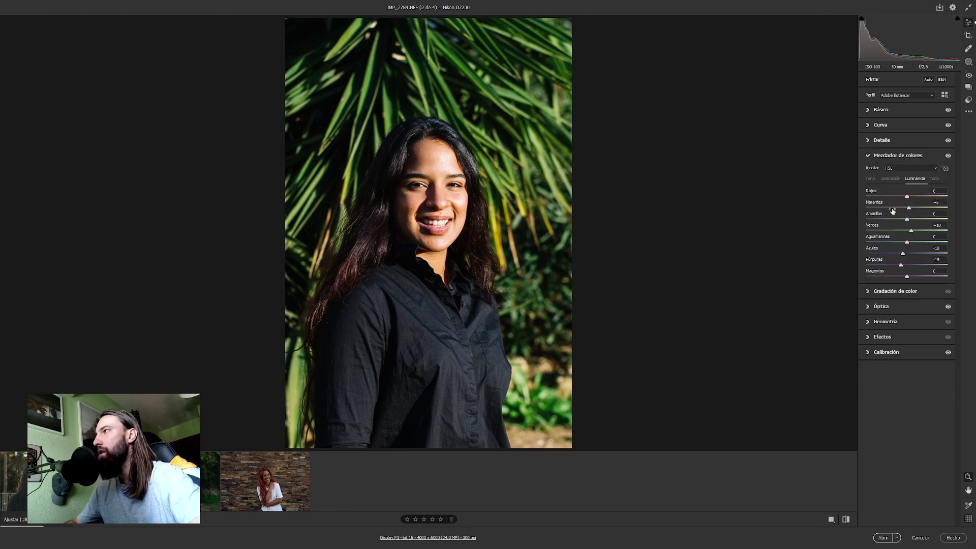
{"action": "left_click", "coordinate": [890, 178]}
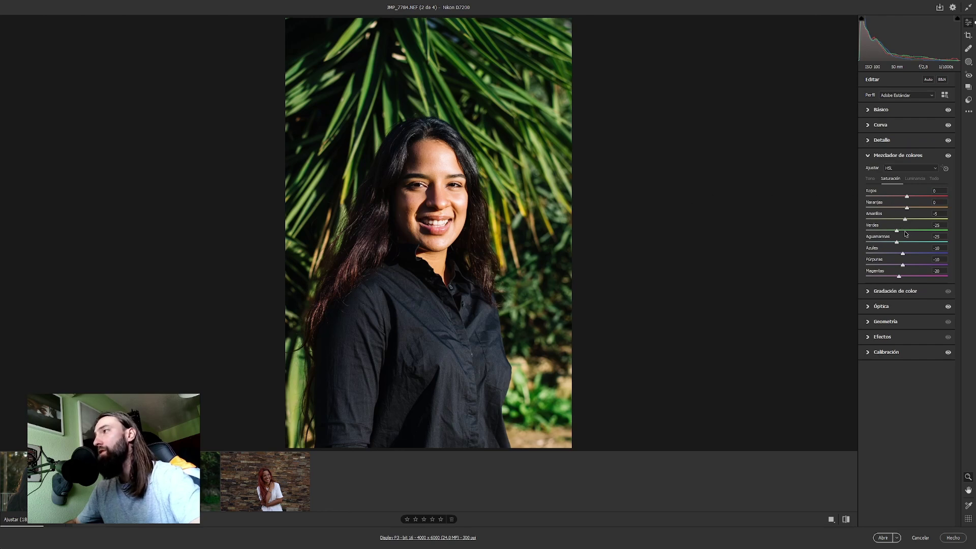
{"action": "left_click_drag", "start_coordinate": [897, 231], "coordinate": [974, 225]}
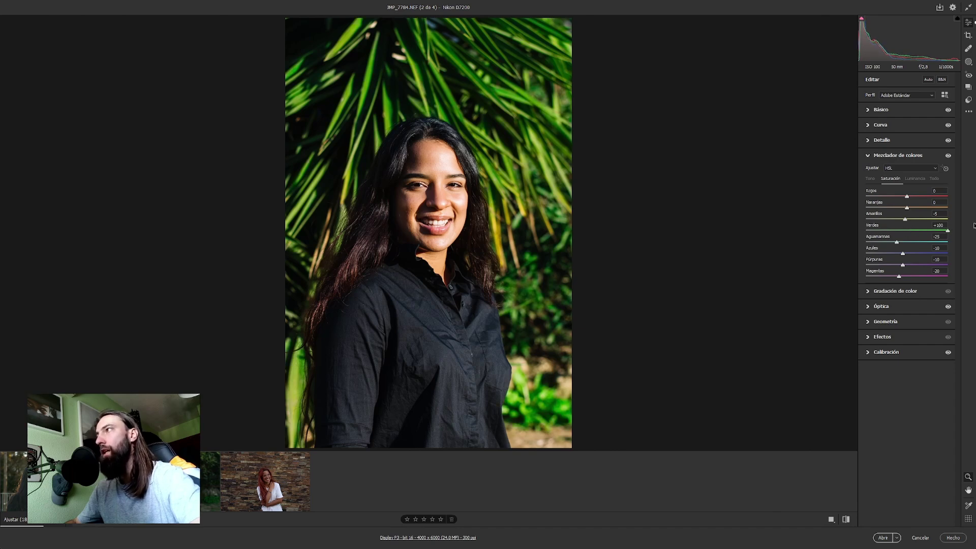
{"action": "mouse_move", "coordinate": [938, 227]}
{"action": "left_mouse_down"}
{"action": "mouse_move", "coordinate": [833, 229]}
{"action": "mouse_move", "coordinate": [911, 229]}
{"action": "left_mouse_up"}
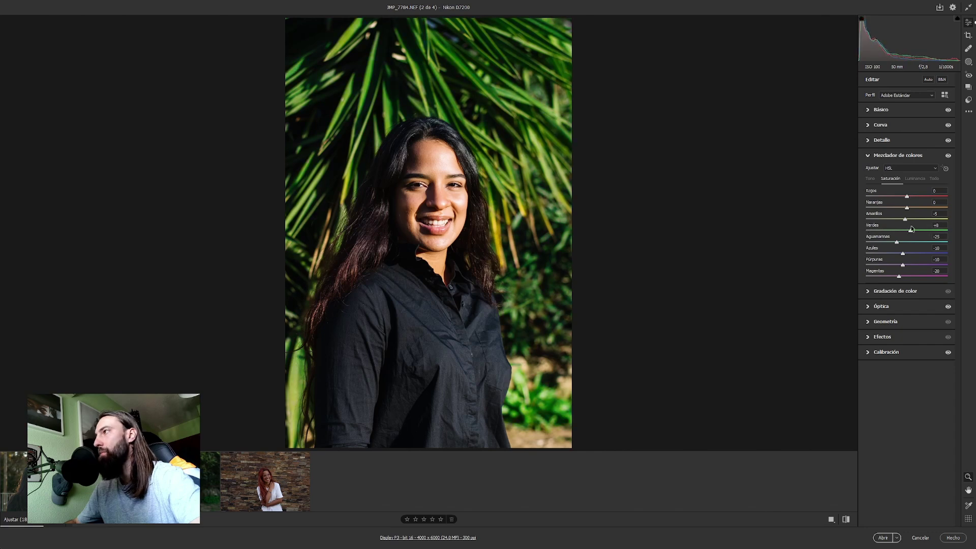
{"action": "mouse_move", "coordinate": [911, 229]}
{"action": "left_mouse_down"}
{"action": "mouse_move", "coordinate": [888, 215]}
{"action": "mouse_move", "coordinate": [897, 219]}
{"action": "left_mouse_up"}
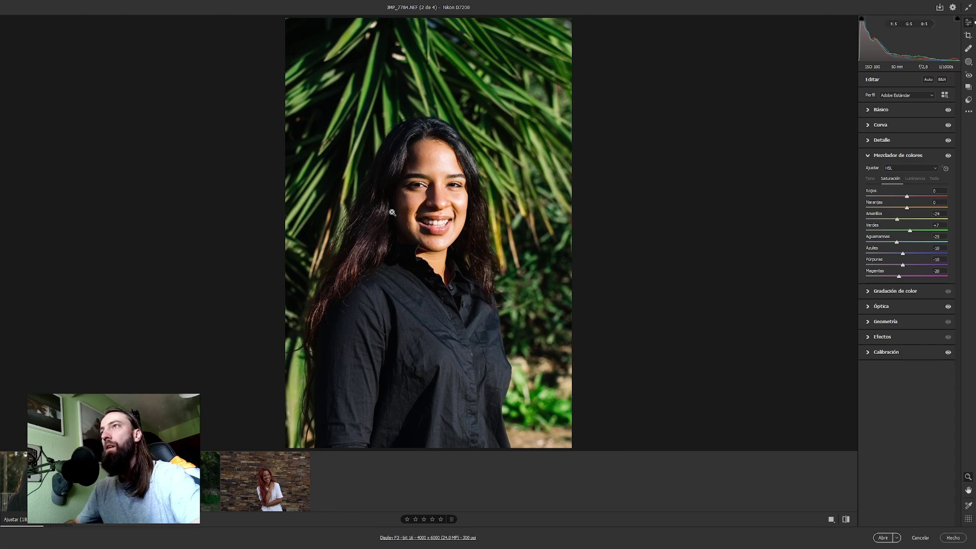
{"action": "left_click", "coordinate": [405, 180]}
{"action": "left_click", "coordinate": [447, 221]}
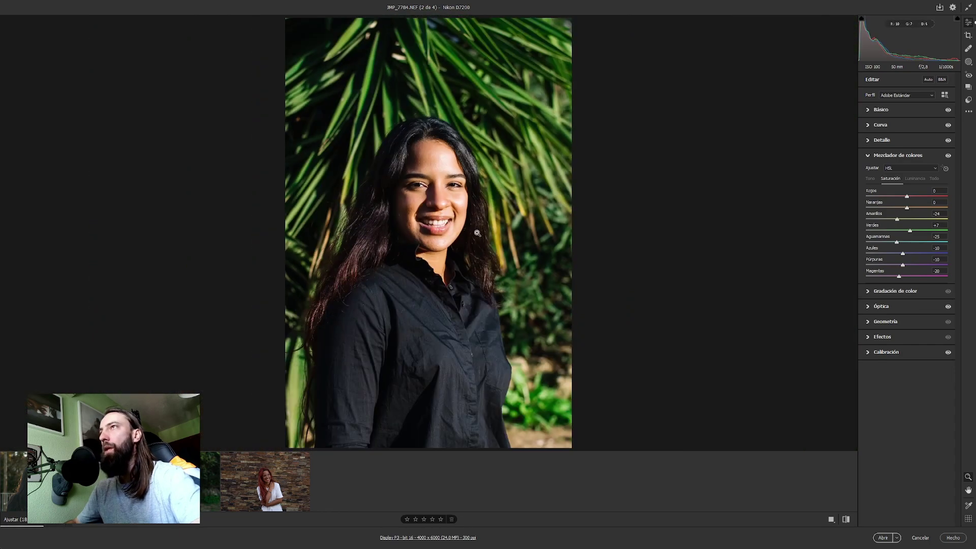
{"action": "left_click", "coordinate": [881, 109]}
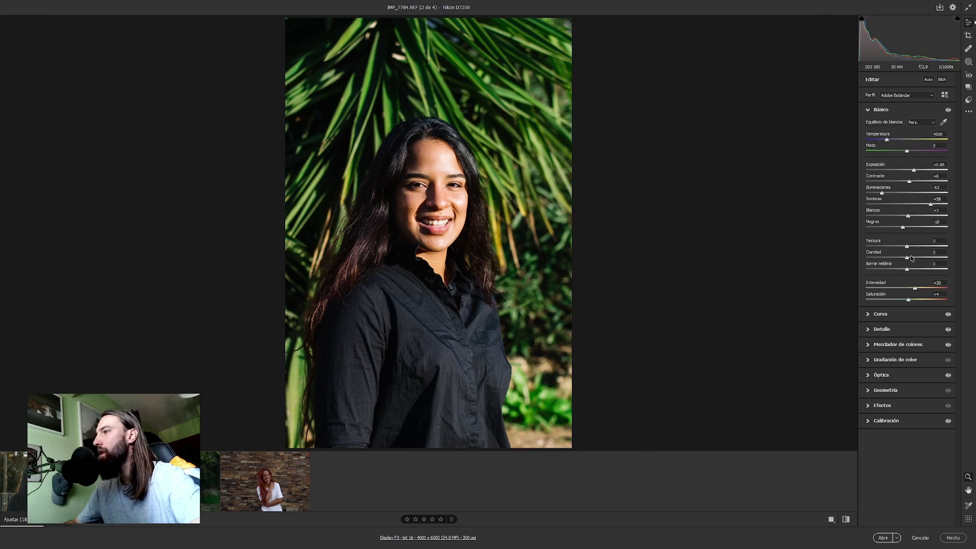
Set Geometry Scale to 115 to enlarge the portrait, then check her face close-up
{"action": "left_click", "coordinate": [870, 391]}
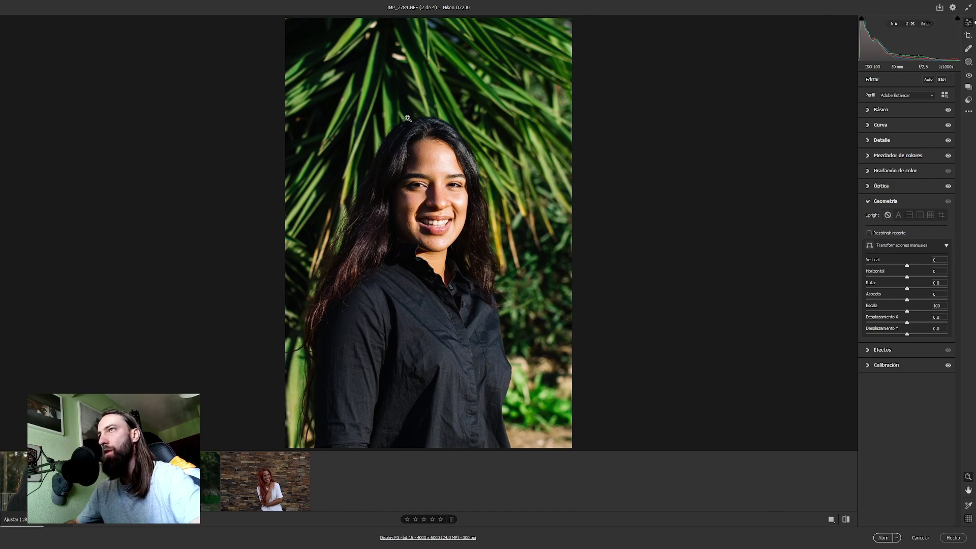
{"action": "mouse_move", "coordinate": [907, 311]}
{"action": "left_mouse_down"}
{"action": "mouse_move", "coordinate": [921, 311]}
{"action": "mouse_move", "coordinate": [909, 325]}
{"action": "mouse_move", "coordinate": [920, 333]}
{"action": "mouse_move", "coordinate": [911, 330]}
{"action": "left_mouse_up"}
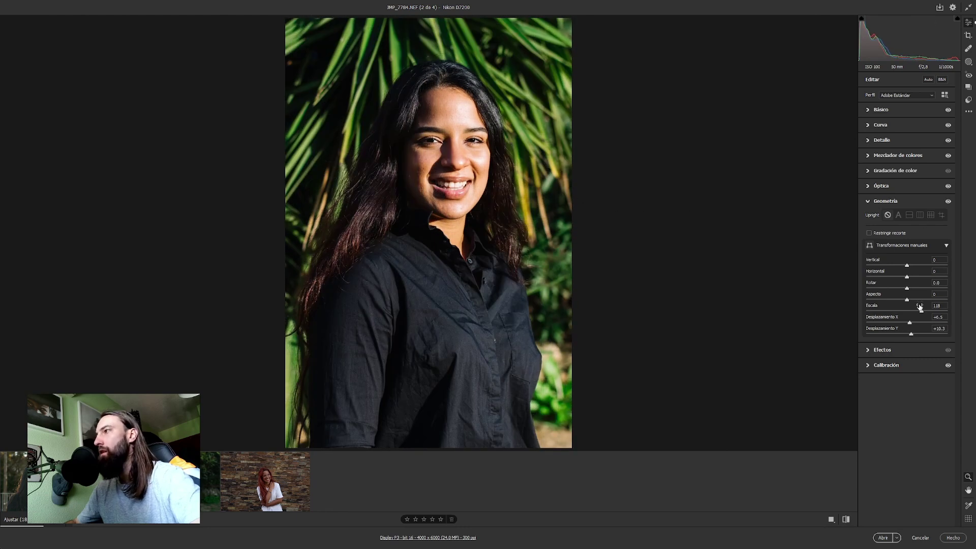
{"action": "left_click_drag", "start_coordinate": [921, 312], "coordinate": [911, 334]}
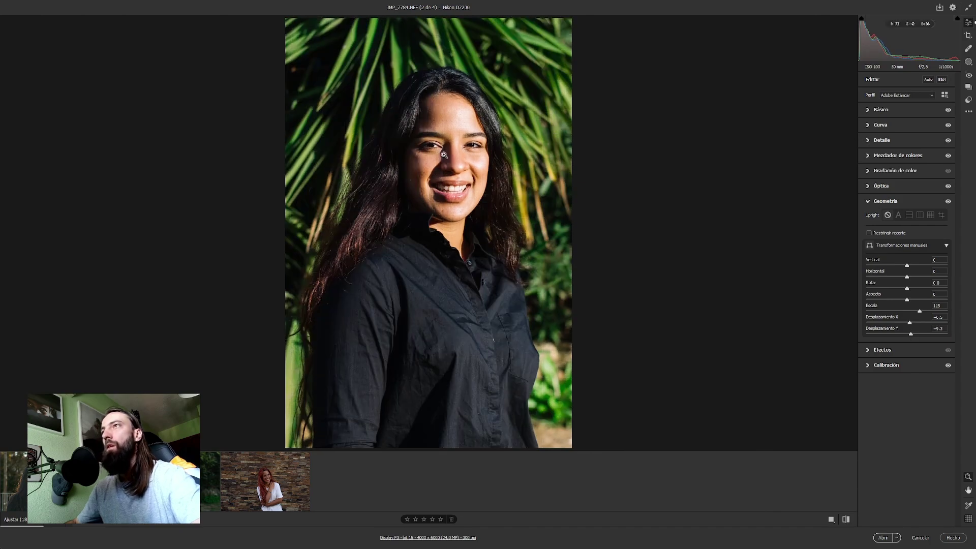
{"action": "left_click_drag", "start_coordinate": [444, 155], "coordinate": [548, 295]}
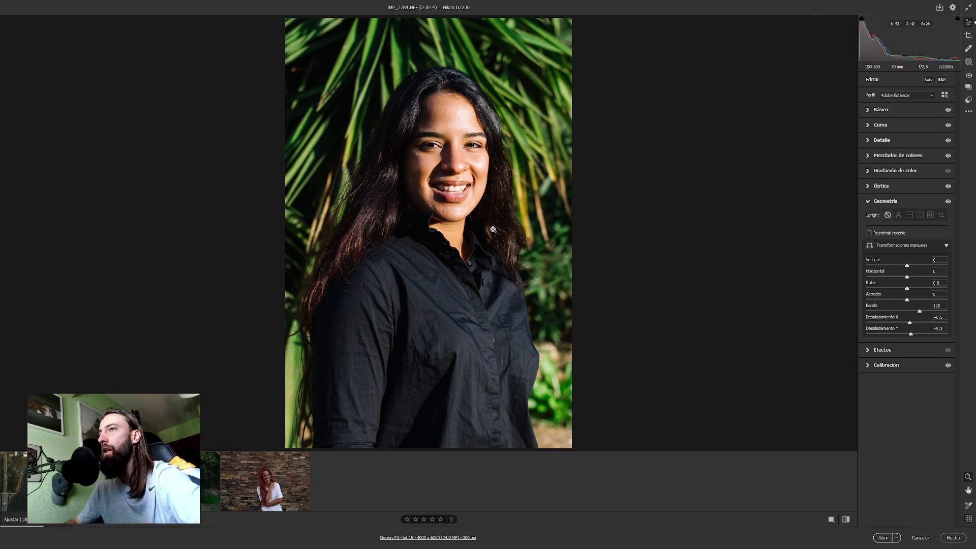
Raise Shadows to +74, check the face at 100%, then move to the woman-and-dog photo
{"action": "left_click", "coordinate": [881, 110]}
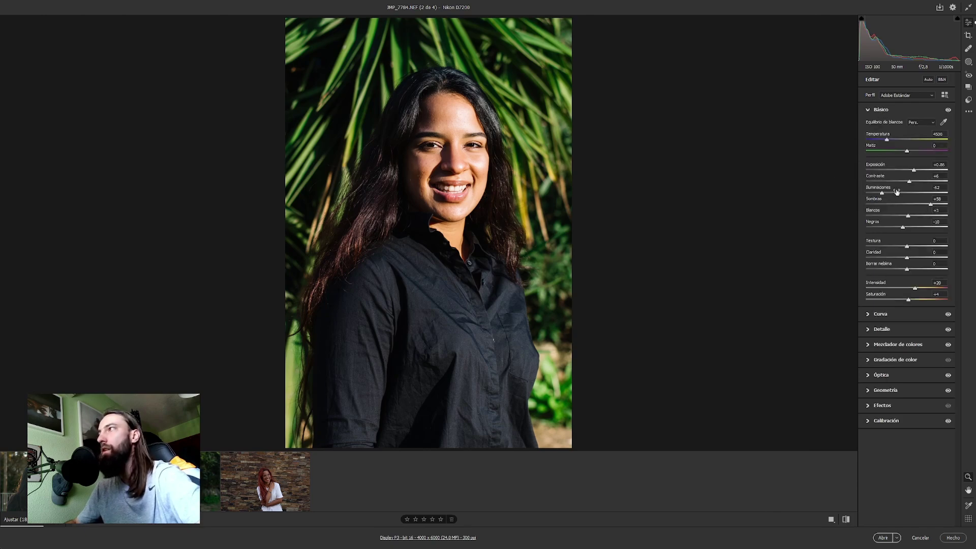
{"action": "left_click", "coordinate": [475, 156]}
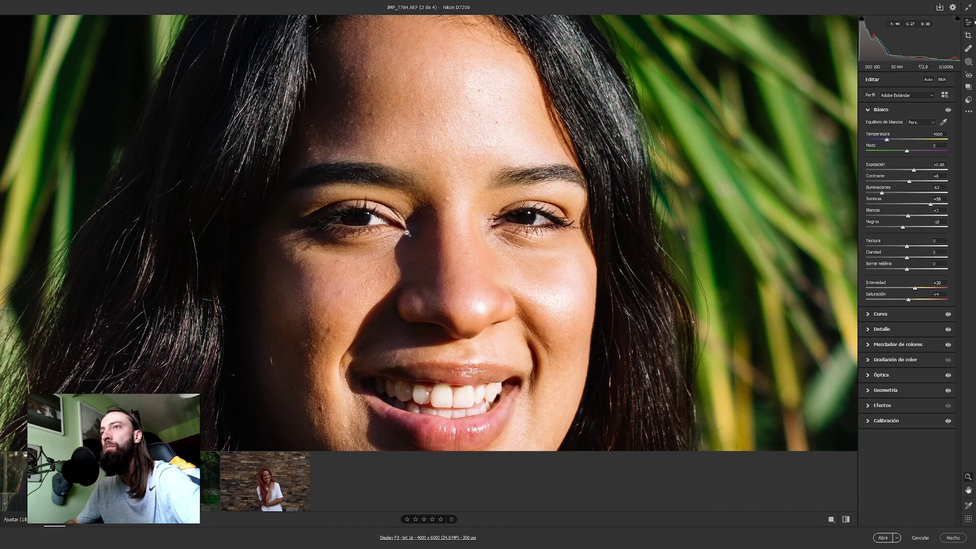
{"action": "left_click", "coordinate": [407, 232]}
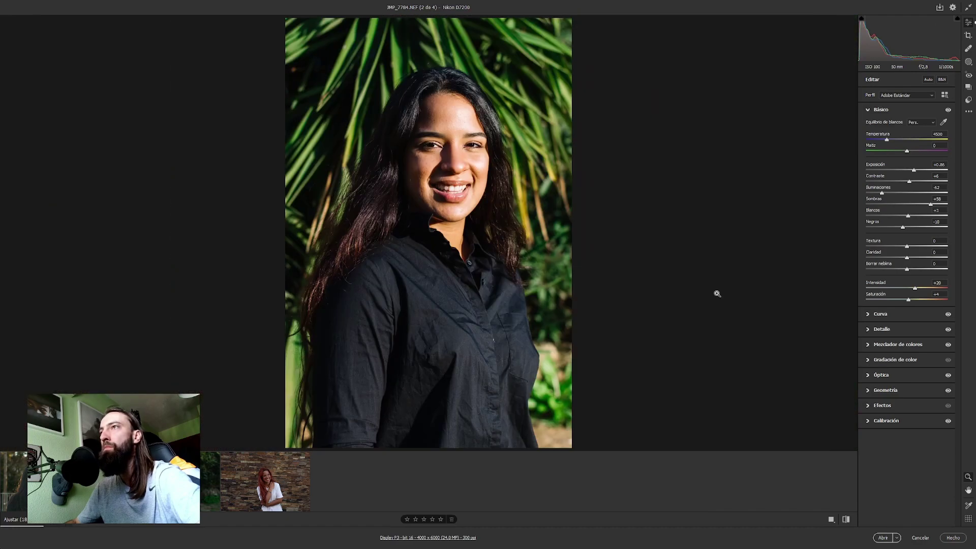
{"action": "left_click", "coordinate": [937, 204]}
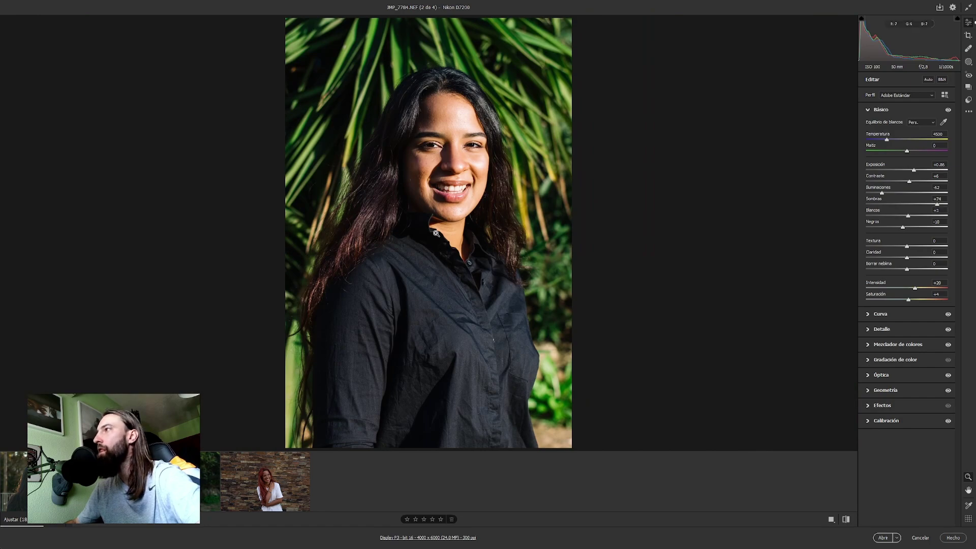
{"action": "left_click", "coordinate": [452, 160]}
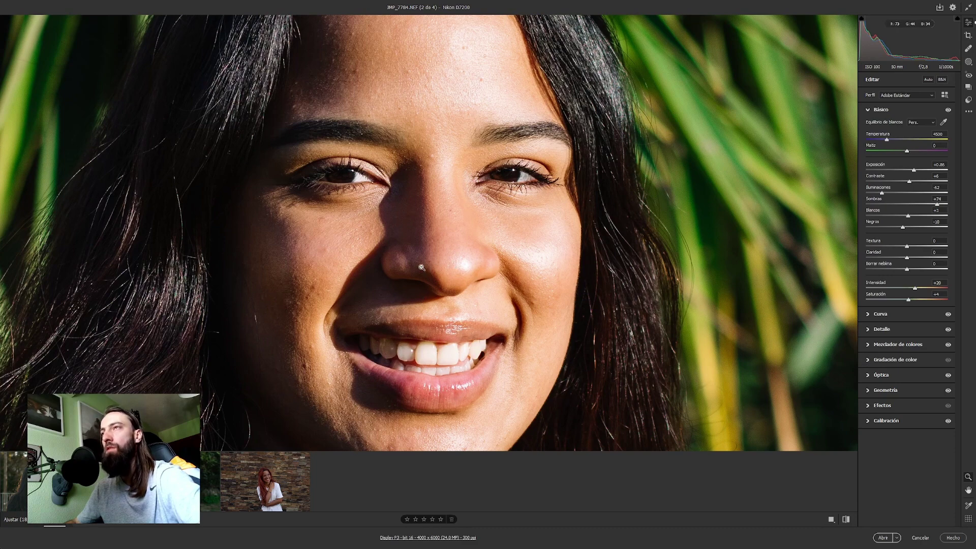
{"action": "left_click", "coordinate": [452, 289]}
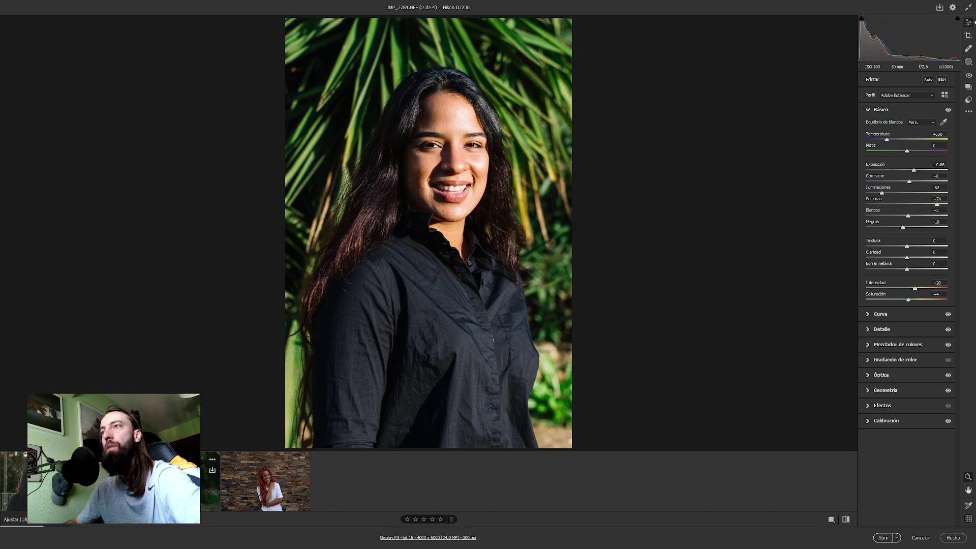
{"action": "left_click", "coordinate": [210, 483]}
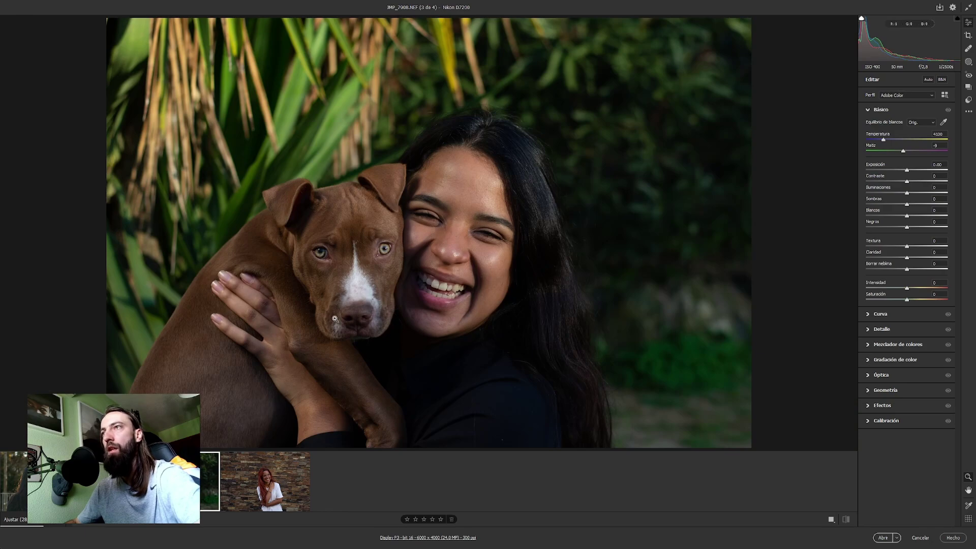
Inspect the dog's eyes and face close-up, then bring up the saved presets list
{"action": "left_click", "coordinate": [383, 242]}
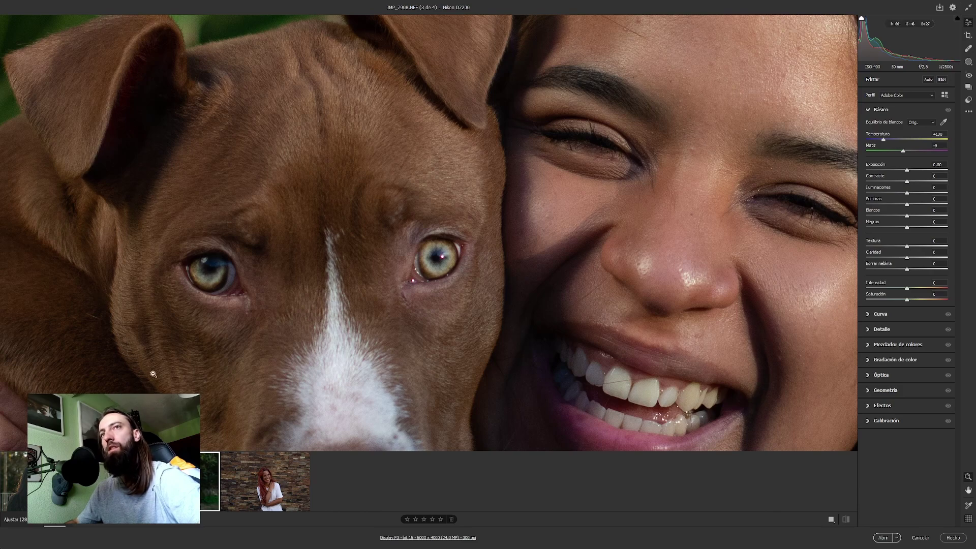
{"action": "left_click", "coordinate": [394, 253]}
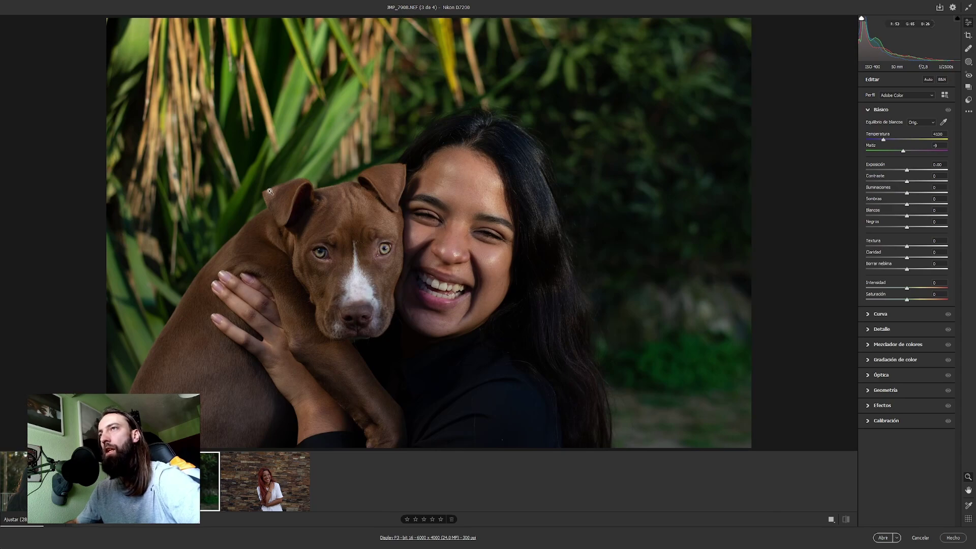
{"action": "left_click", "coordinate": [394, 252]}
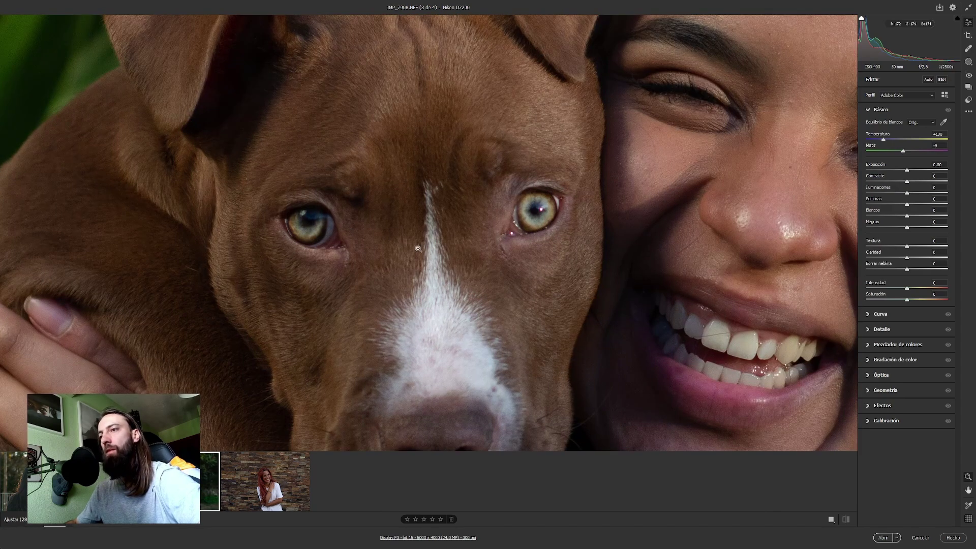
{"action": "mouse_move", "coordinate": [626, 202]}
{"action": "left_mouse_down"}
{"action": "mouse_move", "coordinate": [470, 244]}
{"action": "mouse_move", "coordinate": [365, 255]}
{"action": "mouse_move", "coordinate": [531, 221]}
{"action": "left_mouse_up"}
{"action": "left_click", "coordinate": [458, 231]}
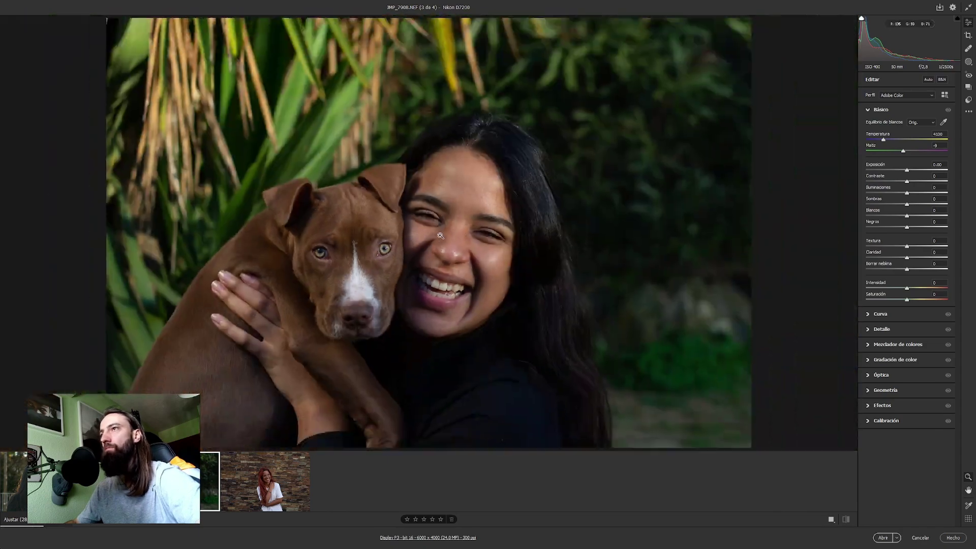
{"action": "left_click", "coordinate": [968, 100]}
Preview presets 4001, kodak gold, ektar 100, agfa vista and AB 9 on the dog photo
{"action": "left_click", "coordinate": [880, 122]}
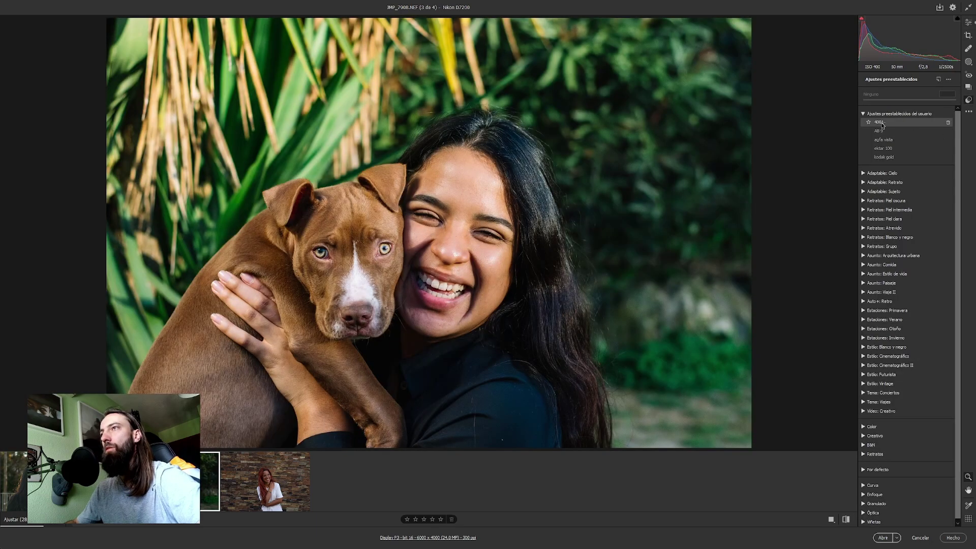
{"action": "left_click", "coordinate": [880, 157]}
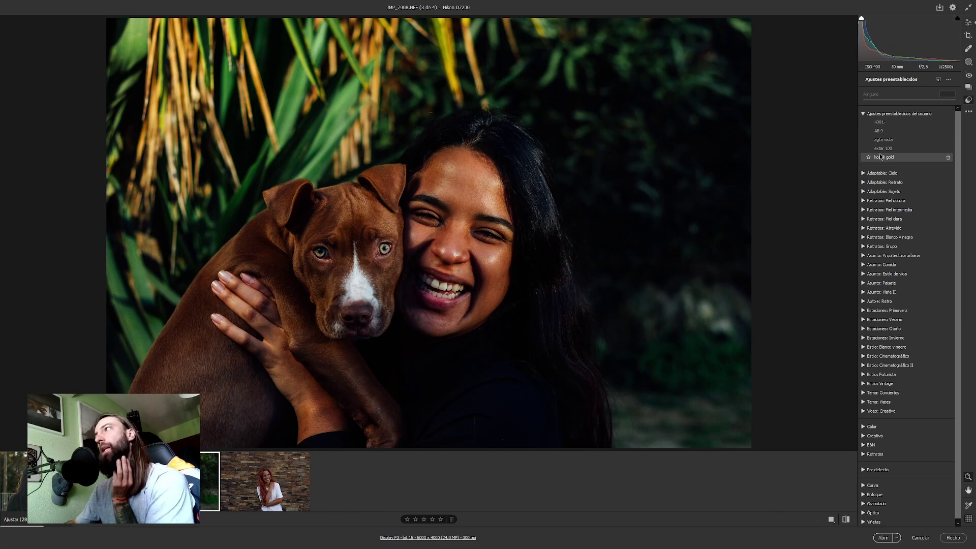
{"action": "left_click", "coordinate": [883, 149]}
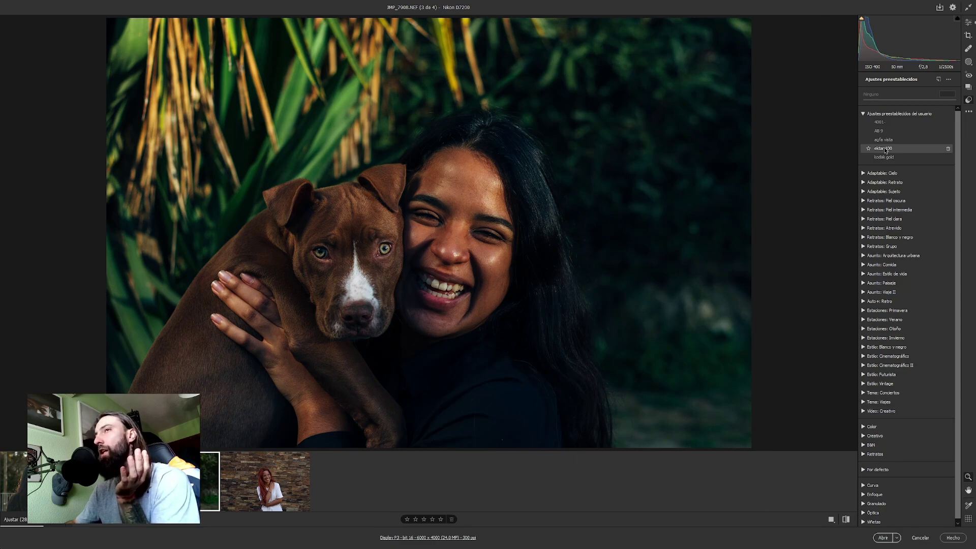
{"action": "left_click", "coordinate": [887, 140]}
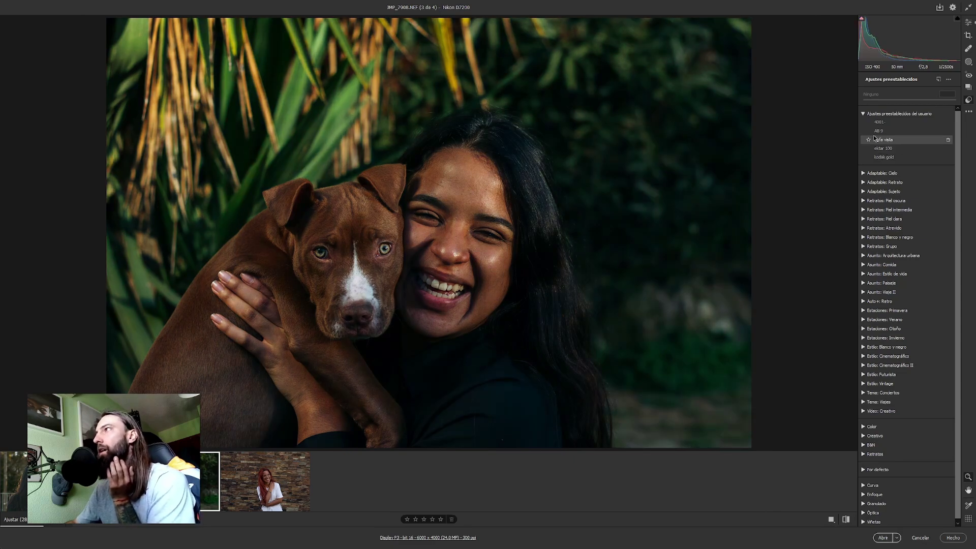
{"action": "left_click", "coordinate": [879, 131]}
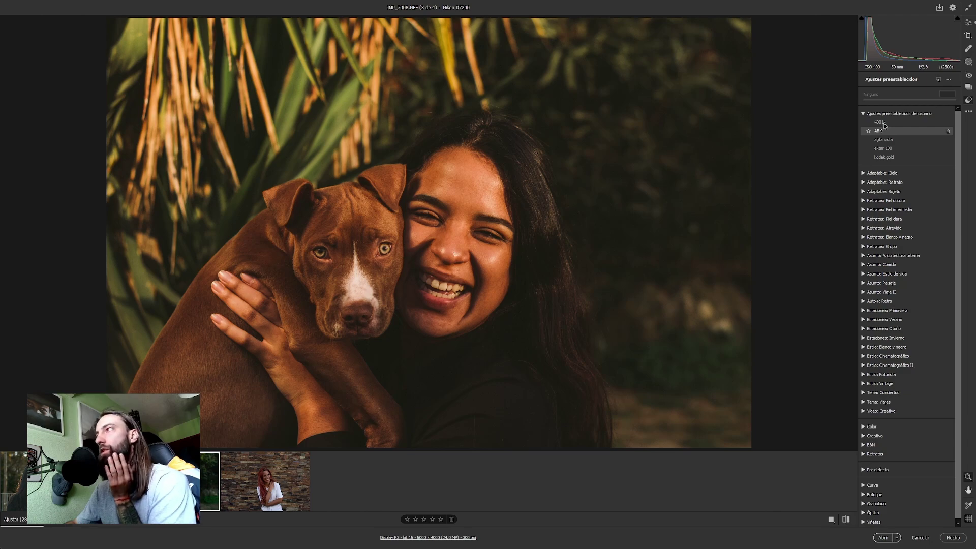
{"action": "left_click", "coordinate": [884, 124]}
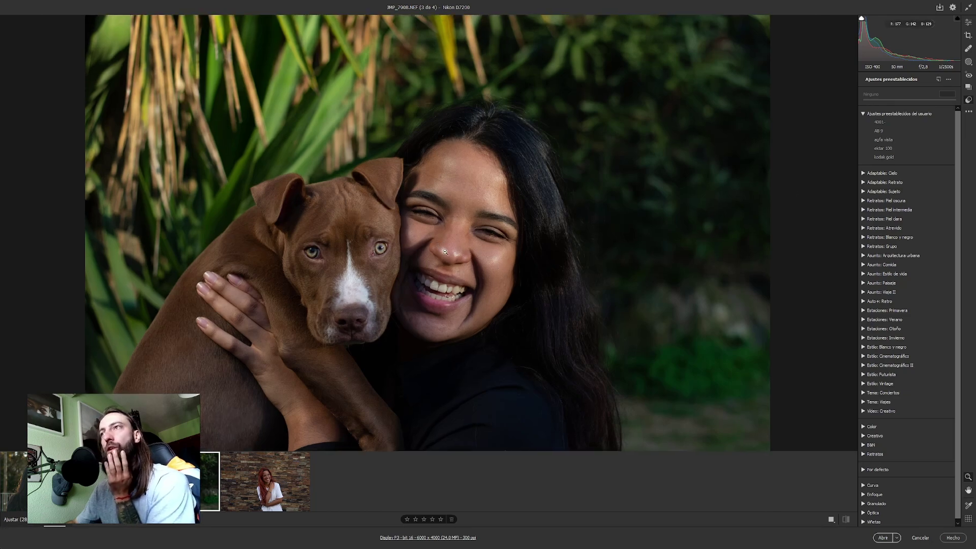
Check the woman's face close-up, then apply the 4001 preset
{"action": "left_click", "coordinate": [445, 250]}
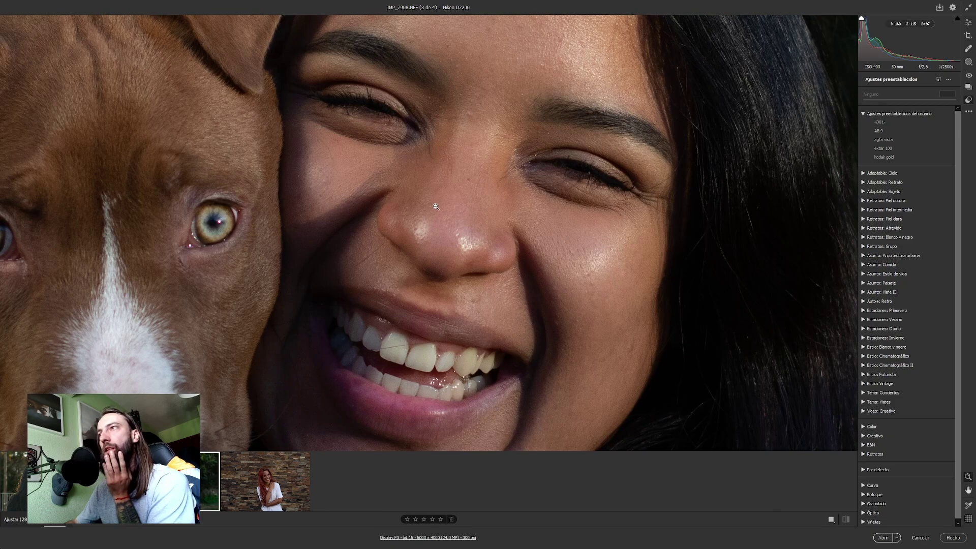
{"action": "left_click", "coordinate": [436, 207]}
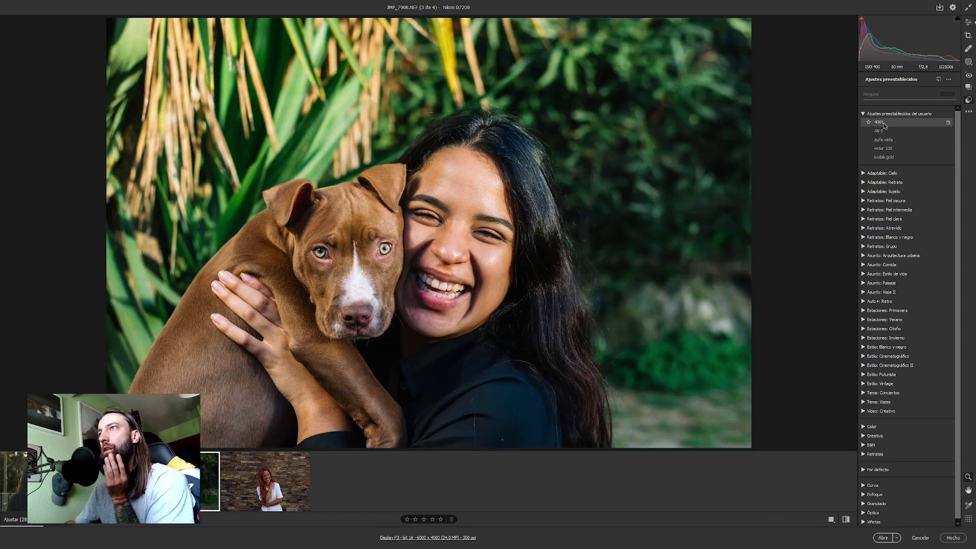
{"action": "left_click", "coordinate": [884, 126]}
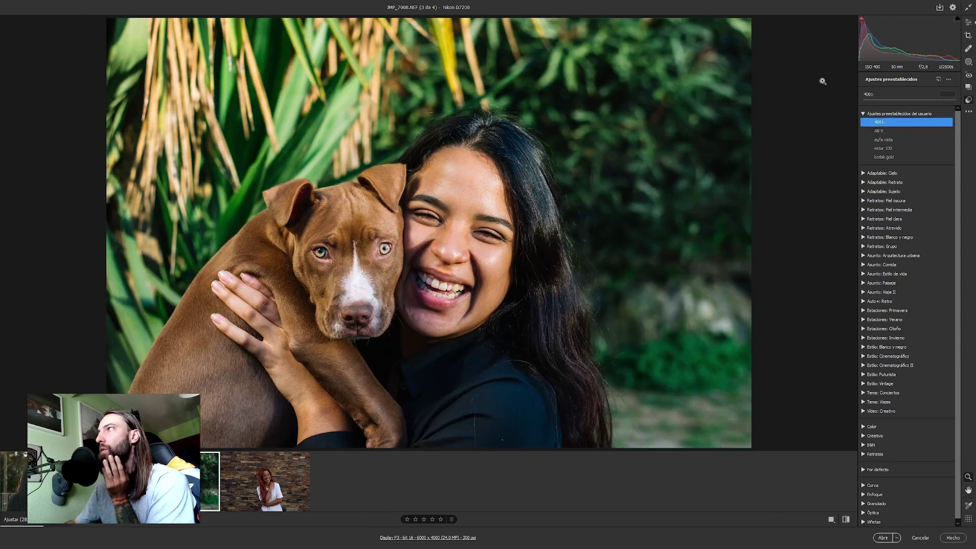
Set white balance to 4500 and Oranges saturation to -5, tweak greens, then open Masking
{"action": "left_click", "coordinate": [967, 22]}
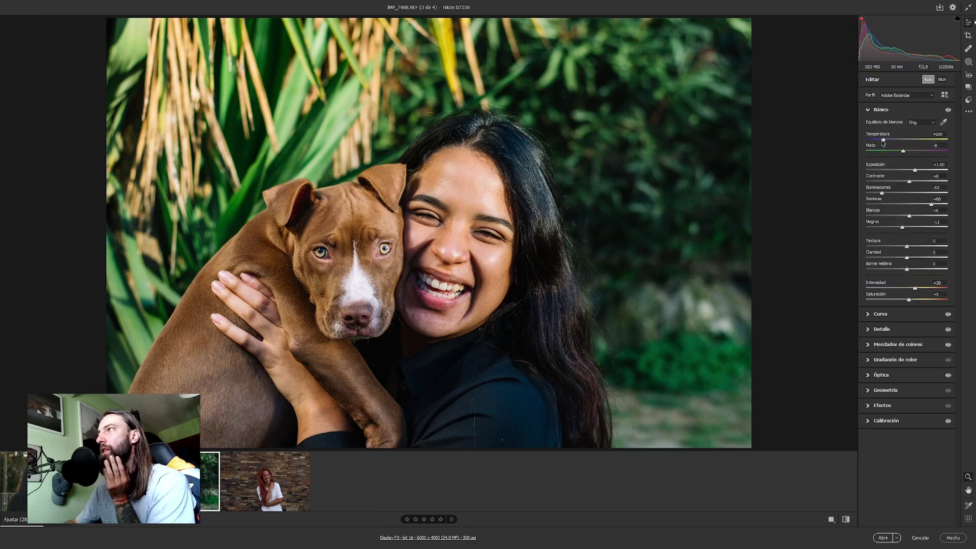
{"action": "left_click_drag", "start_coordinate": [884, 139], "coordinate": [884, 140]}
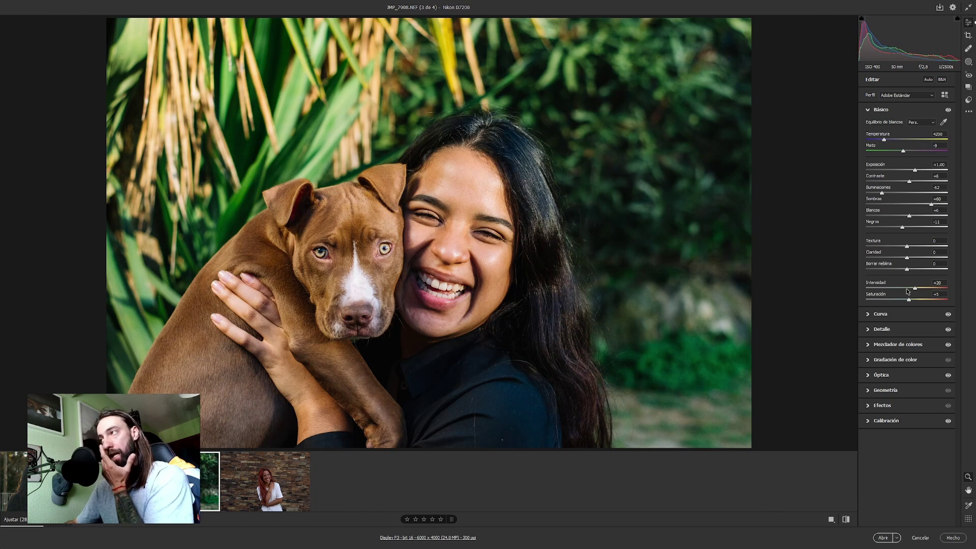
{"action": "left_click", "coordinate": [882, 348]}
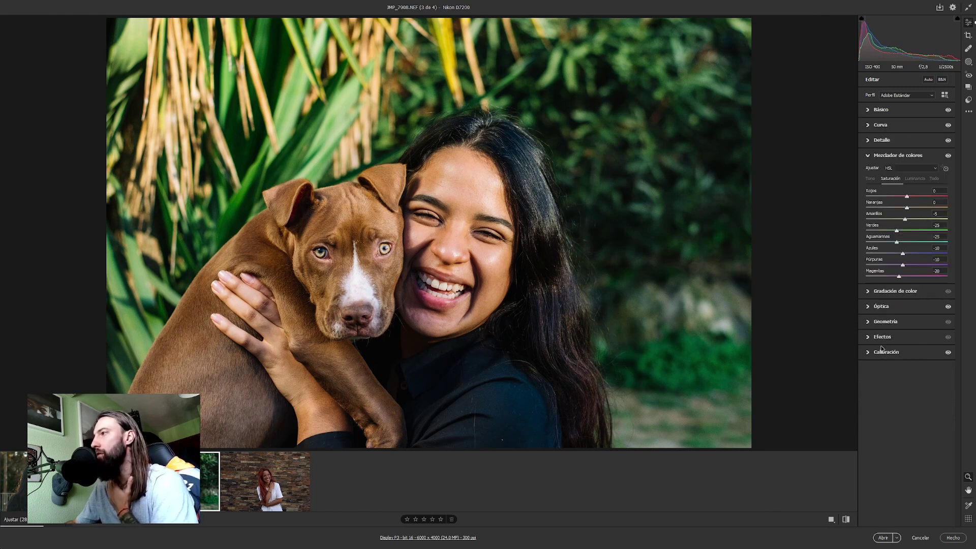
{"action": "left_click_drag", "start_coordinate": [906, 208], "coordinate": [906, 209]}
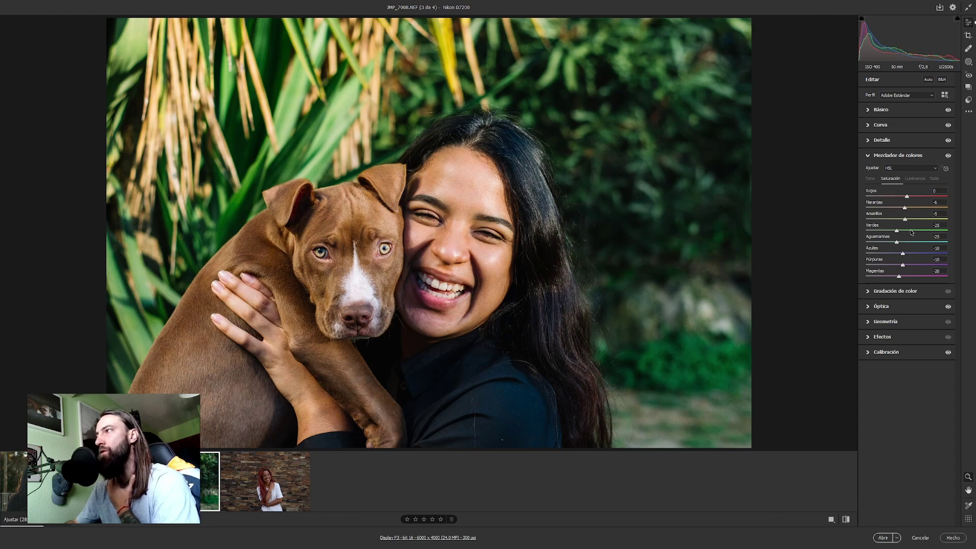
{"action": "left_click_drag", "start_coordinate": [912, 232], "coordinate": [920, 231]}
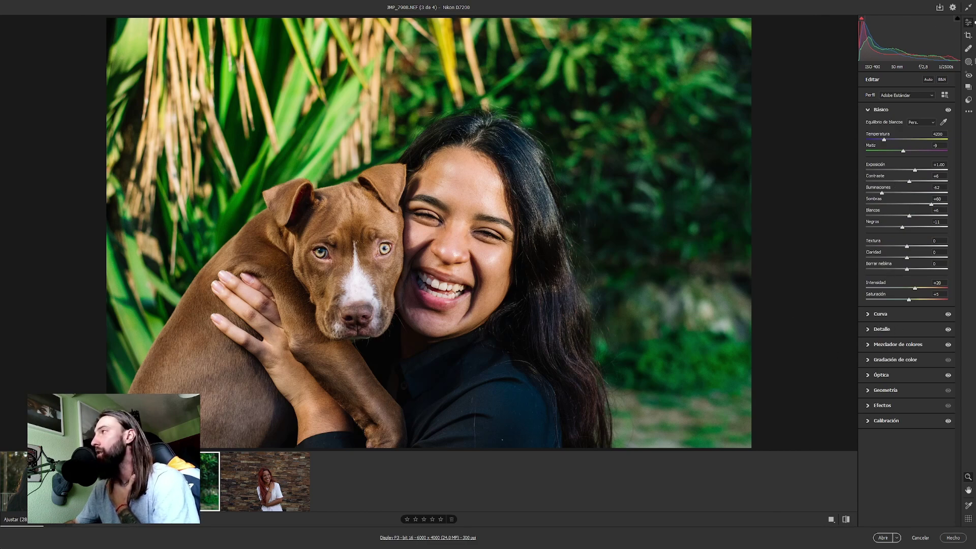
{"action": "left_click", "coordinate": [969, 62]}
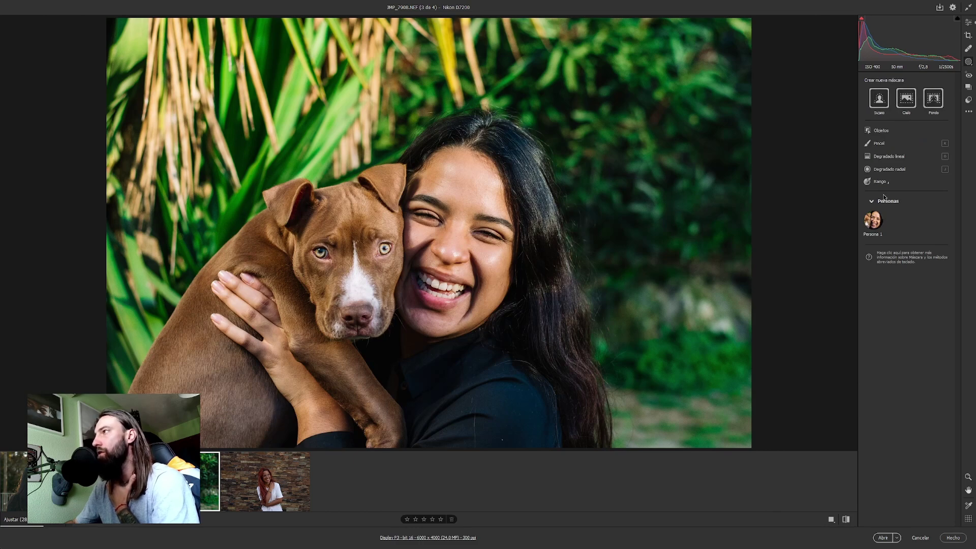
Create an Entire person mask and brush the dog's neck and leg into it
{"action": "left_click", "coordinate": [873, 219]}
{"action": "left_click", "coordinate": [873, 98]}
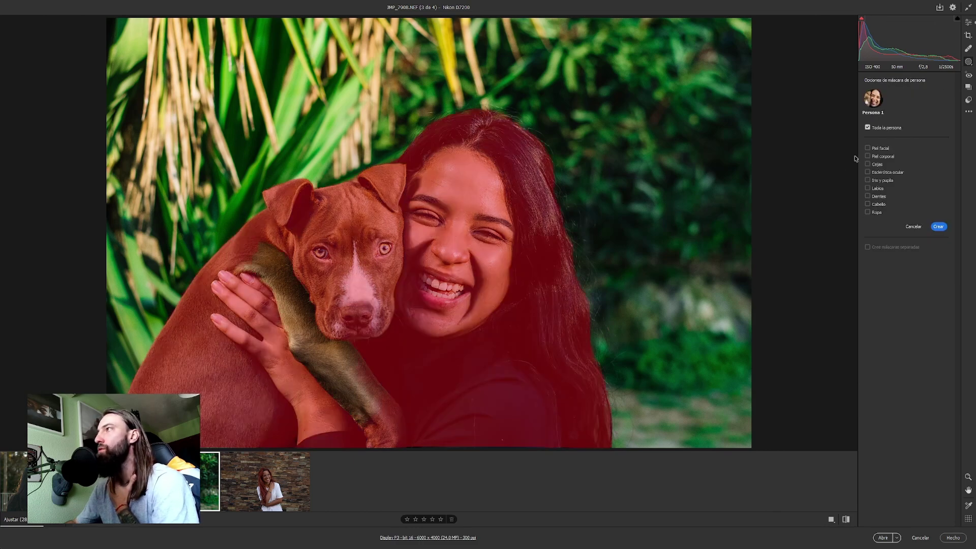
{"action": "left_click", "coordinate": [939, 227]}
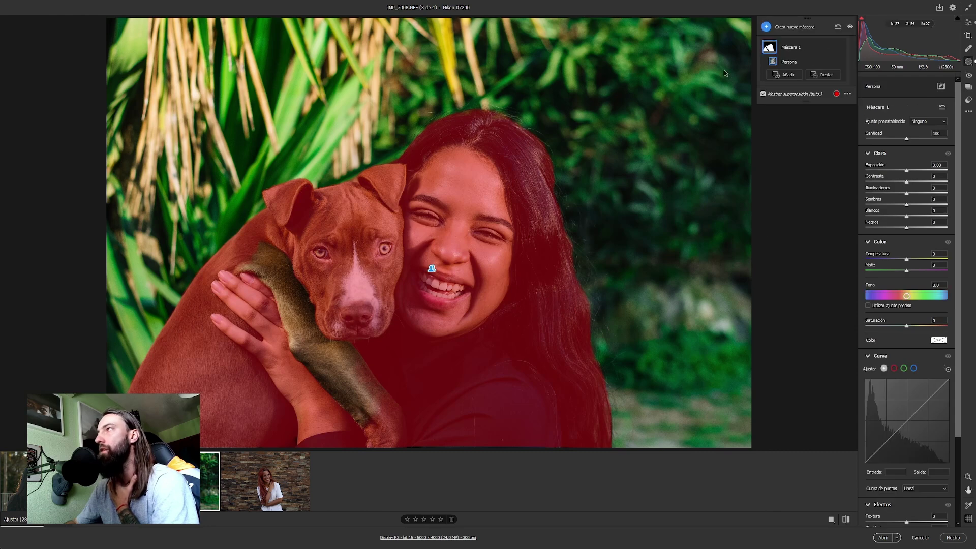
{"action": "left_click", "coordinate": [788, 76]}
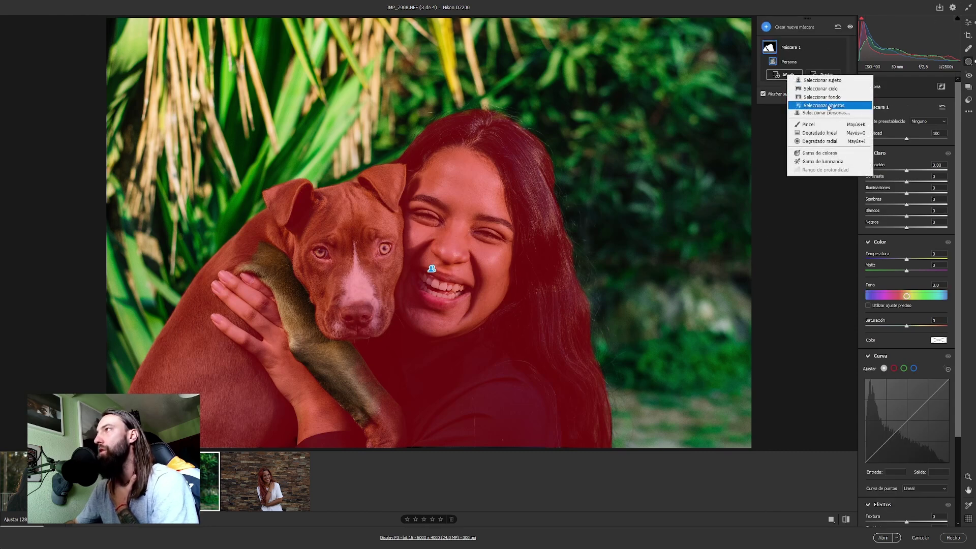
{"action": "left_click", "coordinate": [800, 127]}
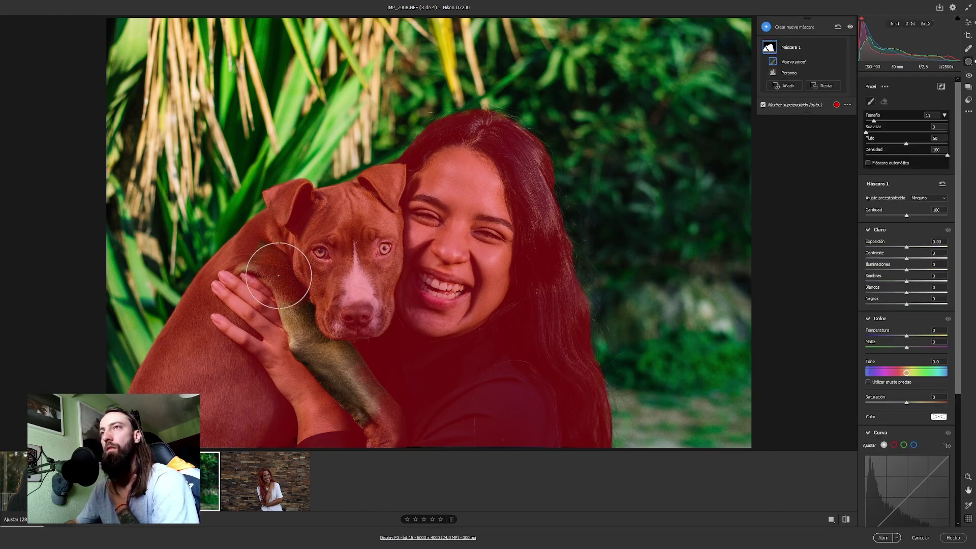
{"action": "mouse_move", "coordinate": [312, 281]}
{"action": "left_mouse_down"}
{"action": "mouse_move", "coordinate": [344, 388]}
{"action": "mouse_move", "coordinate": [300, 388]}
{"action": "mouse_move", "coordinate": [290, 424]}
{"action": "mouse_move", "coordinate": [331, 426]}
{"action": "left_mouse_up"}
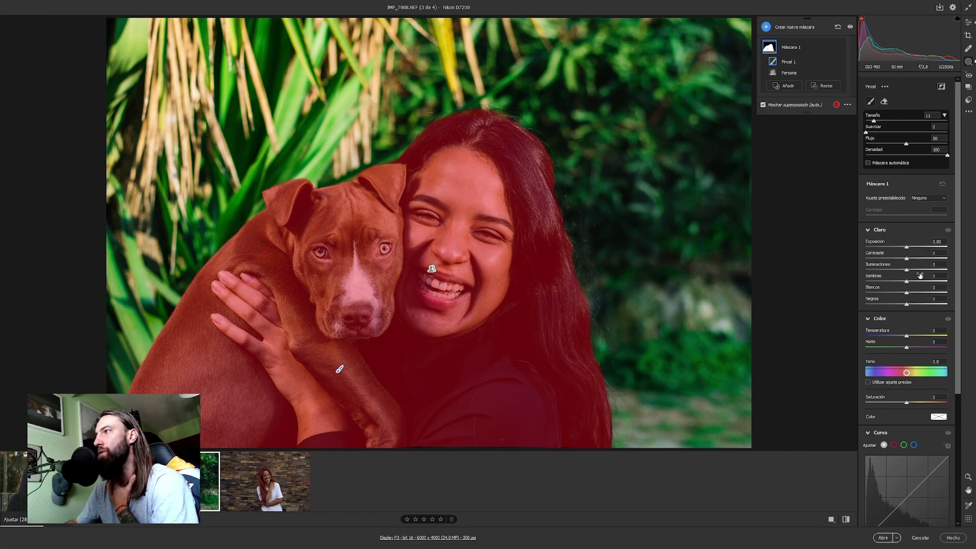
Give the mask Shadows +26, Exposure -0.05 and Temperature +5
{"action": "left_click_drag", "start_coordinate": [920, 285], "coordinate": [912, 284]}
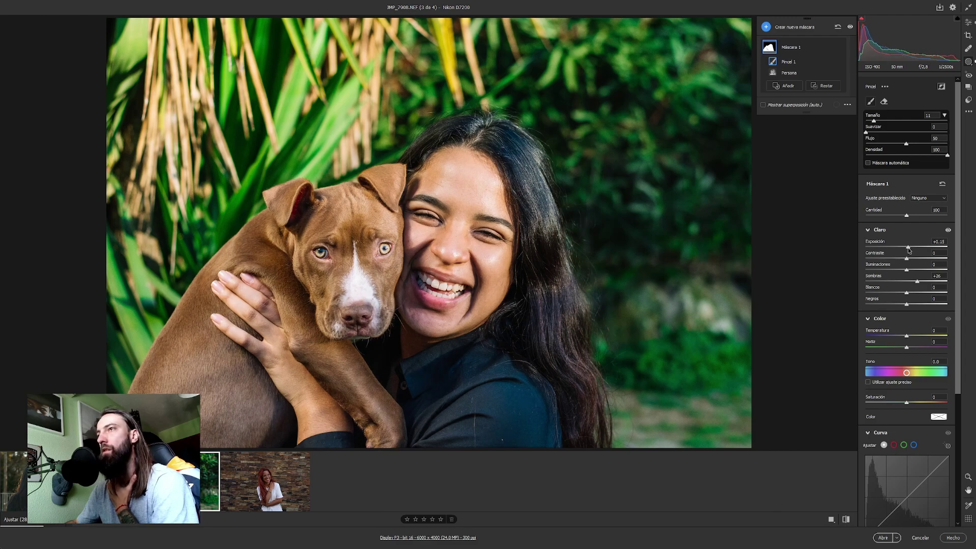
{"action": "left_click_drag", "start_coordinate": [907, 249], "coordinate": [906, 250]}
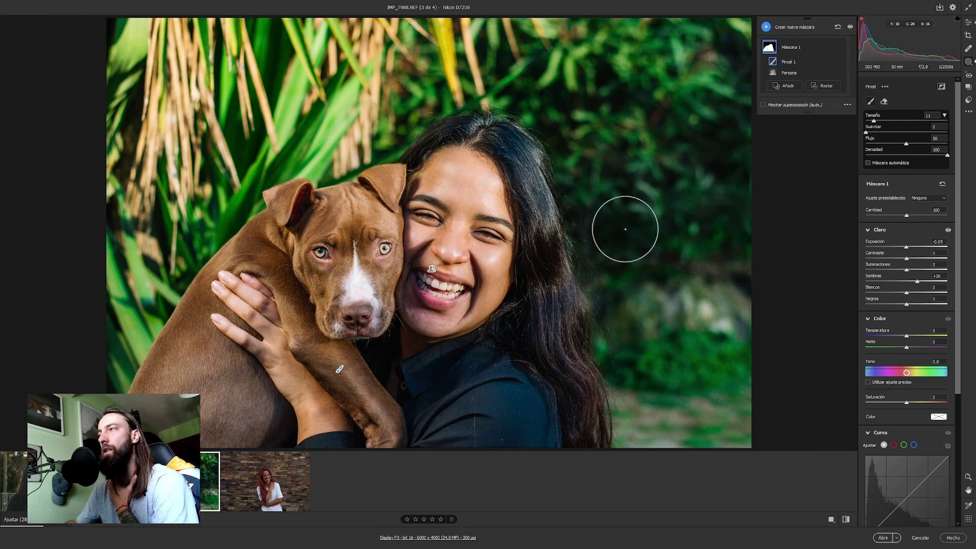
{"action": "left_click_drag", "start_coordinate": [907, 337], "coordinate": [908, 337]}
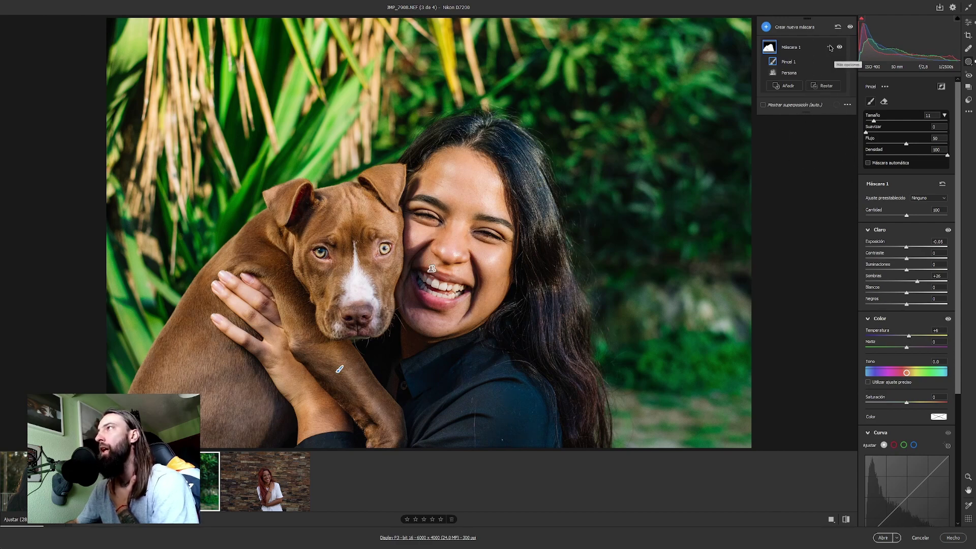
{"action": "left_click", "coordinate": [829, 47]}
Duplicate and invert the person mask, then give the background Contrast +40, Clarity +38, Whites +33
{"action": "left_click", "coordinate": [867, 71]}
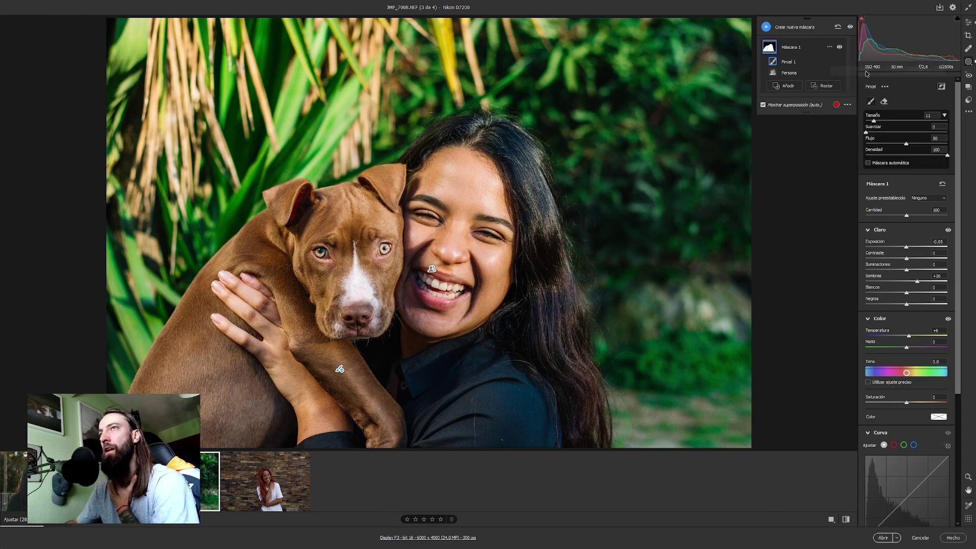
{"action": "left_click", "coordinate": [762, 122]}
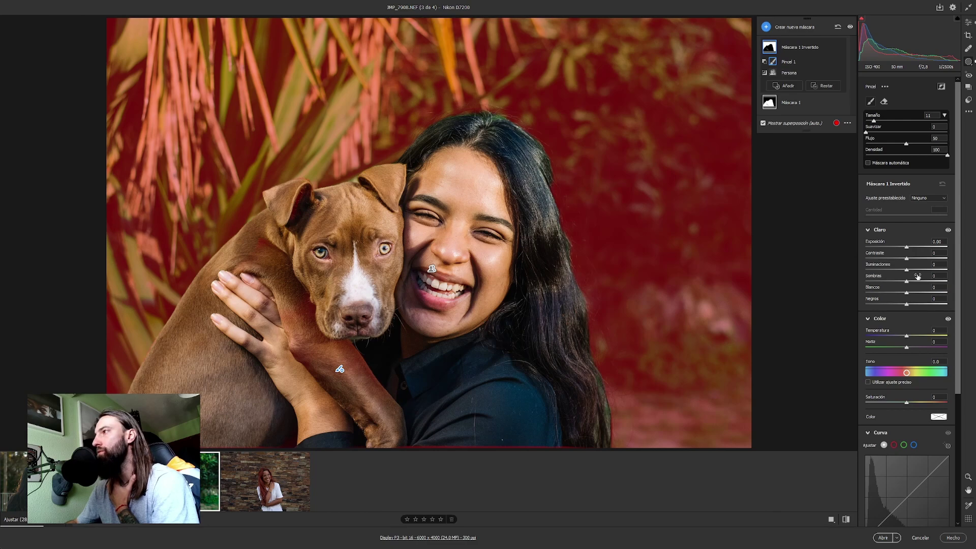
{"action": "mouse_move", "coordinate": [921, 259]}
{"action": "left_mouse_down"}
{"action": "mouse_move", "coordinate": [909, 259]}
{"action": "mouse_move", "coordinate": [921, 262]}
{"action": "left_mouse_up"}
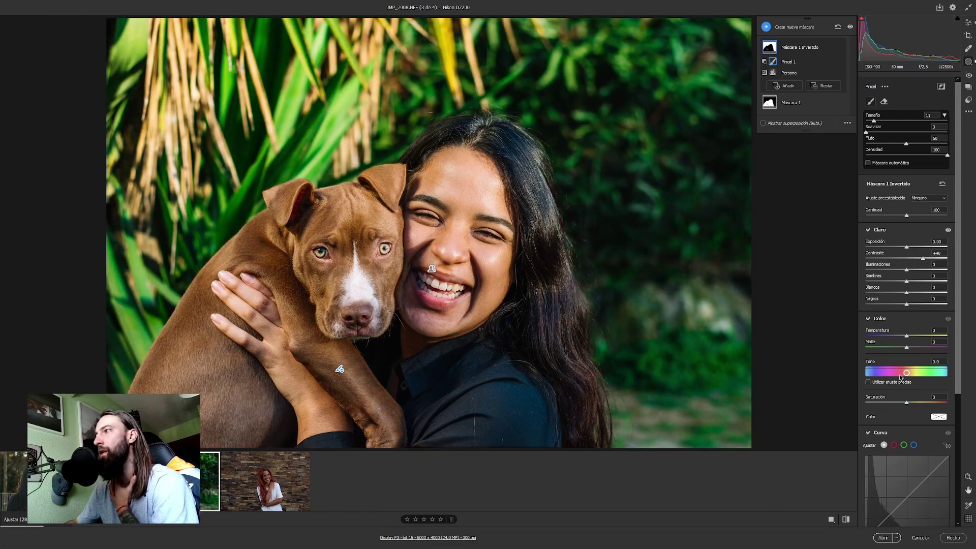
{"action": "scroll", "coordinate": [909, 407], "scroll_direction": "down", "scroll_amount": 3}
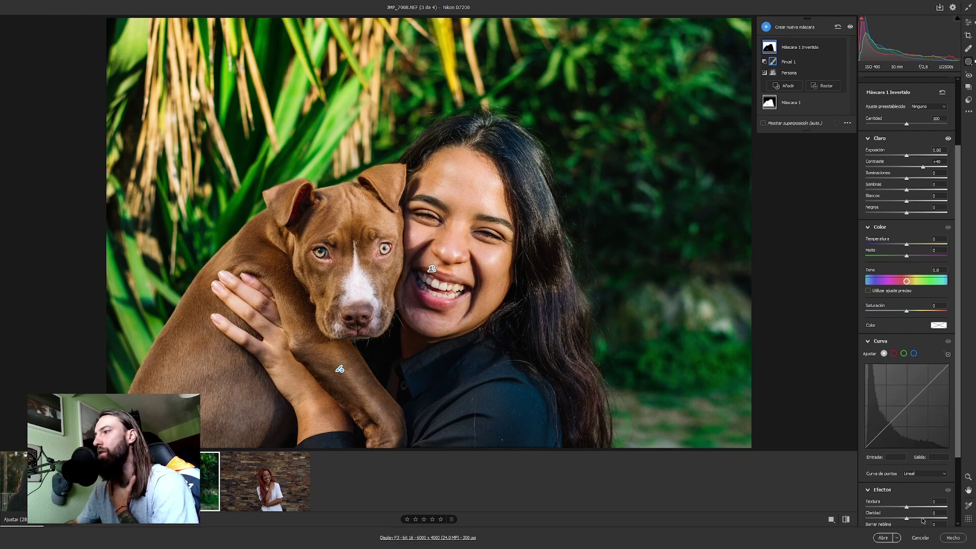
{"action": "left_click", "coordinate": [922, 518]}
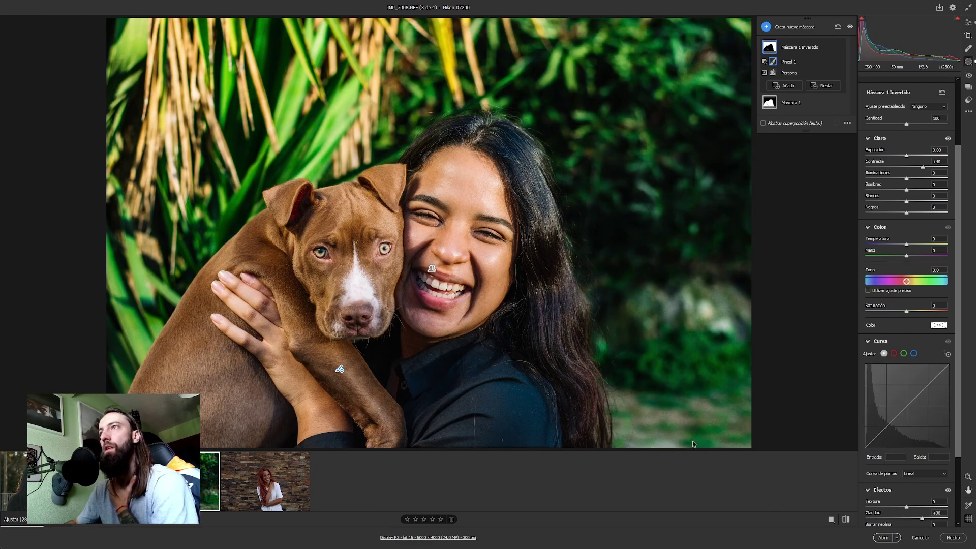
{"action": "scroll", "coordinate": [915, 292], "scroll_direction": "up", "scroll_amount": 2}
{"action": "scroll", "coordinate": [913, 269], "scroll_direction": "up", "scroll_amount": 2}
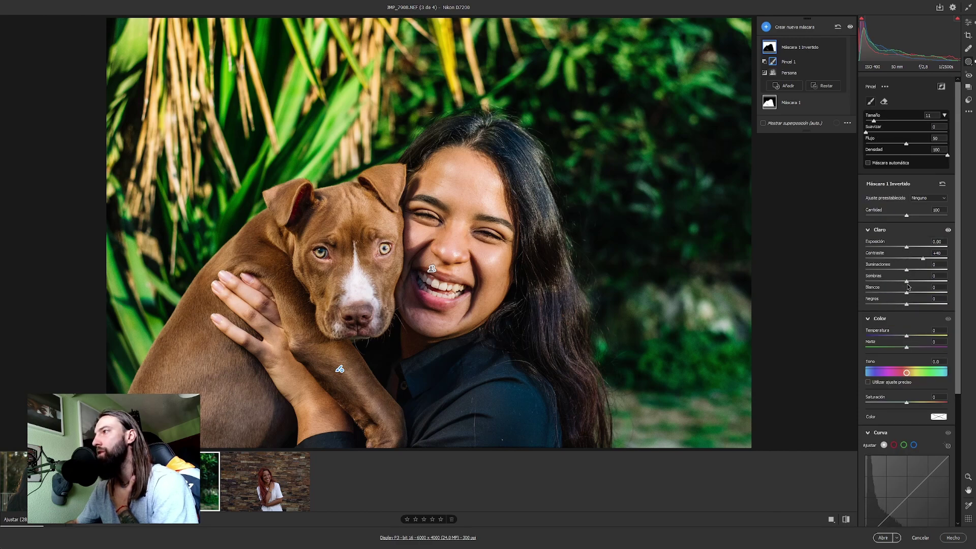
{"action": "left_click_drag", "start_coordinate": [906, 294], "coordinate": [920, 294]}
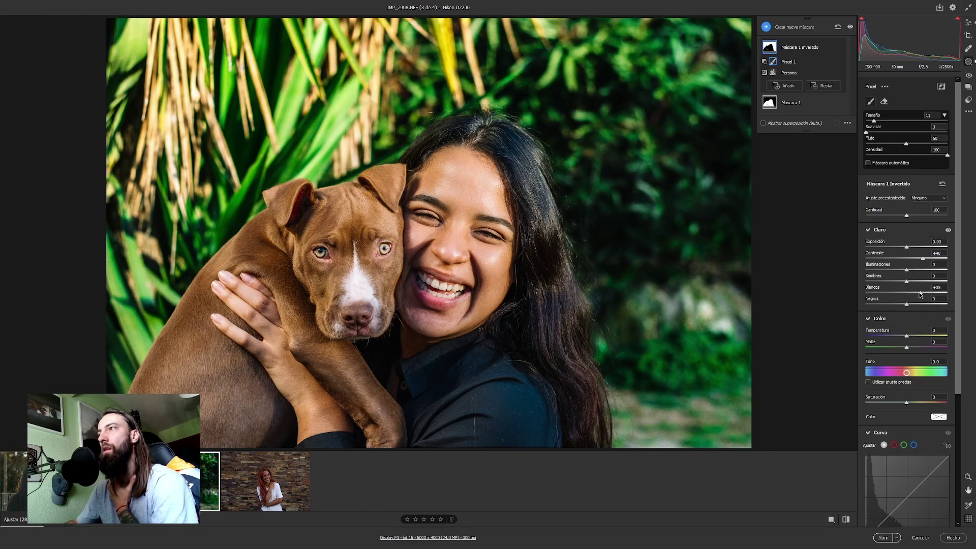
{"action": "left_click", "coordinate": [967, 23]}
Add a linear gradient from the lower right with Exposure -0.95 and Temperature +58
{"action": "left_click", "coordinate": [968, 62]}
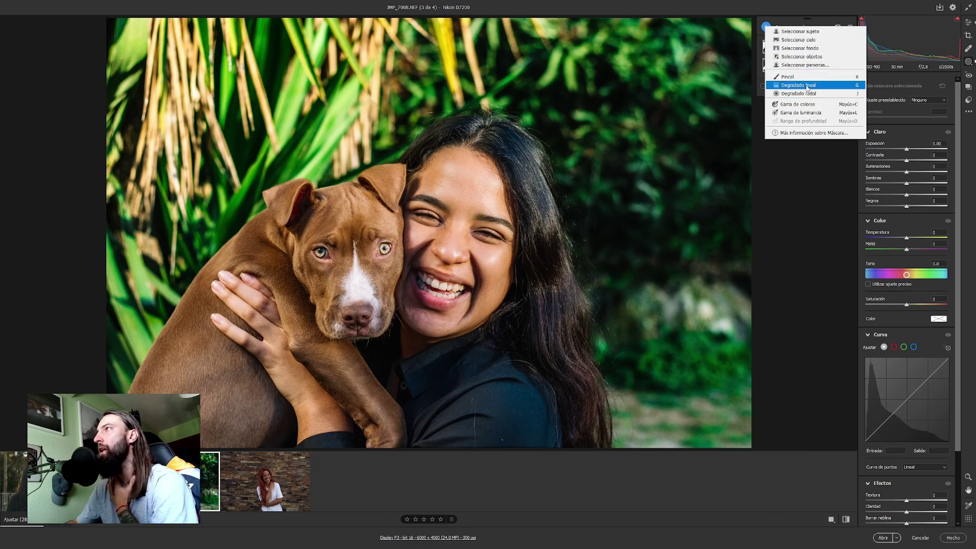
{"action": "left_click", "coordinate": [798, 85]}
{"action": "mouse_move", "coordinate": [805, 395]}
{"action": "left_mouse_down"}
{"action": "mouse_move", "coordinate": [605, 356]}
{"action": "mouse_move", "coordinate": [518, 358]}
{"action": "left_mouse_up"}
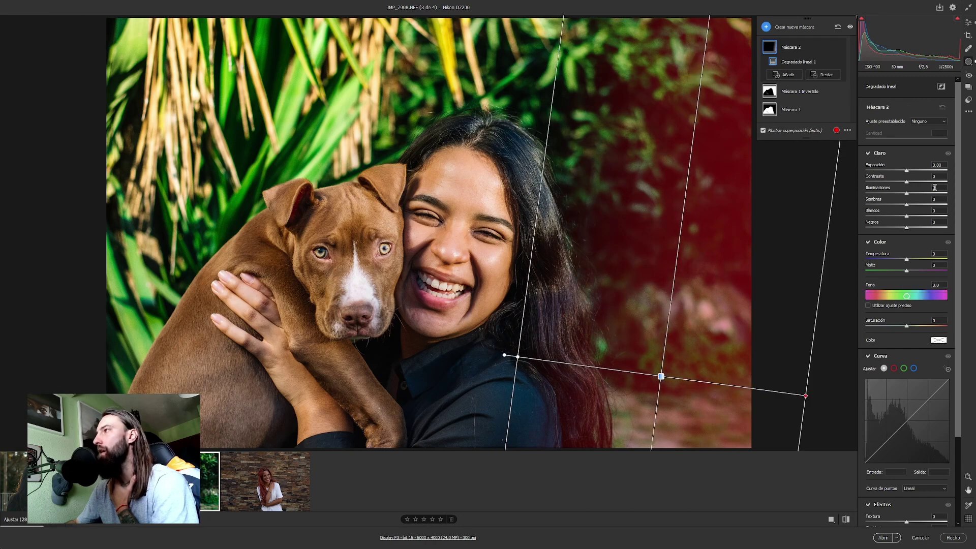
{"action": "left_click_drag", "start_coordinate": [901, 173], "coordinate": [897, 173]}
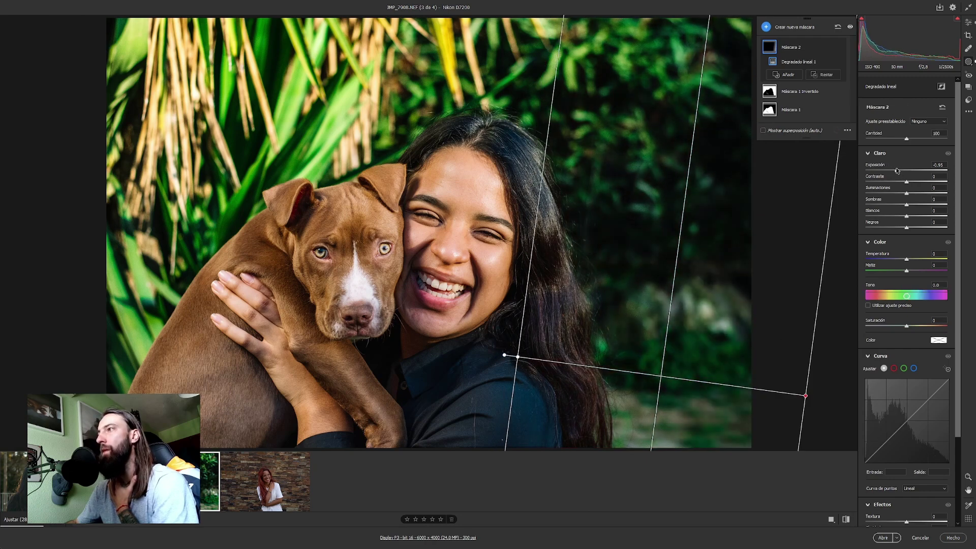
{"action": "left_click_drag", "start_coordinate": [805, 396], "coordinate": [718, 449]}
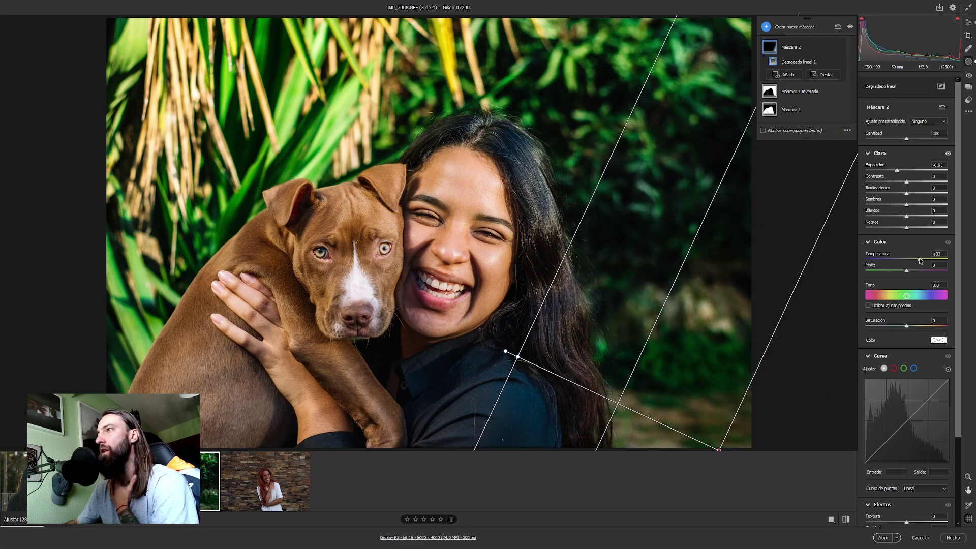
{"action": "left_click_drag", "start_coordinate": [919, 258], "coordinate": [930, 259]}
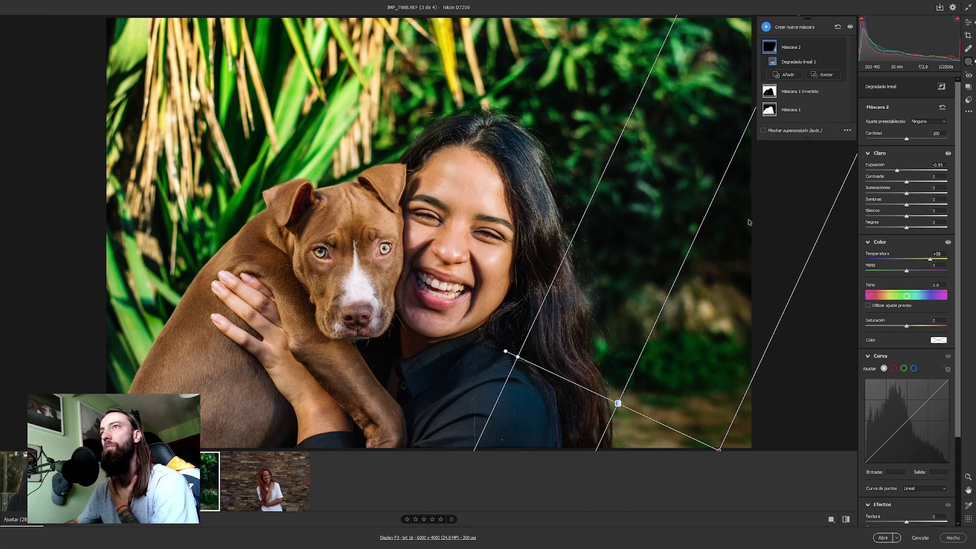
{"action": "left_click", "coordinate": [968, 23]}
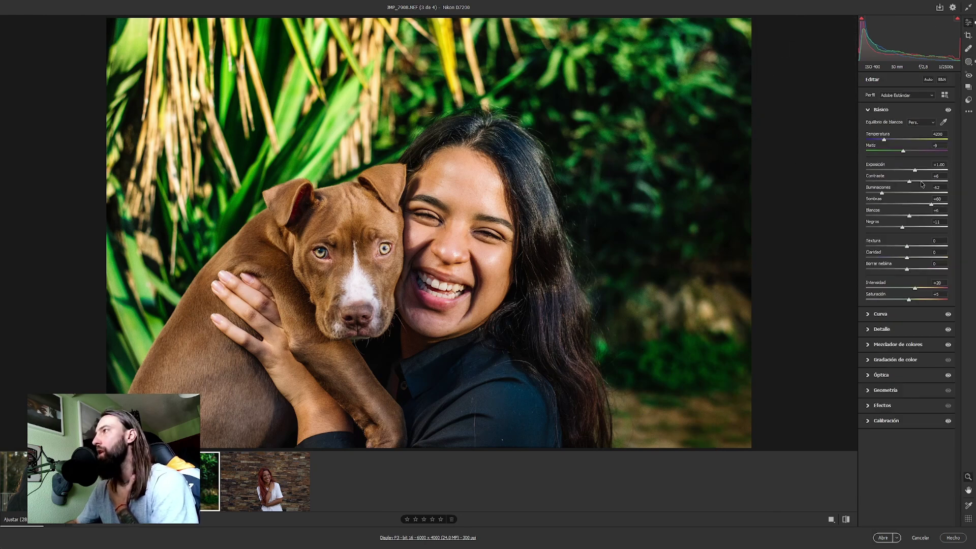
Set the dog portrait's Contrast to +18, then move to the red-haired woman's photo
{"action": "left_click_drag", "start_coordinate": [911, 181], "coordinate": [914, 181]}
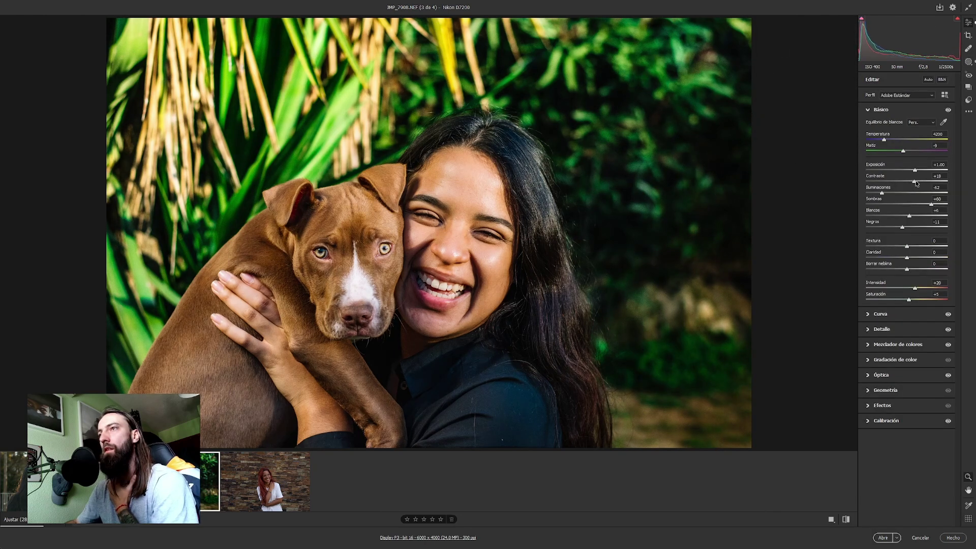
{"action": "left_click", "coordinate": [403, 275]}
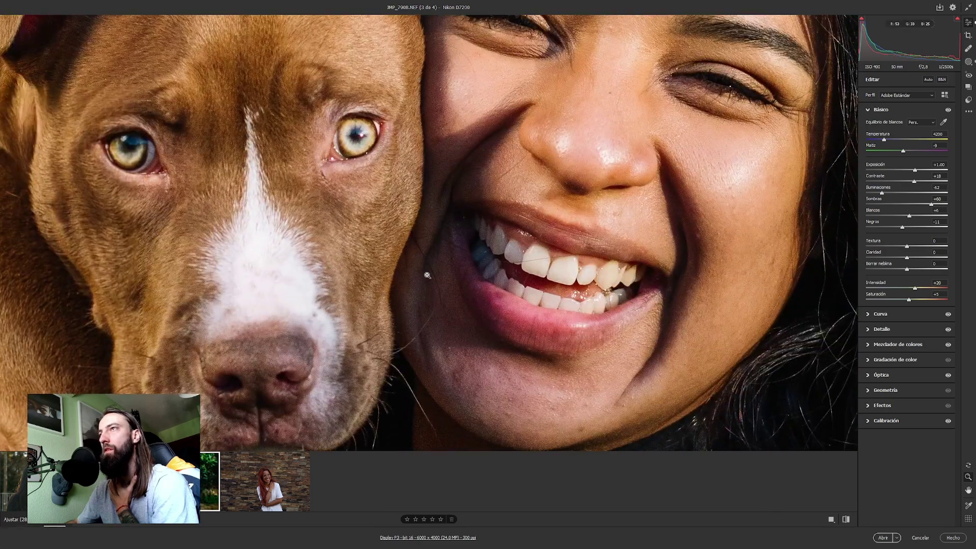
{"action": "left_click", "coordinate": [487, 233]}
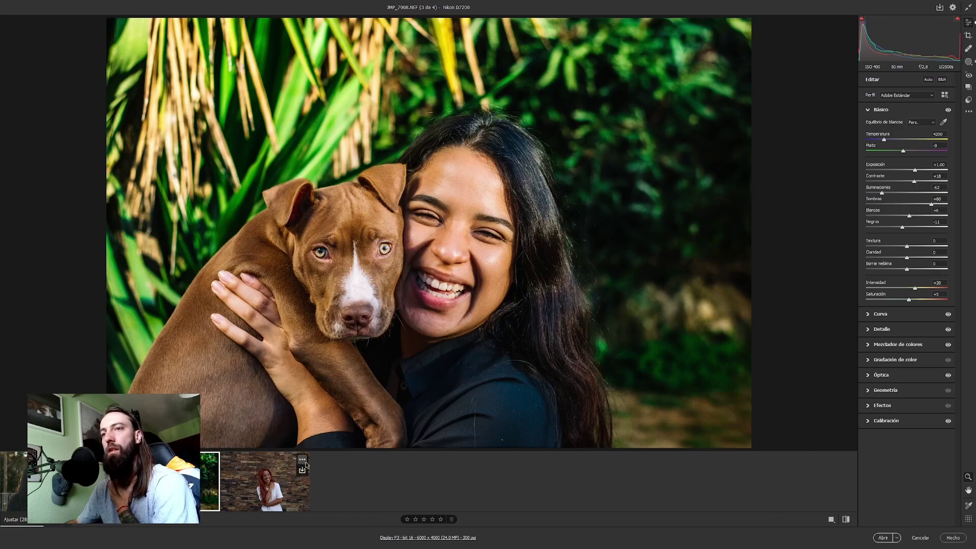
{"action": "left_click", "coordinate": [255, 489]}
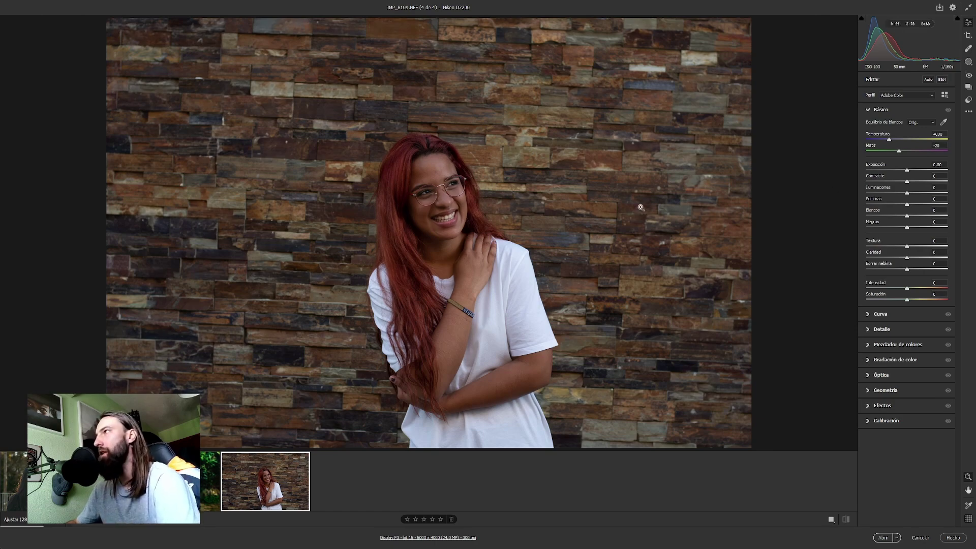
Inspect the red-haired woman's face up close, then show the saved user presets
{"action": "left_click", "coordinate": [430, 198]}
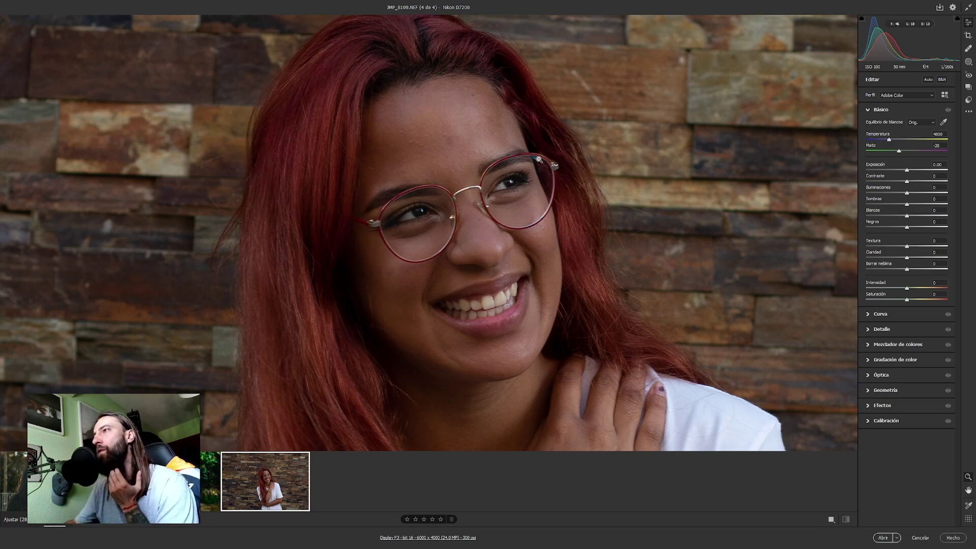
{"action": "left_click", "coordinate": [576, 240], "text": "alt"}
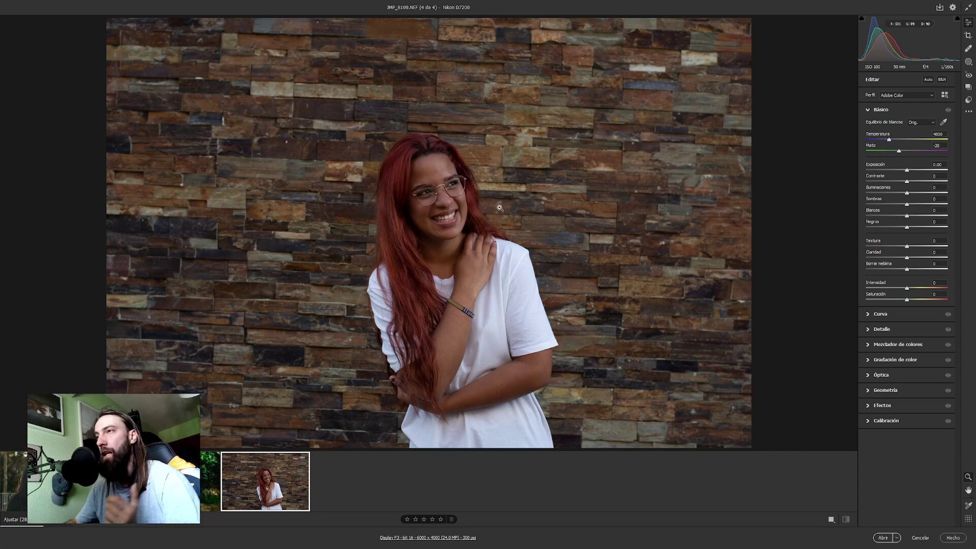
{"action": "left_click", "coordinate": [967, 101]}
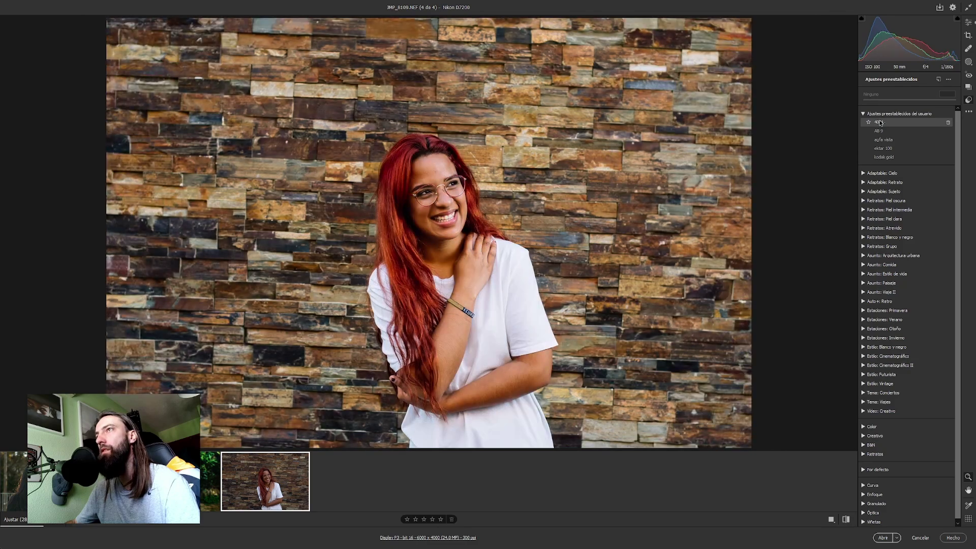
Apply the 4001- preset, sample white balance from the shirt, and cool Temperature to 4700
{"action": "left_click", "coordinate": [880, 122]}
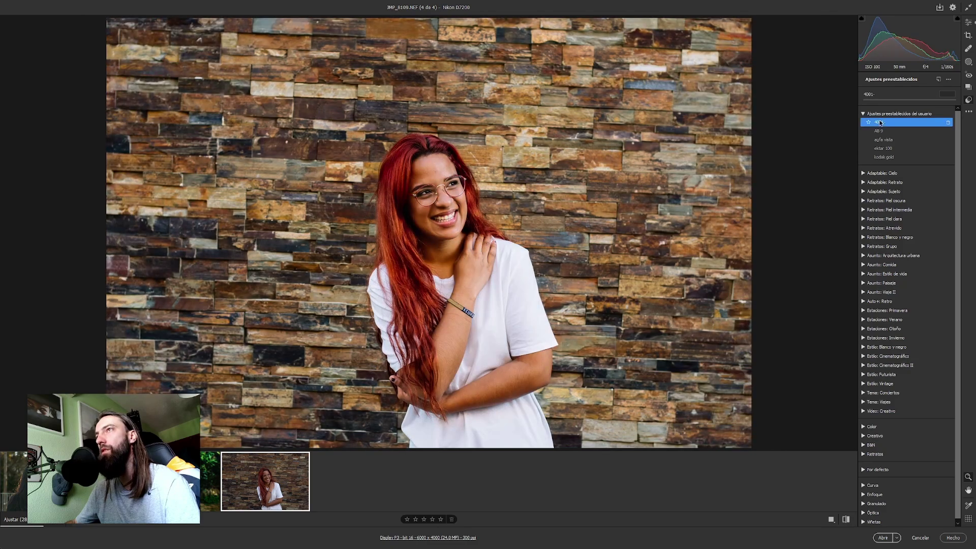
{"action": "left_click", "coordinate": [968, 23]}
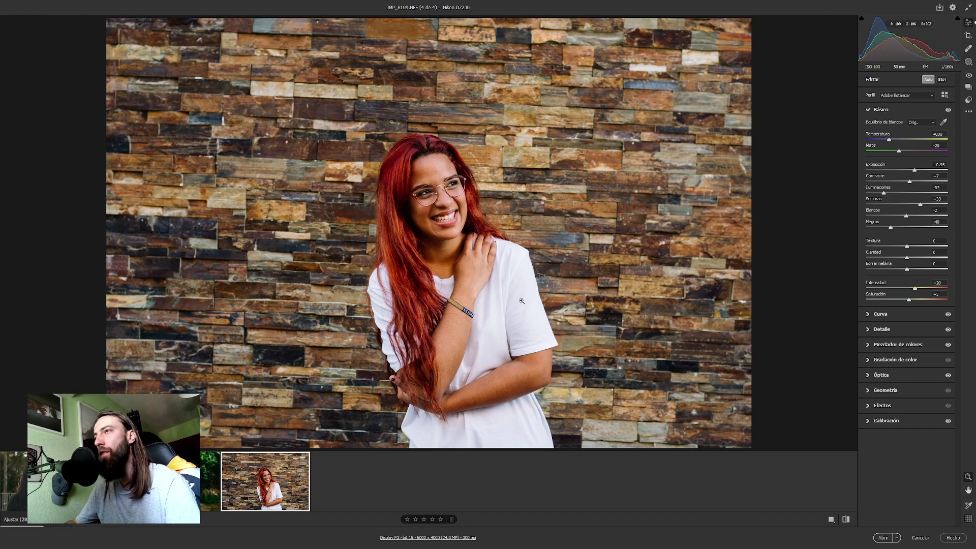
{"action": "left_click", "coordinate": [944, 122]}
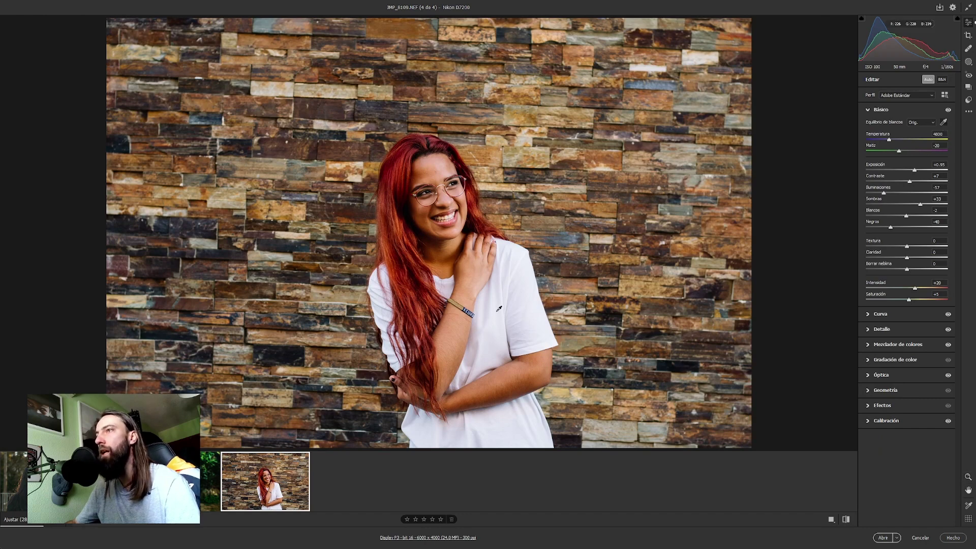
{"action": "left_click", "coordinate": [520, 251]}
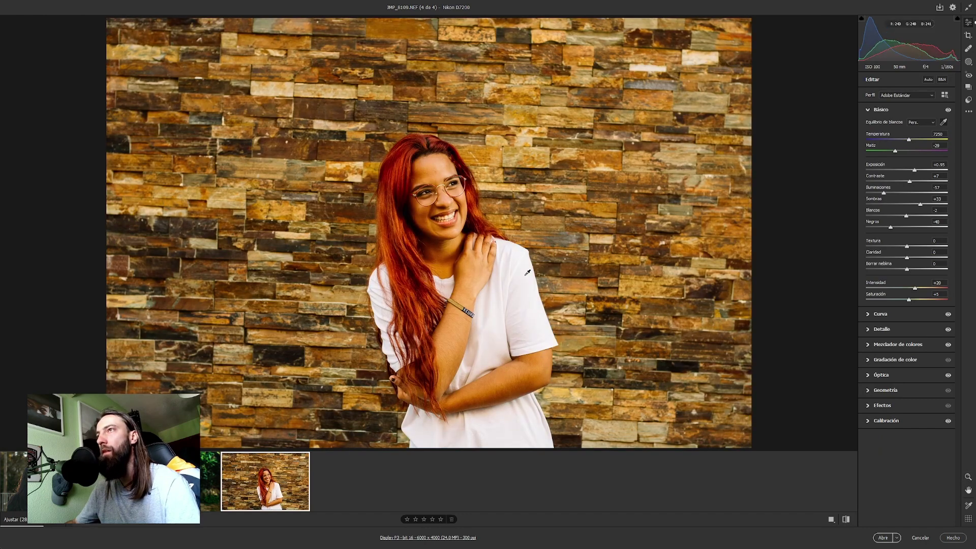
{"action": "left_click", "coordinate": [539, 305]}
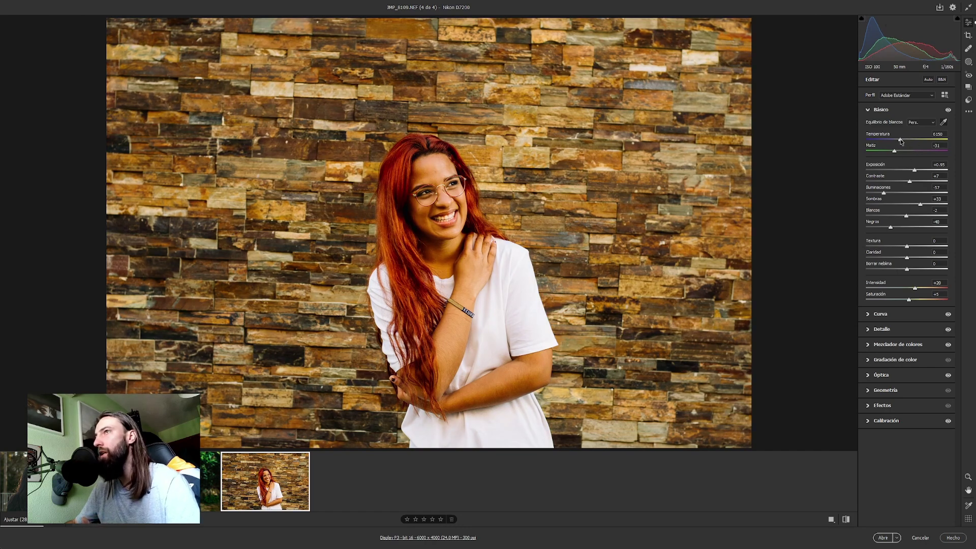
{"action": "left_click_drag", "start_coordinate": [896, 141], "coordinate": [893, 139]}
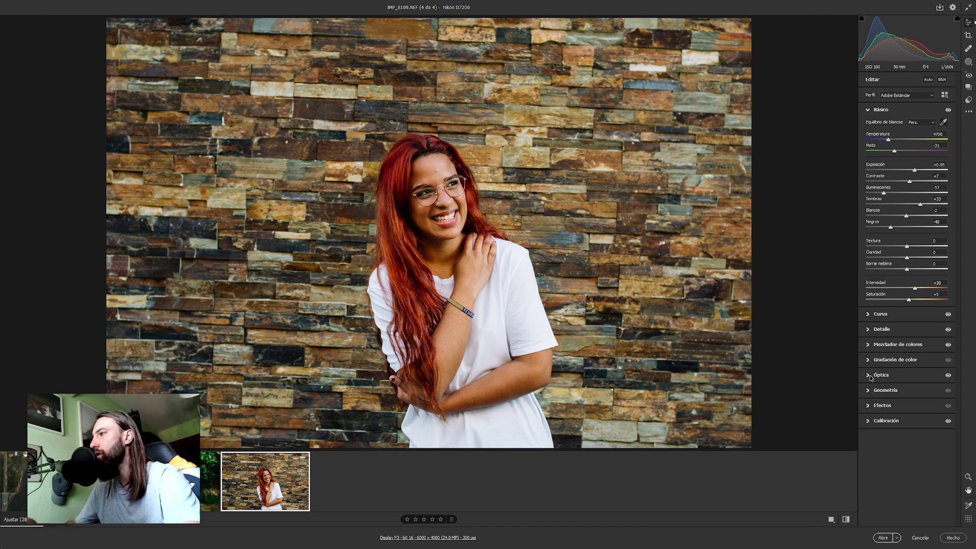
Review the Optics and Geometry panels and inspect the woman's face up close
{"action": "left_click", "coordinate": [870, 375]}
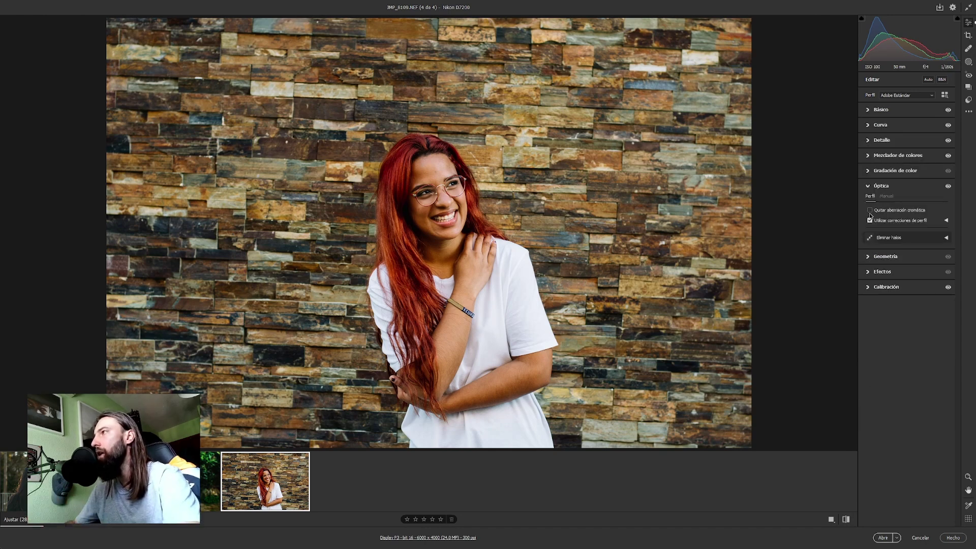
{"action": "left_click", "coordinate": [867, 257]}
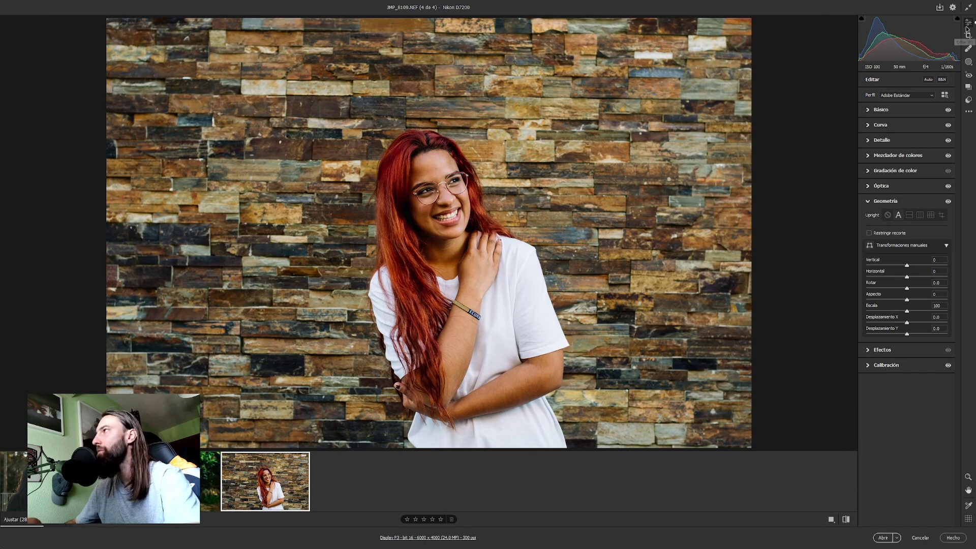
{"action": "left_click", "coordinate": [881, 109]}
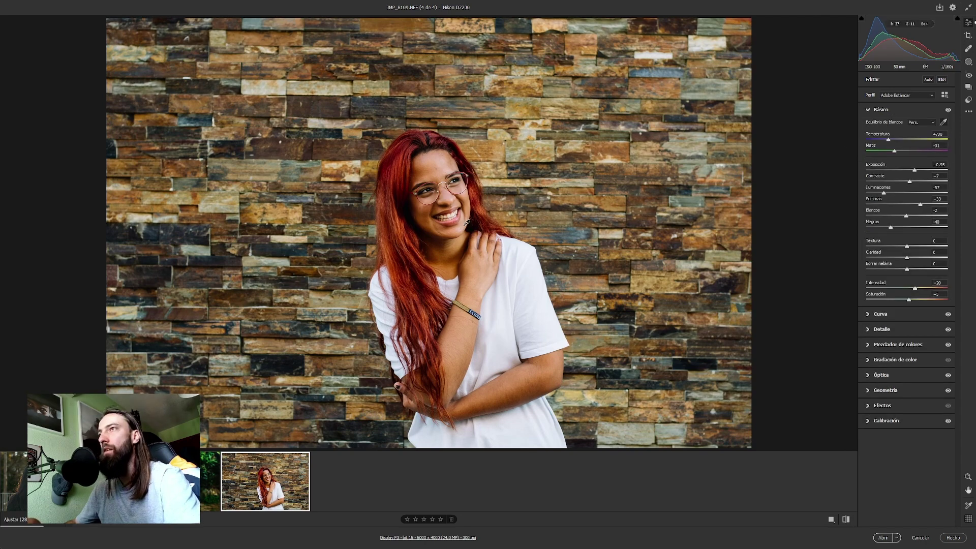
{"action": "left_click", "coordinate": [968, 36]}
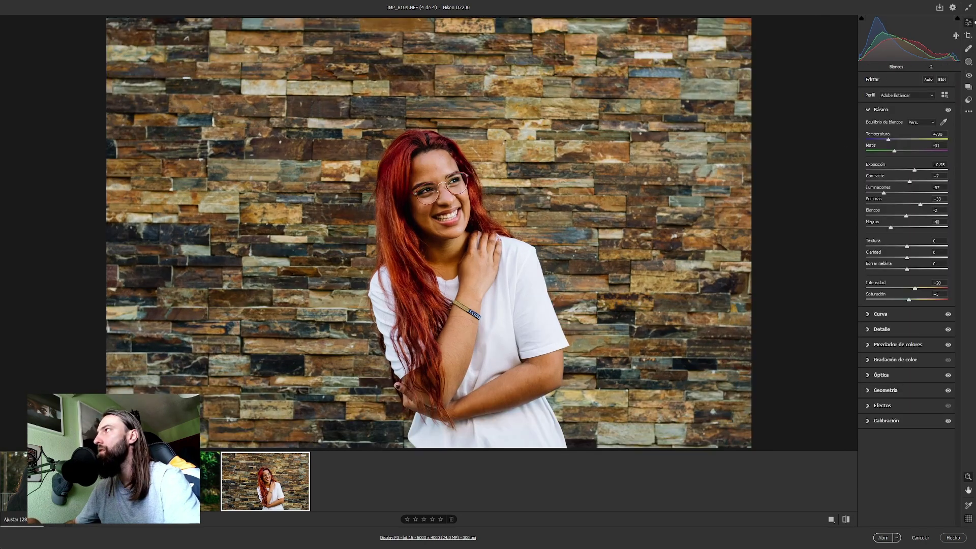
{"action": "left_click", "coordinate": [442, 214]}
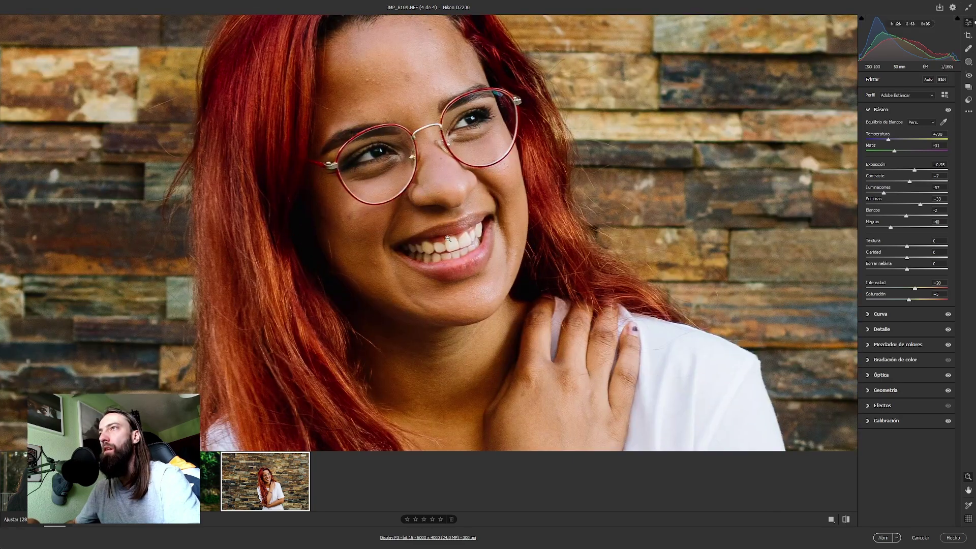
{"action": "left_click", "coordinate": [410, 243]}
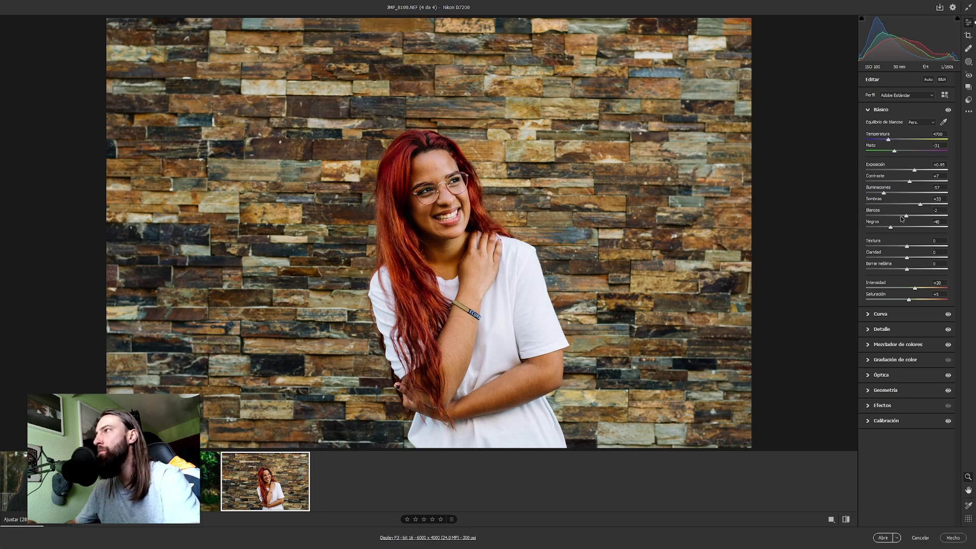
Raise Exposure to +1.25, then recheck the face and the Optics and Geometry panels
{"action": "left_click_drag", "start_coordinate": [914, 171], "coordinate": [917, 171]}
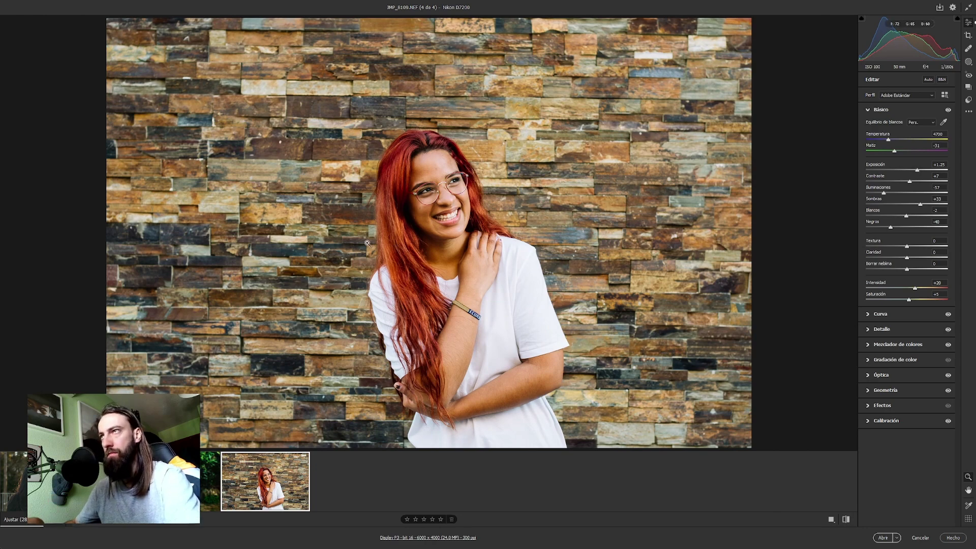
{"action": "left_click", "coordinate": [453, 186]}
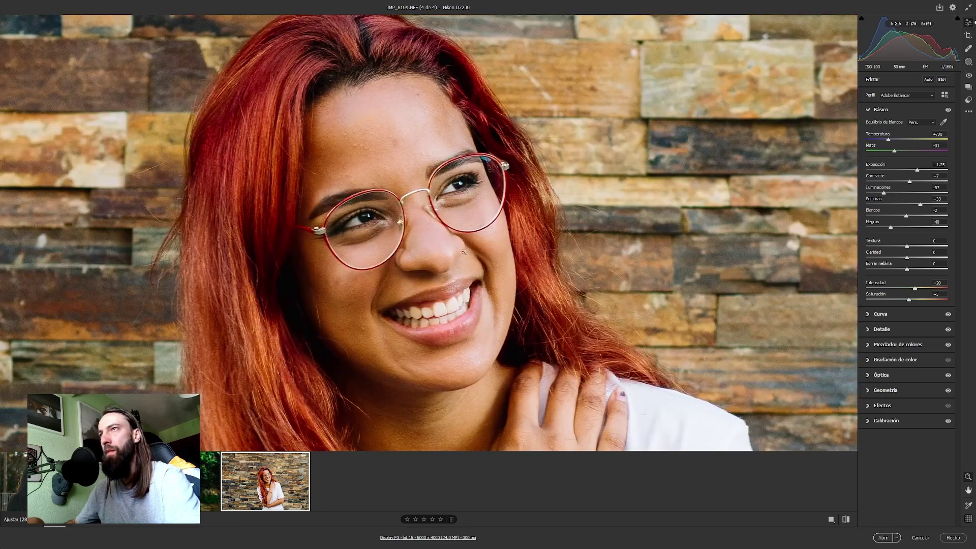
{"action": "left_click", "coordinate": [762, 249]}
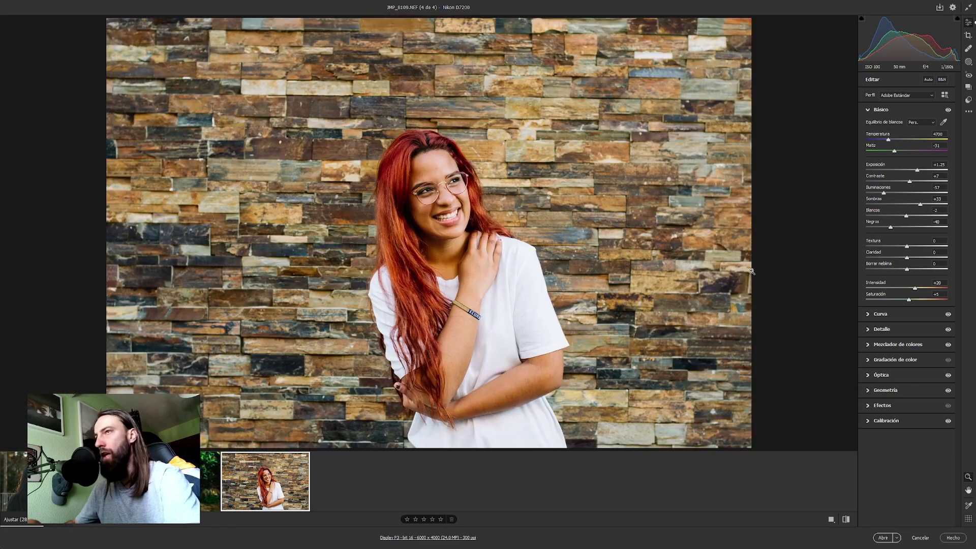
{"action": "left_click", "coordinate": [873, 377]}
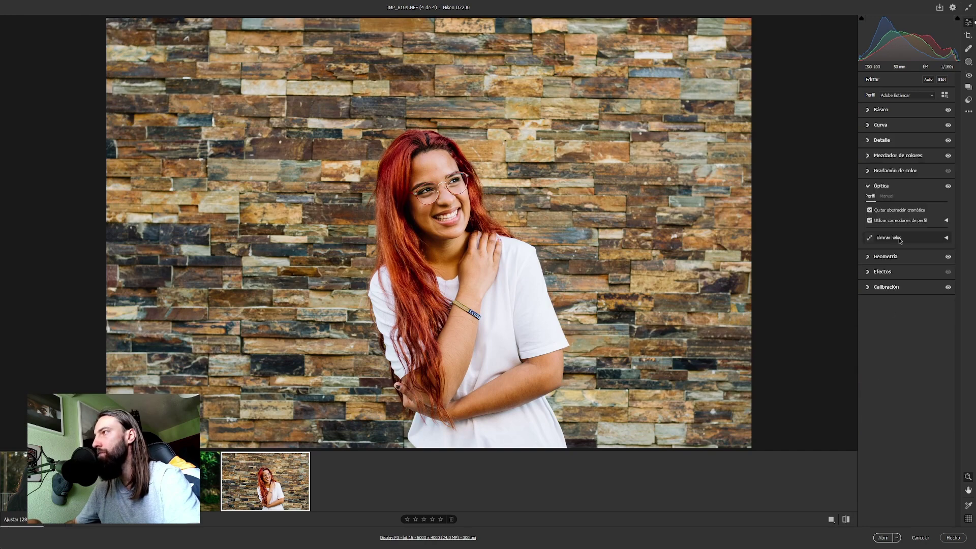
{"action": "left_click", "coordinate": [874, 258]}
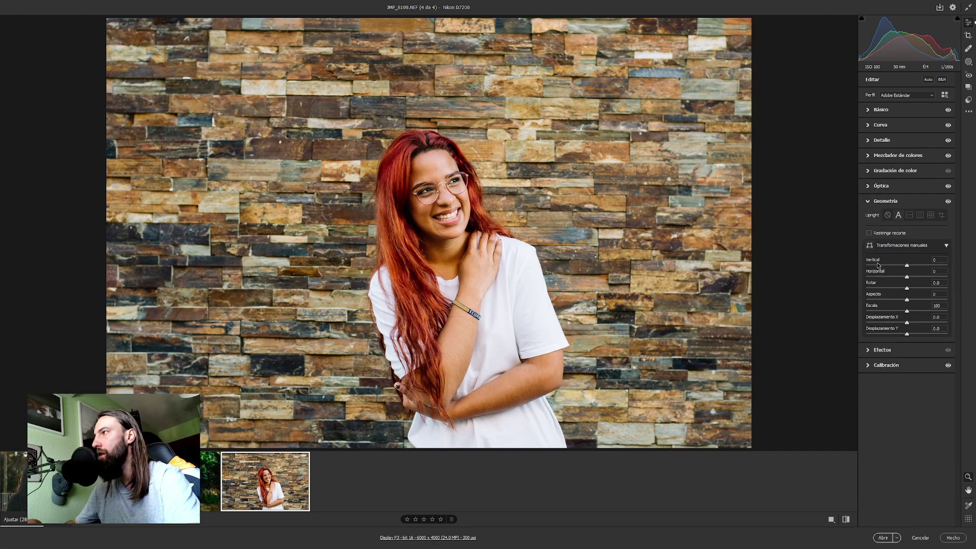
{"action": "left_click", "coordinate": [883, 112]}
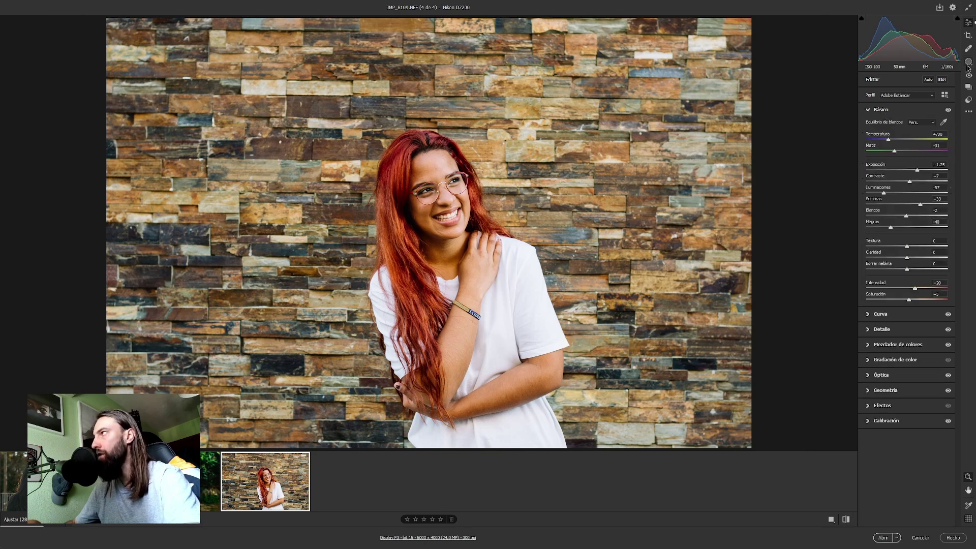
Draw a linear gradient mask across the right side with Exposure -0.45
{"action": "left_click", "coordinate": [968, 62]}
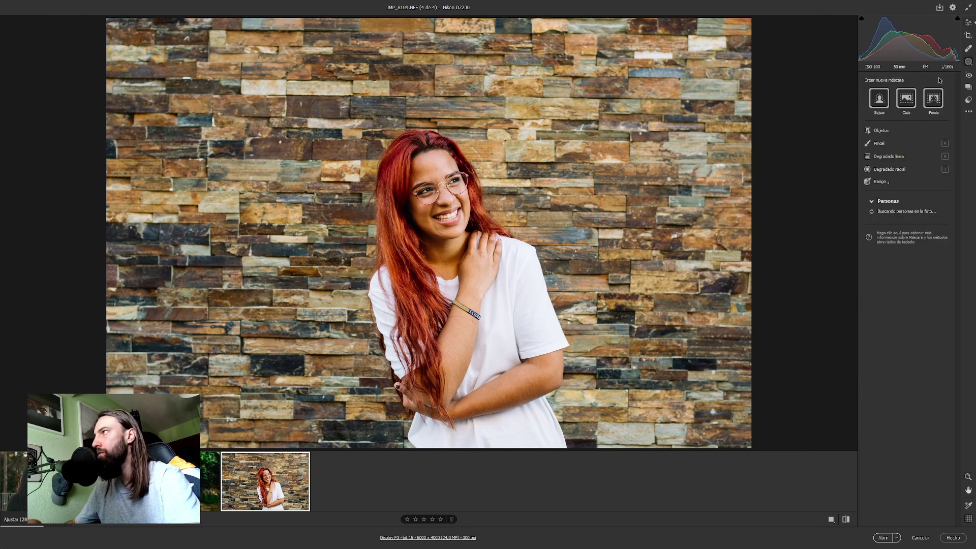
{"action": "left_click", "coordinate": [887, 157]}
{"action": "left_click_drag", "start_coordinate": [800, 179], "coordinate": [478, 272]}
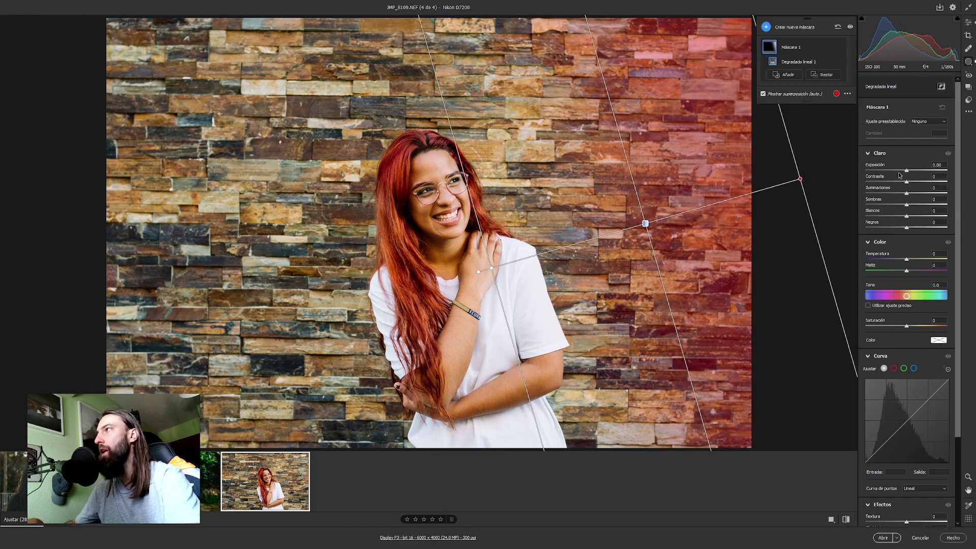
{"action": "left_click_drag", "start_coordinate": [898, 172], "coordinate": [901, 172]}
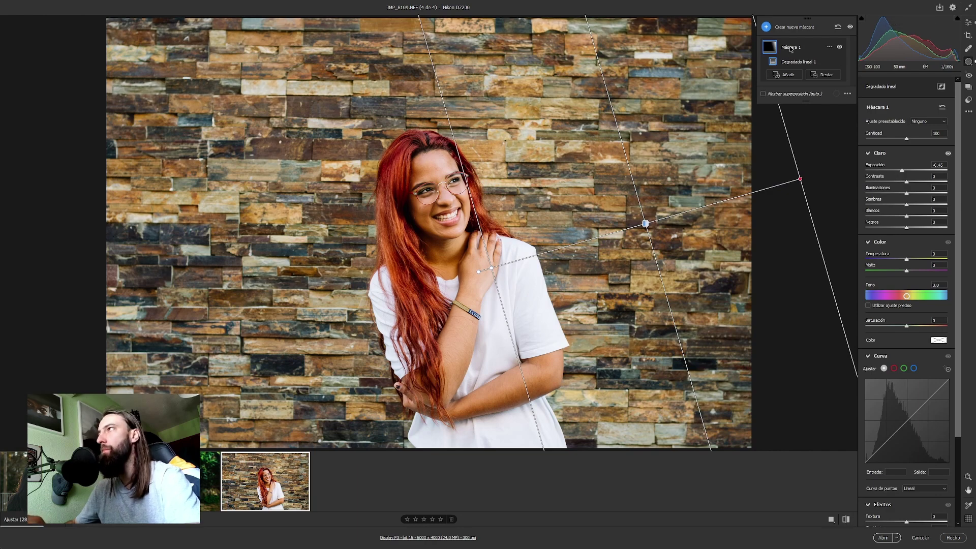
Add a second linear gradient to the mask from the left edge toward the hair
{"action": "left_click", "coordinate": [787, 75]}
{"action": "left_click", "coordinate": [819, 130]}
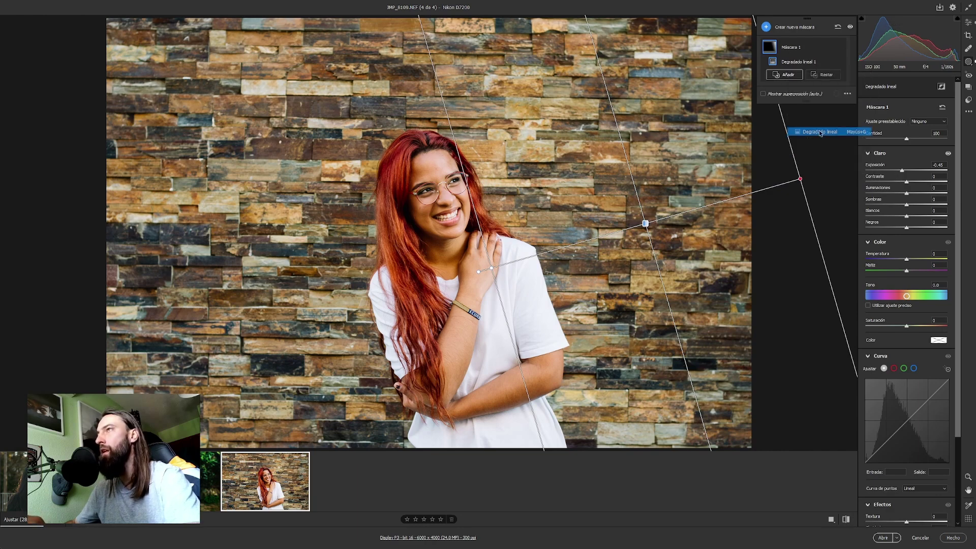
{"action": "left_click_drag", "start_coordinate": [93, 204], "coordinate": [400, 220]}
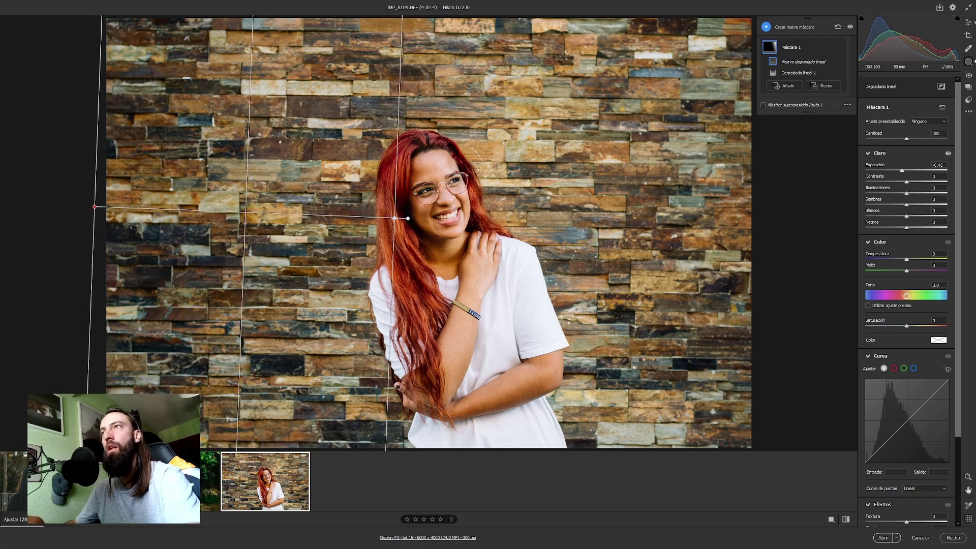
{"action": "left_click_drag", "start_coordinate": [404, 242], "coordinate": [411, 248]}
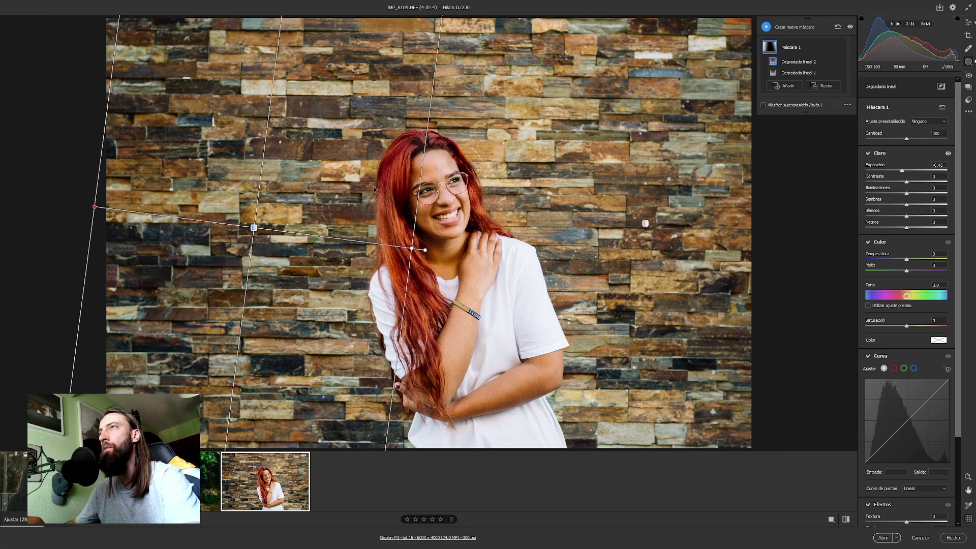
Add a third, level linear gradient coming down from above the photo's top edge
{"action": "left_click", "coordinate": [784, 86]}
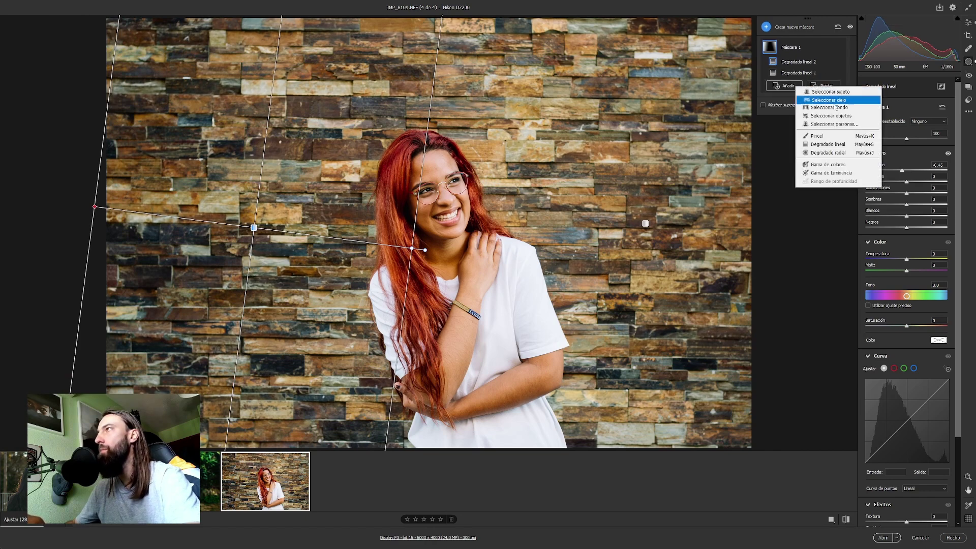
{"action": "left_click", "coordinate": [831, 146]}
{"action": "key", "text": "ctrl+minus"}
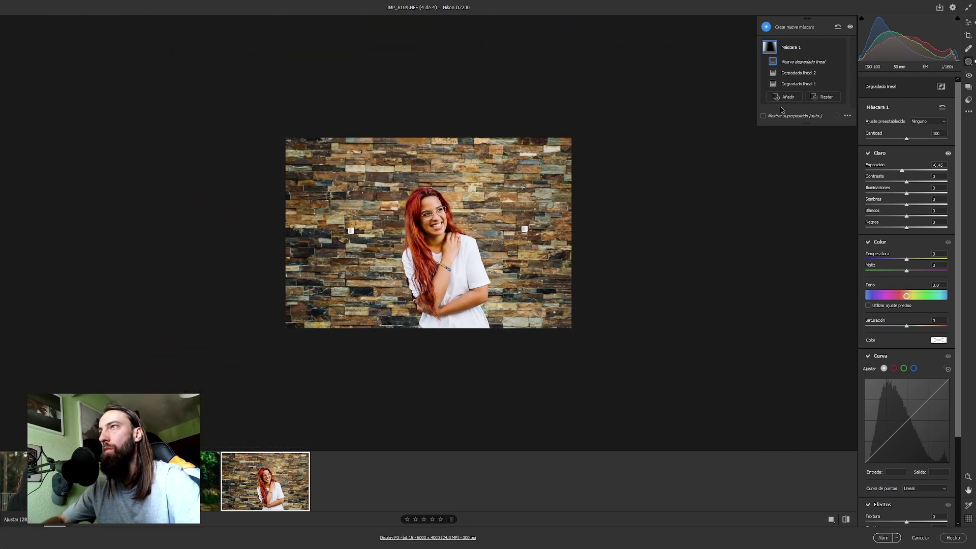
{"action": "left_click_drag", "start_coordinate": [402, 54], "coordinate": [407, 193]}
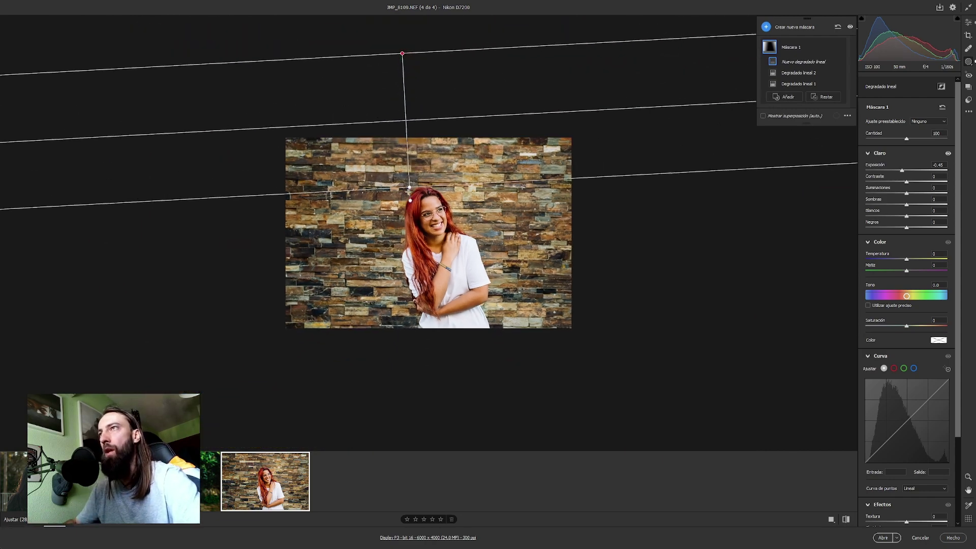
{"action": "left_click_drag", "start_coordinate": [403, 54], "coordinate": [408, 94]}
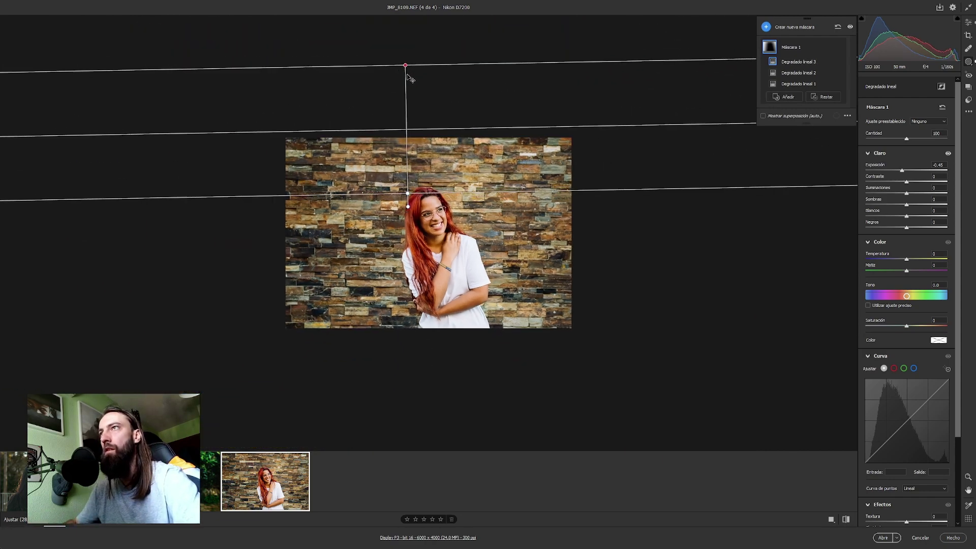
{"action": "left_click", "coordinate": [968, 23]}
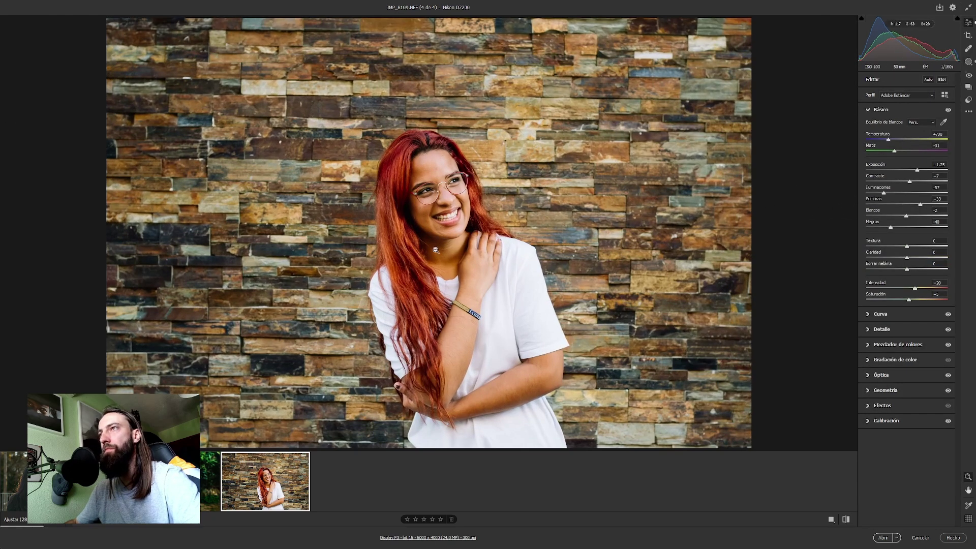
Set Contrast to +26, then select the backlit portrait plus a second filmstrip photo
{"action": "left_click", "coordinate": [918, 181]}
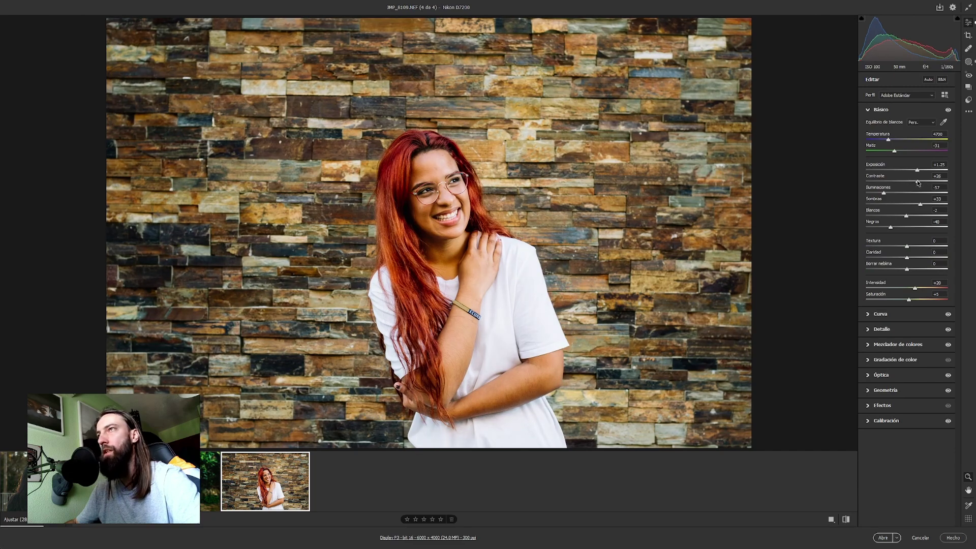
{"action": "scroll", "coordinate": [567, 228], "scroll_direction": "down", "scroll_amount": 3}
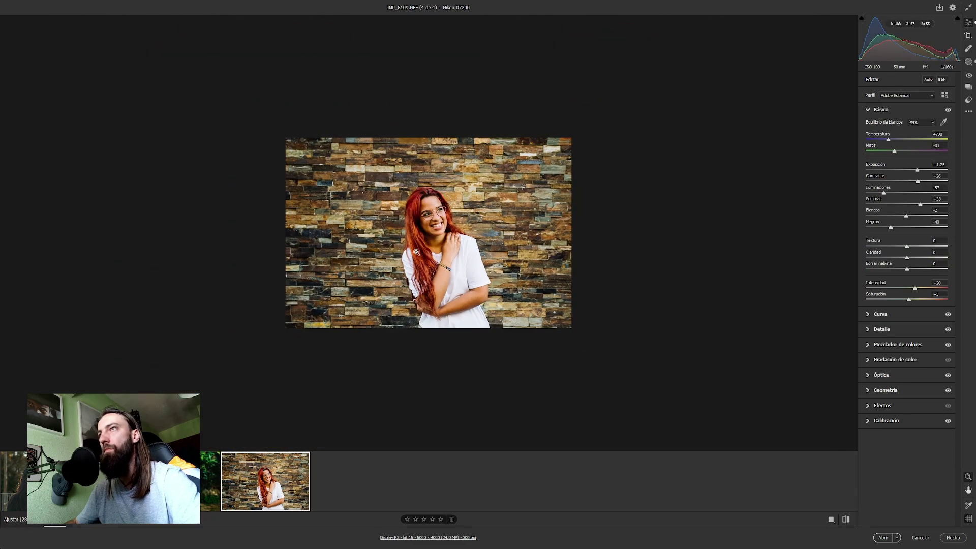
{"action": "scroll", "coordinate": [478, 152], "scroll_direction": "up", "scroll_amount": 5}
{"action": "scroll", "coordinate": [477, 151], "scroll_direction": "up", "scroll_amount": 3}
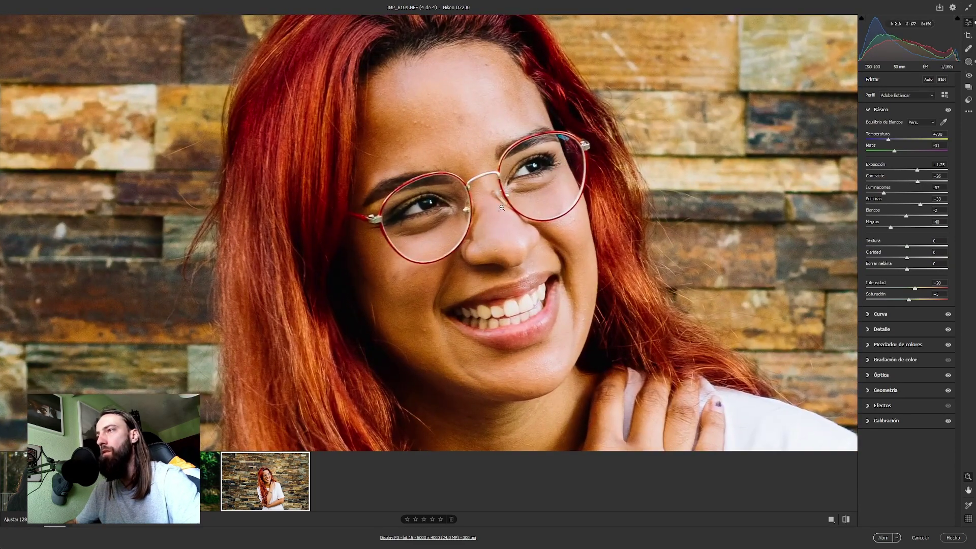
{"action": "scroll", "coordinate": [447, 262], "scroll_direction": "down", "scroll_amount": 5}
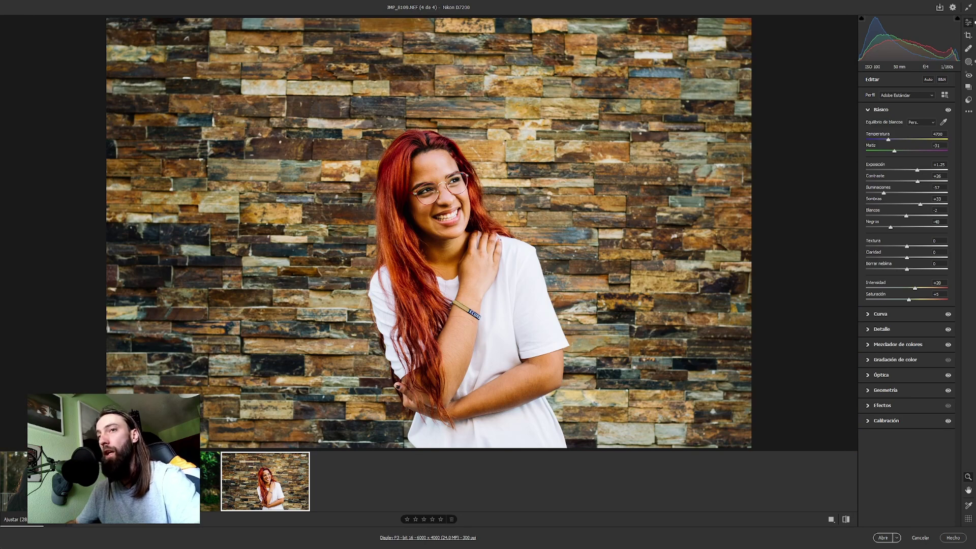
{"action": "left_click", "coordinate": [46, 480]}
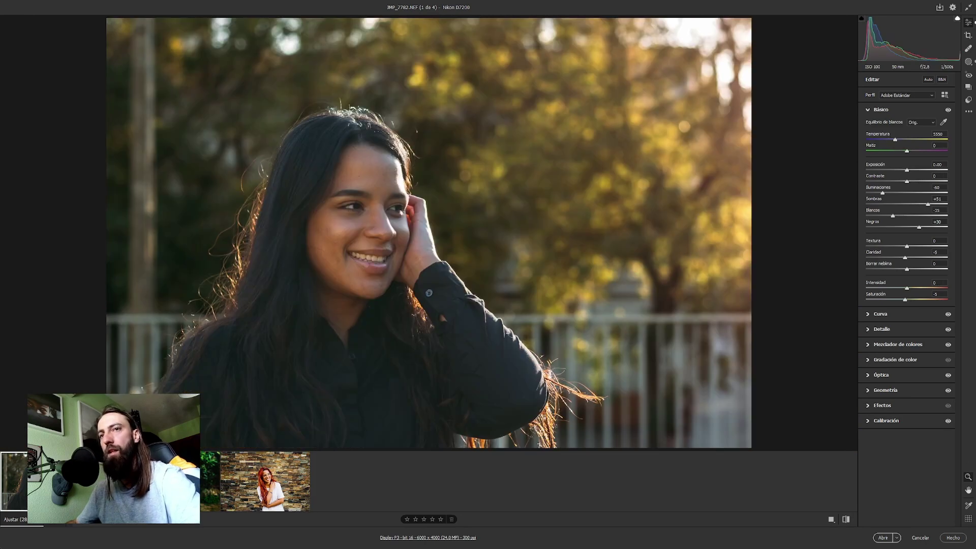
{"action": "left_click", "coordinate": [86, 480], "text": "ctrl"}
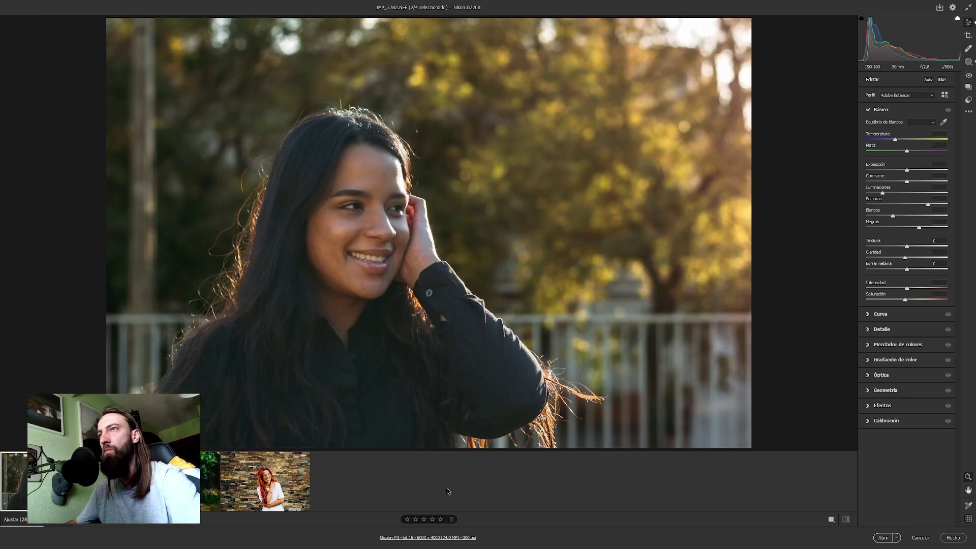
Open both portraits keeping embedded profiles, and duplicate JMP_7782's background into Capa 1
{"action": "left_click", "coordinate": [920, 537]}
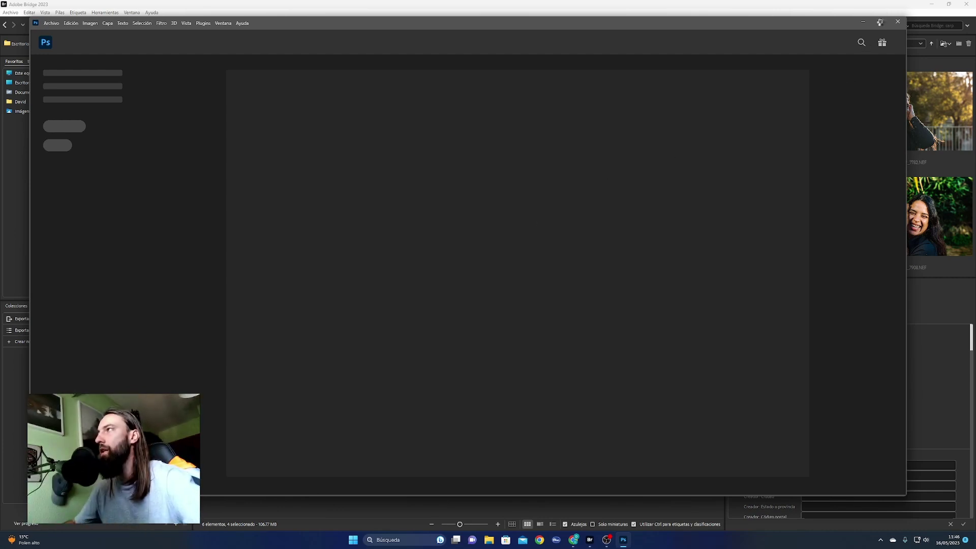
{"action": "left_click", "coordinate": [523, 239]}
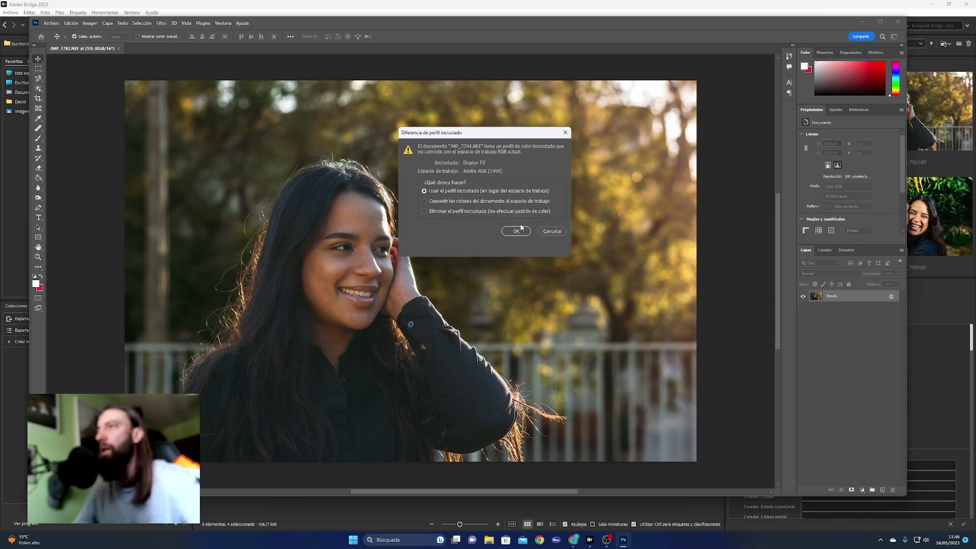
{"action": "left_click", "coordinate": [515, 230]}
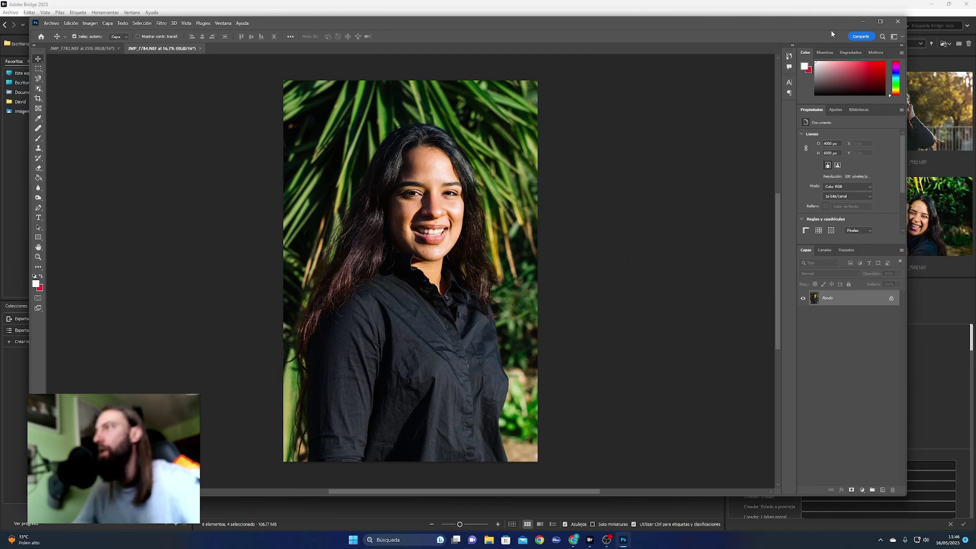
{"action": "left_click", "coordinate": [881, 22]}
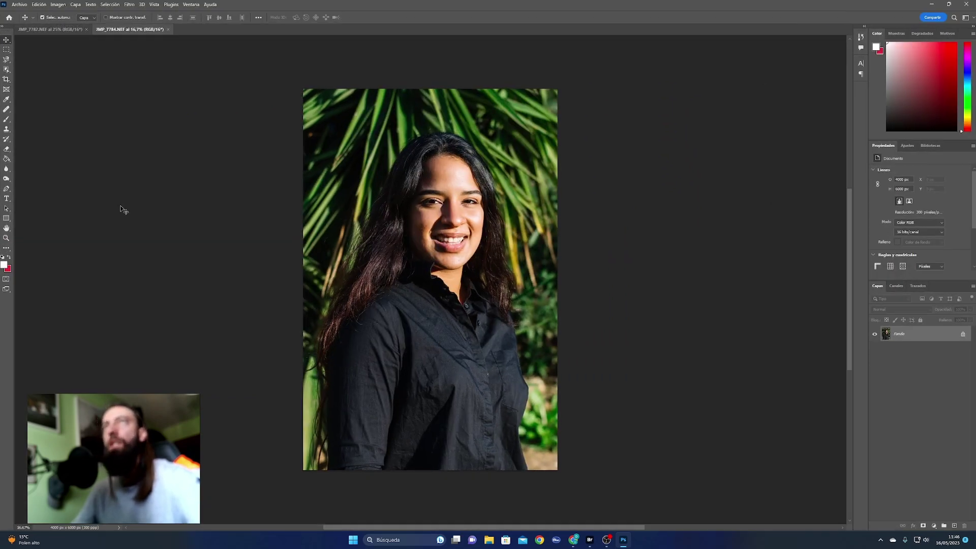
{"action": "left_click", "coordinate": [46, 30]}
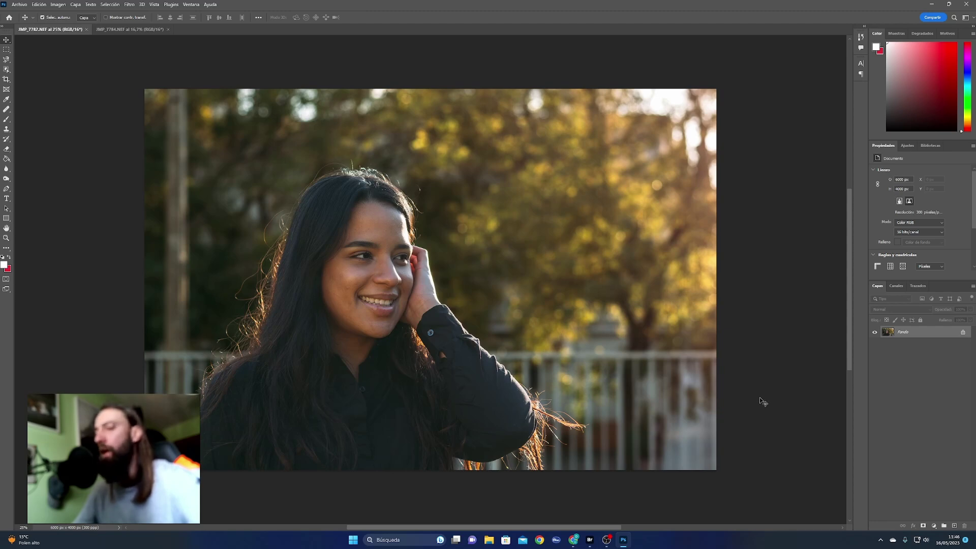
{"action": "key", "text": "ctrl+j"}
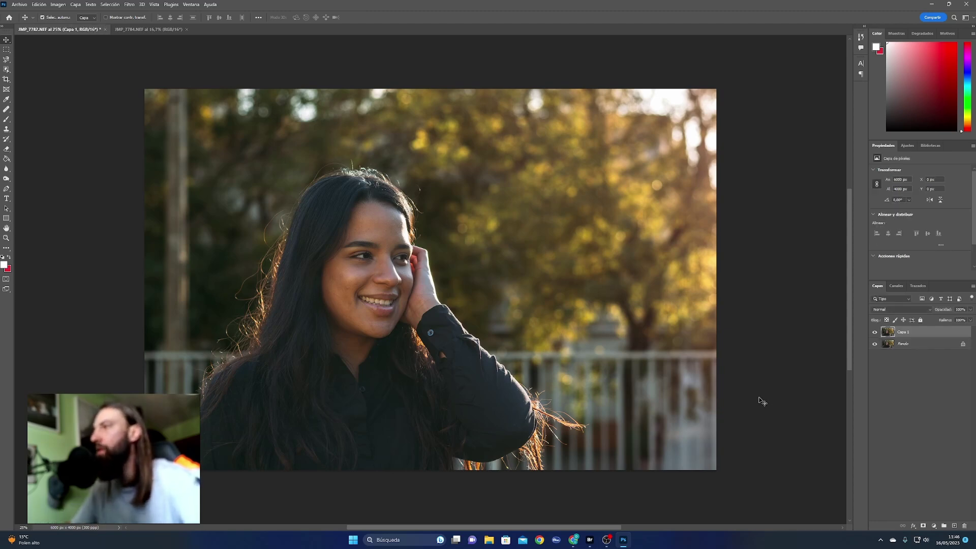
Apply the Neural Filters Suavizar la piel skin smoothing to the woman's face on Capa 1
{"action": "left_click", "coordinate": [129, 4]}
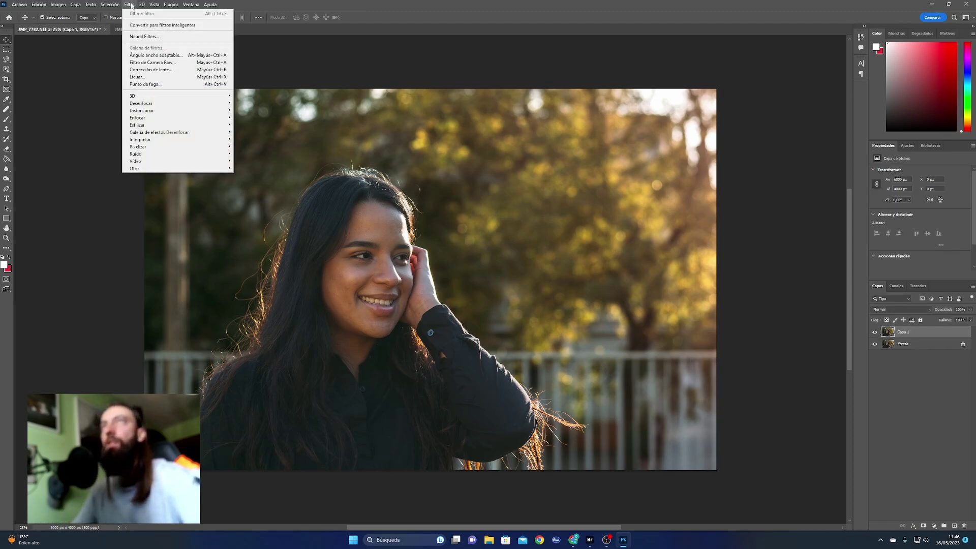
{"action": "left_click", "coordinate": [142, 38]}
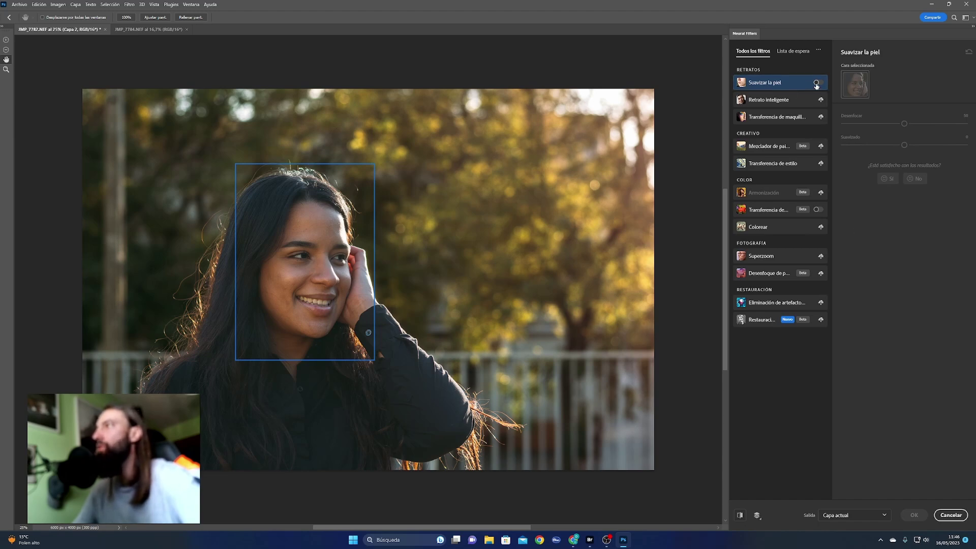
{"action": "left_click", "coordinate": [816, 83]}
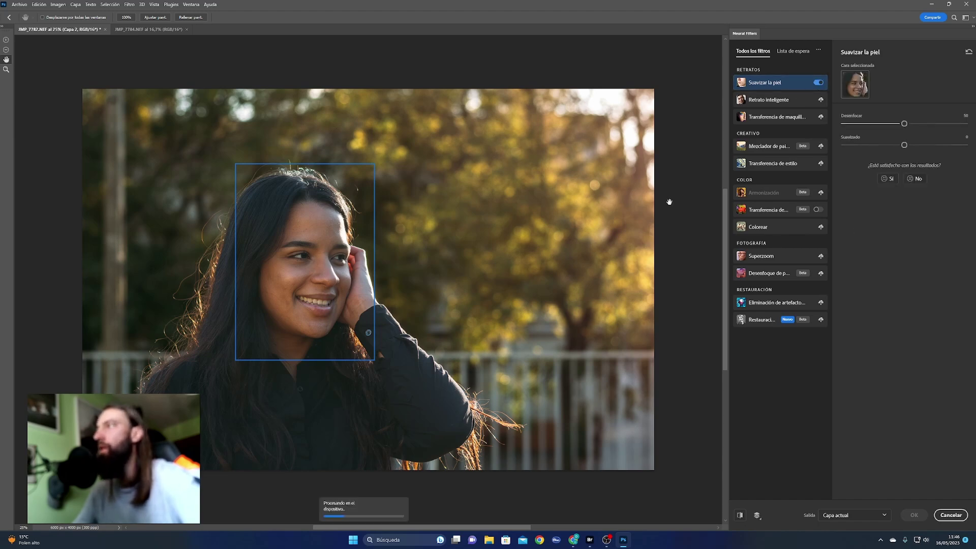
{"action": "left_click", "coordinate": [290, 258]}
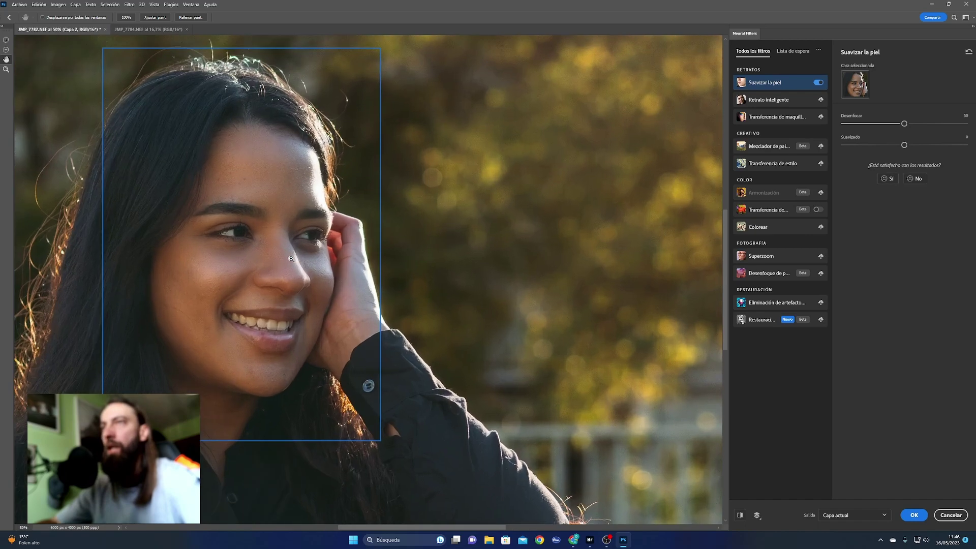
{"action": "left_click_drag", "start_coordinate": [291, 259], "coordinate": [609, 268]}
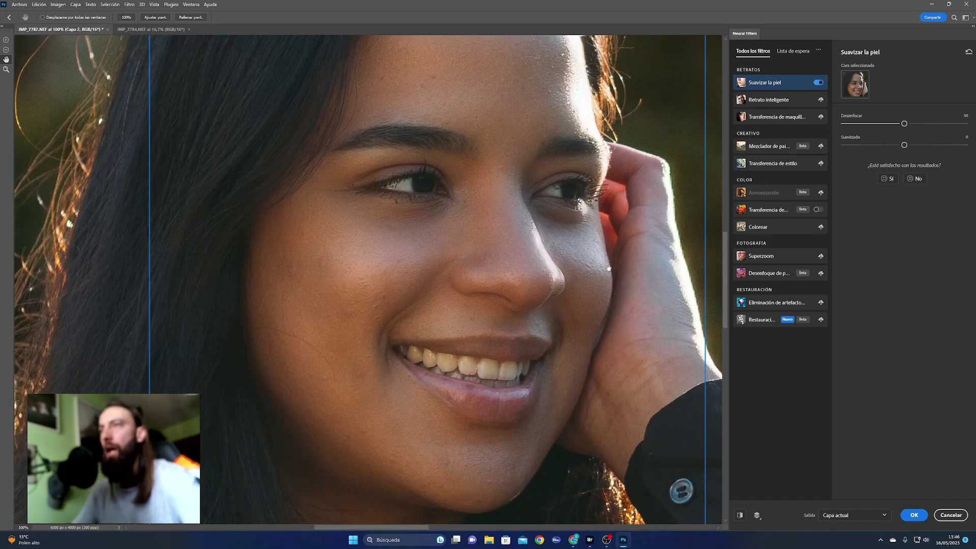
{"action": "left_click", "coordinate": [914, 515]}
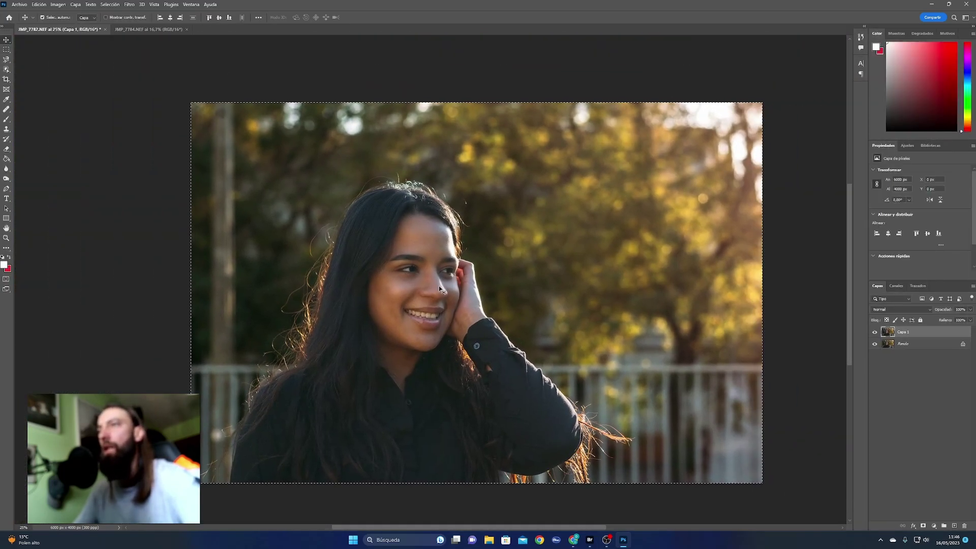
Zoom in on the face and toggle the smoothed layer on and off to compare
{"action": "left_click_drag", "start_coordinate": [439, 287], "coordinate": [502, 281]}
{"action": "key", "text": "ctrl+z"}
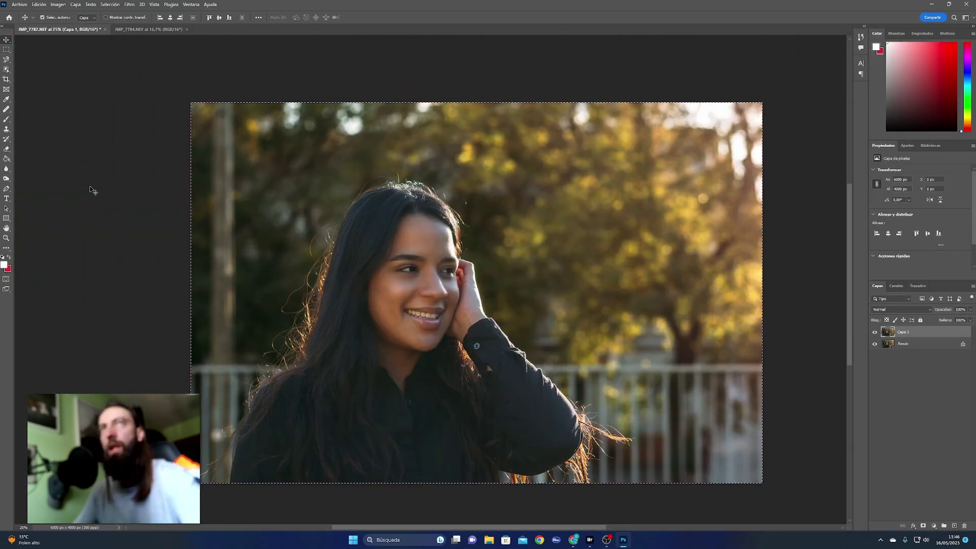
{"action": "key", "text": "z"}
{"action": "left_click_drag", "start_coordinate": [405, 286], "coordinate": [458, 283]}
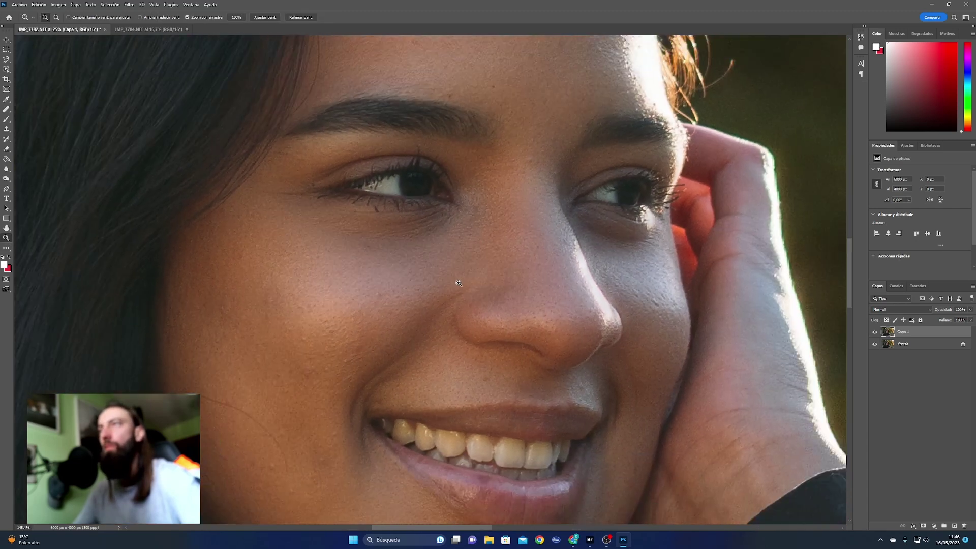
{"action": "scroll", "coordinate": [459, 283], "scroll_direction": "down", "scroll_amount": 3}
{"action": "left_click", "coordinate": [875, 331]}
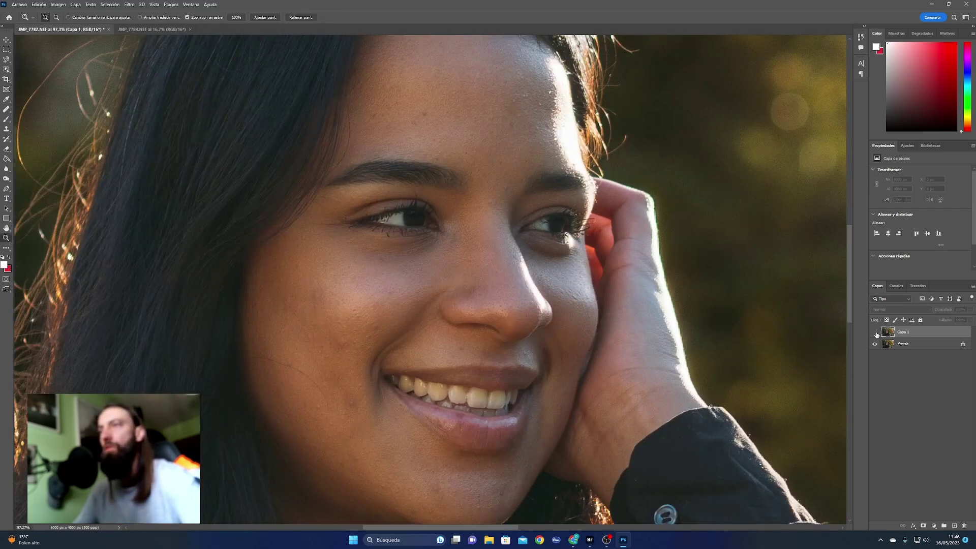
{"action": "left_click", "coordinate": [874, 332]}
{"action": "left_click", "coordinate": [875, 332]}
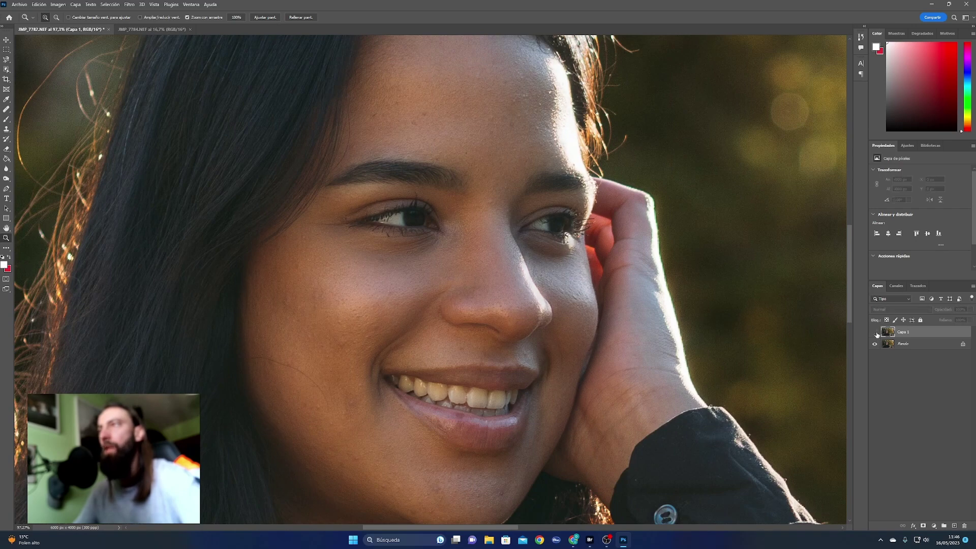
{"action": "left_click", "coordinate": [875, 332]}
{"action": "scroll", "coordinate": [451, 338], "scroll_direction": "down", "scroll_amount": 3}
{"action": "scroll", "coordinate": [451, 339], "scroll_direction": "up", "scroll_amount": 2}
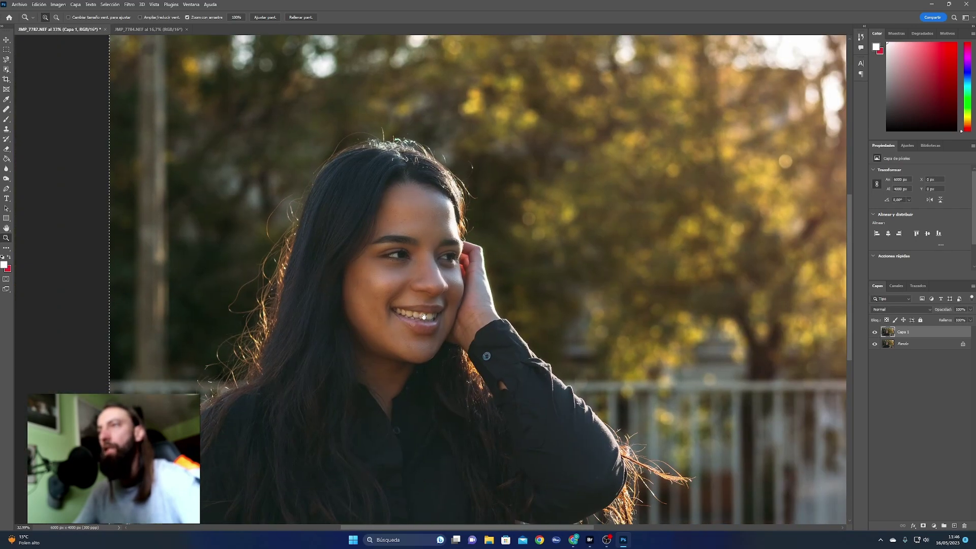
{"action": "scroll", "coordinate": [437, 310], "scroll_direction": "up", "scroll_amount": 2}
{"action": "scroll", "coordinate": [420, 281], "scroll_direction": "up", "scroll_amount": 2}
{"action": "left_click_drag", "start_coordinate": [479, 333], "coordinate": [468, 304]}
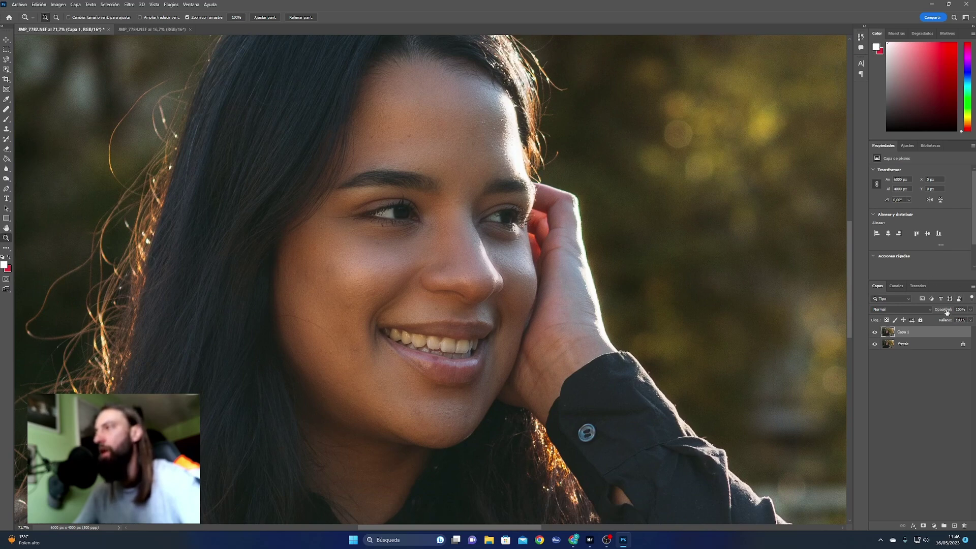
Try opacities of 100% and 83%, settle on 71%, then add empty layer Capa 2
{"action": "type", "text": "100"}
{"action": "key", "text": "Return"}
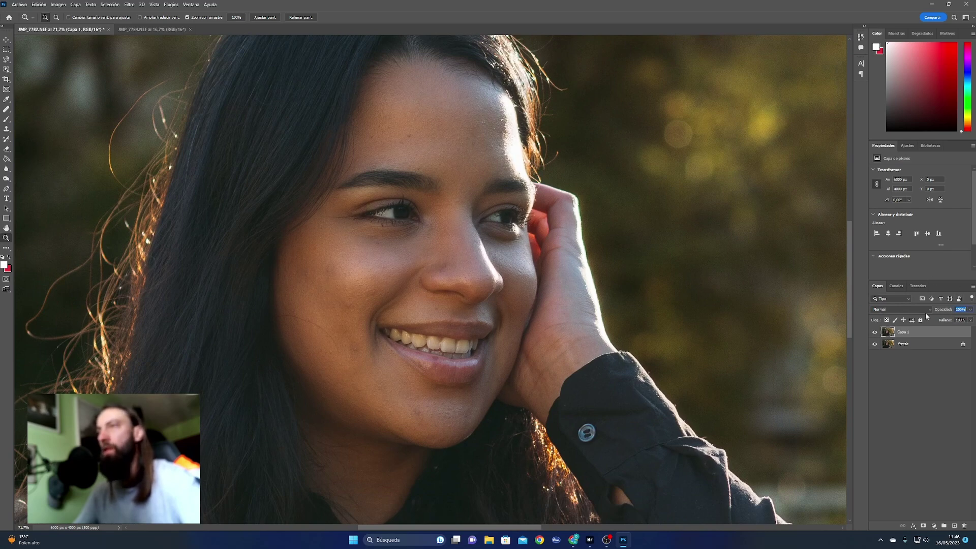
{"action": "type", "text": "83"}
{"action": "key", "text": "Return"}
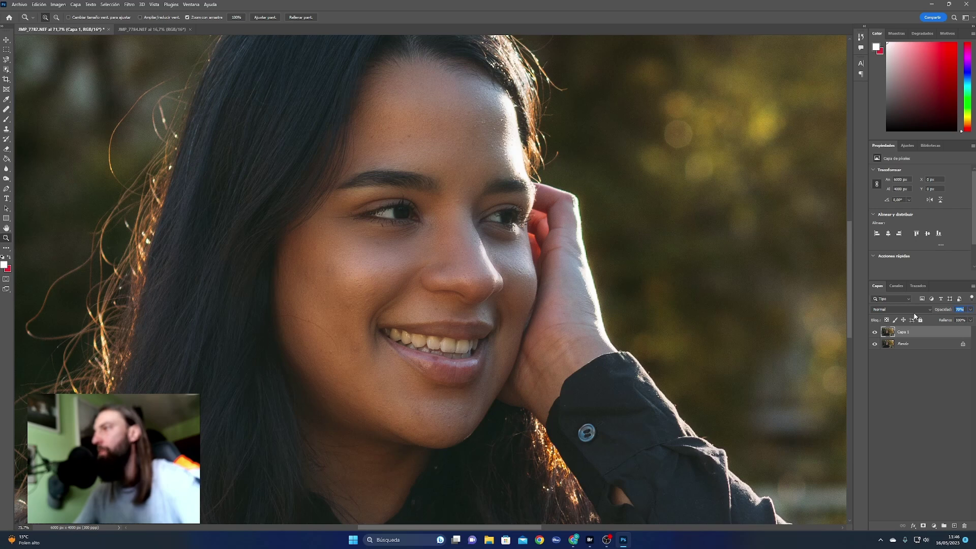
{"action": "type", "text": "71"}
{"action": "key", "text": "Return"}
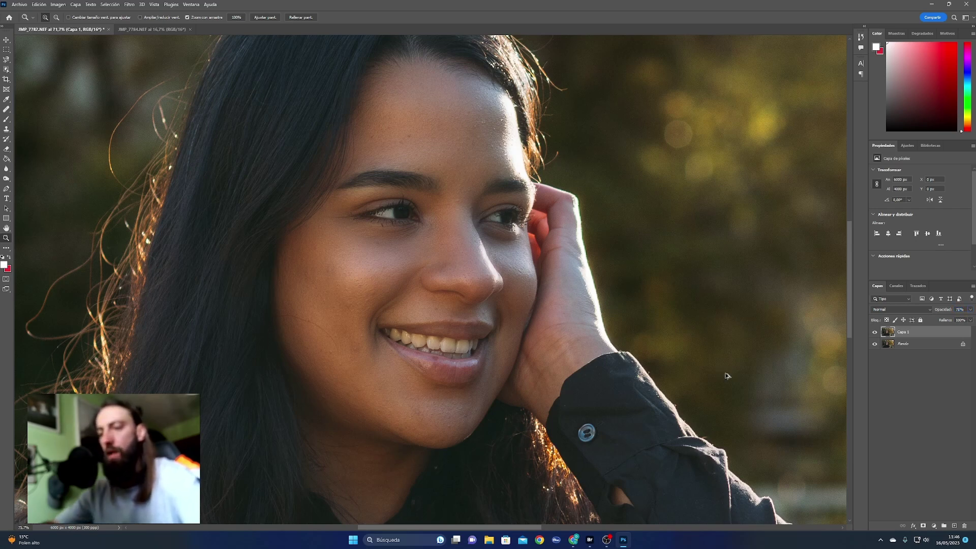
{"action": "key", "text": "ctrl+shift+alt+e"}
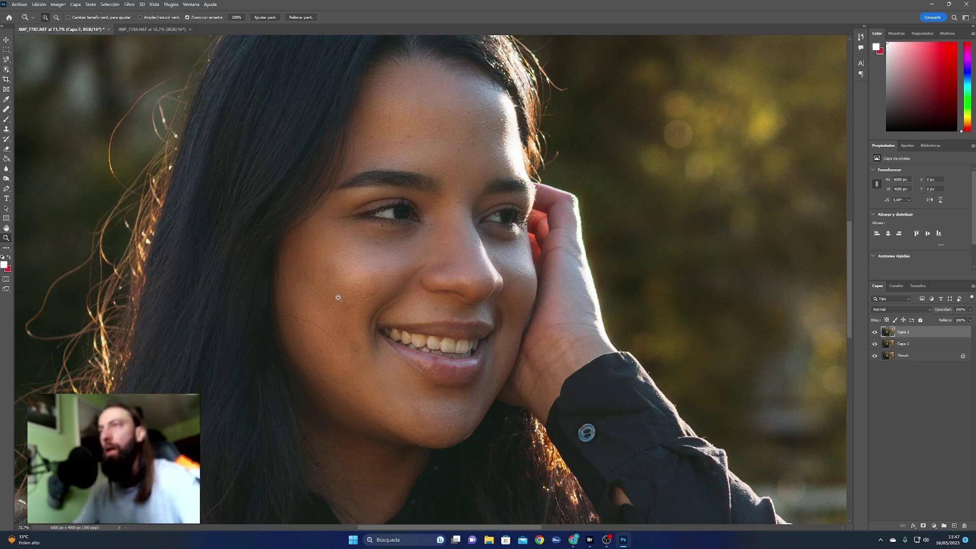
Zoom in close and heal a blemish on the forehead with the healing brush
{"action": "left_click_drag", "start_coordinate": [305, 333], "coordinate": [317, 325]}
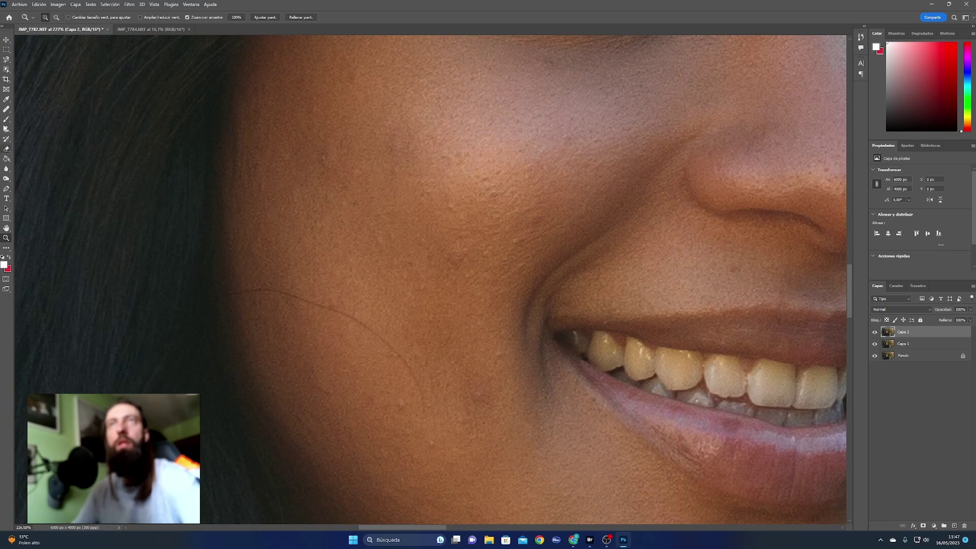
{"action": "left_click", "coordinate": [6, 110]}
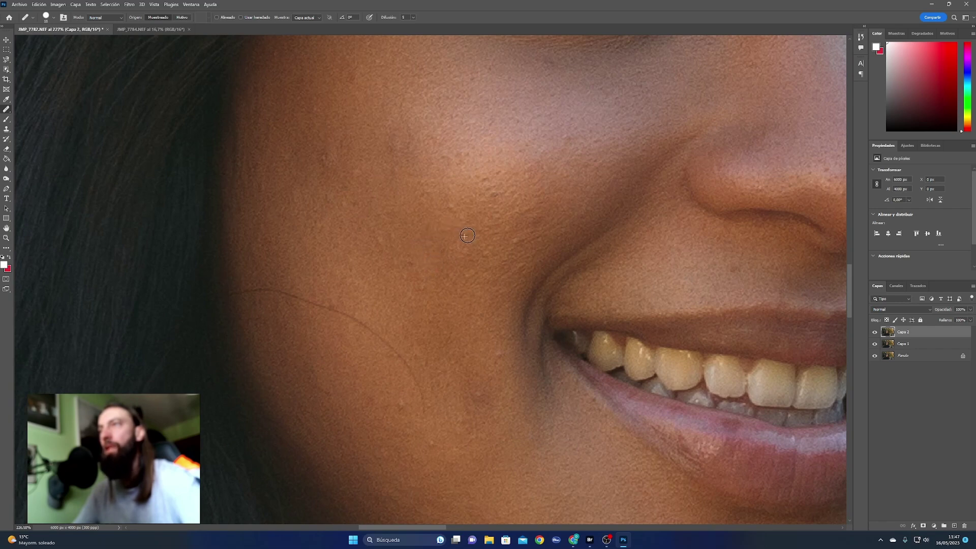
{"action": "scroll", "coordinate": [462, 232], "scroll_direction": "up", "scroll_amount": 1}
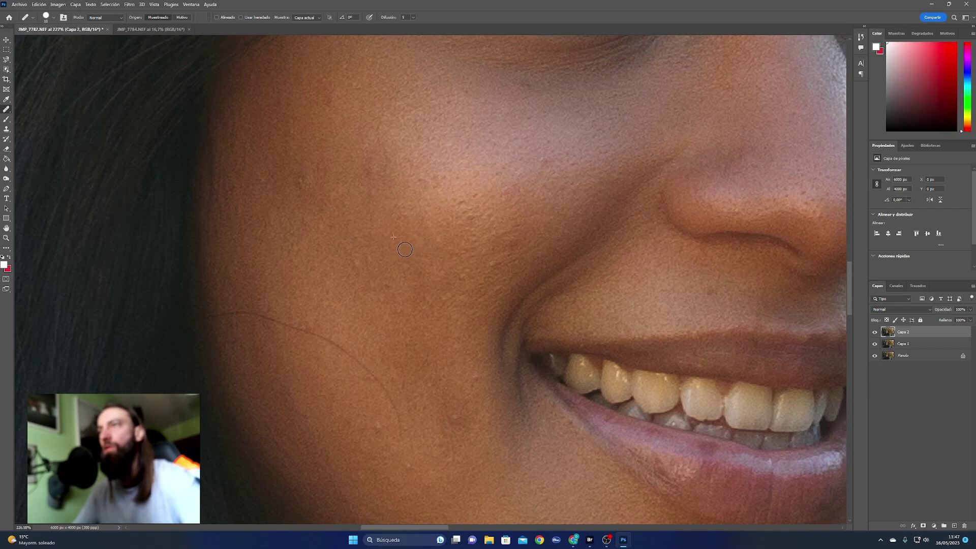
{"action": "scroll", "coordinate": [378, 279], "scroll_direction": "up", "scroll_amount": 3}
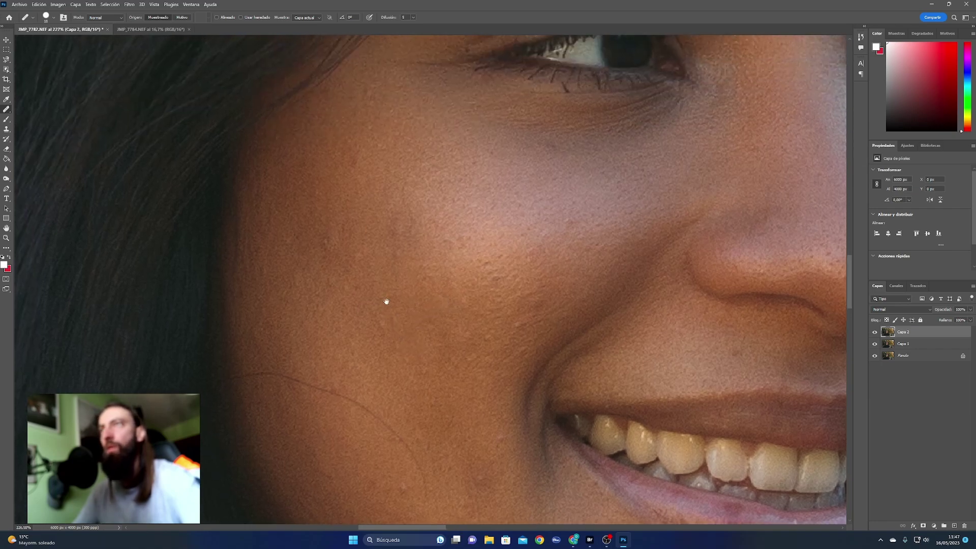
{"action": "scroll", "coordinate": [378, 171], "scroll_direction": "up", "scroll_amount": 6}
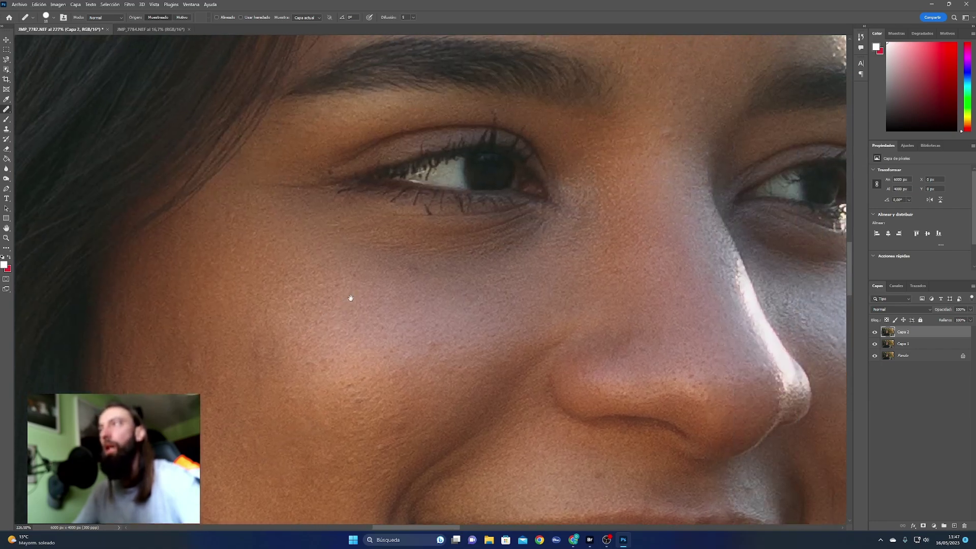
{"action": "scroll", "coordinate": [354, 290], "scroll_direction": "up", "scroll_amount": 8}
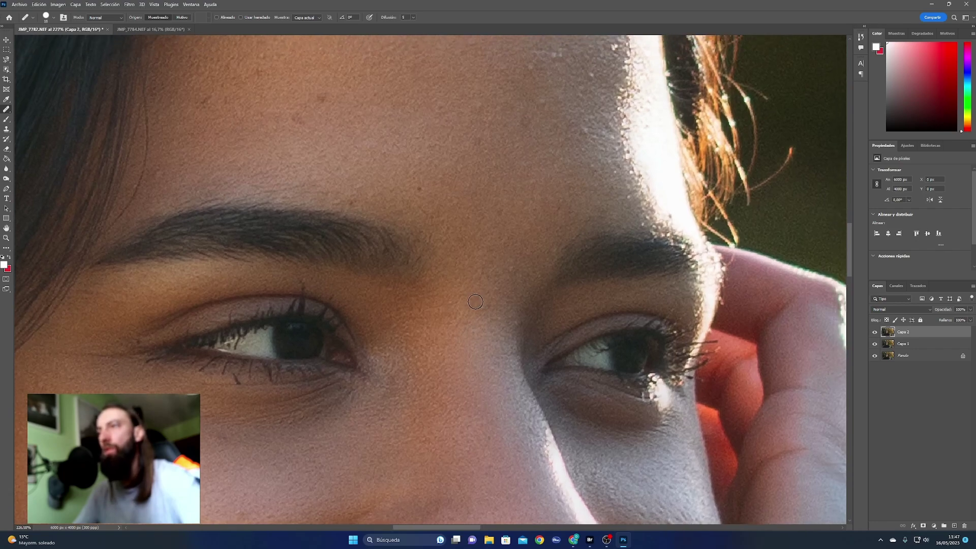
{"action": "scroll", "coordinate": [468, 287], "scroll_direction": "up", "scroll_amount": 1}
{"action": "scroll", "coordinate": [432, 264], "scroll_direction": "up", "scroll_amount": 4}
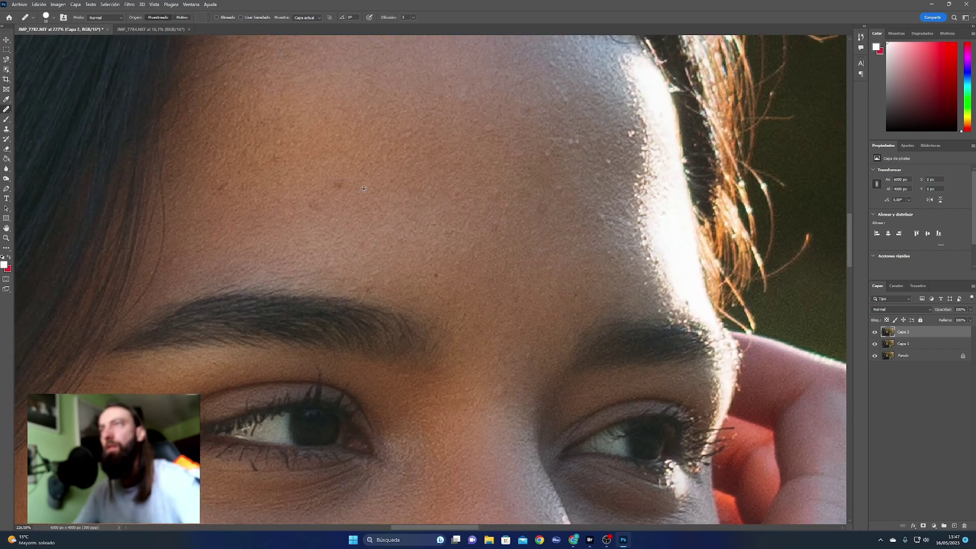
{"action": "left_click_drag", "start_coordinate": [344, 219], "coordinate": [303, 201]}
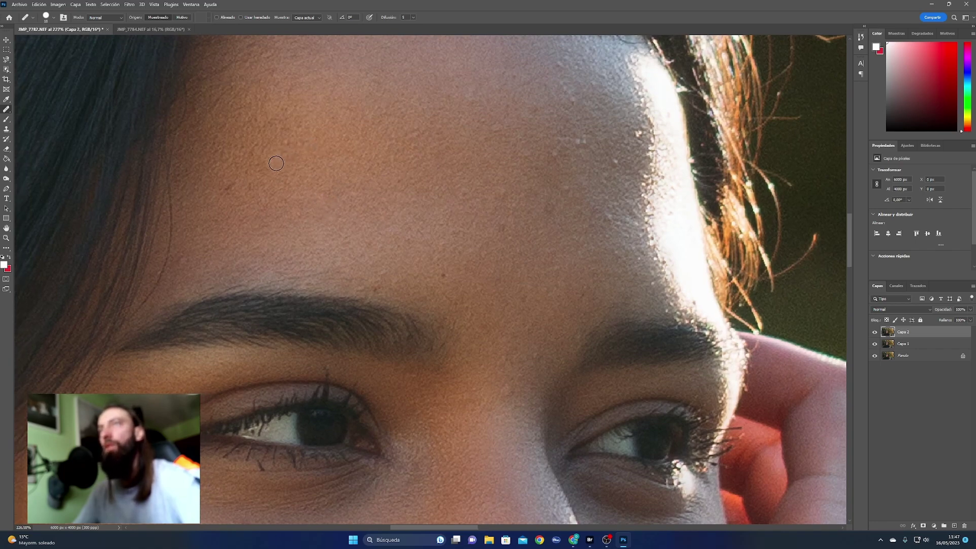
Sample clean skin near the nose and heal the blemish beside it
{"action": "scroll", "coordinate": [305, 152], "scroll_direction": "right", "scroll_amount": 5}
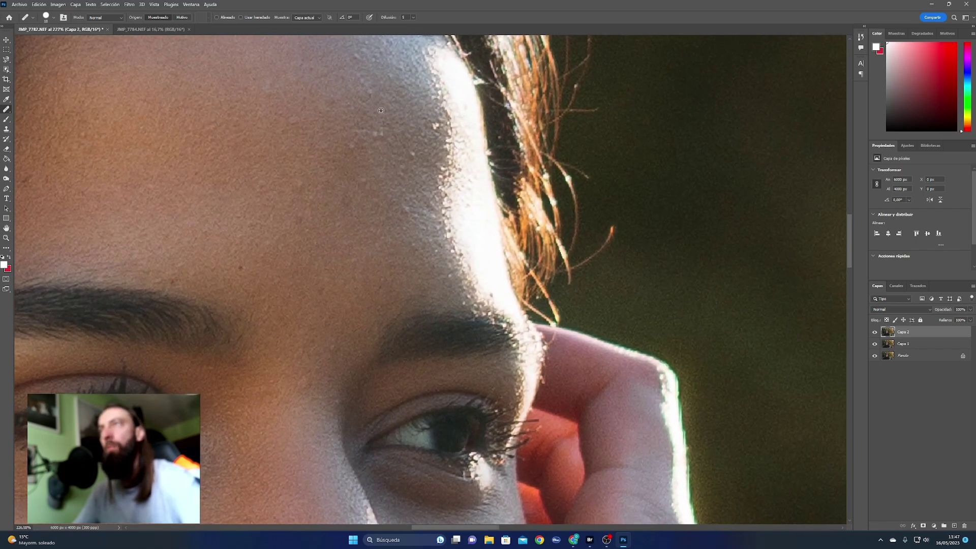
{"action": "scroll", "coordinate": [401, 200], "scroll_direction": "down", "scroll_amount": 5}
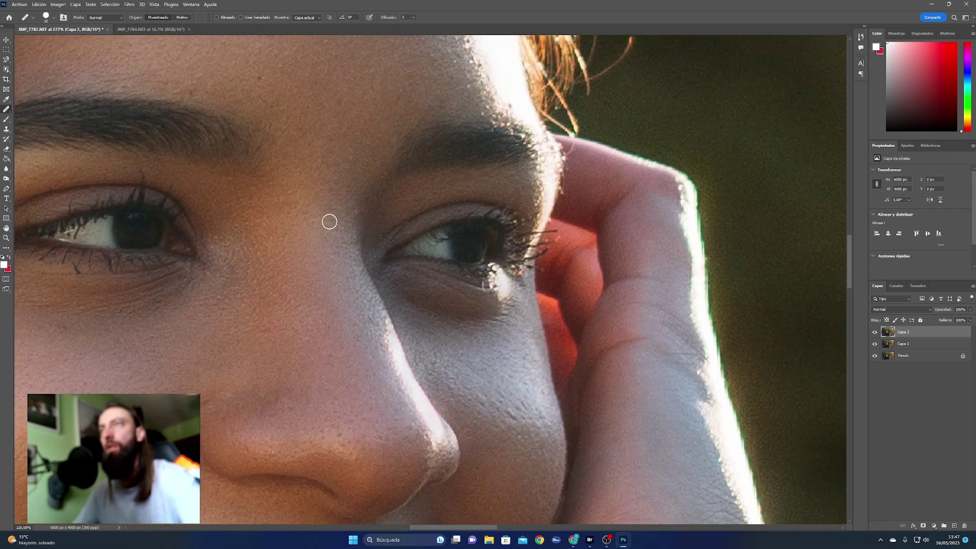
{"action": "scroll", "coordinate": [327, 203], "scroll_direction": "down", "scroll_amount": 5}
{"action": "scroll", "coordinate": [328, 203], "scroll_direction": "right", "scroll_amount": 3}
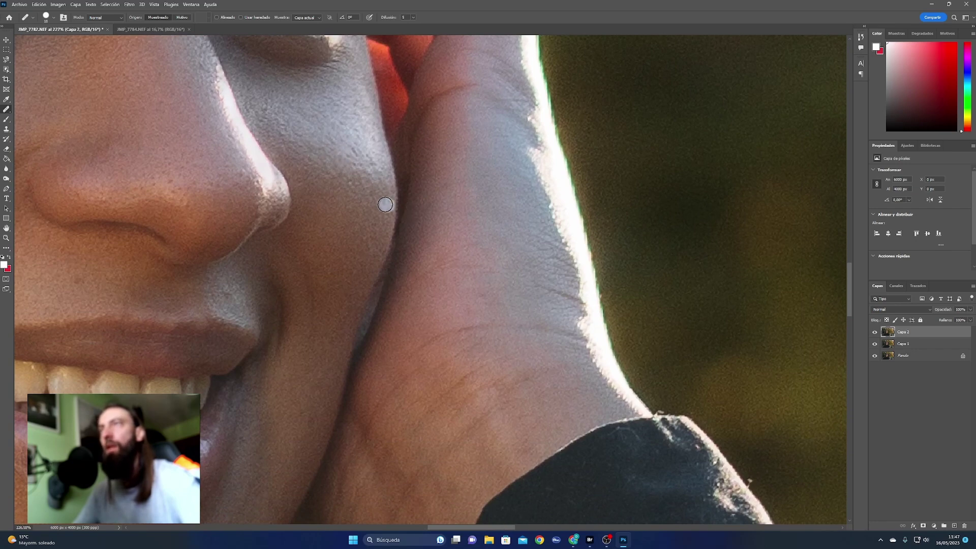
{"action": "left_click_drag", "start_coordinate": [363, 318], "coordinate": [371, 304]}
{"action": "scroll", "coordinate": [372, 303], "scroll_direction": "down", "scroll_amount": 2}
{"action": "scroll", "coordinate": [272, 270], "scroll_direction": "left", "scroll_amount": 5}
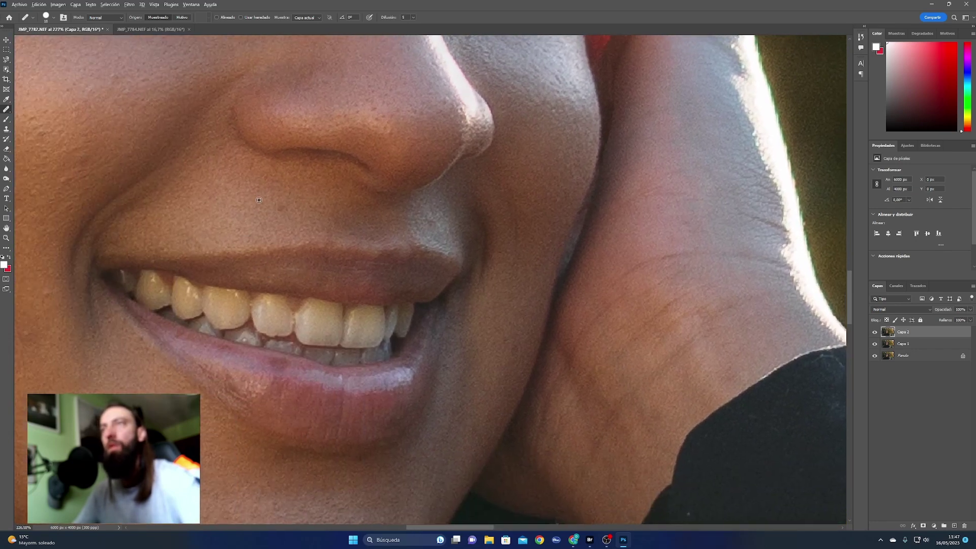
{"action": "left_click", "coordinate": [436, 206], "text": "alt"}
{"action": "left_click_drag", "start_coordinate": [433, 222], "coordinate": [433, 225]}
Zoom out to view the whole portrait, then bring up Levels
{"action": "scroll", "coordinate": [404, 320], "scroll_direction": "down", "scroll_amount": 5}
{"action": "scroll", "coordinate": [404, 320], "scroll_direction": "left", "scroll_amount": 3}
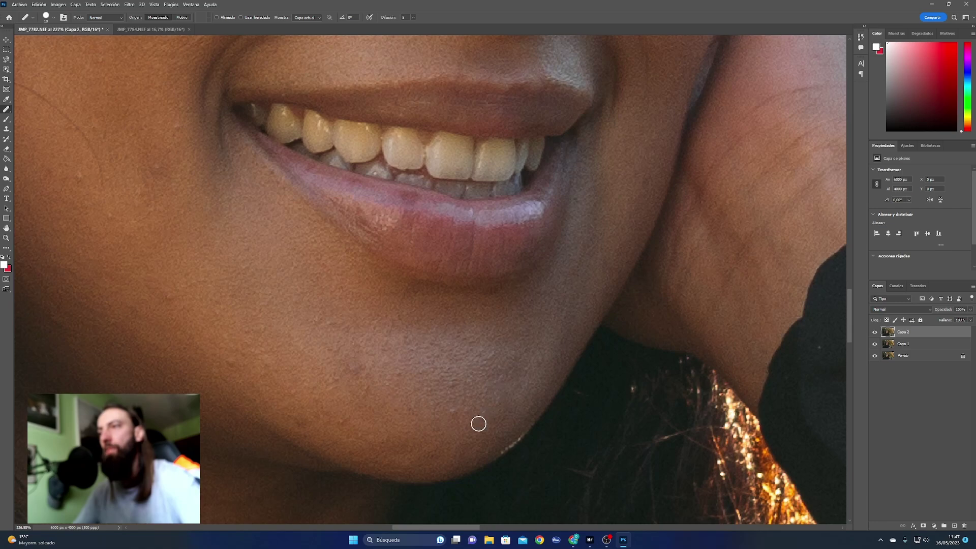
{"action": "scroll", "coordinate": [392, 401], "scroll_direction": "down", "scroll_amount": 1}
{"action": "key", "text": "ctrl+minus"}
{"action": "key", "text": "ctrl+minus"}
{"action": "key", "text": "ctrl+minus"}
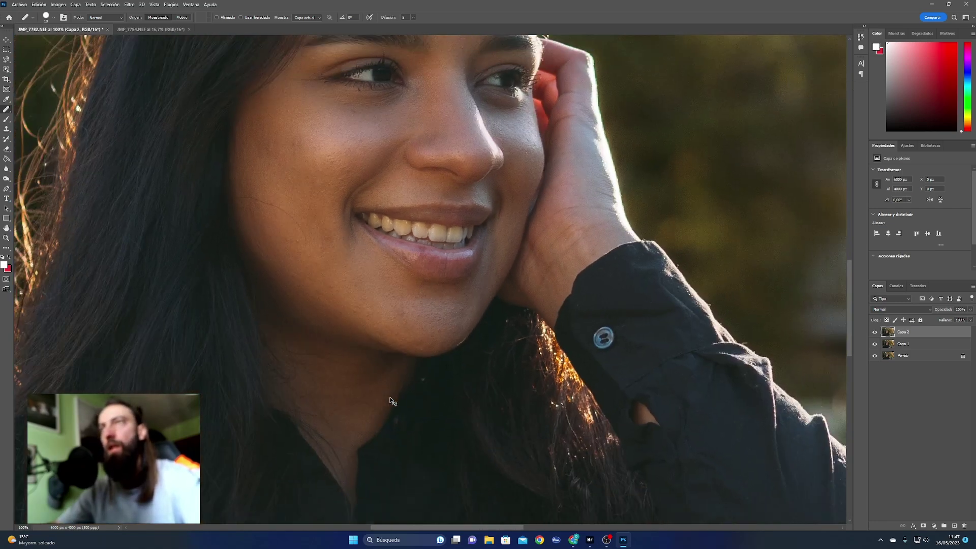
{"action": "key", "text": "ctrl+minus"}
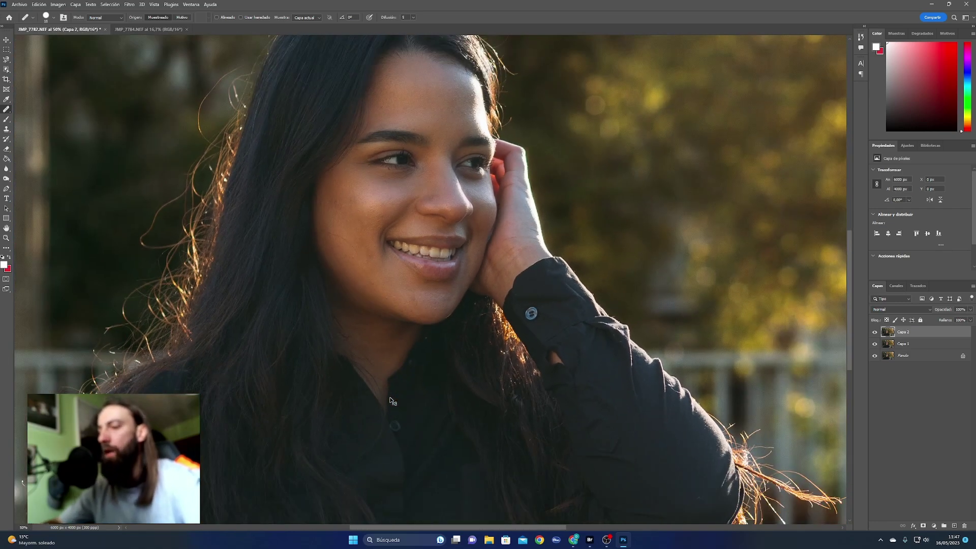
{"action": "key", "text": "ctrl+minus"}
{"action": "key", "text": "ctrl+minus"}
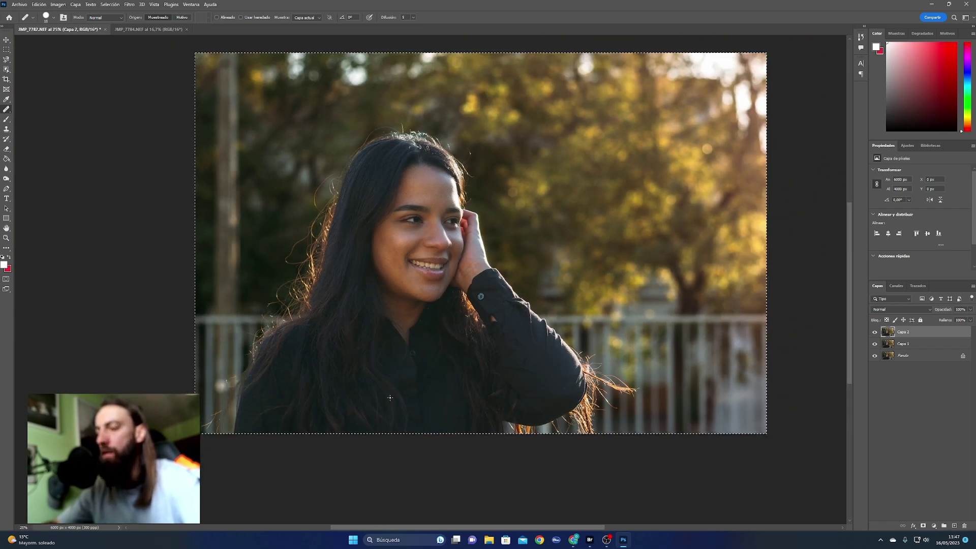
{"action": "key", "text": "ctrl+l"}
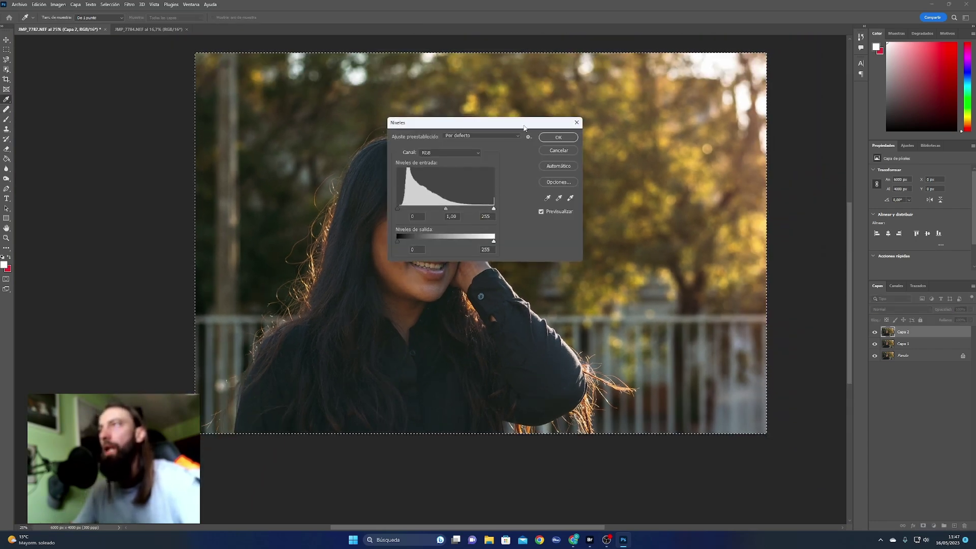
Apply Levels with black input 7, gamma 1.80 and white input lowered to 186
{"action": "mouse_move", "coordinate": [442, 123]}
{"action": "left_mouse_down"}
{"action": "mouse_move", "coordinate": [501, 250]}
{"action": "mouse_move", "coordinate": [502, 307]}
{"action": "left_mouse_up"}
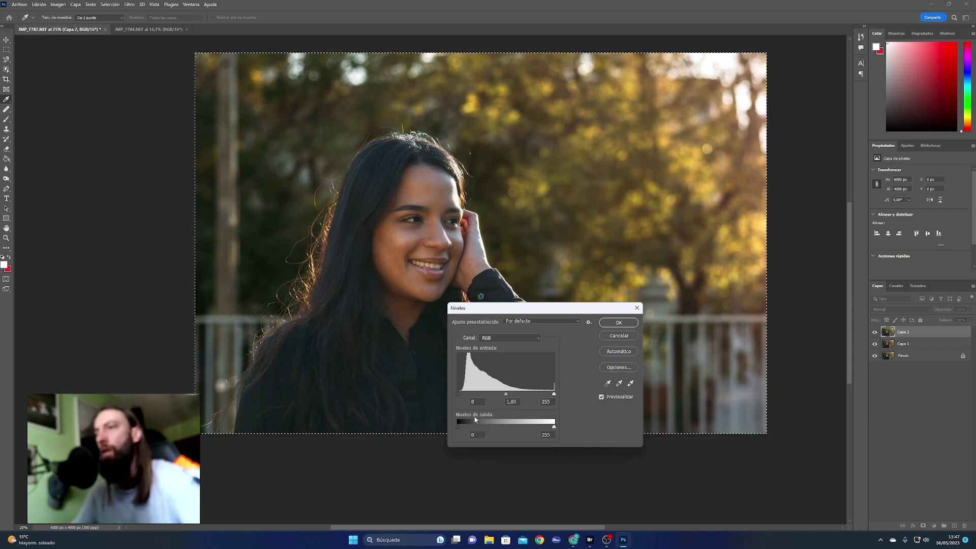
{"action": "left_click_drag", "start_coordinate": [459, 392], "coordinate": [460, 392]}
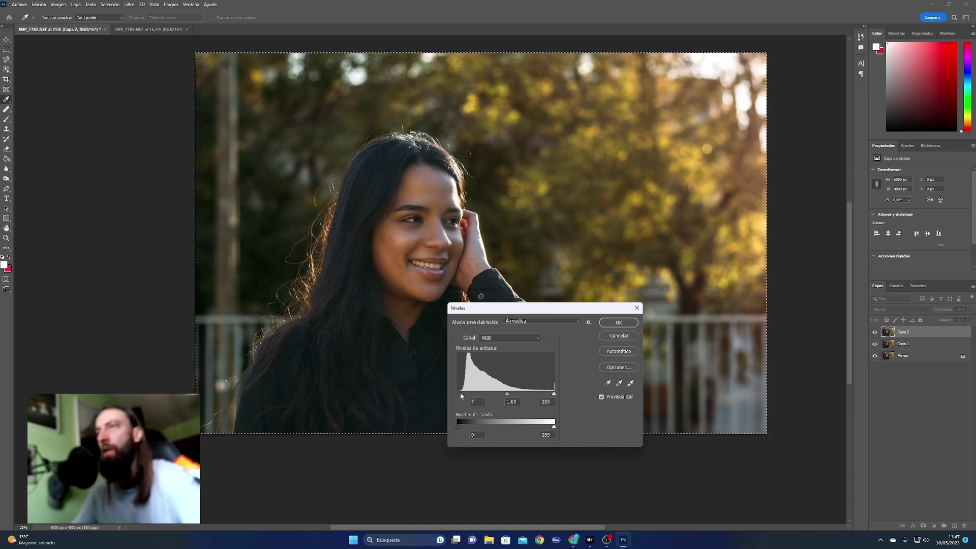
{"action": "left_click", "coordinate": [460, 393]}
{"action": "left_click_drag", "start_coordinate": [554, 394], "coordinate": [531, 394]}
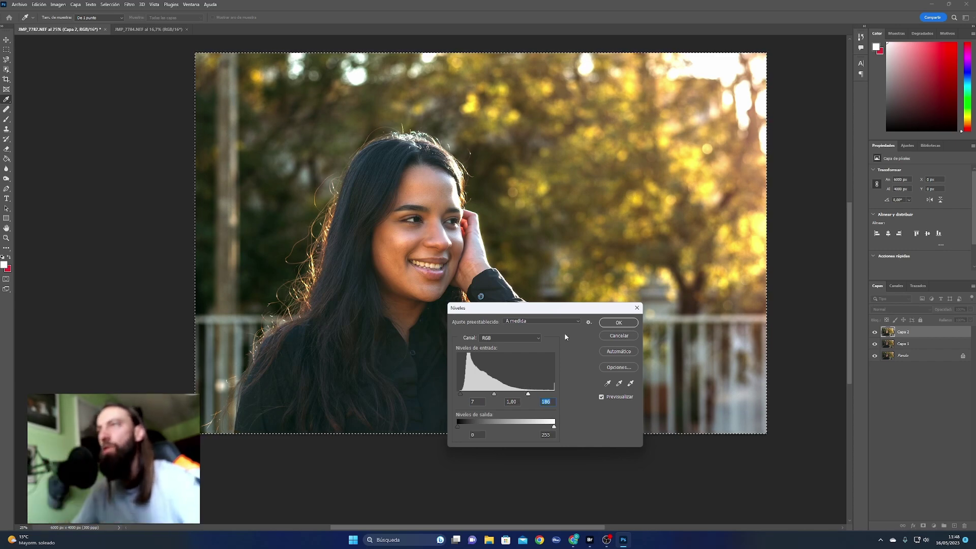
{"action": "left_click", "coordinate": [618, 322]}
Set up the Dodge tool with its range limited to Sombras (shadows) and a soft brush
{"action": "key", "text": "j"}
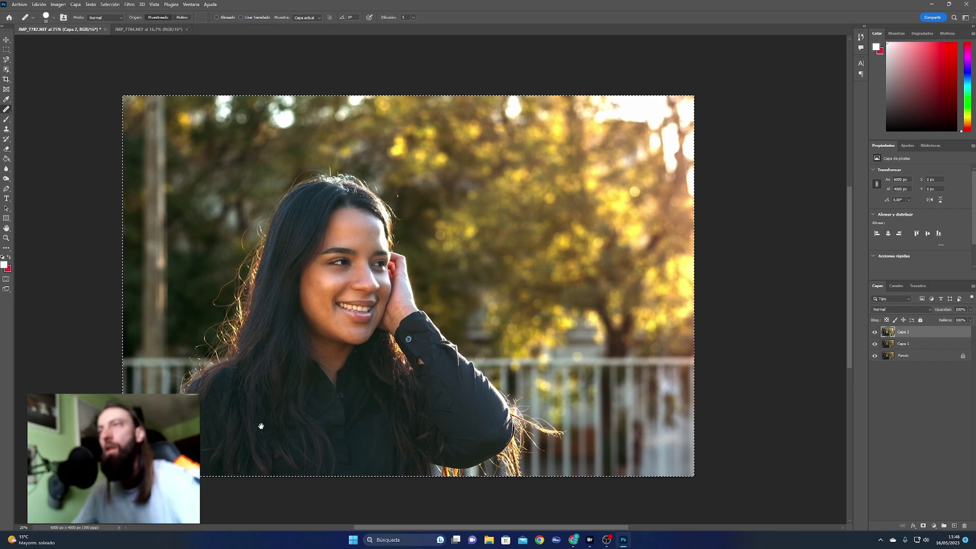
{"action": "left_click_drag", "start_coordinate": [192, 325], "coordinate": [119, 368]}
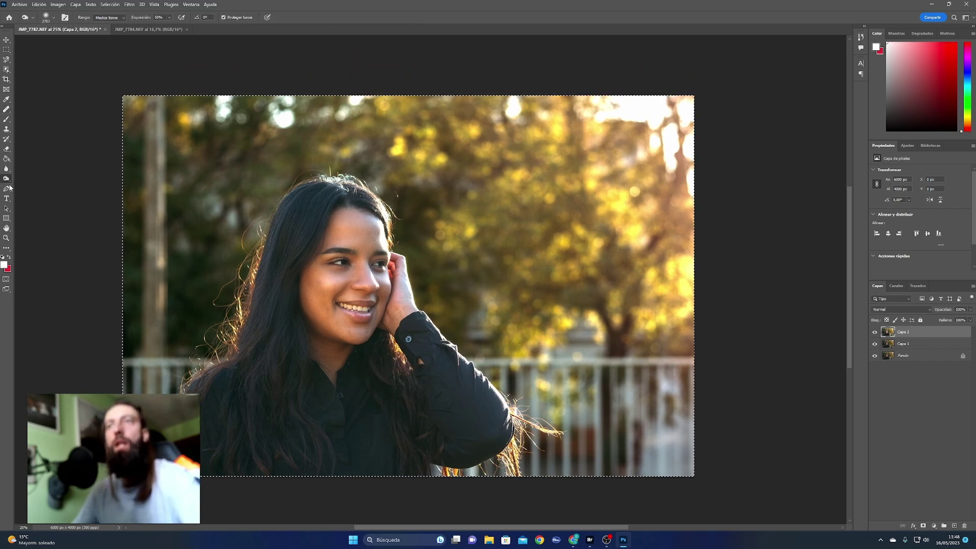
{"action": "key", "text": "o"}
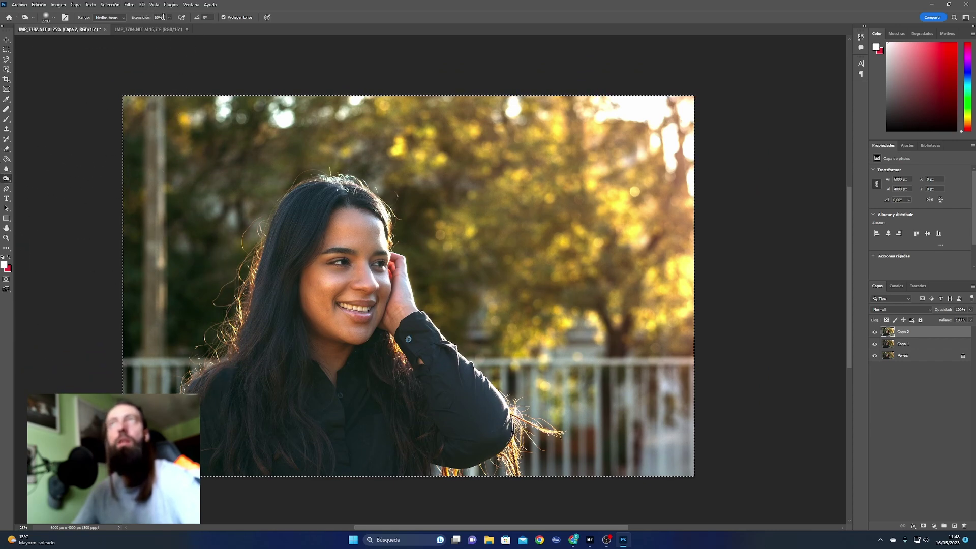
{"action": "left_click", "coordinate": [122, 19]}
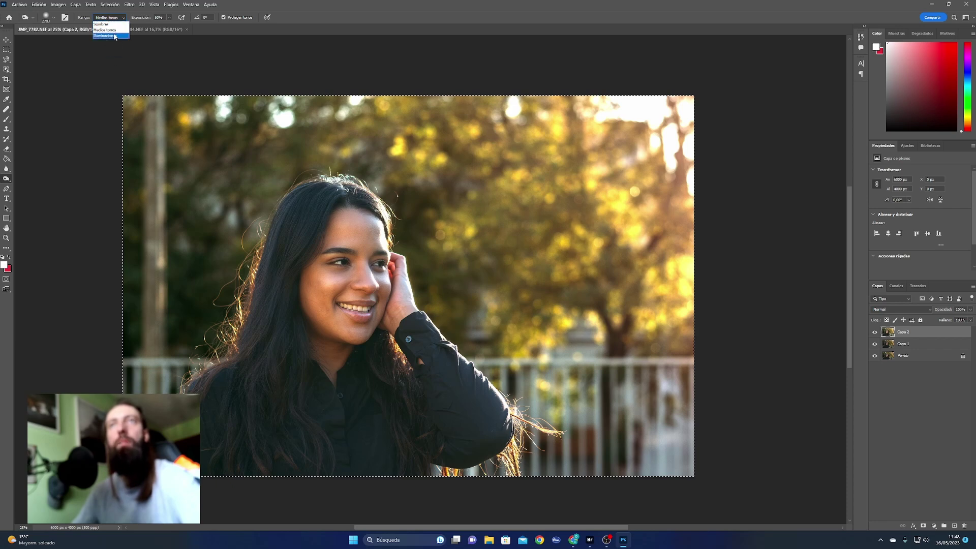
{"action": "left_click", "coordinate": [105, 26]}
{"action": "left_click", "coordinate": [54, 18]}
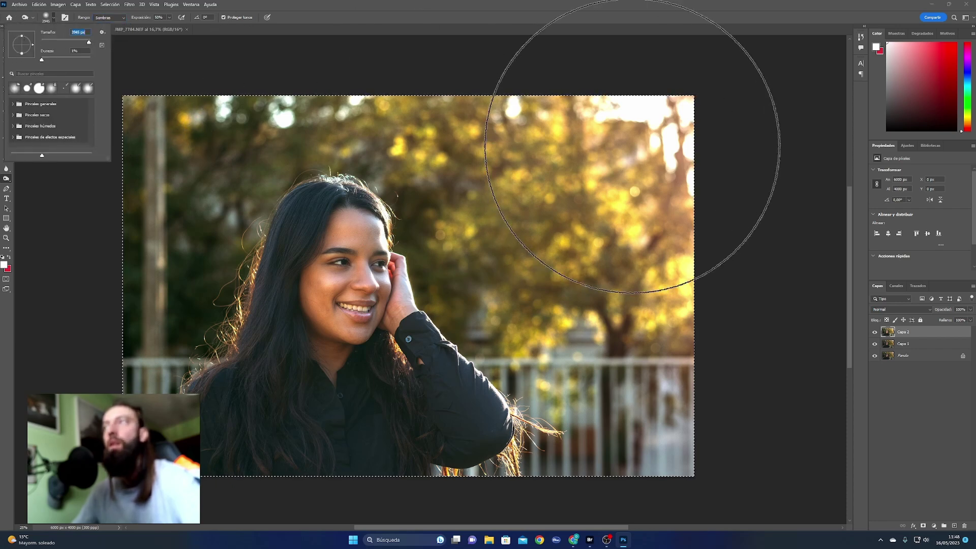
{"action": "left_click", "coordinate": [620, 152]}
Dodge the fence at lower right and the tree trunk at upper left
{"action": "left_click_drag", "start_coordinate": [666, 237], "coordinate": [698, 468]}
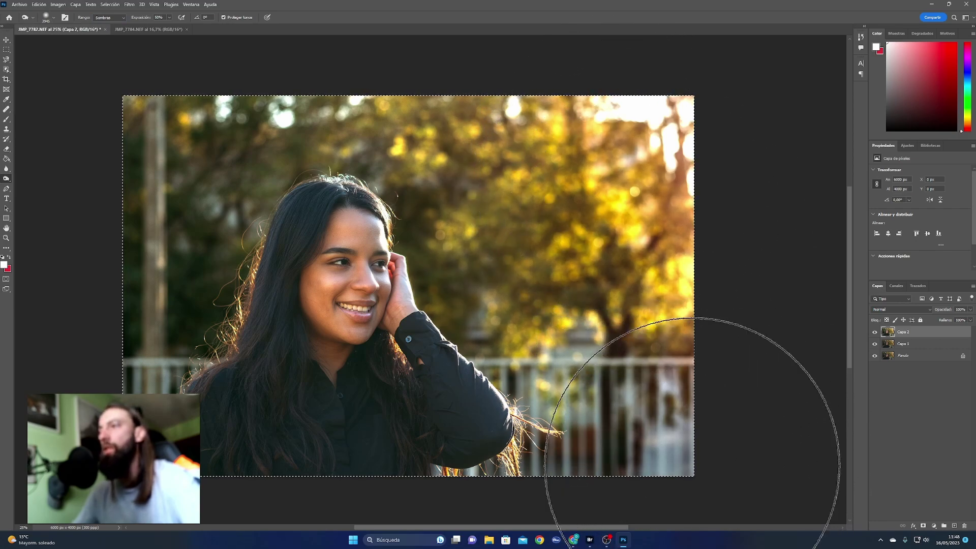
{"action": "left_click_drag", "start_coordinate": [109, 152], "coordinate": [140, 118]}
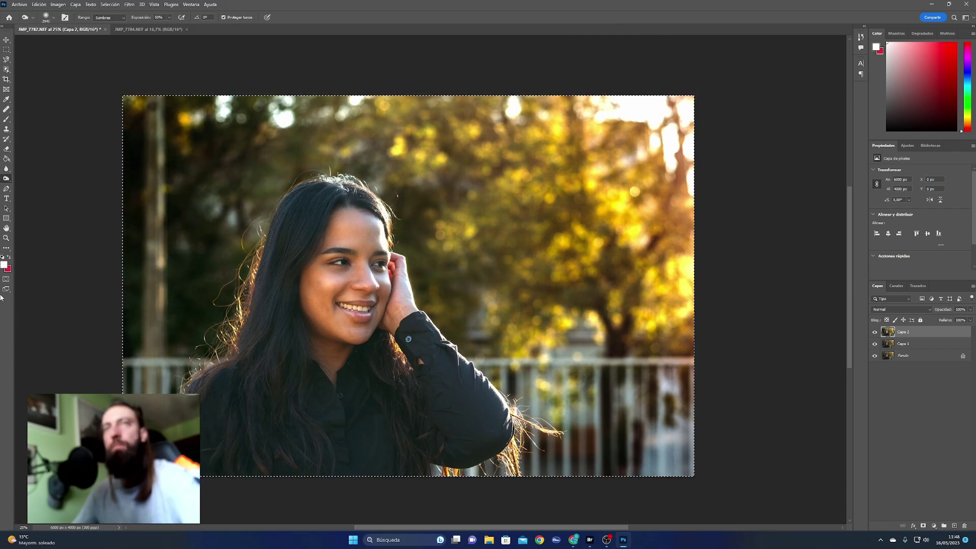
{"action": "key", "text": "z"}
{"action": "left_click_drag", "start_coordinate": [490, 329], "coordinate": [480, 326]}
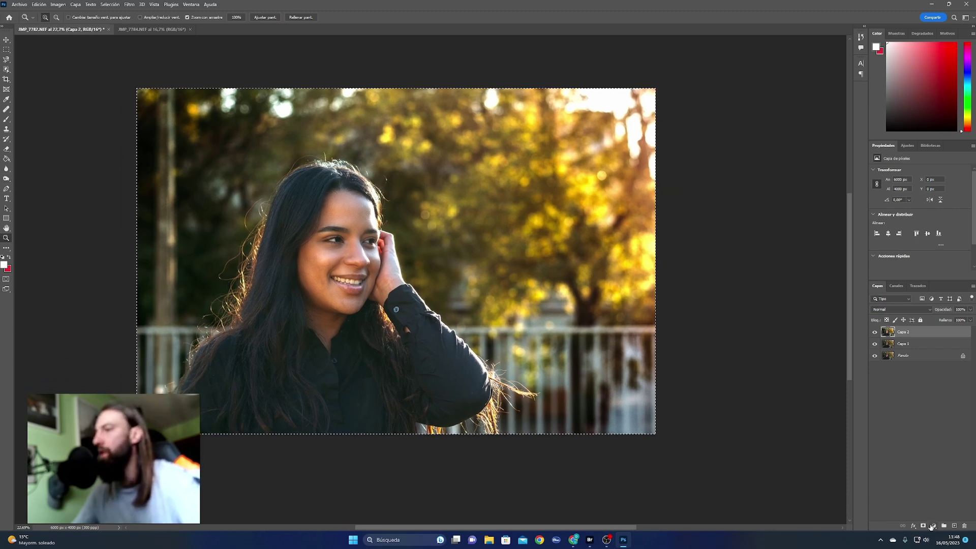
Add a new Trama (Screen) layer and fill it with black
{"action": "left_click", "coordinate": [954, 526]}
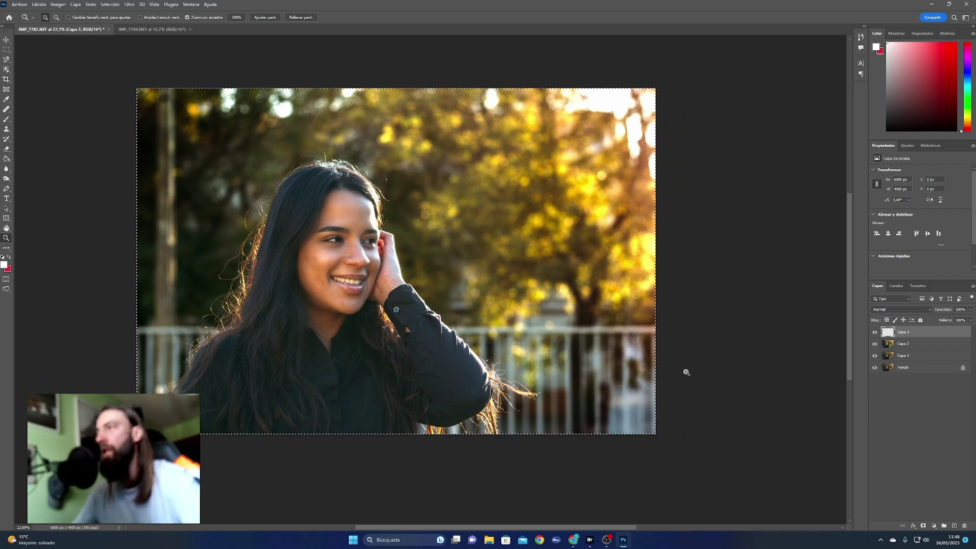
{"action": "left_click", "coordinate": [926, 309]}
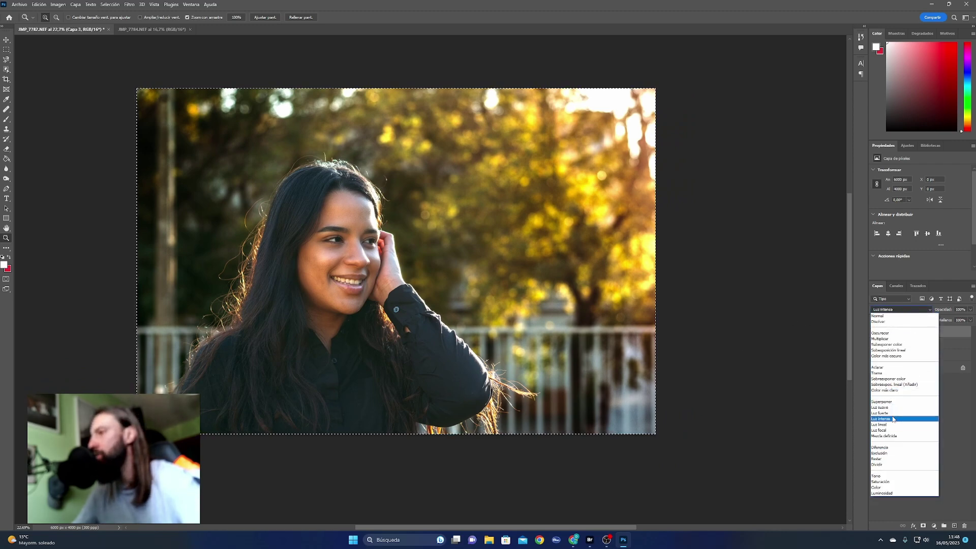
{"action": "left_click", "coordinate": [885, 373]}
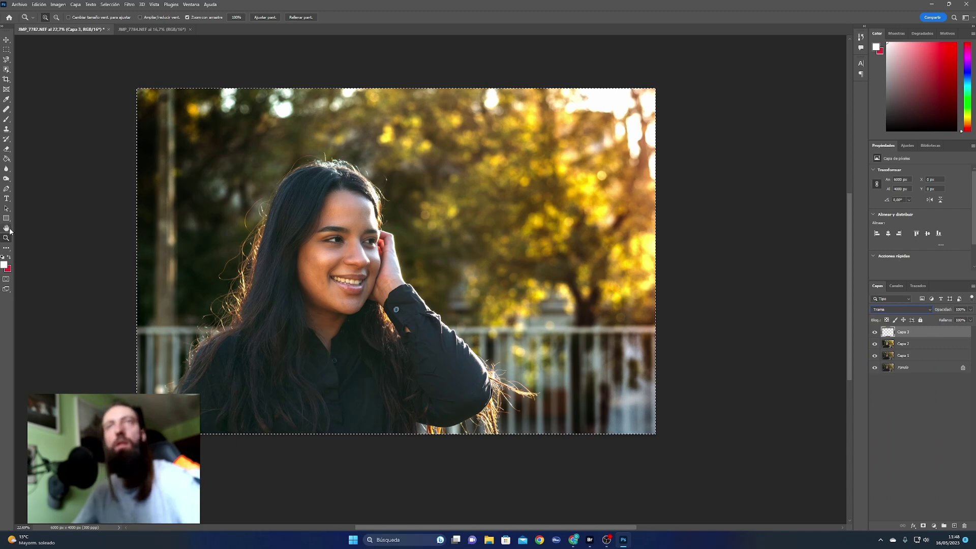
{"action": "left_click", "coordinate": [7, 266]}
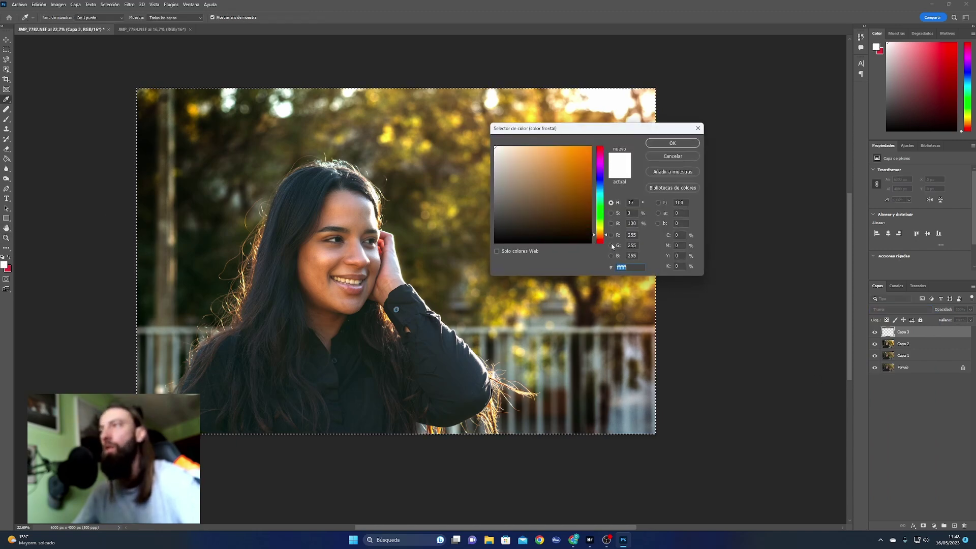
{"action": "left_click_drag", "start_coordinate": [590, 231], "coordinate": [587, 254]}
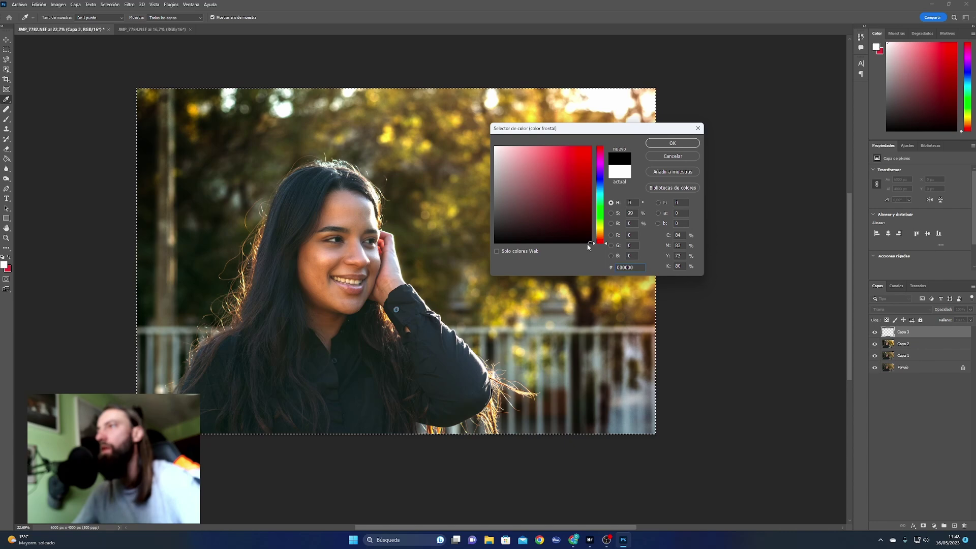
{"action": "left_click", "coordinate": [679, 145]}
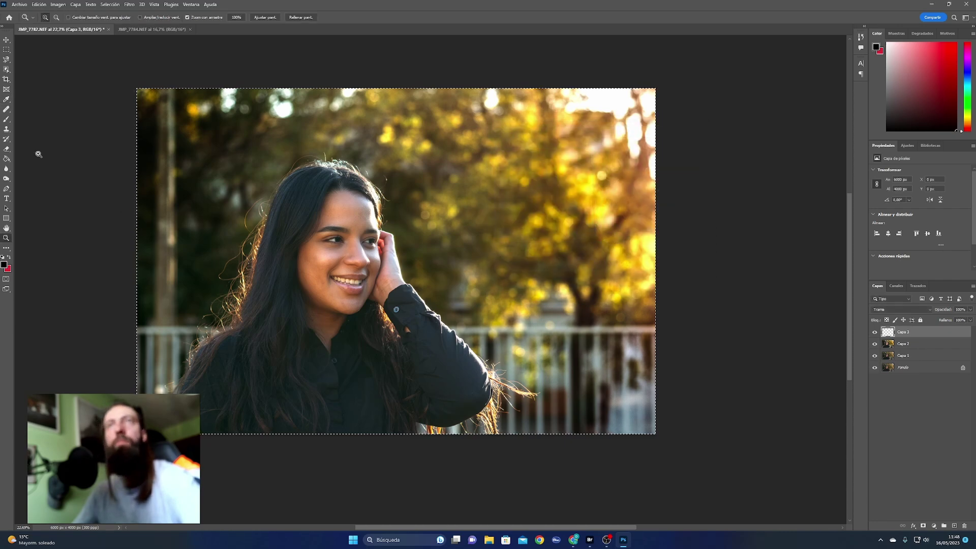
{"action": "key", "text": "g"}
{"action": "left_click", "coordinate": [444, 188]}
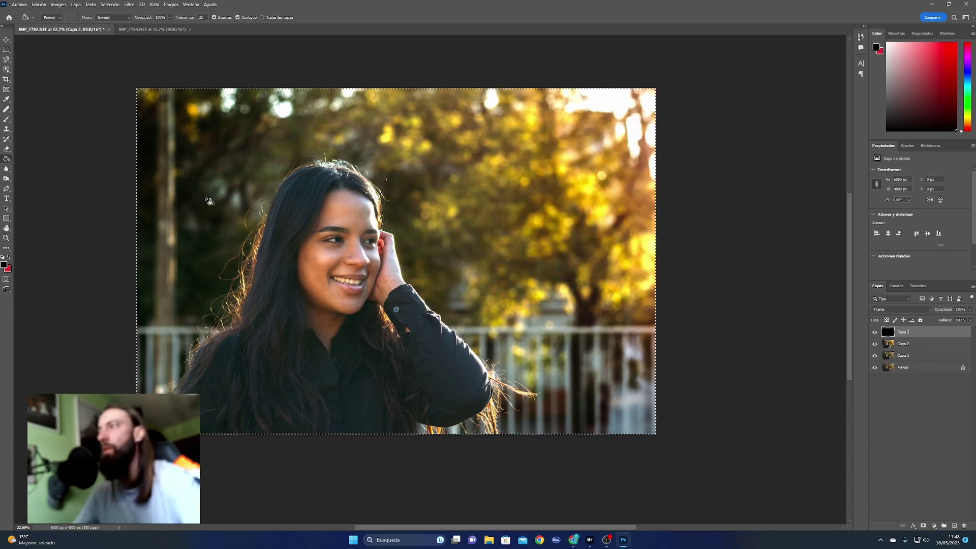
Sample a warm orange from the sunlit trees as the foreground colour
{"action": "left_click", "coordinate": [4, 265]}
{"action": "left_click", "coordinate": [539, 109]}
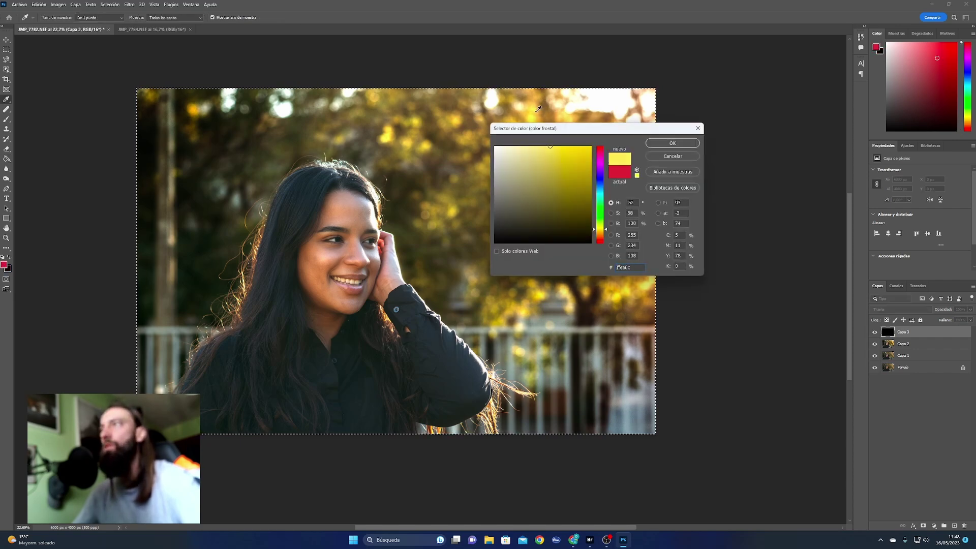
{"action": "left_click", "coordinate": [539, 109]}
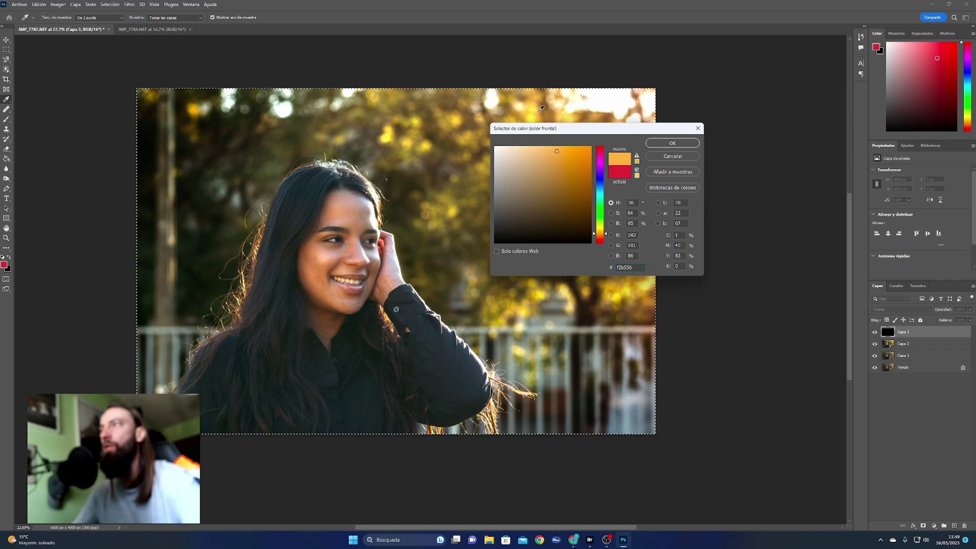
{"action": "left_click", "coordinate": [671, 144]}
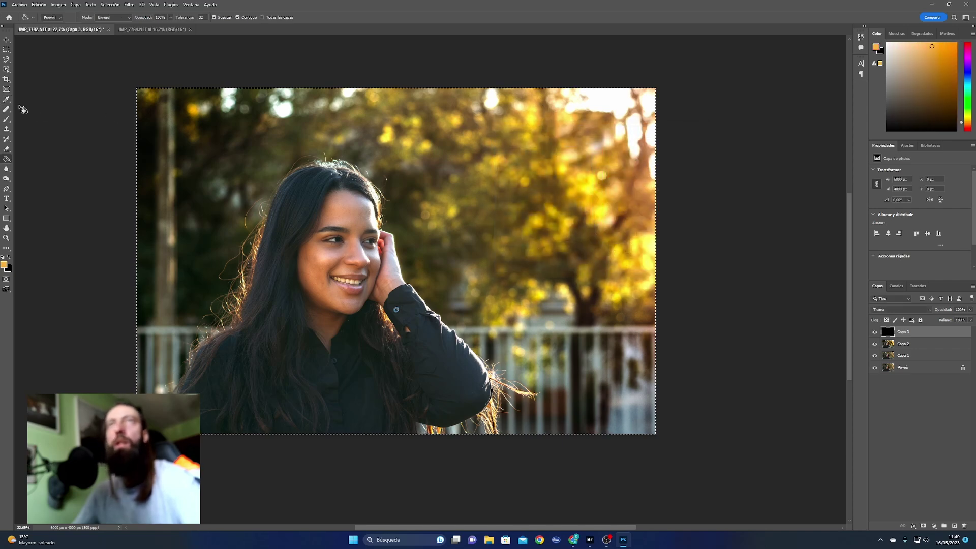
{"action": "left_click", "coordinate": [7, 121]}
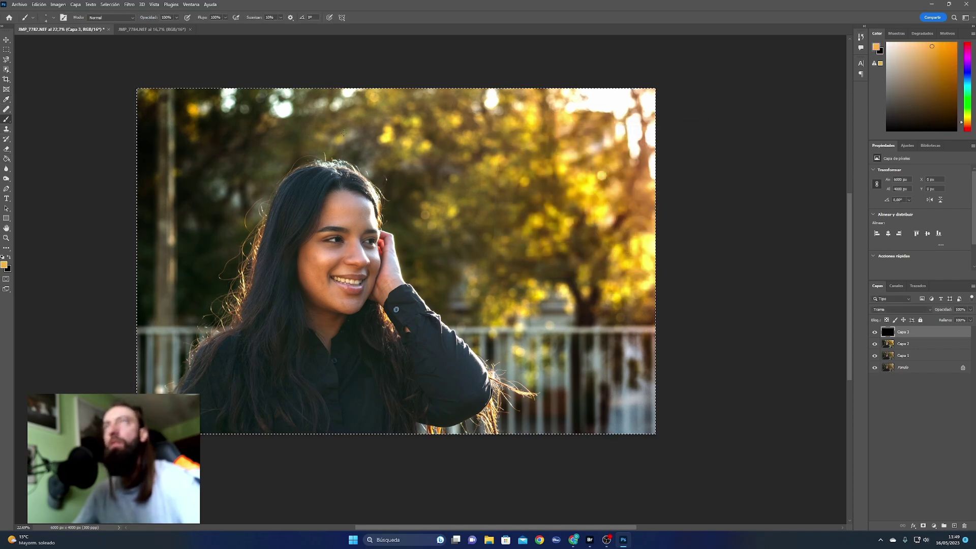
Enlarge the brush hugely, paint an orange glow over the upper-right, and zoom to check
{"action": "left_click_drag", "start_coordinate": [376, 133], "coordinate": [556, 142]}
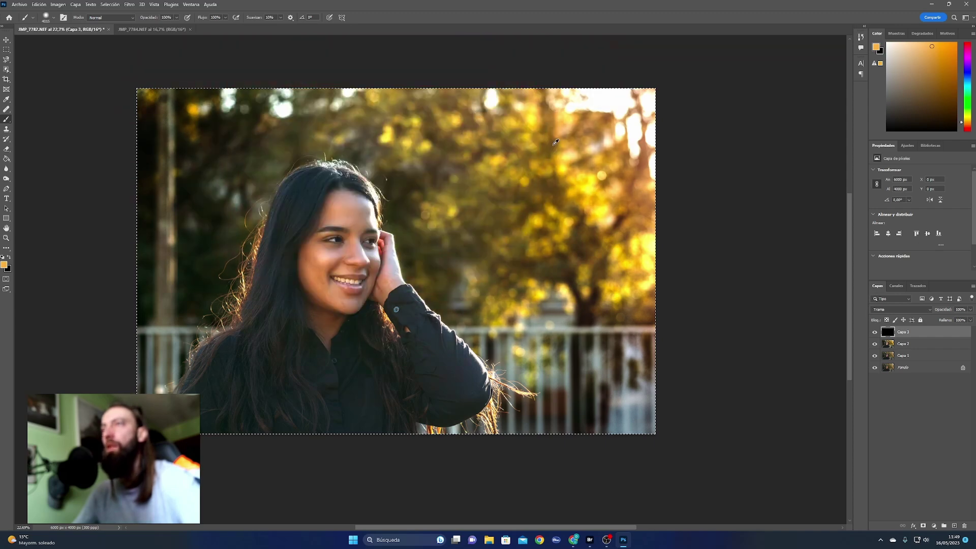
{"action": "key", "text": "ctrl+minus"}
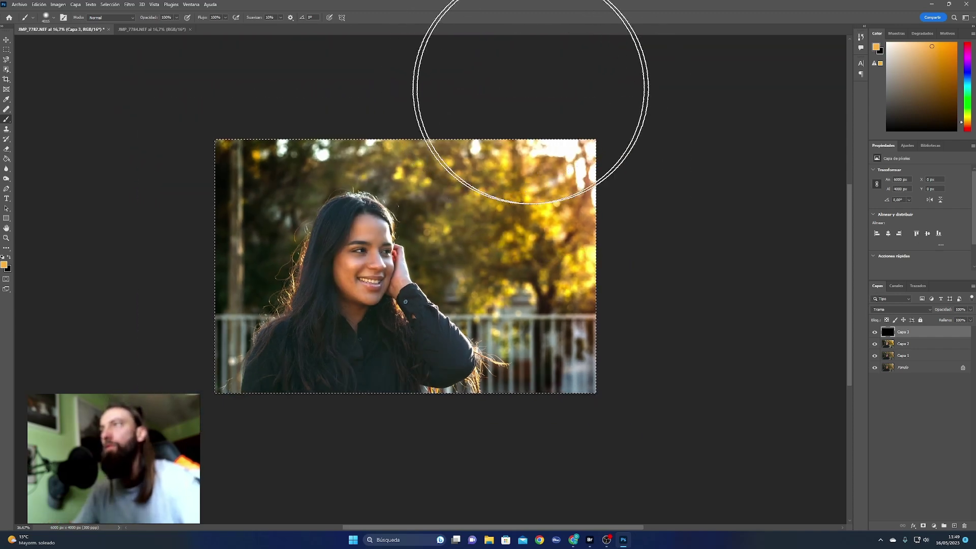
{"action": "left_click_drag", "start_coordinate": [530, 118], "coordinate": [430, 203]}
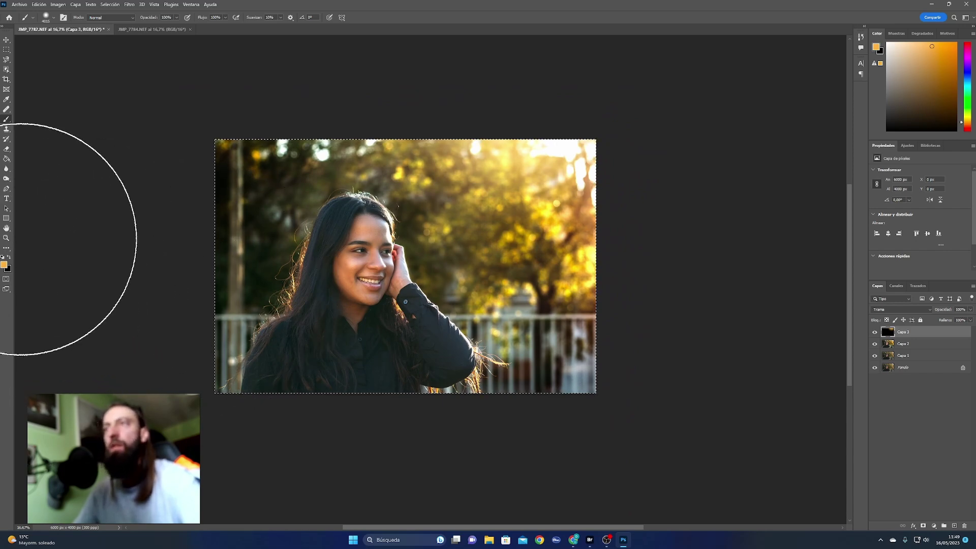
{"action": "key", "text": "z"}
{"action": "left_click_drag", "start_coordinate": [370, 280], "coordinate": [394, 277]}
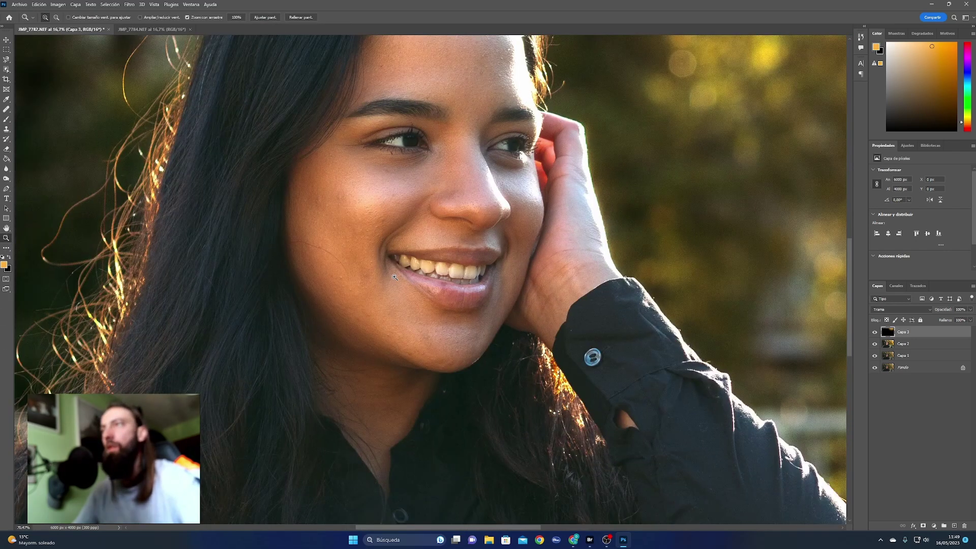
{"action": "scroll", "coordinate": [395, 277], "scroll_direction": "down", "scroll_amount": 2}
{"action": "scroll", "coordinate": [406, 285], "scroll_direction": "down", "scroll_amount": 2}
{"action": "scroll", "coordinate": [427, 295], "scroll_direction": "down", "scroll_amount": 3}
{"action": "scroll", "coordinate": [451, 310], "scroll_direction": "down", "scroll_amount": 3}
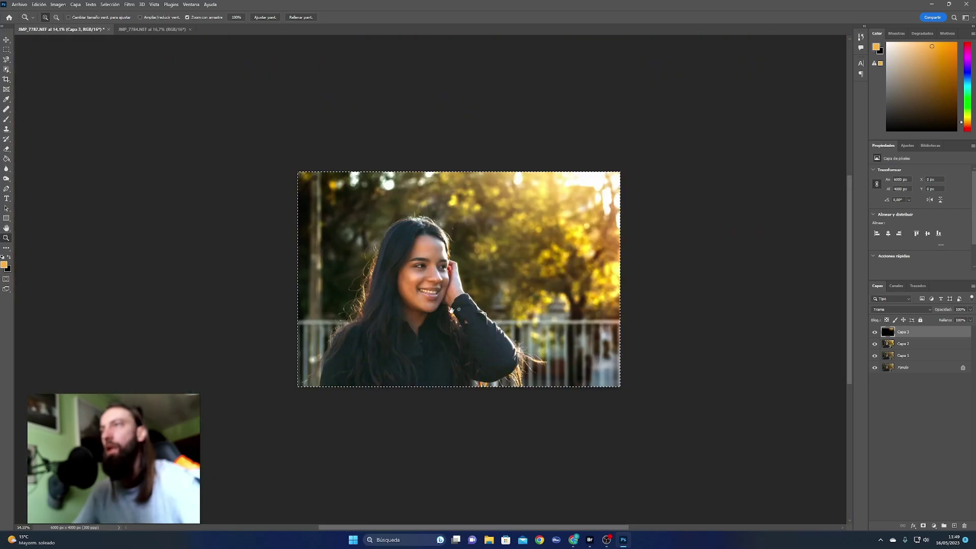
{"action": "scroll", "coordinate": [450, 311], "scroll_direction": "up", "scroll_amount": 1}
{"action": "scroll", "coordinate": [443, 315], "scroll_direction": "up", "scroll_amount": 3}
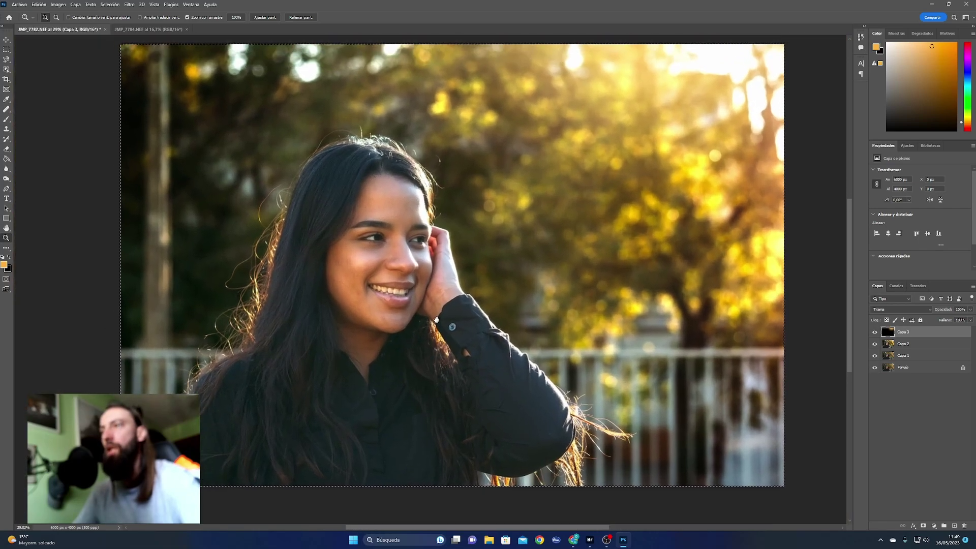
Save a JPEG copy of the park portrait and close it without saving
{"action": "key", "text": "ctrl+shift+s"}
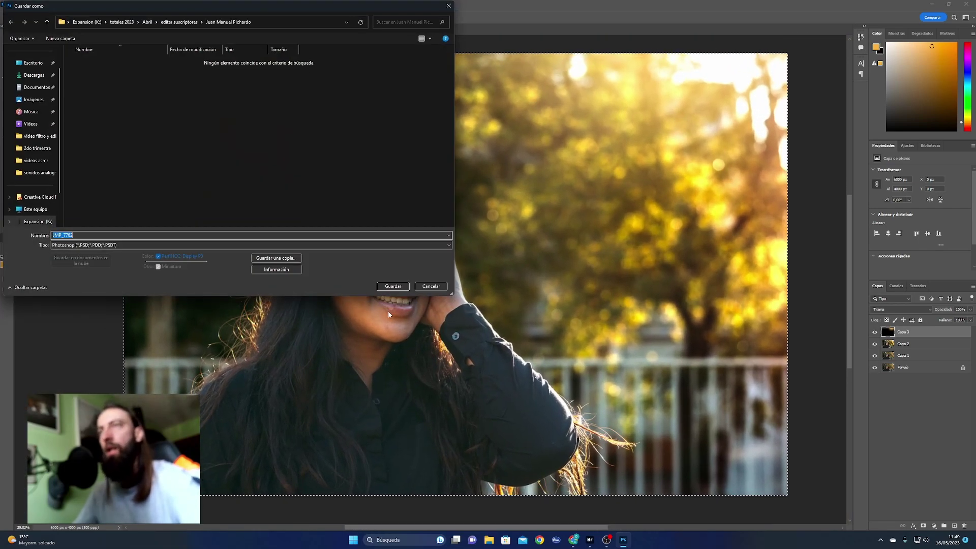
{"action": "left_click", "coordinate": [282, 258]}
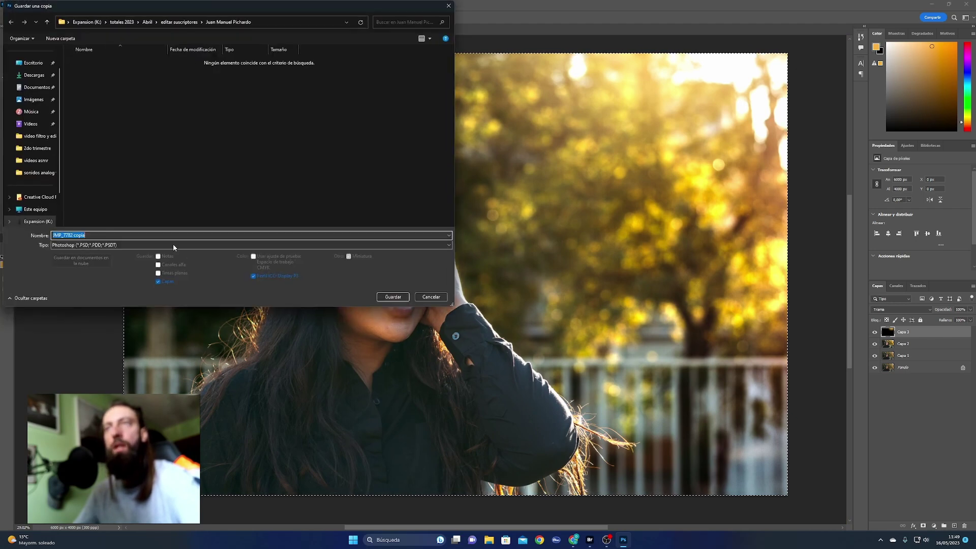
{"action": "left_click", "coordinate": [135, 245]}
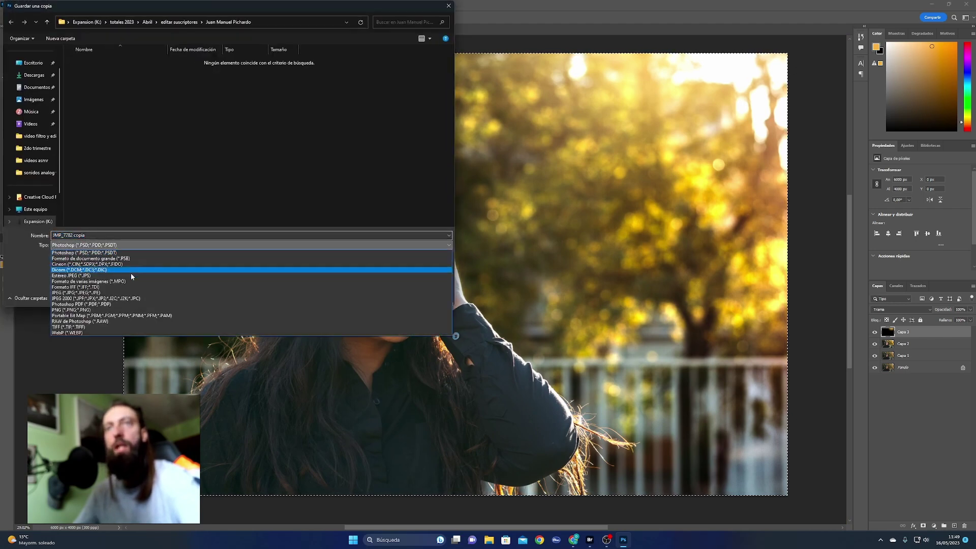
{"action": "left_click", "coordinate": [75, 293]}
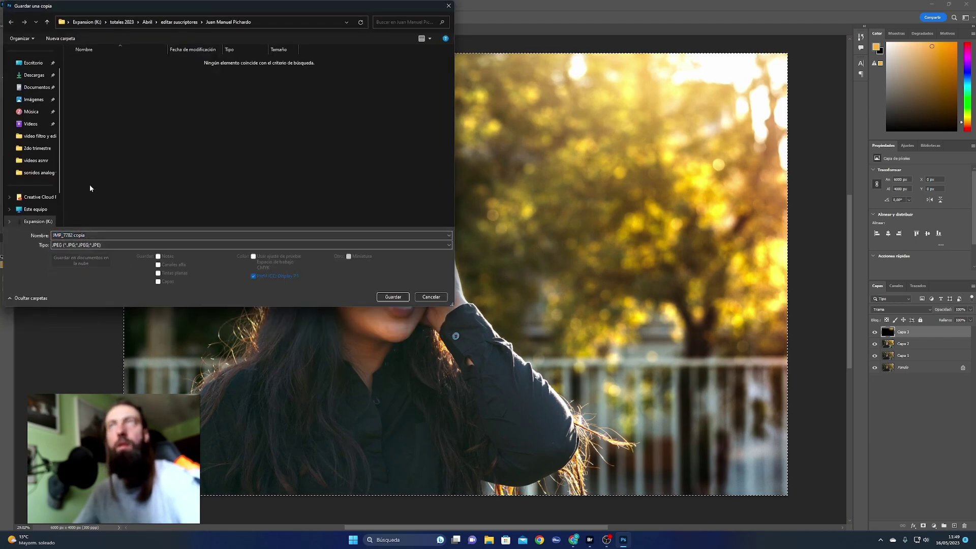
{"action": "left_click", "coordinate": [393, 297]}
{"action": "left_click", "coordinate": [529, 144]}
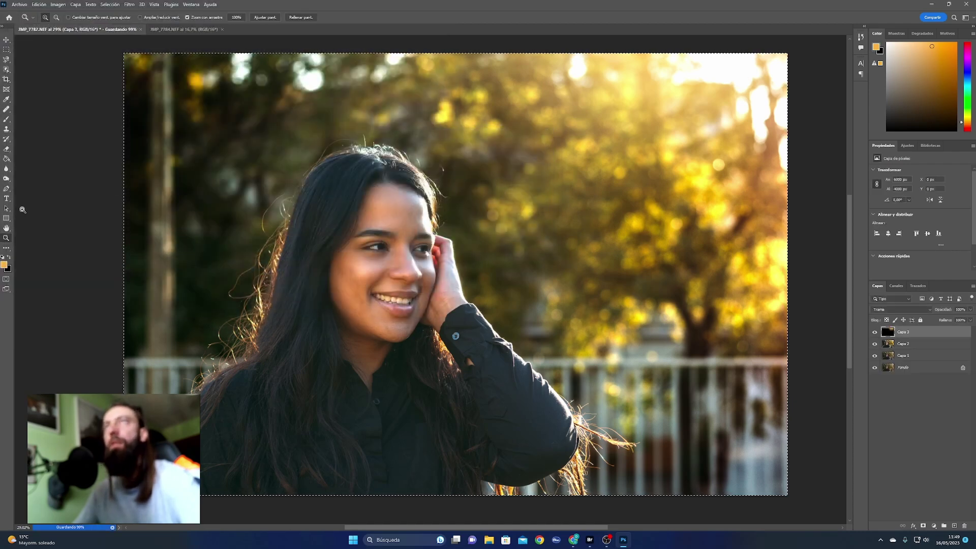
{"action": "left_click", "coordinate": [104, 29]}
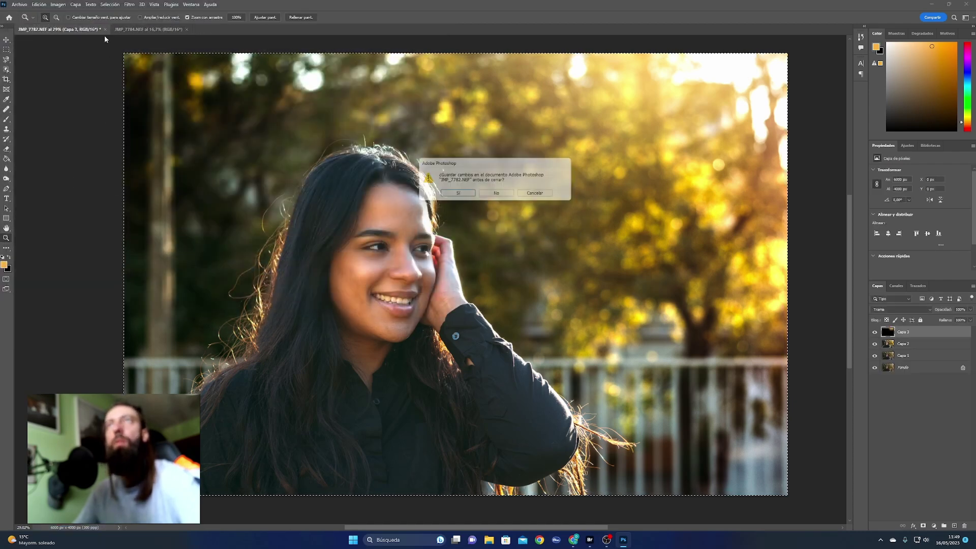
{"action": "left_click", "coordinate": [499, 194]}
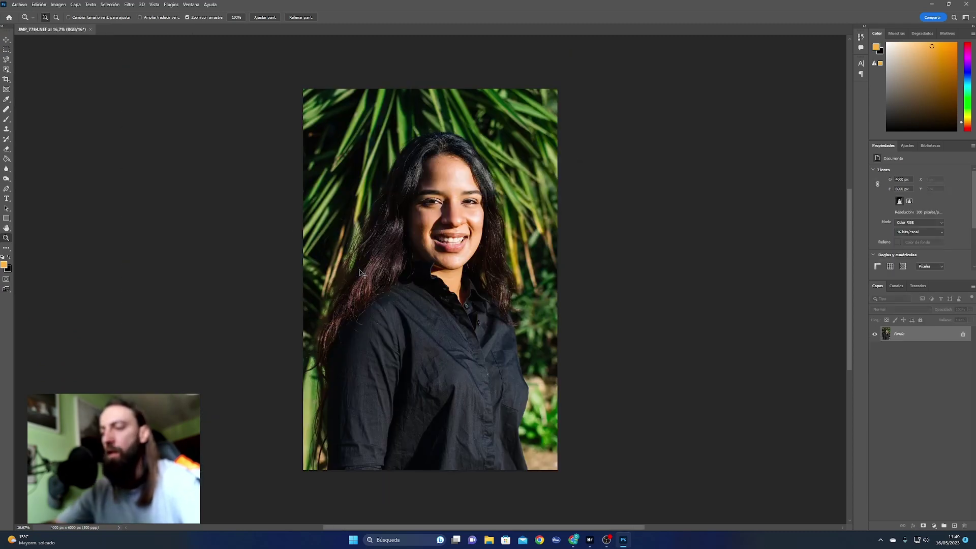
Duplicate the background, compare the retouch before and after, and set its opacity to 72%
{"action": "key", "text": "ctrl+j"}
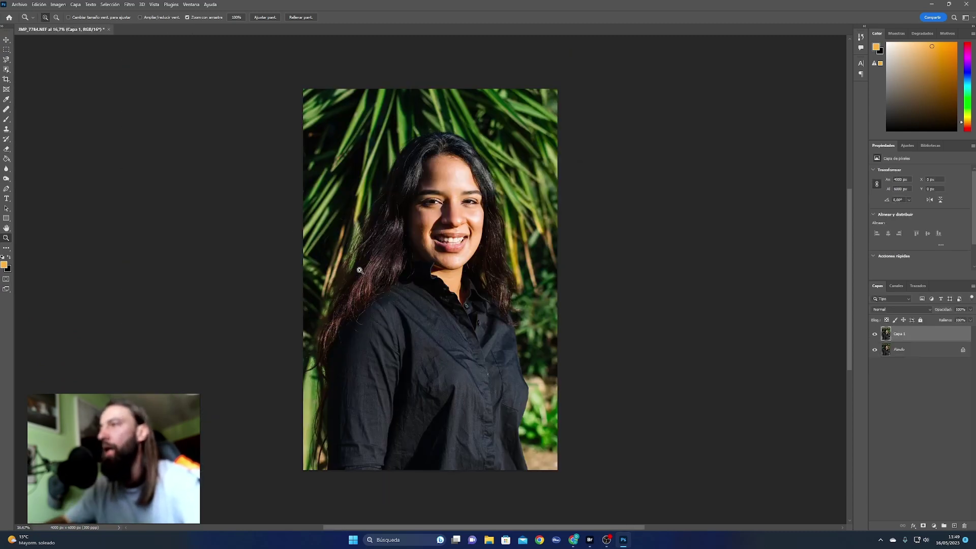
{"action": "left_click", "coordinate": [129, 4]}
{"action": "left_click", "coordinate": [144, 14]}
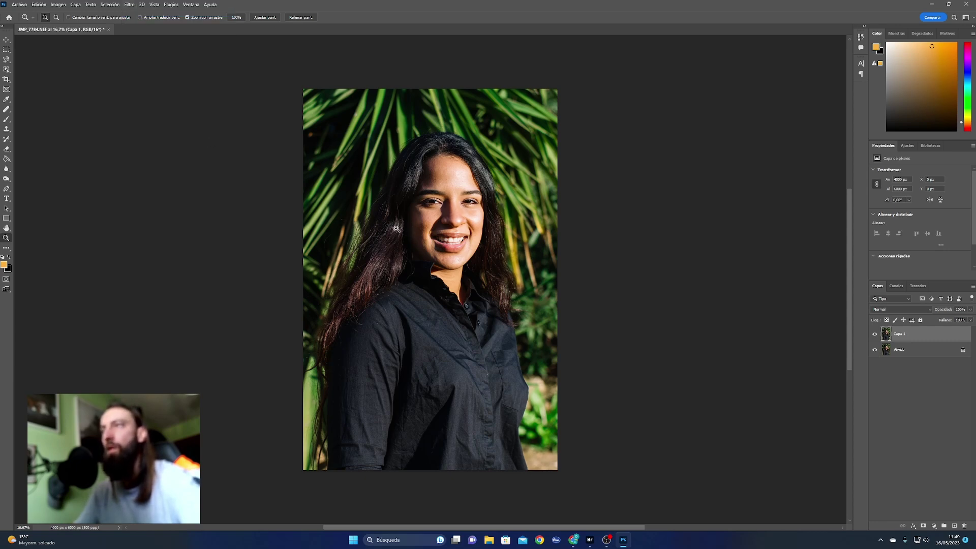
{"action": "left_click_drag", "start_coordinate": [468, 208], "coordinate": [518, 240]}
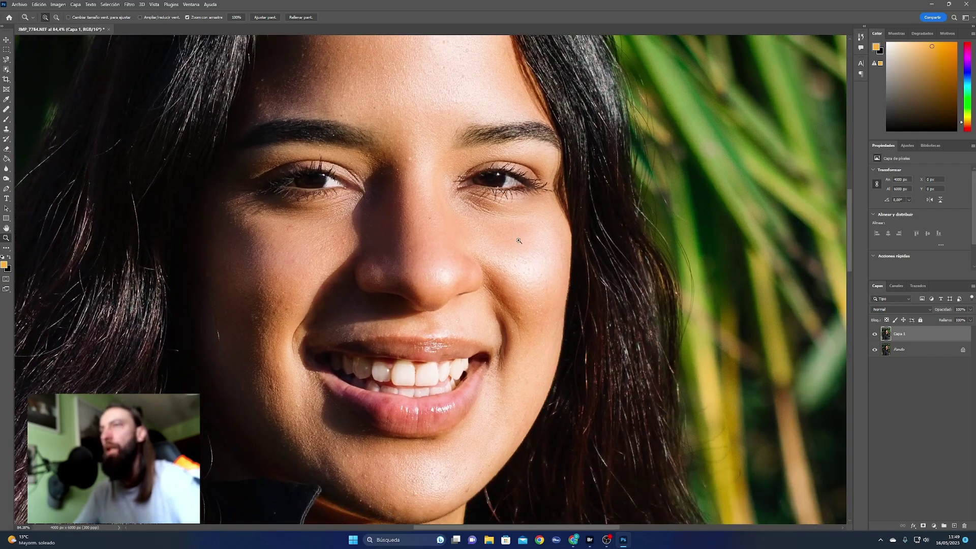
{"action": "left_click", "coordinate": [874, 334]}
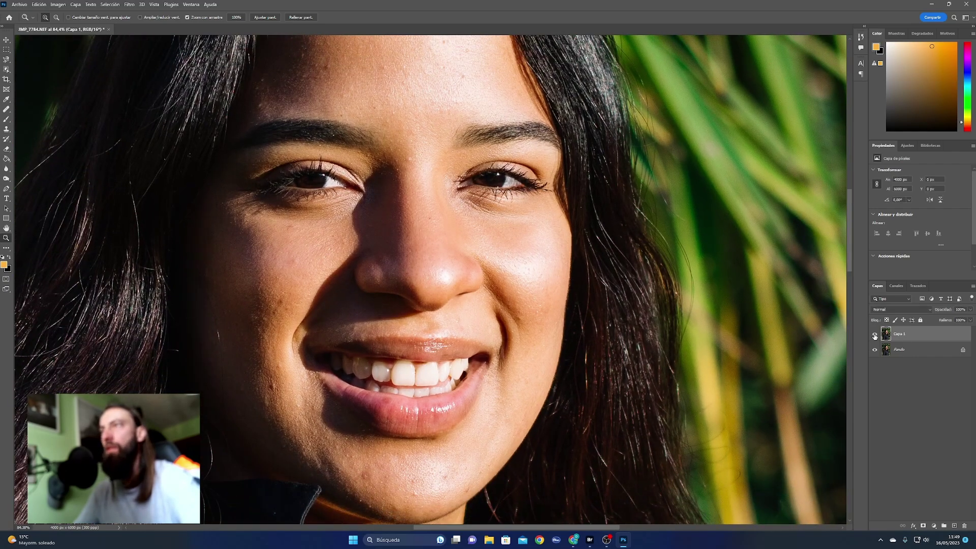
{"action": "left_click", "coordinate": [874, 335]}
{"action": "left_click", "coordinate": [874, 334]}
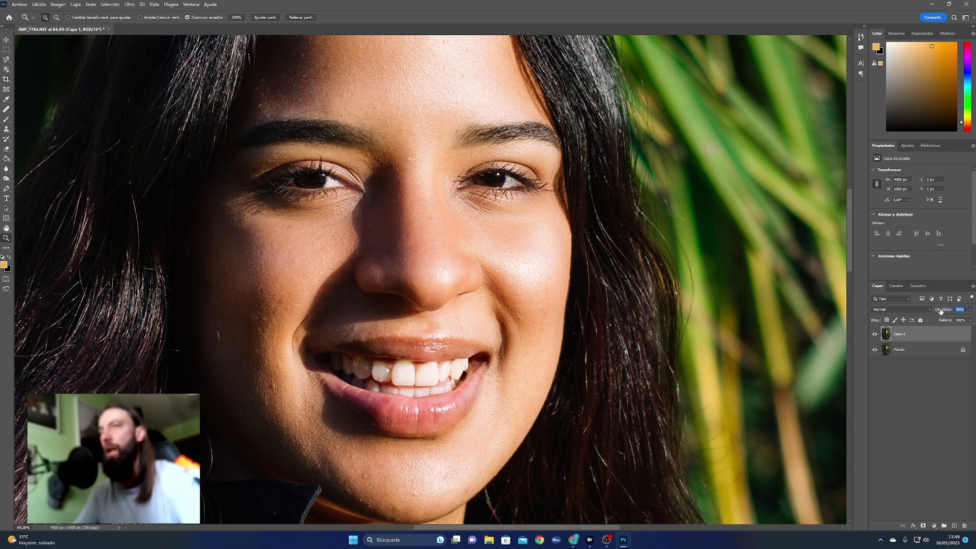
{"action": "left_click_drag", "start_coordinate": [939, 311], "coordinate": [937, 311]}
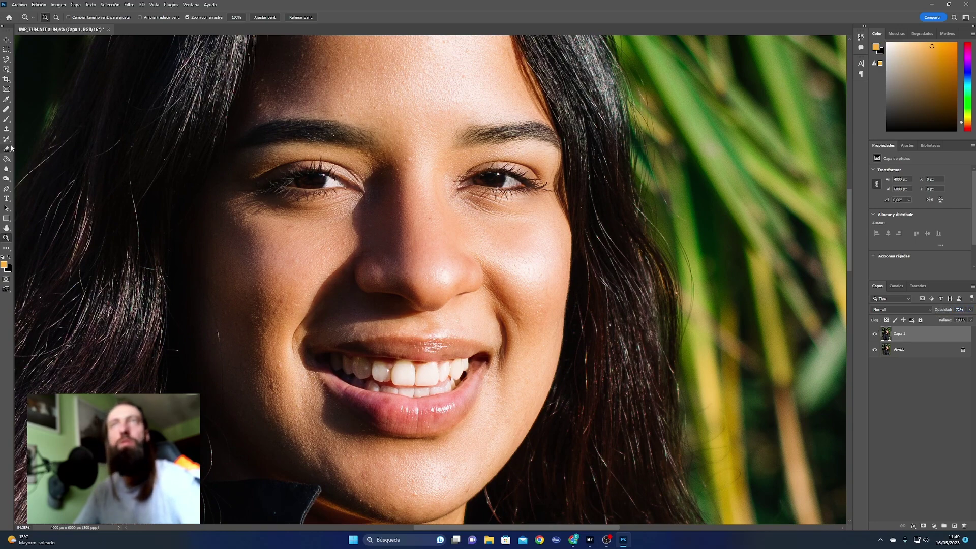
Heal blemishes around the nose, mouth, forehead and eyes, then zoom out to fit
{"action": "left_click", "coordinate": [6, 109]}
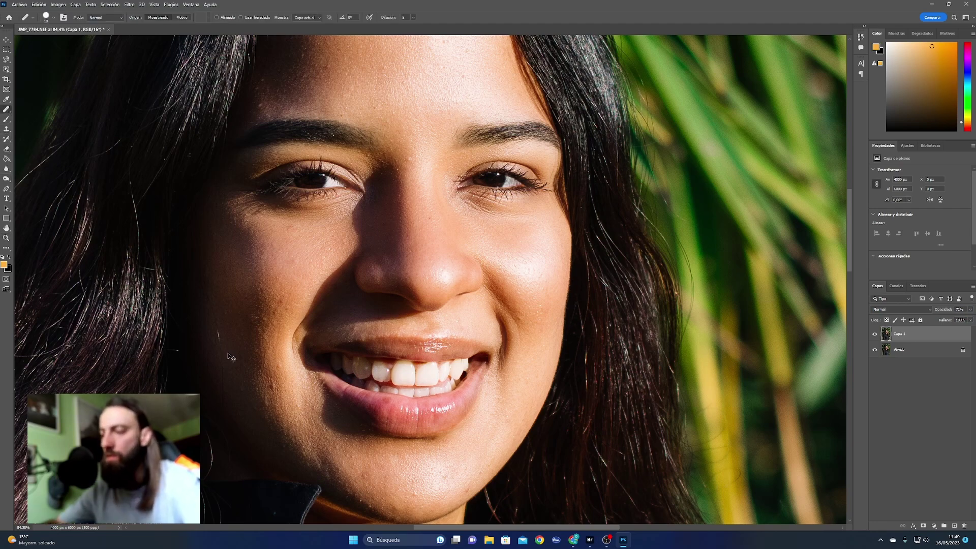
{"action": "key", "text": "ctrl+plus"}
{"action": "key", "text": "ctrl+plus"}
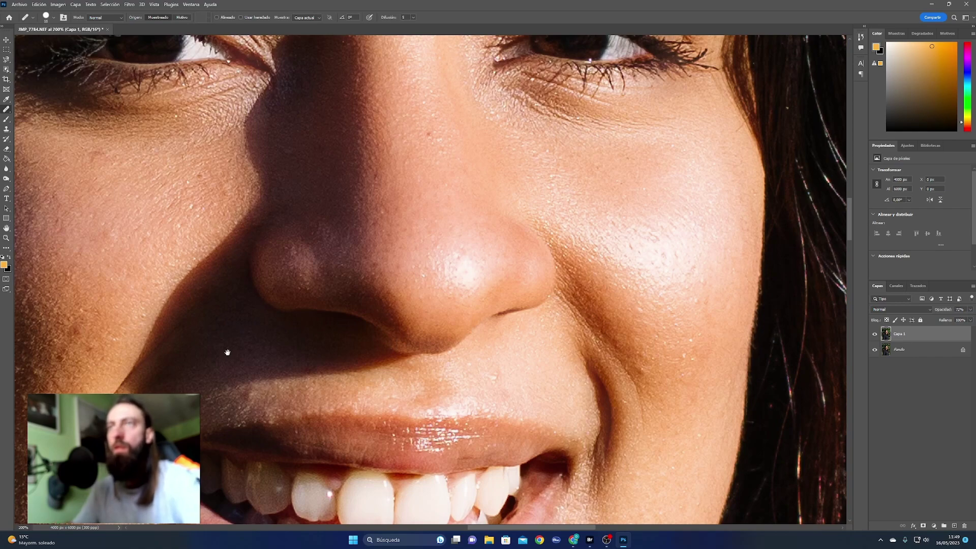
{"action": "mouse_move", "coordinate": [229, 348]}
{"action": "left_mouse_down"}
{"action": "mouse_move", "coordinate": [431, 242]}
{"action": "mouse_move", "coordinate": [446, 219]}
{"action": "left_mouse_up"}
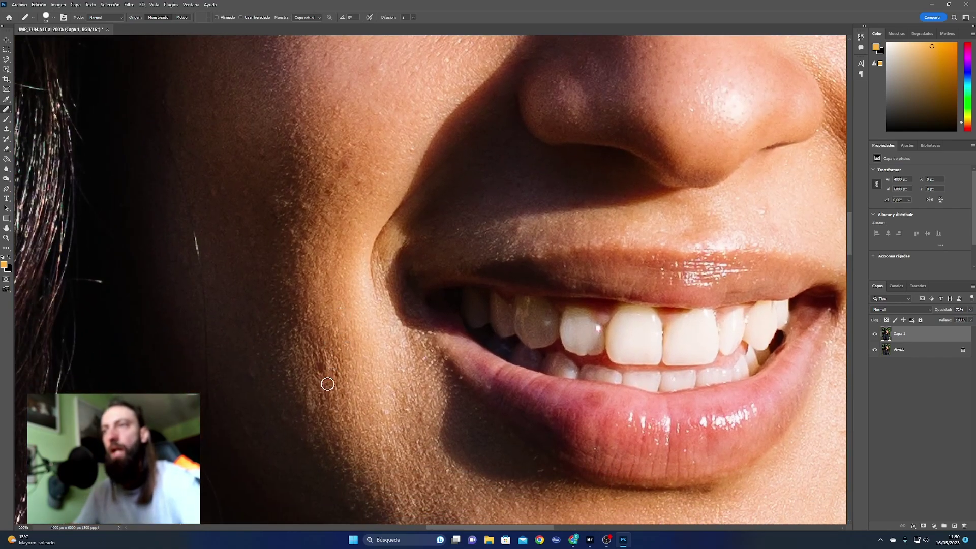
{"action": "left_click_drag", "start_coordinate": [326, 382], "coordinate": [335, 395]}
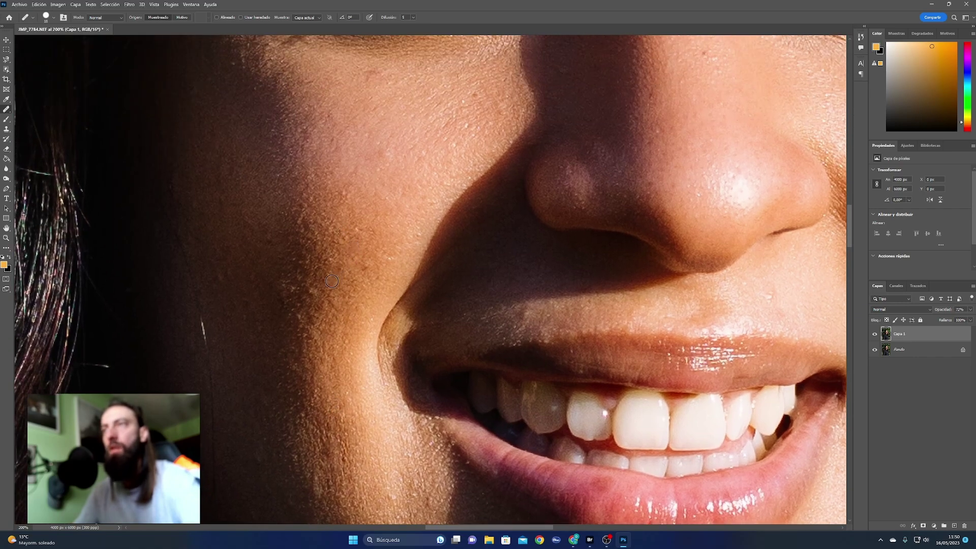
{"action": "mouse_move", "coordinate": [354, 254]}
{"action": "left_mouse_down"}
{"action": "mouse_move", "coordinate": [407, 313]}
{"action": "mouse_move", "coordinate": [421, 255]}
{"action": "left_mouse_up"}
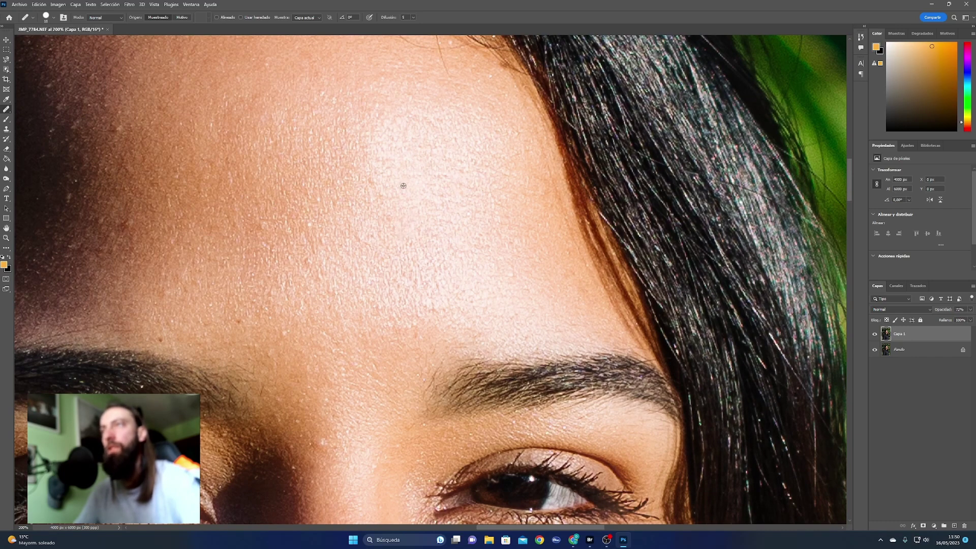
{"action": "left_click_drag", "start_coordinate": [381, 311], "coordinate": [383, 199]}
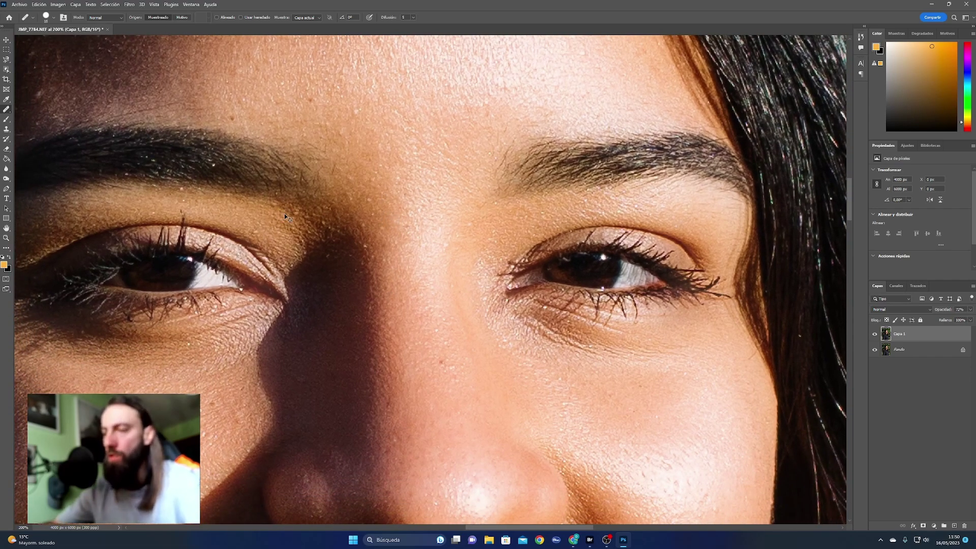
{"action": "key", "text": "ctrl+0"}
{"action": "key", "text": "ctrl+minus"}
{"action": "key", "text": "ctrl+minus"}
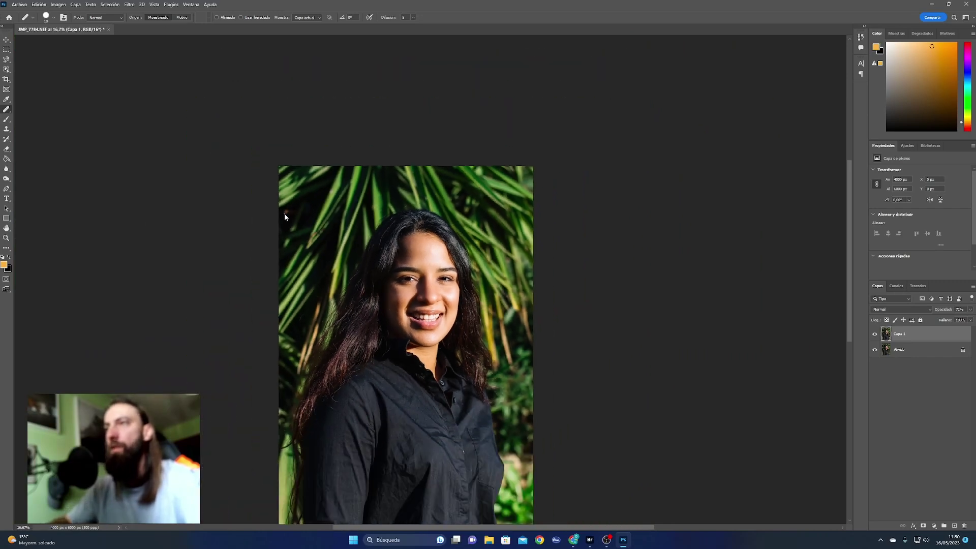
{"action": "mouse_move", "coordinate": [304, 190]}
{"action": "left_mouse_down"}
{"action": "mouse_move", "coordinate": [310, 131]}
{"action": "mouse_move", "coordinate": [322, 247]}
{"action": "left_mouse_up"}
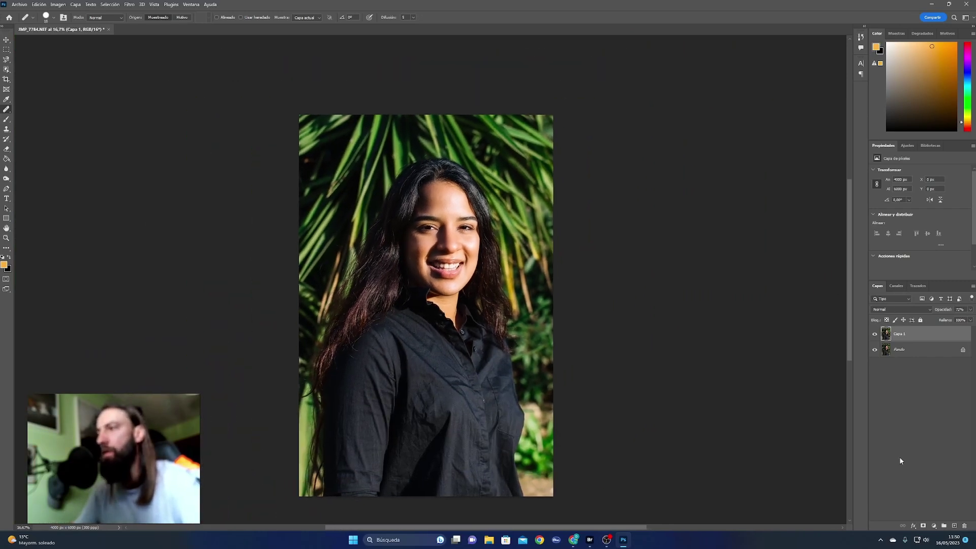
Fill Capa 2 with black, set its blend mode to Trama, and restore orange as foreground
{"action": "left_click", "coordinate": [9, 258]}
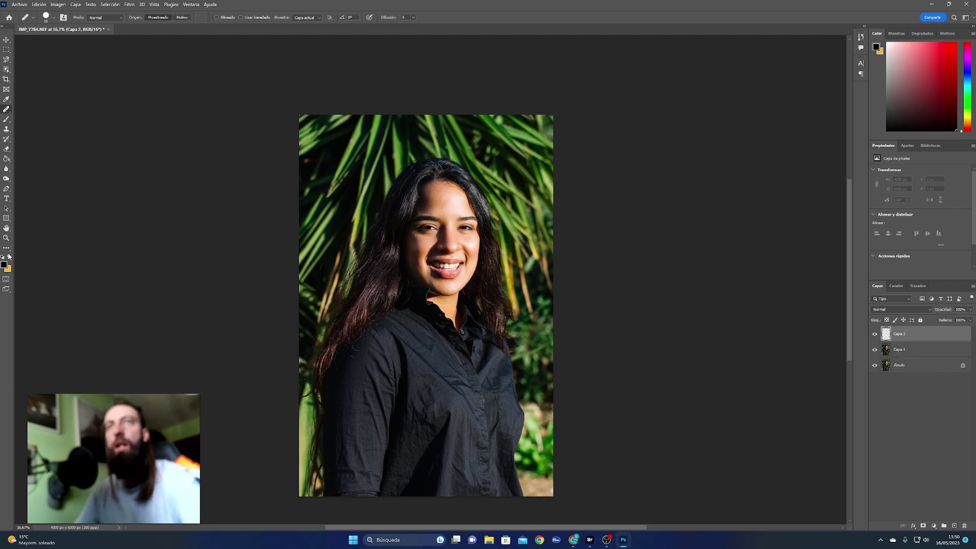
{"action": "left_click", "coordinate": [8, 159]}
{"action": "left_click", "coordinate": [481, 268]}
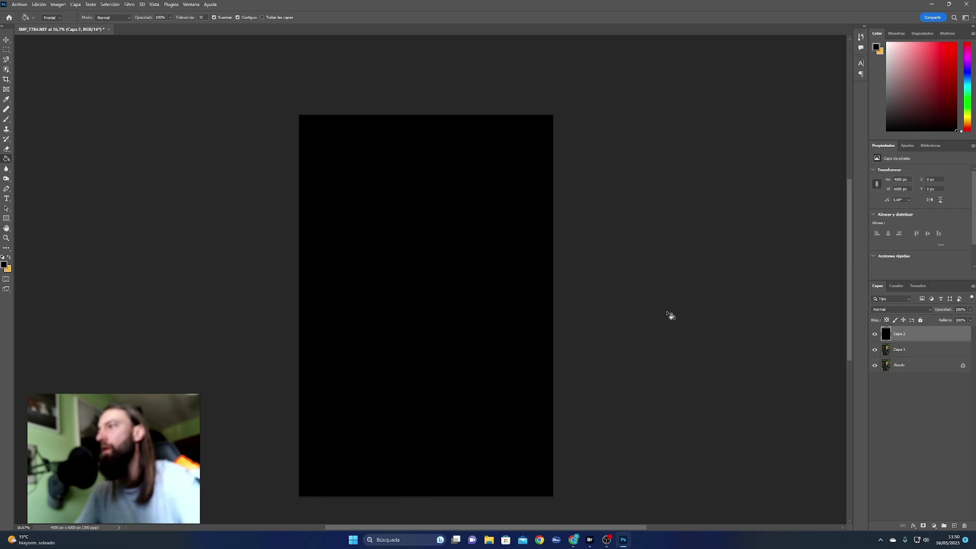
{"action": "left_click", "coordinate": [880, 310]}
{"action": "left_click", "coordinate": [883, 373]}
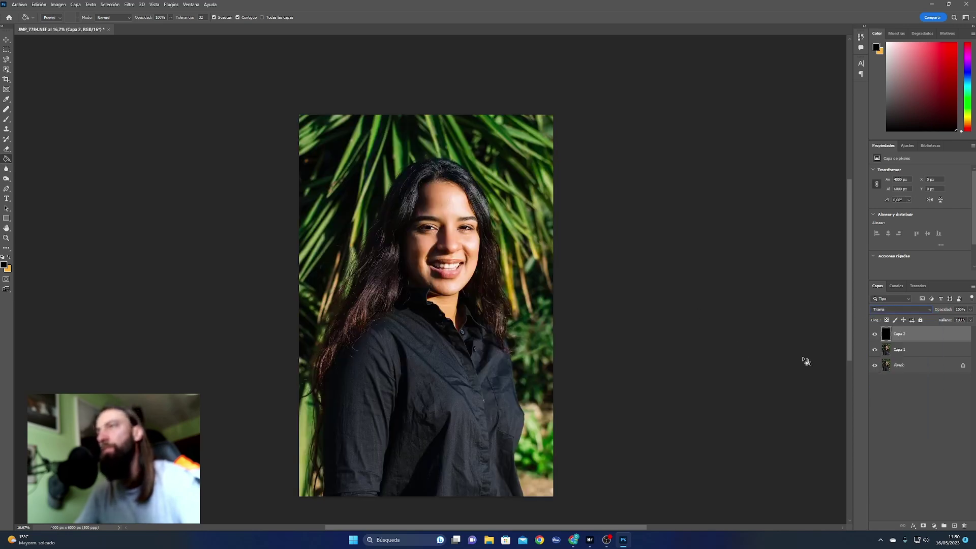
{"action": "left_click", "coordinate": [9, 261]}
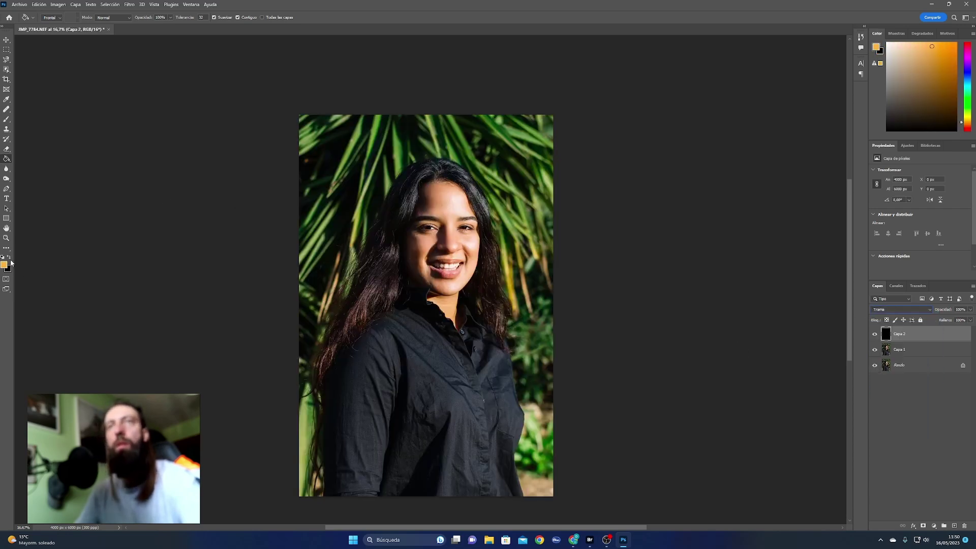
{"action": "left_click", "coordinate": [7, 109]}
Paint a huge soft orange glow across the top of the photo, redoing the first attempt
{"action": "left_click", "coordinate": [7, 119]}
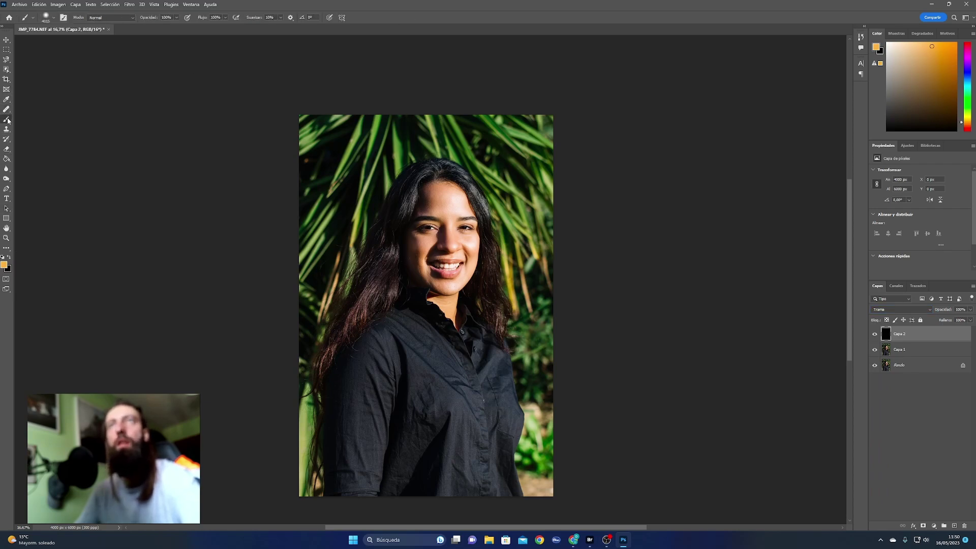
{"action": "left_click", "coordinate": [503, 58]}
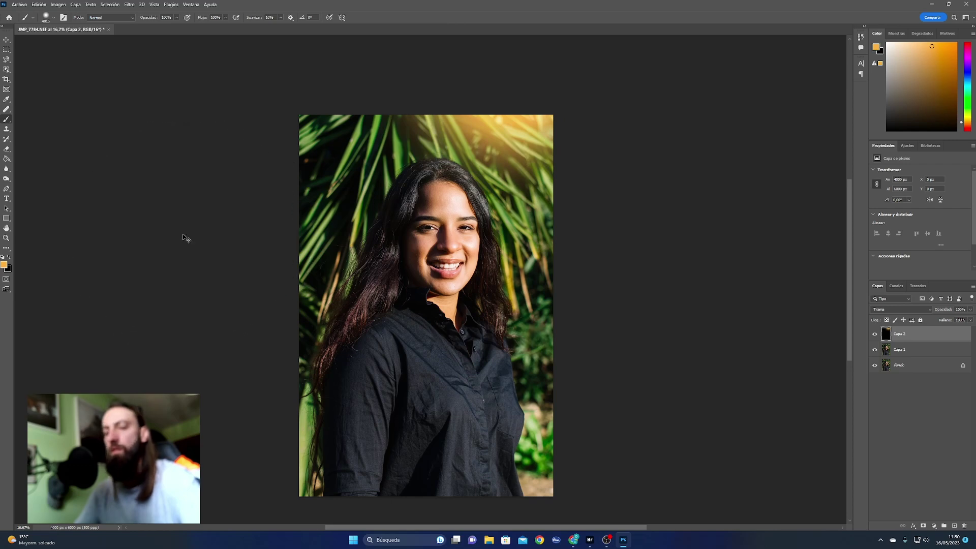
{"action": "key", "text": "ctrl+z"}
{"action": "key", "text": "ctrl+minus"}
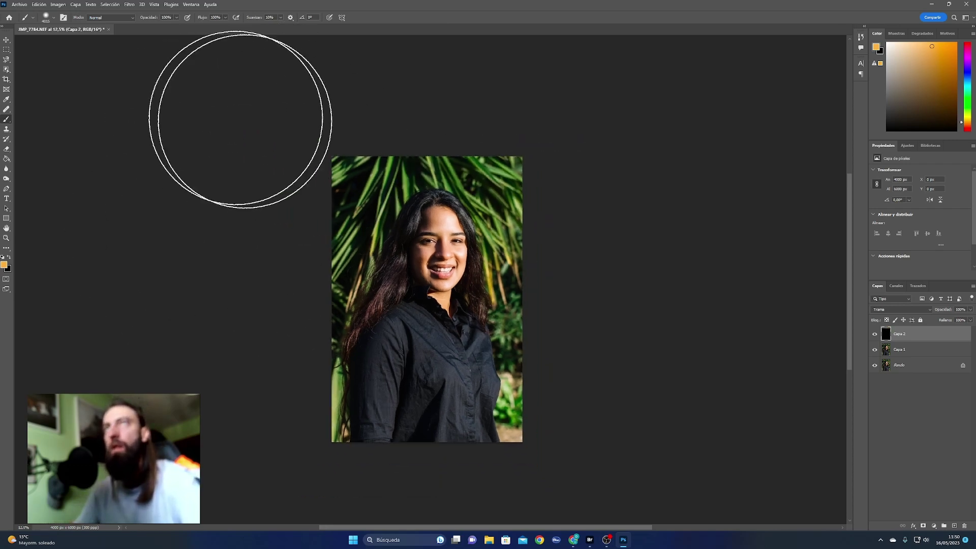
{"action": "left_click", "coordinate": [54, 18]}
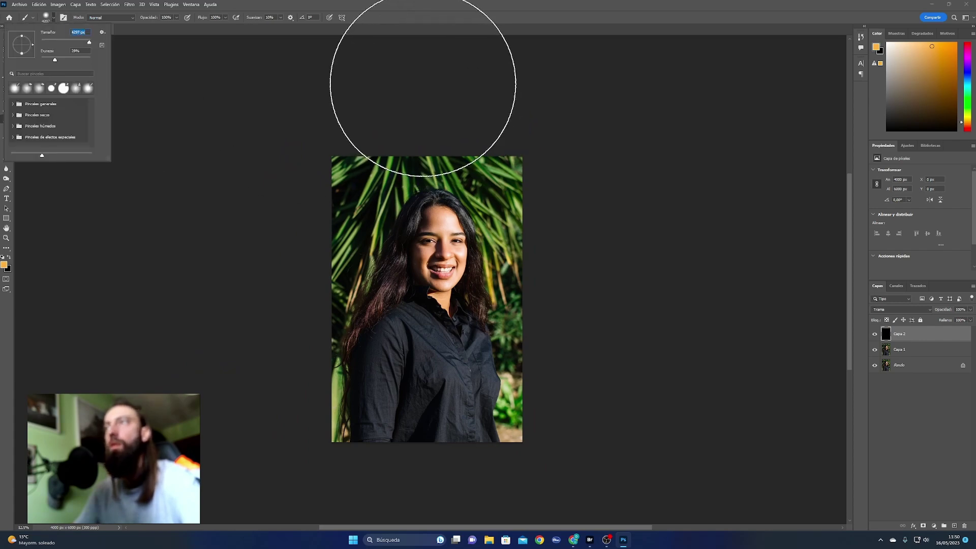
{"action": "left_click", "coordinate": [424, 84]}
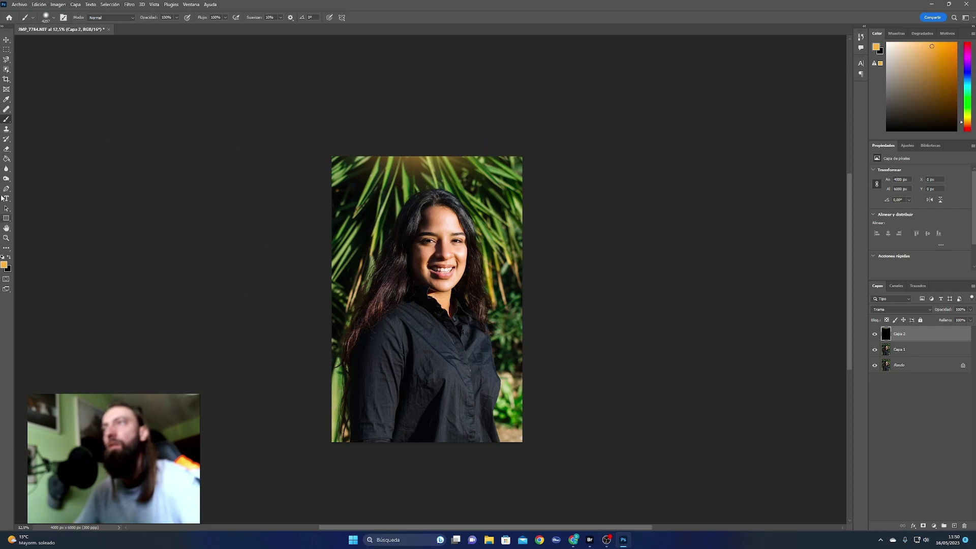
{"action": "left_click", "coordinate": [7, 40]}
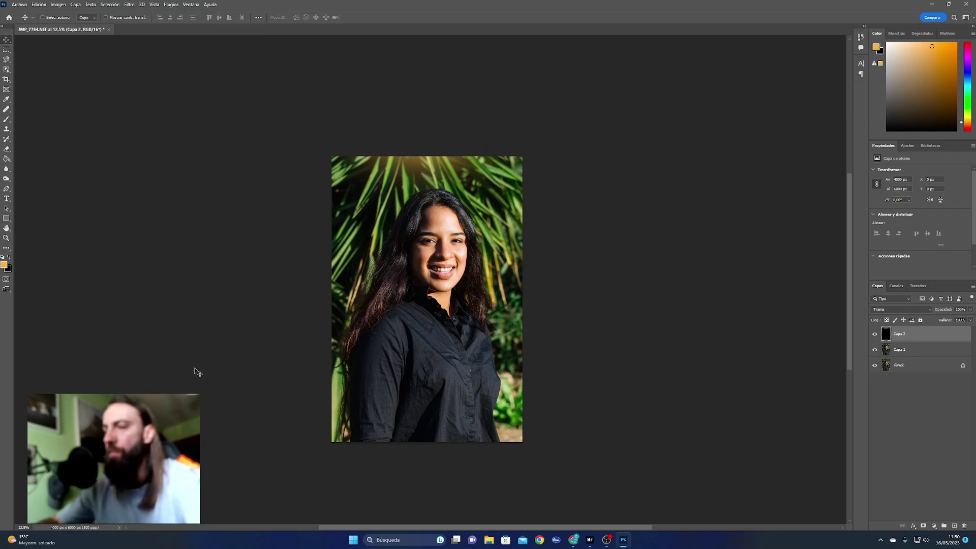
Zoom and recentre the portrait to review the glow, then bring up Save As
{"action": "key", "text": "ctrl+plus"}
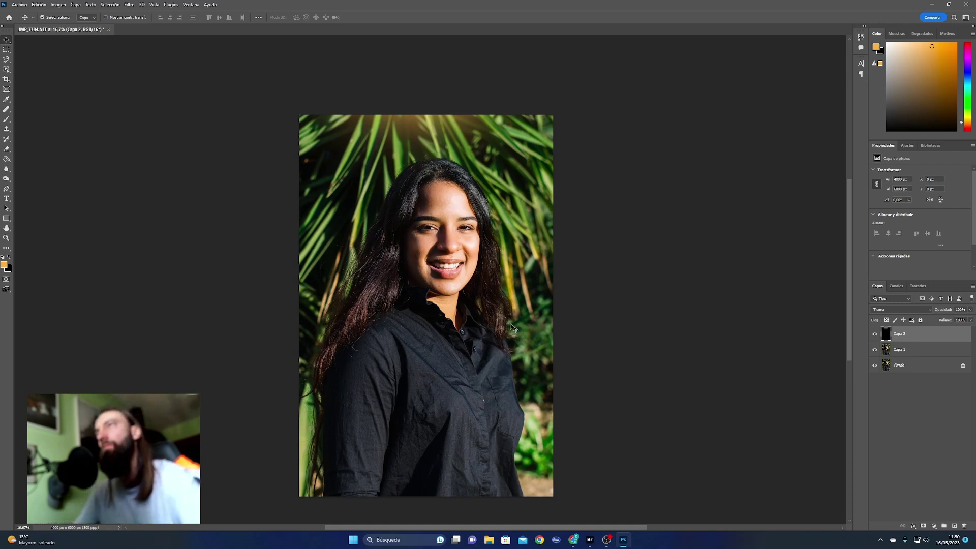
{"action": "left_click", "coordinate": [7, 120]}
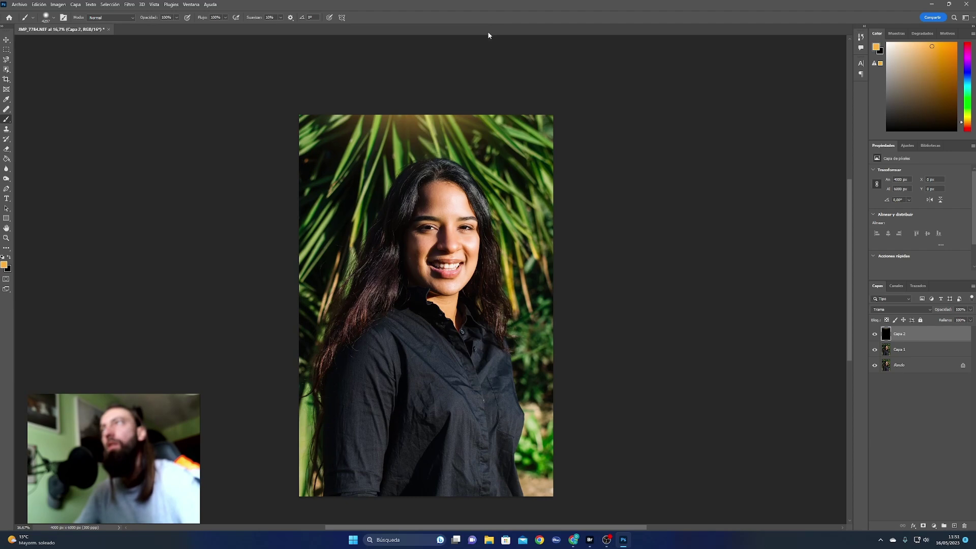
{"action": "key", "text": "ctrl+minus"}
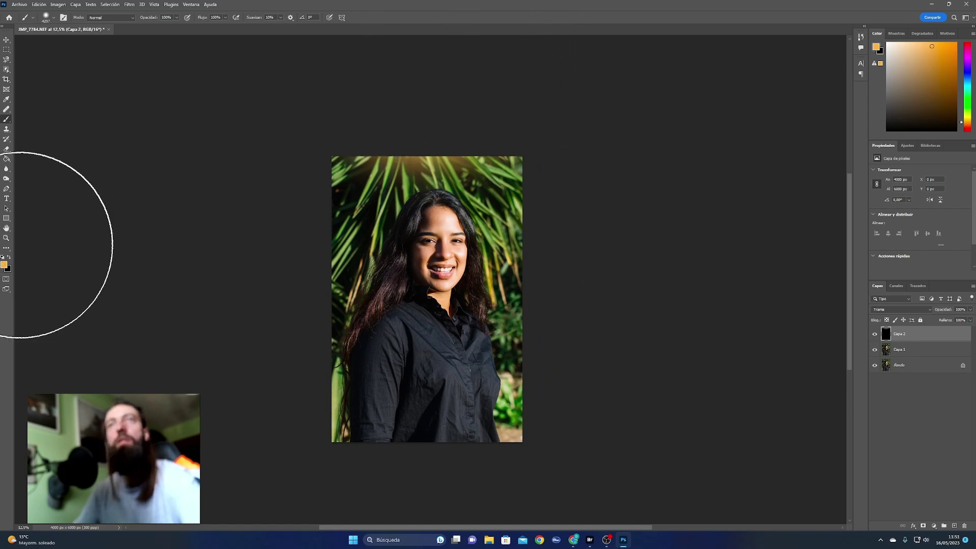
{"action": "left_click", "coordinate": [6, 239]}
{"action": "left_click_drag", "start_coordinate": [368, 210], "coordinate": [407, 211]}
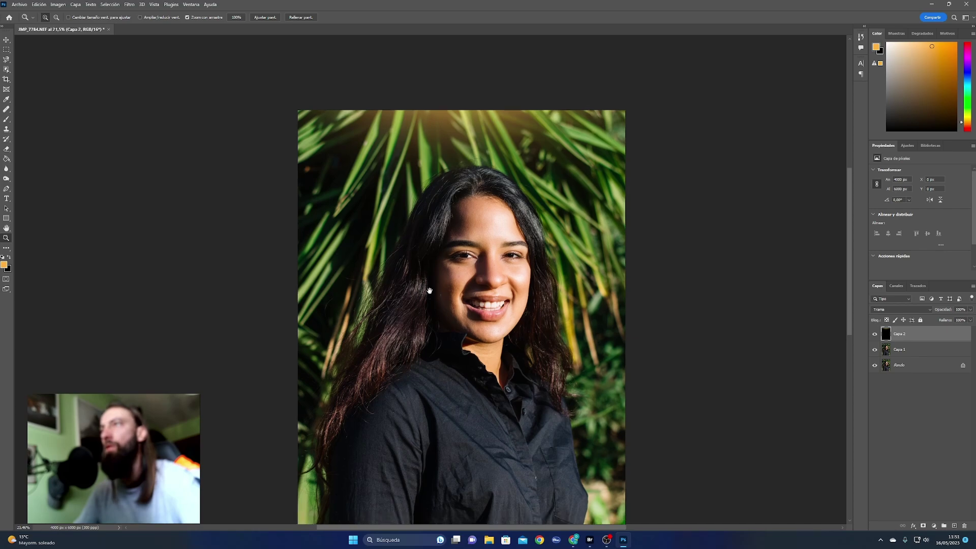
{"action": "left_click_drag", "start_coordinate": [436, 282], "coordinate": [391, 200]}
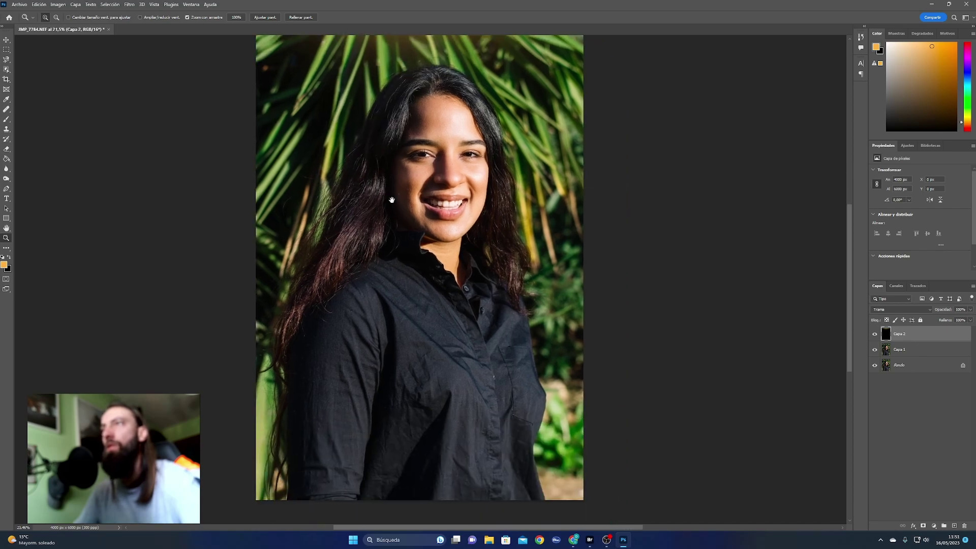
{"action": "key", "text": "ctrl+shift+s"}
Save the portrait as a JPEG copy named JMP_7784 copia, then close the document
{"action": "left_click", "coordinate": [259, 258]}
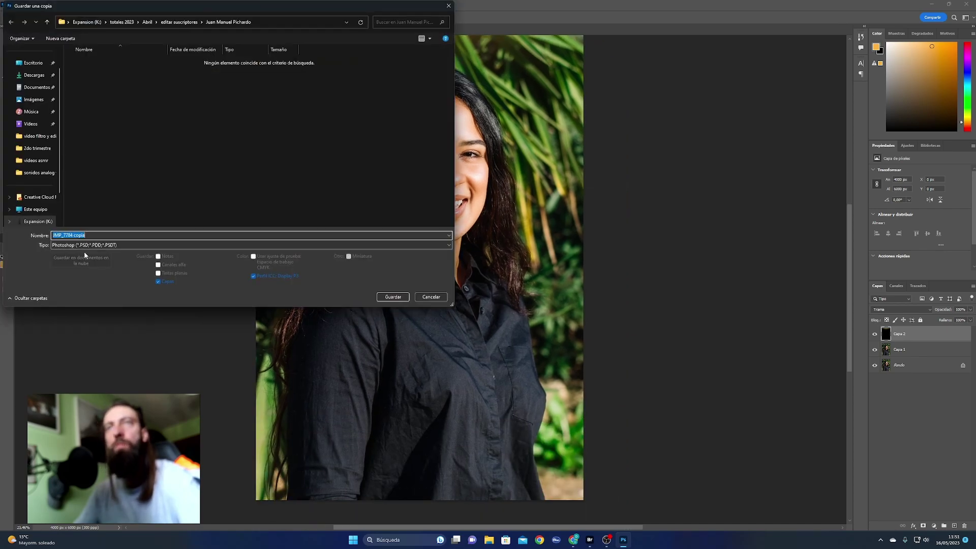
{"action": "left_click", "coordinate": [85, 245]}
{"action": "left_click", "coordinate": [75, 293]}
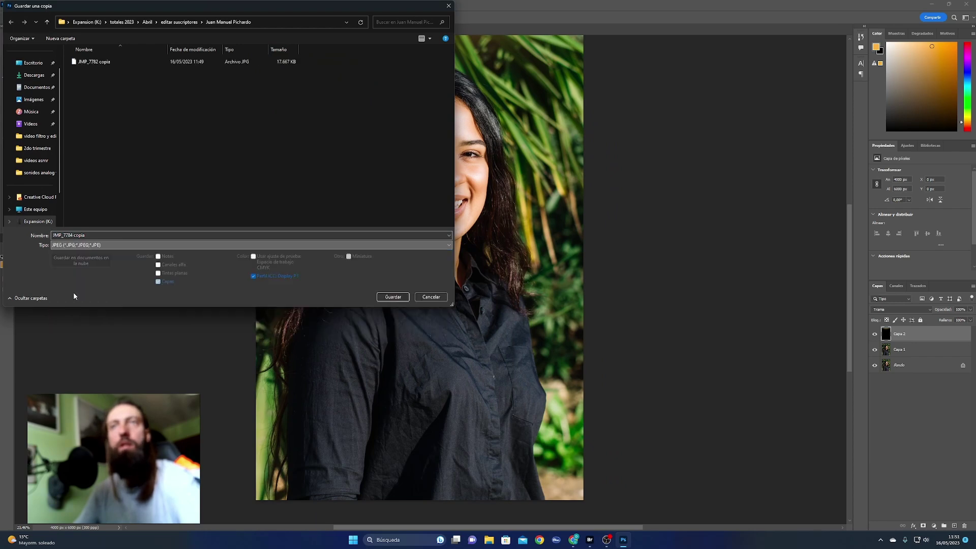
{"action": "left_click", "coordinate": [393, 297]}
{"action": "left_click", "coordinate": [529, 145]}
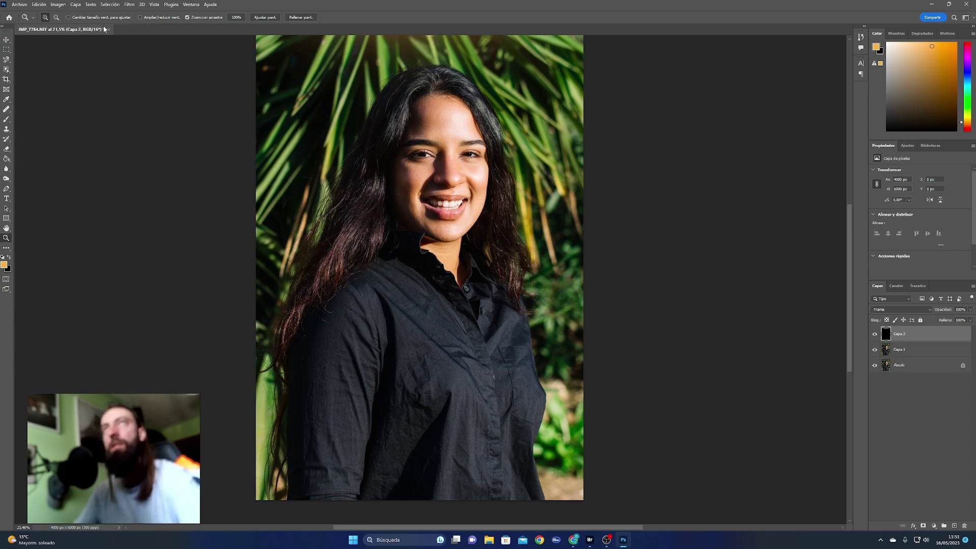
{"action": "left_click", "coordinate": [109, 30]}
Answer the close prompt, then in Bridge preview JMP_7784 copia.jpg and JMP_7784.NEF full screen
{"action": "left_click", "coordinate": [501, 194]}
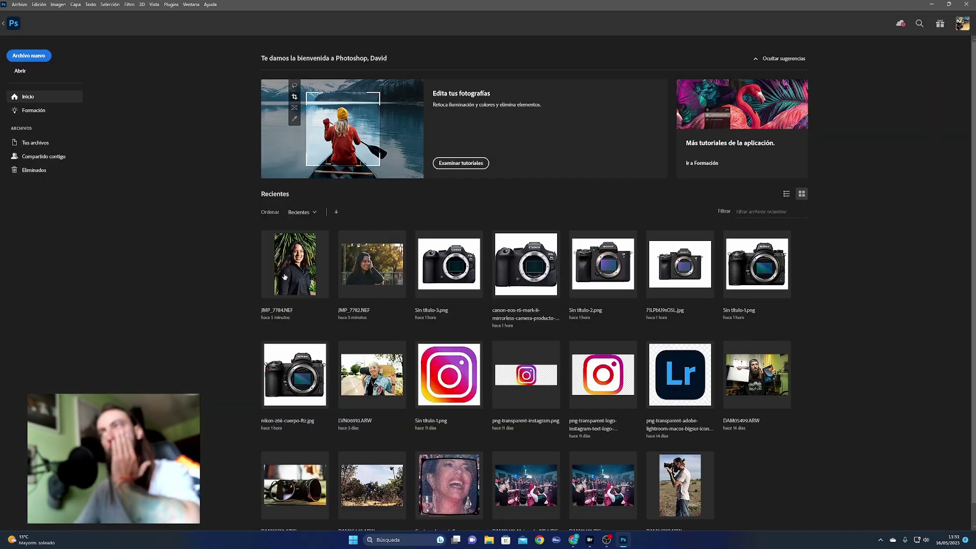
{"action": "key", "text": "alt+Tab"}
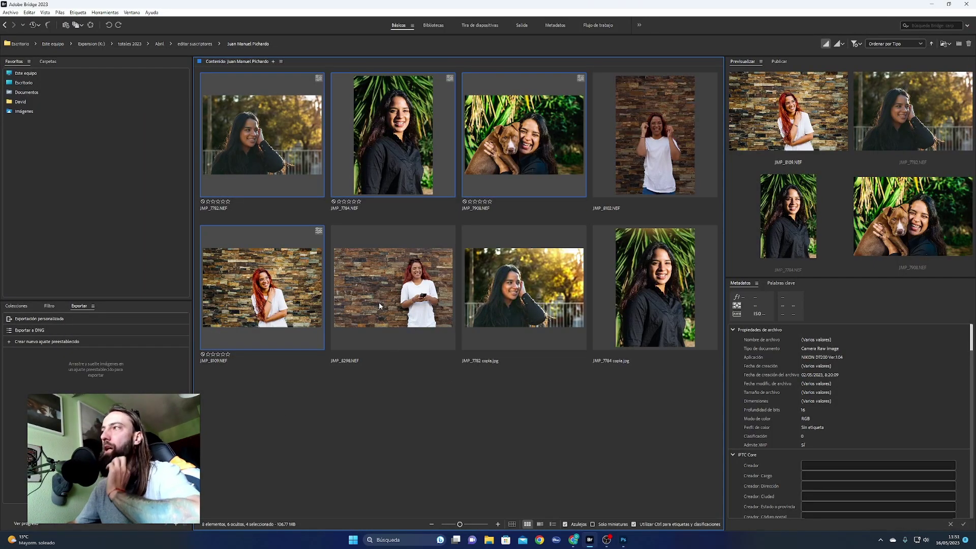
{"action": "left_click", "coordinate": [670, 300]}
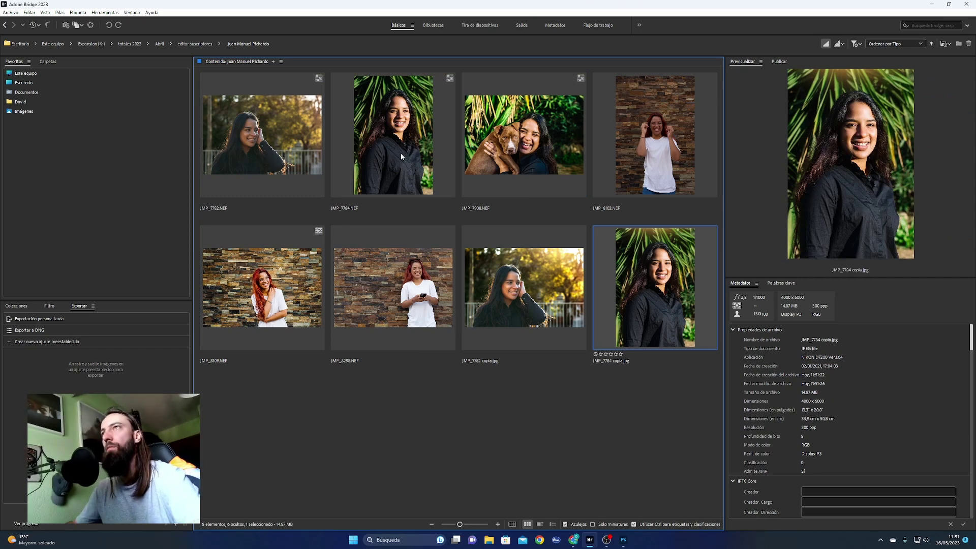
{"action": "left_click", "coordinate": [395, 139], "text": "ctrl"}
{"action": "key", "text": "space"}
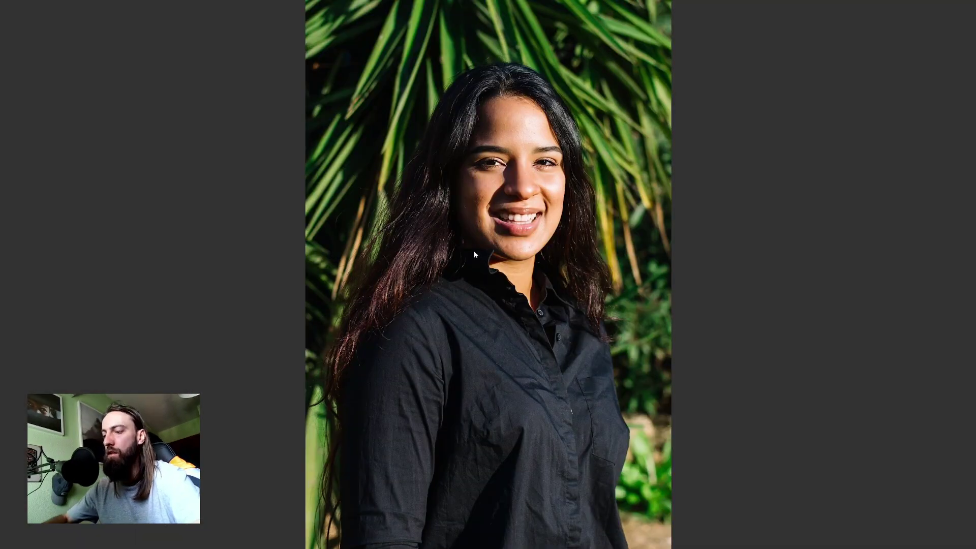
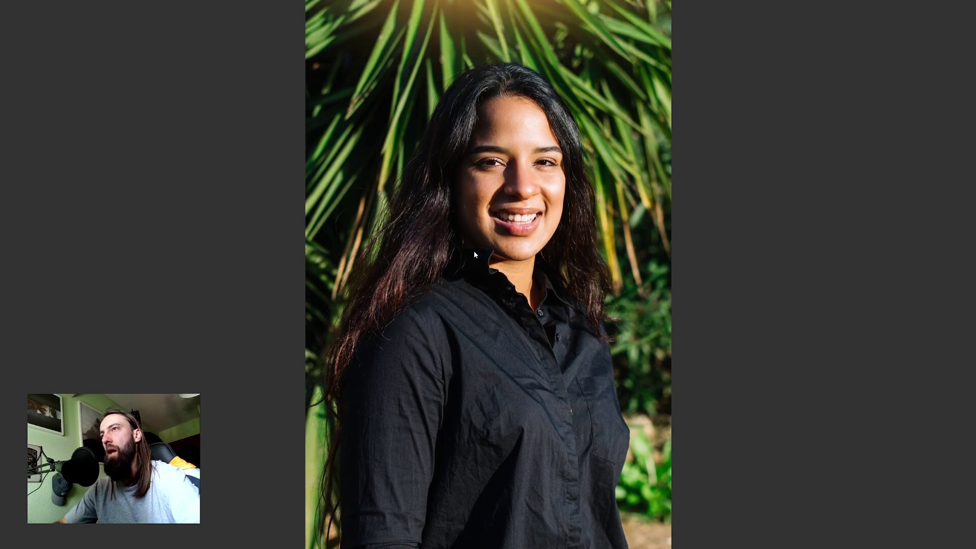
Leave the portrait preview, open the first subscriber's folder and preview the _XPS0300 desert and _XPS8983 camel photos
{"action": "key", "text": "space"}
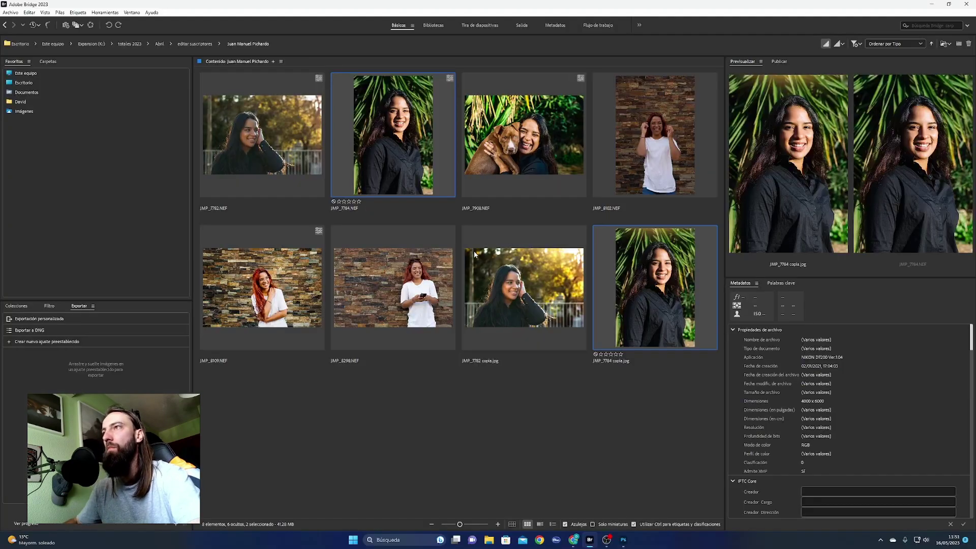
{"action": "key", "text": "Right"}
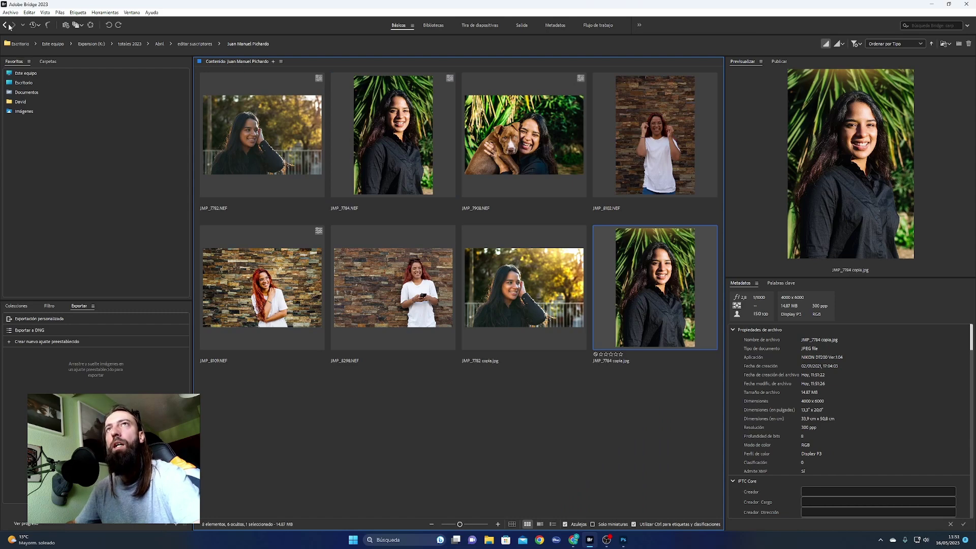
{"action": "left_click", "coordinate": [9, 26]}
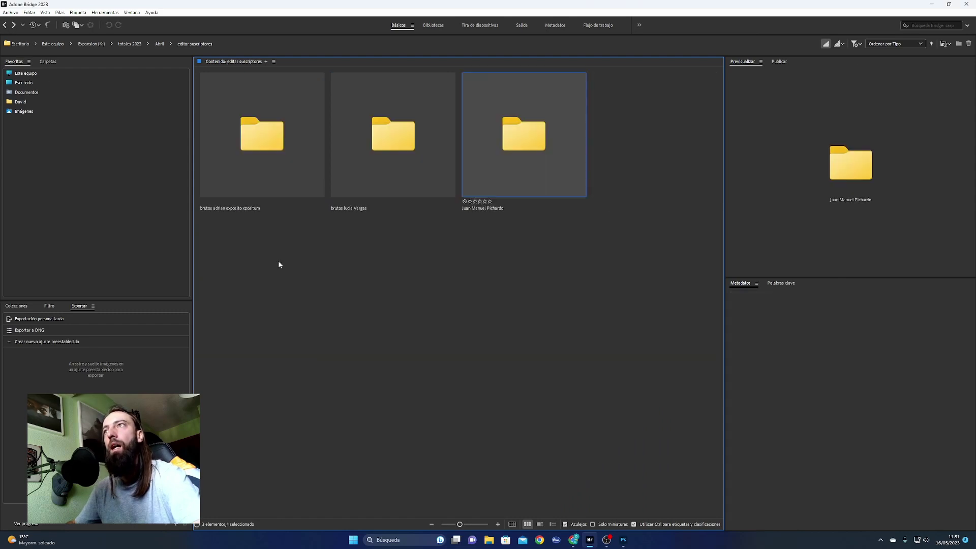
{"action": "double_click", "coordinate": [262, 136]}
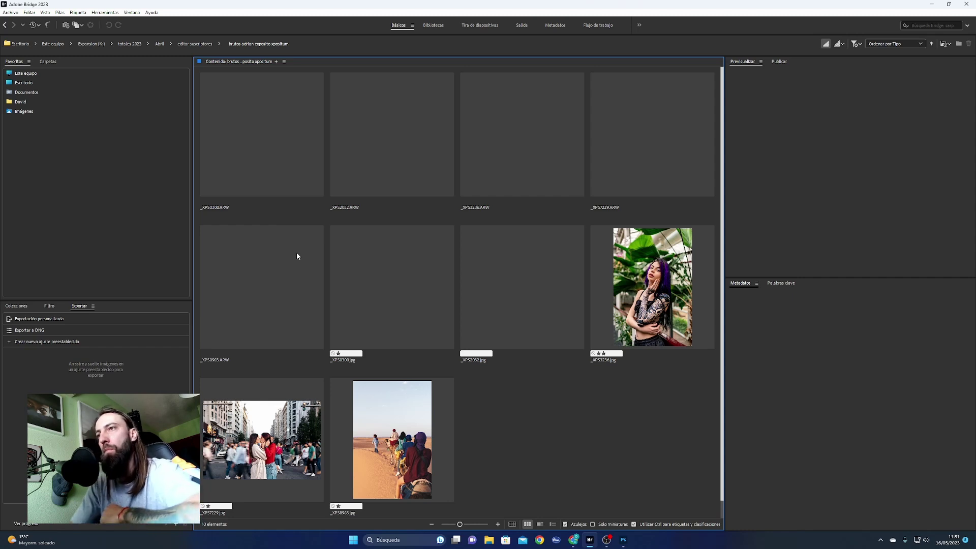
{"action": "left_click", "coordinate": [389, 309]}
{"action": "left_click", "coordinate": [297, 289]}
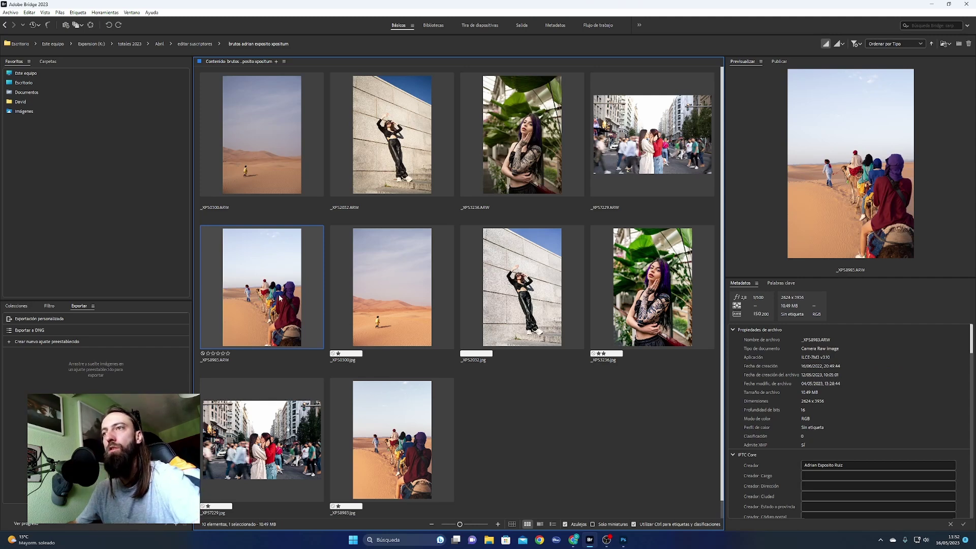
Compare the raw and edited _XPS0300 desert photos side by side in full-screen preview
{"action": "left_click", "coordinate": [406, 301]}
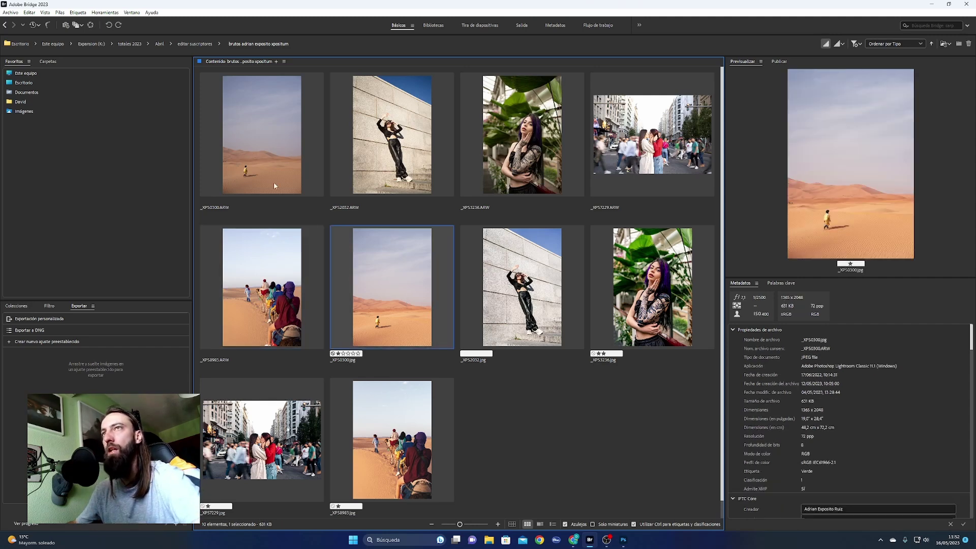
{"action": "key", "text": "space"}
{"action": "scroll", "coordinate": [270, 176], "scroll_direction": "up", "scroll_amount": 2}
{"action": "key", "text": "space"}
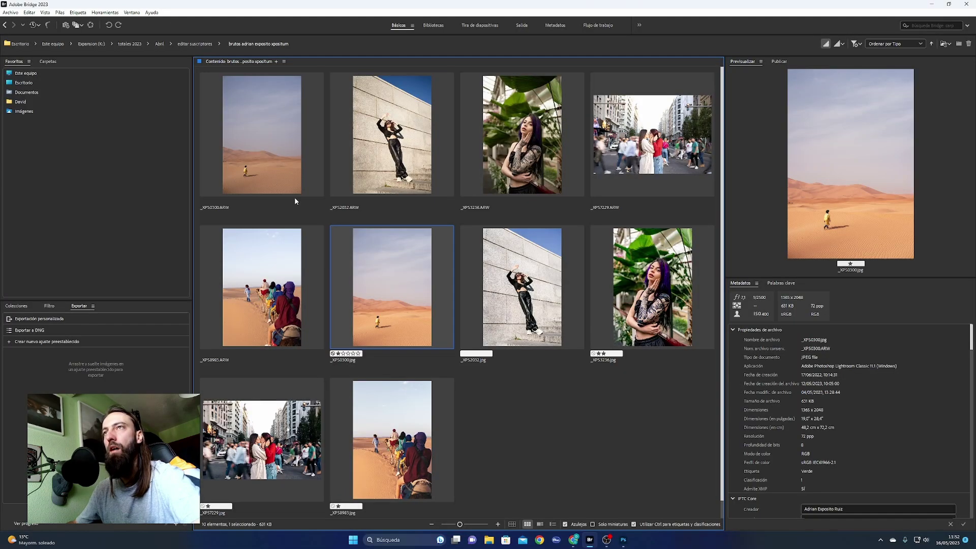
{"action": "left_click", "coordinate": [284, 173], "text": "ctrl"}
{"action": "key", "text": "space"}
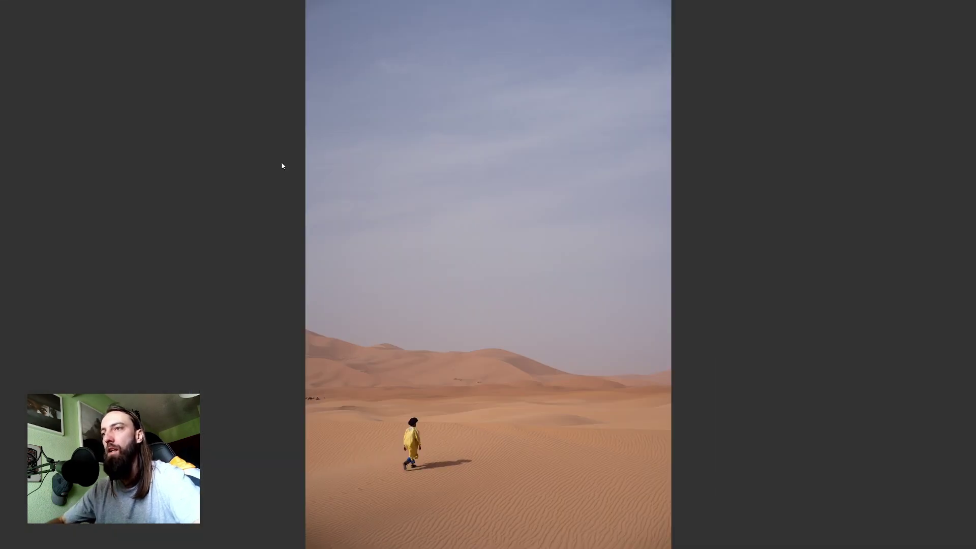
{"action": "key", "text": "Right"}
{"action": "key", "text": "Right"}
{"action": "key", "text": "Right"}
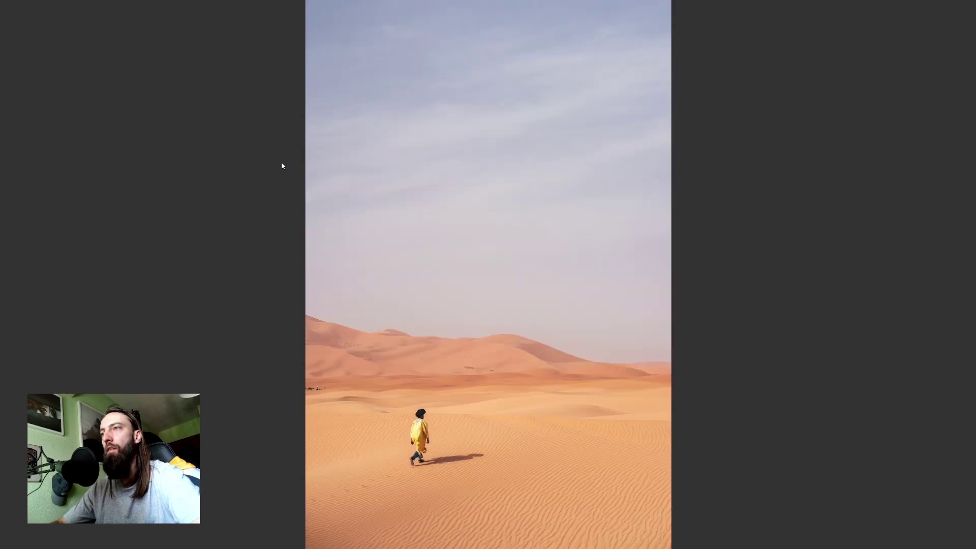
{"action": "key", "text": "Right"}
{"action": "key", "text": "space"}
{"action": "left_click", "coordinate": [365, 250]}
{"action": "key", "text": "Right"}
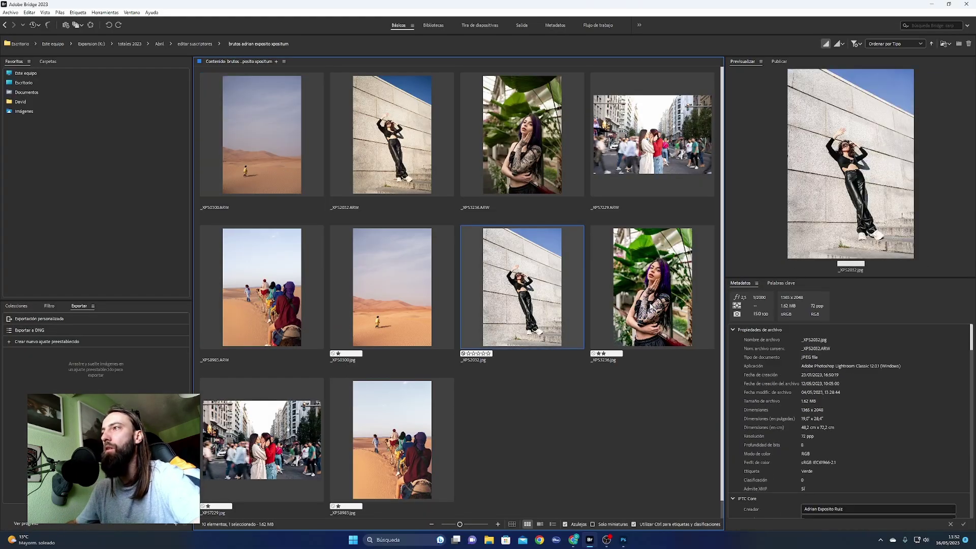
{"action": "key", "text": "Right"}
Preview the _XPS3236.ARW greenhouse portrait, then select all five ARW raws and open their context menu
{"action": "left_click", "coordinate": [498, 145]}
{"action": "key", "text": "space"}
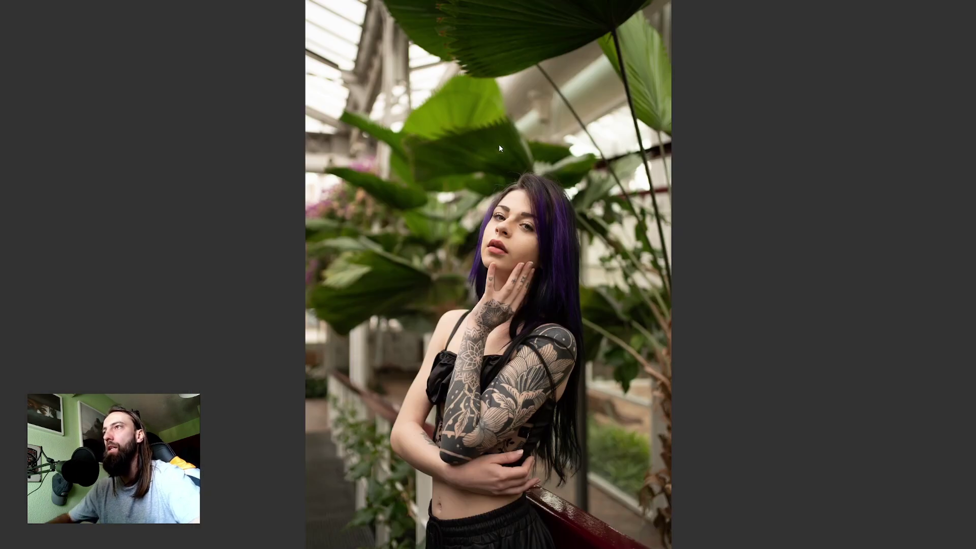
{"action": "key", "text": "space"}
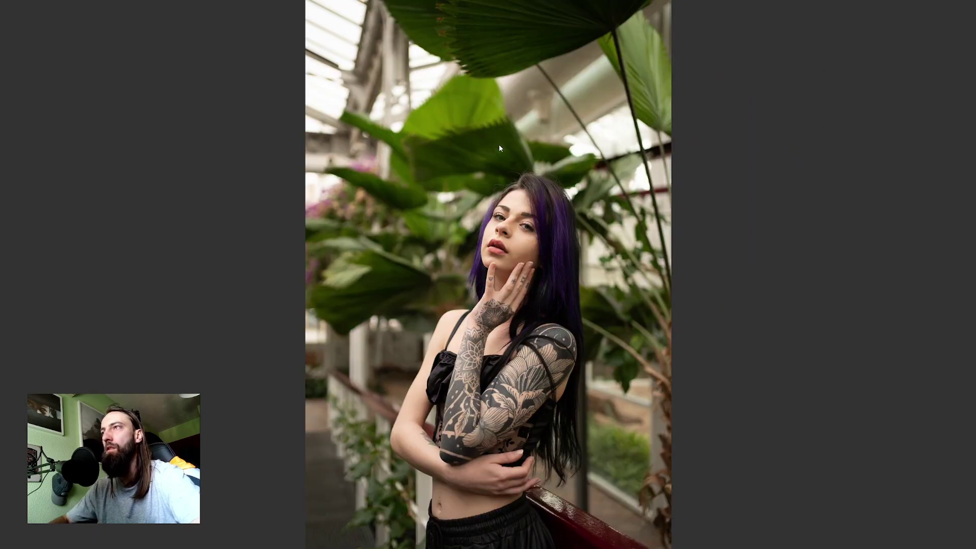
{"action": "left_click", "coordinate": [312, 166]}
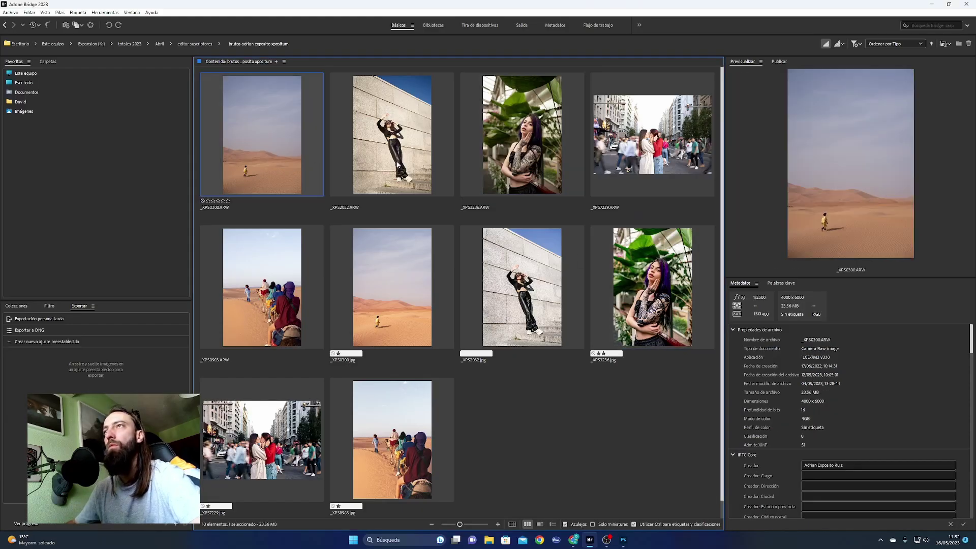
{"action": "key", "text": "shift+Right"}
{"action": "key", "text": "shift+Right"}
{"action": "key", "text": "shift+Right"}
{"action": "key", "text": "shift+Right"}
{"action": "right_click", "coordinate": [275, 308]}
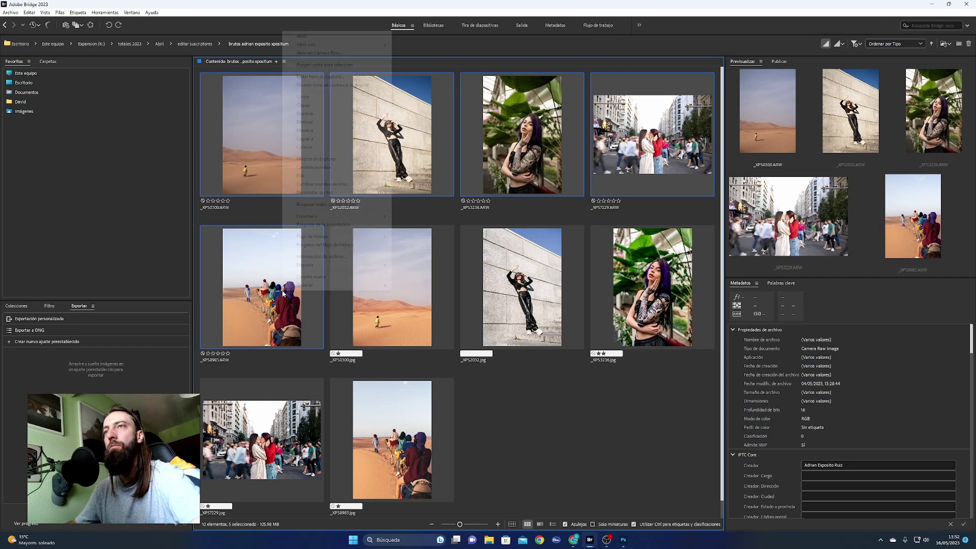
Open the five raws in Camera Raw, inspect the desert walker at 100%, and show the saved presets
{"action": "left_click", "coordinate": [326, 54]}
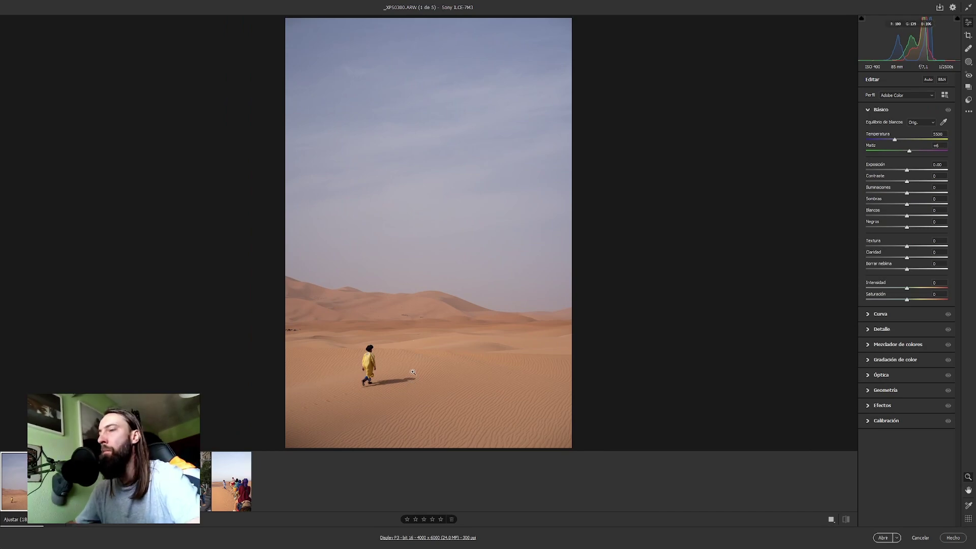
{"action": "left_click", "coordinate": [377, 364]}
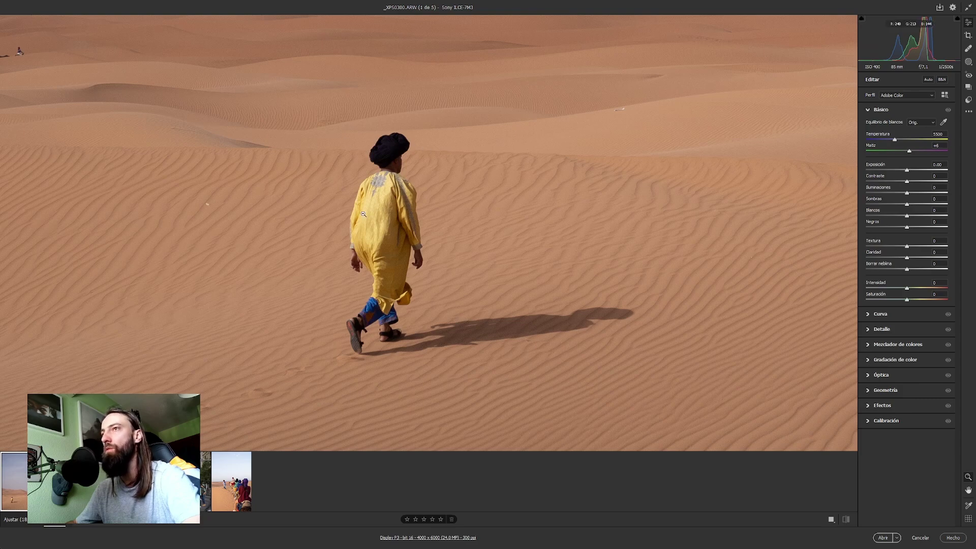
{"action": "left_click", "coordinate": [536, 230]}
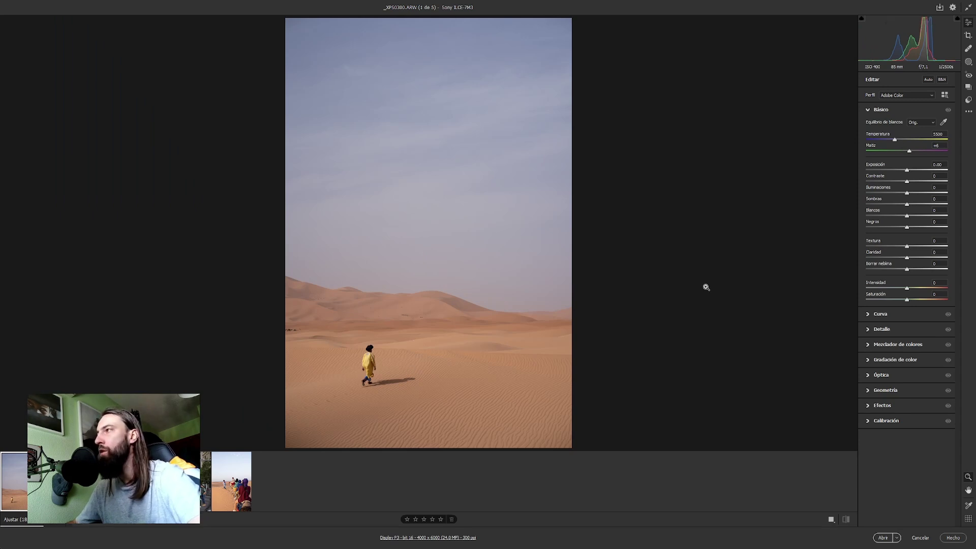
{"action": "left_click", "coordinate": [969, 101]}
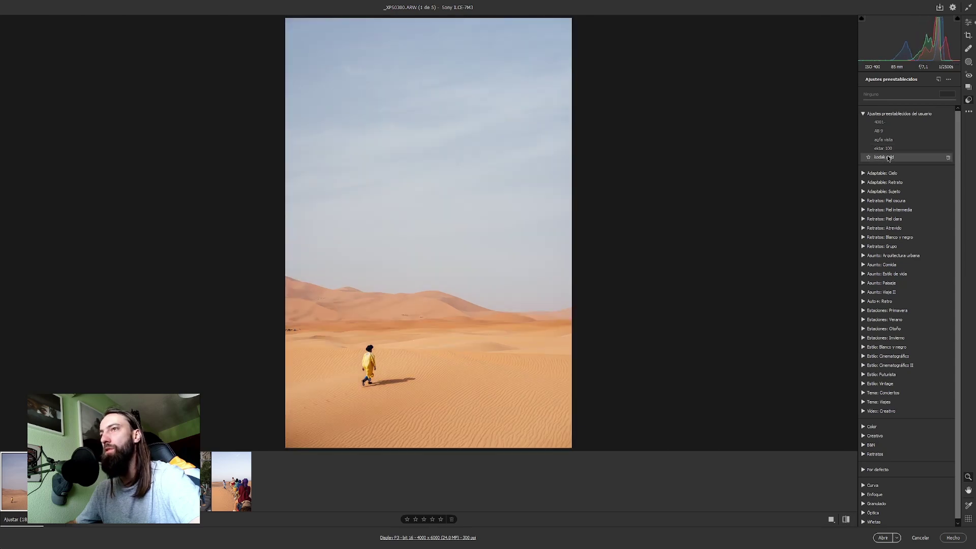
Apply the ektar 100 preset, then set Basic contrast to about +23 and clarity to +43
{"action": "left_click", "coordinate": [887, 149]}
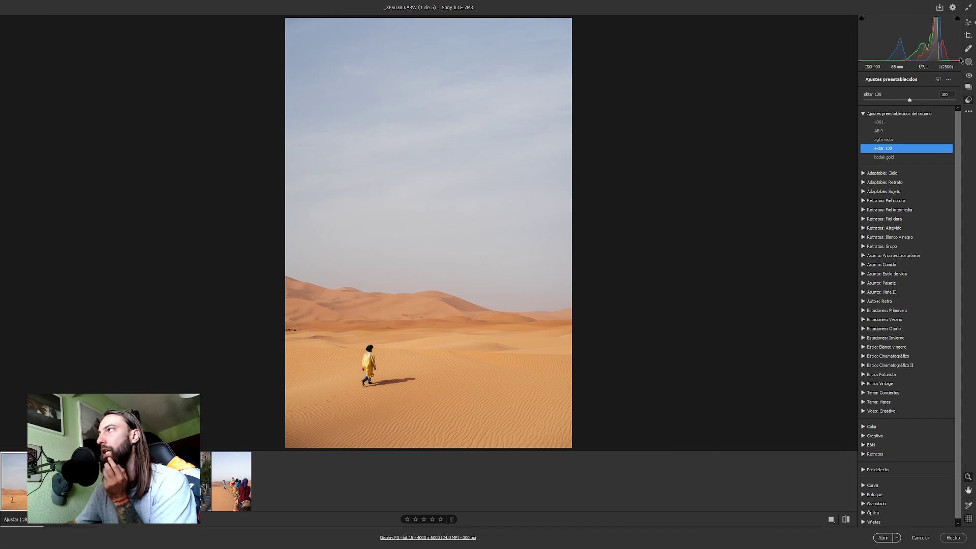
{"action": "key", "text": "e"}
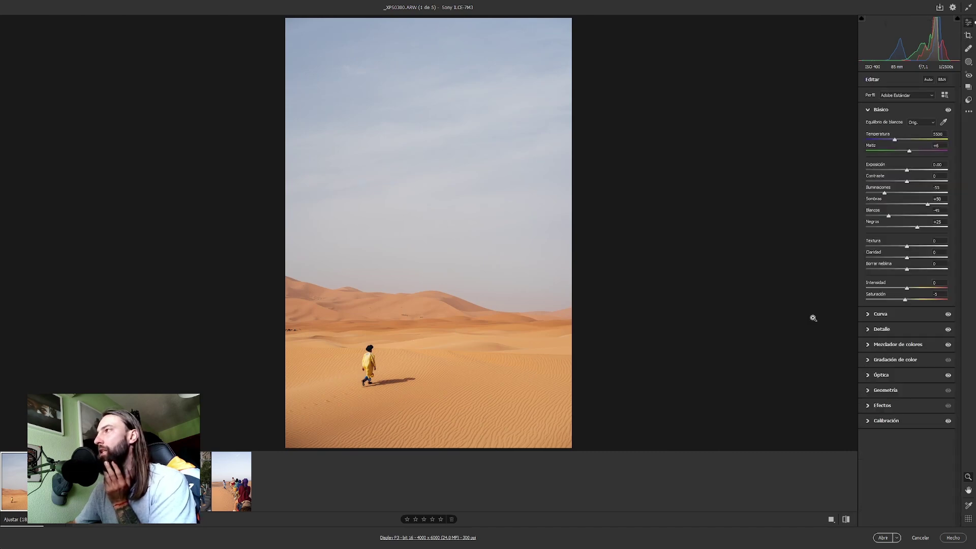
{"action": "left_click", "coordinate": [920, 182]}
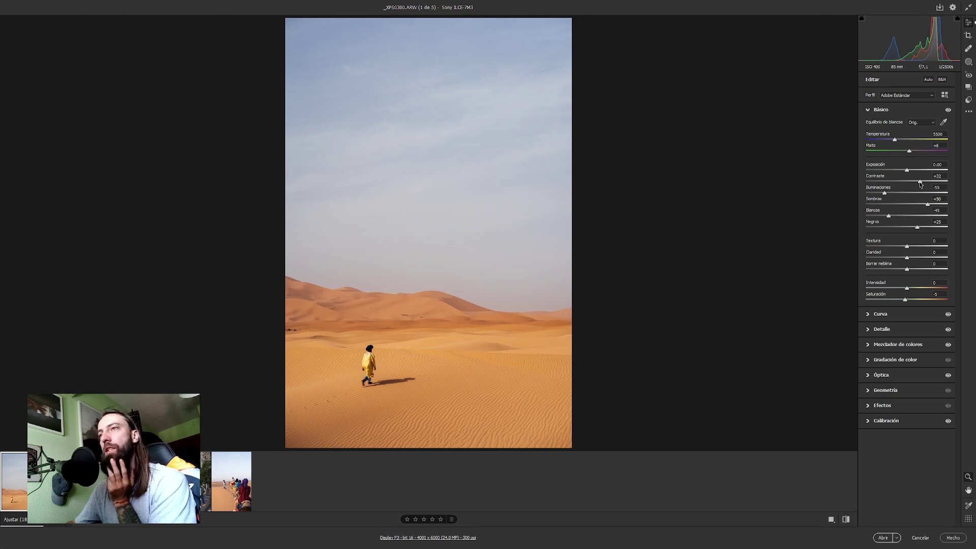
{"action": "left_click_drag", "start_coordinate": [919, 181], "coordinate": [914, 182]}
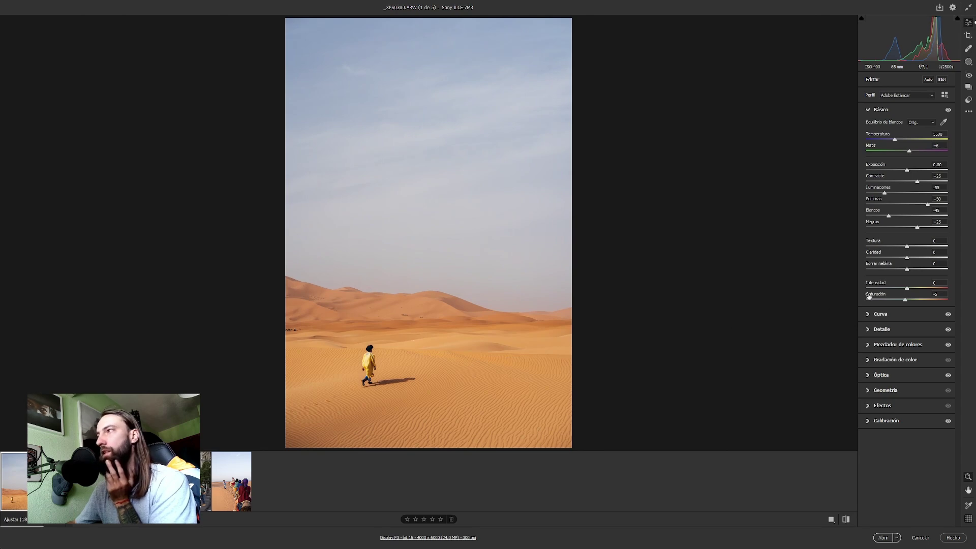
{"action": "left_click", "coordinate": [917, 258]}
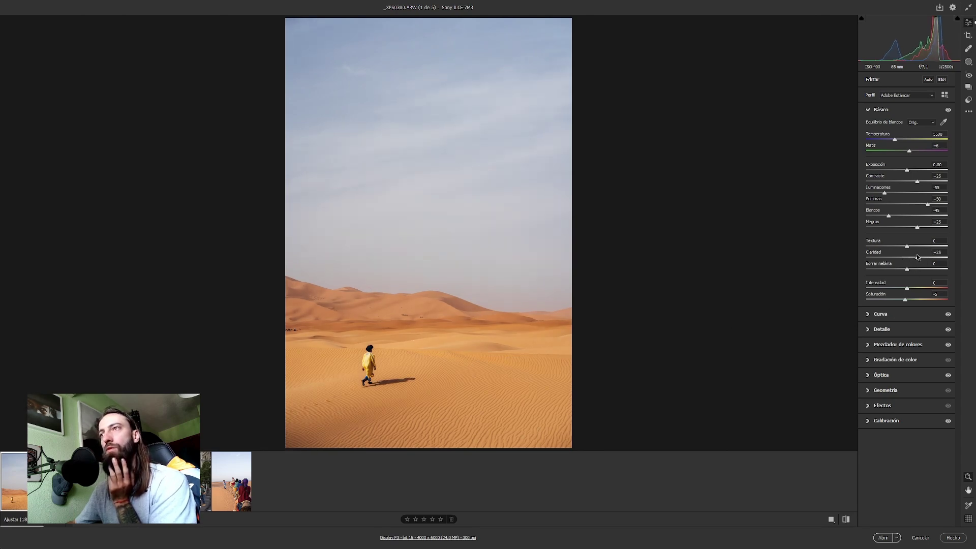
{"action": "left_click_drag", "start_coordinate": [909, 257], "coordinate": [924, 257]}
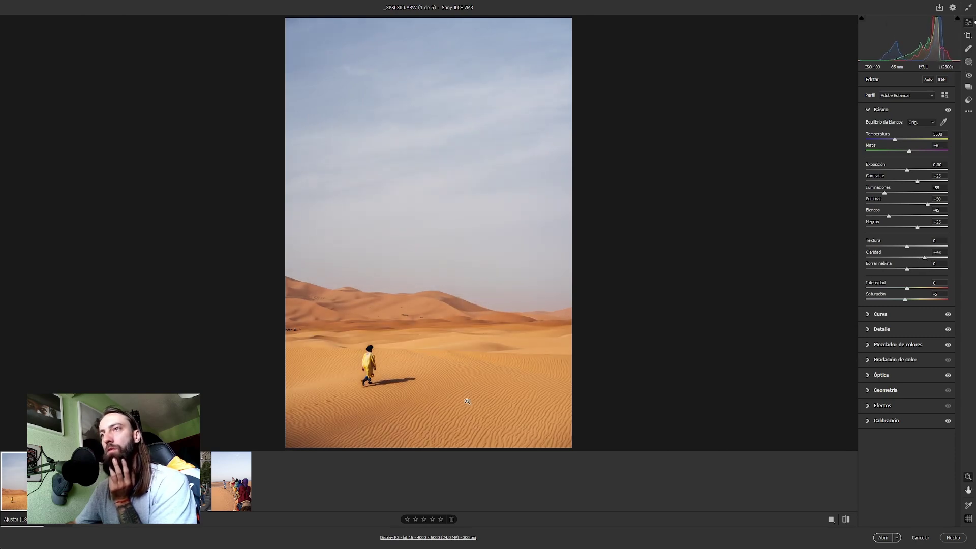
{"action": "left_click", "coordinate": [367, 388]}
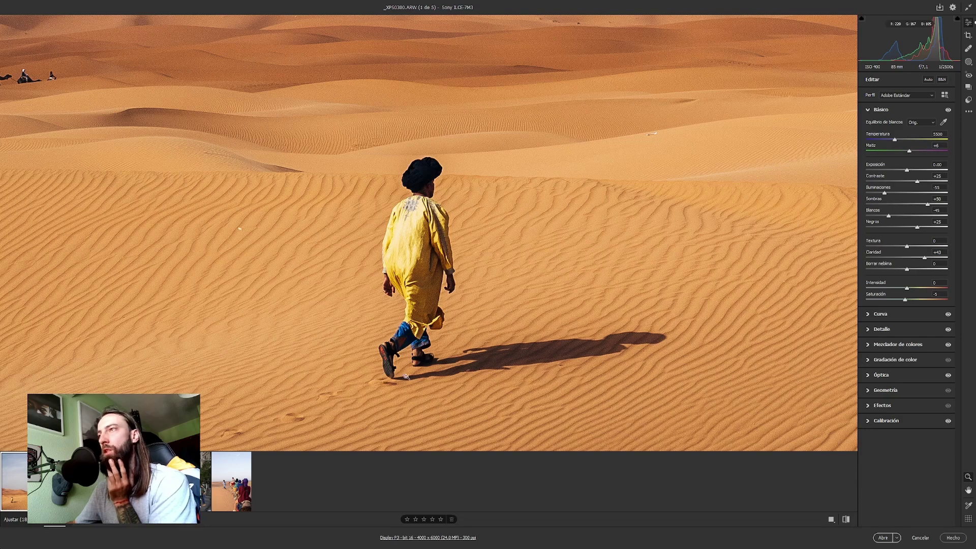
{"action": "left_click", "coordinate": [895, 329]}
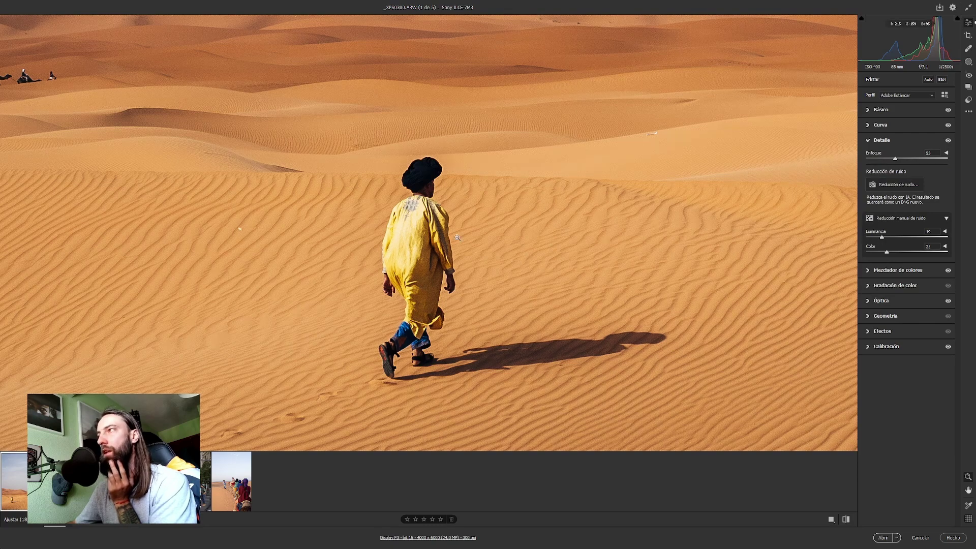
{"action": "left_click", "coordinate": [441, 239]}
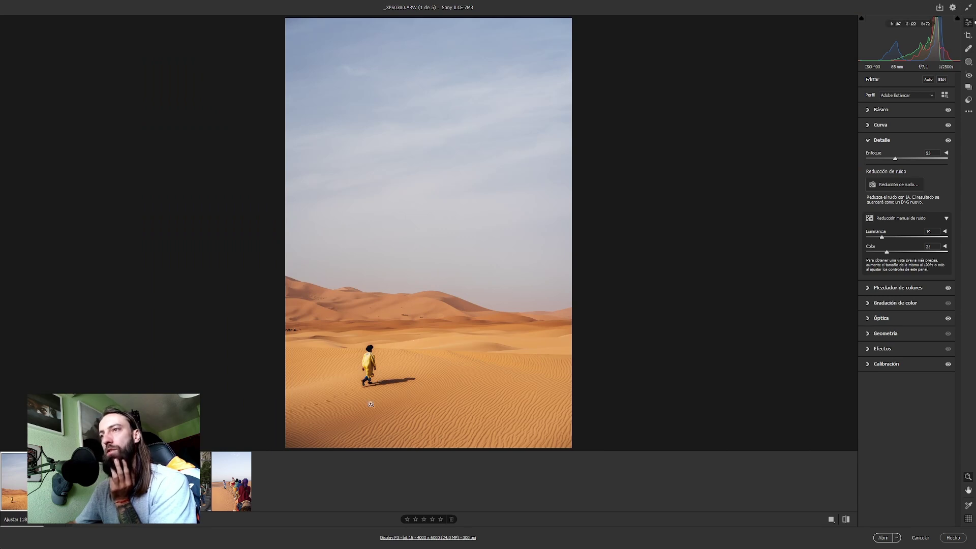
{"action": "left_click", "coordinate": [882, 111]}
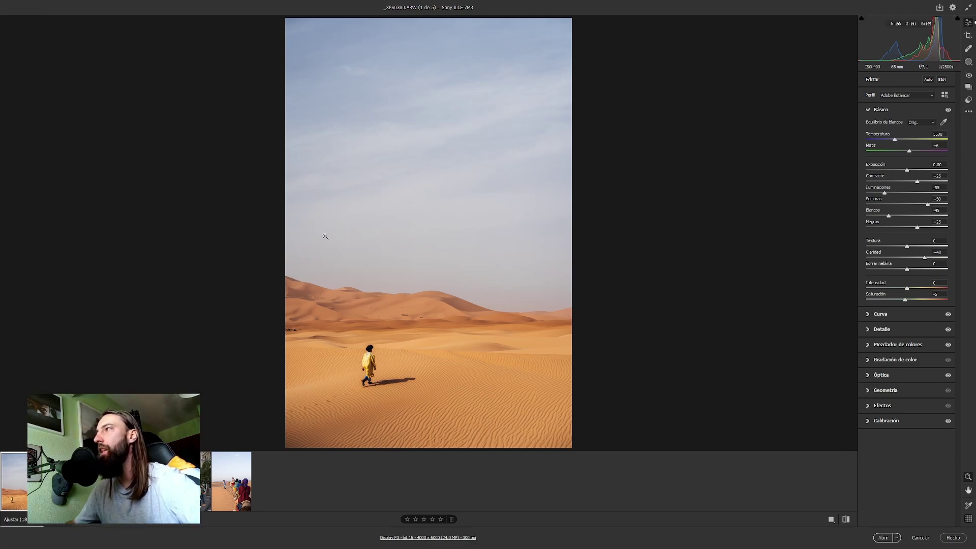
Create a sky mask after the background mask fails, then raise its exposure and clarity
{"action": "left_click", "coordinate": [968, 61]}
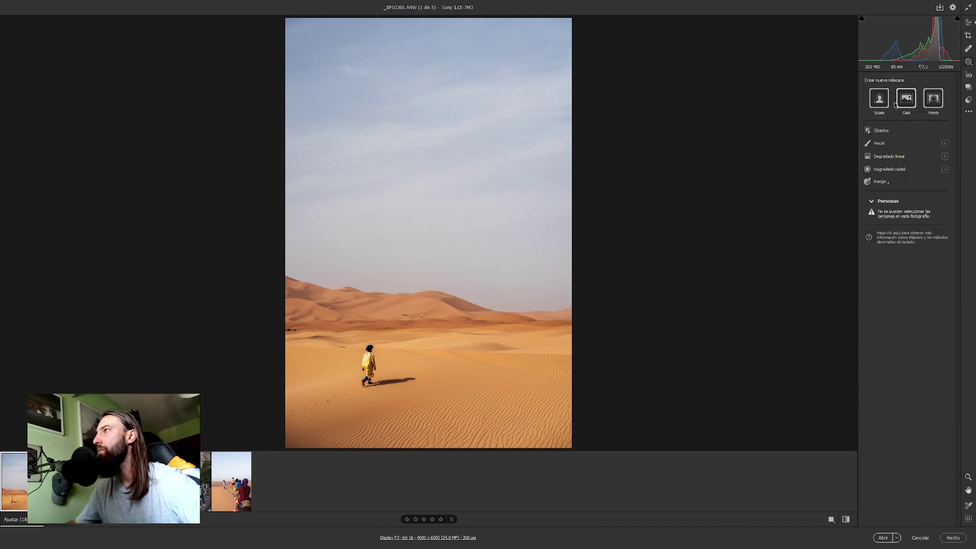
{"action": "left_click", "coordinate": [933, 99]}
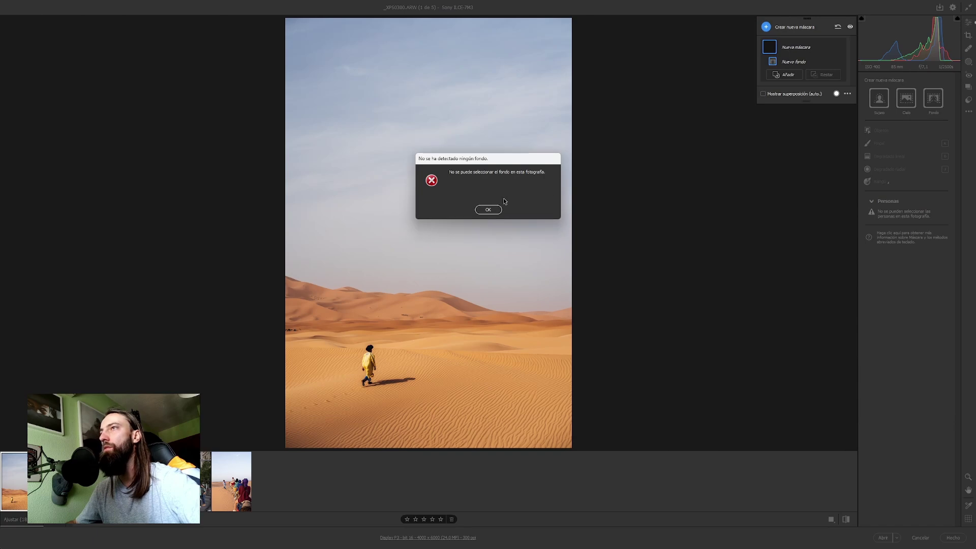
{"action": "left_click", "coordinate": [489, 210]}
{"action": "left_click", "coordinate": [905, 102]}
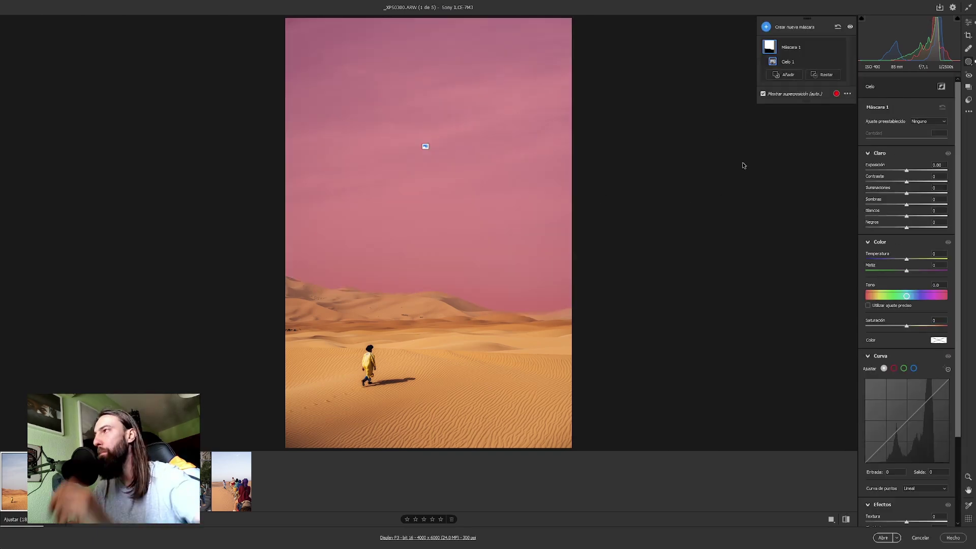
{"action": "left_click_drag", "start_coordinate": [906, 170], "coordinate": [909, 171]}
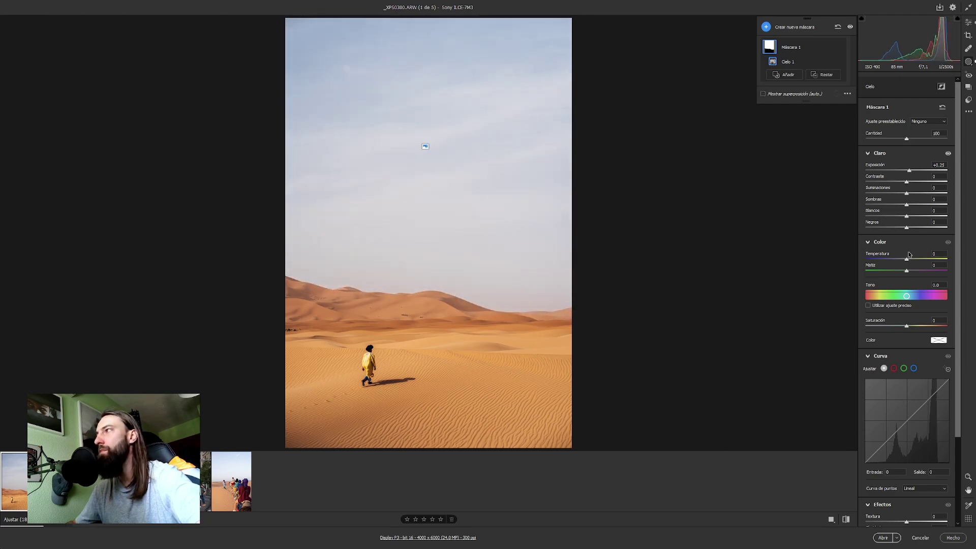
{"action": "scroll", "coordinate": [909, 429], "scroll_direction": "down", "scroll_amount": 3}
{"action": "left_click", "coordinate": [927, 426]}
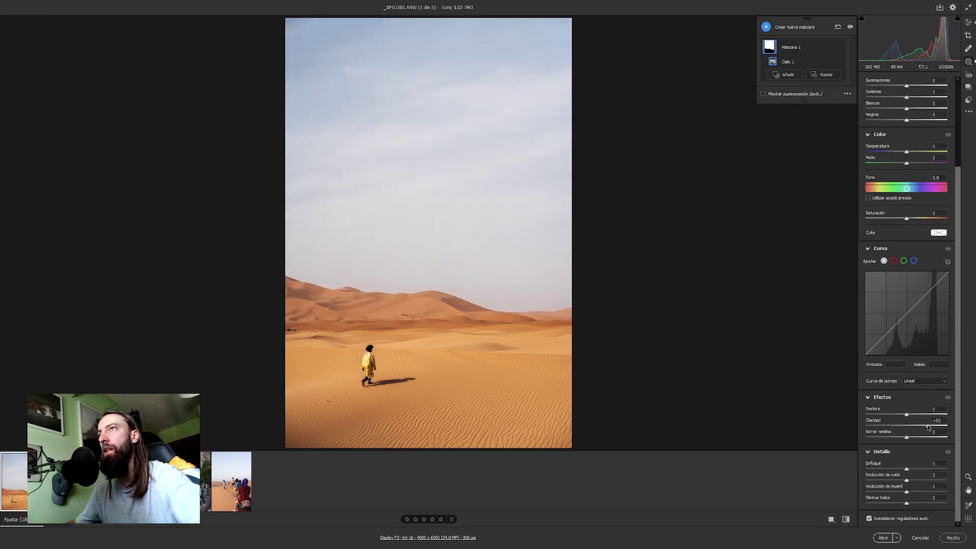
{"action": "left_click_drag", "start_coordinate": [927, 426], "coordinate": [937, 426]}
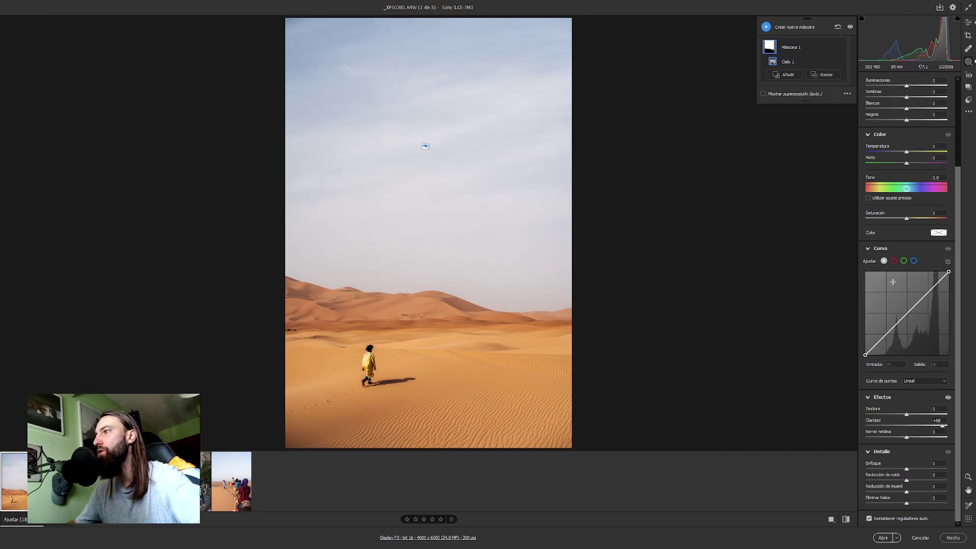
{"action": "scroll", "coordinate": [893, 239], "scroll_direction": "up", "scroll_amount": 3}
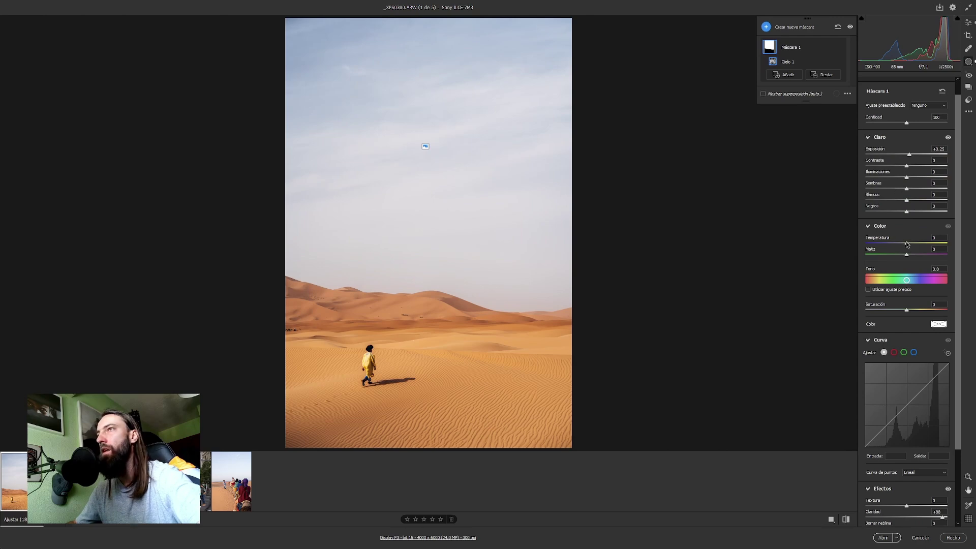
Cool the masked sky and raise its contrast, whites, exposure and saturation, then exit Masking
{"action": "left_click_drag", "start_coordinate": [903, 244], "coordinate": [896, 246]}
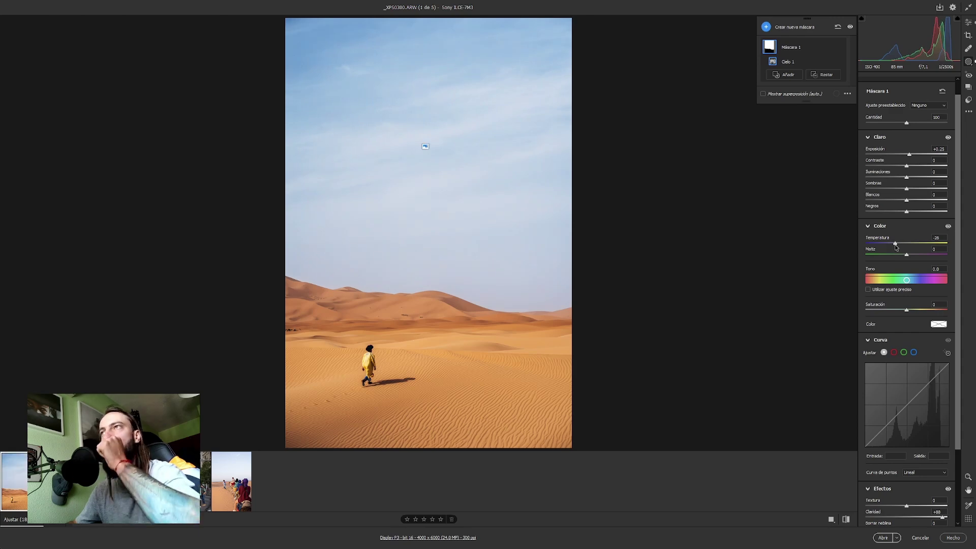
{"action": "left_click_drag", "start_coordinate": [928, 167], "coordinate": [922, 167]}
{"action": "left_click_drag", "start_coordinate": [905, 201], "coordinate": [928, 179]}
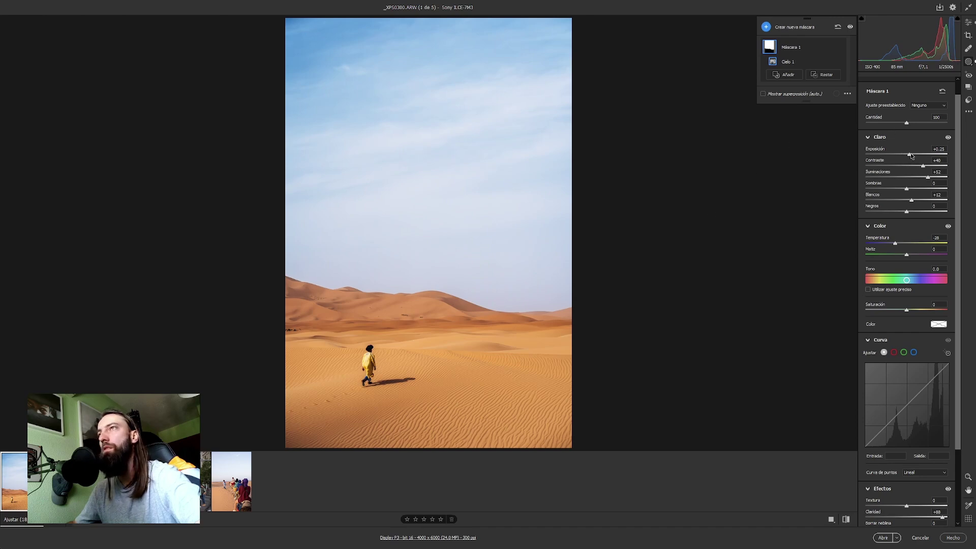
{"action": "left_click_drag", "start_coordinate": [910, 154], "coordinate": [911, 154]}
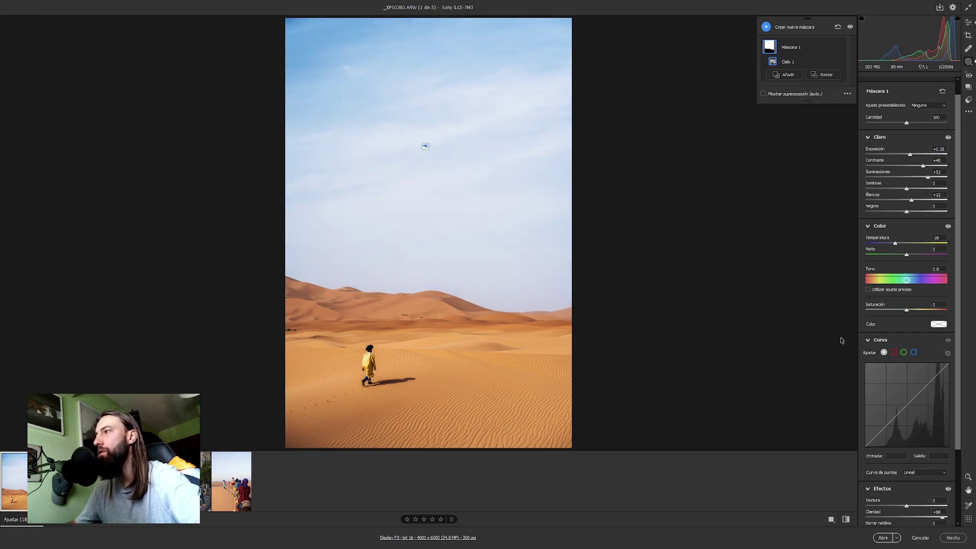
{"action": "left_click_drag", "start_coordinate": [907, 311], "coordinate": [915, 311]}
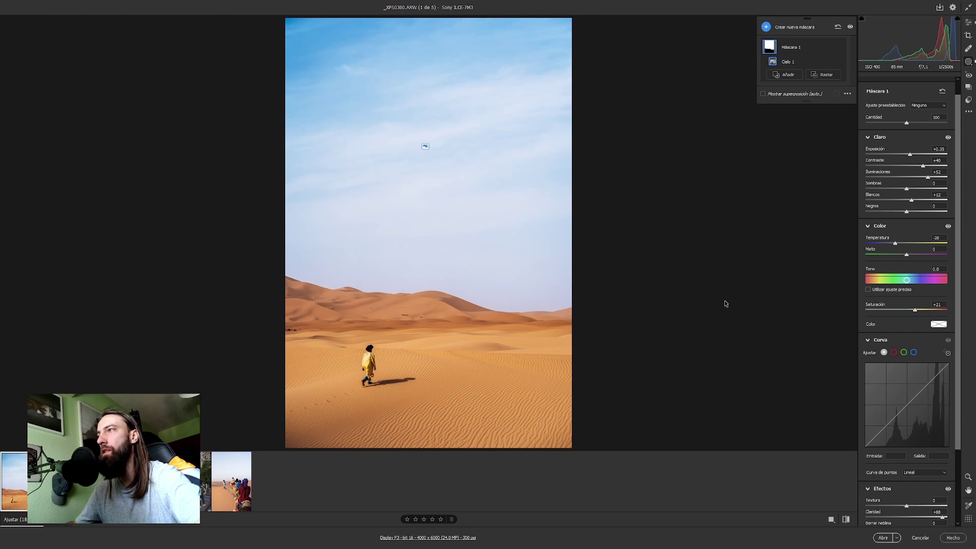
{"action": "left_click", "coordinate": [968, 23]}
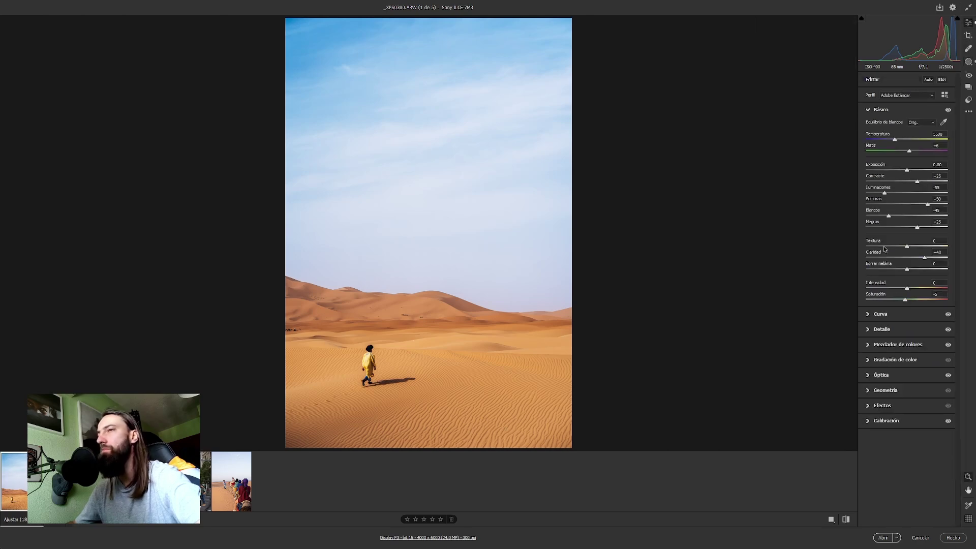
{"action": "left_click", "coordinate": [358, 373]}
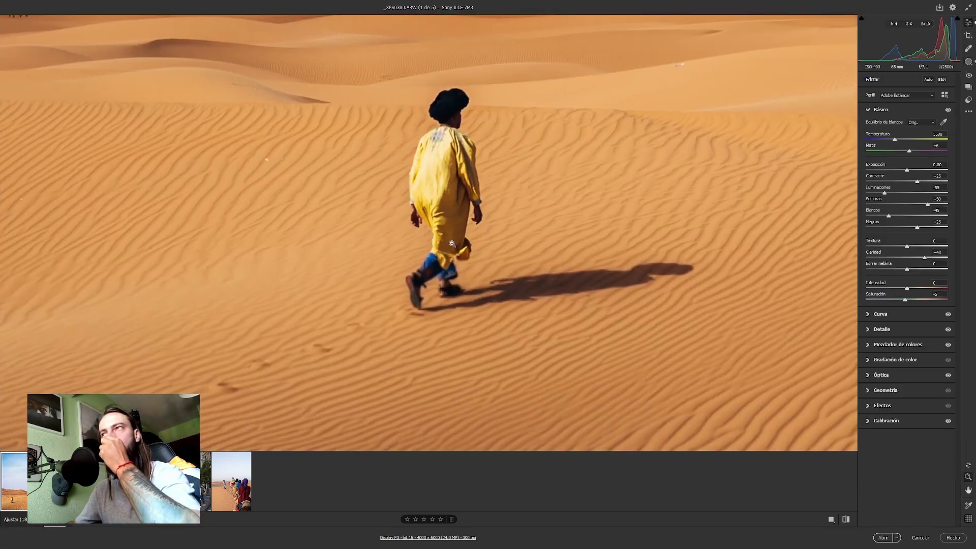
{"action": "left_click", "coordinate": [451, 158], "text": "alt"}
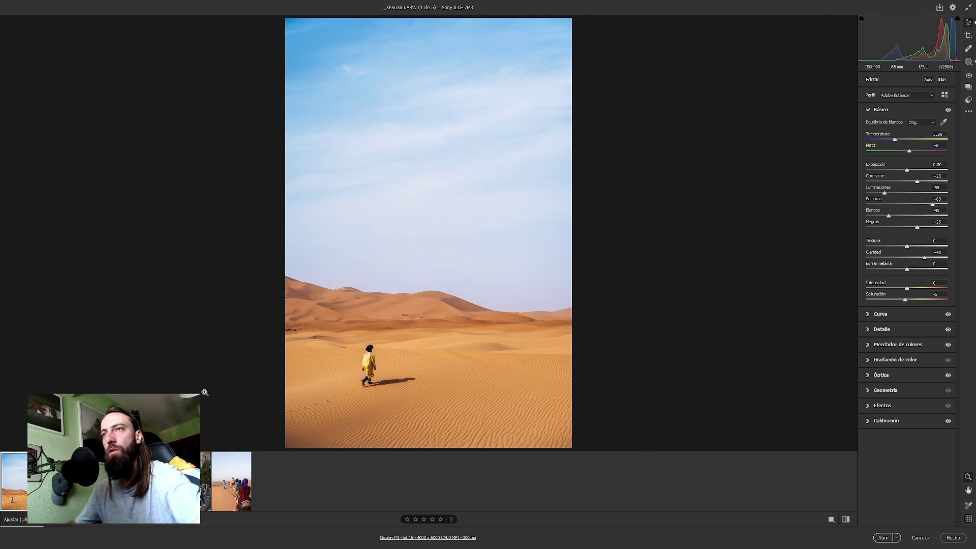
{"action": "left_click", "coordinate": [287, 354]}
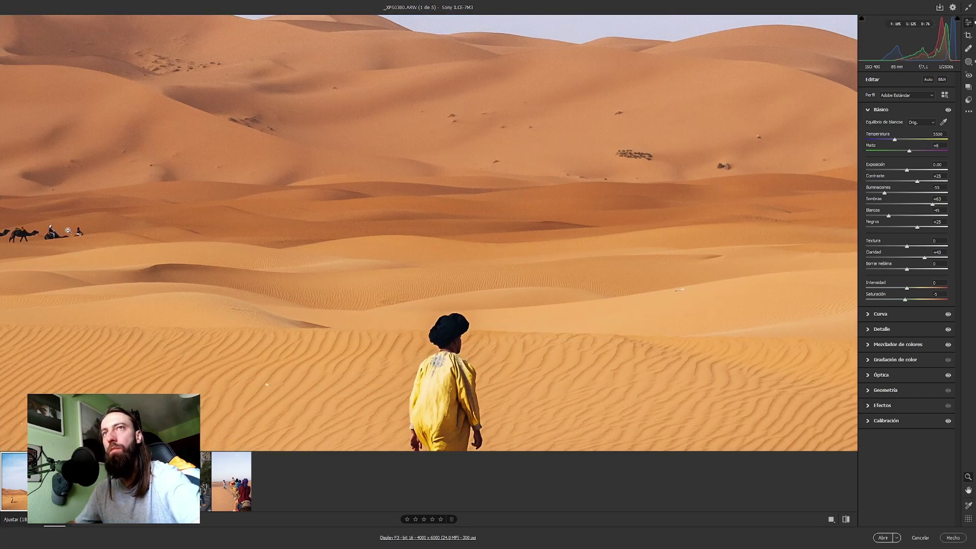
{"action": "left_click_drag", "start_coordinate": [108, 251], "coordinate": [119, 241]}
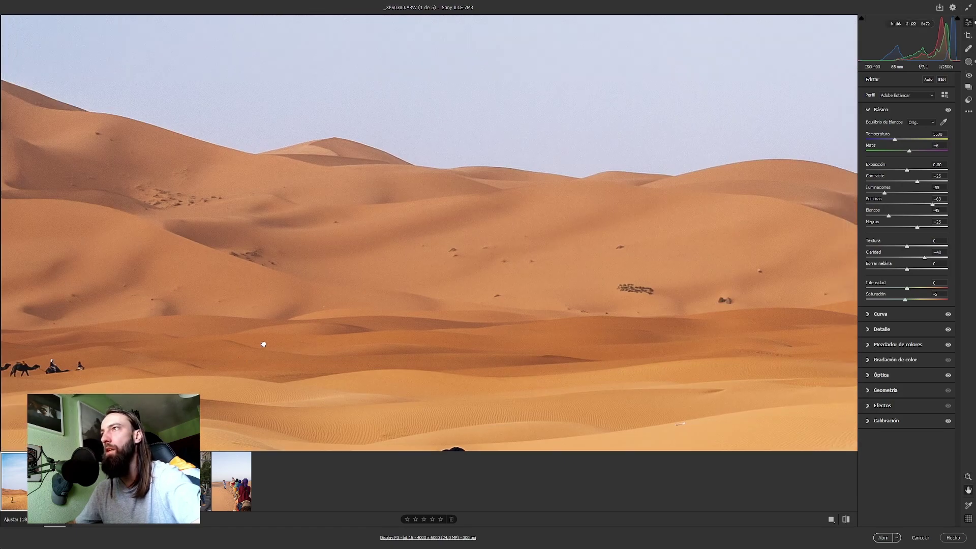
{"action": "left_click_drag", "start_coordinate": [312, 296], "coordinate": [262, 342]}
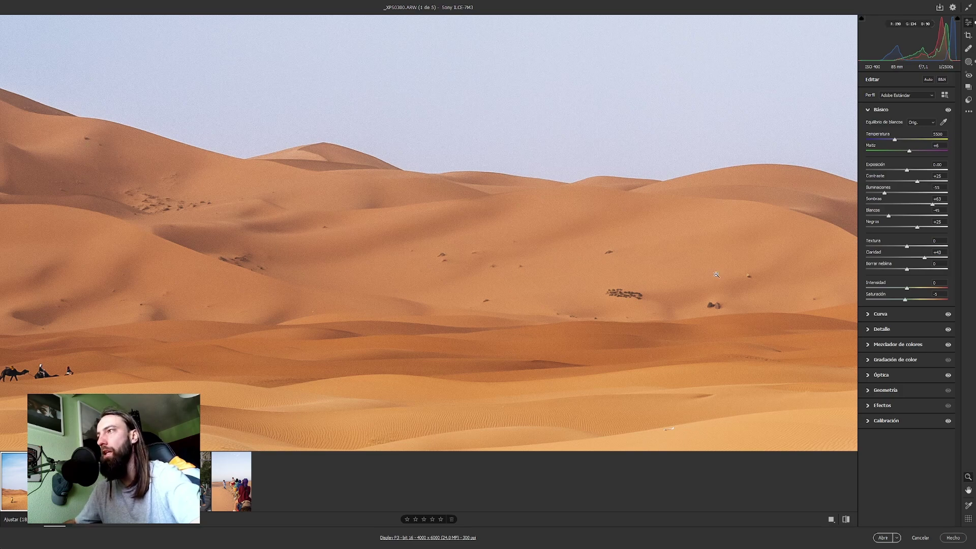
{"action": "left_click", "coordinate": [458, 314], "text": "alt"}
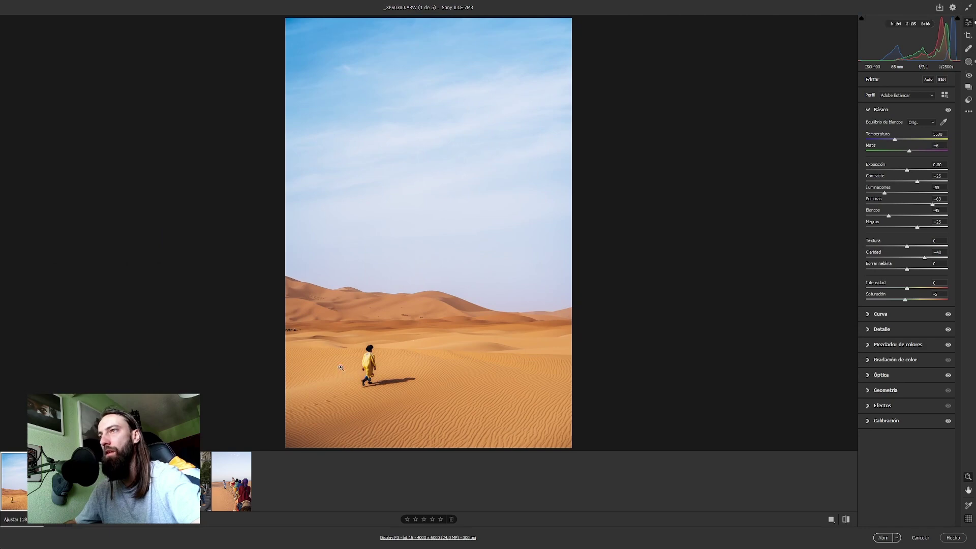
Go to the stone-wall portrait, check the woman's face close up, and show the presets
{"action": "key", "text": "Right"}
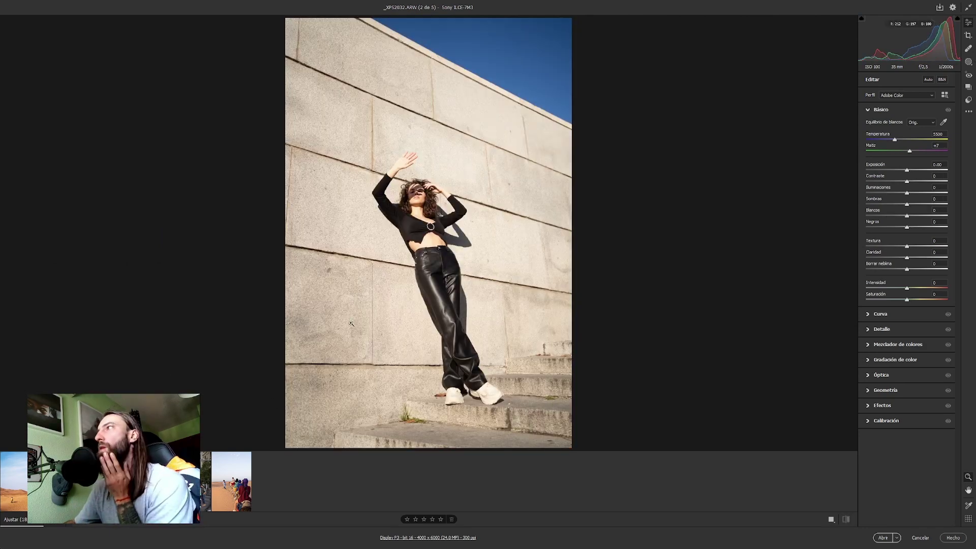
{"action": "left_click", "coordinate": [423, 321]}
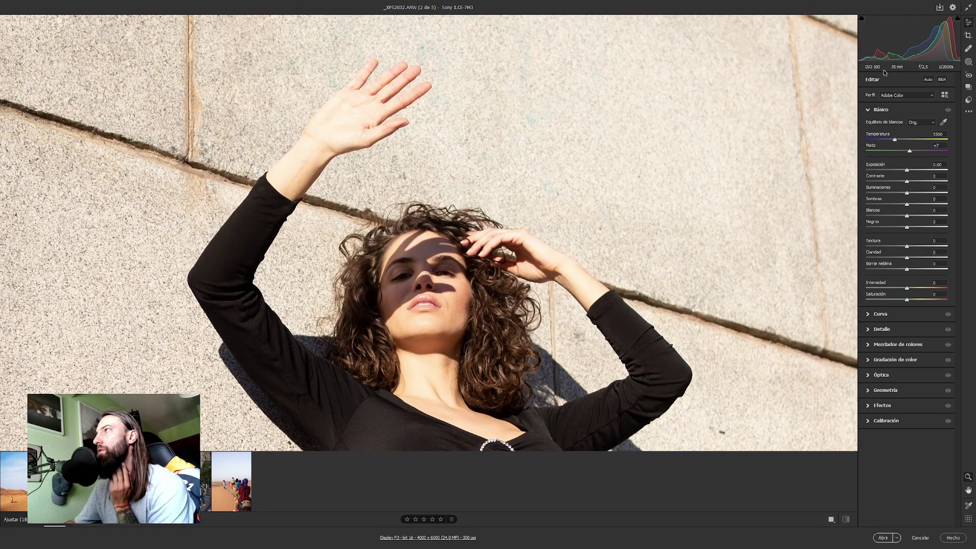
{"action": "left_click", "coordinate": [503, 338]}
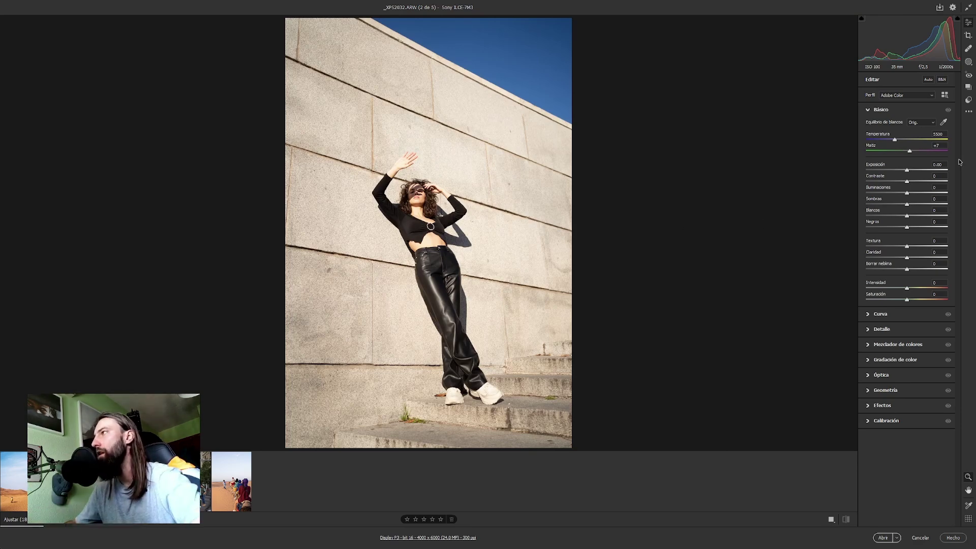
{"action": "left_click", "coordinate": [968, 100]}
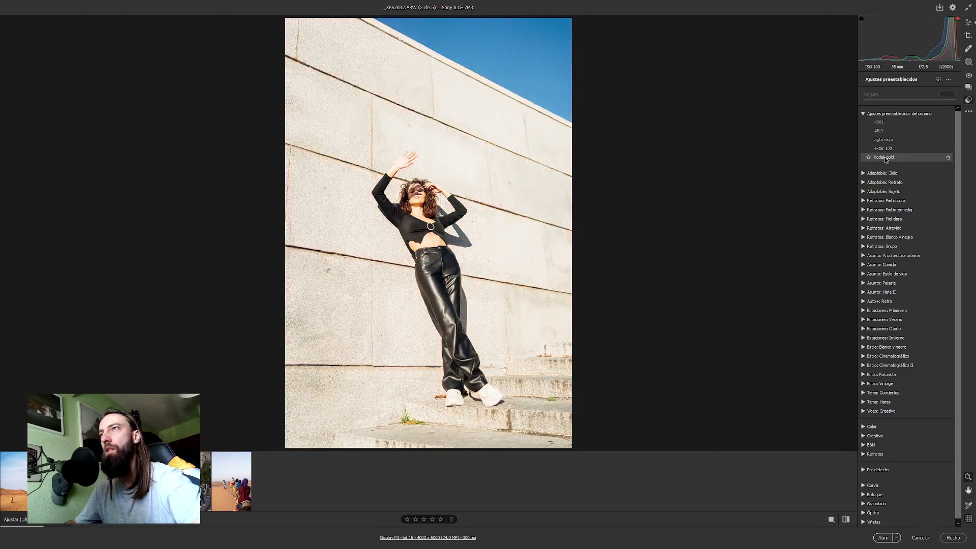
Apply the first user preset and set white balance from the white shoe, warming it to about 5050
{"action": "left_click", "coordinate": [883, 123]}
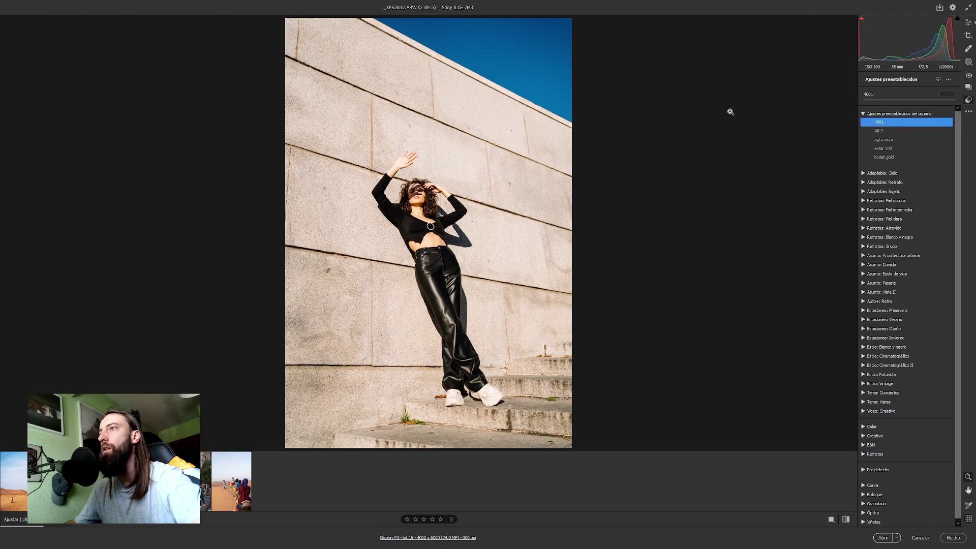
{"action": "left_click", "coordinate": [969, 22]}
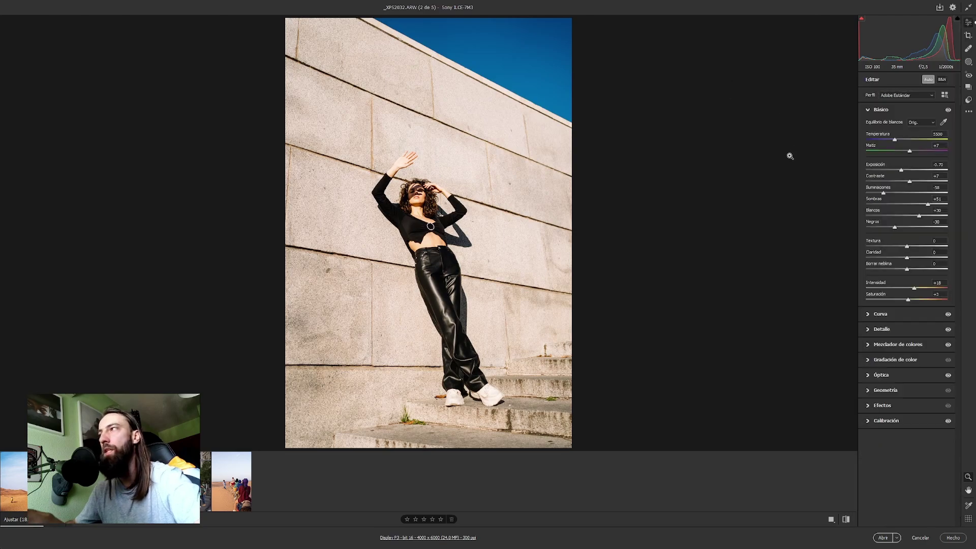
{"action": "left_click", "coordinate": [416, 191]}
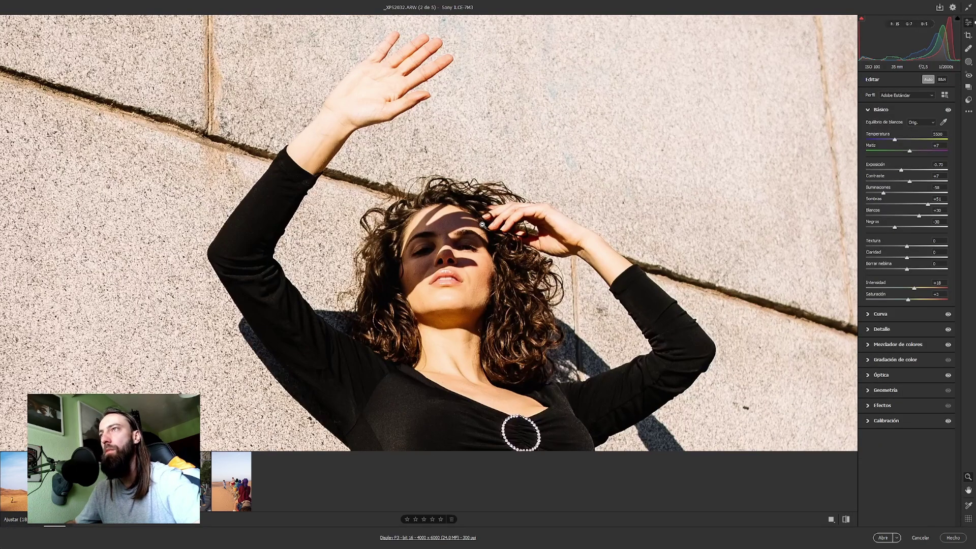
{"action": "left_click", "coordinate": [461, 260]}
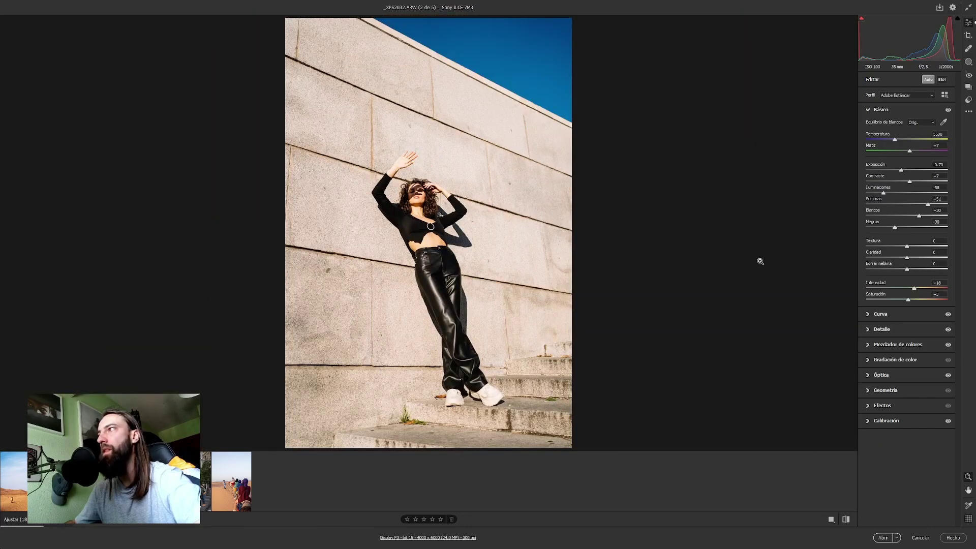
{"action": "left_click", "coordinate": [943, 123]}
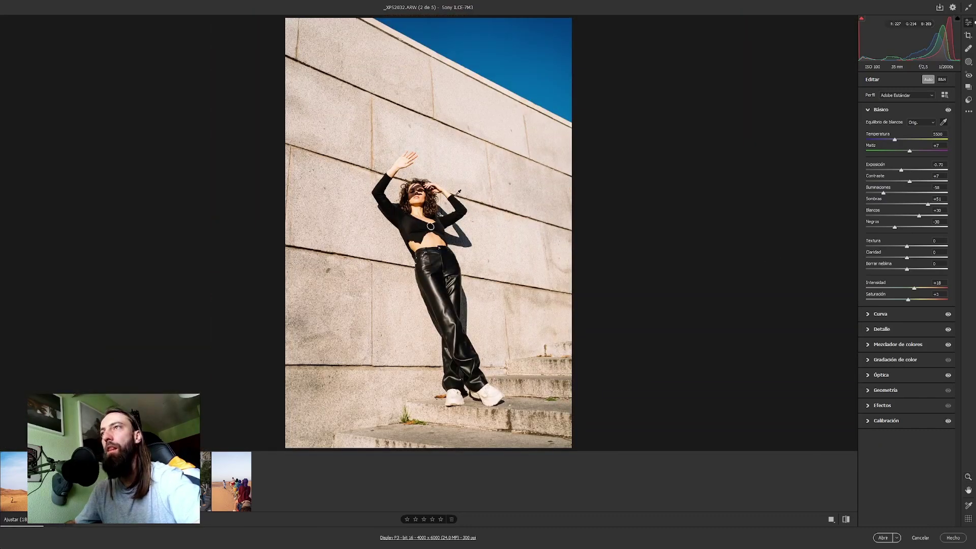
{"action": "left_click", "coordinate": [497, 398]}
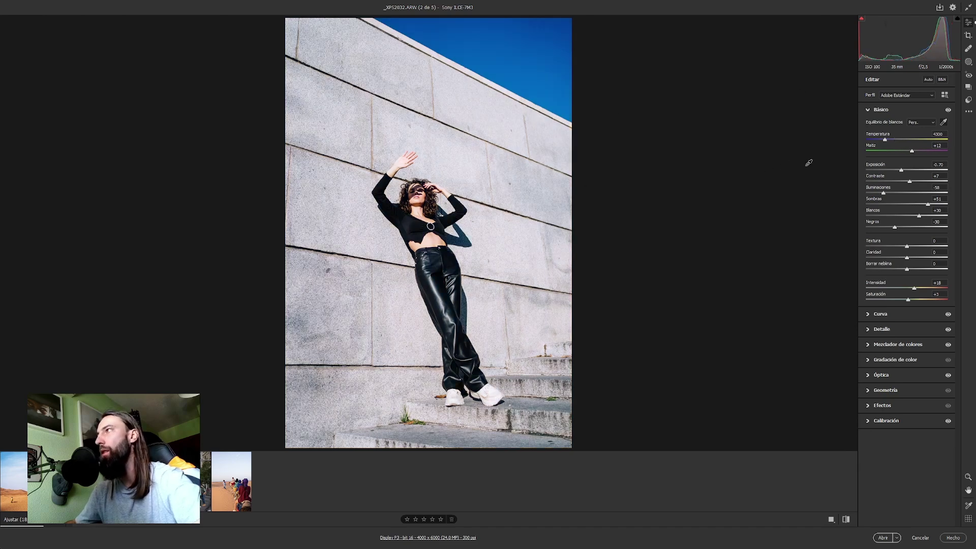
{"action": "left_click_drag", "start_coordinate": [885, 140], "coordinate": [890, 141]}
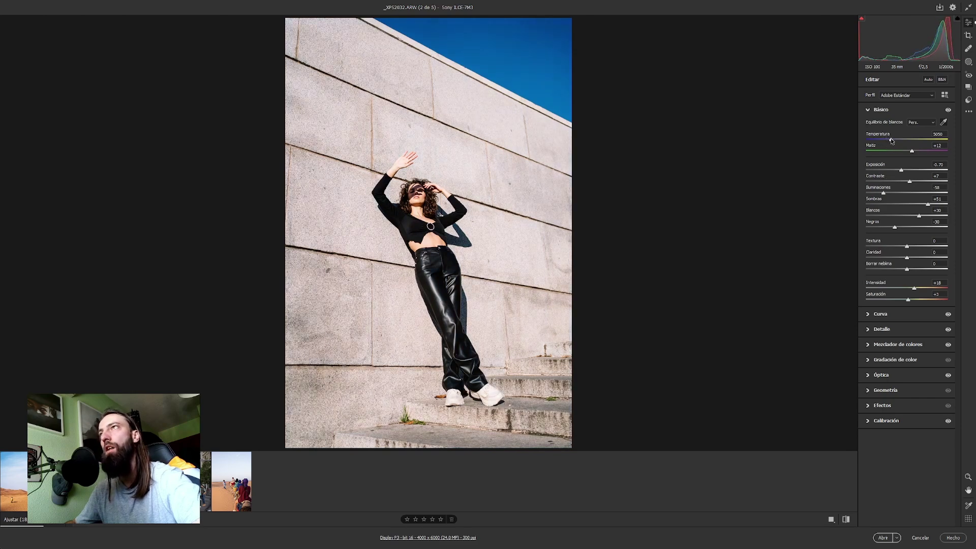
Inspect the model's face and upper body close up, and scroll the panel down toward Geometry
{"action": "left_click", "coordinate": [968, 35]}
{"action": "left_click", "coordinate": [425, 191]}
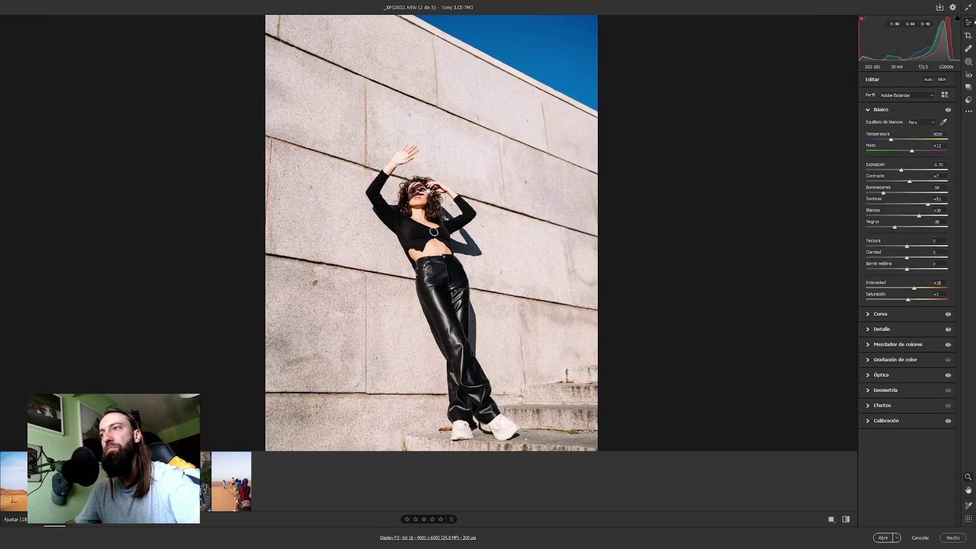
{"action": "left_click_drag", "start_coordinate": [569, 204], "coordinate": [545, 148]}
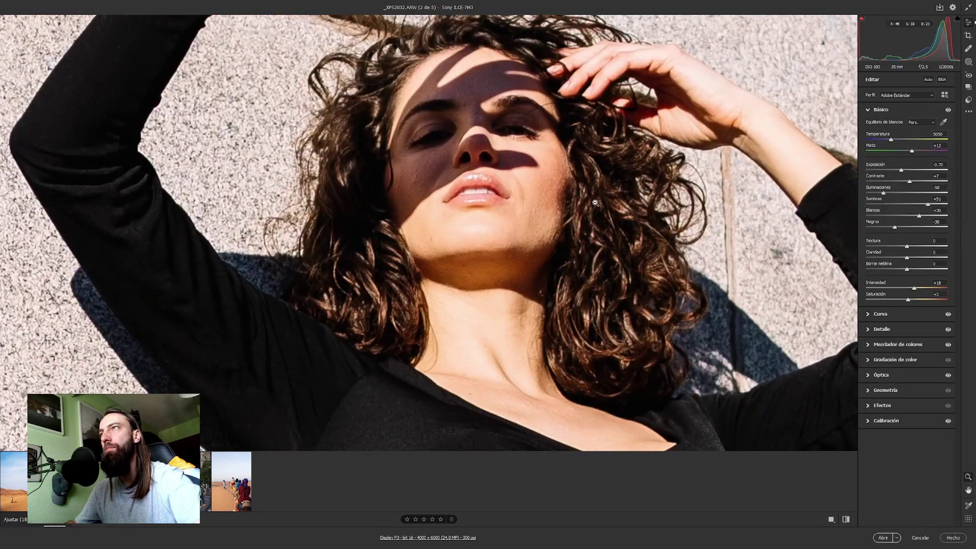
{"action": "scroll", "coordinate": [597, 227], "scroll_direction": "down", "scroll_amount": 2}
{"action": "left_click_drag", "start_coordinate": [597, 227], "coordinate": [484, 170]}
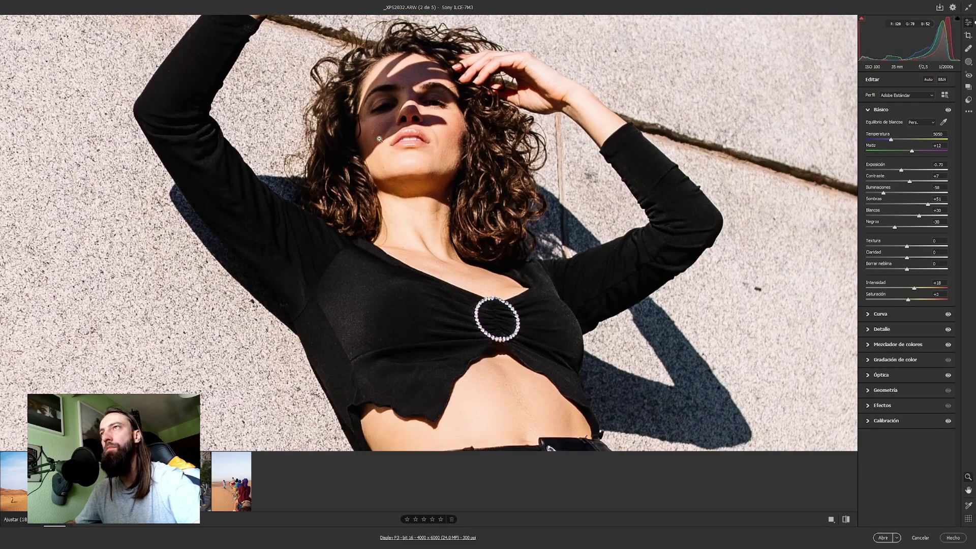
{"action": "scroll", "coordinate": [462, 188], "scroll_direction": "down", "scroll_amount": 2}
{"action": "scroll", "coordinate": [462, 188], "scroll_direction": "down", "scroll_amount": 1}
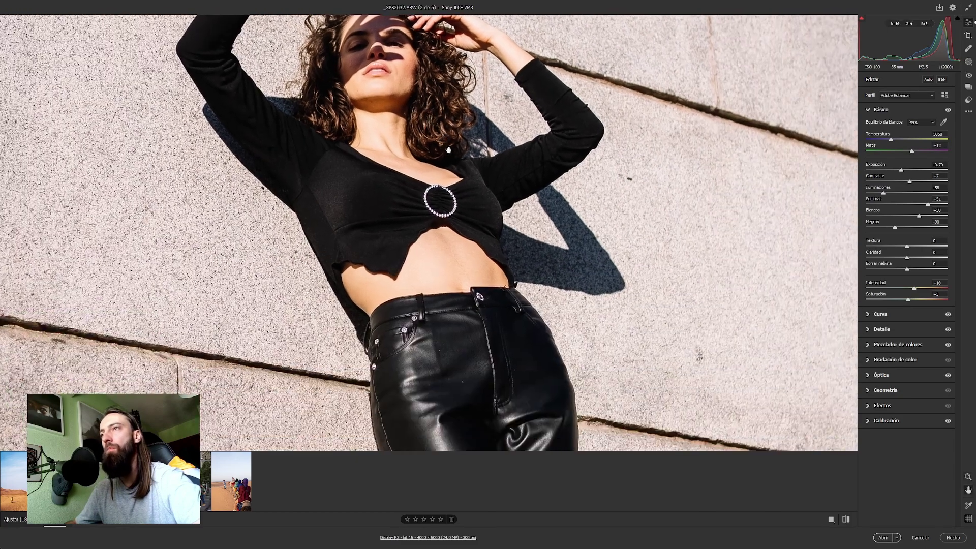
{"action": "scroll", "coordinate": [462, 188], "scroll_direction": "down", "scroll_amount": 1}
{"action": "scroll", "coordinate": [486, 223], "scroll_direction": "down", "scroll_amount": 1}
{"action": "scroll", "coordinate": [478, 226], "scroll_direction": "down", "scroll_amount": 1}
{"action": "scroll", "coordinate": [463, 231], "scroll_direction": "down", "scroll_amount": 1}
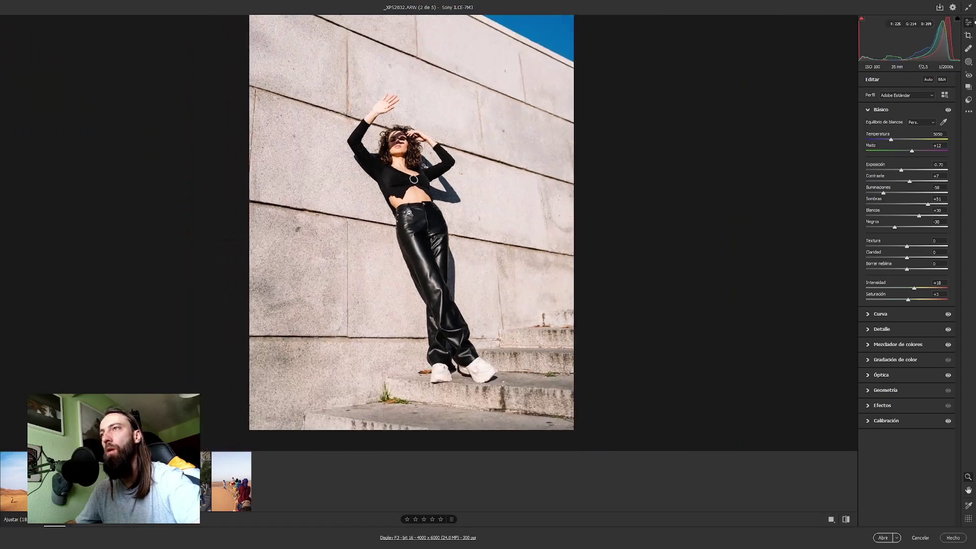
{"action": "scroll", "coordinate": [445, 237], "scroll_direction": "down", "scroll_amount": 1}
{"action": "scroll", "coordinate": [426, 244], "scroll_direction": "down", "scroll_amount": 1}
{"action": "scroll", "coordinate": [426, 243], "scroll_direction": "down", "scroll_amount": 1}
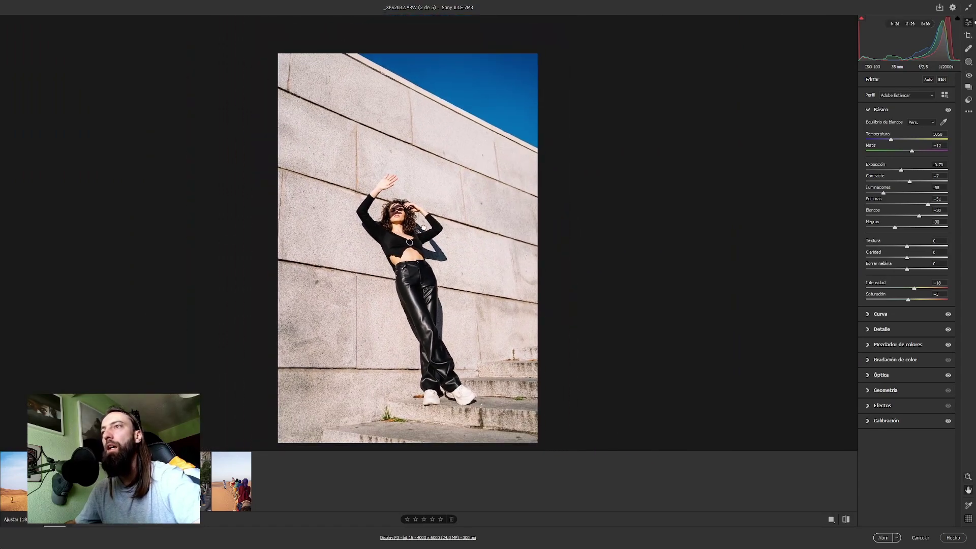
{"action": "left_click_drag", "start_coordinate": [422, 234], "coordinate": [451, 204]}
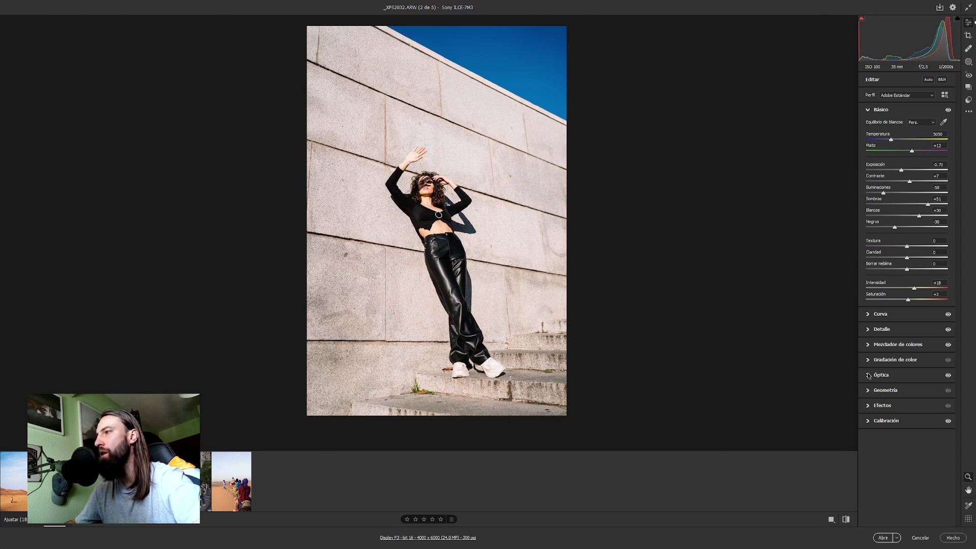
Set Geometry scale to 123 and X offset to -4.7, zooming in and out to check framing
{"action": "left_click", "coordinate": [869, 393]}
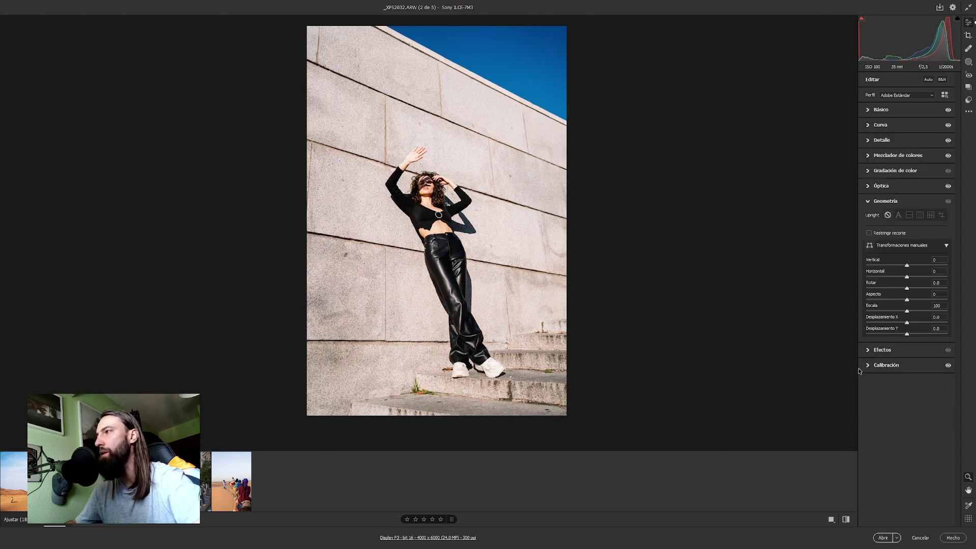
{"action": "left_click_drag", "start_coordinate": [908, 311], "coordinate": [925, 312]}
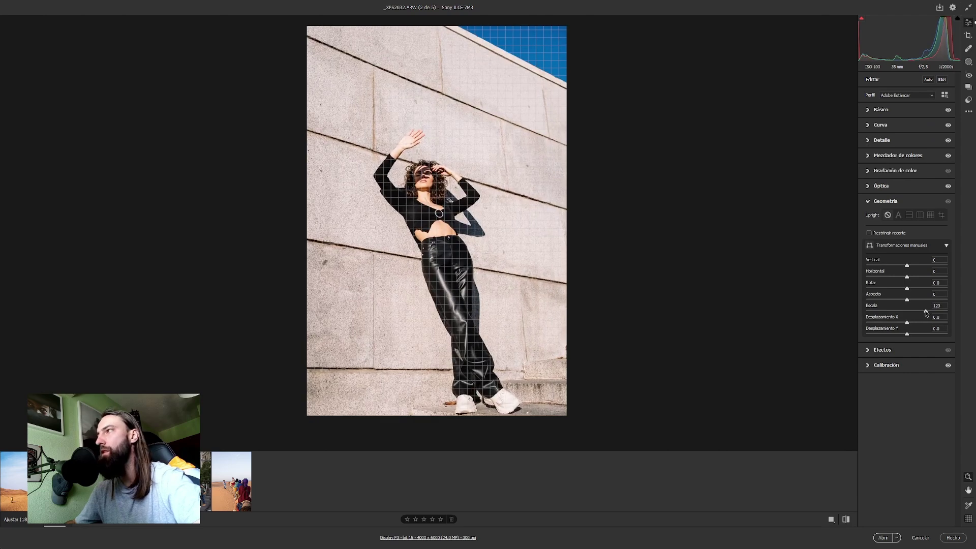
{"action": "left_click_drag", "start_coordinate": [907, 323], "coordinate": [908, 336]}
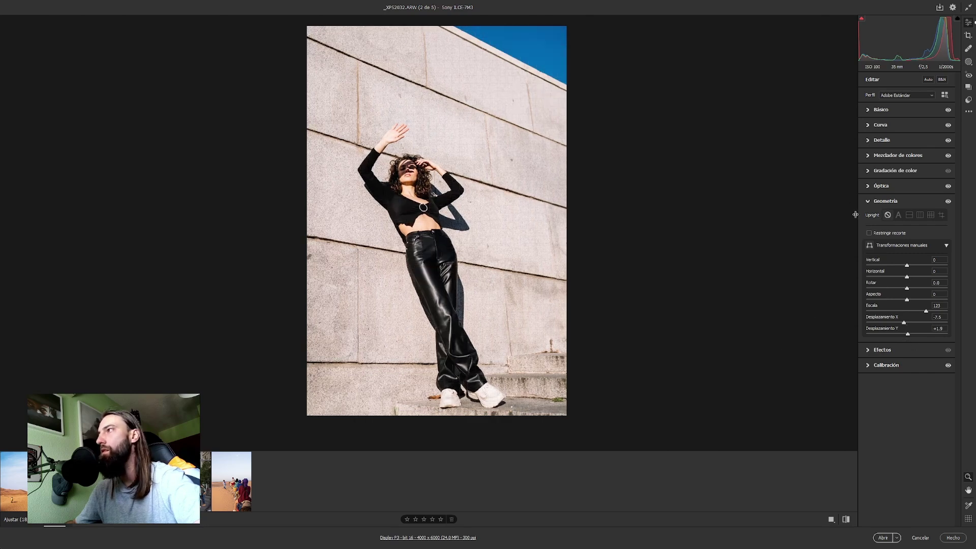
{"action": "left_click", "coordinate": [875, 187]}
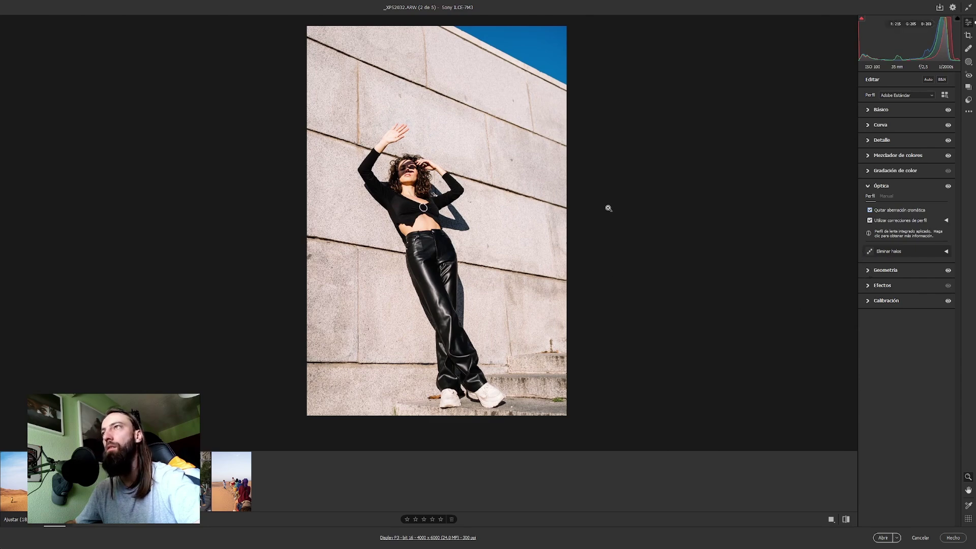
{"action": "left_click", "coordinate": [870, 271]}
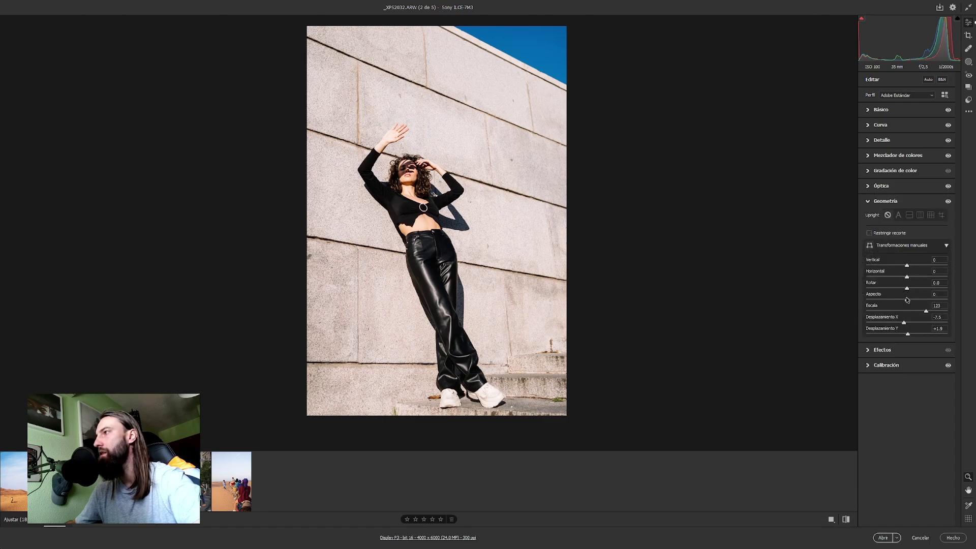
{"action": "left_click_drag", "start_coordinate": [904, 323], "coordinate": [905, 323]}
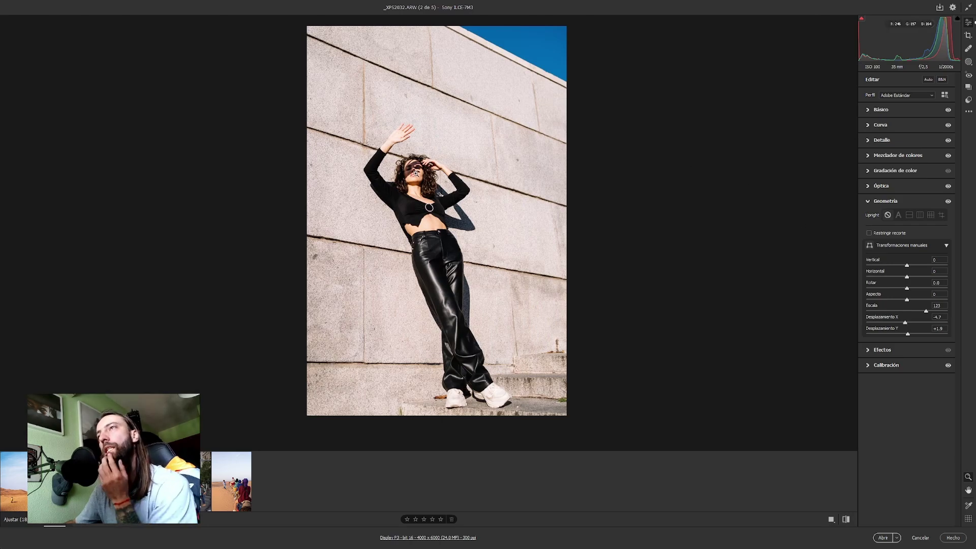
{"action": "left_click_drag", "start_coordinate": [413, 170], "coordinate": [456, 192]}
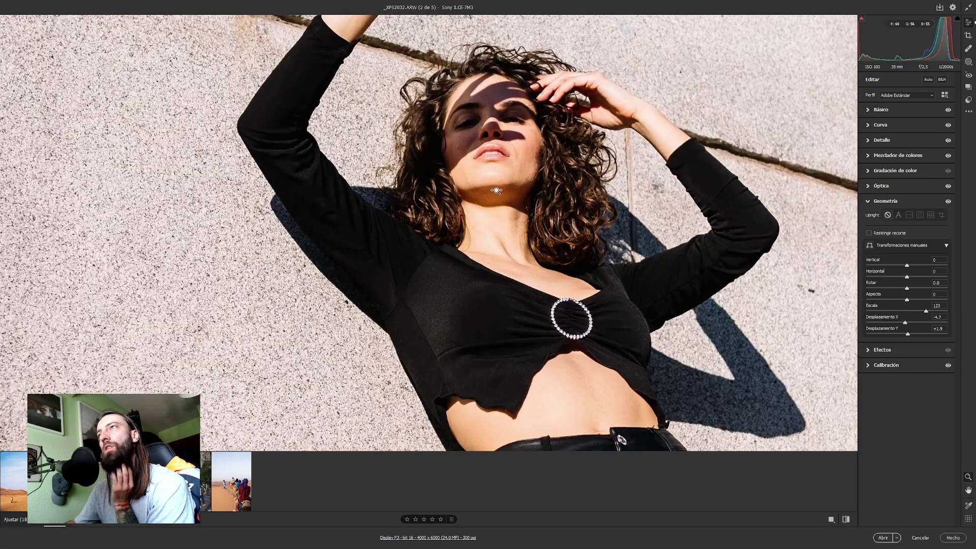
{"action": "key", "text": "ctrl+minus"}
{"action": "key", "text": "ctrl+minus"}
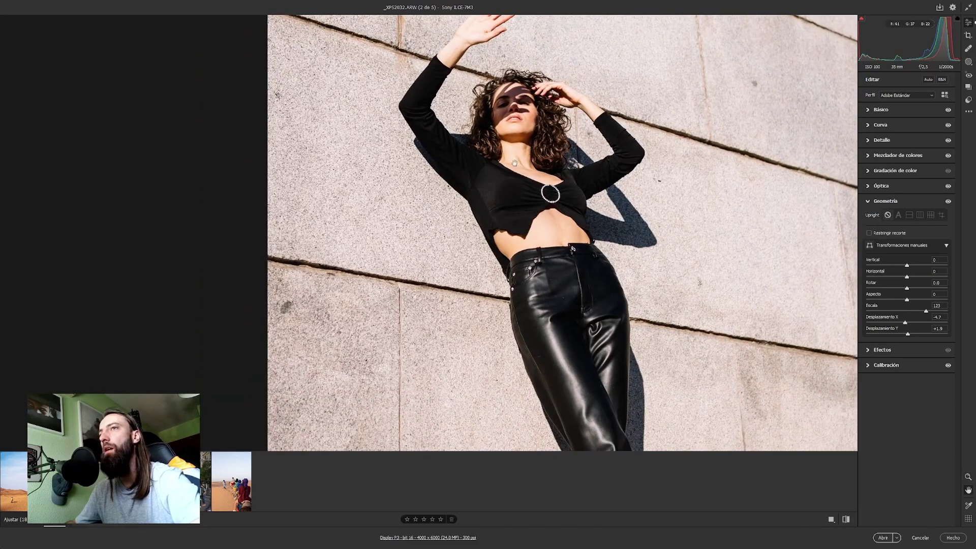
{"action": "key", "text": "ctrl+minus"}
{"action": "mouse_move", "coordinate": [564, 201]}
{"action": "left_mouse_down"}
{"action": "mouse_move", "coordinate": [607, 211]}
{"action": "mouse_move", "coordinate": [557, 226]}
{"action": "left_mouse_up"}
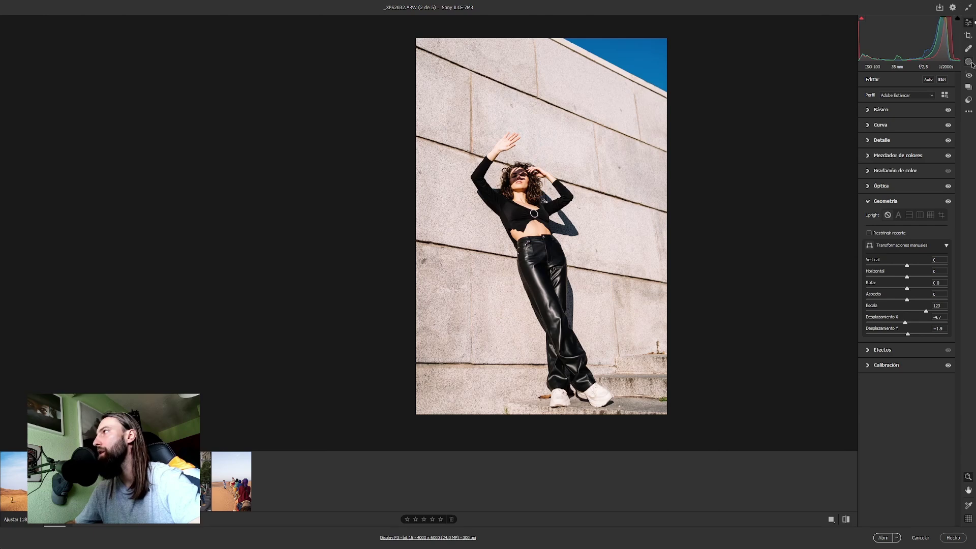
Draw a linear gradient mask in from the left and set its exposure to -1.10
{"action": "key", "text": "m"}
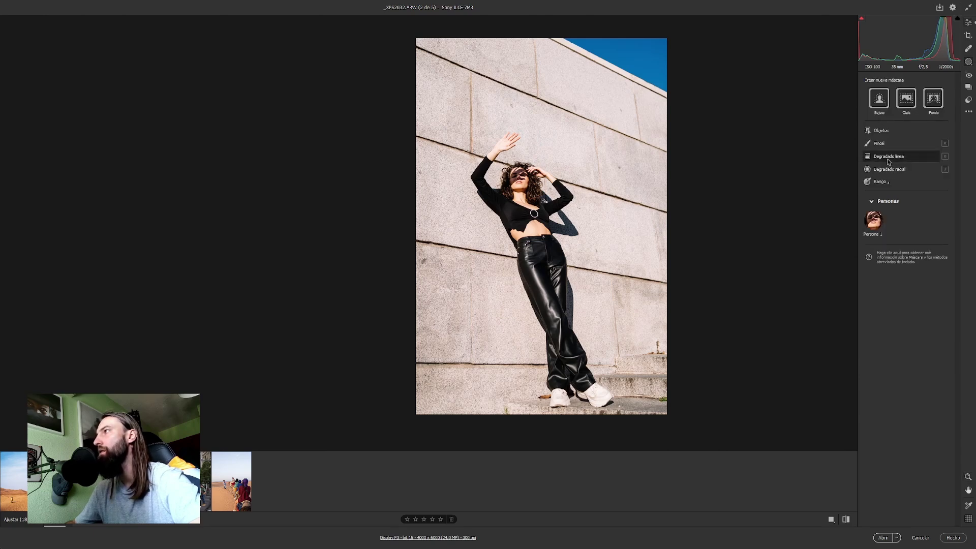
{"action": "left_click", "coordinate": [891, 158]}
{"action": "left_click_drag", "start_coordinate": [349, 327], "coordinate": [600, 228]}
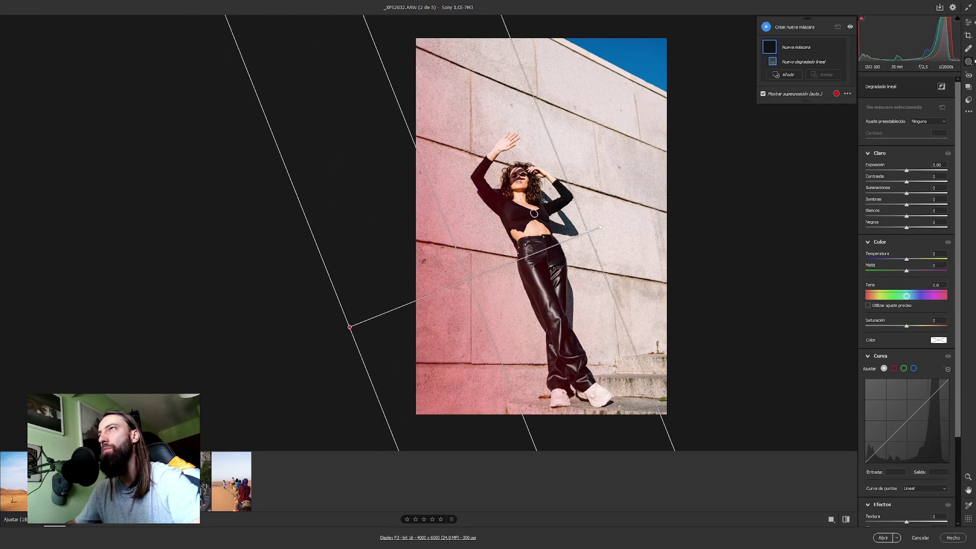
{"action": "left_click", "coordinate": [900, 169]}
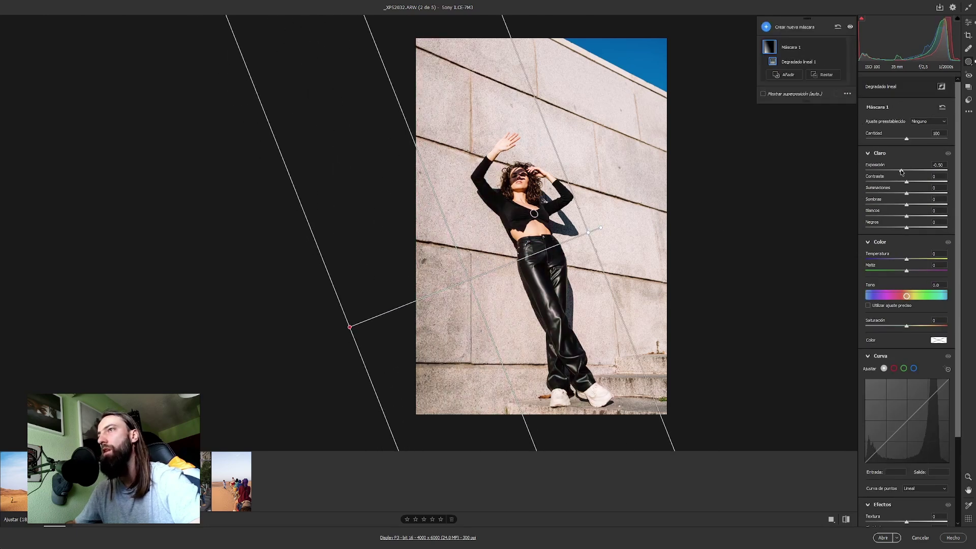
{"action": "left_click_drag", "start_coordinate": [901, 170], "coordinate": [895, 170]}
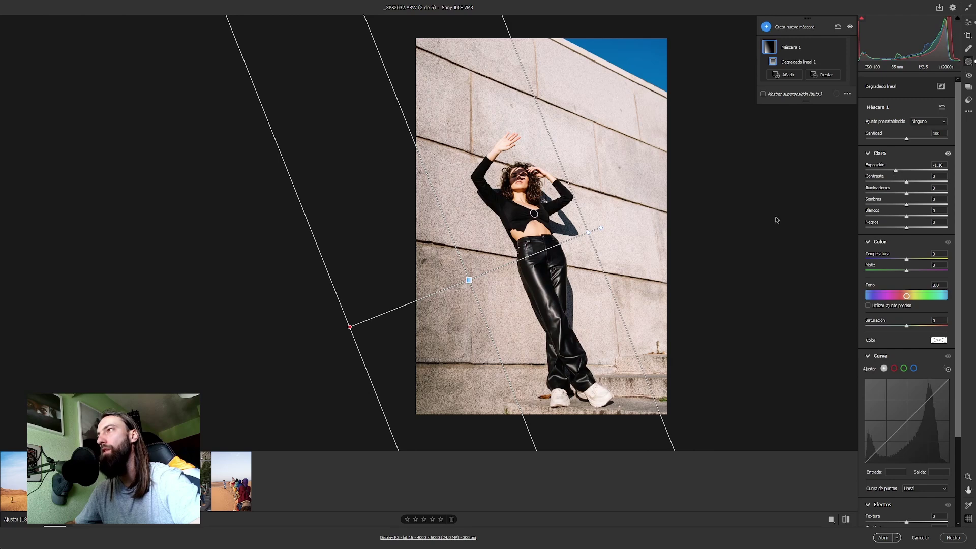
Add a second linear gradient from the right to the same mask, then leave masking
{"action": "left_click", "coordinate": [800, 76]}
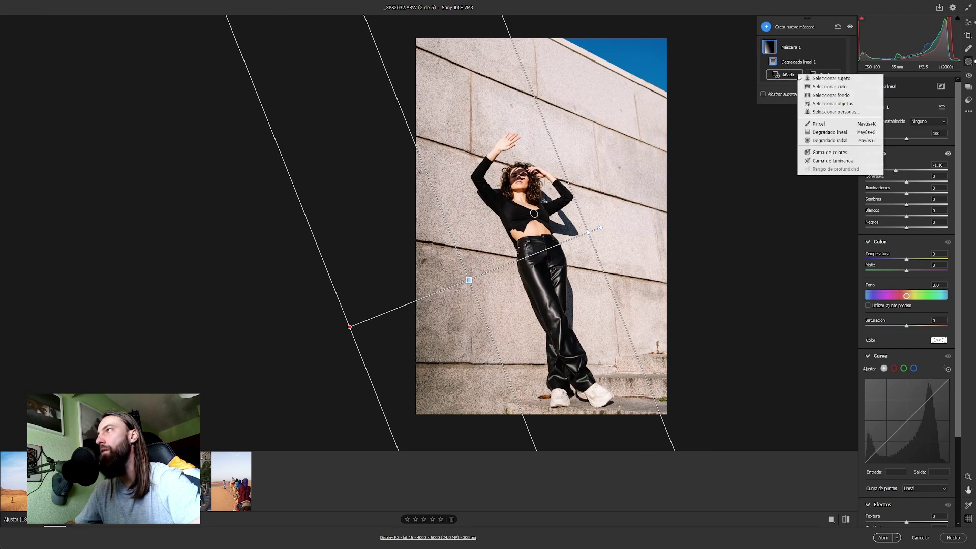
{"action": "left_click", "coordinate": [832, 133]}
{"action": "left_click_drag", "start_coordinate": [750, 160], "coordinate": [538, 178]}
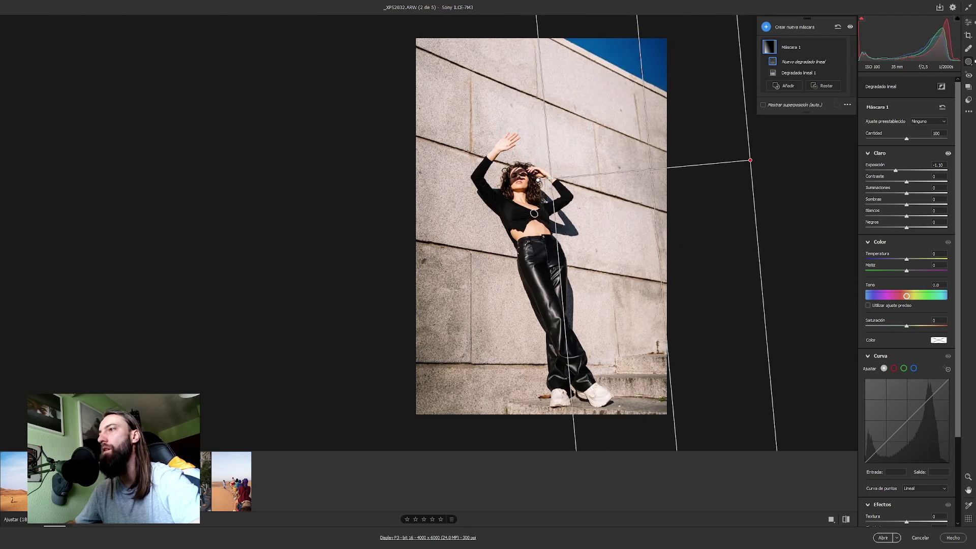
{"action": "key", "text": "e"}
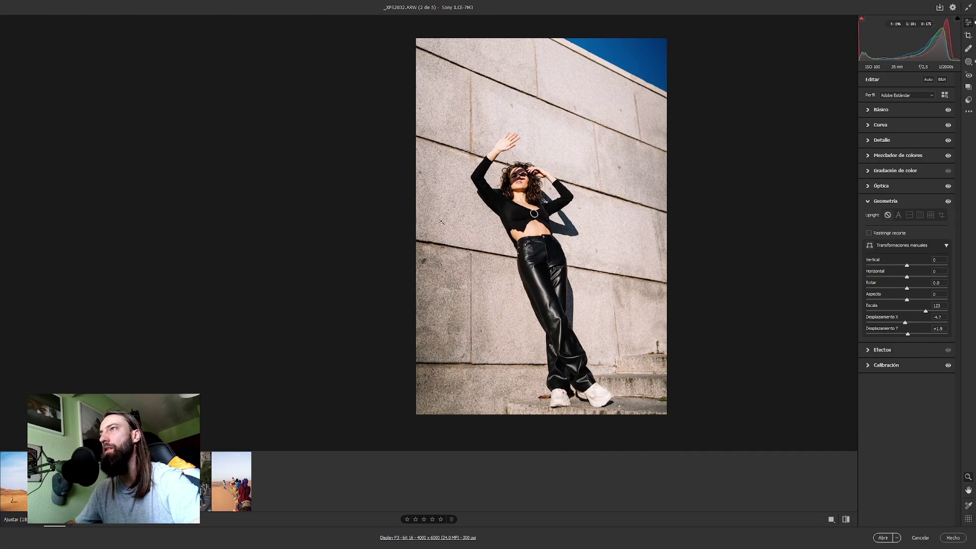
Collapse Geometry, raise Basic shadows to +74, check the face close up, then advance to image 3
{"action": "left_click", "coordinate": [405, 224]}
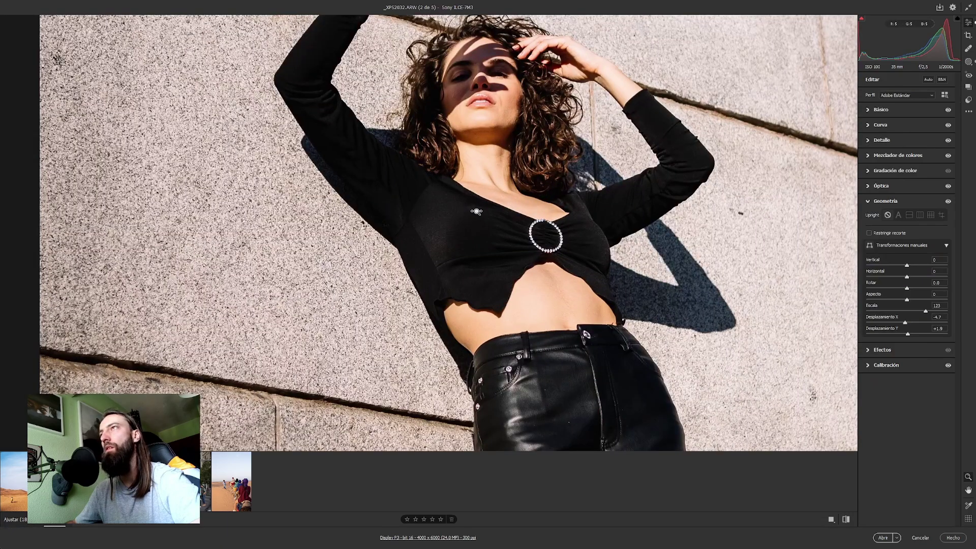
{"action": "scroll", "coordinate": [485, 203], "scroll_direction": "down", "scroll_amount": 5}
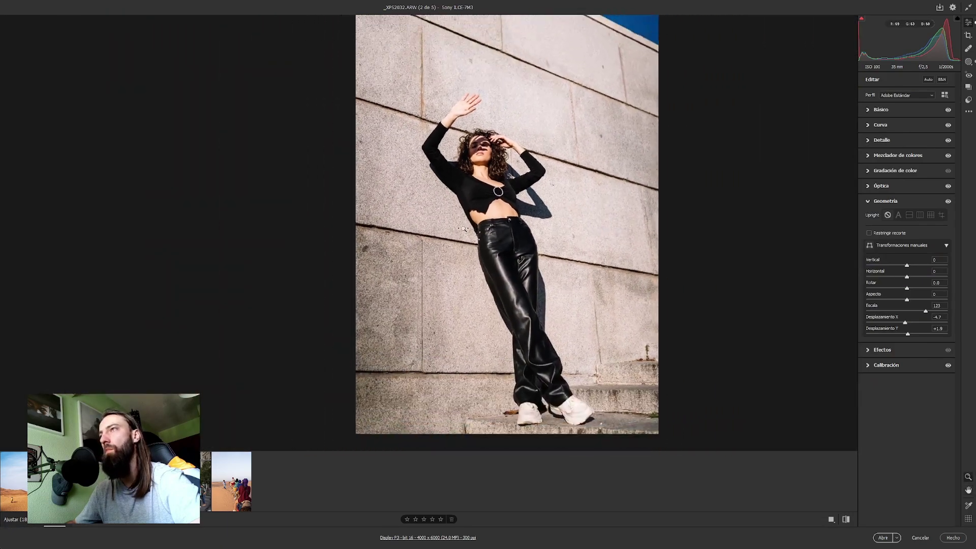
{"action": "left_click", "coordinate": [887, 113]}
{"action": "left_click", "coordinate": [893, 115]}
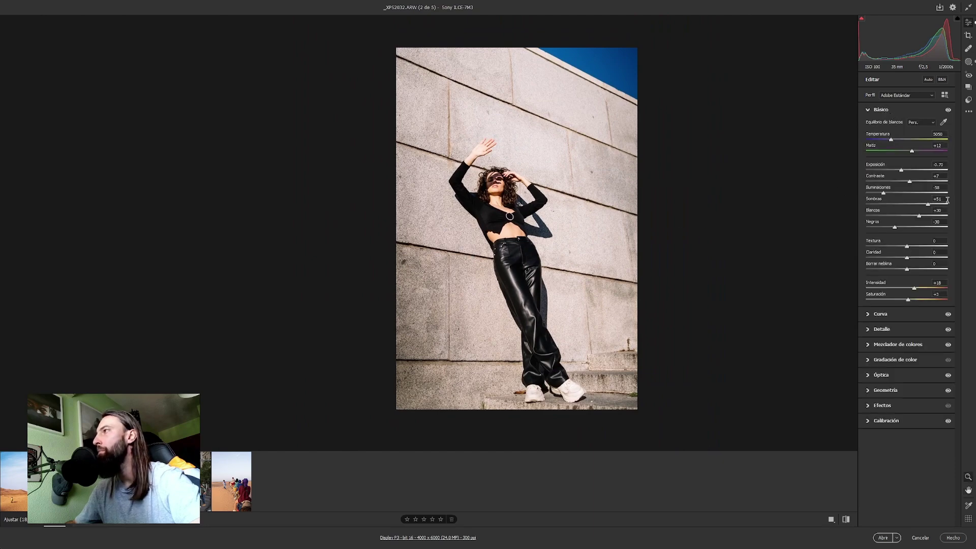
{"action": "left_click_drag", "start_coordinate": [930, 206], "coordinate": [938, 205]}
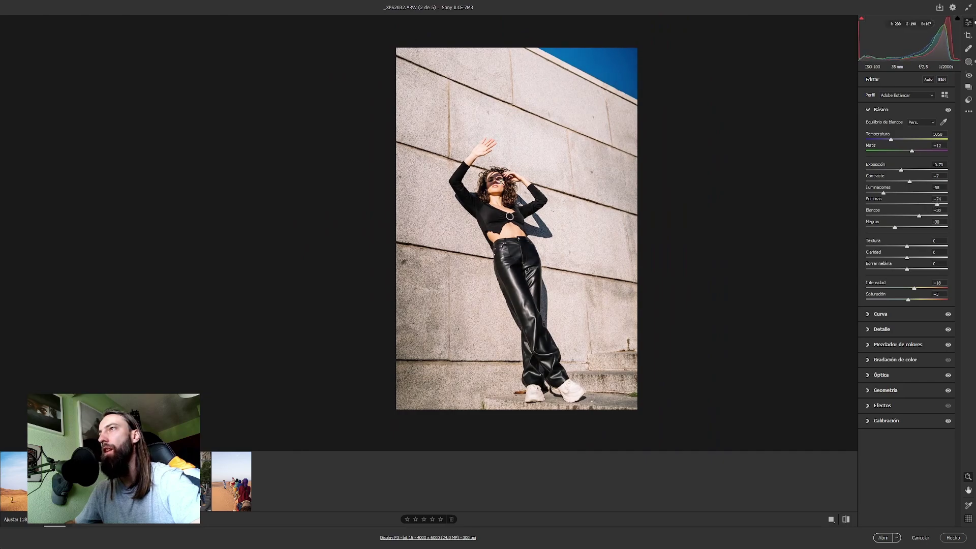
{"action": "left_click", "coordinate": [501, 182]}
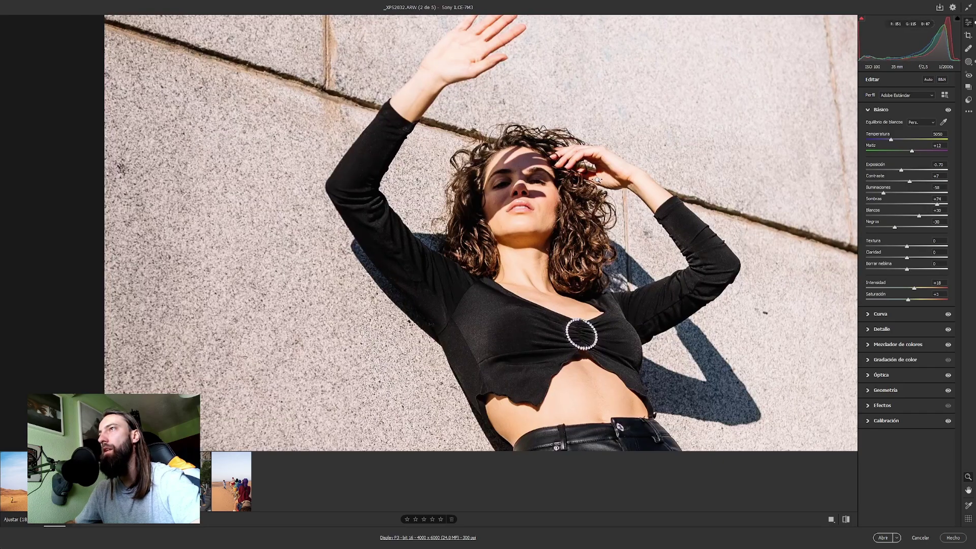
{"action": "left_click", "coordinate": [526, 173]}
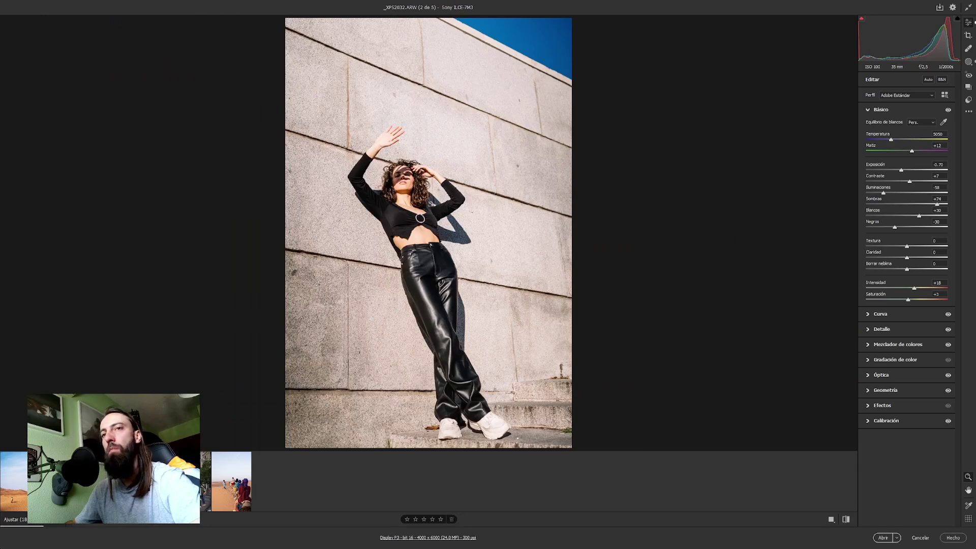
{"action": "key", "text": "Right"}
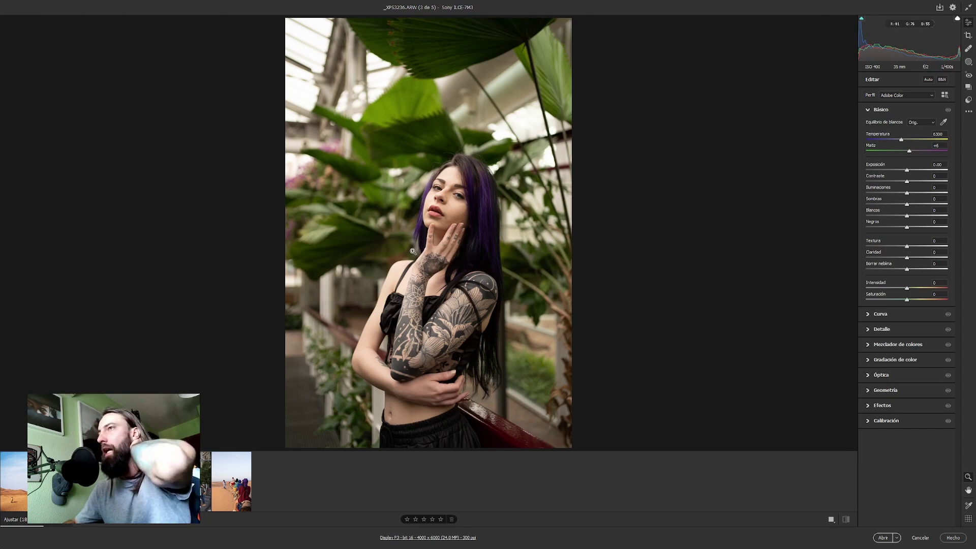
Apply the kodak gold user preset (highlights -60, shadows +45, whites -50, blacks +30) to the portrait
{"action": "left_click", "coordinate": [968, 99]}
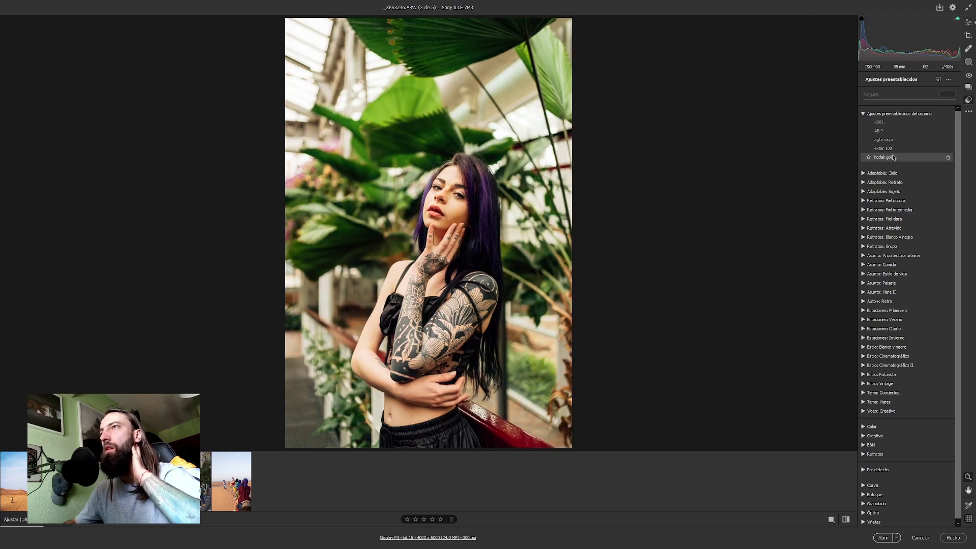
{"action": "left_click", "coordinate": [893, 157]}
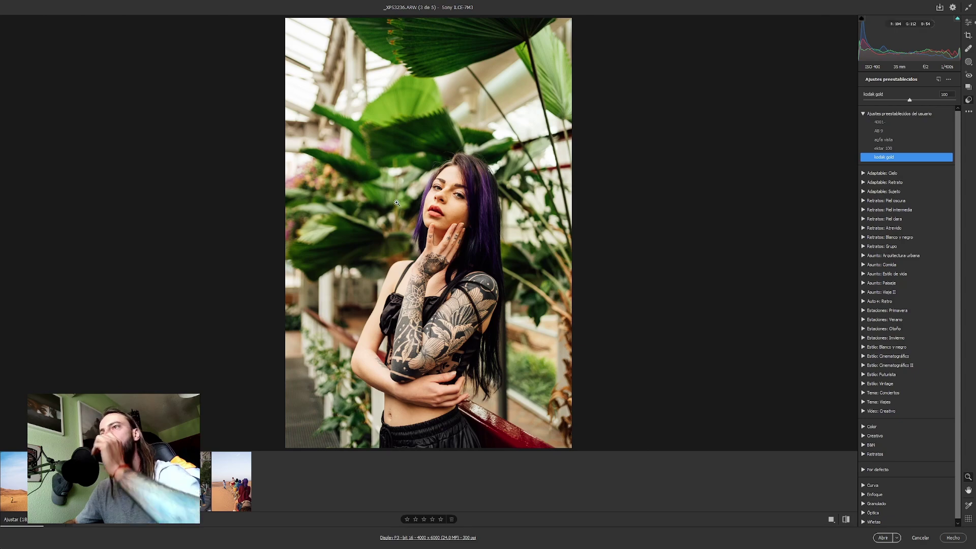
{"action": "left_click", "coordinate": [968, 22]}
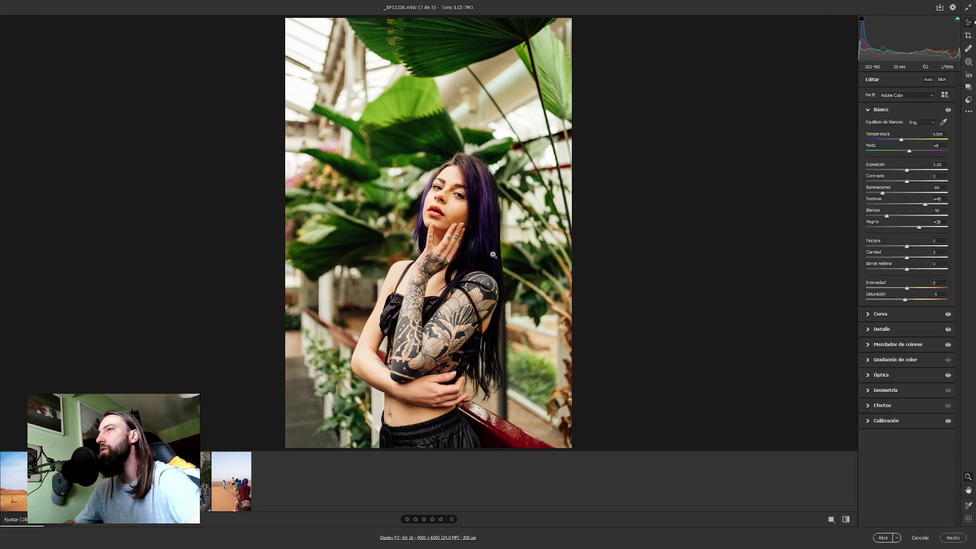
{"action": "left_click", "coordinate": [493, 255]}
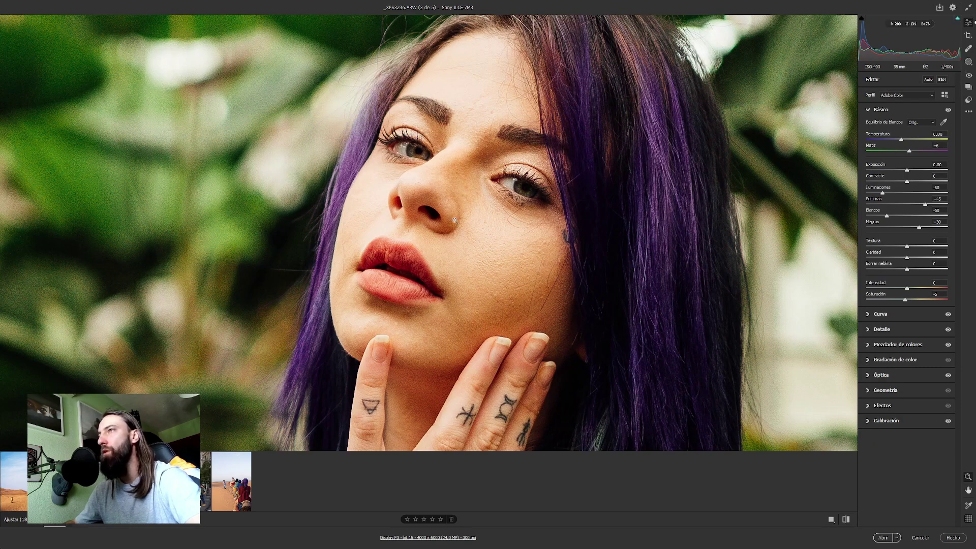
Review Detail sharpening 72 and noise reduction 25, then raise Exposure to +0.10
{"action": "left_click", "coordinate": [877, 330]}
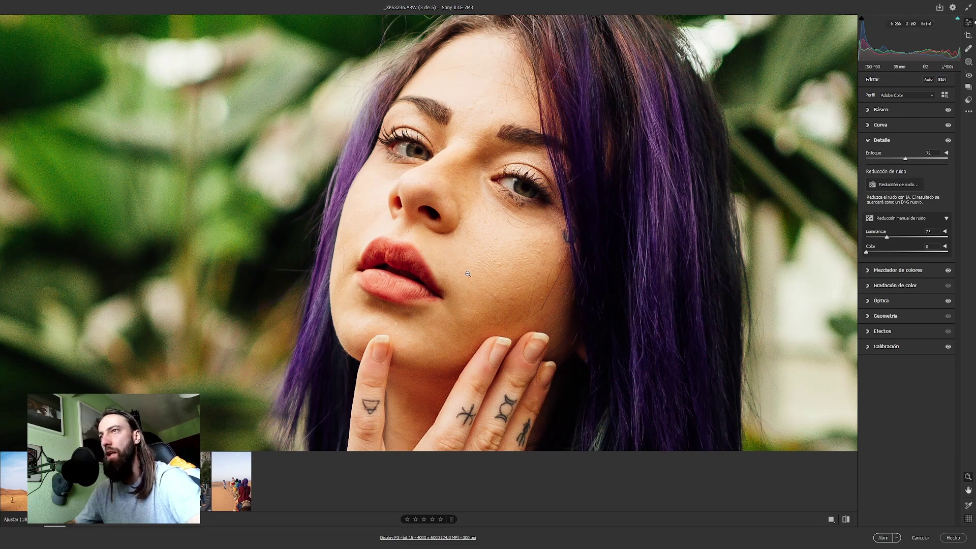
{"action": "left_click", "coordinate": [390, 307]}
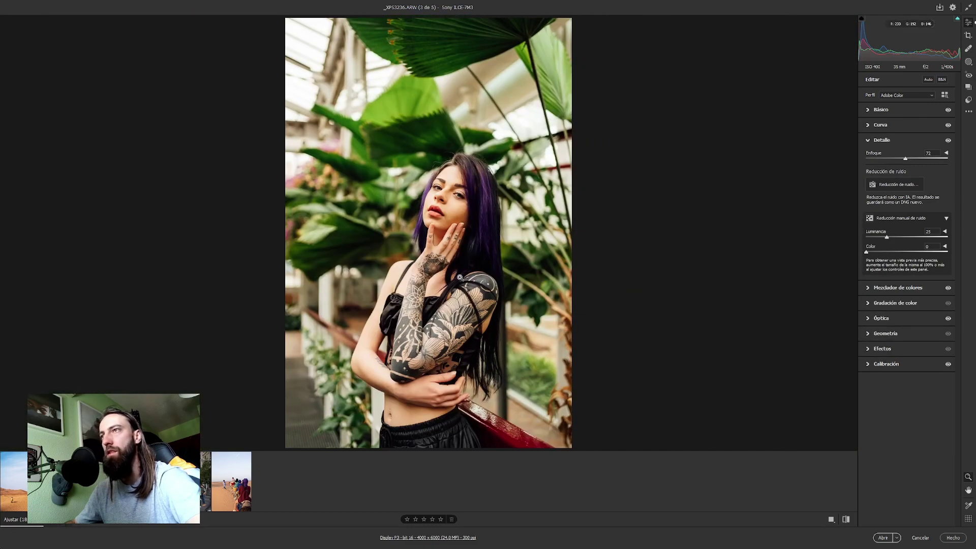
{"action": "left_click", "coordinate": [889, 111]}
{"action": "left_click_drag", "start_coordinate": [907, 171], "coordinate": [908, 172]}
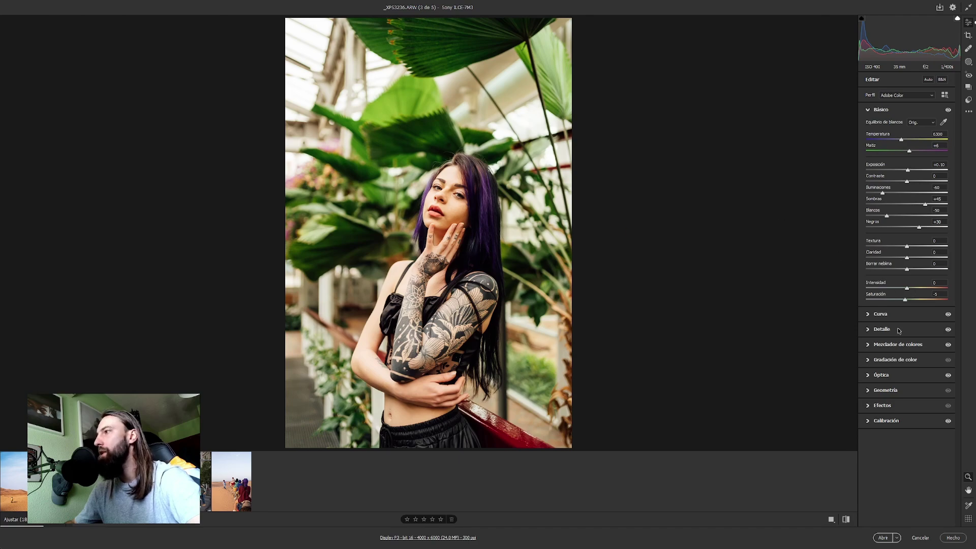
In the Color Mixer, raise Oranges saturation slightly, boost Greens saturation, and brighten Greens luminance
{"action": "left_click", "coordinate": [448, 225]}
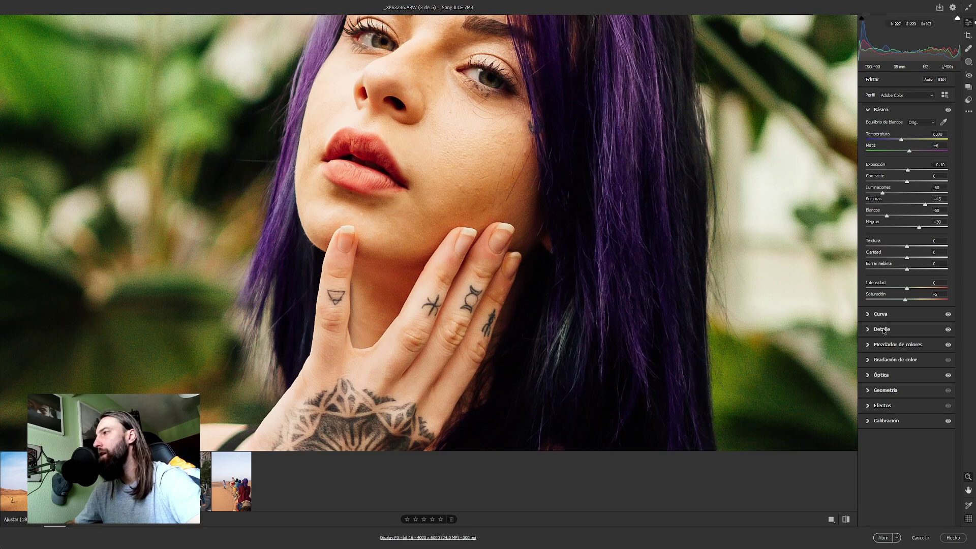
{"action": "left_click", "coordinate": [878, 347]}
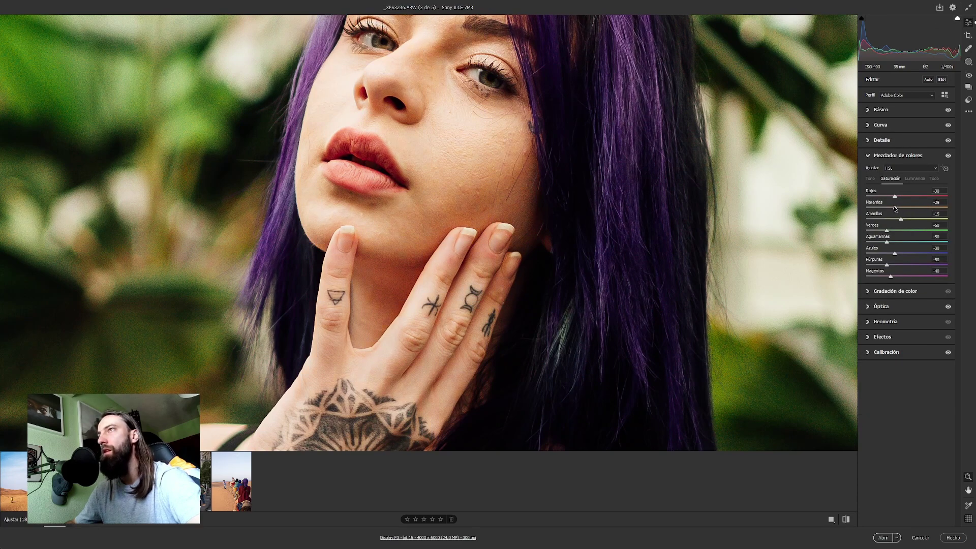
{"action": "left_click_drag", "start_coordinate": [895, 208], "coordinate": [897, 208]}
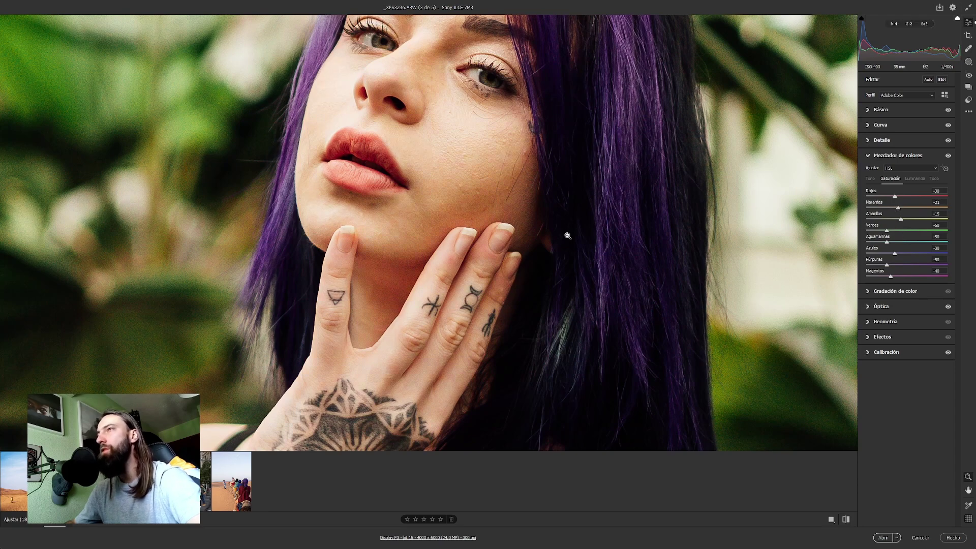
{"action": "left_click", "coordinate": [608, 238]}
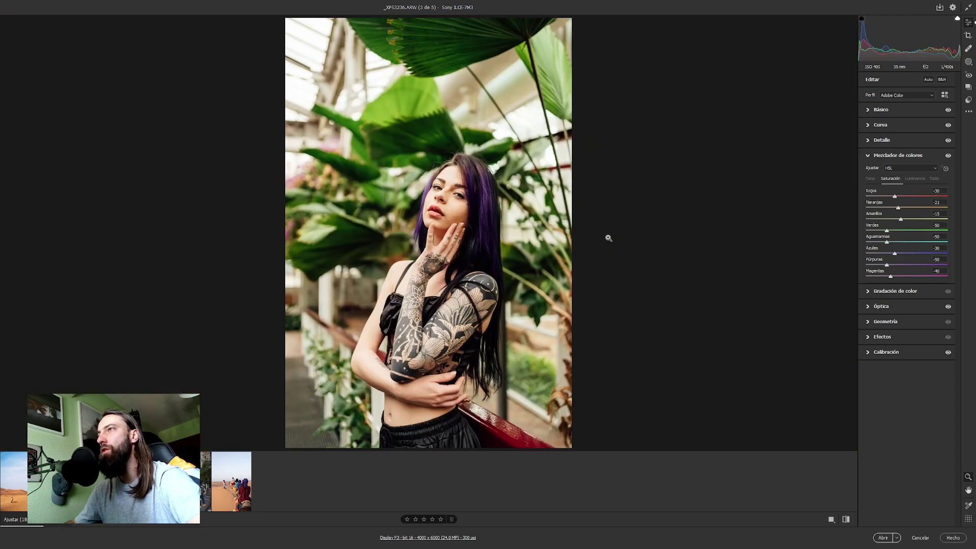
{"action": "left_click", "coordinate": [924, 231]}
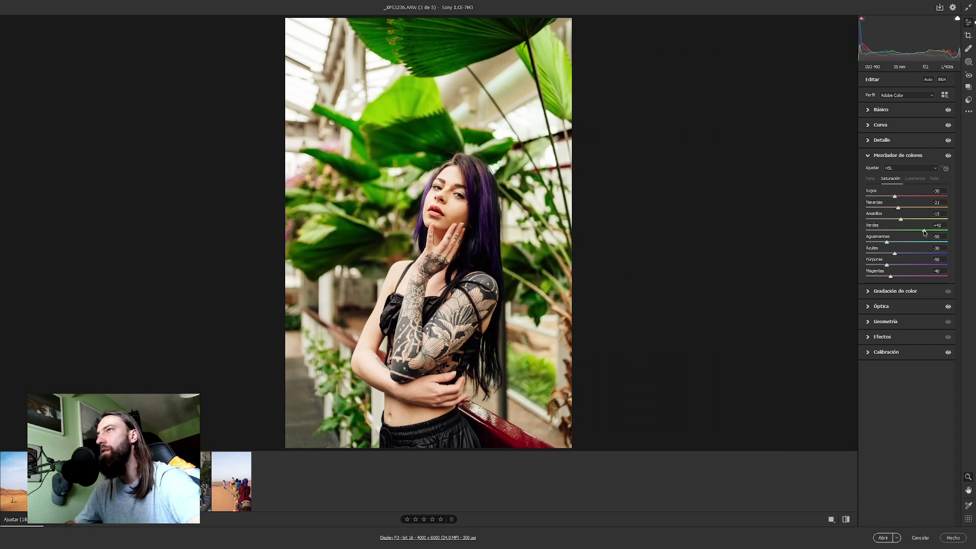
{"action": "left_click", "coordinate": [915, 179]}
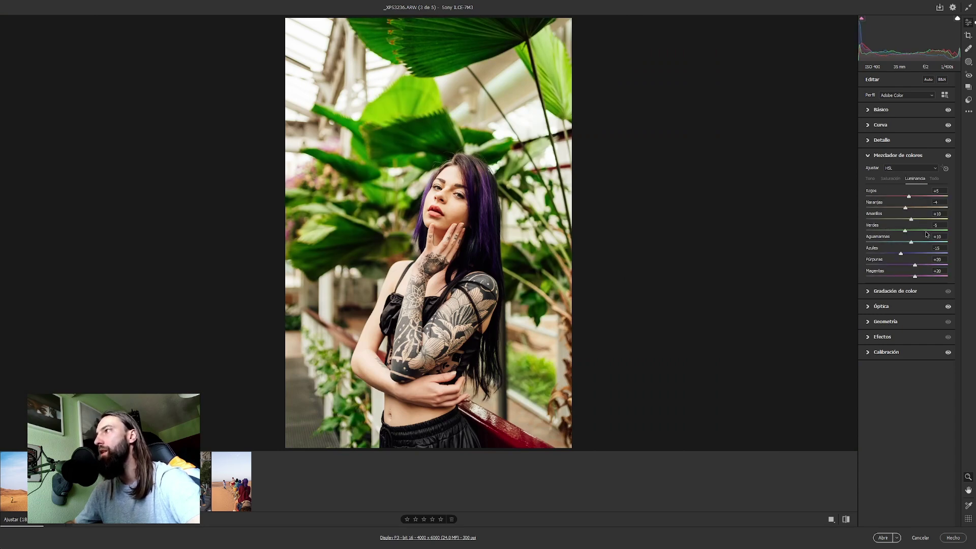
{"action": "left_click_drag", "start_coordinate": [926, 231], "coordinate": [919, 229]}
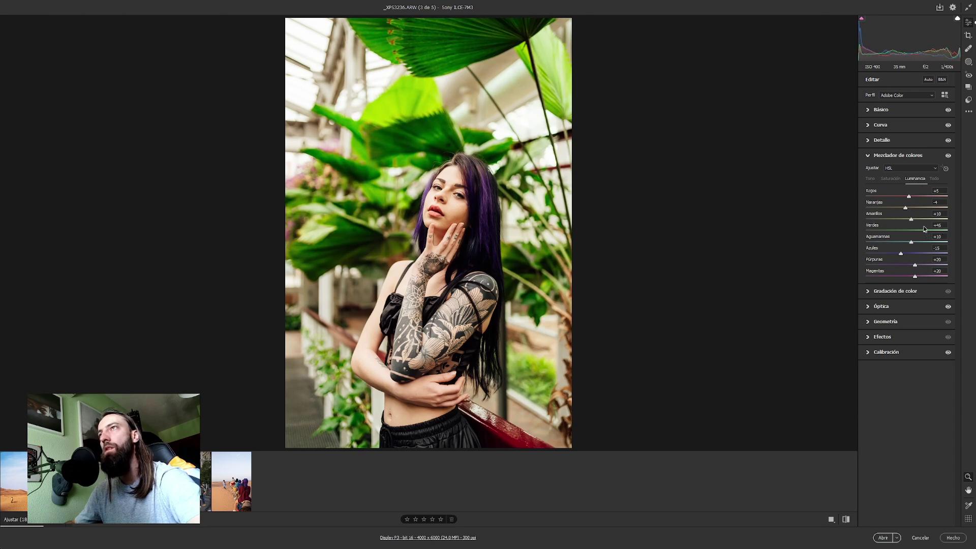
Set Whites in the Basic panel to -64
{"action": "left_click", "coordinate": [880, 115]}
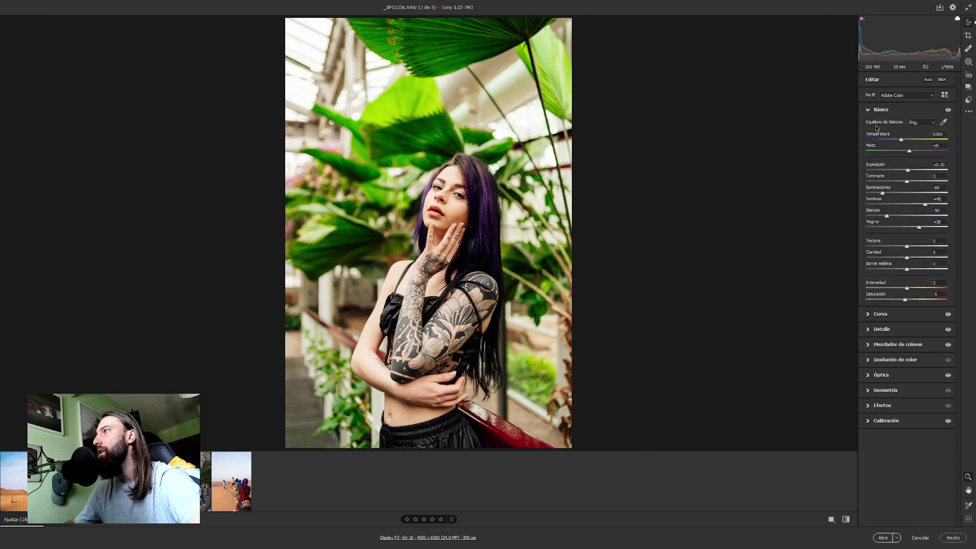
{"action": "double_click", "coordinate": [887, 216]}
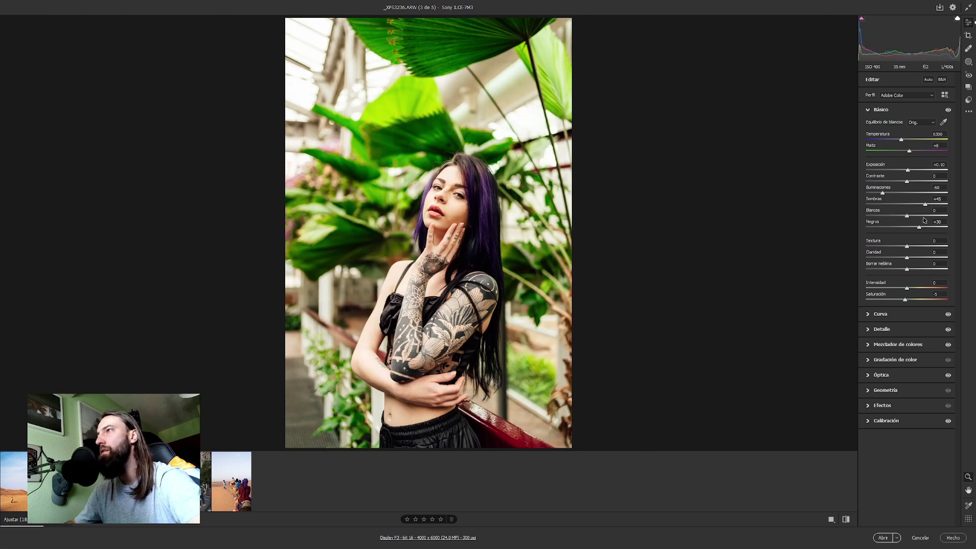
{"action": "left_click_drag", "start_coordinate": [923, 216], "coordinate": [938, 217]}
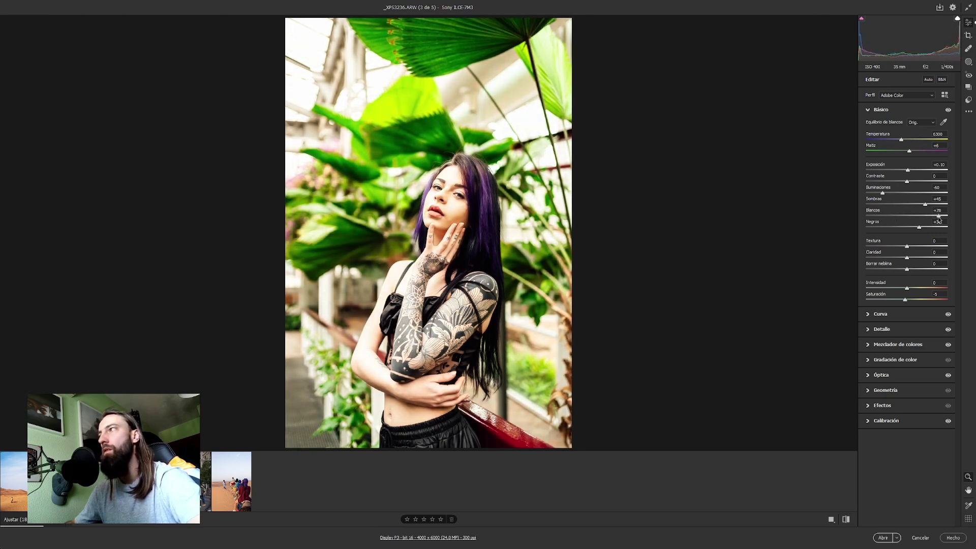
{"action": "double_click", "coordinate": [937, 217]}
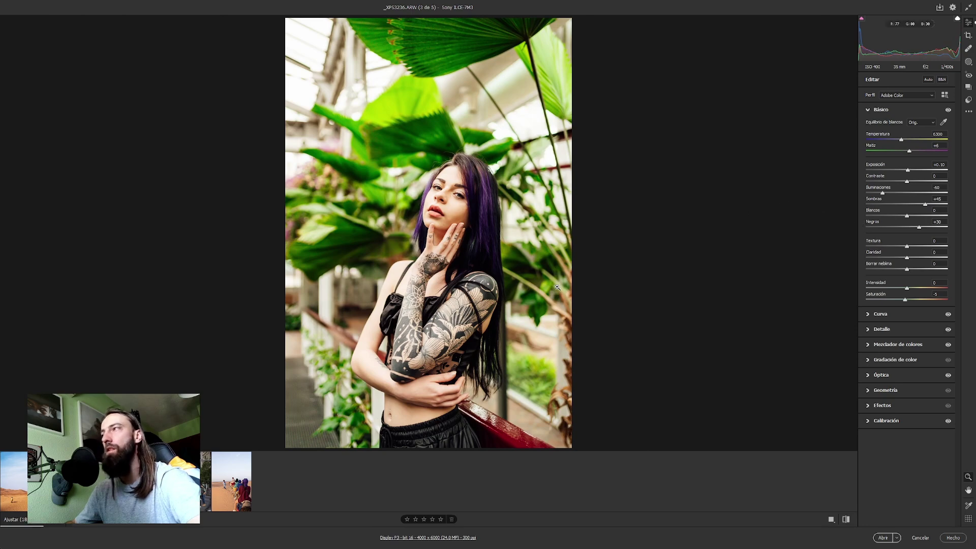
{"action": "left_click_drag", "start_coordinate": [890, 216], "coordinate": [882, 216]}
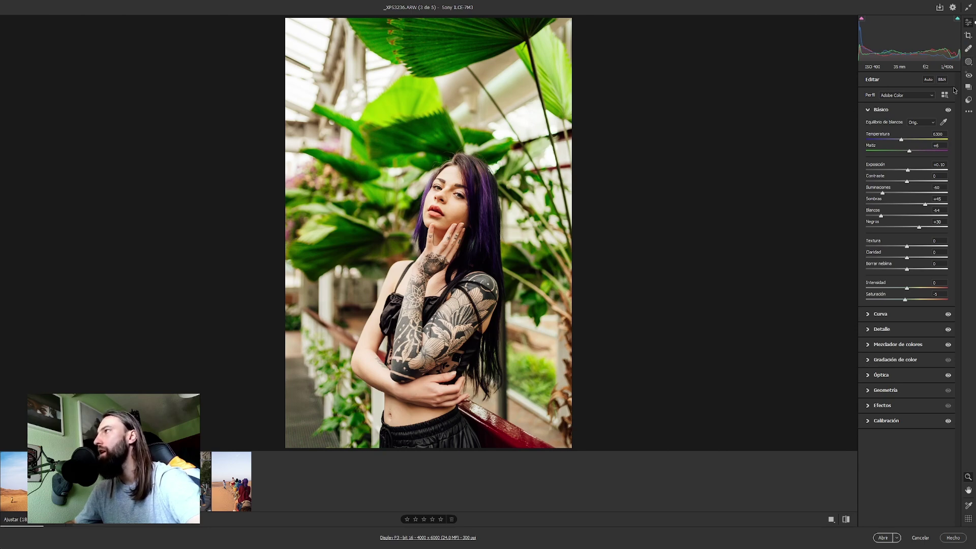
{"action": "left_click", "coordinate": [968, 61]}
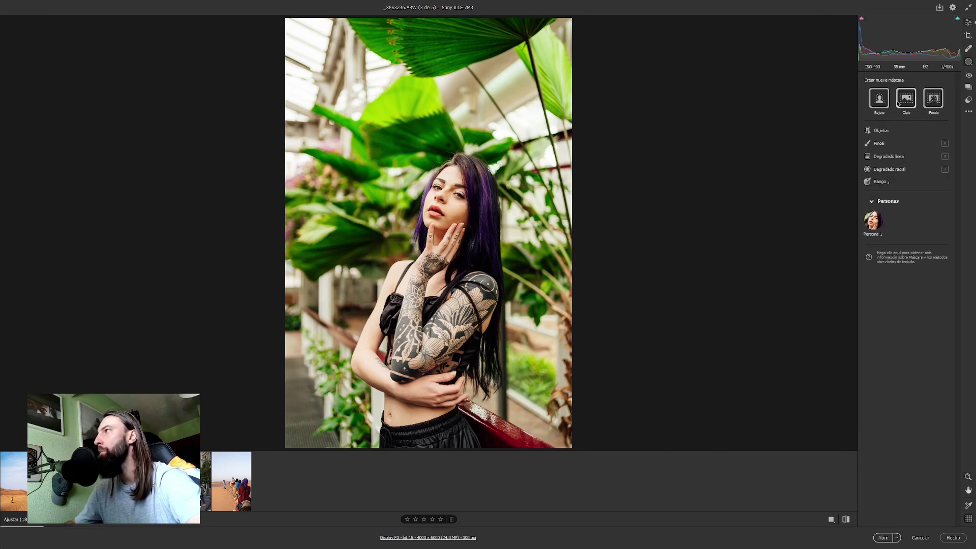
Create a background mask and set its Whites to +76 and Clarity to +30
{"action": "left_click", "coordinate": [933, 98]}
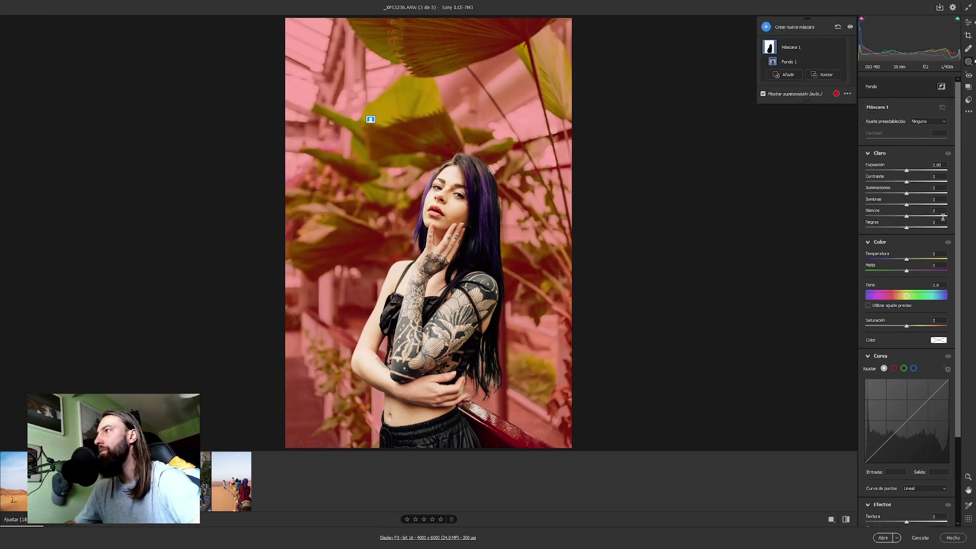
{"action": "left_click", "coordinate": [941, 216]}
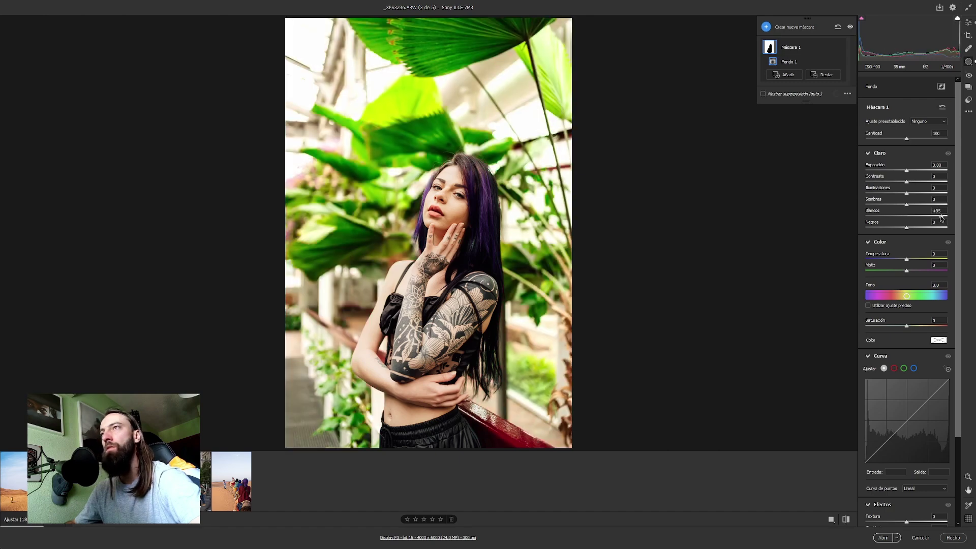
{"action": "left_click_drag", "start_coordinate": [941, 217], "coordinate": [937, 218]}
{"action": "scroll", "coordinate": [925, 430], "scroll_direction": "down", "scroll_amount": 3}
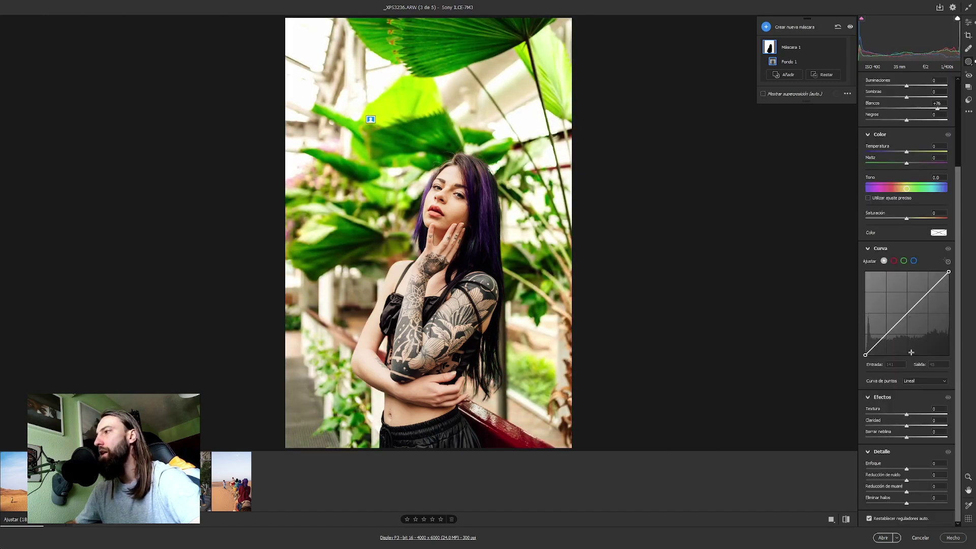
{"action": "left_click", "coordinate": [933, 426]}
{"action": "left_click_drag", "start_coordinate": [928, 427], "coordinate": [910, 427]}
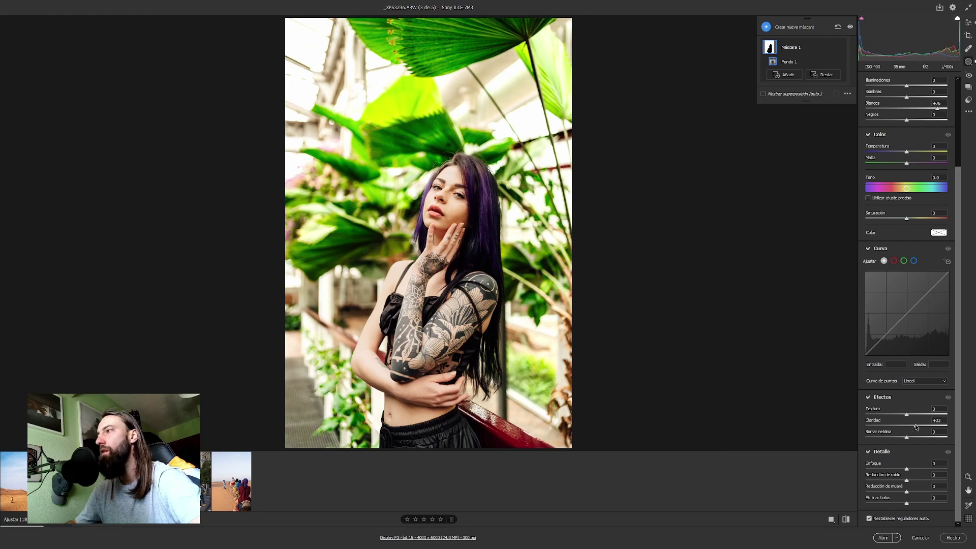
{"action": "scroll", "coordinate": [928, 175], "scroll_direction": "up", "scroll_amount": 3}
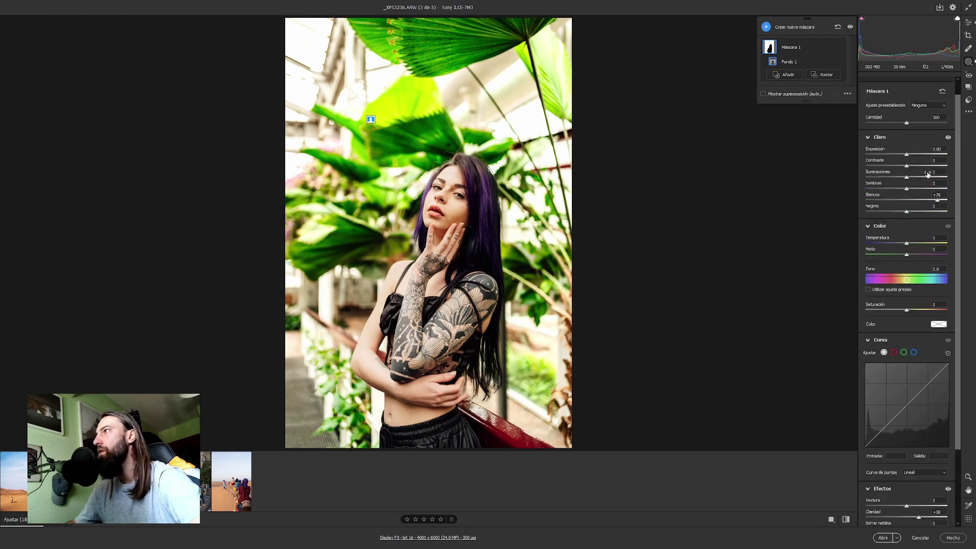
Give the mask Contrast +46, deeper Blacks and Temperature warmed by +12
{"action": "left_click", "coordinate": [925, 166]}
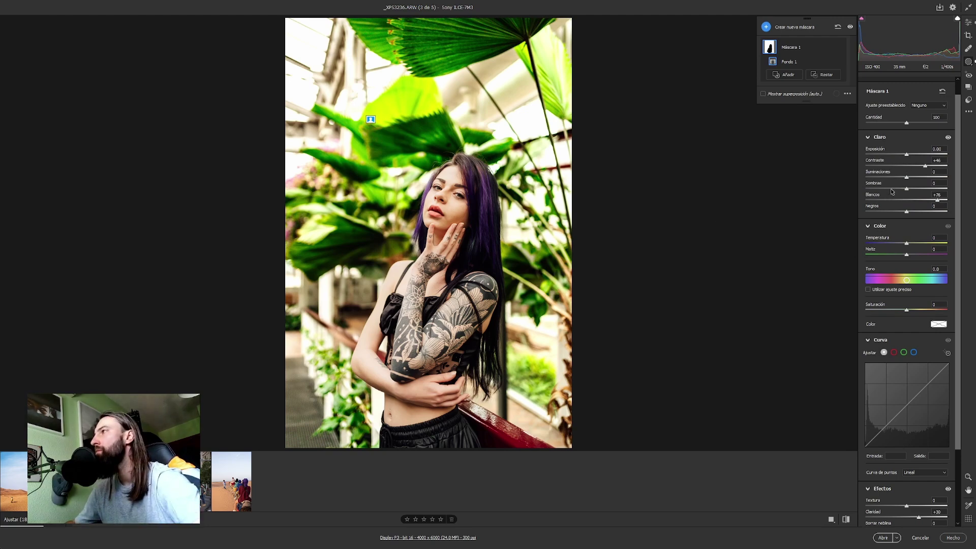
{"action": "left_click", "coordinate": [899, 212]}
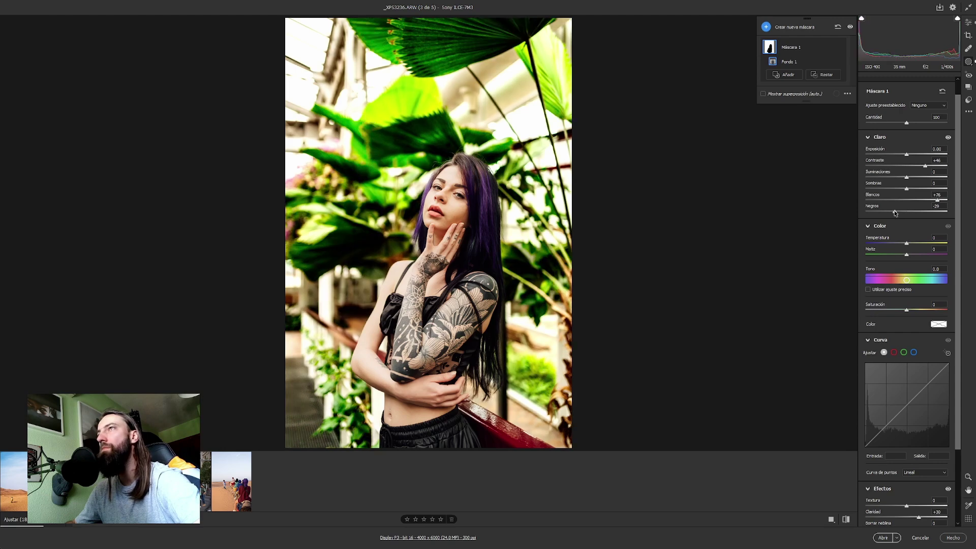
{"action": "left_click_drag", "start_coordinate": [899, 213], "coordinate": [901, 213]}
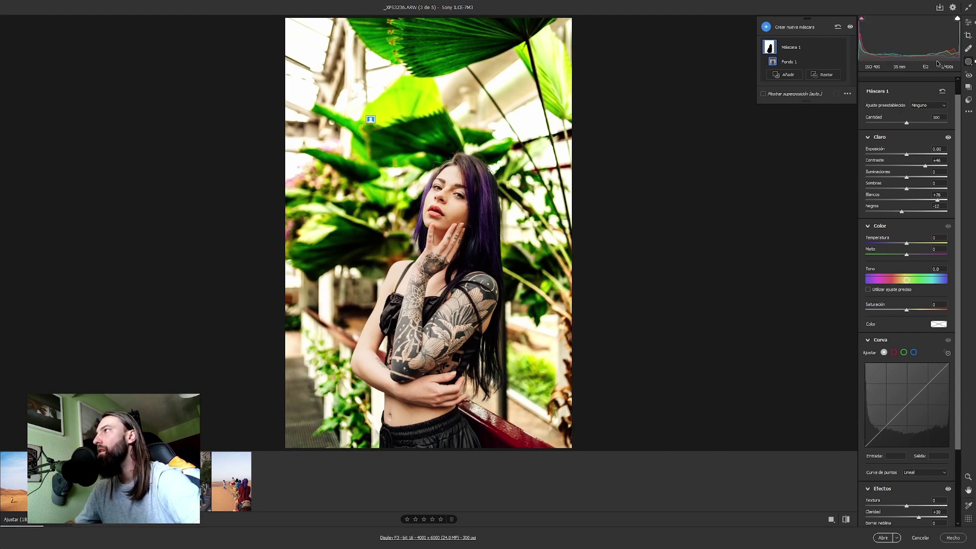
{"action": "mouse_move", "coordinate": [906, 243]}
{"action": "left_mouse_down"}
{"action": "mouse_move", "coordinate": [926, 244]}
{"action": "mouse_move", "coordinate": [913, 245]}
{"action": "left_mouse_up"}
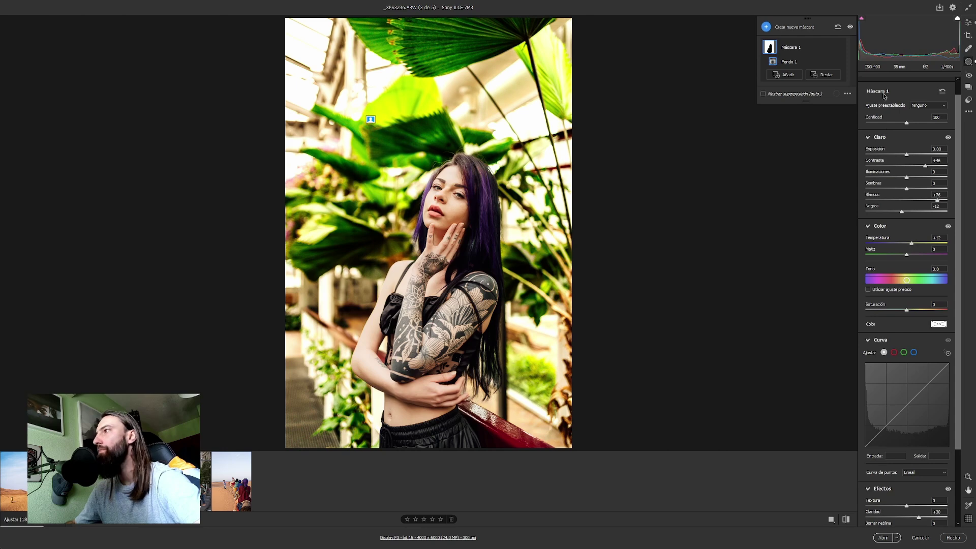
{"action": "left_click", "coordinate": [968, 23]}
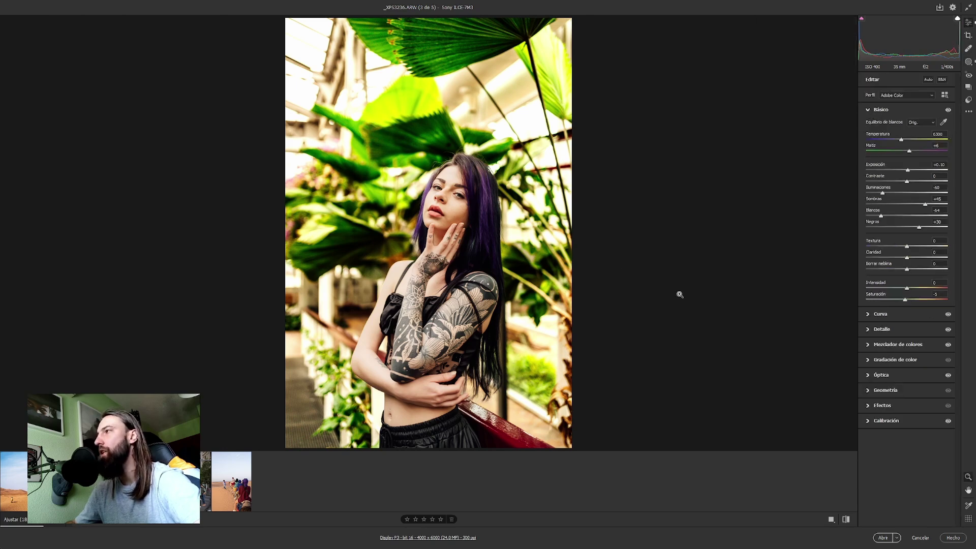
Paint a slightly enlarged brush mask over both irises and brighten them a little
{"action": "left_click", "coordinate": [869, 390]}
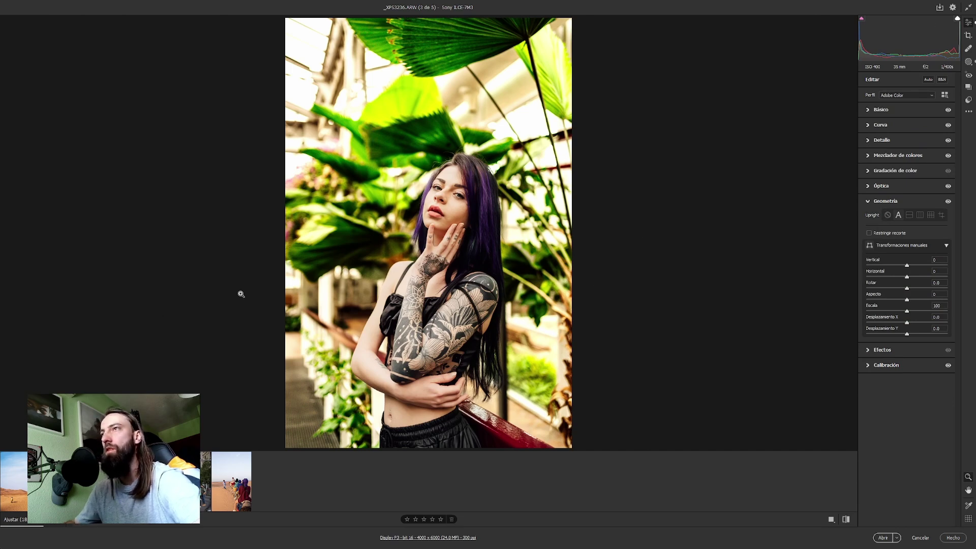
{"action": "left_click", "coordinate": [442, 206]}
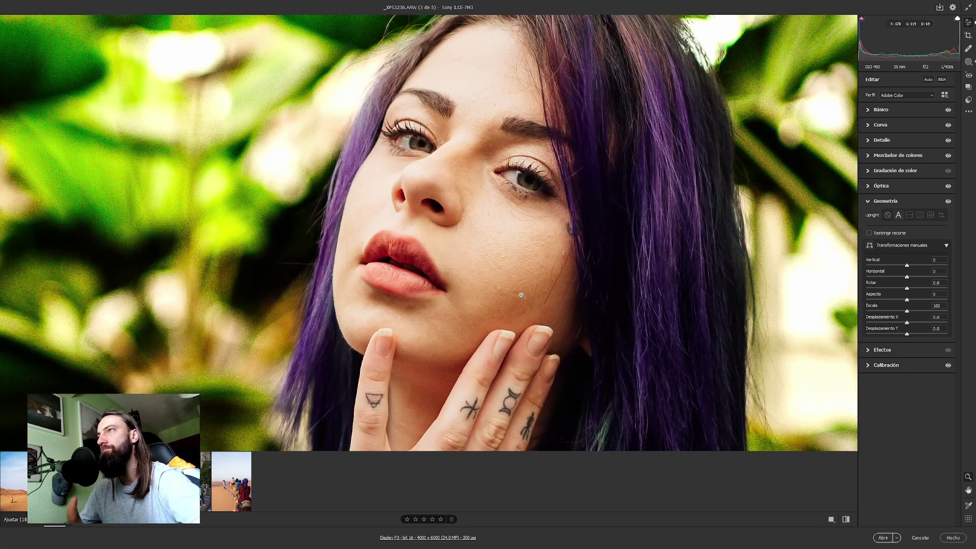
{"action": "left_click_drag", "start_coordinate": [465, 143], "coordinate": [553, 137]}
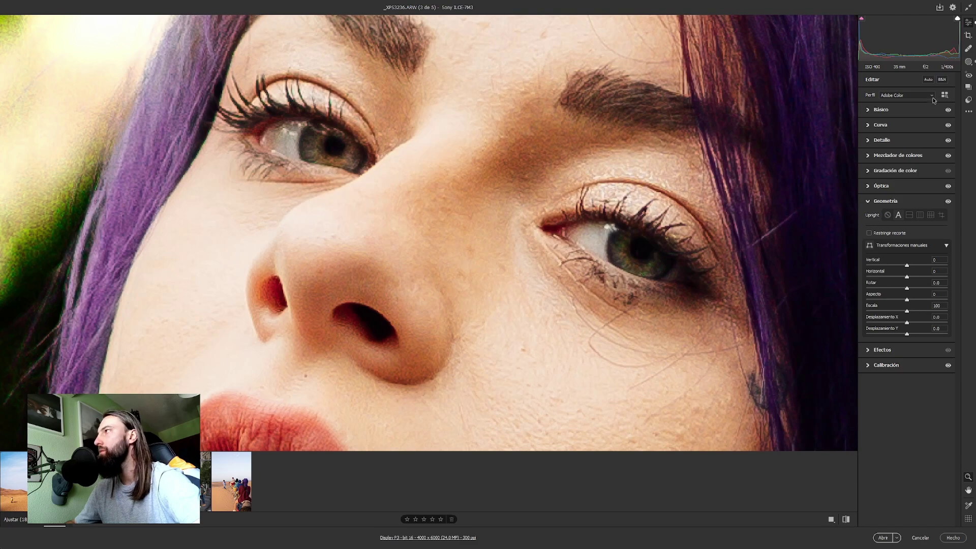
{"action": "left_click", "coordinate": [968, 62]}
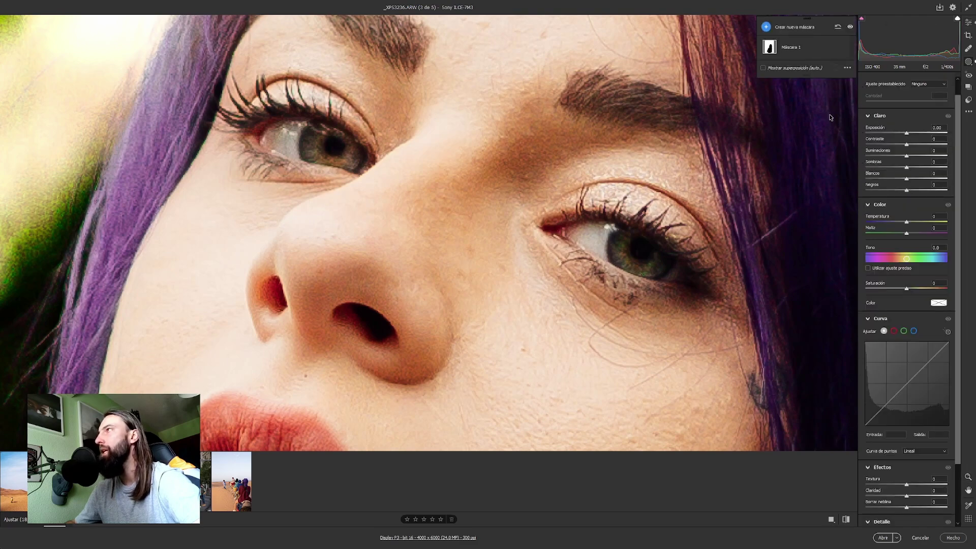
{"action": "left_click", "coordinate": [769, 26]}
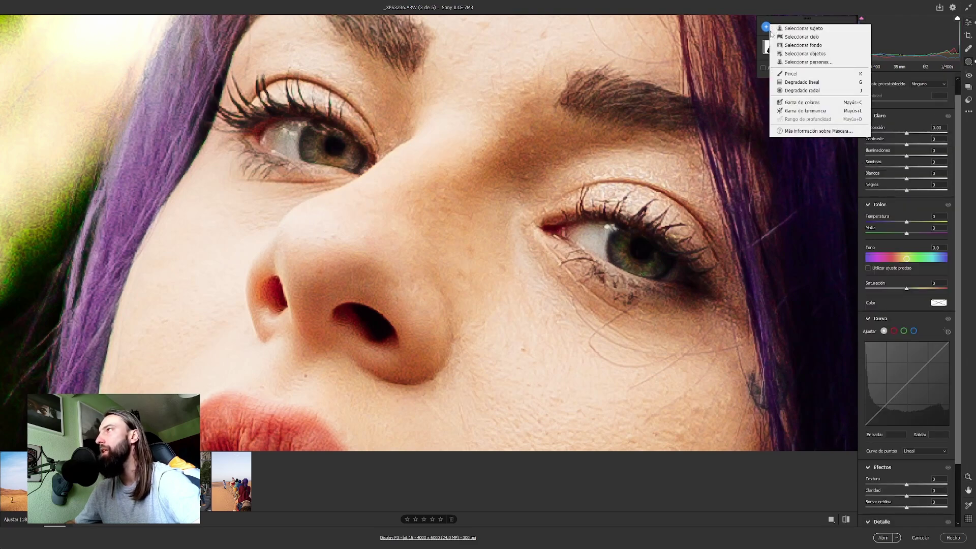
{"action": "left_click", "coordinate": [802, 79]}
{"action": "key", "text": "alt"}
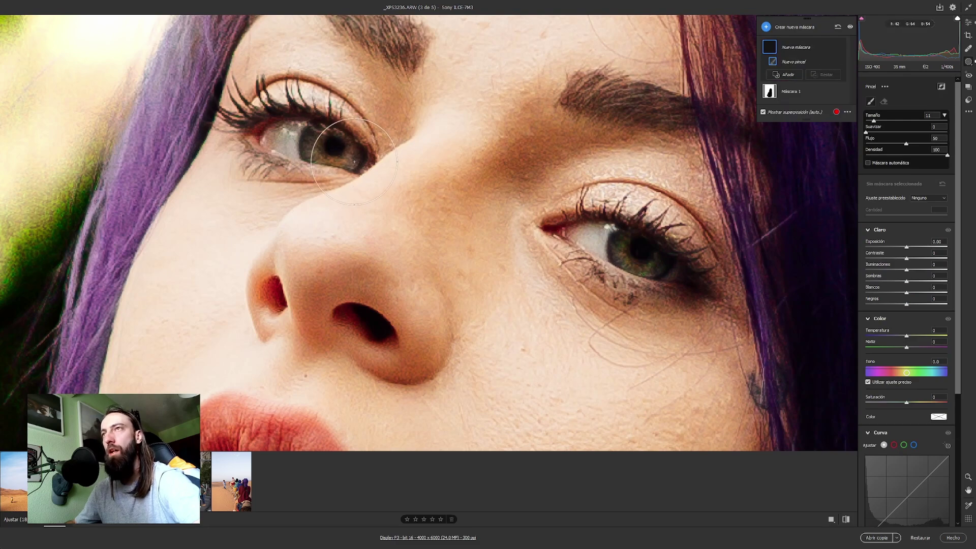
{"action": "left_click_drag", "start_coordinate": [334, 161], "coordinate": [361, 155]}
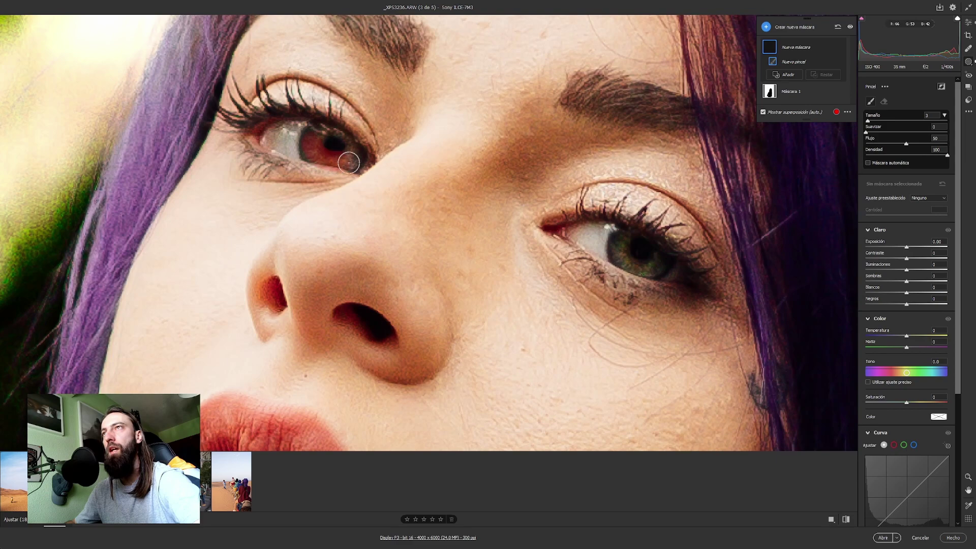
{"action": "left_click_drag", "start_coordinate": [621, 233], "coordinate": [661, 261]}
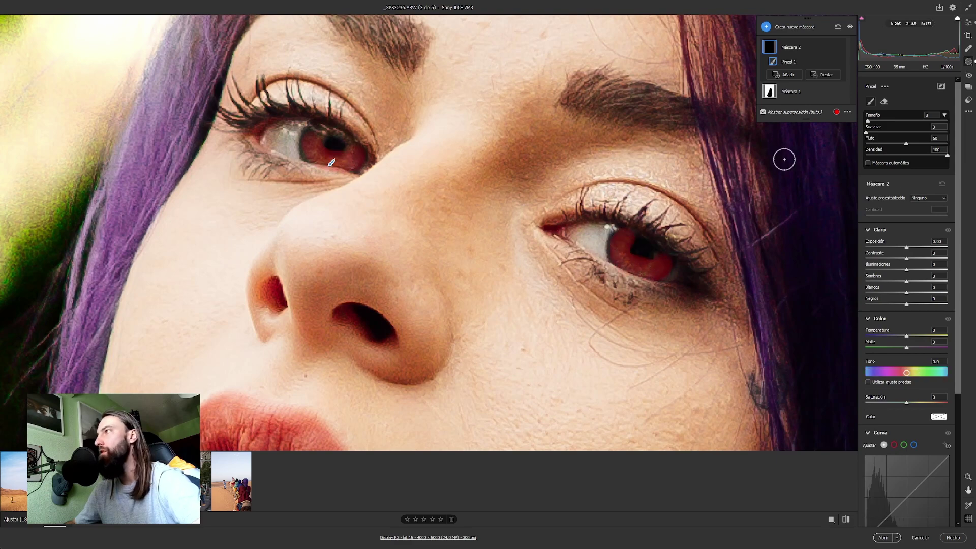
{"action": "left_click_drag", "start_coordinate": [906, 248], "coordinate": [909, 248]}
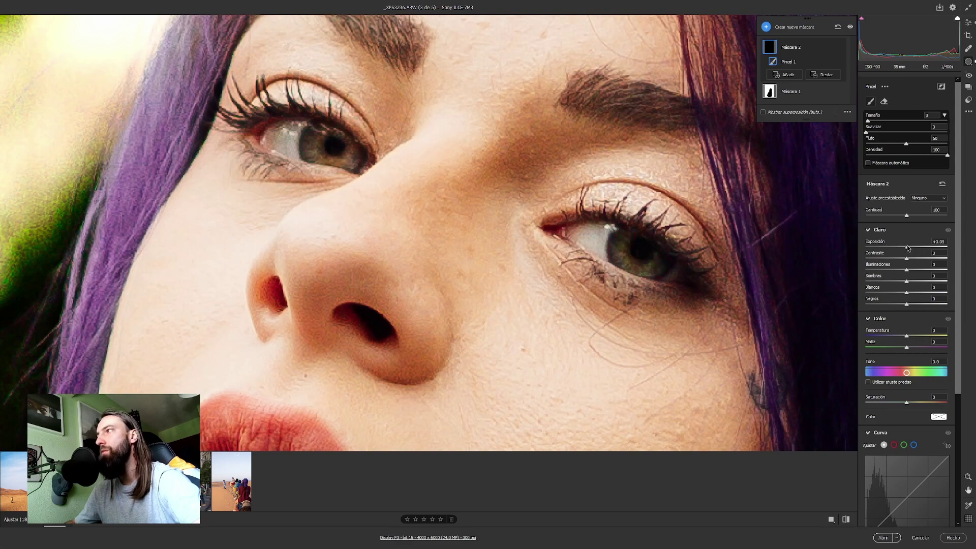
Zoom back out to the whole portrait and open the fourth photo, the street kiss
{"action": "left_click", "coordinate": [460, 268], "text": "alt"}
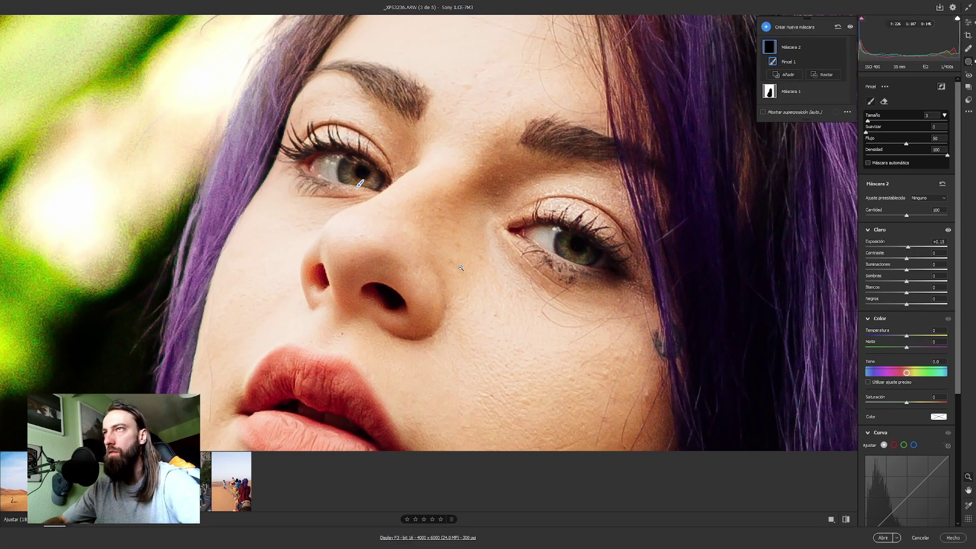
{"action": "left_click", "coordinate": [460, 268], "text": "alt"}
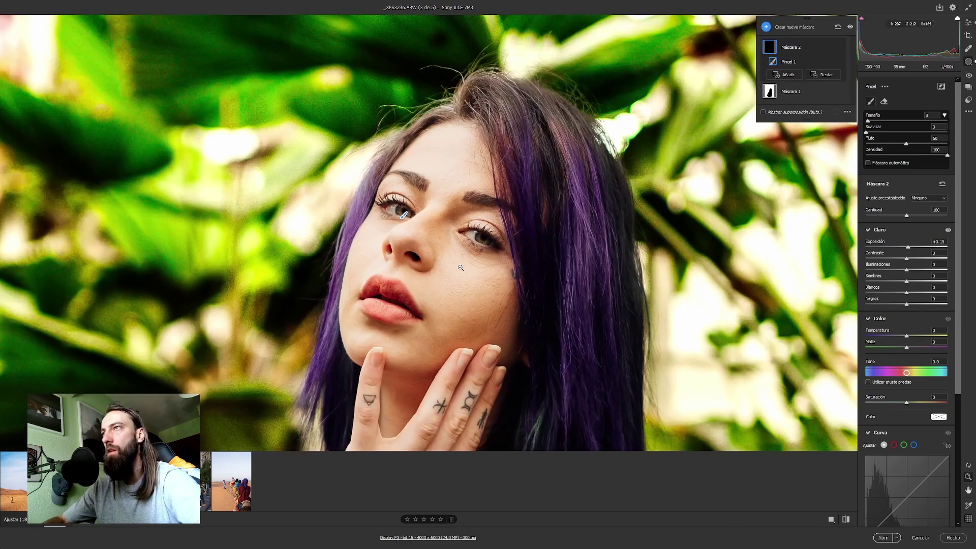
{"action": "left_click", "coordinate": [967, 23]}
{"action": "left_click", "coordinate": [447, 250], "text": "alt"}
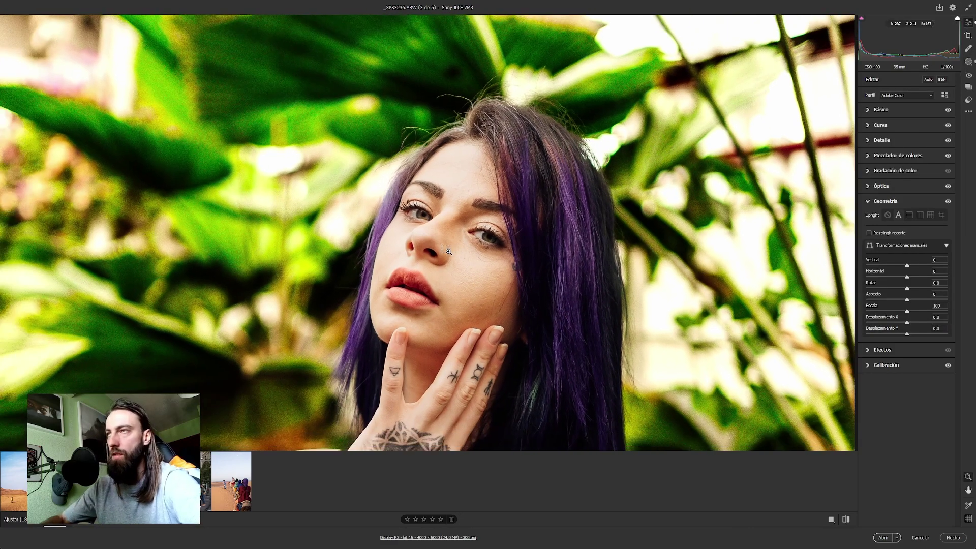
{"action": "left_click", "coordinate": [447, 250], "text": "alt"}
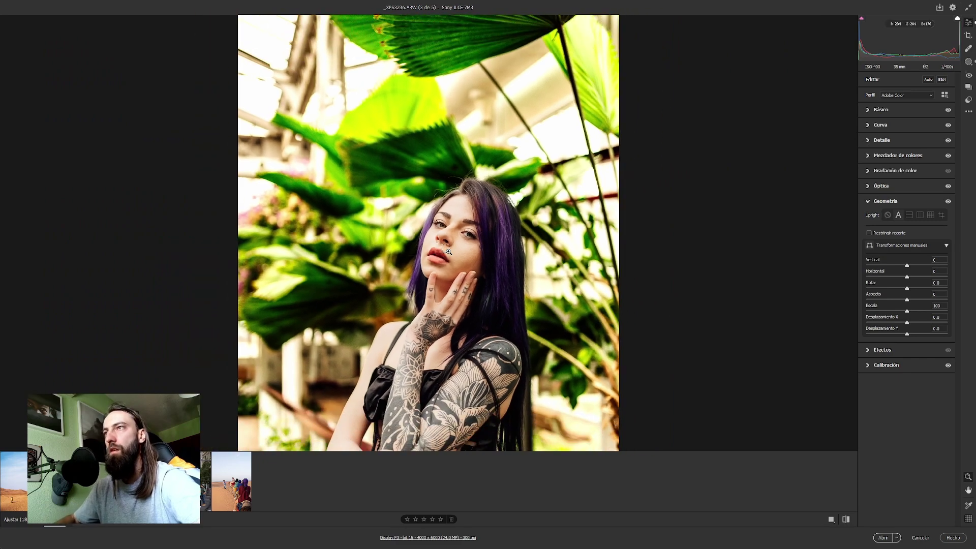
{"action": "scroll", "coordinate": [448, 250], "scroll_direction": "down", "scroll_amount": 3}
{"action": "left_click", "coordinate": [450, 201], "text": "alt"}
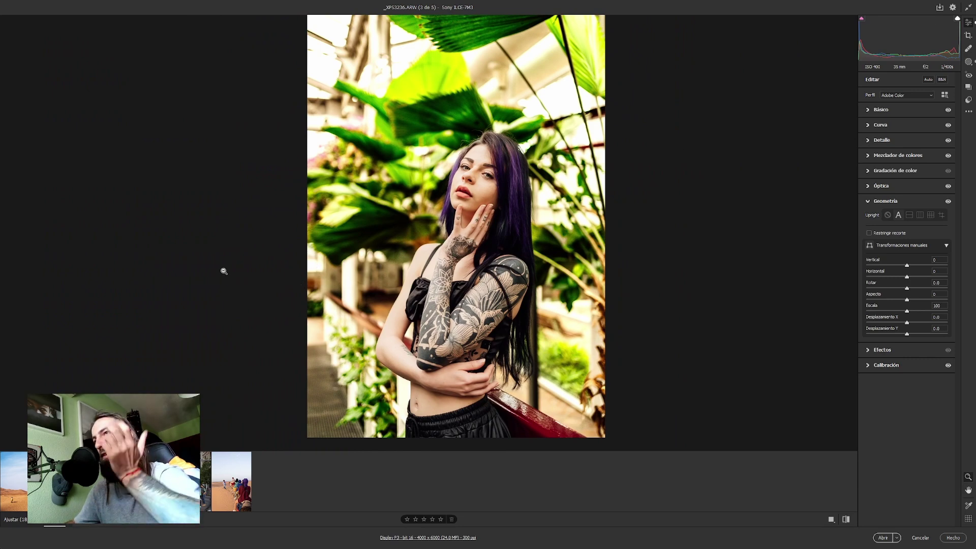
{"action": "mouse_move", "coordinate": [204, 473]}
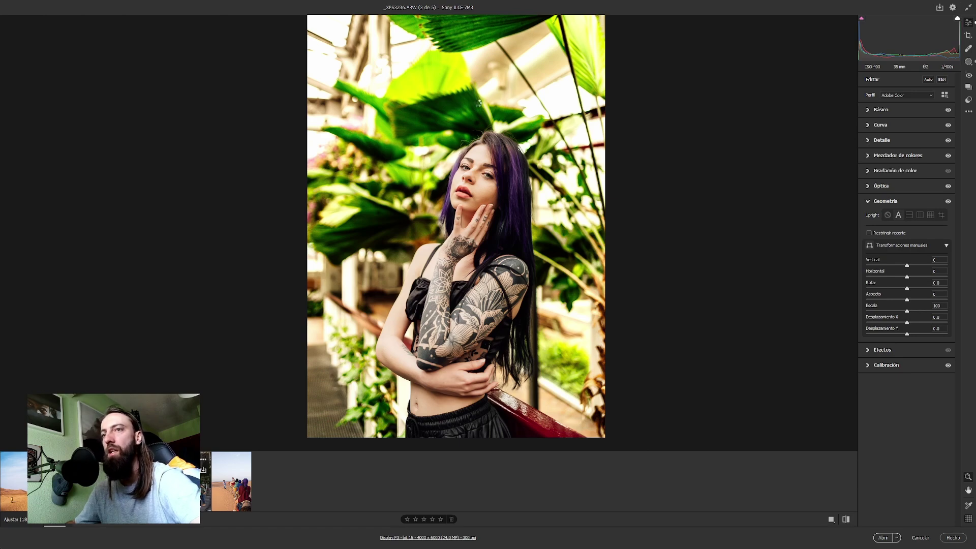
{"action": "left_click", "coordinate": [205, 483]}
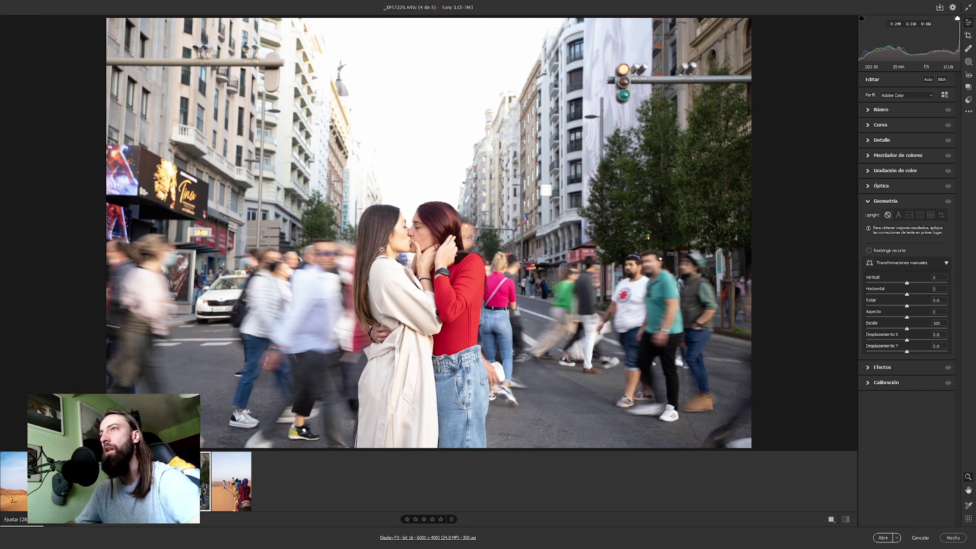
Inspect the kissing couple's faces up close, then fit the whole street scene in view
{"action": "left_click_drag", "start_coordinate": [408, 244], "coordinate": [496, 194]}
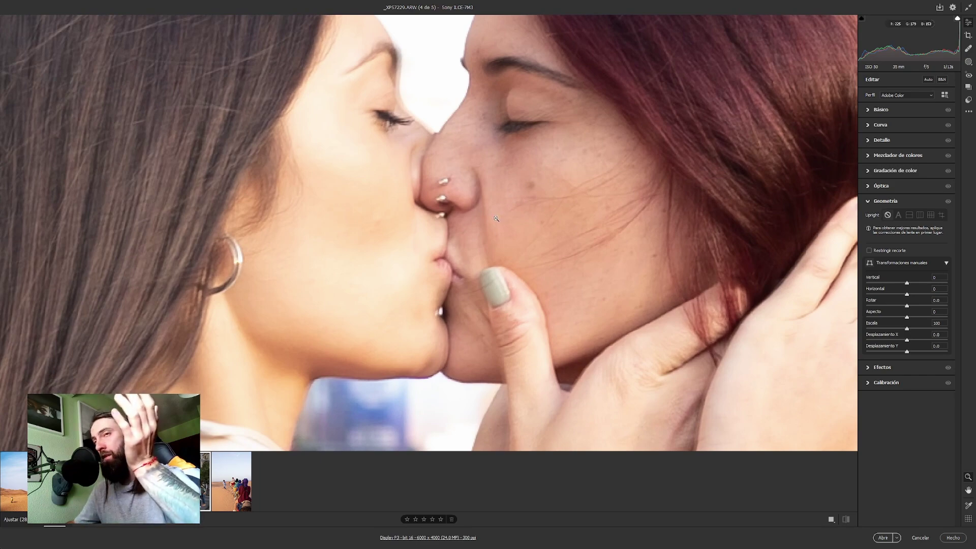
{"action": "left_click", "coordinate": [461, 199], "text": "alt"}
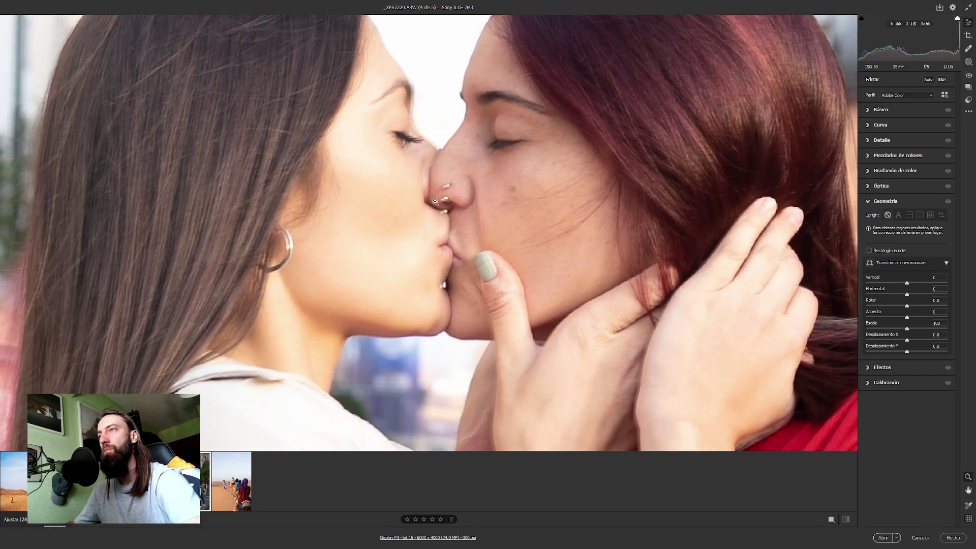
{"action": "left_click", "coordinate": [455, 245], "text": "alt"}
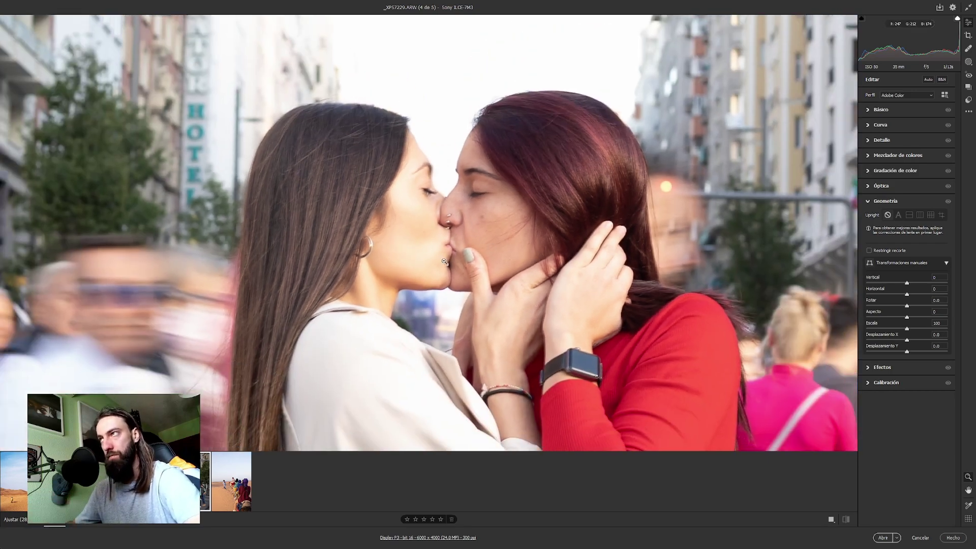
{"action": "left_click", "coordinate": [444, 261], "text": "alt"}
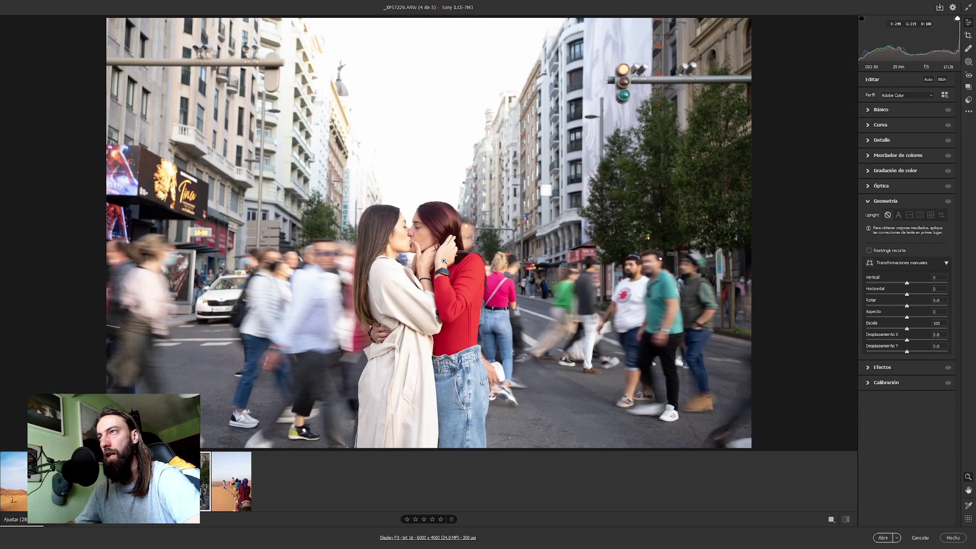
{"action": "left_click", "coordinate": [412, 237]}
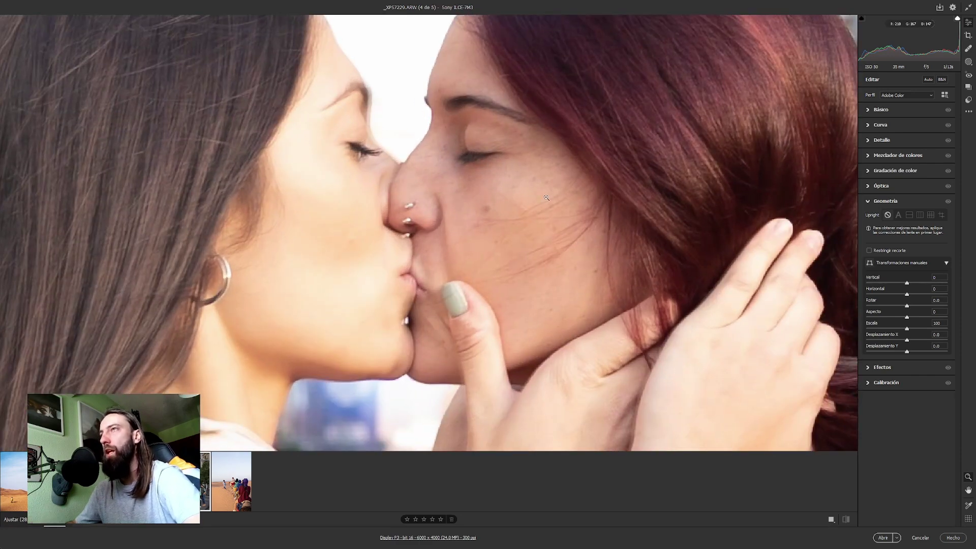
{"action": "left_click", "coordinate": [380, 291], "text": "alt"}
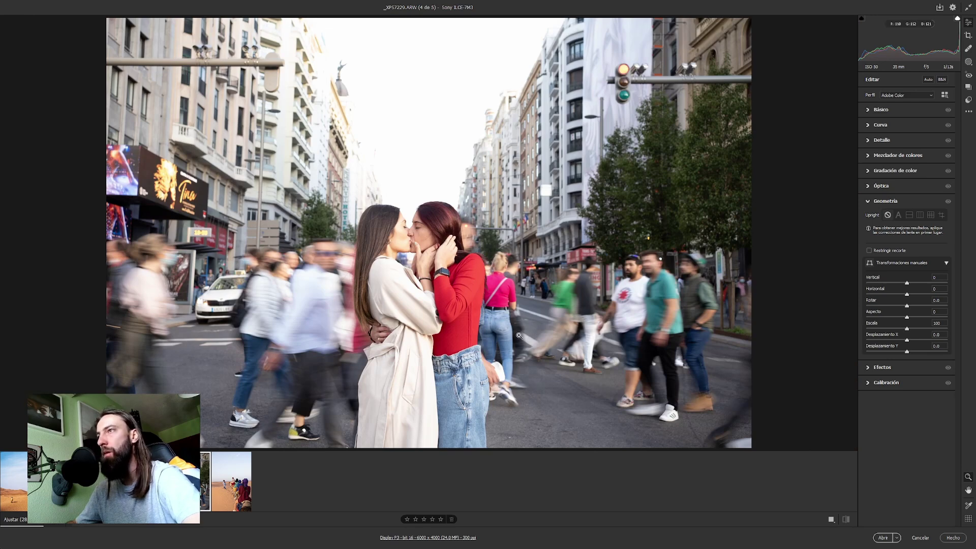
{"action": "left_click", "coordinate": [969, 100]}
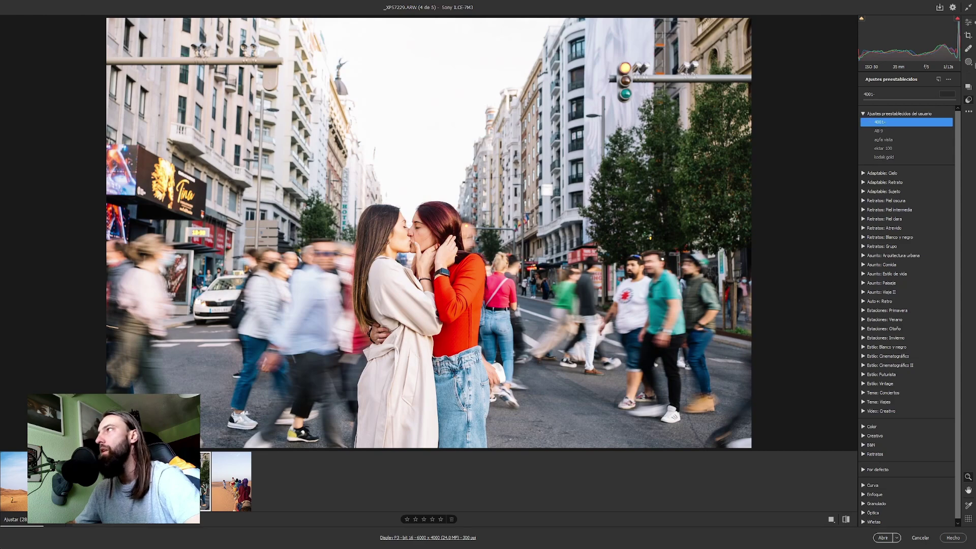
Try Upright Auto, turn it off, then set Rotate to -0.8 and Scale to 109
{"action": "key", "text": "e"}
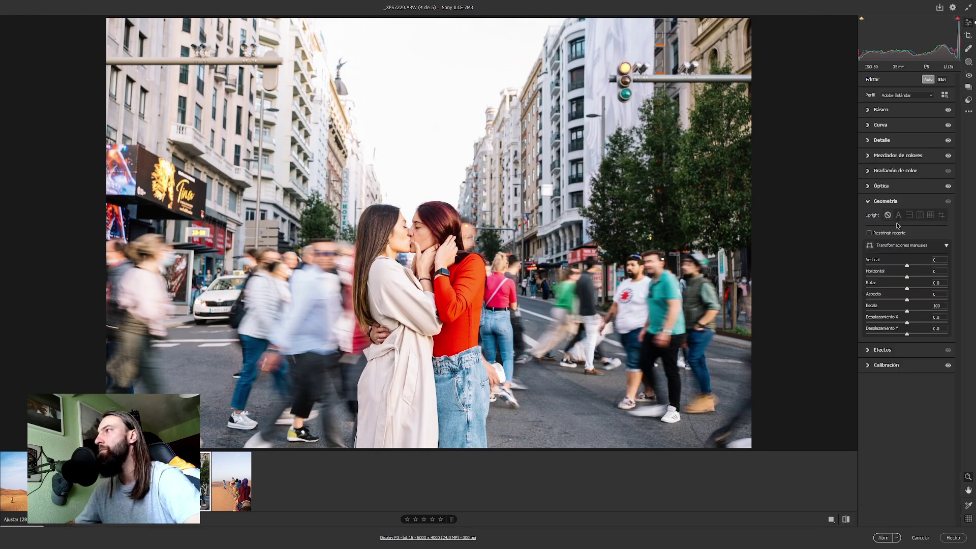
{"action": "left_click", "coordinate": [898, 215]}
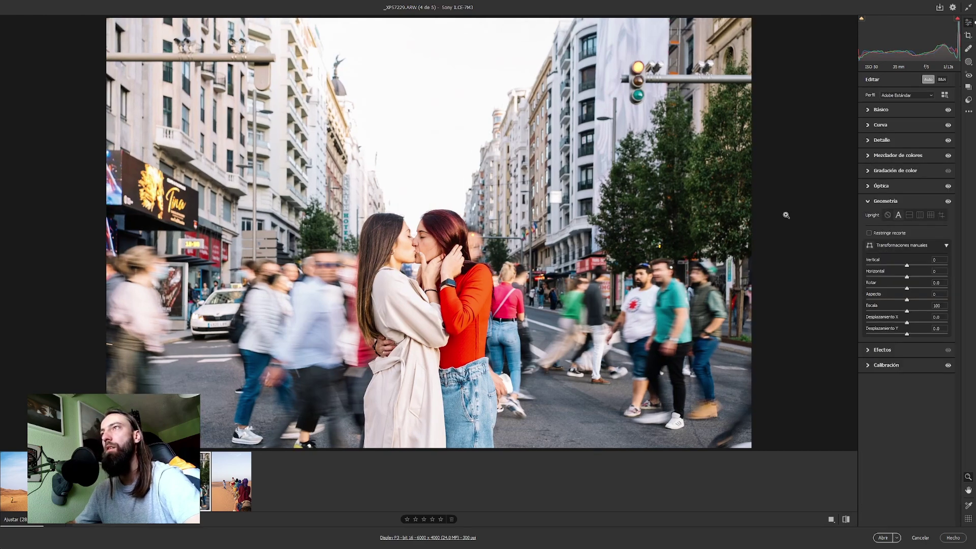
{"action": "left_click", "coordinate": [887, 215]}
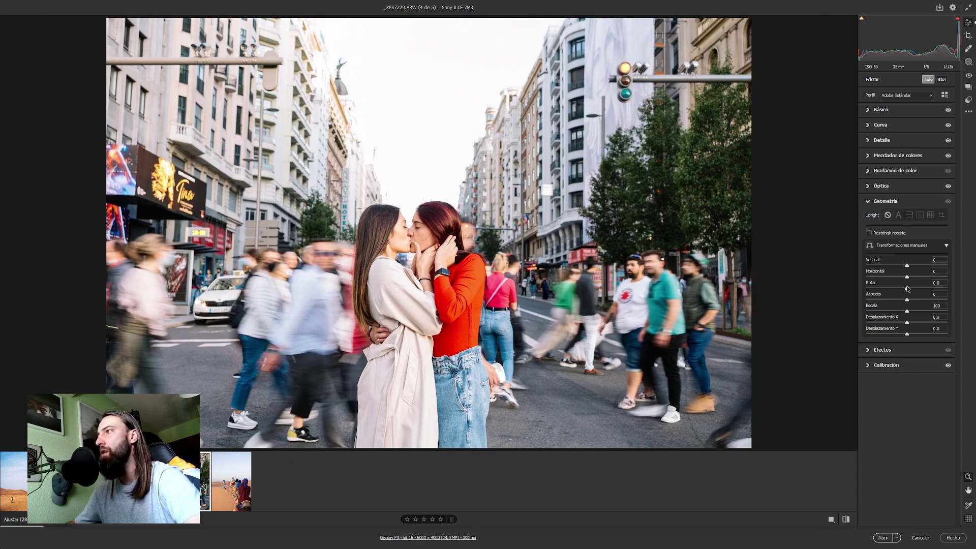
{"action": "left_click_drag", "start_coordinate": [907, 289], "coordinate": [903, 289]}
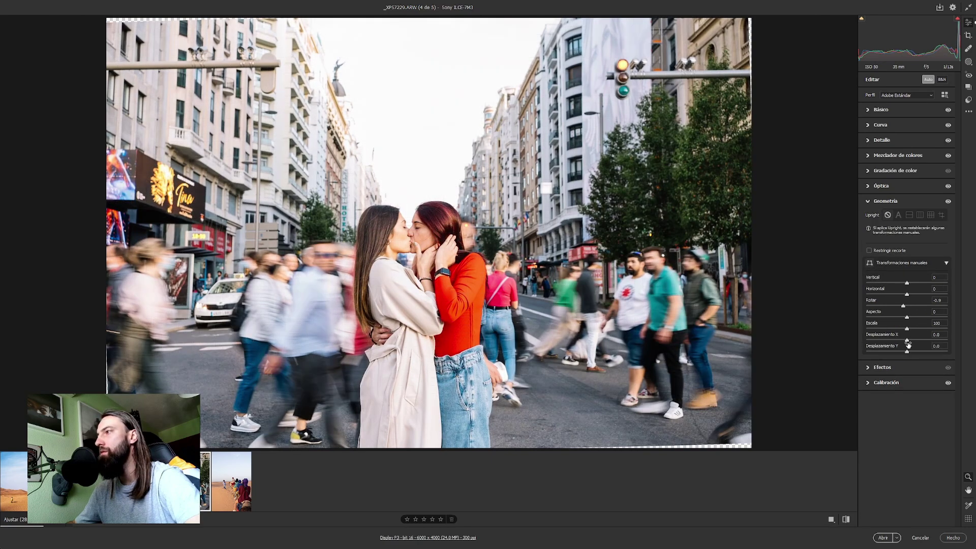
{"action": "left_click_drag", "start_coordinate": [907, 329], "coordinate": [915, 329]}
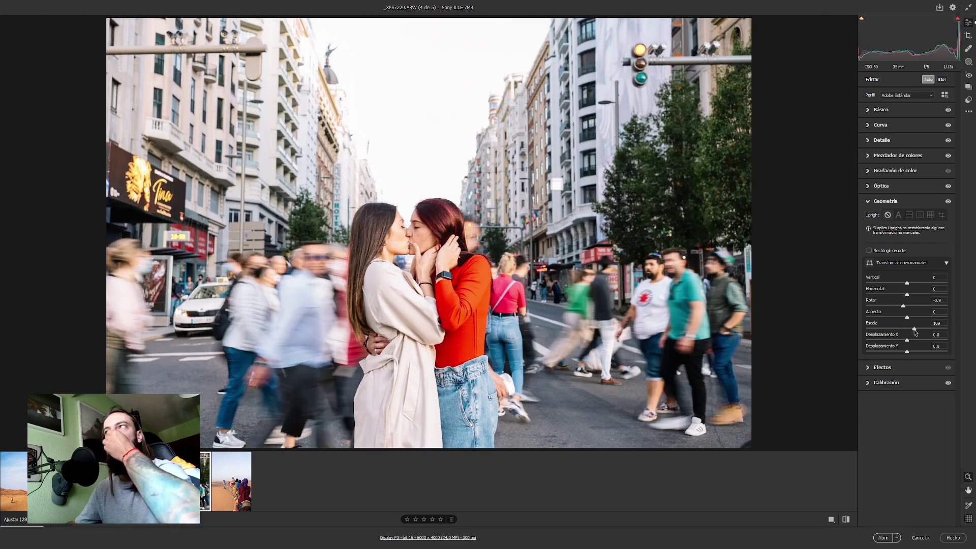
Add Clarity, raise Contrast to +43, and warm the street photo to 6900
{"action": "left_click", "coordinate": [887, 110]}
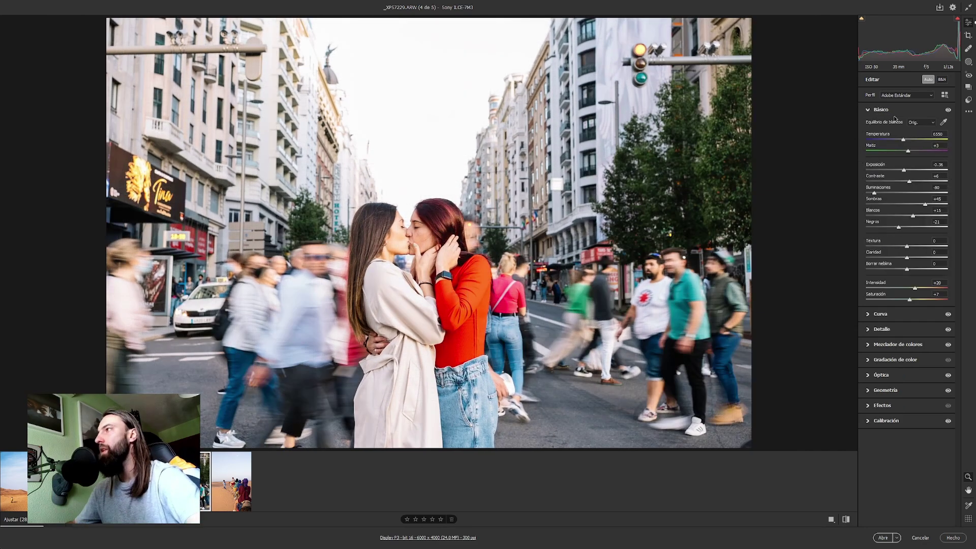
{"action": "left_click", "coordinate": [919, 257]}
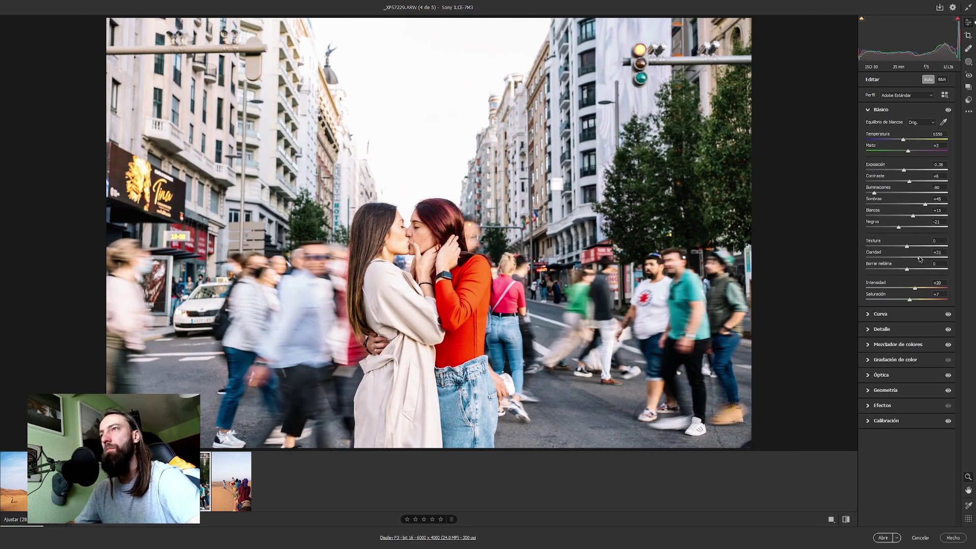
{"action": "left_click", "coordinate": [919, 181]}
{"action": "left_click_drag", "start_coordinate": [922, 182], "coordinate": [925, 182]}
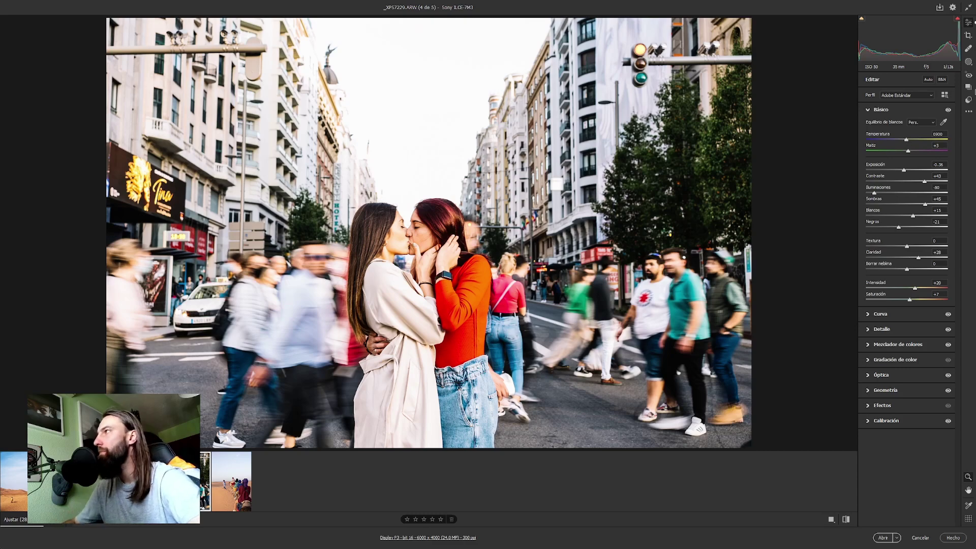
{"action": "left_click", "coordinate": [968, 63]}
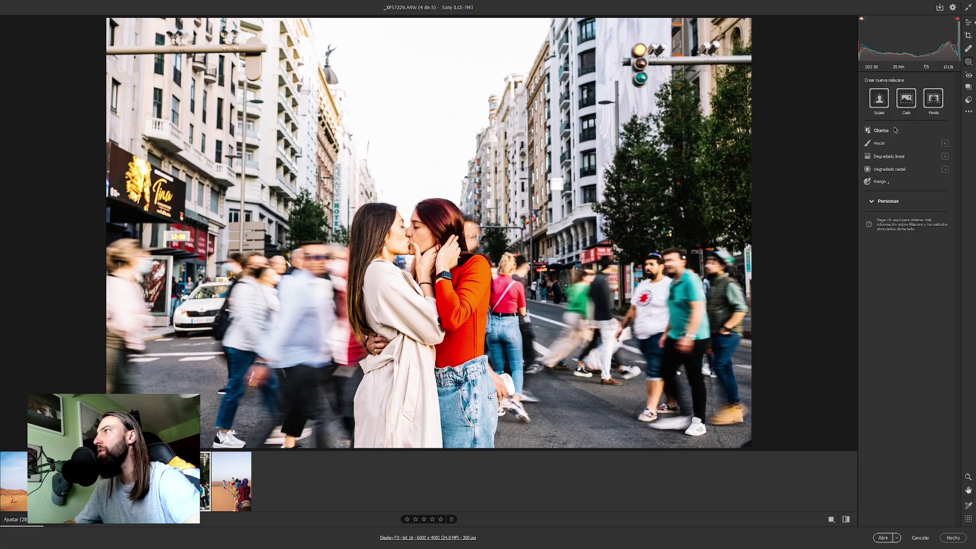
Create a background mask with Temperature +22, Blacks +2 and Clarity +29, then check it zoomed
{"action": "left_click", "coordinate": [938, 100]}
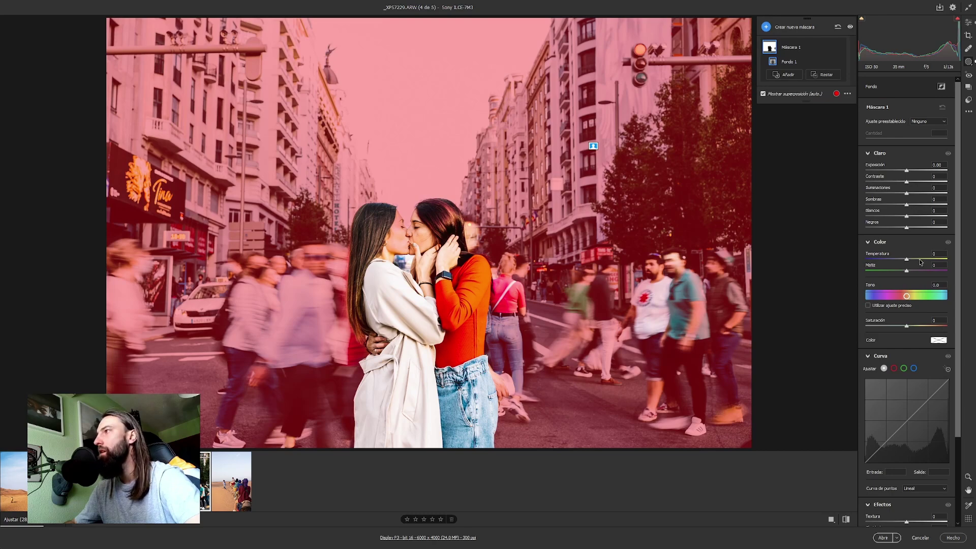
{"action": "left_click_drag", "start_coordinate": [921, 259], "coordinate": [925, 260]}
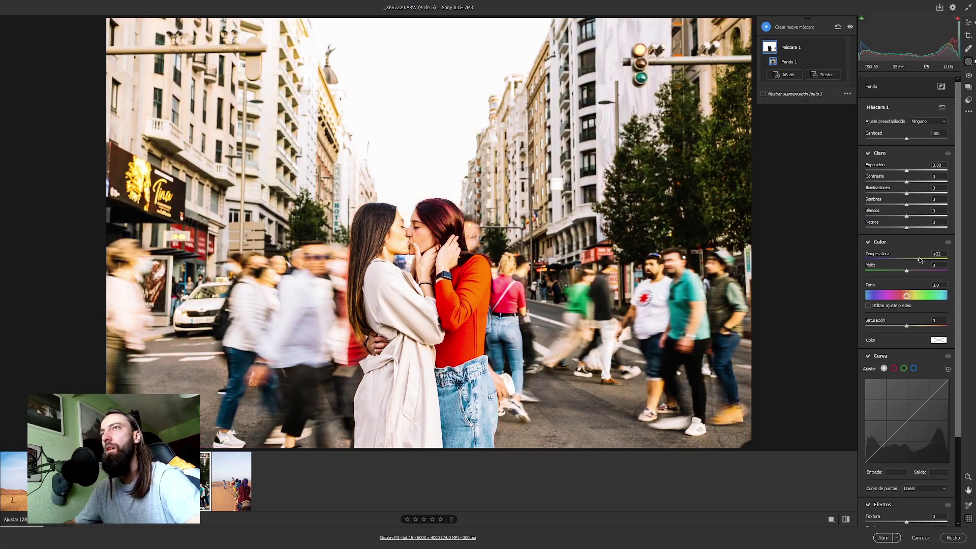
{"action": "left_click_drag", "start_coordinate": [919, 260], "coordinate": [914, 260]}
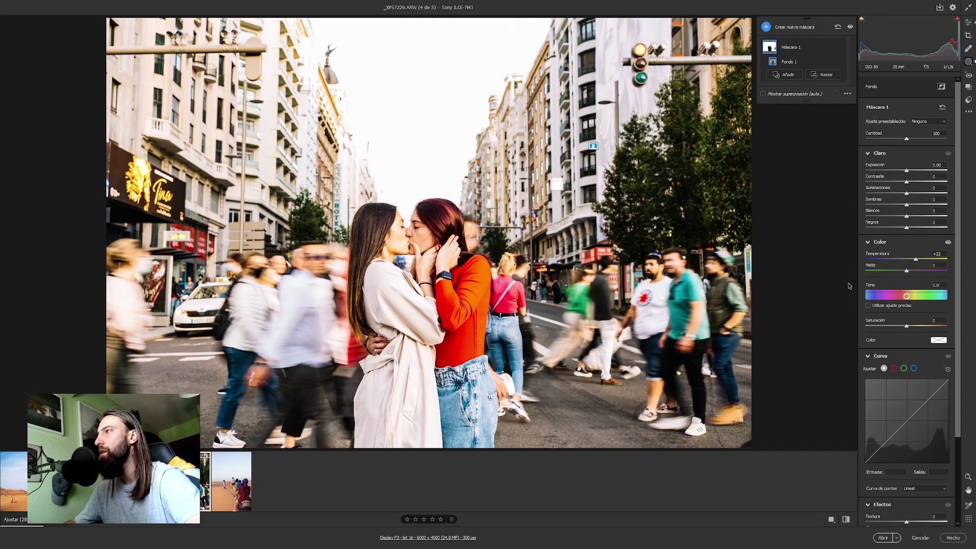
{"action": "scroll", "coordinate": [890, 213], "scroll_direction": "down", "scroll_amount": 3}
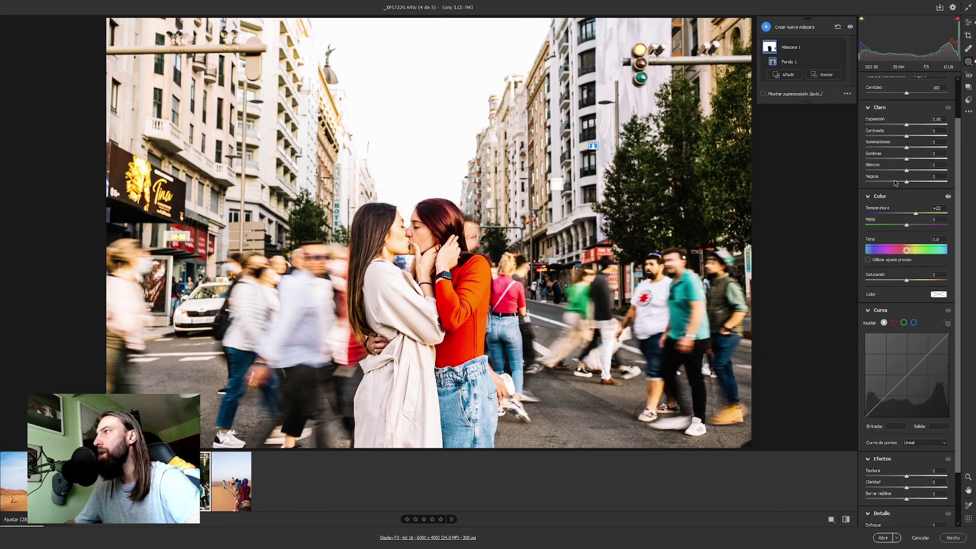
{"action": "left_click", "coordinate": [896, 182]}
{"action": "left_click_drag", "start_coordinate": [896, 183], "coordinate": [908, 182]}
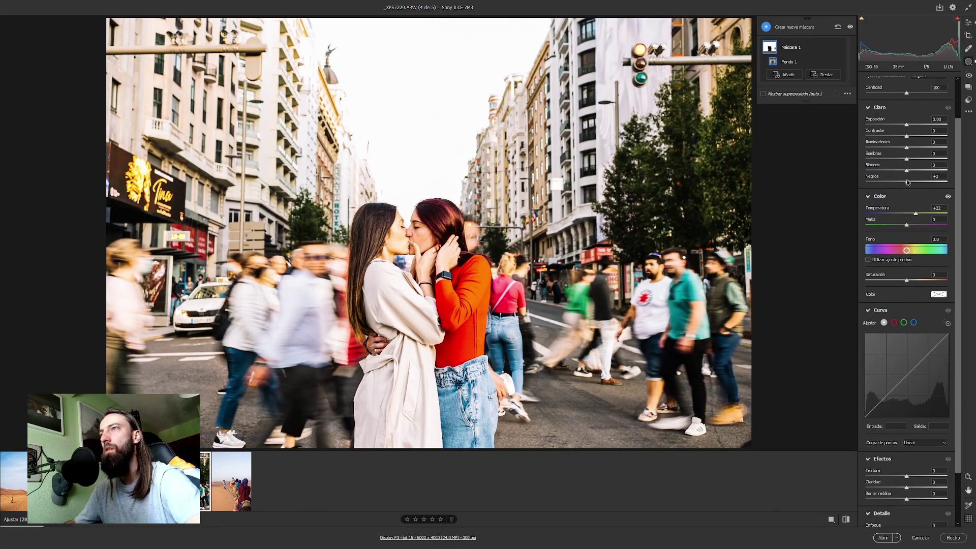
{"action": "scroll", "coordinate": [920, 305], "scroll_direction": "down", "scroll_amount": 4}
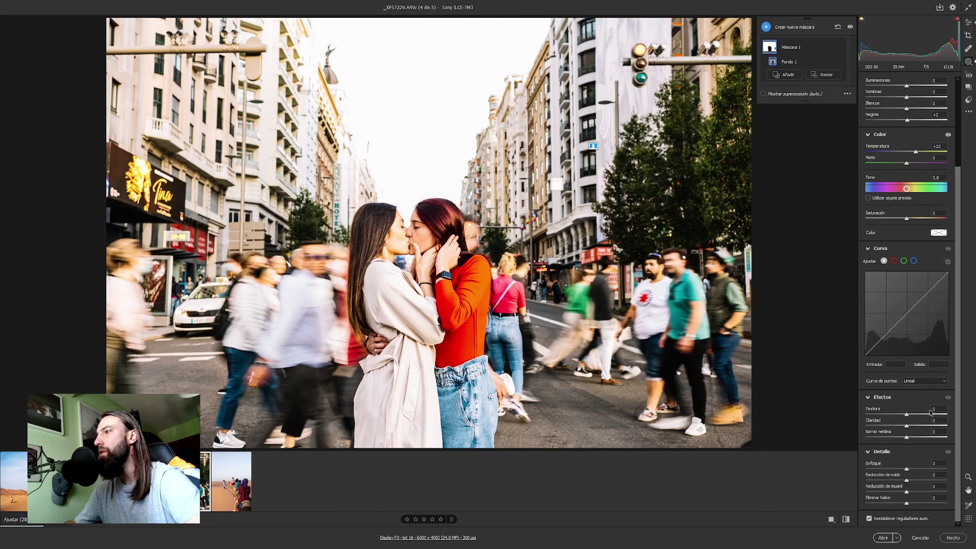
{"action": "left_click", "coordinate": [918, 426]}
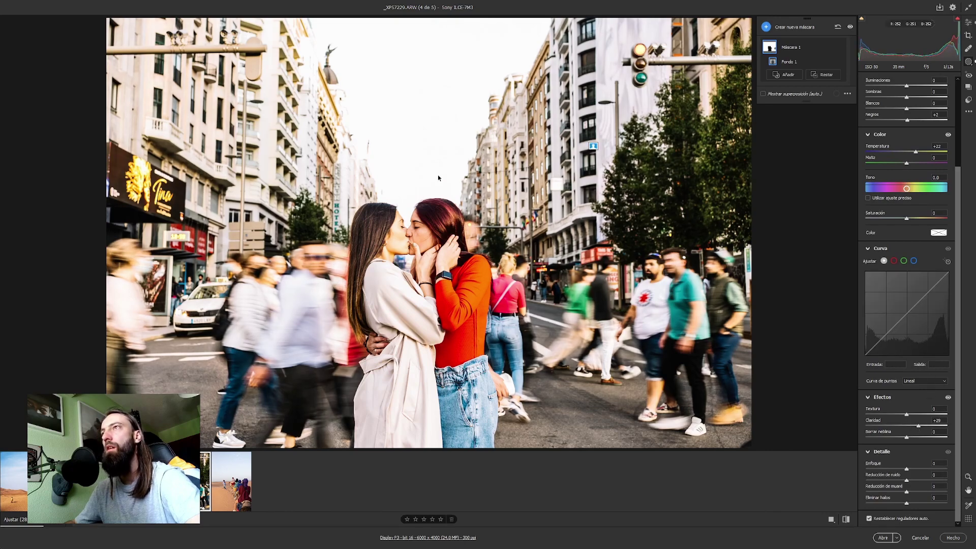
{"action": "left_click", "coordinate": [968, 23]}
{"action": "left_click", "coordinate": [377, 244]}
{"action": "left_click", "coordinate": [612, 252]}
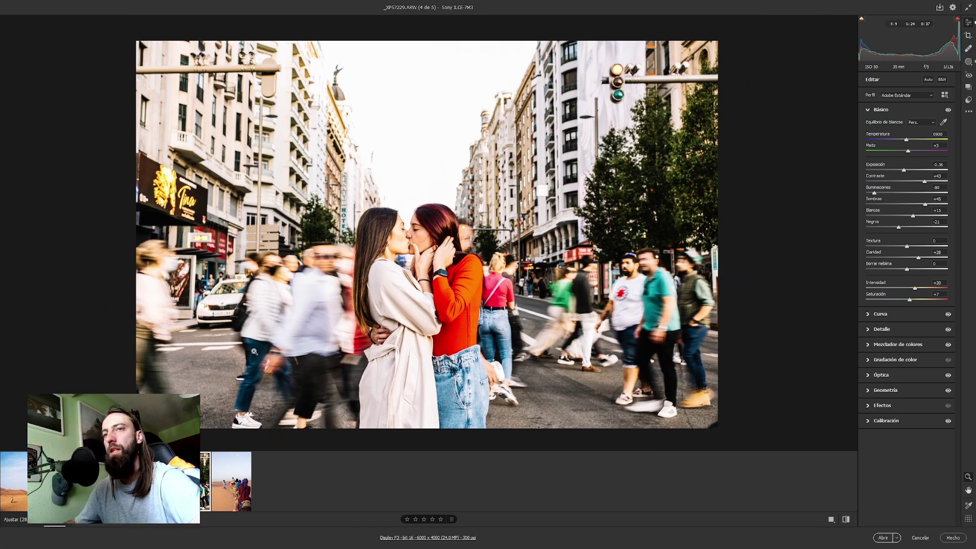
Open the fifth photo, the desert camel caravan, zoom in on the riders, then show saved presets
{"action": "left_click", "coordinate": [231, 490]}
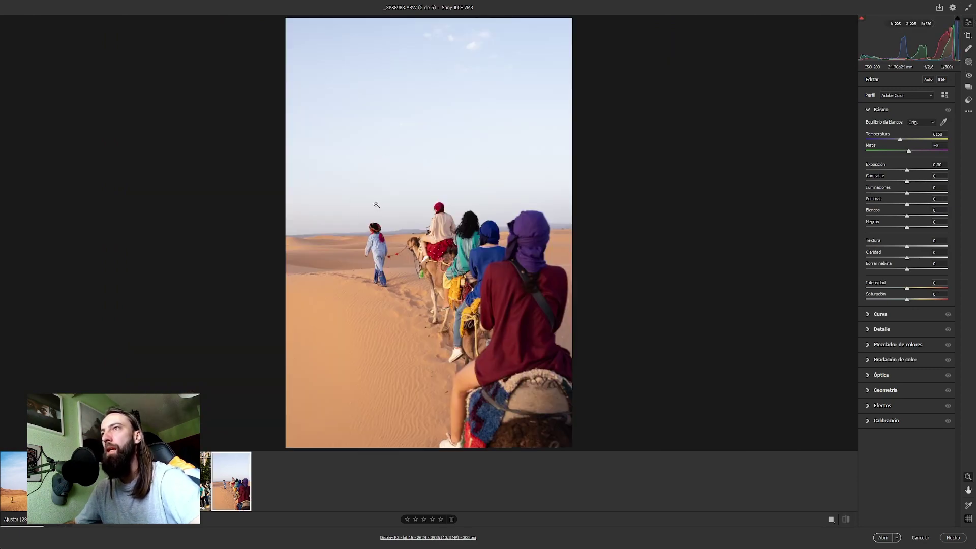
{"action": "left_click", "coordinate": [460, 204]}
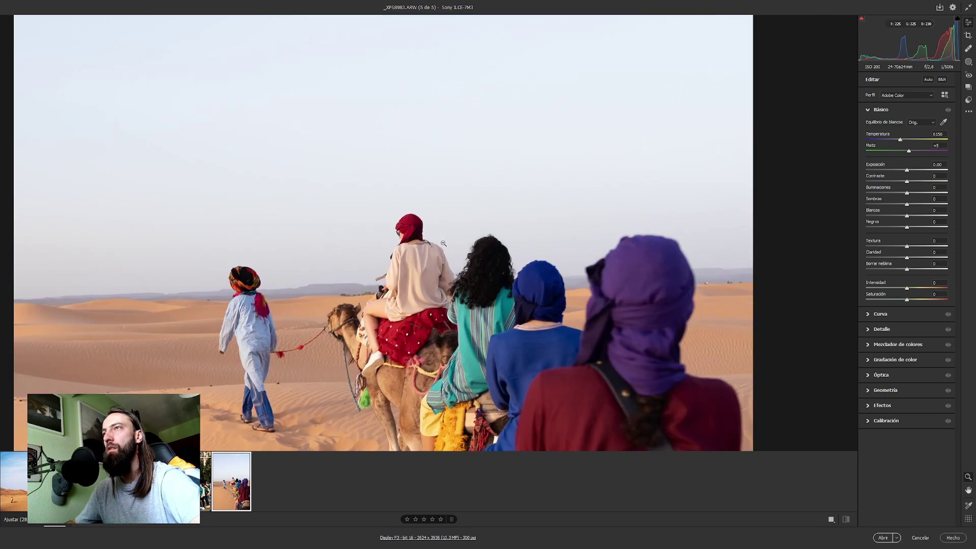
{"action": "left_click", "coordinate": [366, 308]}
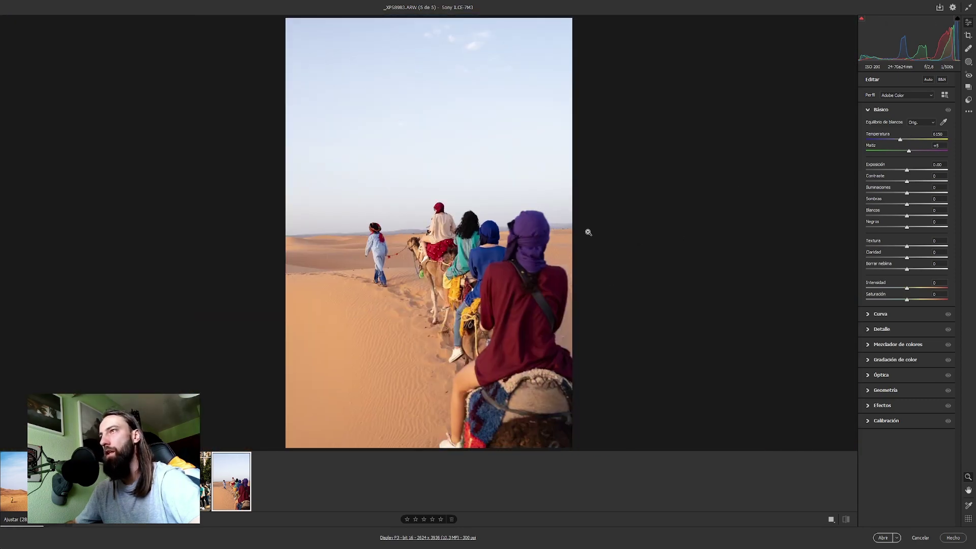
{"action": "left_click", "coordinate": [968, 100]}
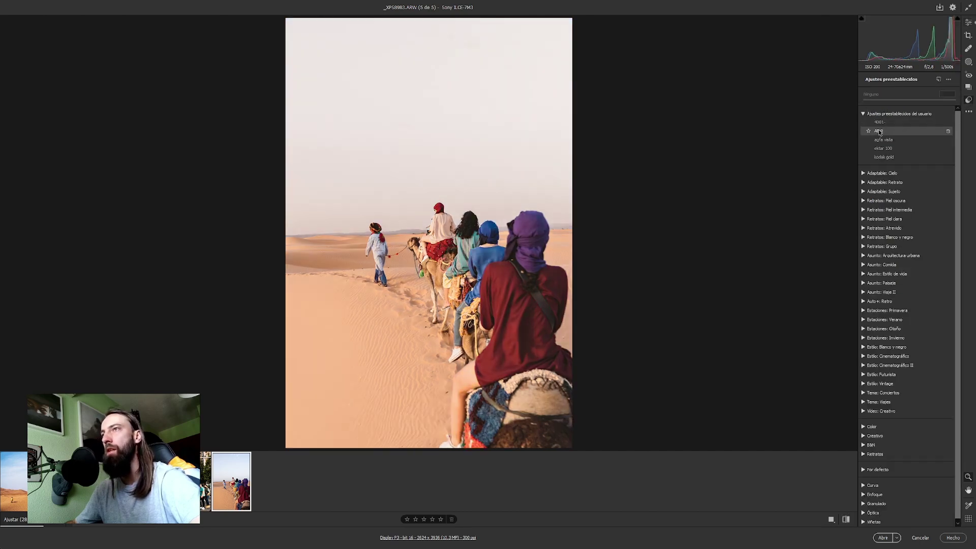
Apply the kodak gold preset, then set contrast to +20 and clarity to +28
{"action": "left_click", "coordinate": [890, 157]}
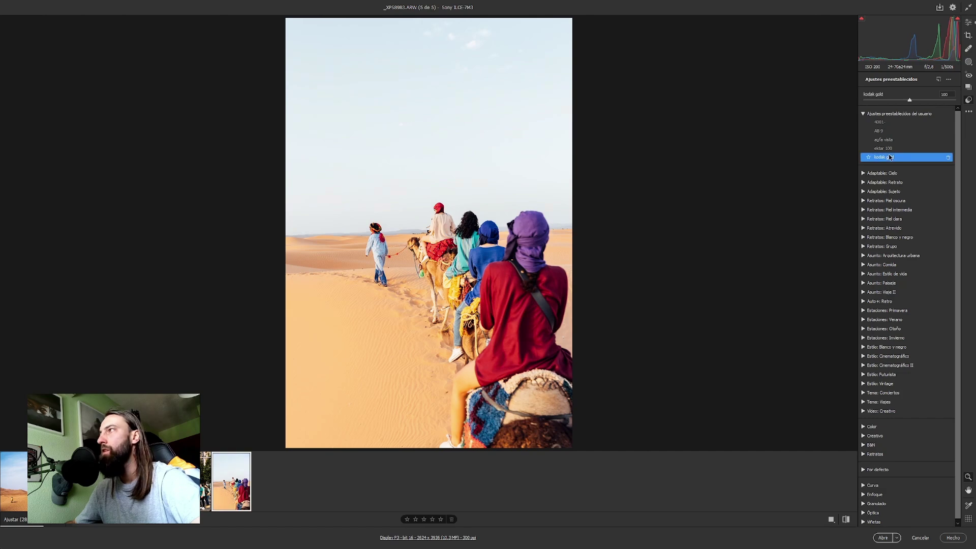
{"action": "left_click", "coordinate": [966, 24]}
{"action": "left_click_drag", "start_coordinate": [923, 182], "coordinate": [918, 182]}
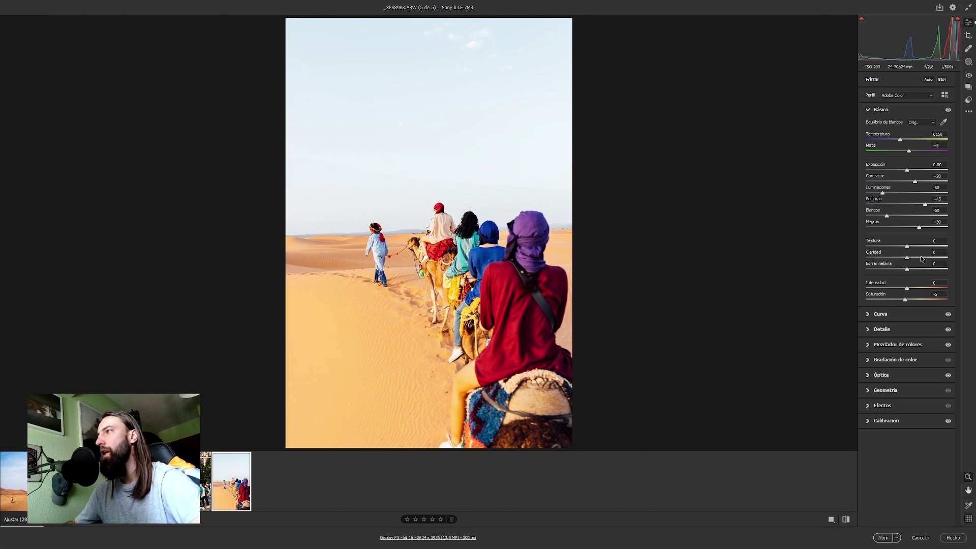
{"action": "left_click_drag", "start_coordinate": [922, 257], "coordinate": [918, 258]}
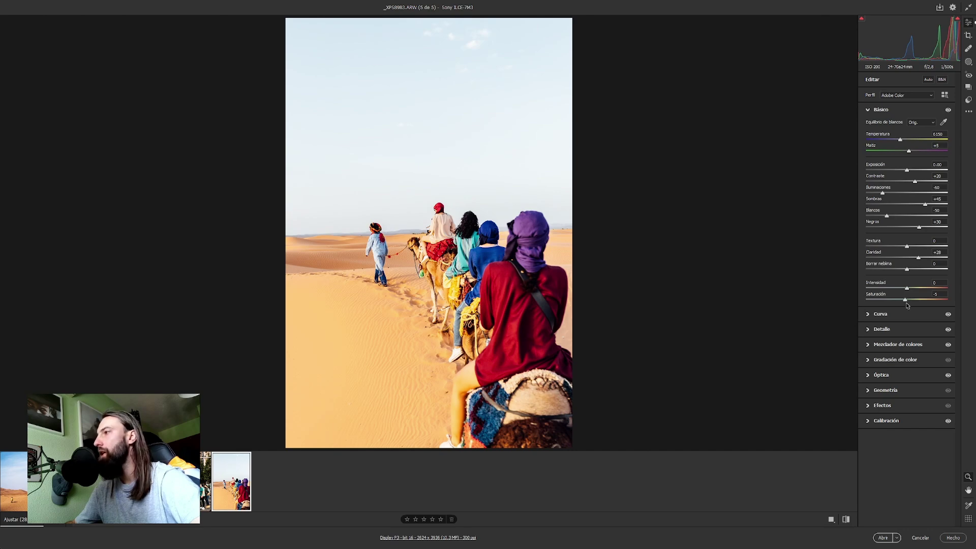
Keep the camel photo unrotated by turning off Geometry's Upright correction
{"action": "left_click", "coordinate": [878, 374]}
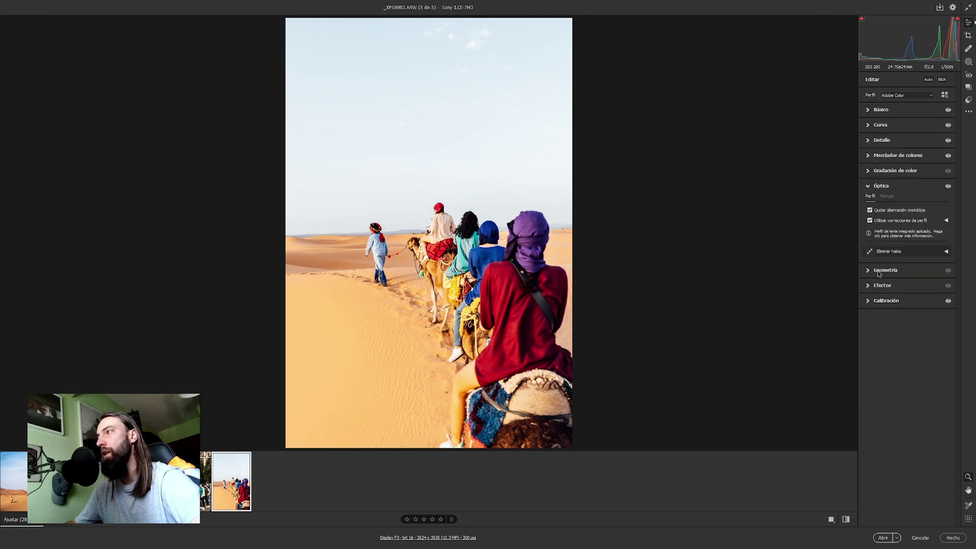
{"action": "left_click", "coordinate": [884, 270]}
{"action": "left_click", "coordinate": [898, 214]}
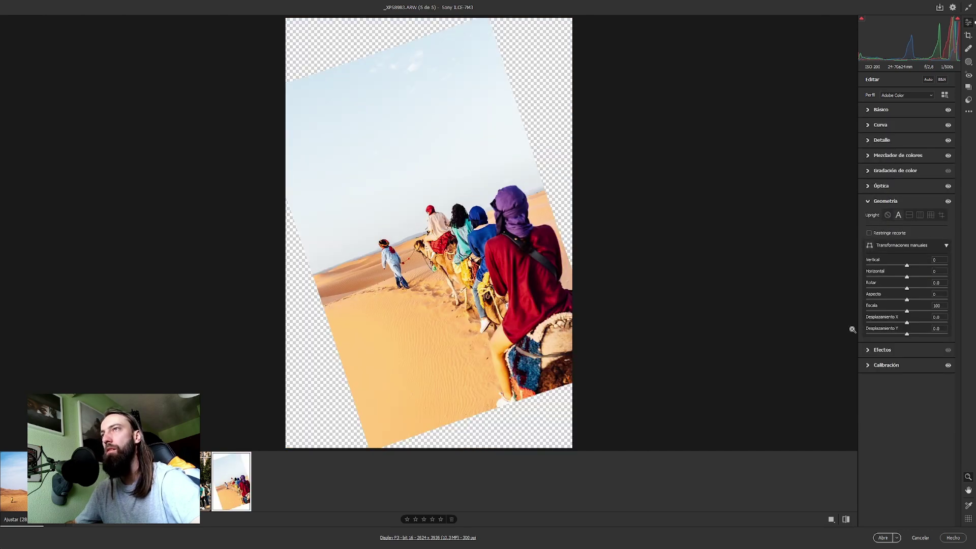
{"action": "left_click", "coordinate": [888, 215]}
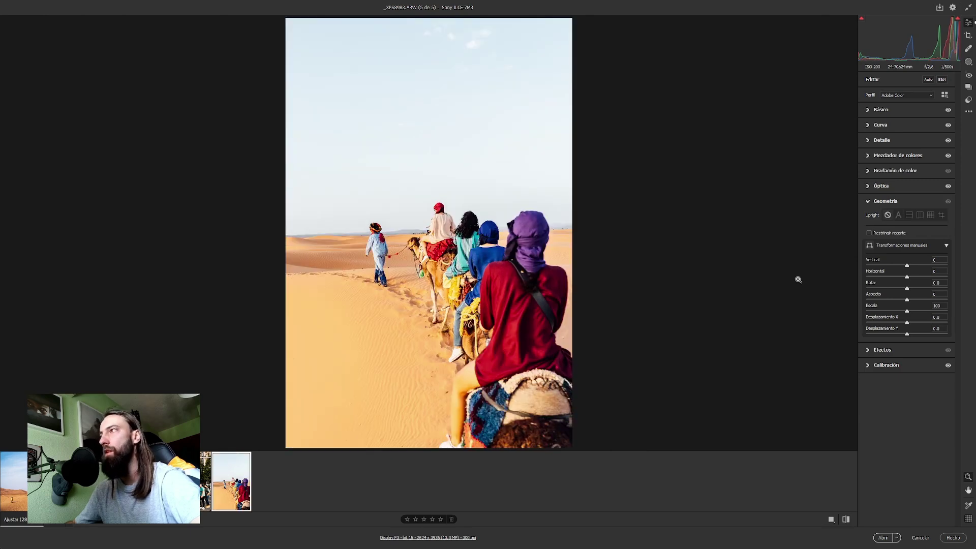
Trace the desert horizon with the straighten tool for a 1.53° crop angle, then check detail
{"action": "left_click", "coordinate": [966, 36]}
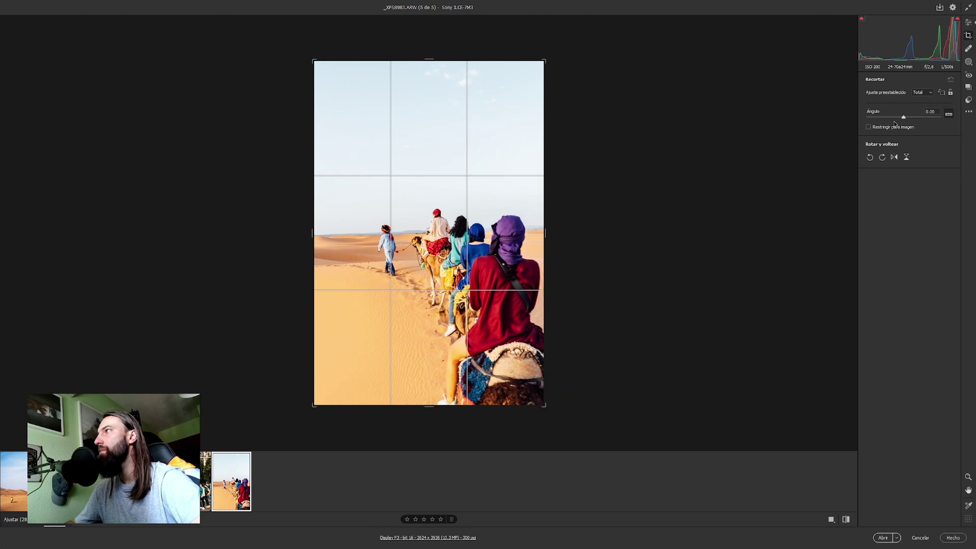
{"action": "left_click_drag", "start_coordinate": [314, 234], "coordinate": [556, 230]}
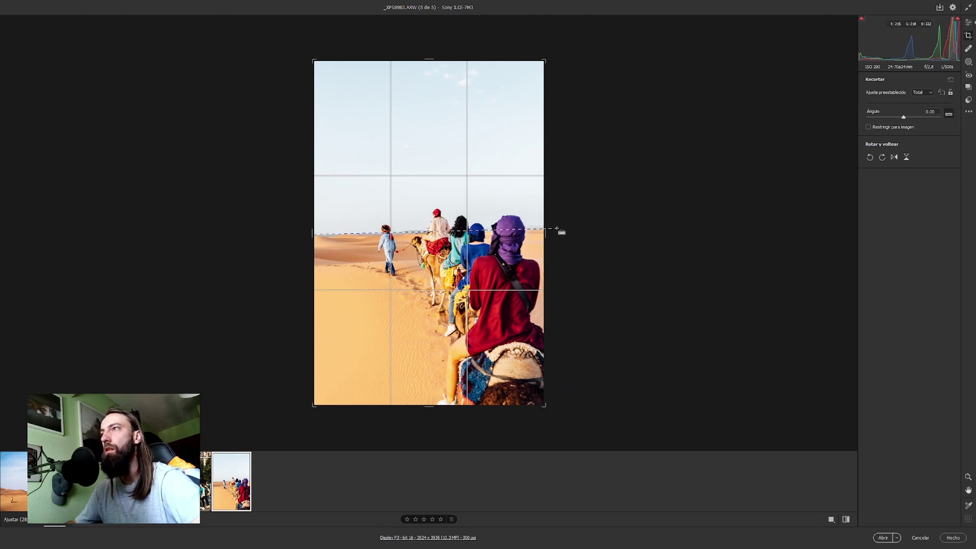
{"action": "left_click_drag", "start_coordinate": [556, 229], "coordinate": [558, 230]}
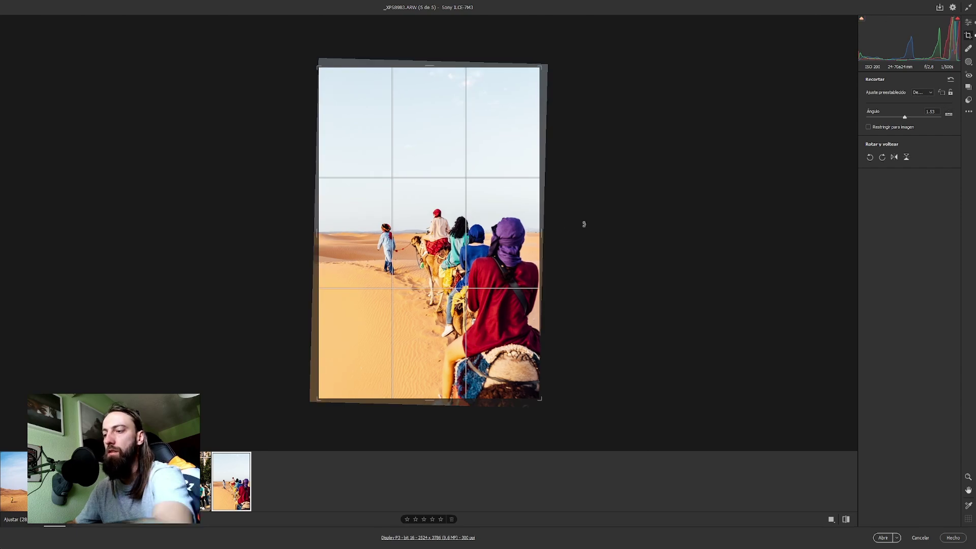
{"action": "key", "text": "Return"}
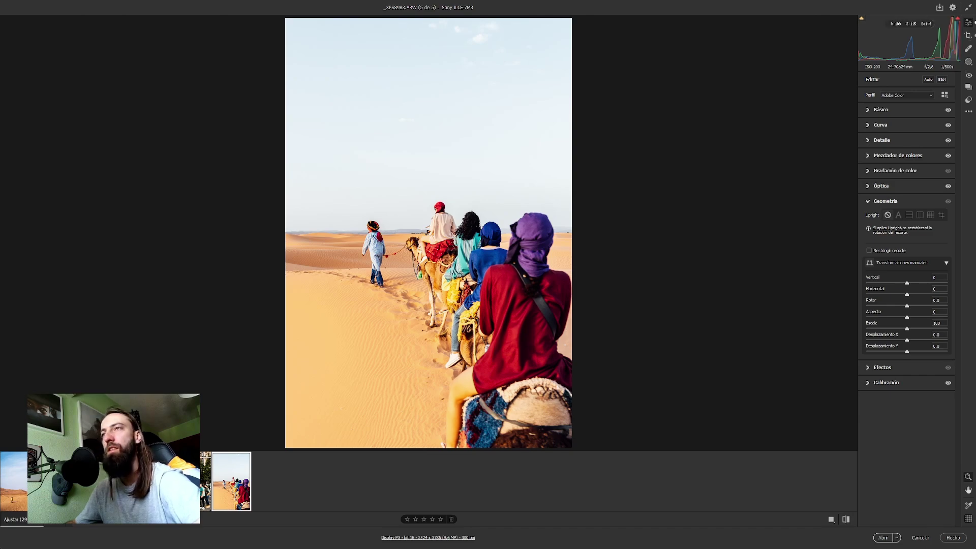
{"action": "left_click", "coordinate": [386, 245]}
{"action": "left_click", "coordinate": [280, 196]}
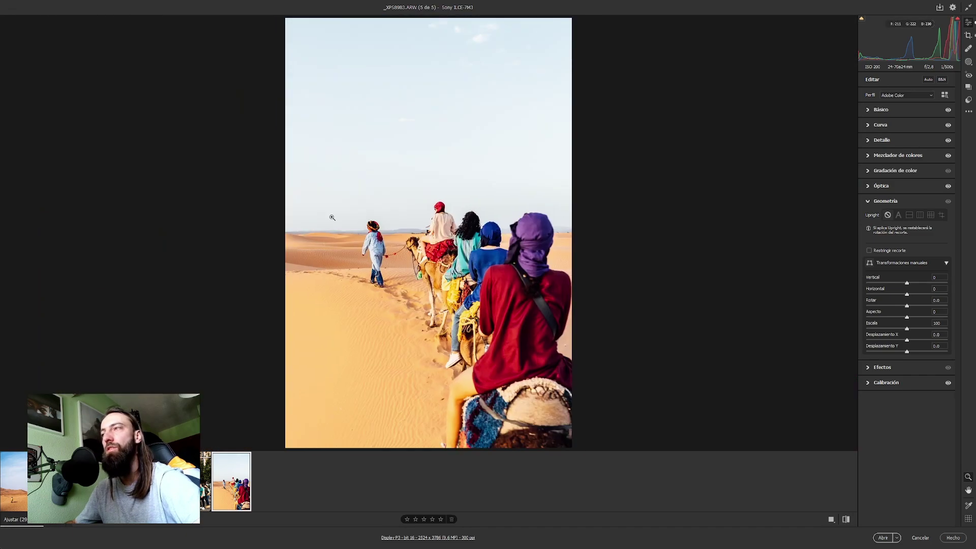
{"action": "left_click", "coordinate": [881, 110]}
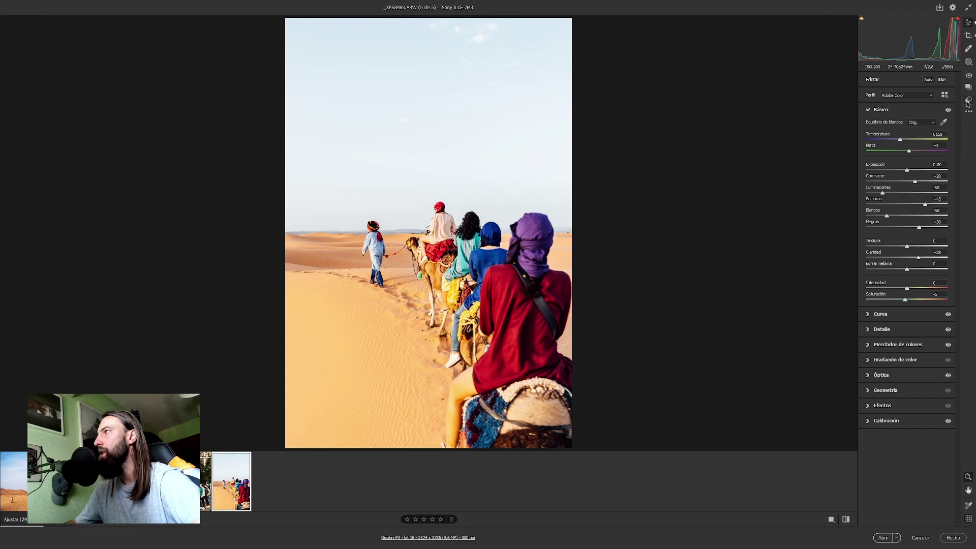
Lay a diagonal linear gradient over the foreground sand at -0.45 exposure
{"action": "key", "text": "m"}
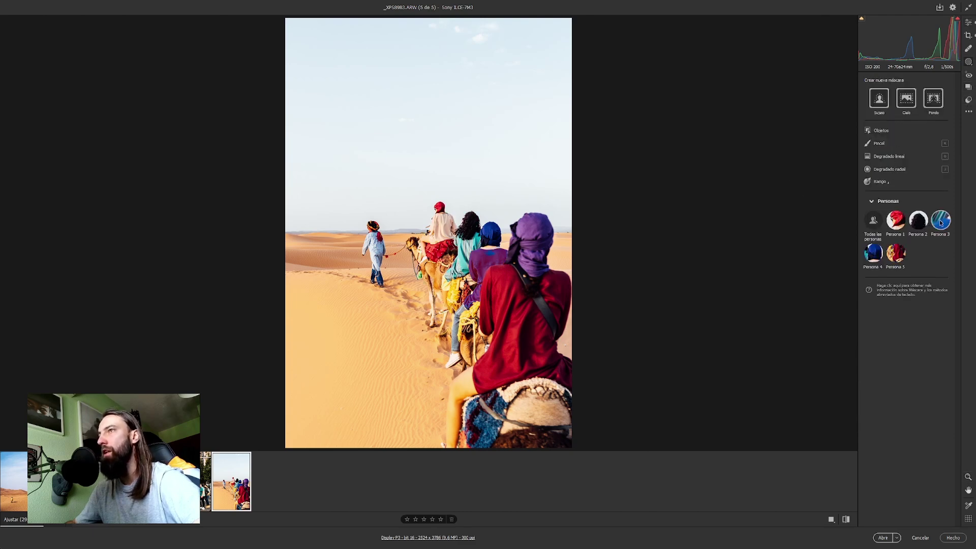
{"action": "left_click", "coordinate": [888, 156]}
{"action": "mouse_move", "coordinate": [264, 419]}
{"action": "left_mouse_down"}
{"action": "mouse_move", "coordinate": [426, 302]}
{"action": "mouse_move", "coordinate": [413, 296]}
{"action": "left_mouse_up"}
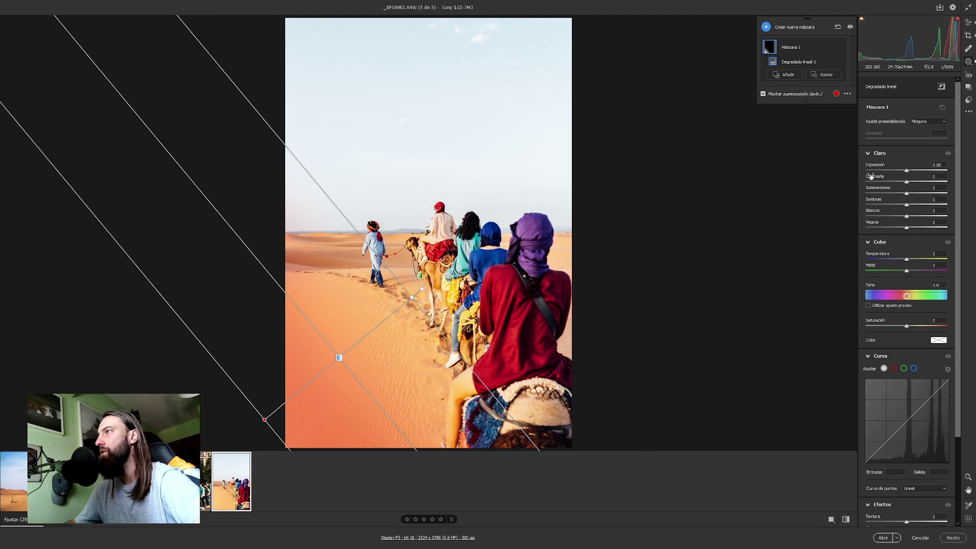
{"action": "left_click_drag", "start_coordinate": [901, 173], "coordinate": [902, 173]}
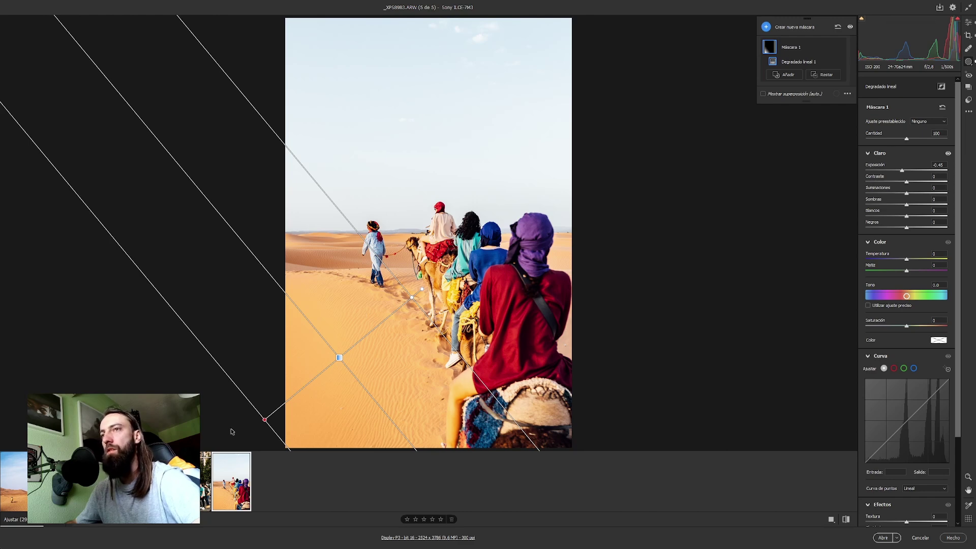
{"action": "mouse_move", "coordinate": [265, 420]}
{"action": "left_mouse_down"}
{"action": "mouse_move", "coordinate": [350, 416]}
{"action": "mouse_move", "coordinate": [365, 380]}
{"action": "left_mouse_up"}
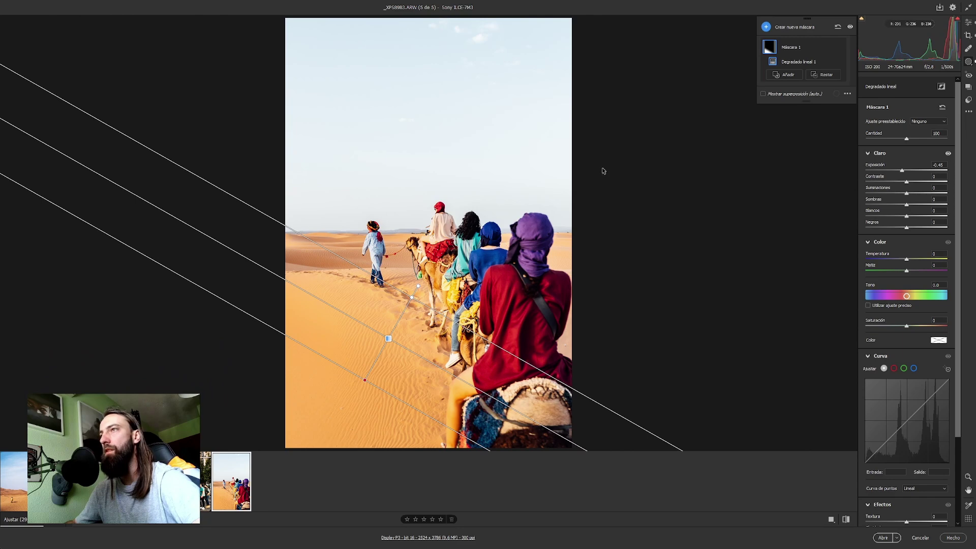
{"action": "left_click", "coordinate": [968, 22]}
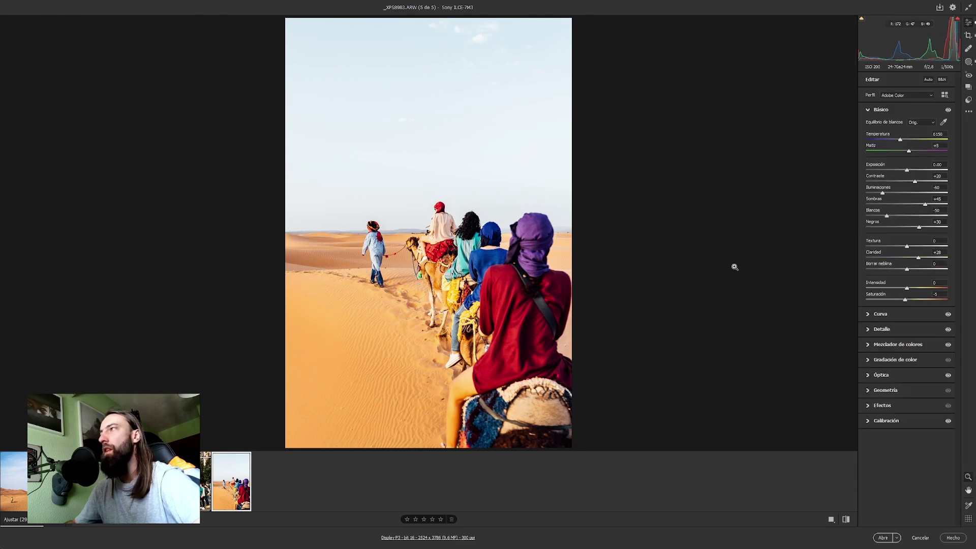
Create a Select Sky mask and raise the sky's contrast and exposure
{"action": "left_click", "coordinate": [968, 62]}
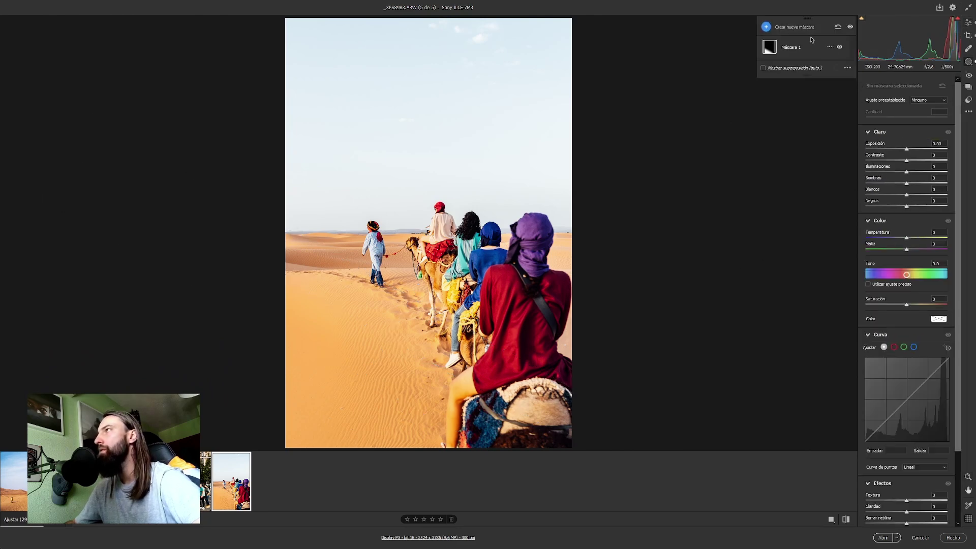
{"action": "left_click", "coordinate": [772, 26]}
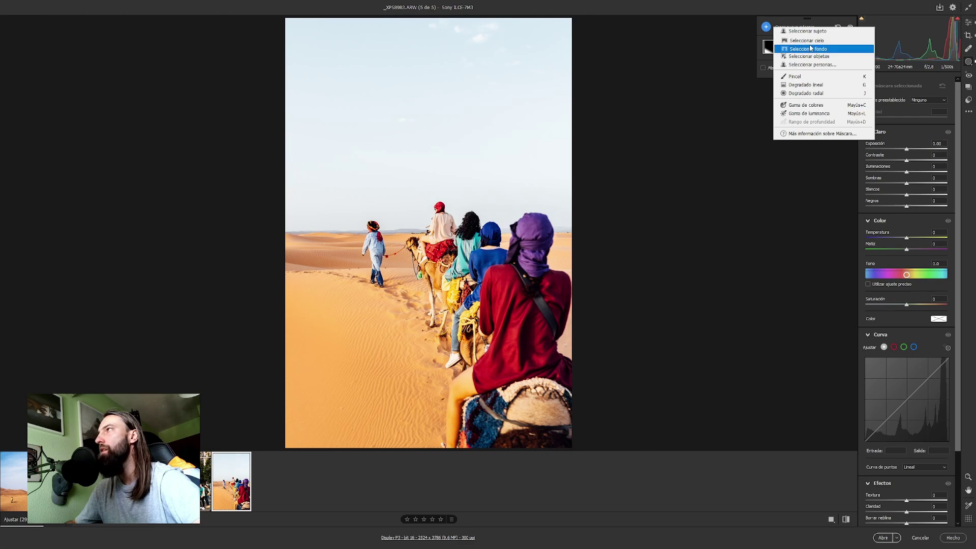
{"action": "left_click", "coordinate": [807, 40]}
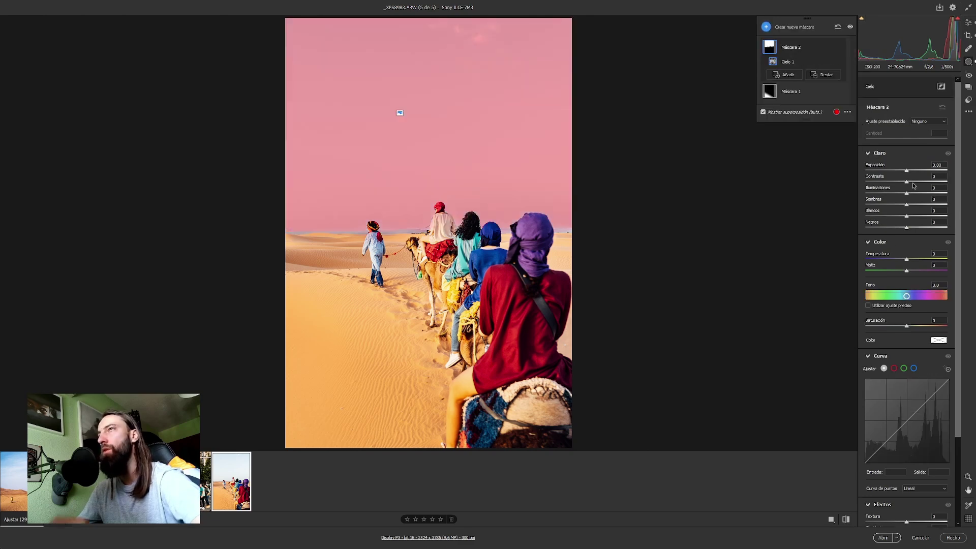
{"action": "left_click", "coordinate": [898, 259]}
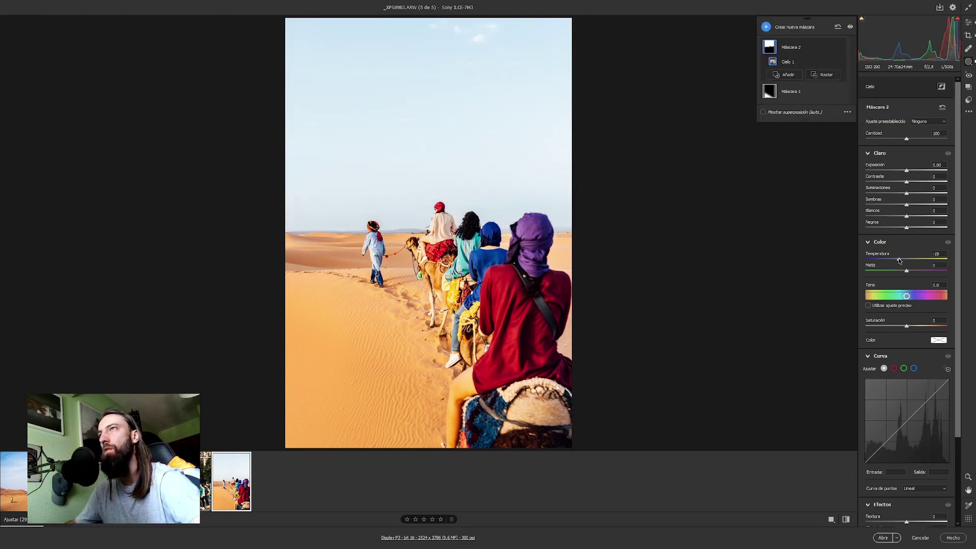
{"action": "left_click_drag", "start_coordinate": [898, 257], "coordinate": [888, 257]}
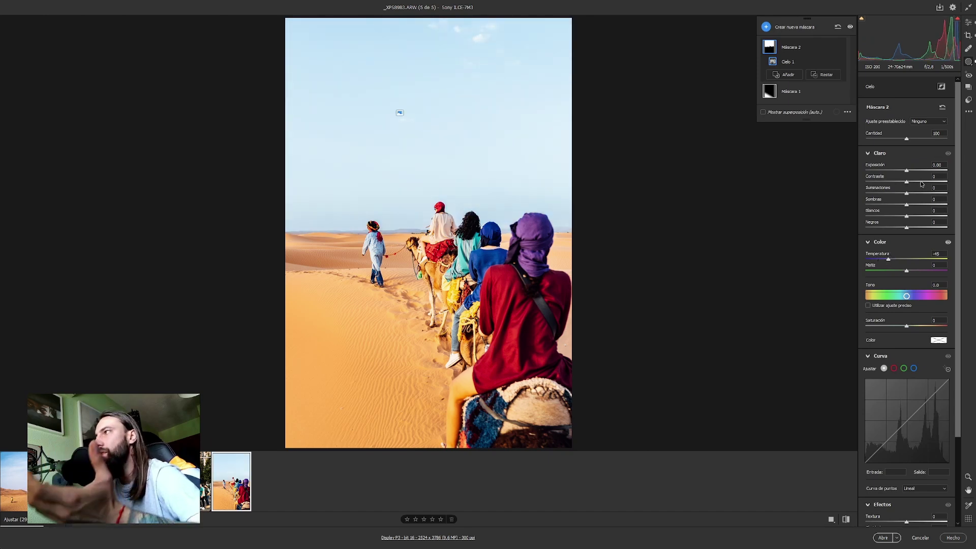
{"action": "left_click_drag", "start_coordinate": [921, 182], "coordinate": [944, 182]}
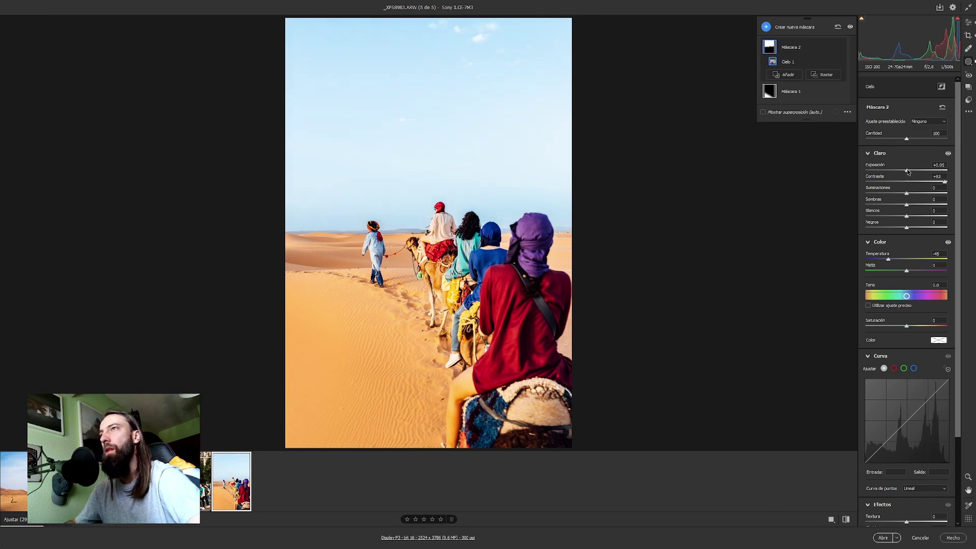
{"action": "left_click_drag", "start_coordinate": [906, 170], "coordinate": [914, 172]}
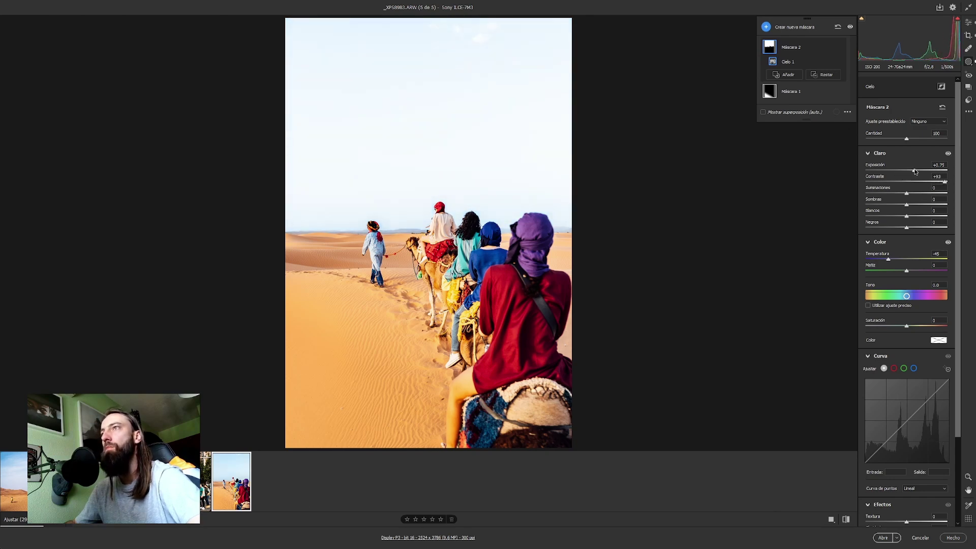
Add clarity to the sky, set its temperature to -100, and select all five photos
{"action": "left_click", "coordinate": [925, 260]}
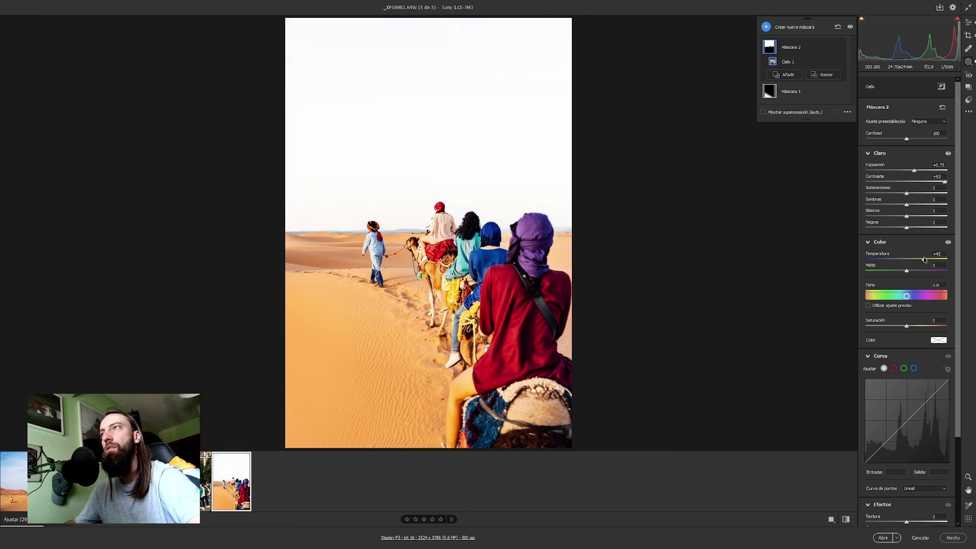
{"action": "left_click_drag", "start_coordinate": [912, 261], "coordinate": [917, 260]}
{"action": "scroll", "coordinate": [907, 287], "scroll_direction": "down", "scroll_amount": 2}
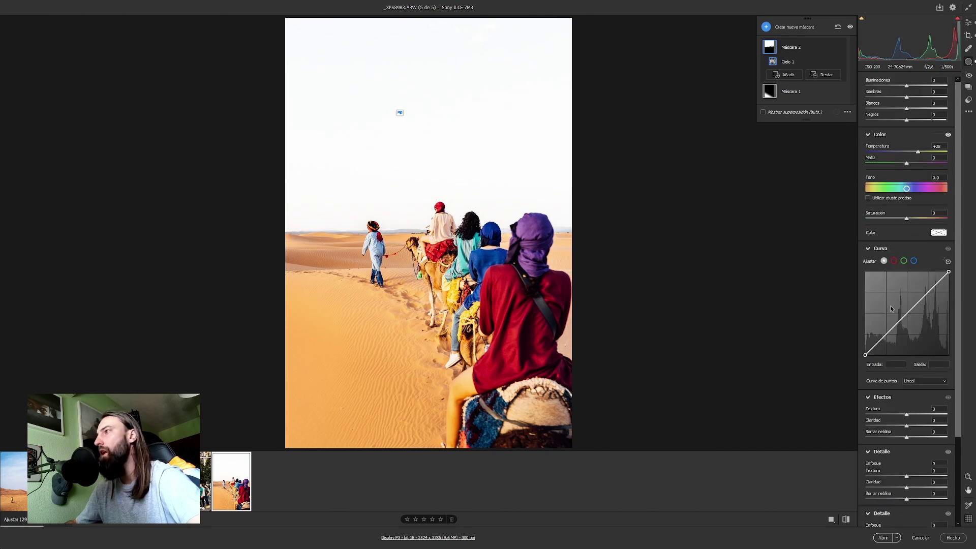
{"action": "left_click", "coordinate": [920, 426]}
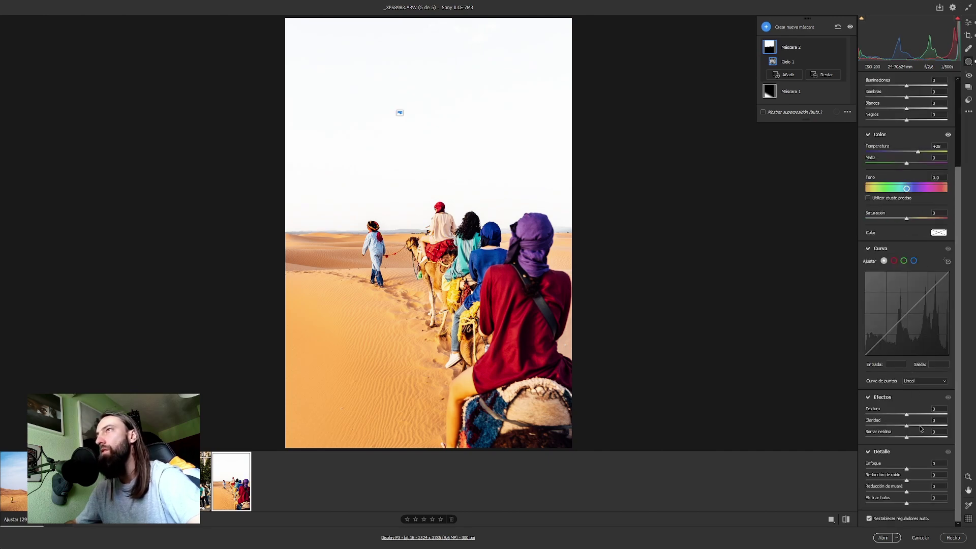
{"action": "scroll", "coordinate": [901, 290], "scroll_direction": "up", "scroll_amount": 2}
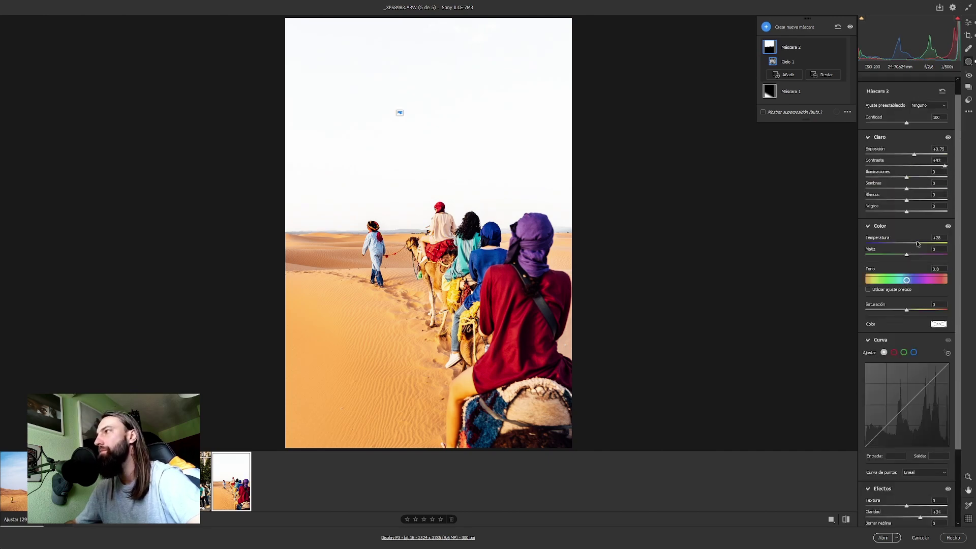
{"action": "left_click", "coordinate": [876, 243]}
{"action": "left_click_drag", "start_coordinate": [876, 244], "coordinate": [853, 242]}
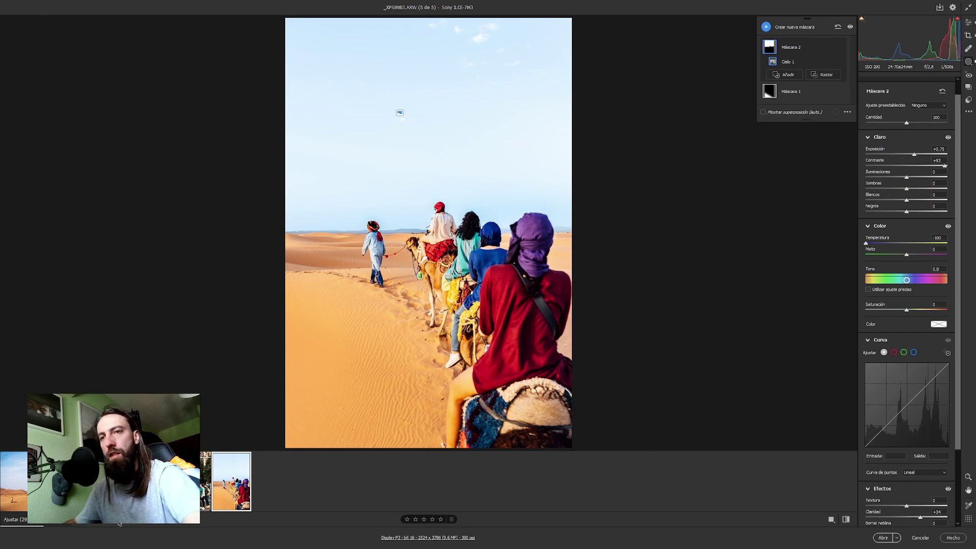
{"action": "key", "text": "ctrl+a"}
{"action": "left_click", "coordinate": [939, 7]}
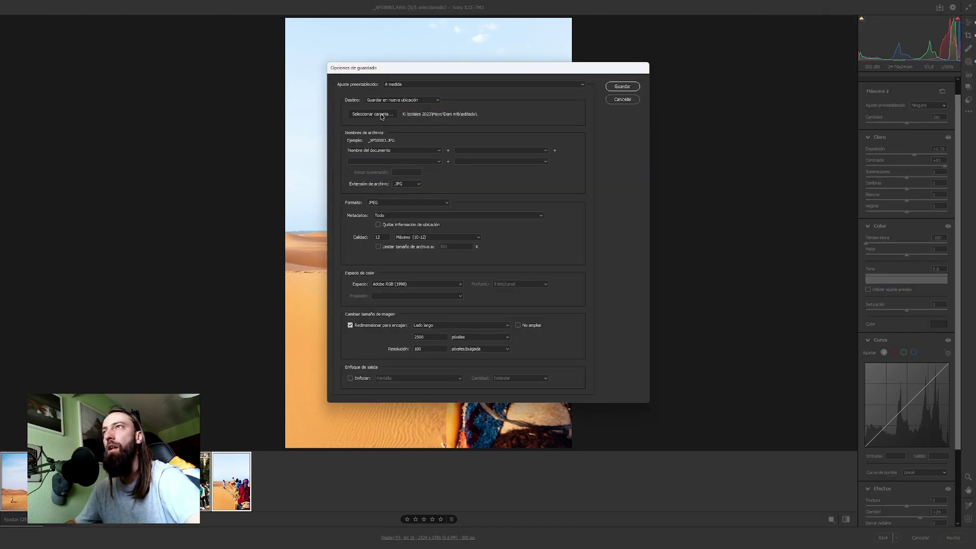
{"action": "left_click", "coordinate": [382, 115]}
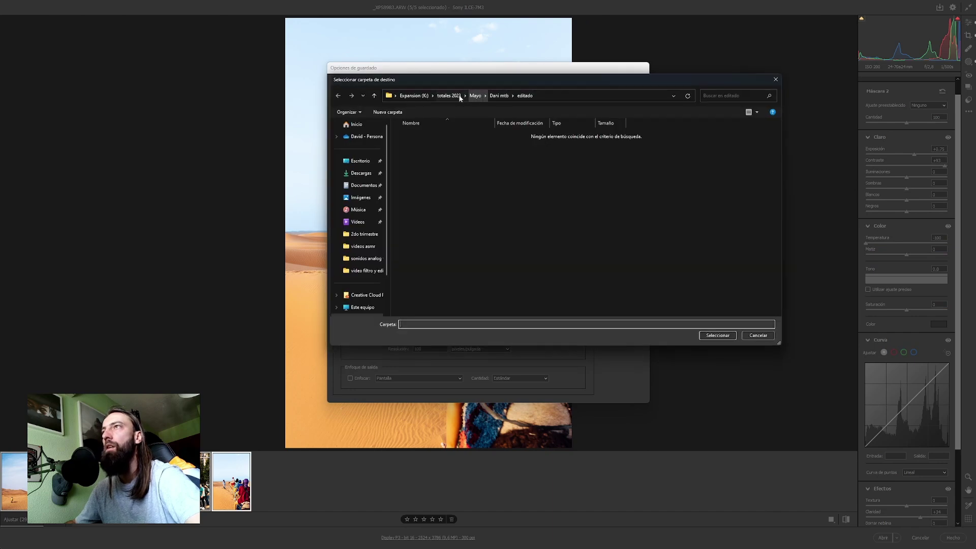
{"action": "left_click", "coordinate": [449, 96]}
{"action": "left_click", "coordinate": [418, 136]}
{"action": "double_click", "coordinate": [418, 137]}
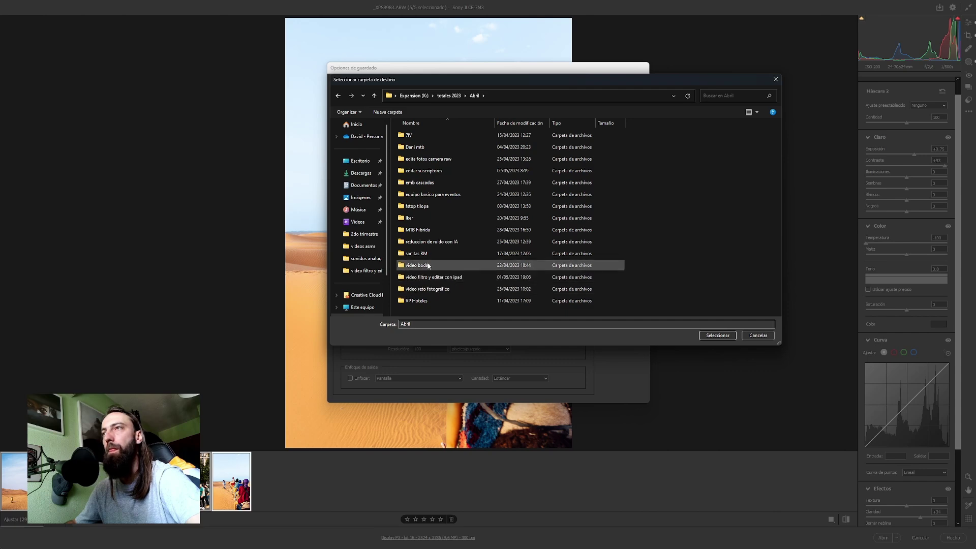
{"action": "double_click", "coordinate": [438, 171]}
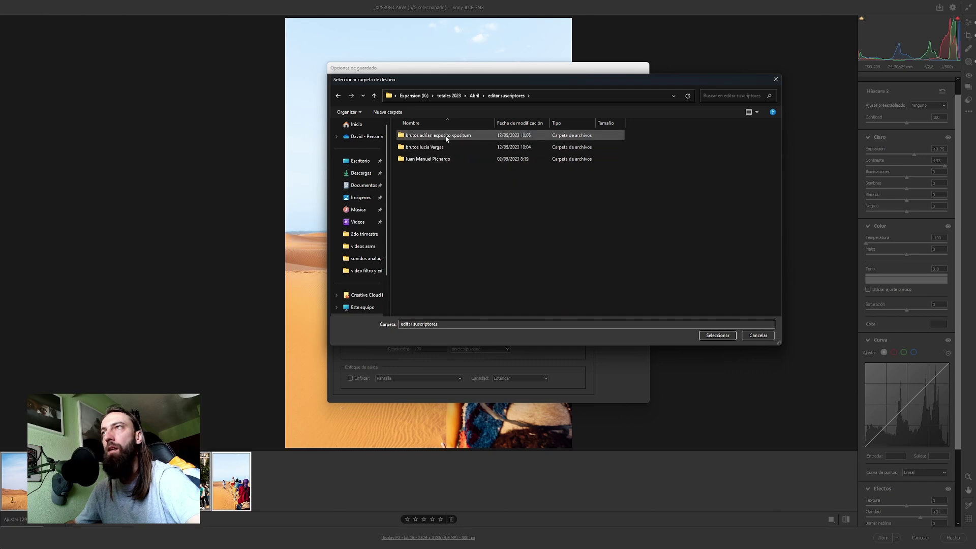
{"action": "double_click", "coordinate": [447, 137]}
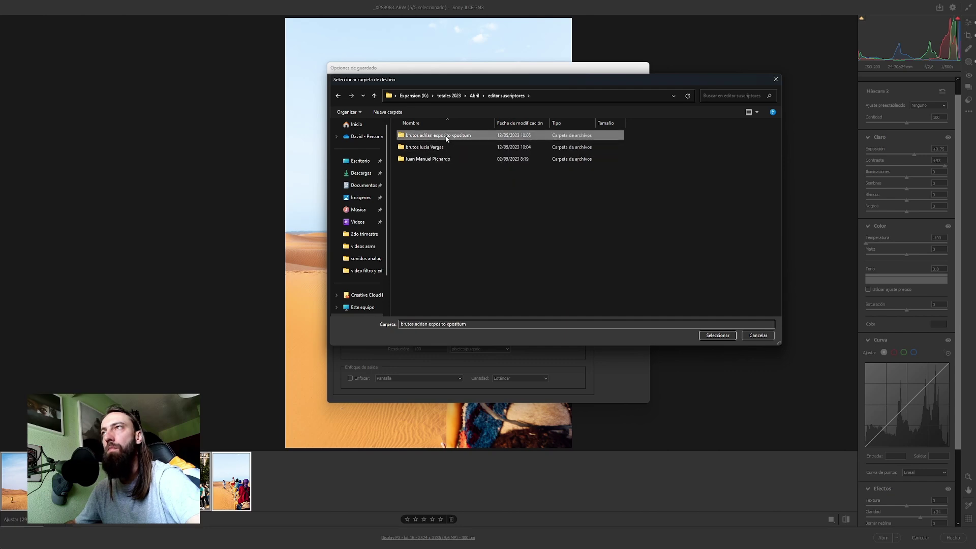
{"action": "left_click", "coordinate": [717, 336]}
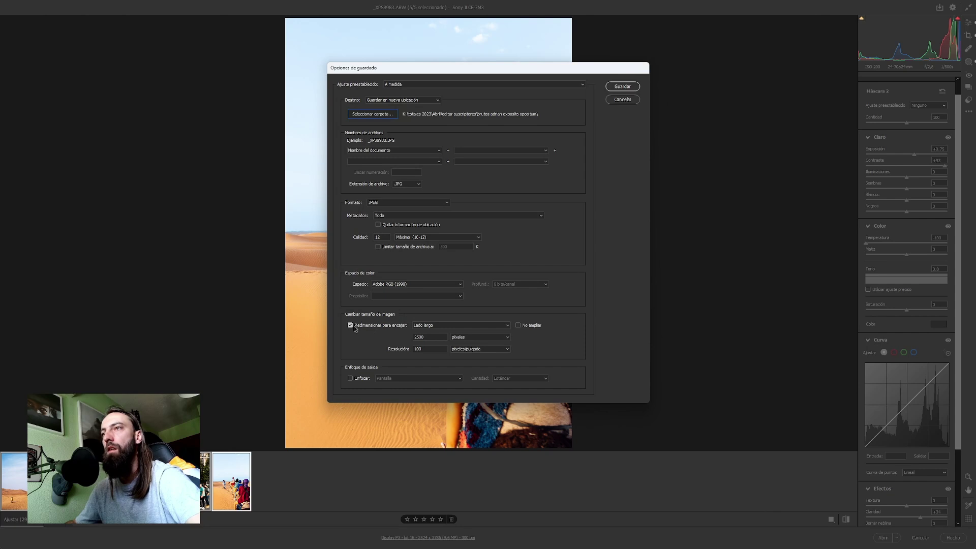
Turn off Resize to Fit, set resolution to 300 ppi, and save the JPEGs
{"action": "left_click", "coordinate": [354, 328]}
{"action": "double_click", "coordinate": [428, 348]}
{"action": "type", "text": "3"}
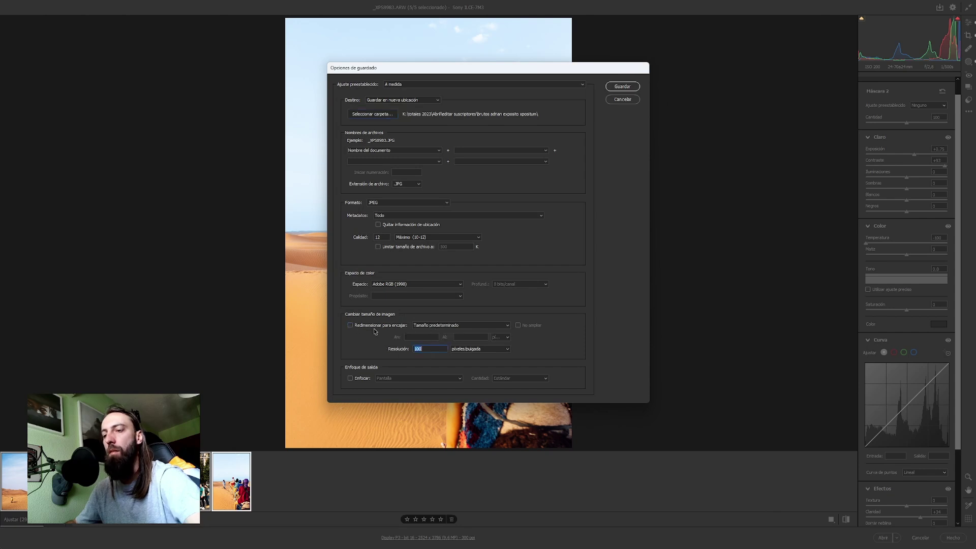
{"action": "type", "text": "00"}
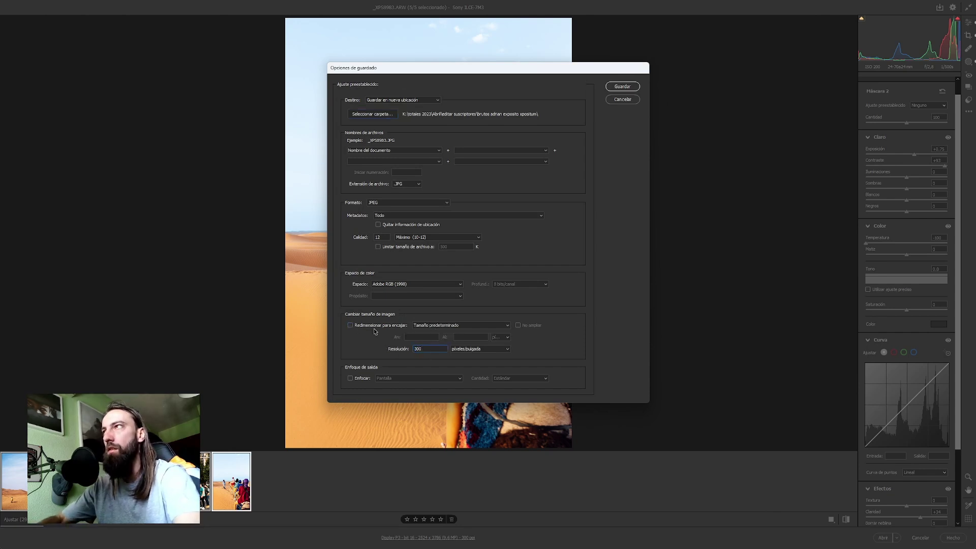
{"action": "left_click", "coordinate": [622, 86]}
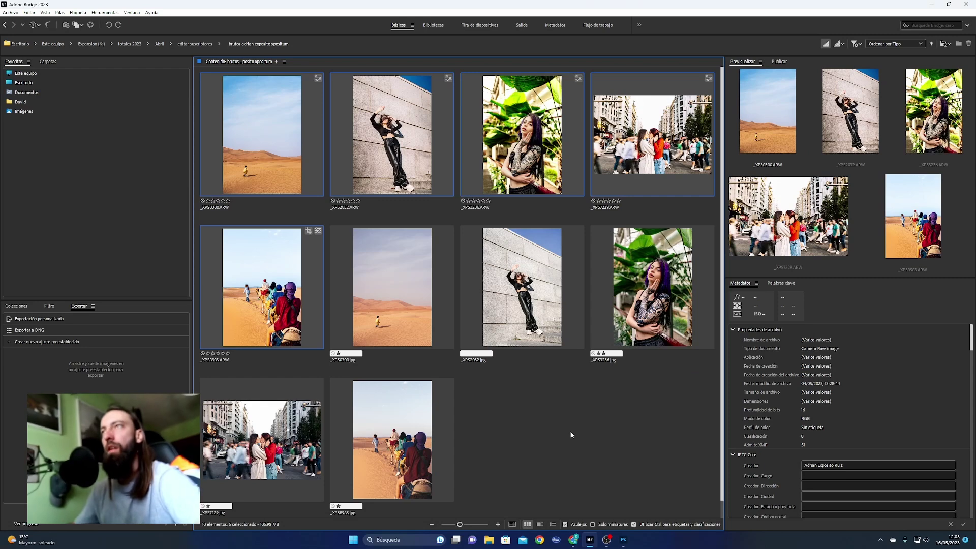
Deselect the raws, reopen brutos adrian exposito xpositum via editar suscriptores, and select _XPS3236_1.JPG
{"action": "scroll", "coordinate": [572, 441], "scroll_direction": "down", "scroll_amount": 1}
{"action": "scroll", "coordinate": [572, 441], "scroll_direction": "up", "scroll_amount": 1}
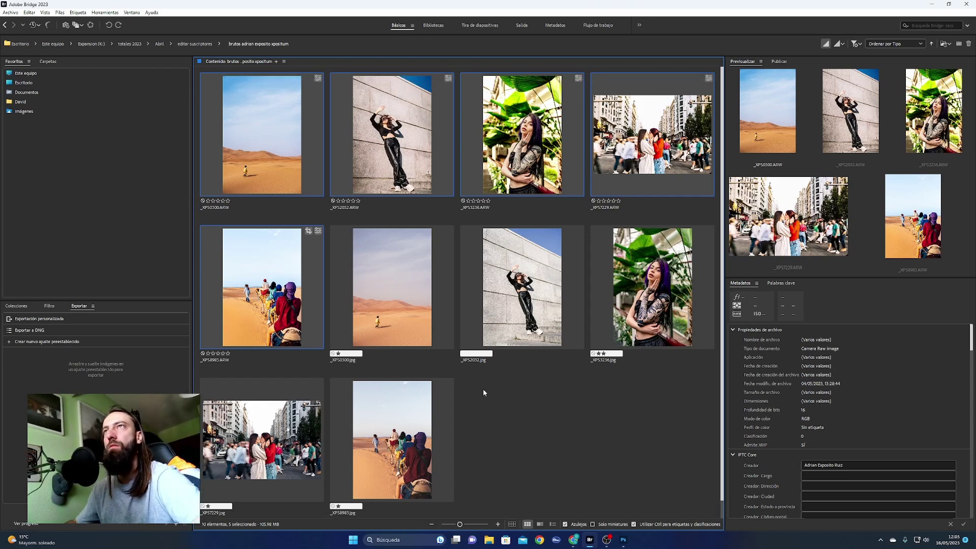
{"action": "left_click", "coordinate": [578, 423]}
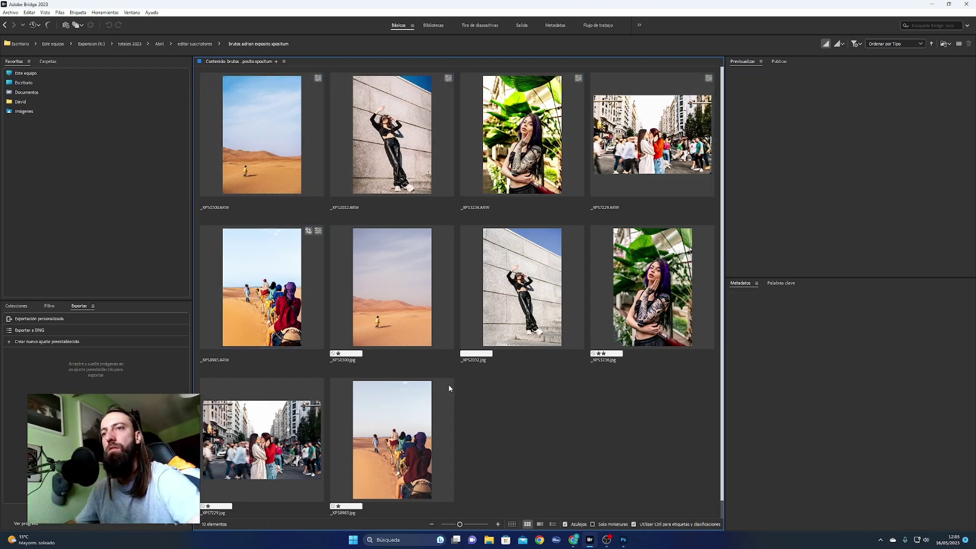
{"action": "scroll", "coordinate": [272, 225], "scroll_direction": "down", "scroll_amount": 1}
{"action": "left_click", "coordinate": [201, 44]}
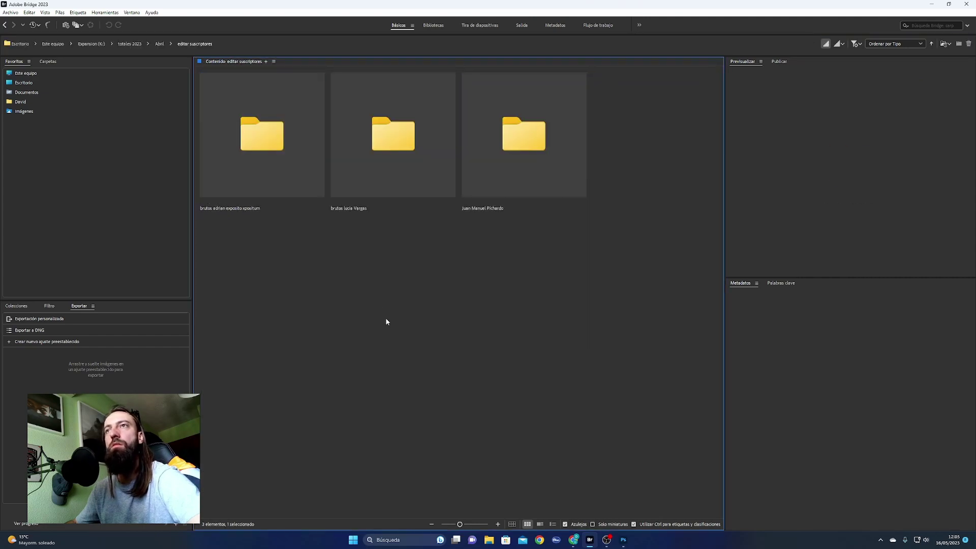
{"action": "double_click", "coordinate": [288, 144]}
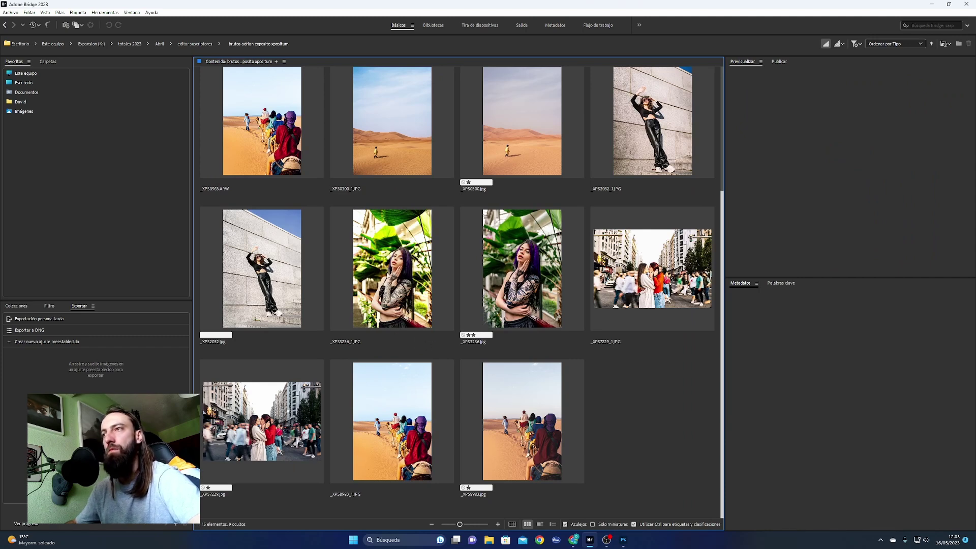
{"action": "left_click", "coordinate": [446, 338]}
{"action": "key", "text": "space"}
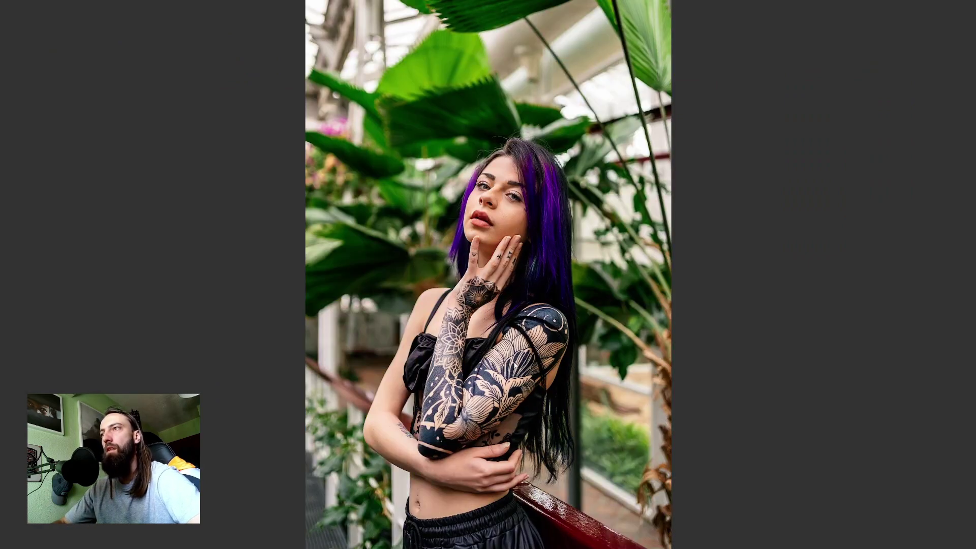
{"action": "key", "text": "Right"}
{"action": "key", "text": "Left"}
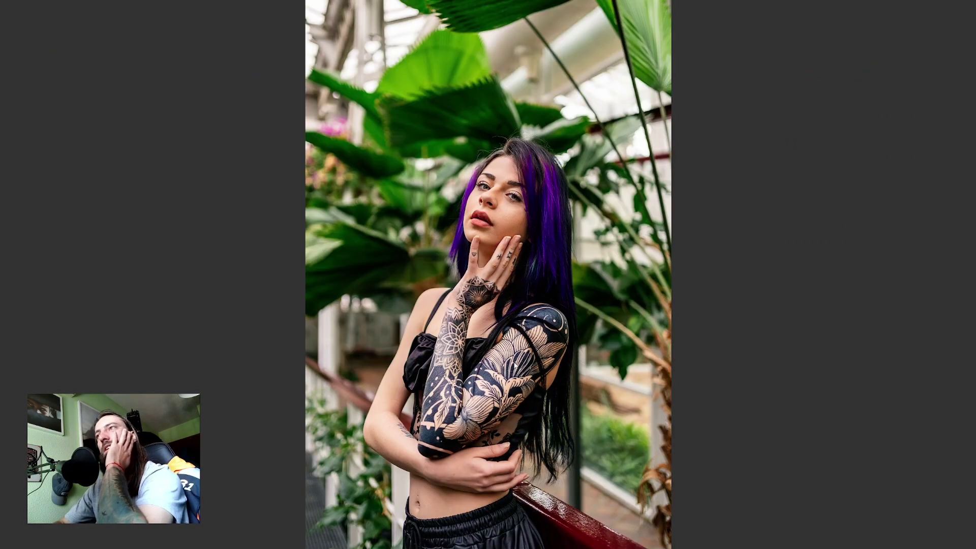
{"action": "key", "text": "Right"}
{"action": "key", "text": "Left"}
{"action": "key", "text": "Right"}
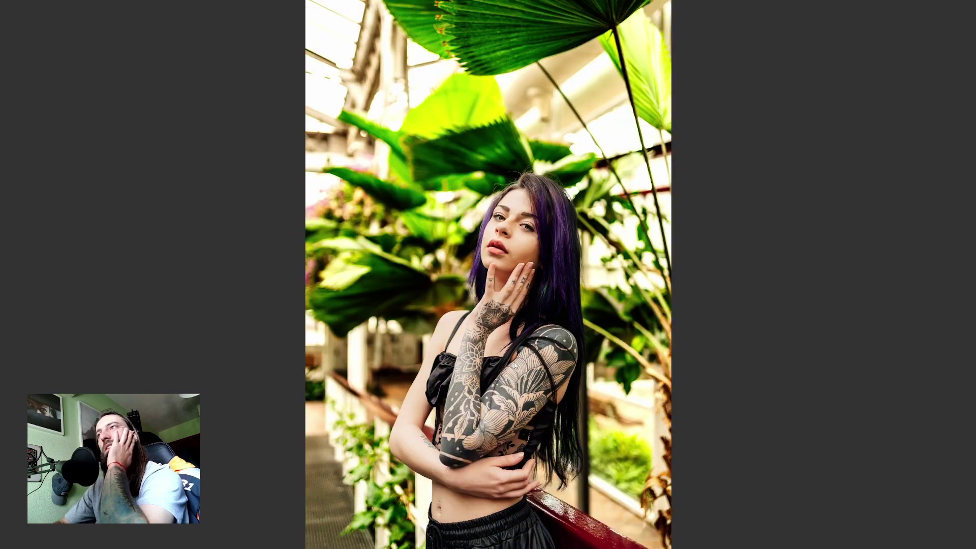
{"action": "key", "text": "Left"}
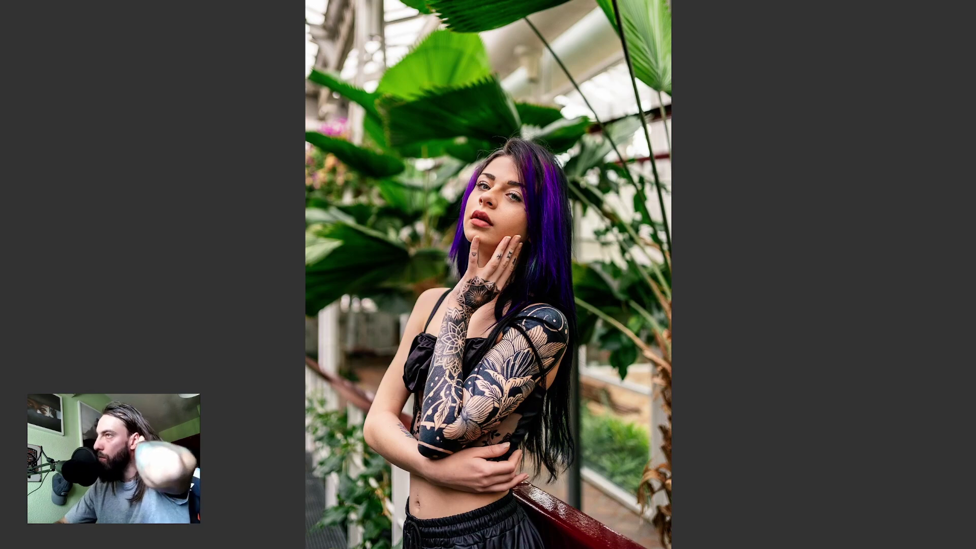
{"action": "key", "text": "Right"}
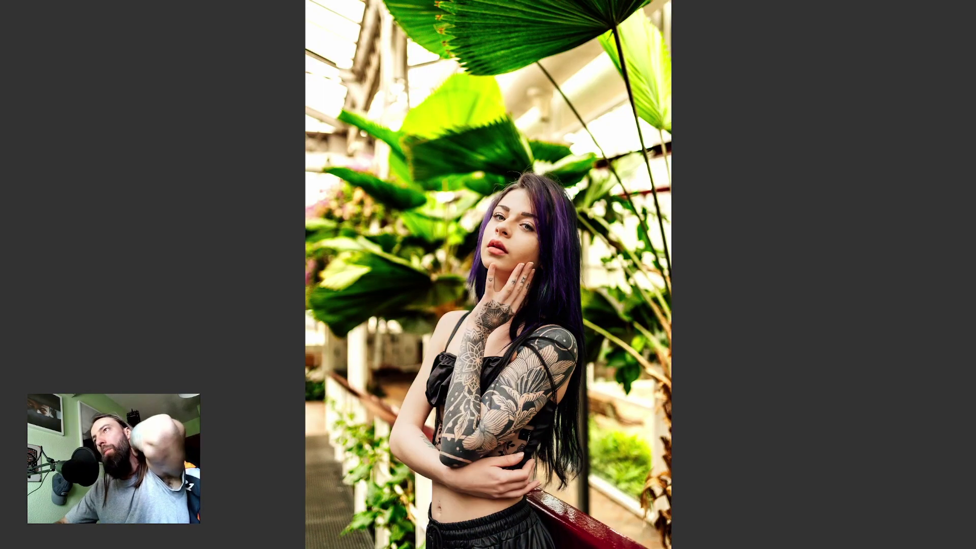
{"action": "key", "text": "Left"}
{"action": "key", "text": "Right"}
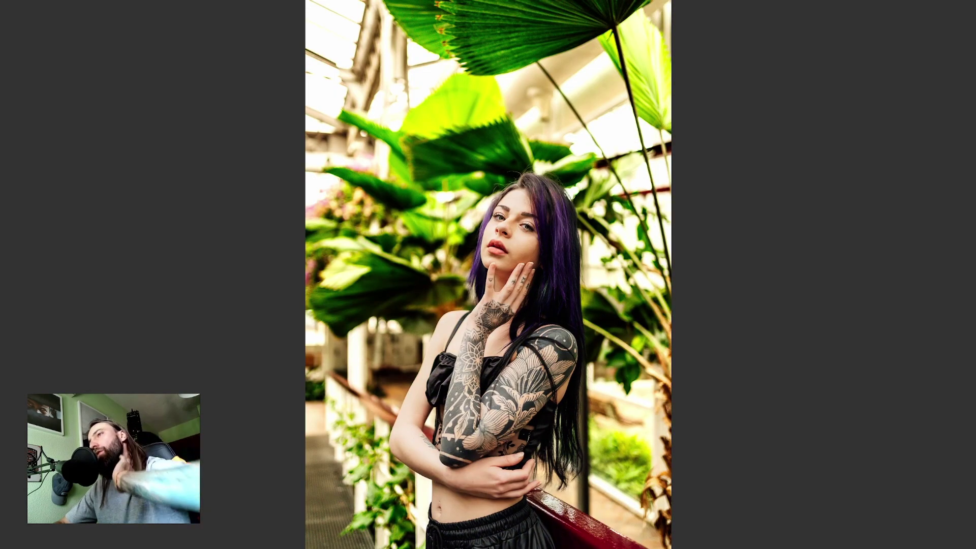
{"action": "key", "text": "Left"}
{"action": "key", "text": "Right"}
{"action": "key", "text": "Left"}
{"action": "key", "text": "Right"}
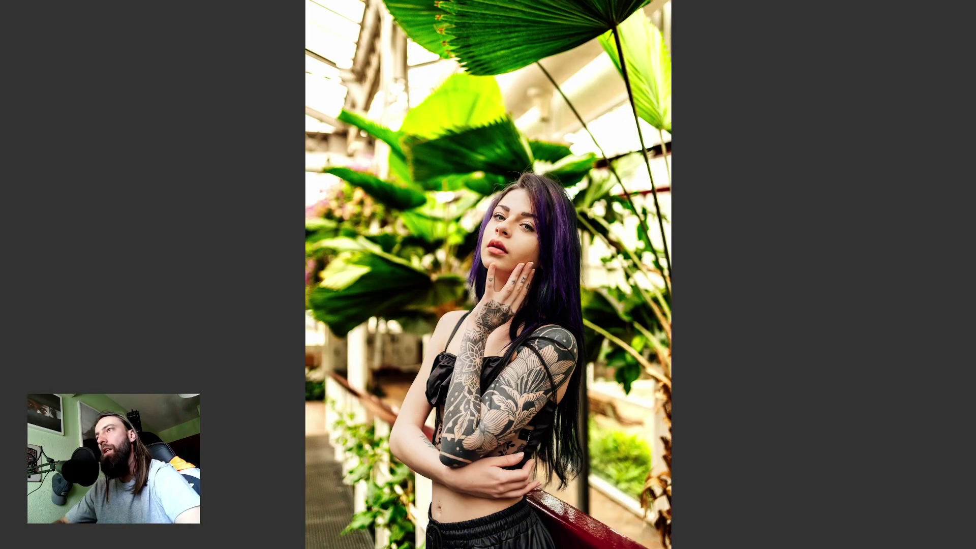
{"action": "key", "text": "Escape"}
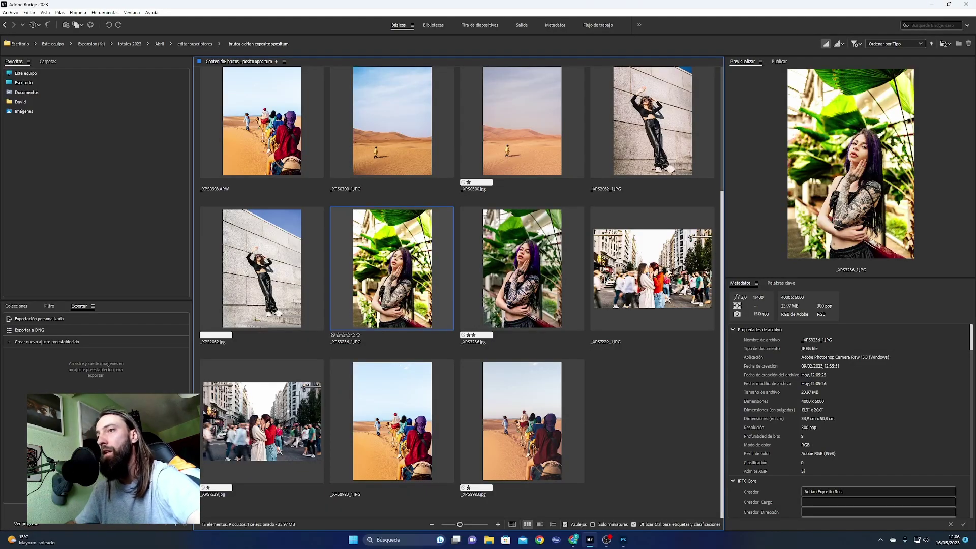
{"action": "left_click", "coordinate": [671, 301]}
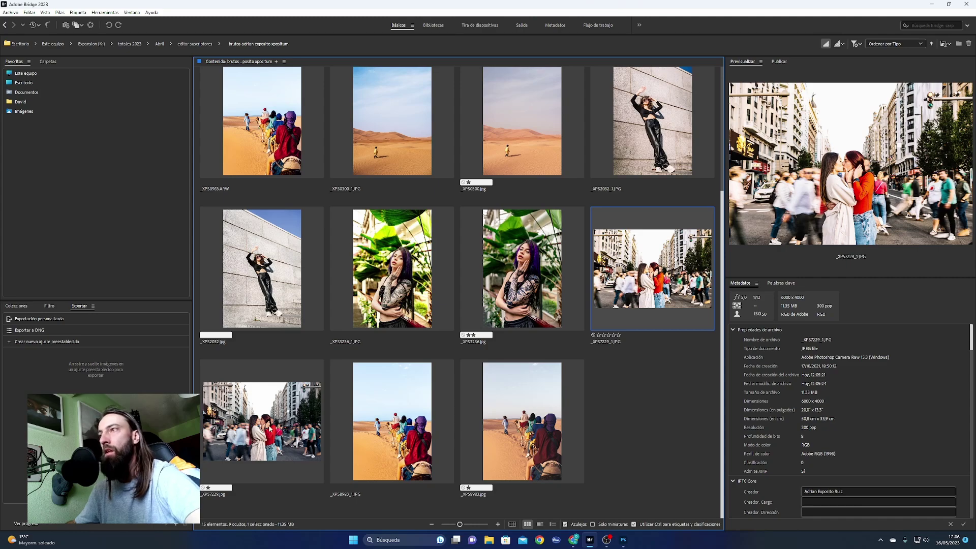
{"action": "left_click", "coordinate": [270, 429], "text": "ctrl"}
{"action": "key", "text": "space"}
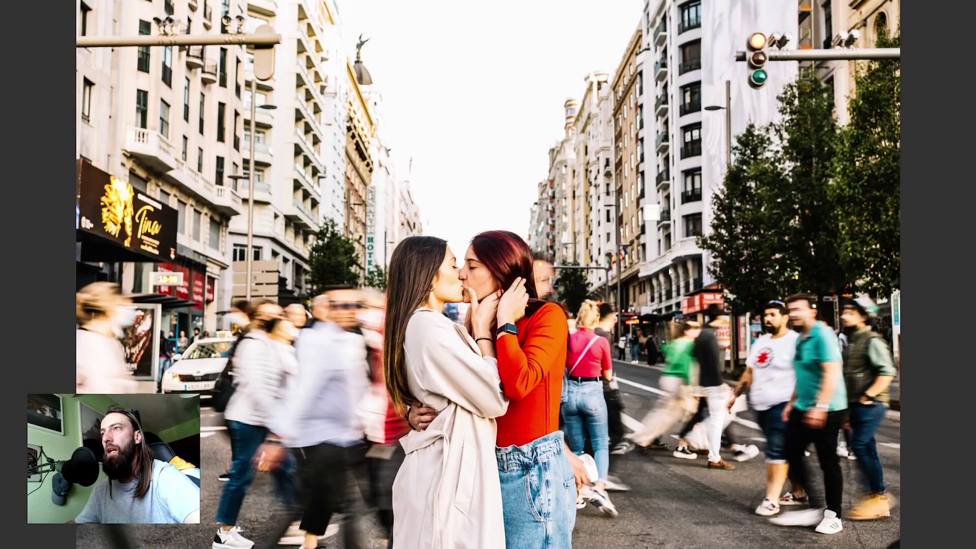
{"action": "key", "text": "Right"}
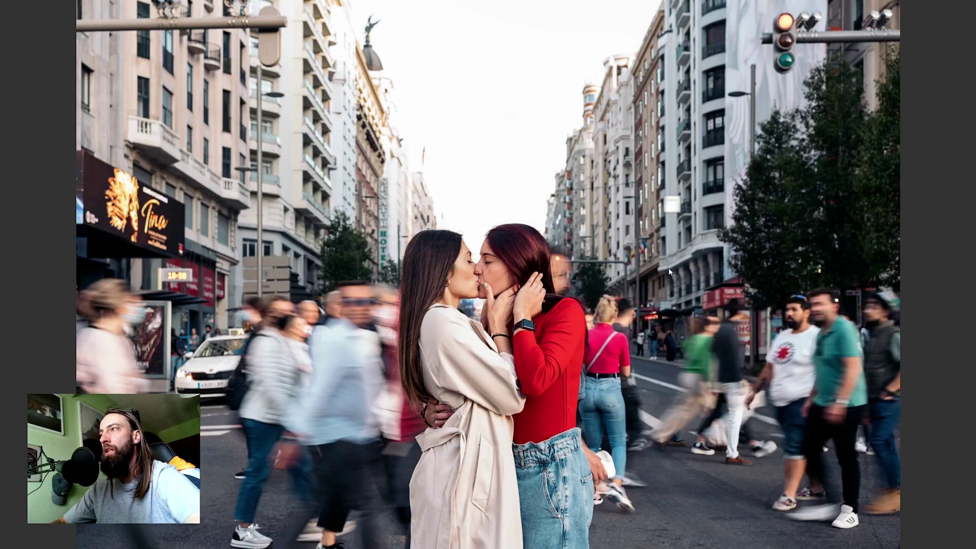
{"action": "key", "text": "Left"}
{"action": "key", "text": "Right"}
{"action": "key", "text": "Left"}
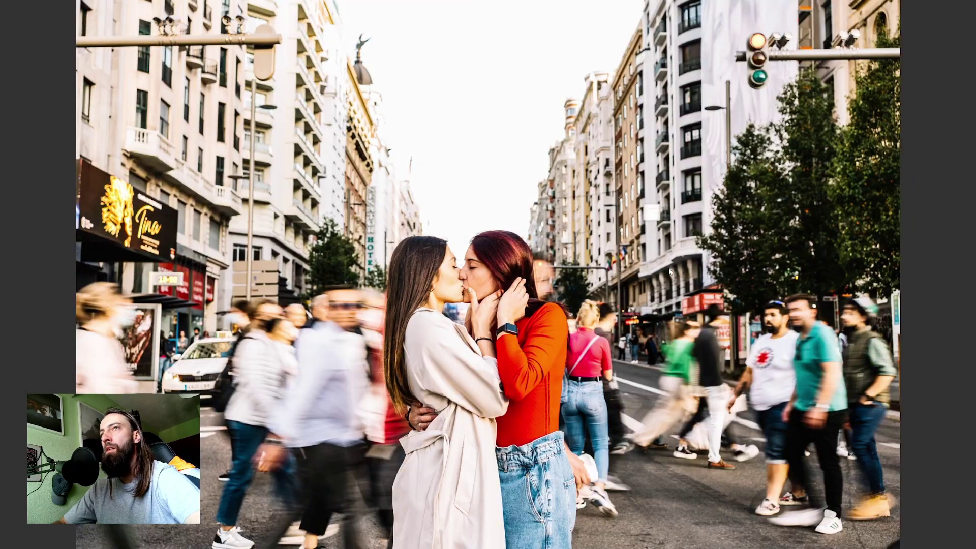
{"action": "key", "text": "Right"}
{"action": "key", "text": "Left"}
{"action": "key", "text": "Right"}
{"action": "key", "text": "Left"}
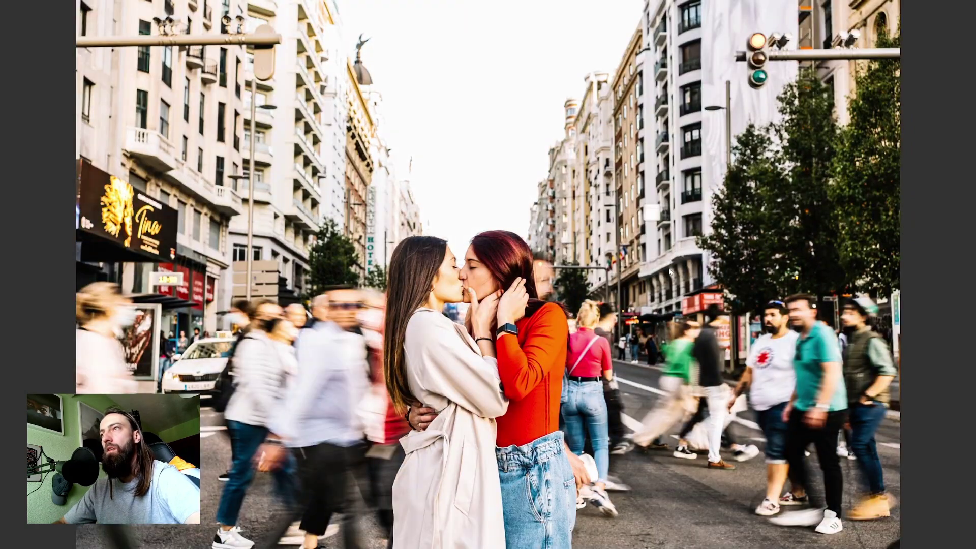
{"action": "key", "text": "Right"}
{"action": "key", "text": "Left"}
{"action": "key", "text": "Right"}
{"action": "key", "text": "Left"}
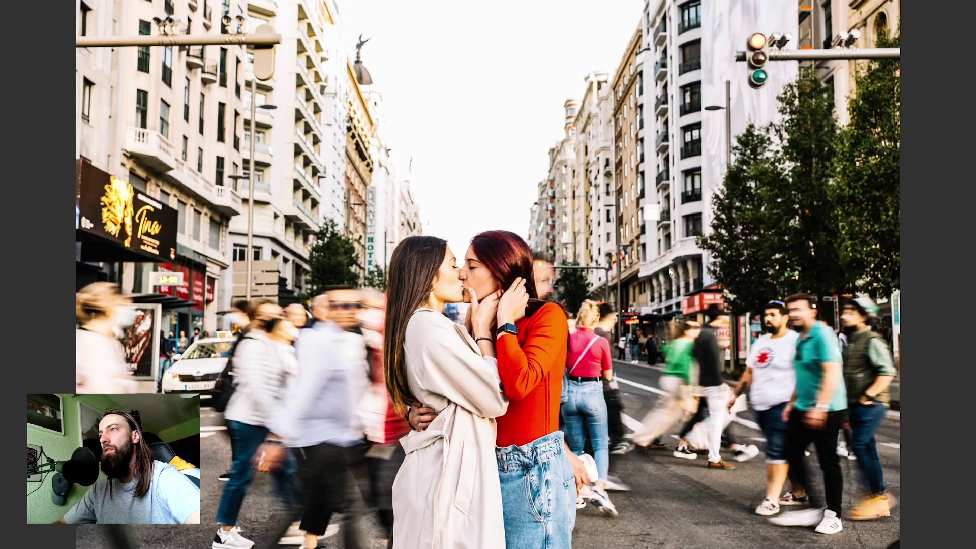
{"action": "key", "text": "Right"}
{"action": "key", "text": "Left"}
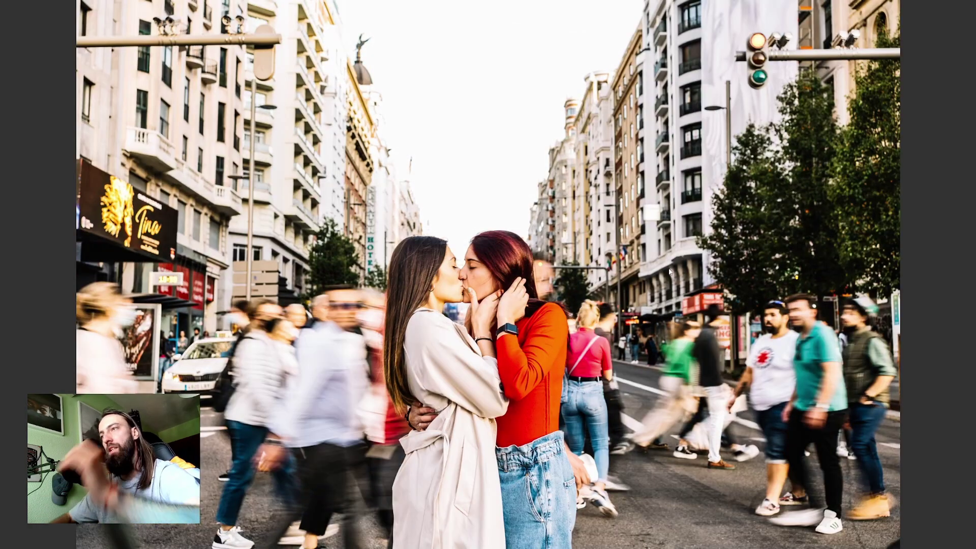
{"action": "key", "text": "Escape"}
{"action": "left_click", "coordinate": [392, 421]}
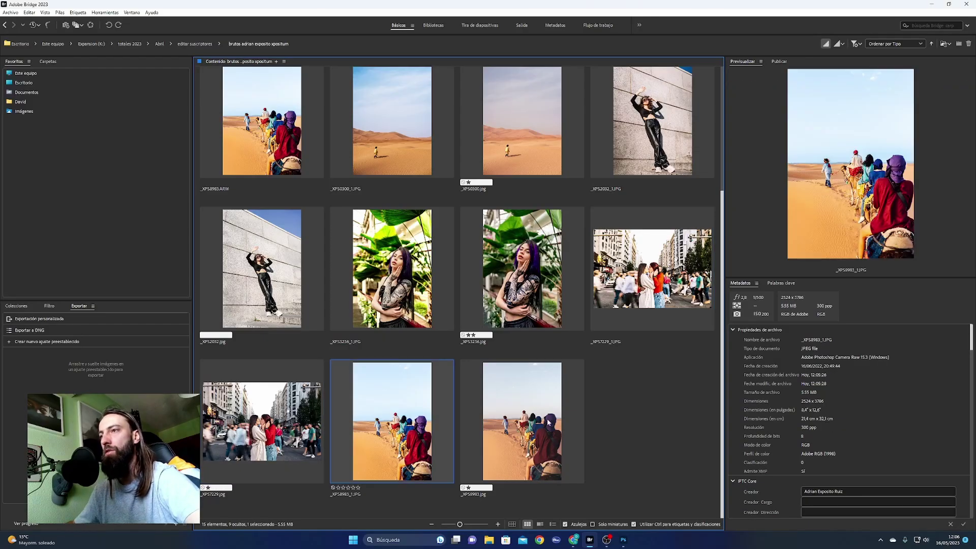
{"action": "left_click", "coordinate": [547, 418], "text": "ctrl"}
{"action": "key", "text": "space"}
{"action": "key", "text": "Right"}
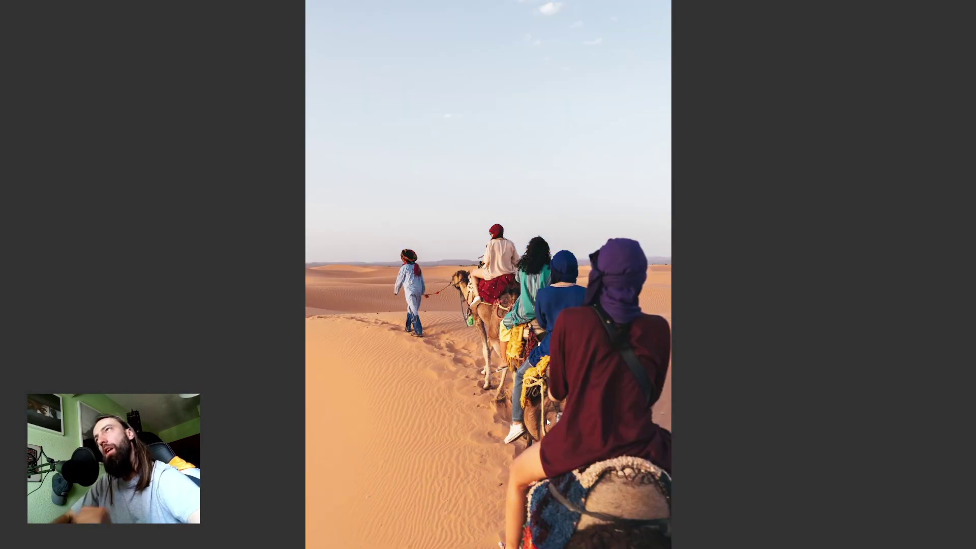
{"action": "key", "text": "Left"}
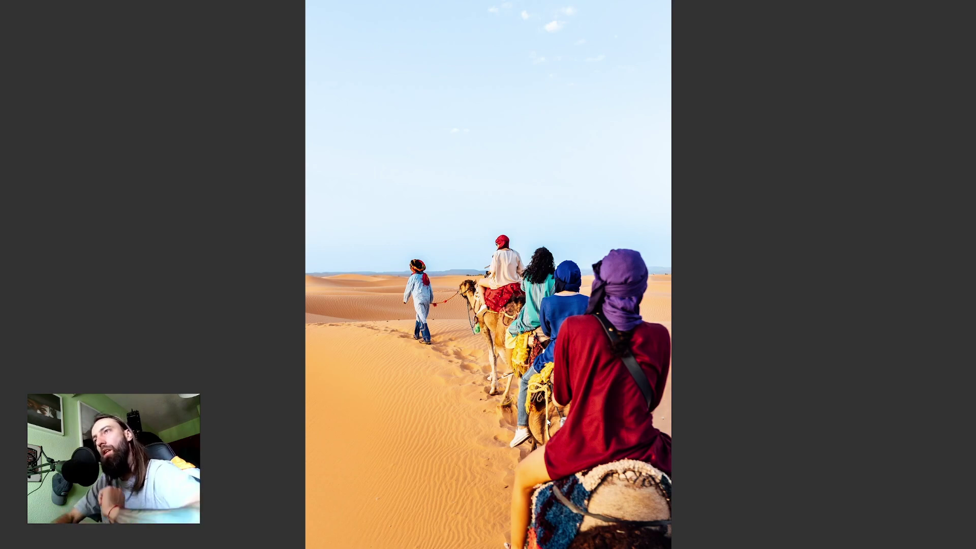
{"action": "key", "text": "Right"}
{"action": "key", "text": "Left"}
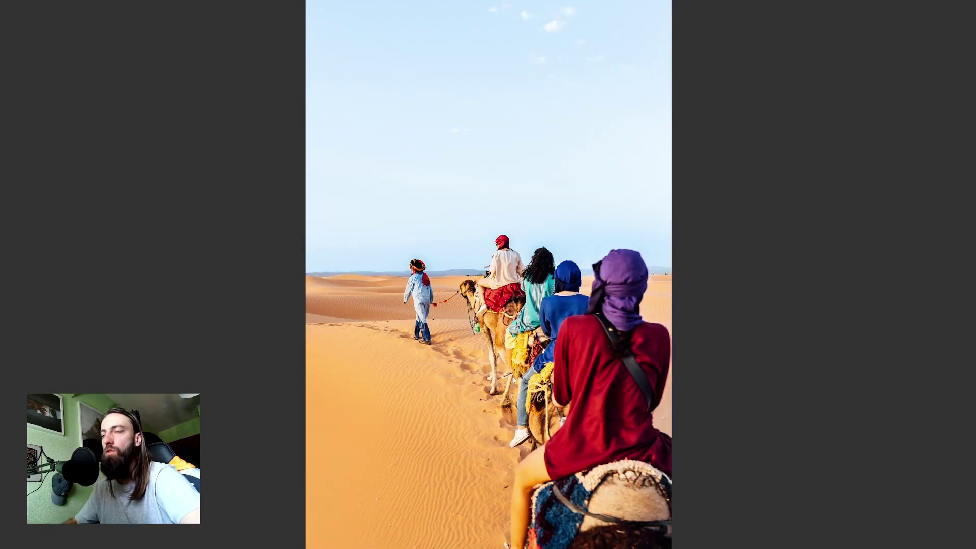
{"action": "key", "text": "space"}
{"action": "left_click", "coordinate": [676, 441]}
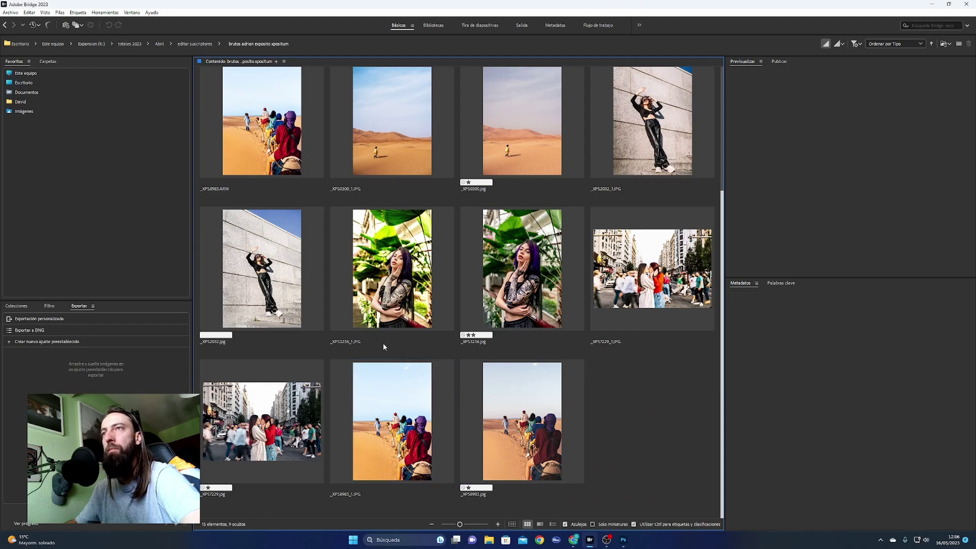
{"action": "scroll", "coordinate": [335, 351], "scroll_direction": "up", "scroll_amount": 3}
{"action": "left_click", "coordinate": [274, 433]}
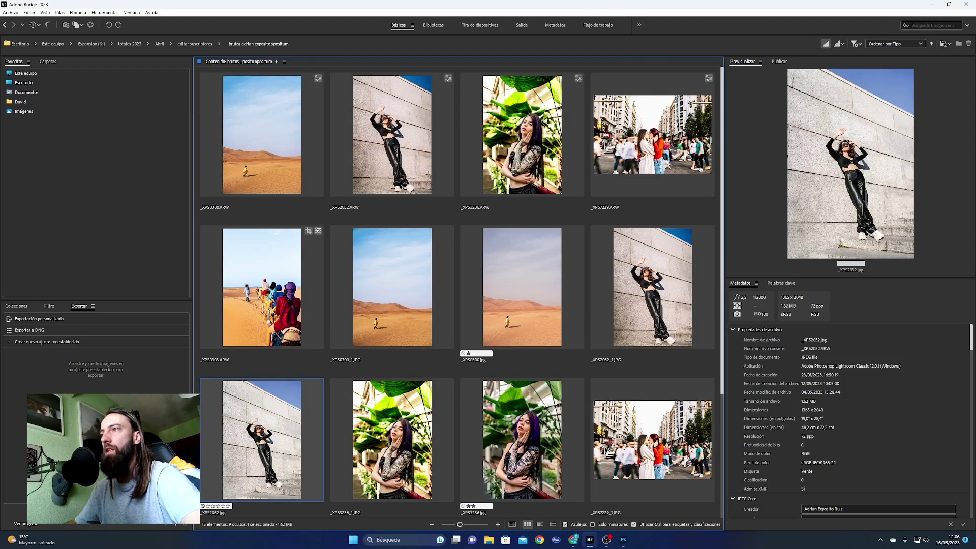
{"action": "left_click", "coordinate": [670, 262], "text": "ctrl"}
{"action": "key", "text": "space"}
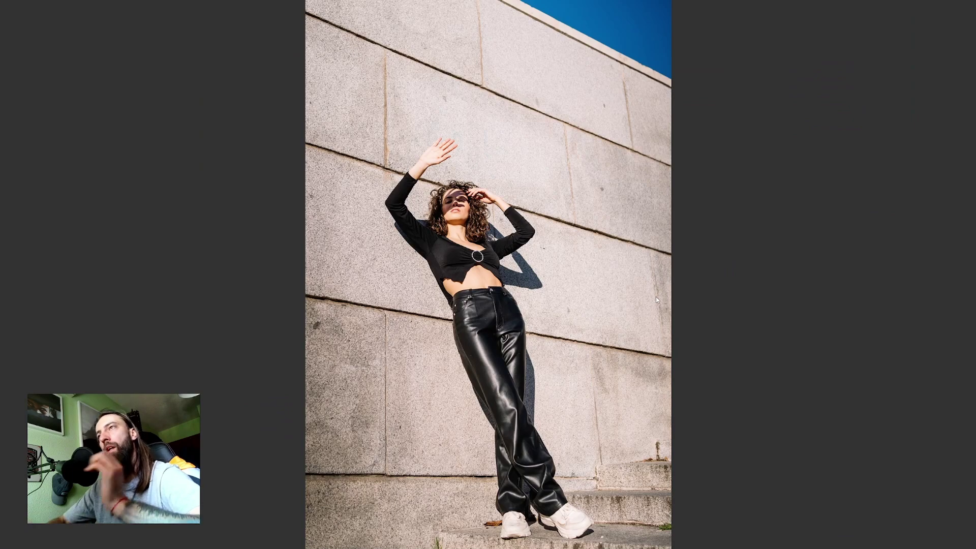
{"action": "key", "text": "Right"}
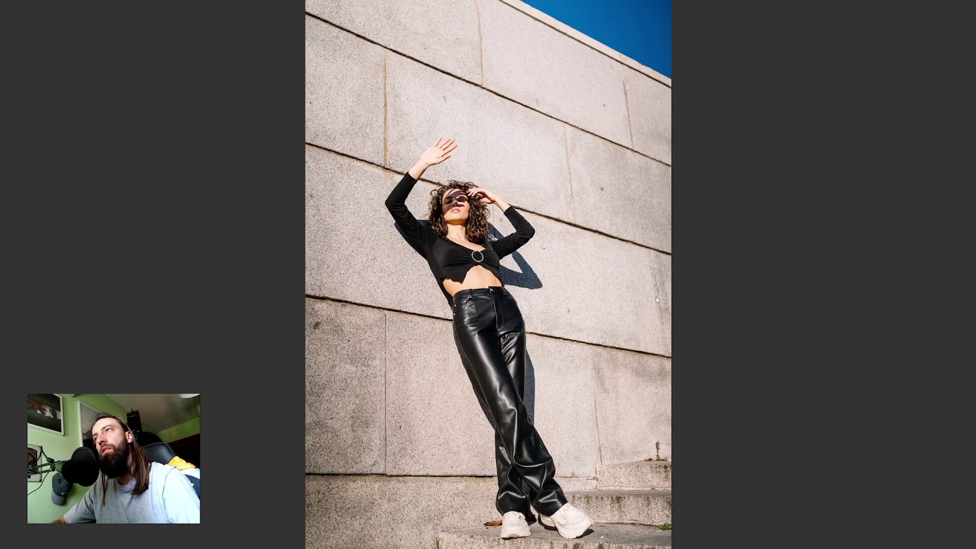
{"action": "key", "text": "Left"}
{"action": "key", "text": "Right"}
{"action": "key", "text": "Left"}
{"action": "key", "text": "Right"}
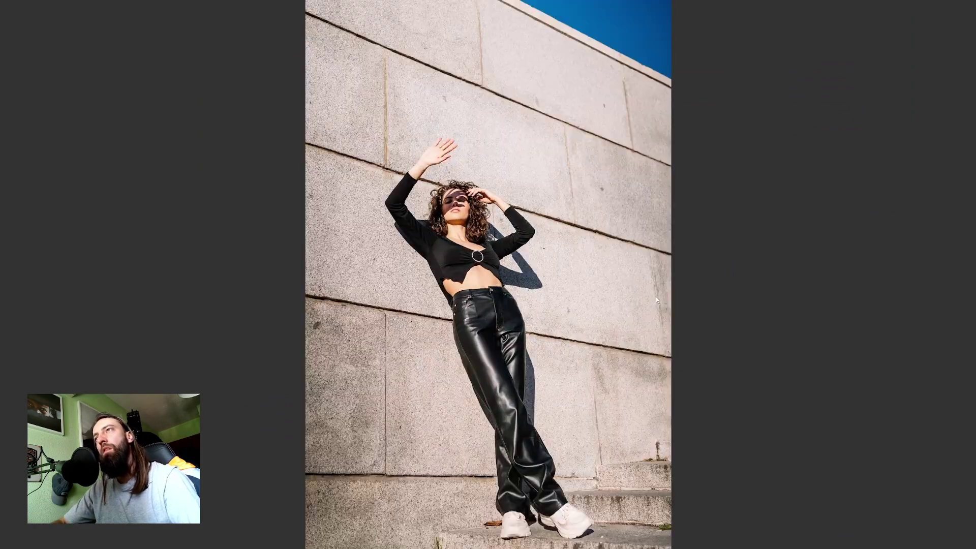
{"action": "key", "text": "Left"}
{"action": "key", "text": "Right"}
{"action": "key", "text": "Left"}
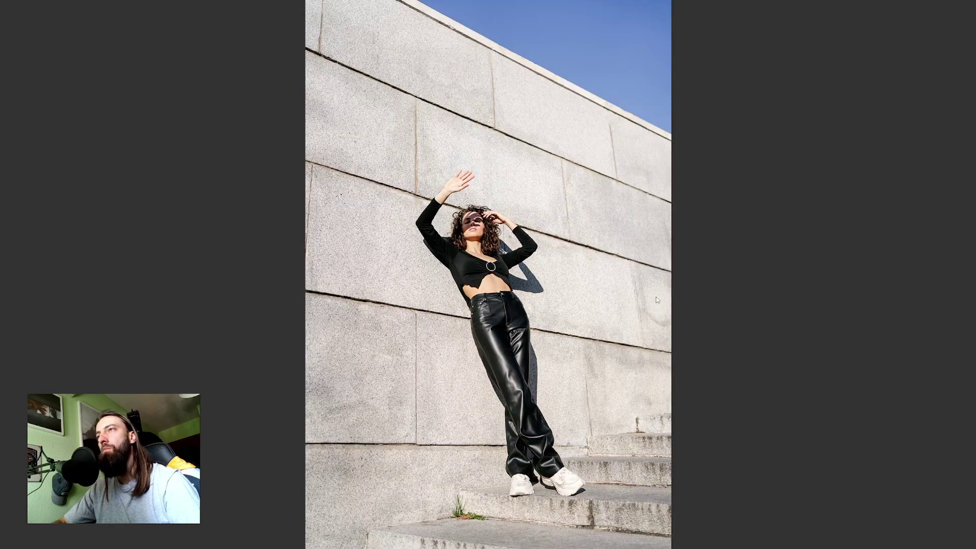
{"action": "key", "text": "Right"}
{"action": "key", "text": "Left"}
{"action": "key", "text": "Right"}
{"action": "key", "text": "space"}
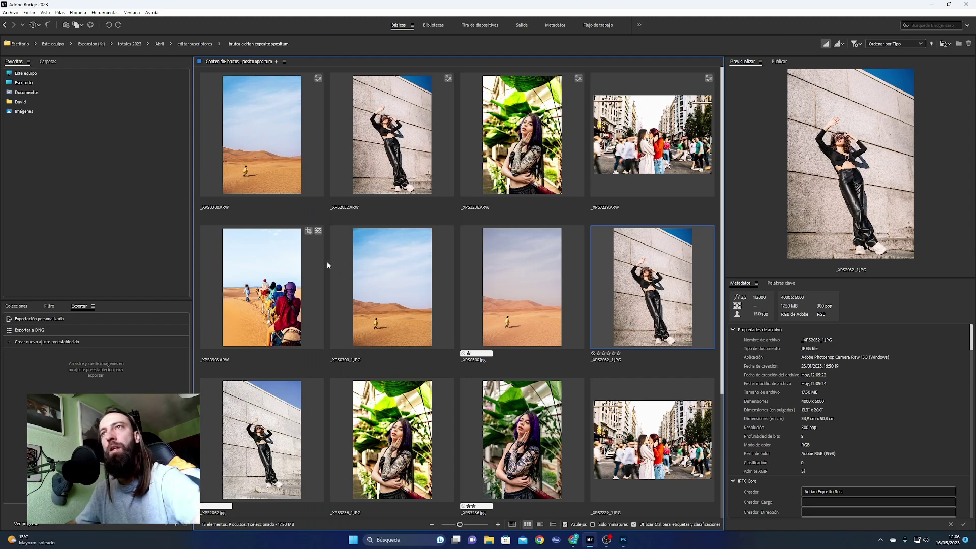
{"action": "left_click", "coordinate": [413, 321]}
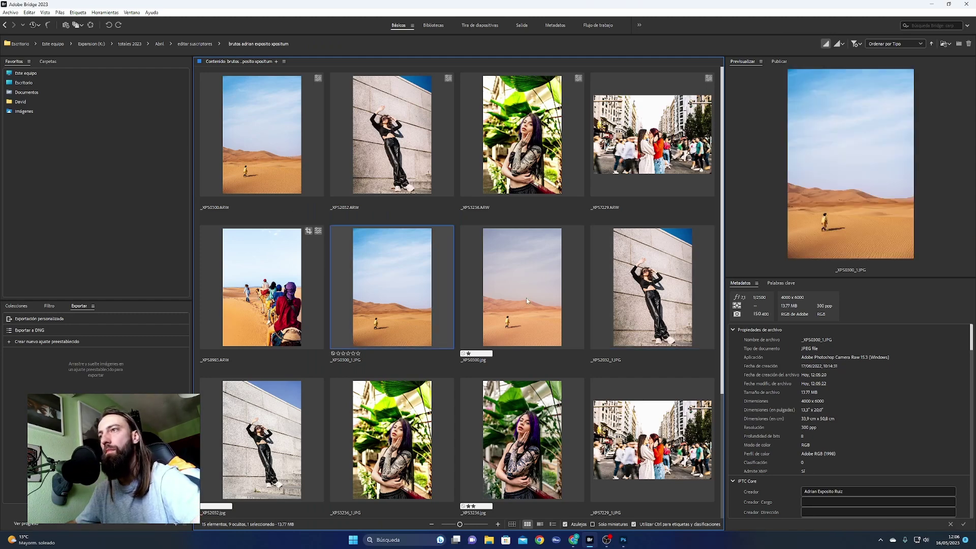
{"action": "left_click", "coordinate": [511, 295]}
{"action": "key", "text": "space"}
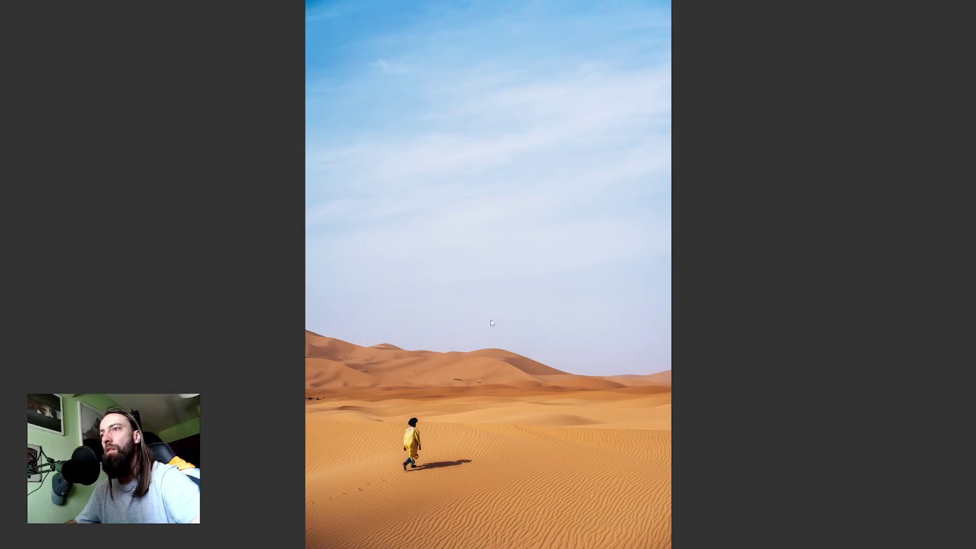
{"action": "key", "text": "Right"}
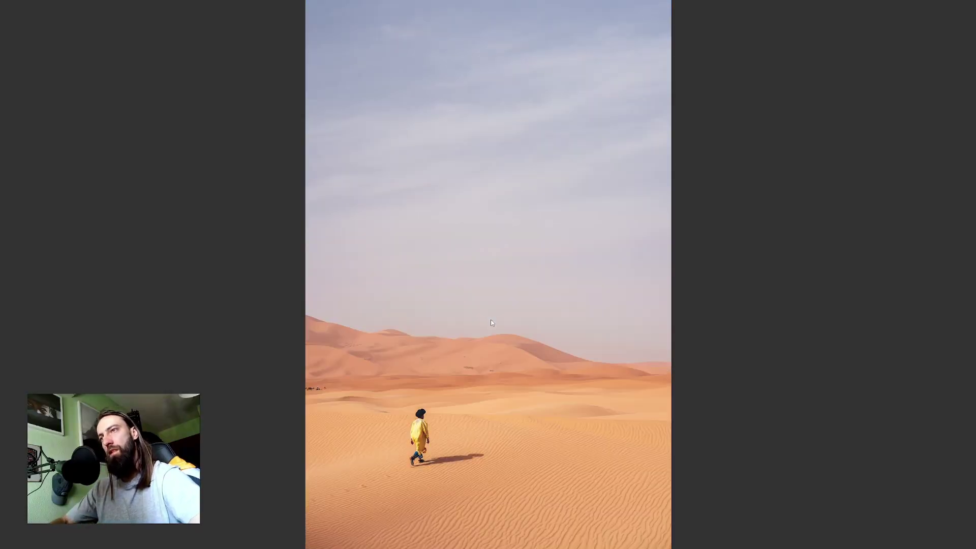
{"action": "key", "text": "Left"}
{"action": "key", "text": "Right"}
{"action": "key", "text": "Left"}
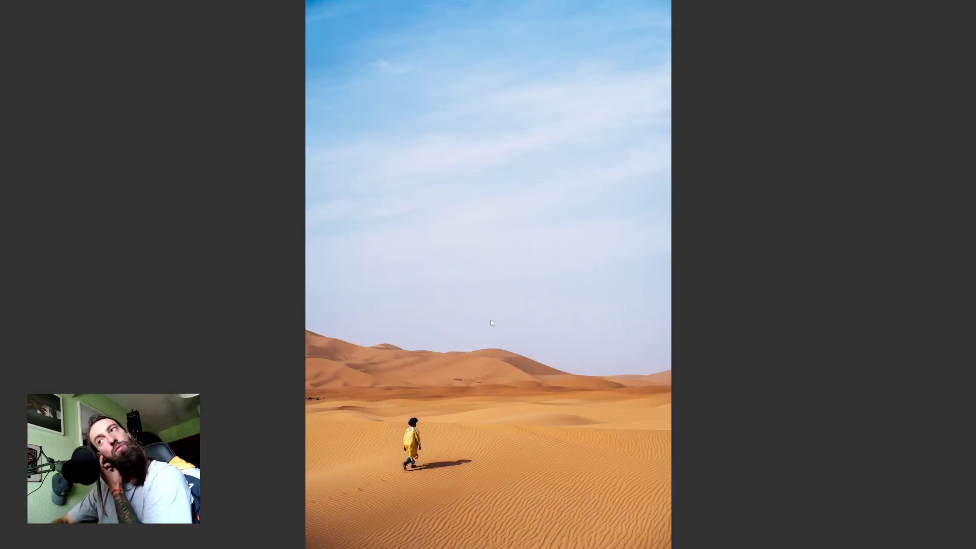
{"action": "key", "text": "Right"}
{"action": "key", "text": "Left"}
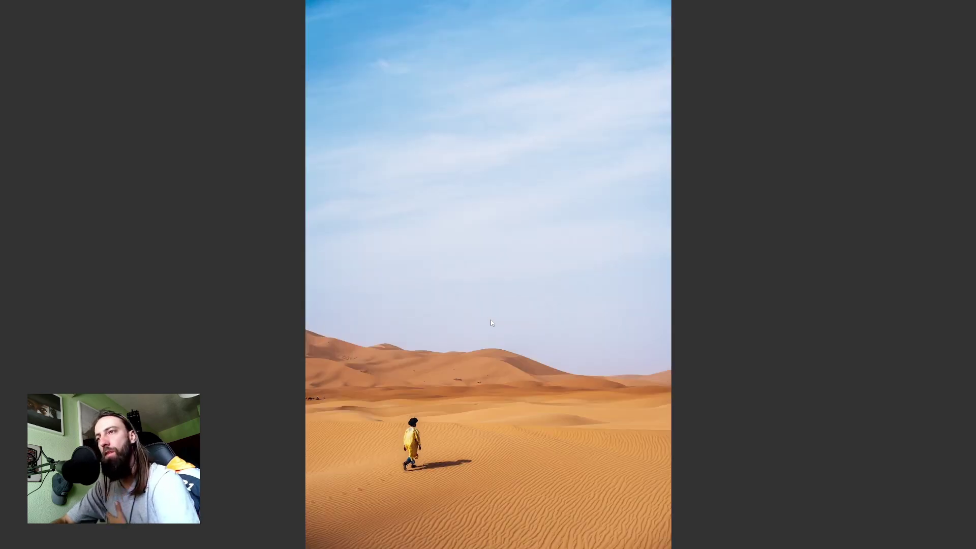
{"action": "key", "text": "Right"}
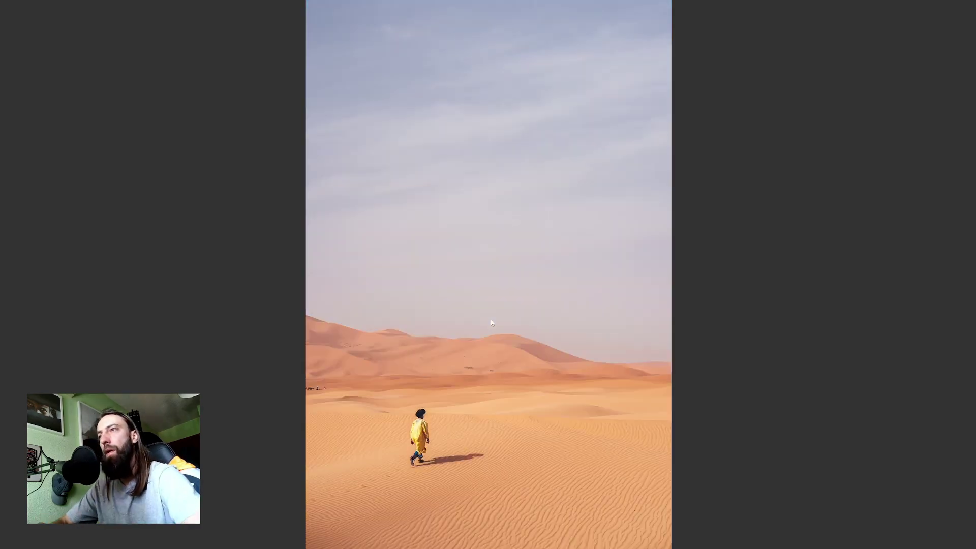
{"action": "key", "text": "Left"}
{"action": "key", "text": "Right"}
{"action": "key", "text": "Left"}
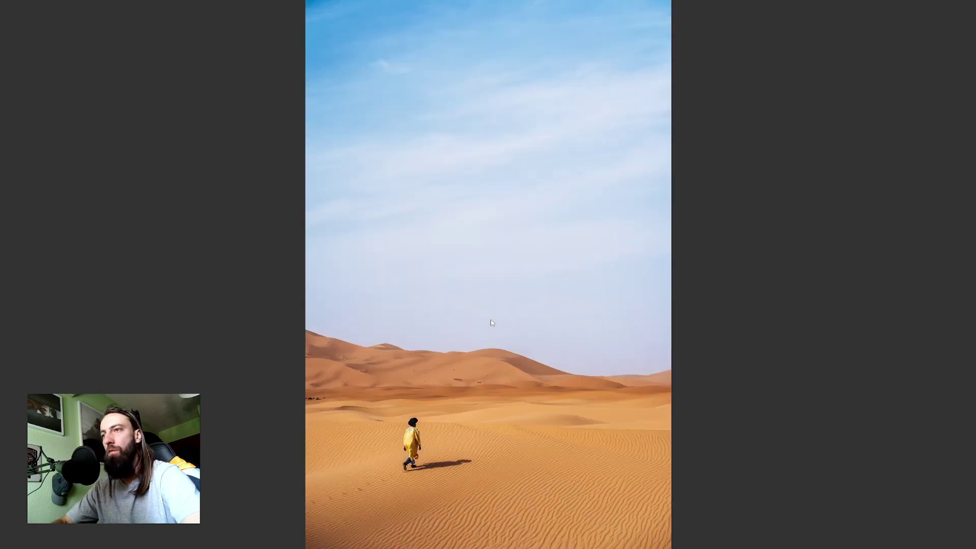
{"action": "key", "text": "Right"}
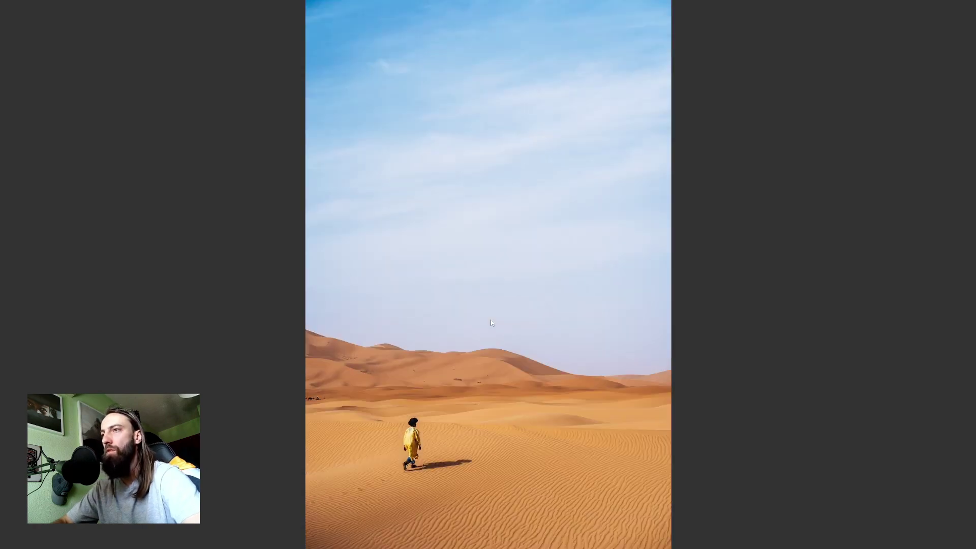
{"action": "key", "text": "Left"}
{"action": "key", "text": "space"}
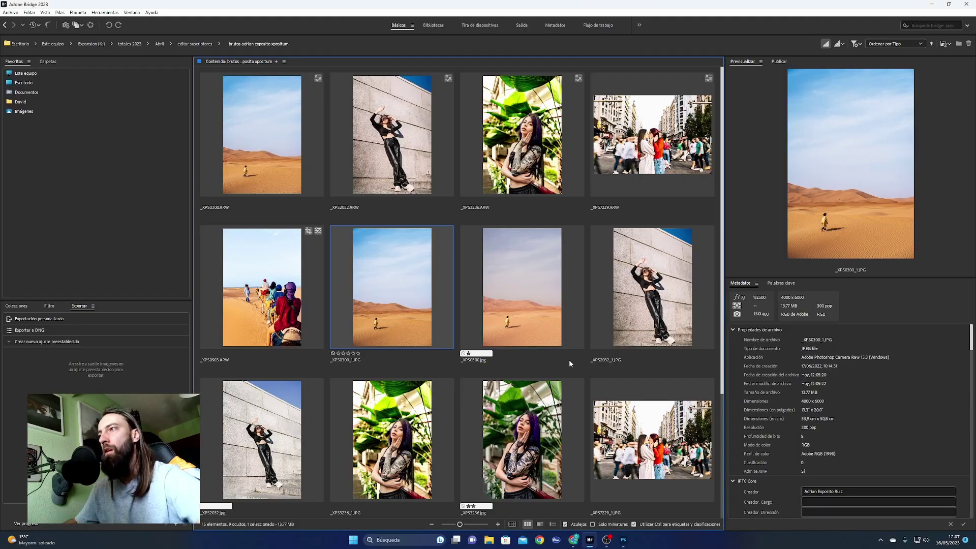
Go from Abril through editar suscriptores into the skateboard brutos folder
{"action": "left_click", "coordinate": [394, 374]}
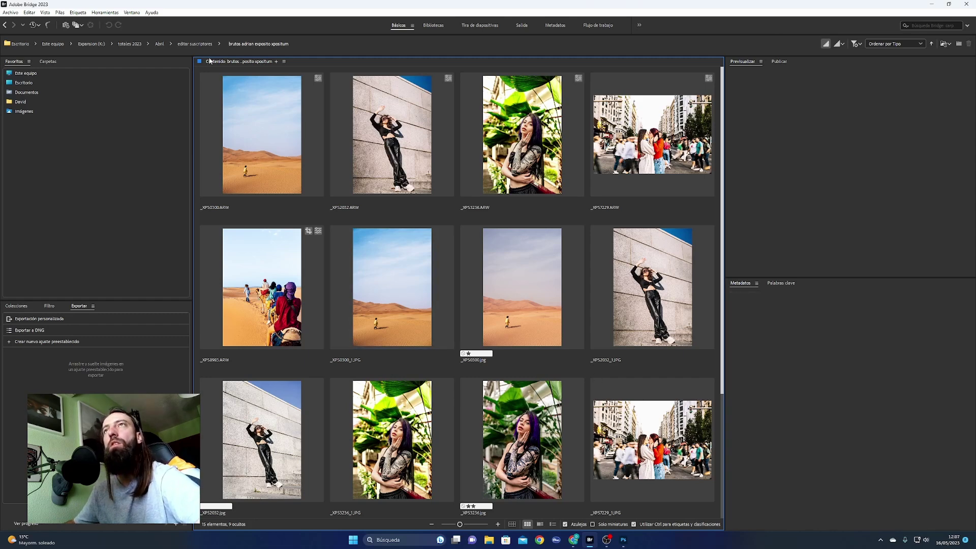
{"action": "left_click", "coordinate": [159, 44]}
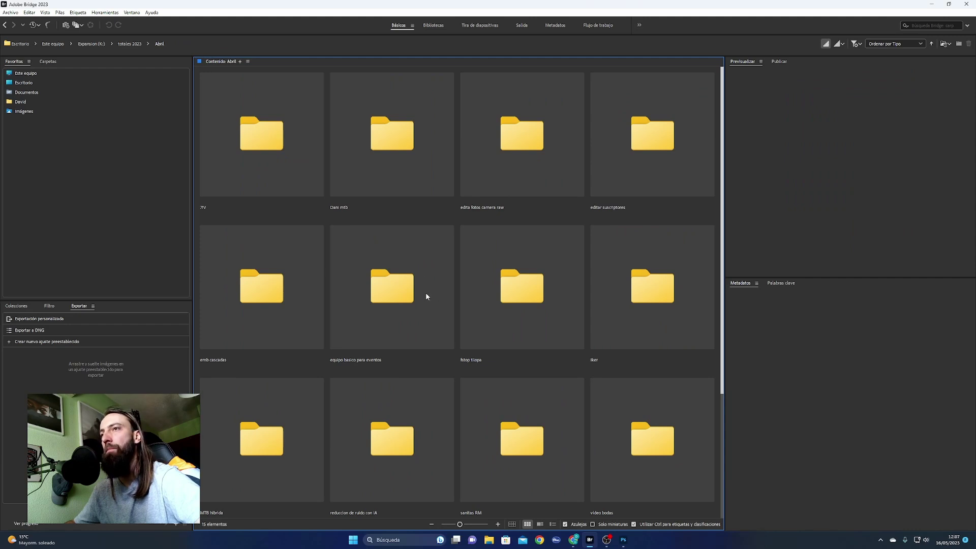
{"action": "double_click", "coordinate": [631, 166]}
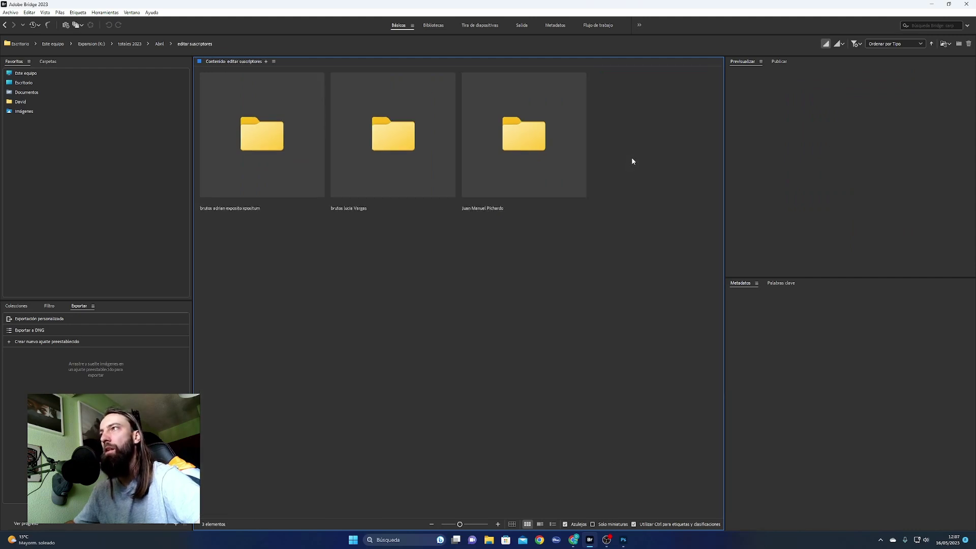
{"action": "double_click", "coordinate": [402, 174]}
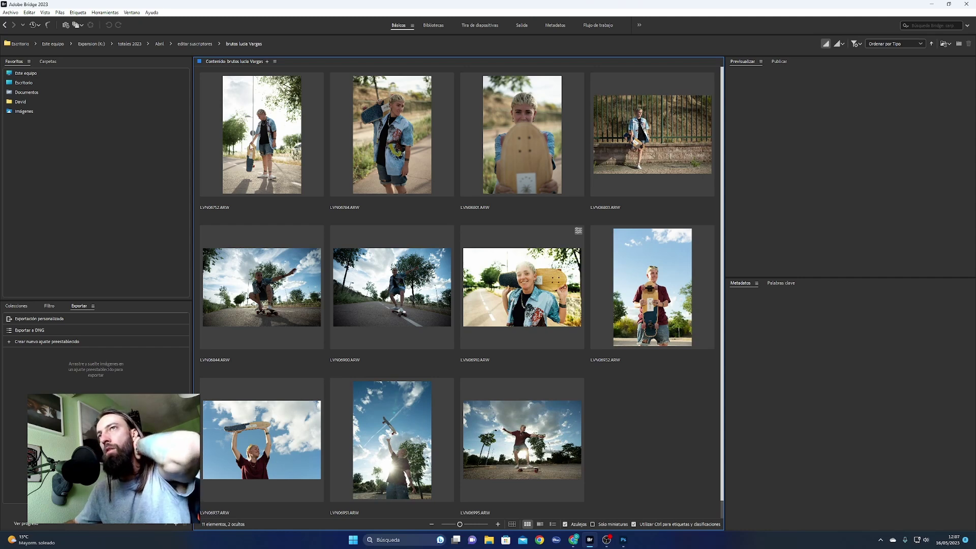
Select five skateboard RAW photos and open them with 'Abrir en Camera Raw…'
{"action": "left_click", "coordinate": [251, 147]}
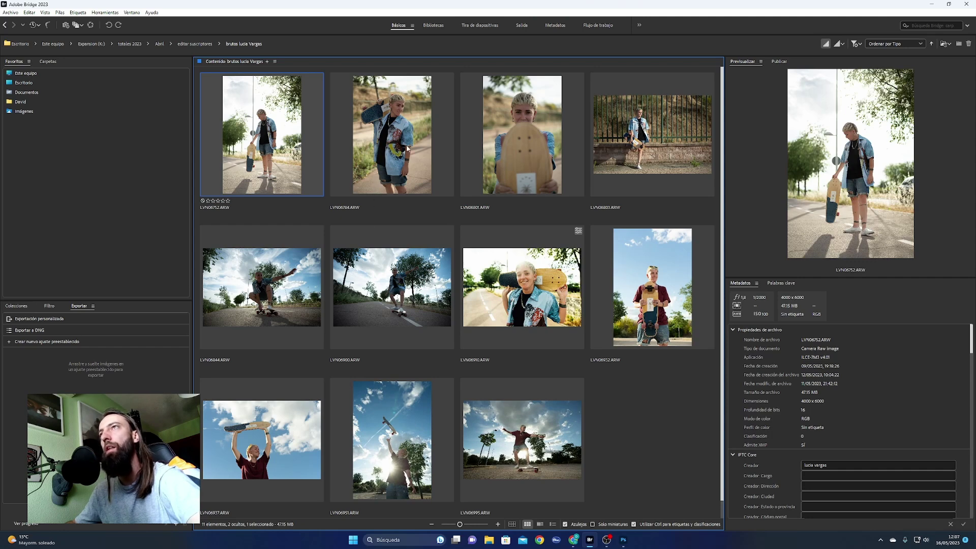
{"action": "left_click", "coordinate": [432, 155], "text": "ctrl"}
{"action": "left_click", "coordinate": [524, 152], "text": "ctrl"}
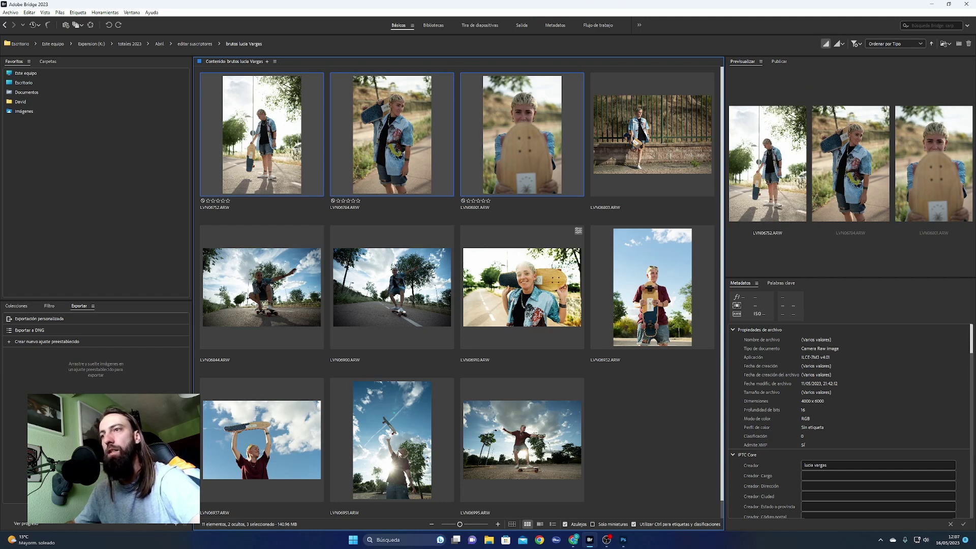
{"action": "left_click", "coordinate": [509, 444], "text": "ctrl"}
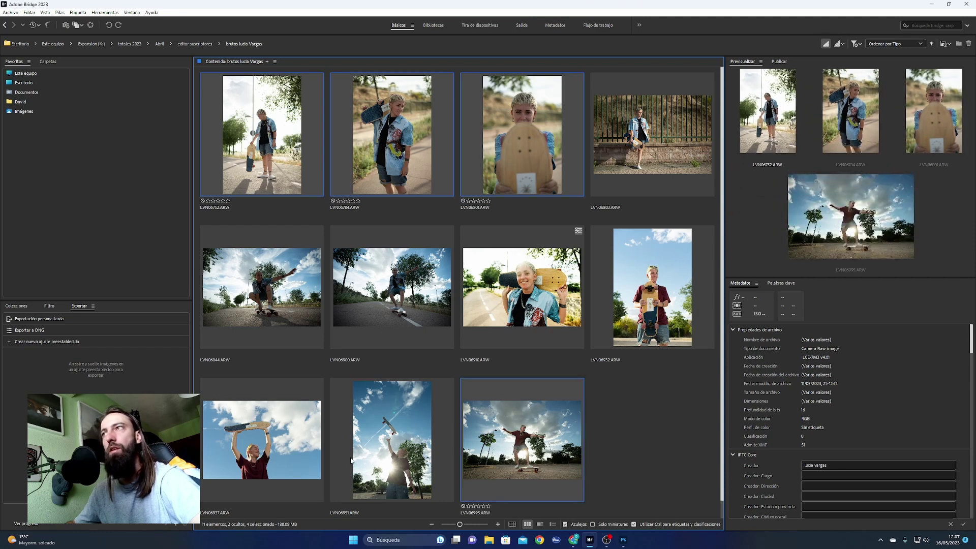
{"action": "left_click", "coordinate": [278, 306], "text": "ctrl"}
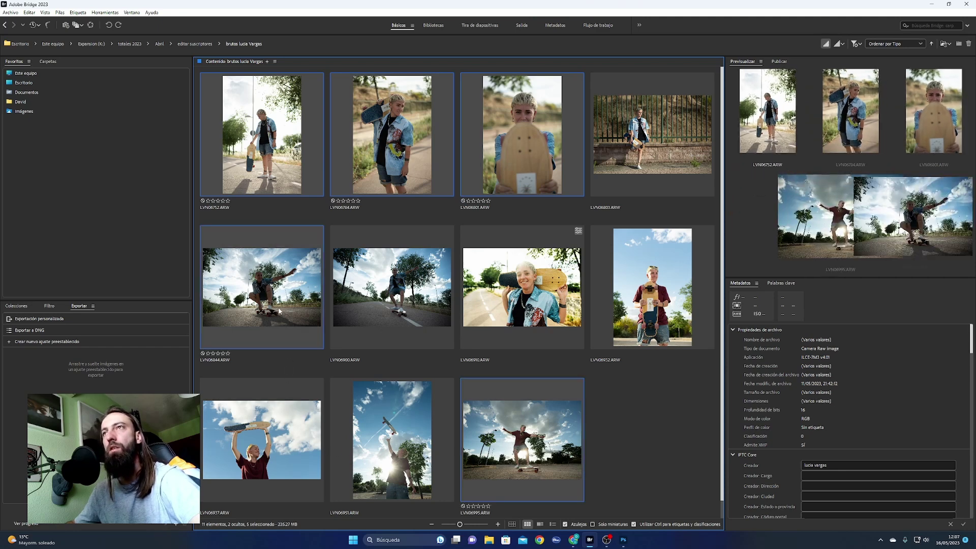
{"action": "right_click", "coordinate": [291, 288]}
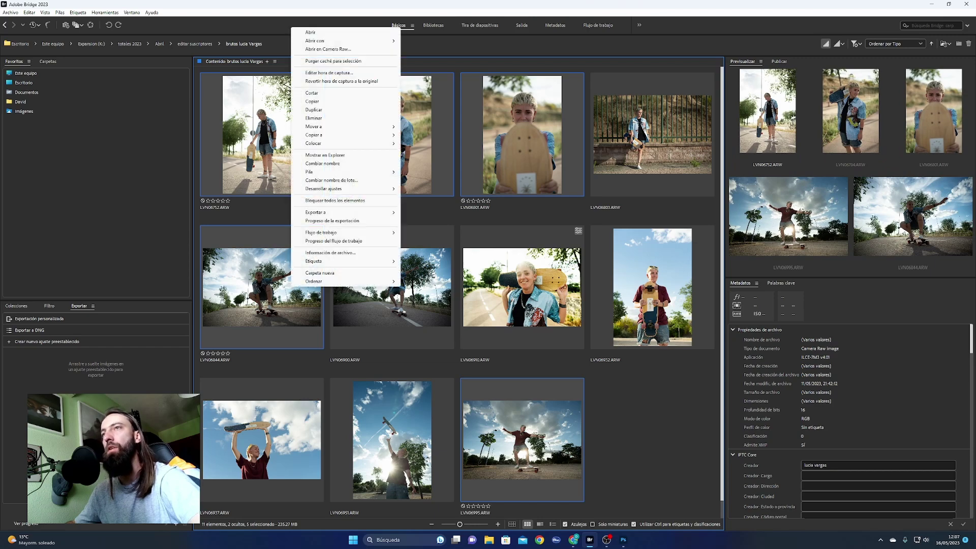
{"action": "left_click", "coordinate": [339, 49]}
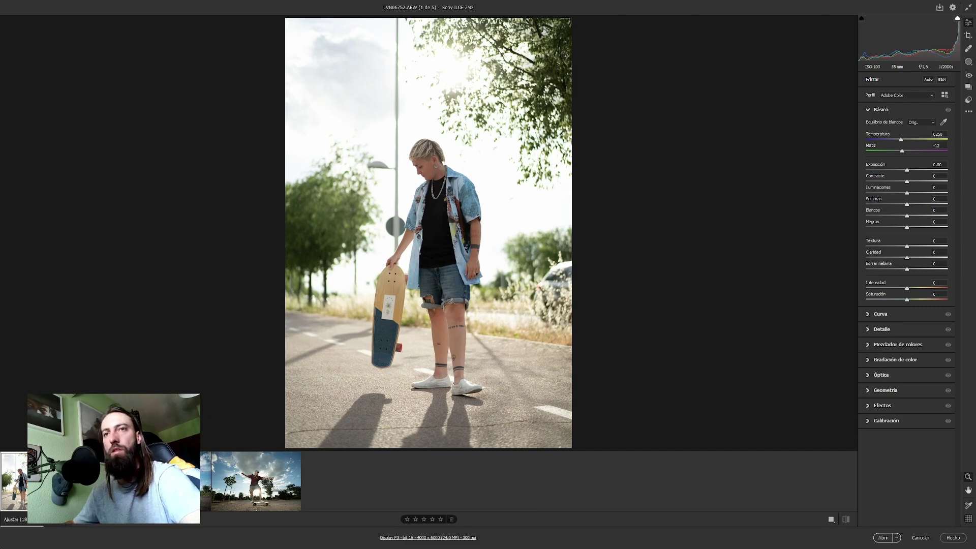
Apply the ektar 100 preset, then raise contrast to about +37 and exposure to +0.15
{"action": "left_click", "coordinate": [969, 101]}
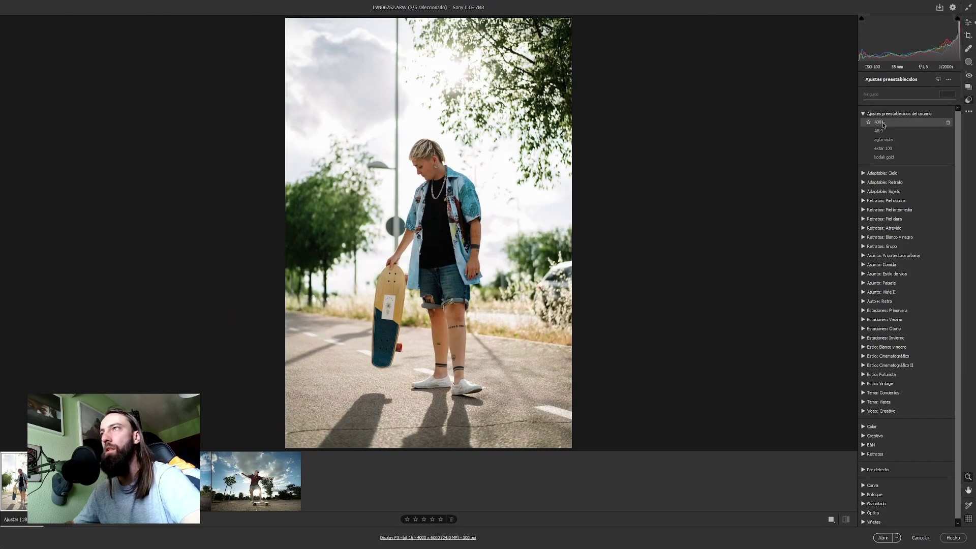
{"action": "left_click", "coordinate": [884, 149]}
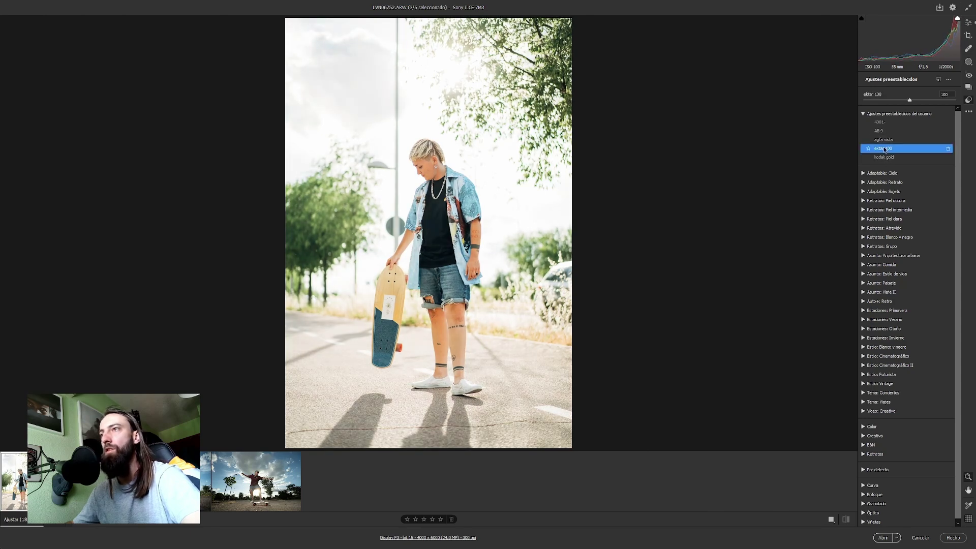
{"action": "left_click", "coordinate": [968, 22]}
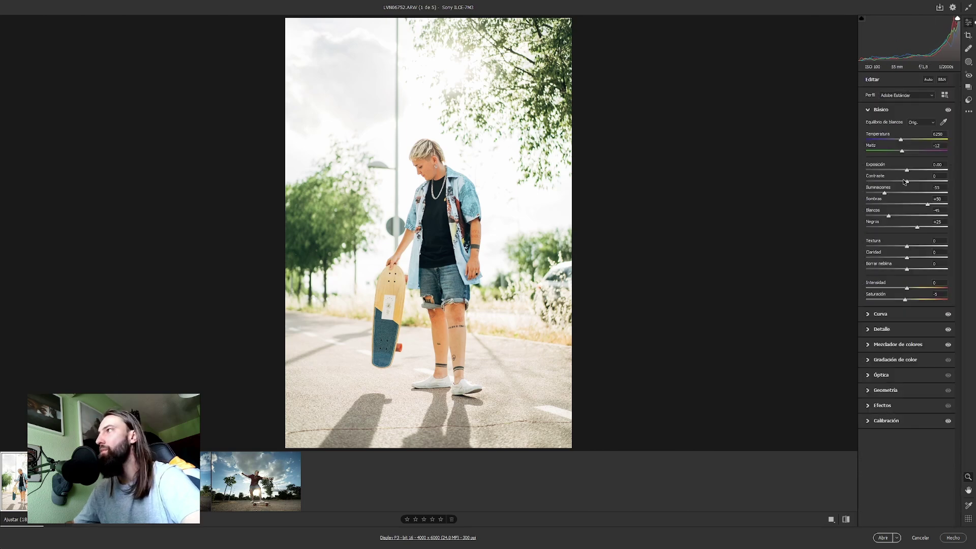
{"action": "left_click", "coordinate": [921, 181]}
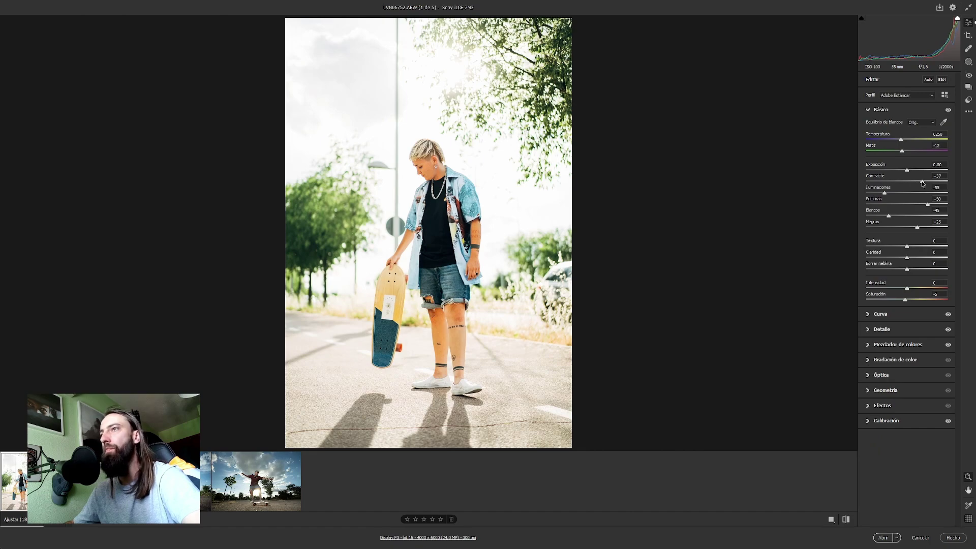
{"action": "left_click", "coordinate": [536, 185]}
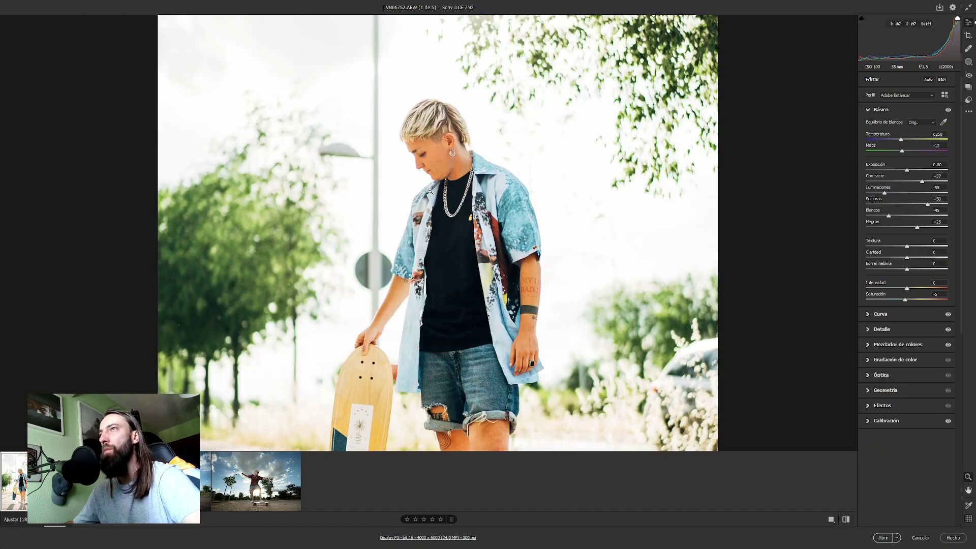
{"action": "left_click", "coordinate": [804, 127]}
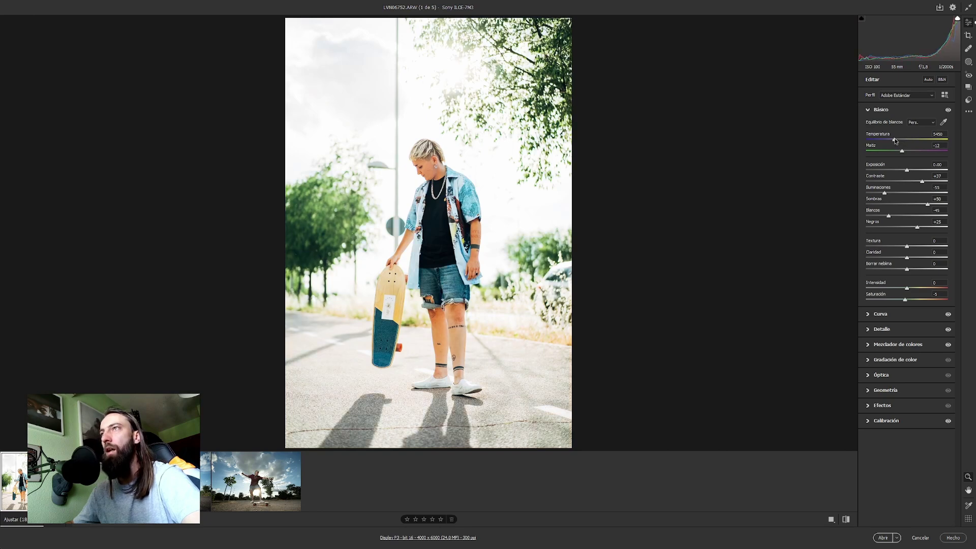
{"action": "left_click_drag", "start_coordinate": [906, 171], "coordinate": [930, 182]}
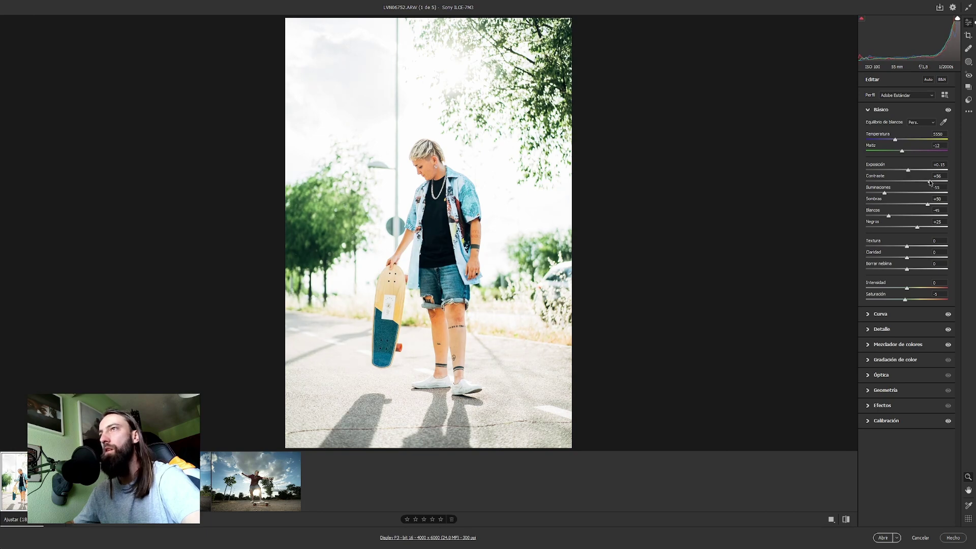
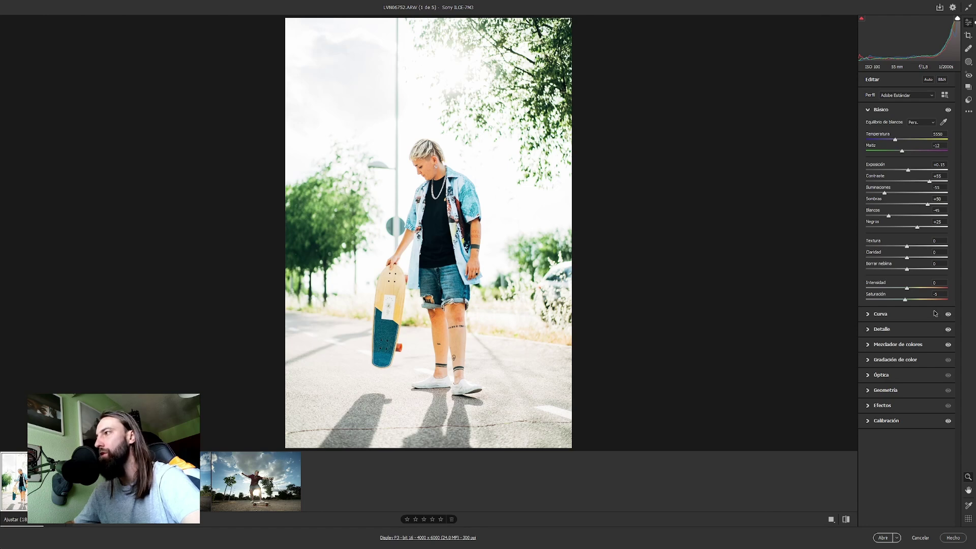
Raise the HSL green luminance (Verdes) to +46, then check the saturation values
{"action": "left_click", "coordinate": [886, 344]}
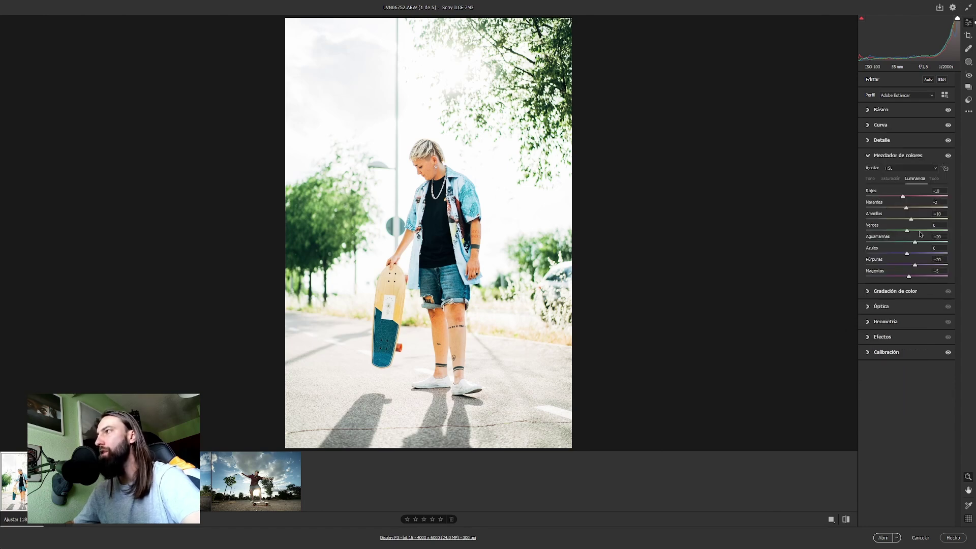
{"action": "left_click", "coordinate": [925, 230]}
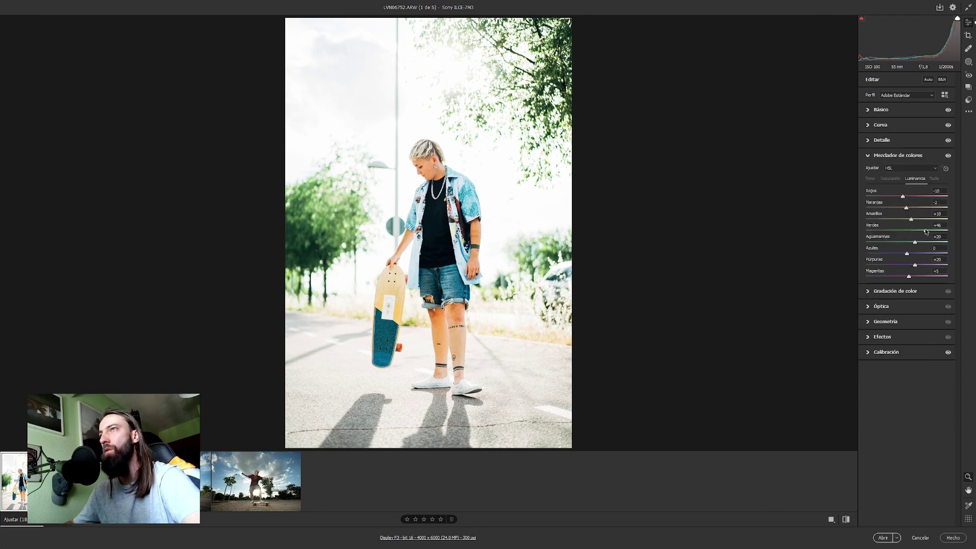
{"action": "left_click", "coordinate": [890, 178]}
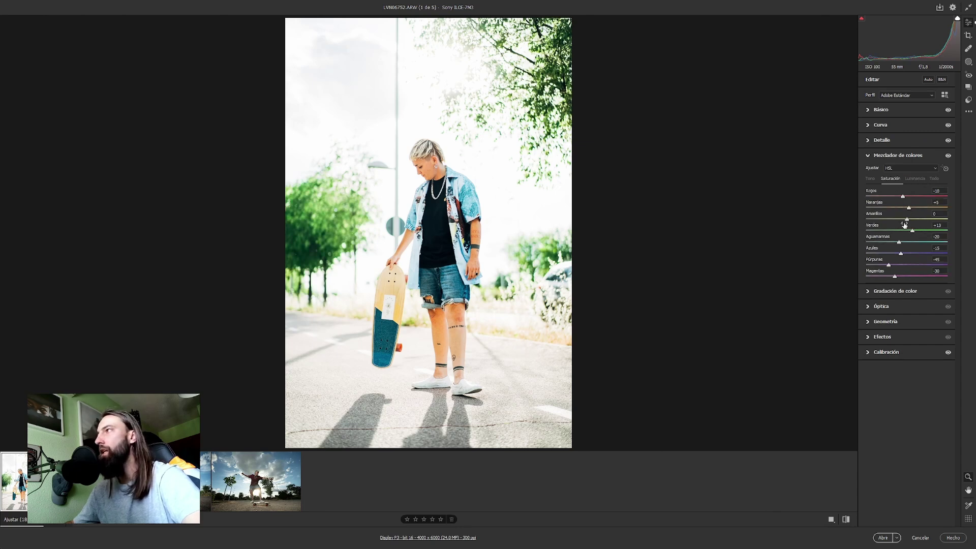
{"action": "left_click", "coordinate": [881, 110]}
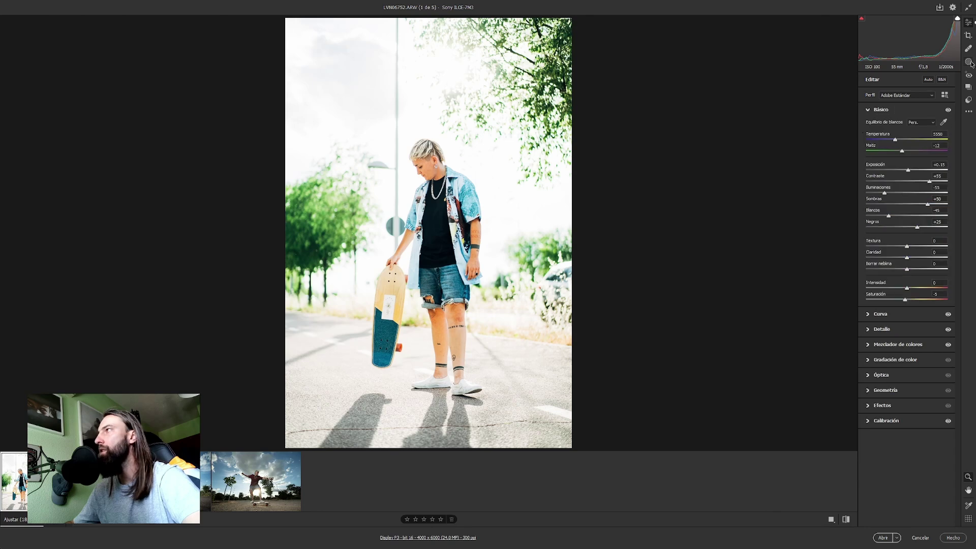
{"action": "left_click", "coordinate": [970, 62]}
Create a Fondo mask with Temperatura +25, Contraste +49, Exposición -0.30 and deeper Negros
{"action": "left_click", "coordinate": [937, 101]}
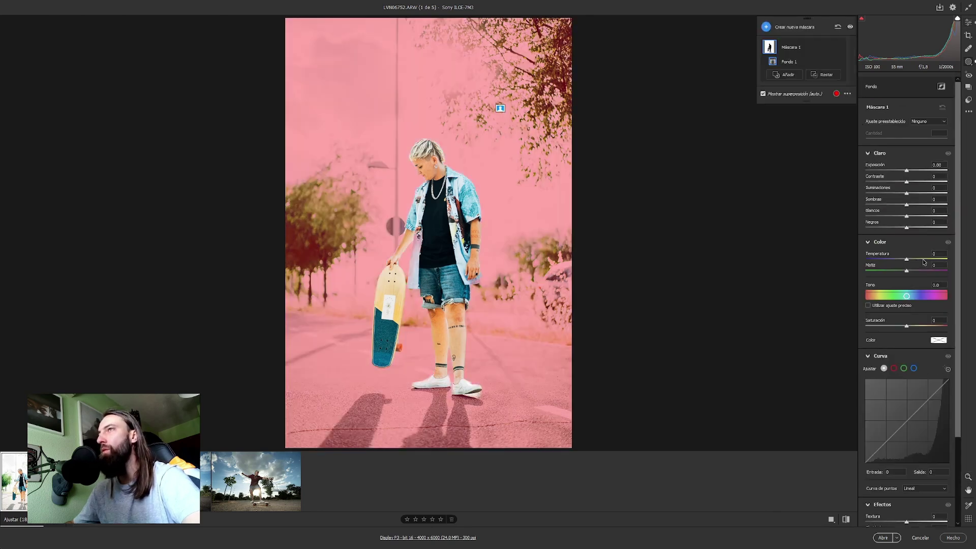
{"action": "left_click_drag", "start_coordinate": [923, 258], "coordinate": [916, 259]}
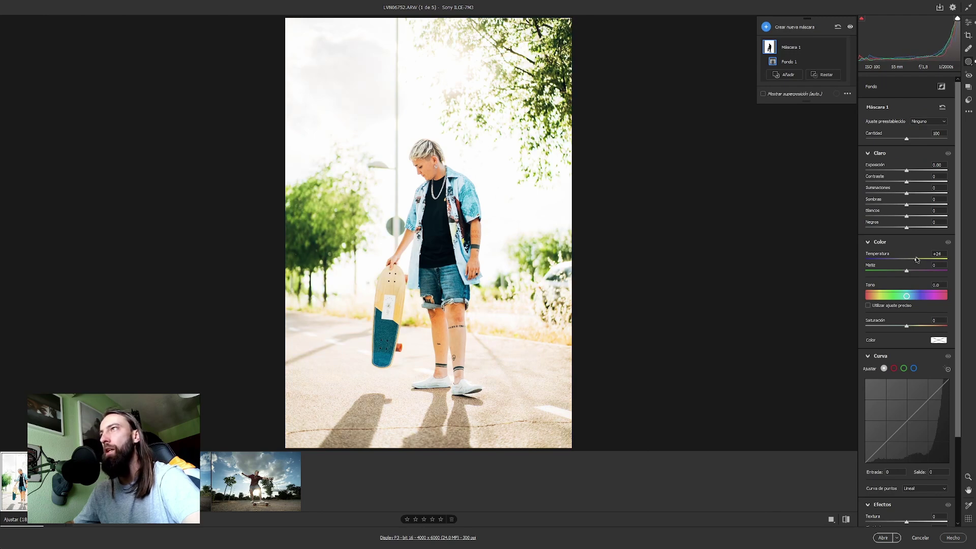
{"action": "left_click", "coordinate": [926, 182]}
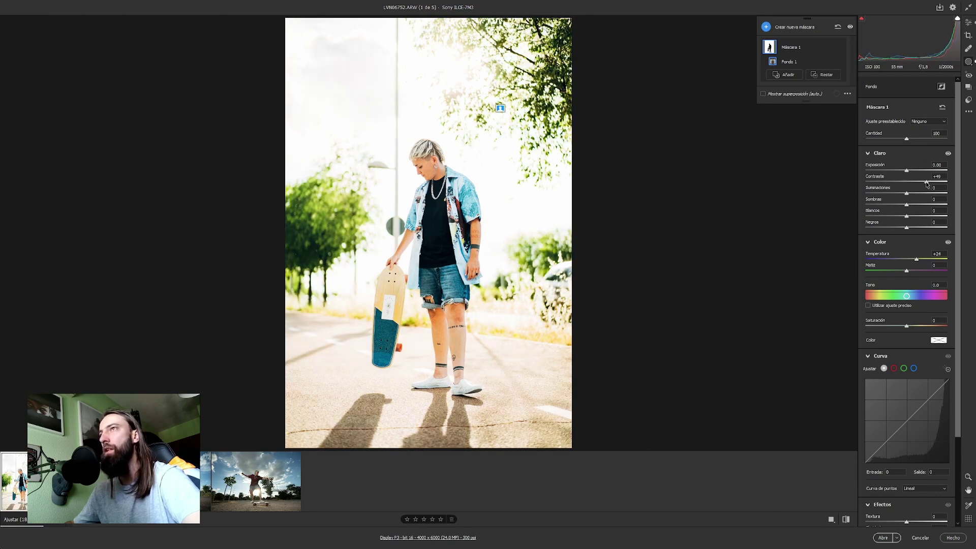
{"action": "left_click_drag", "start_coordinate": [907, 170], "coordinate": [902, 171]}
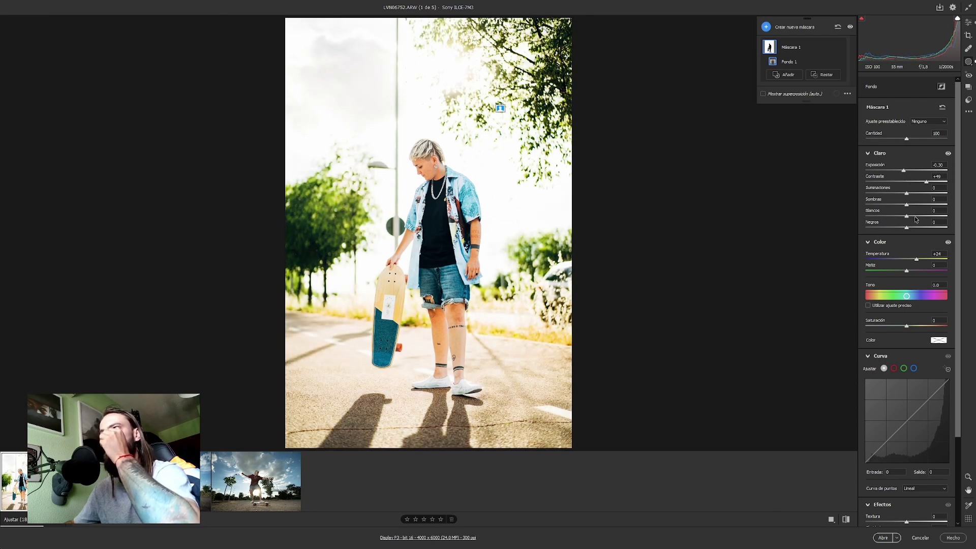
{"action": "left_click_drag", "start_coordinate": [906, 227], "coordinate": [900, 228]}
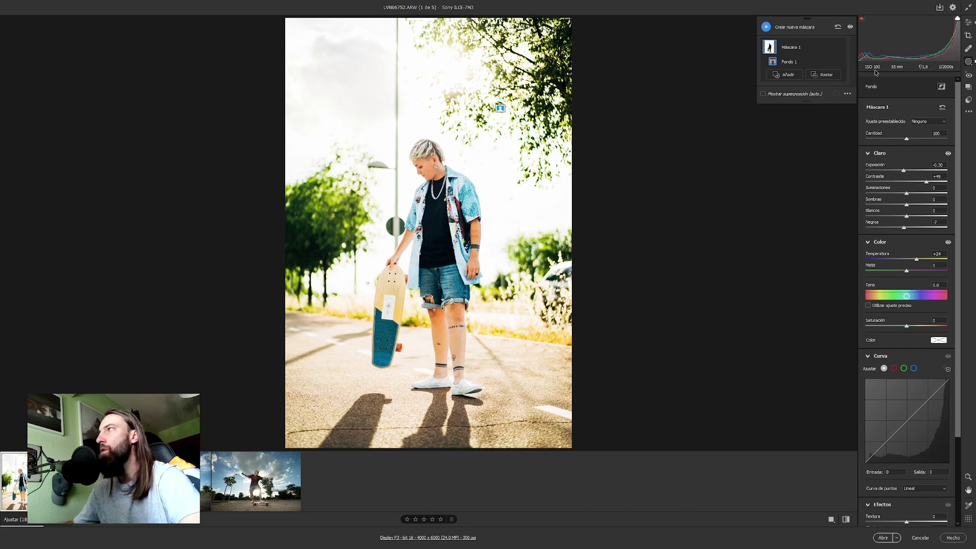
{"action": "left_click", "coordinate": [969, 23]}
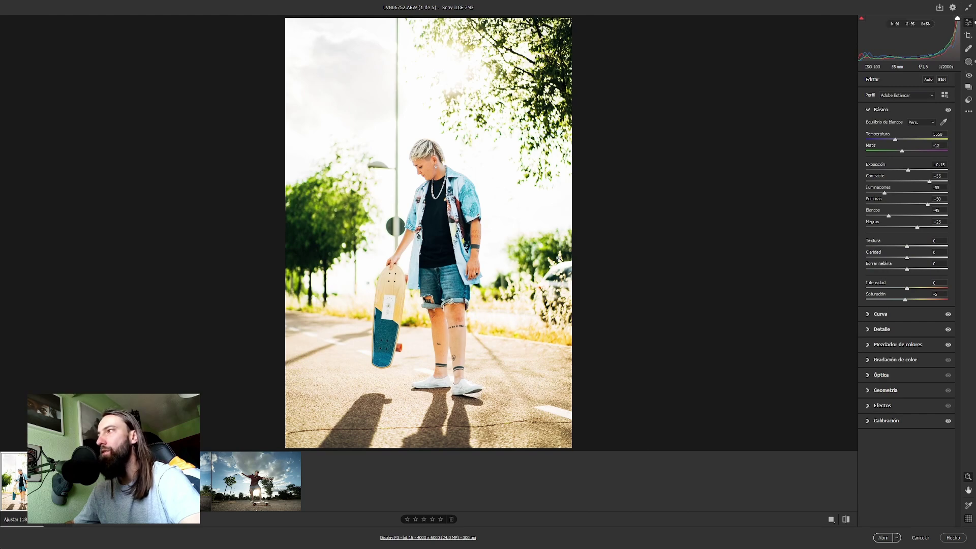
Scale the first photo to 111 in Geometría, check the face, then advance to the second photo
{"action": "left_click", "coordinate": [873, 390]}
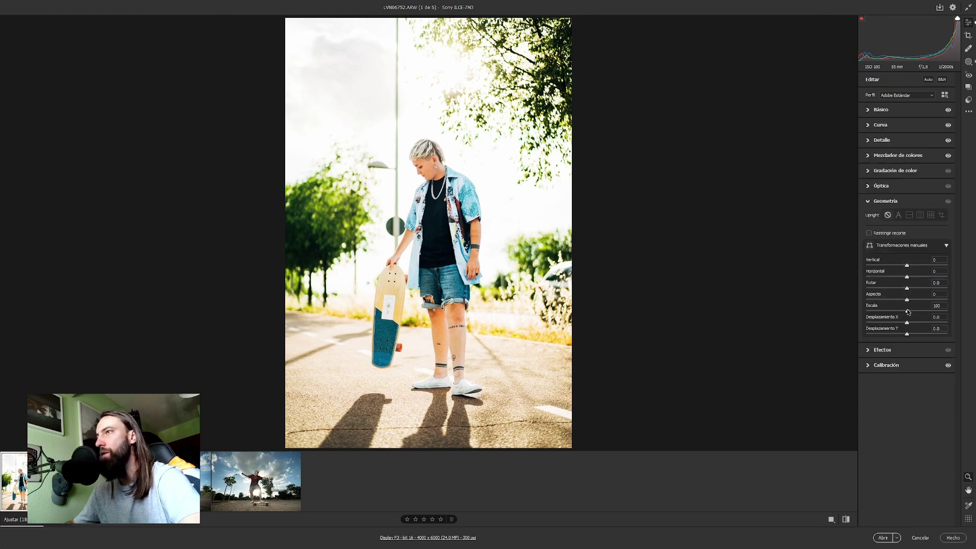
{"action": "left_click_drag", "start_coordinate": [907, 312], "coordinate": [919, 312]}
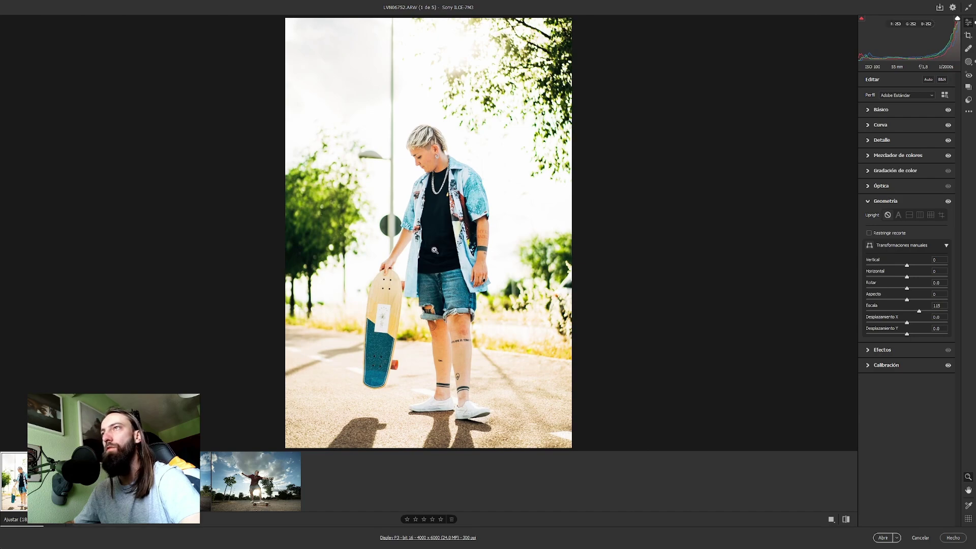
{"action": "left_click", "coordinate": [432, 165]}
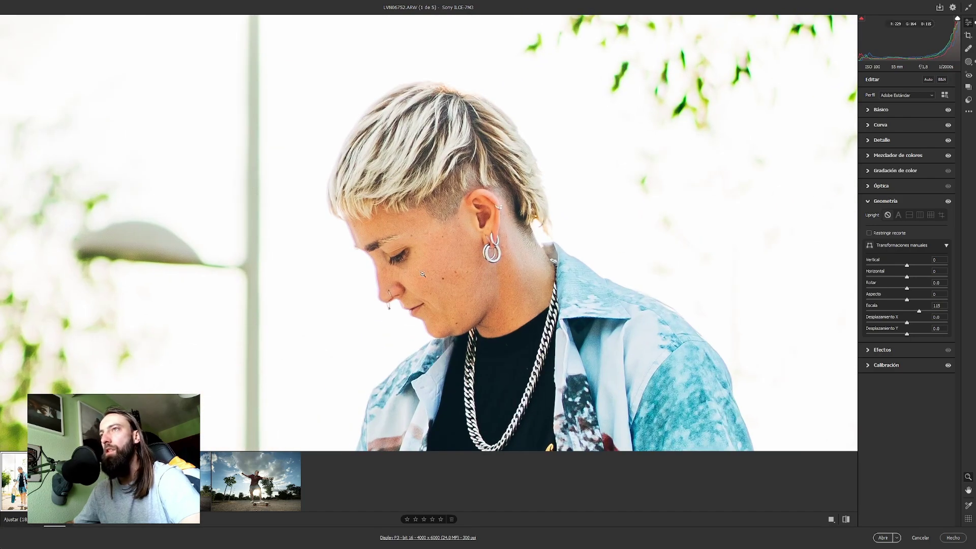
{"action": "left_click", "coordinate": [423, 274]}
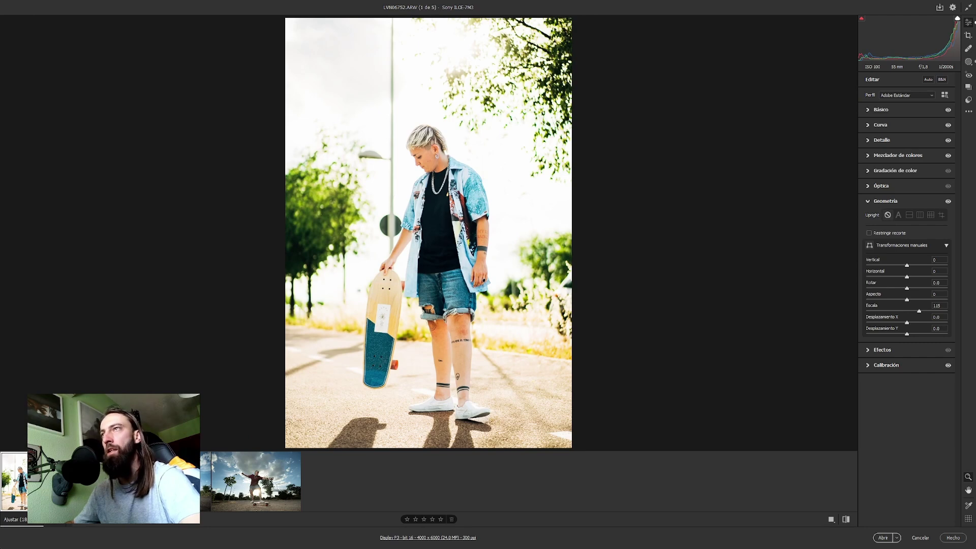
{"action": "key", "text": "Right"}
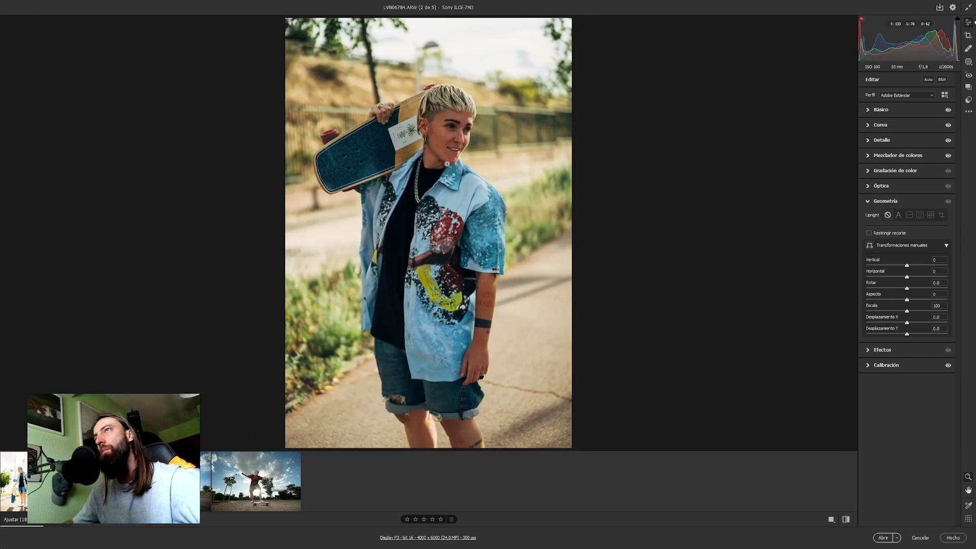
Raise the second photo's exposure and set Contraste to +21, checking the face up close
{"action": "key", "text": "ctrl+1"}
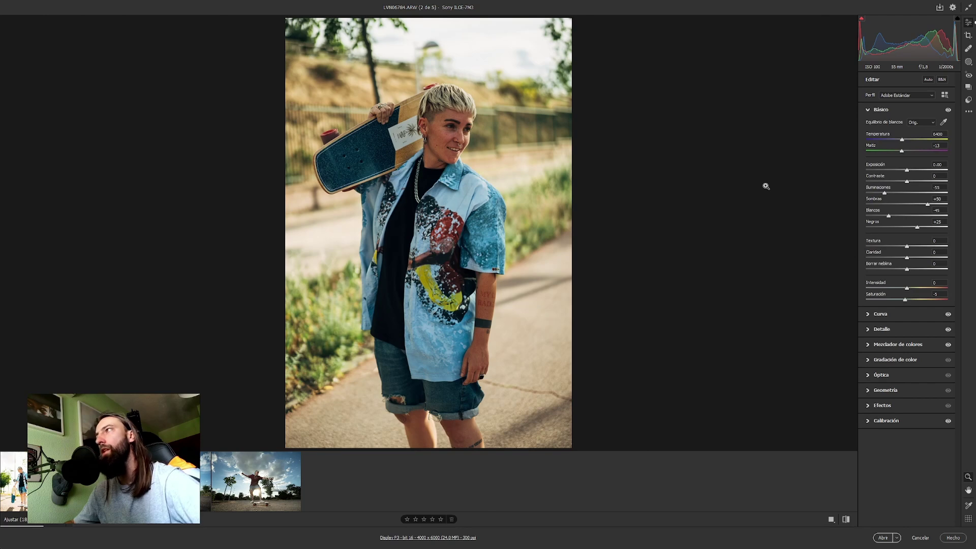
{"action": "left_click_drag", "start_coordinate": [906, 169], "coordinate": [916, 170]}
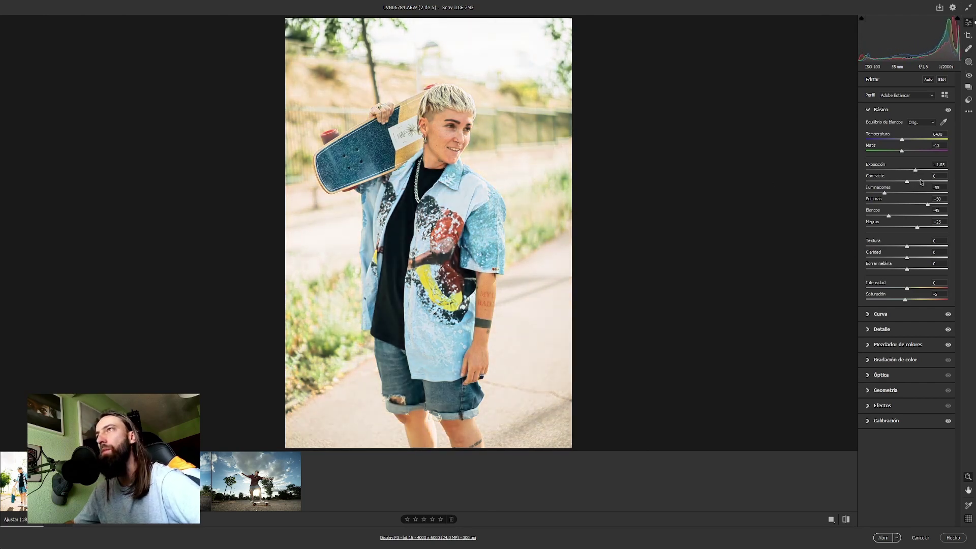
{"action": "left_click", "coordinate": [921, 181]}
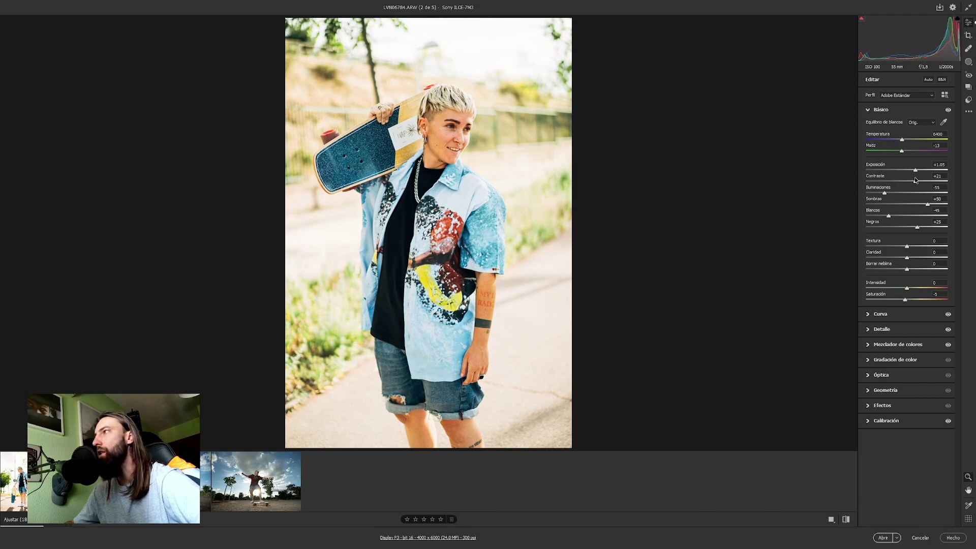
{"action": "left_click_drag", "start_coordinate": [917, 180], "coordinate": [915, 180]}
{"action": "left_click", "coordinate": [459, 137]}
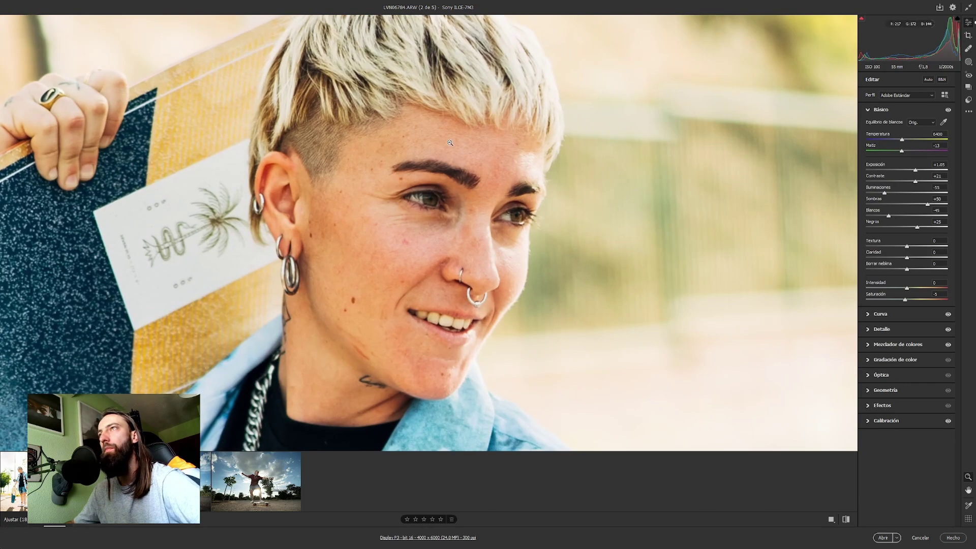
{"action": "left_click", "coordinate": [399, 282]}
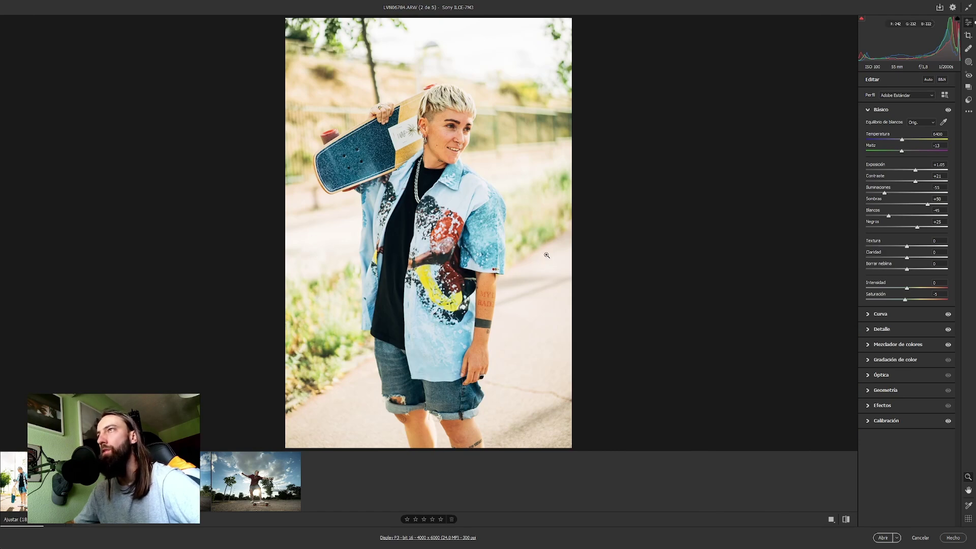
Apply Upright Auto perspective correction in Geometría and zoom in to check the face
{"action": "left_click", "coordinate": [885, 389]}
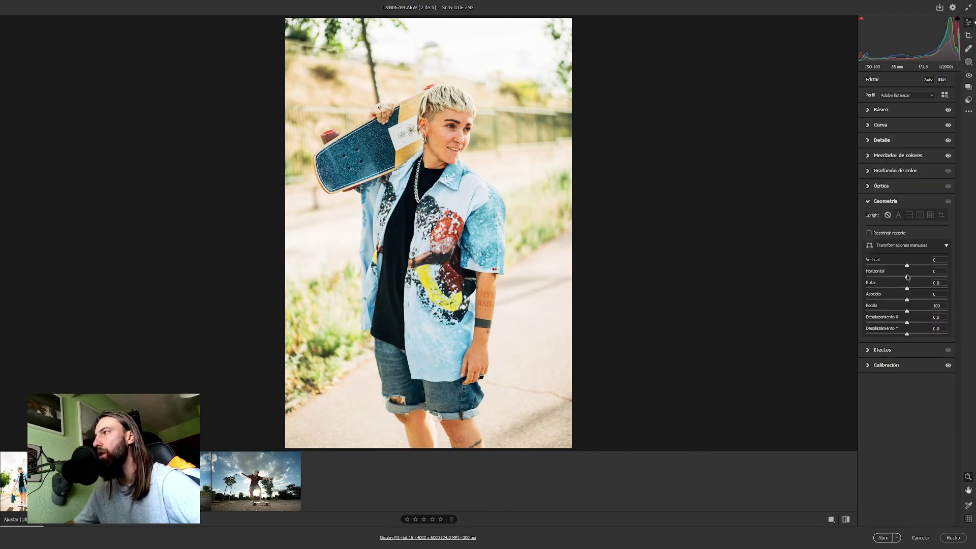
{"action": "left_click", "coordinate": [898, 215]}
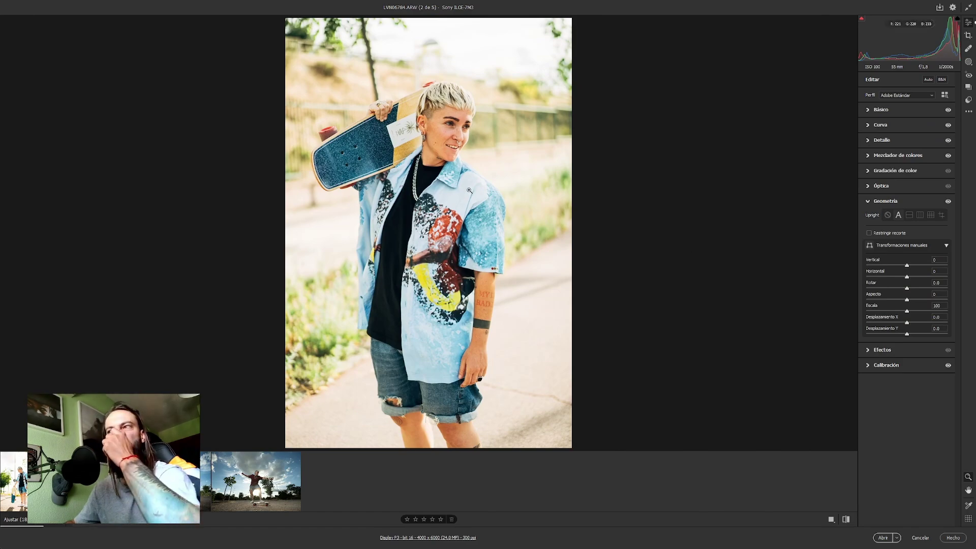
{"action": "left_click", "coordinate": [440, 174]}
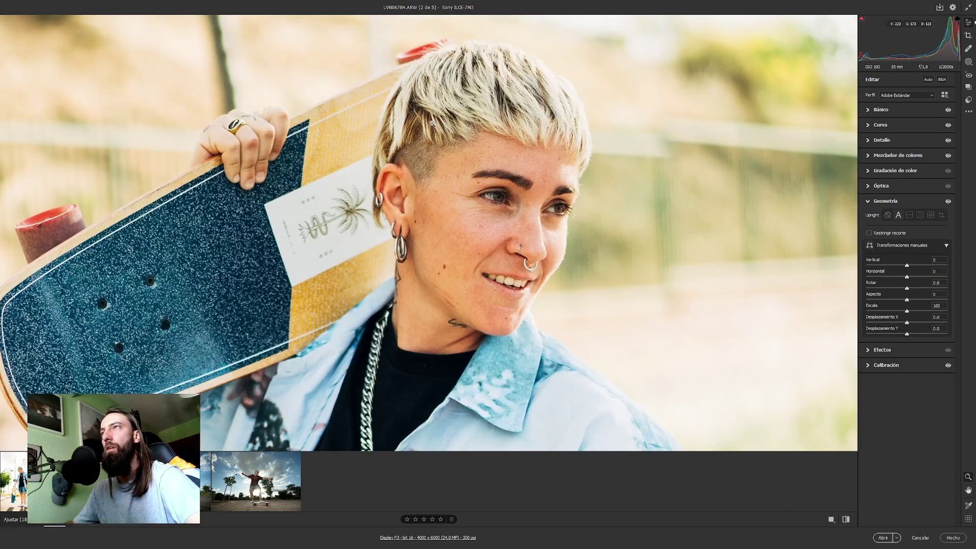
{"action": "left_click", "coordinate": [553, 211]}
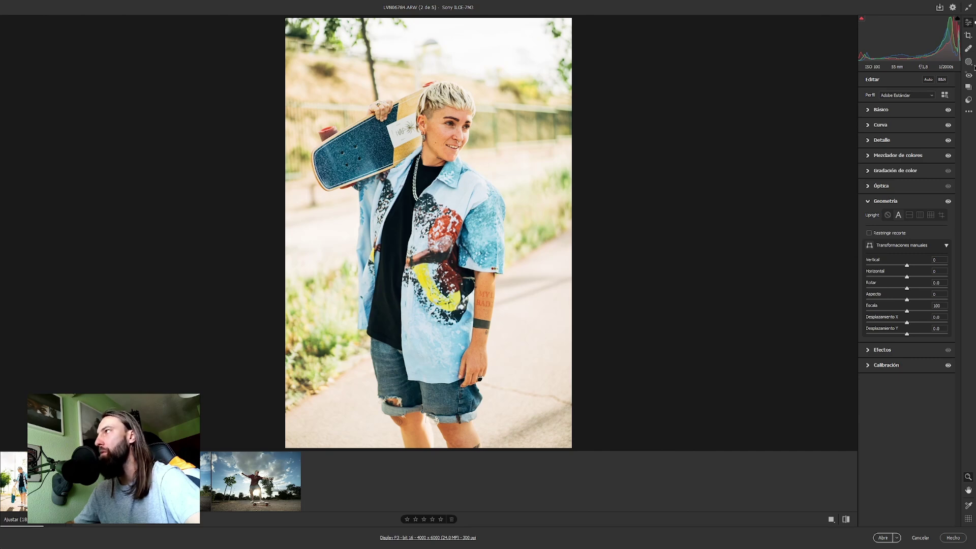
{"action": "left_click", "coordinate": [968, 62]}
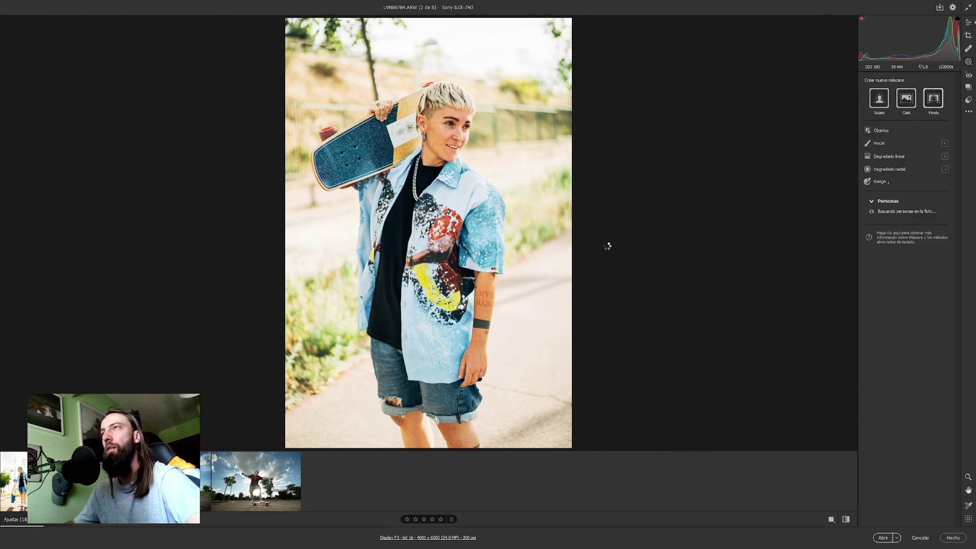
Add a background mask with more contrast and clarity, Temperatura +7 and Negros -13
{"action": "left_click", "coordinate": [941, 105]}
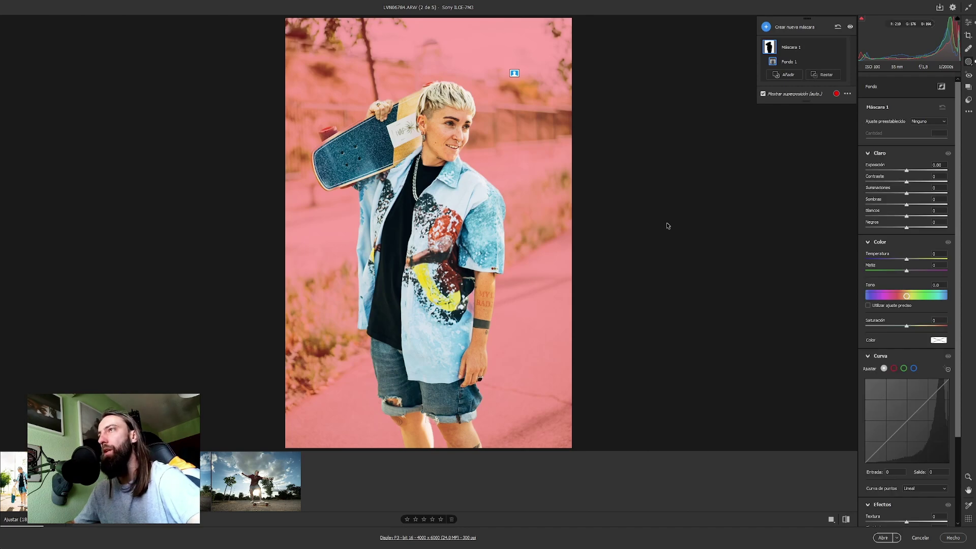
{"action": "left_click_drag", "start_coordinate": [927, 182], "coordinate": [940, 182]}
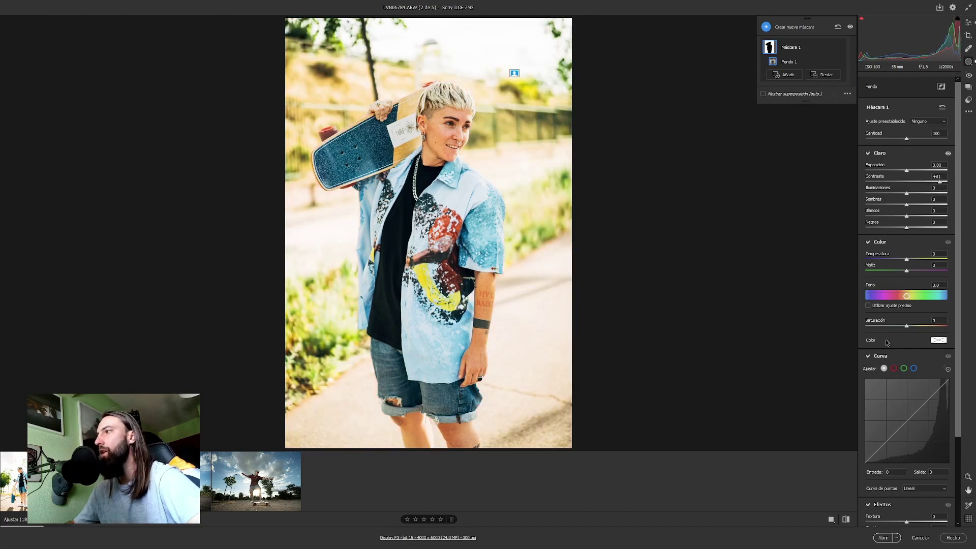
{"action": "scroll", "coordinate": [930, 421], "scroll_direction": "down", "scroll_amount": 2}
{"action": "left_click_drag", "start_coordinate": [921, 488], "coordinate": [923, 488]}
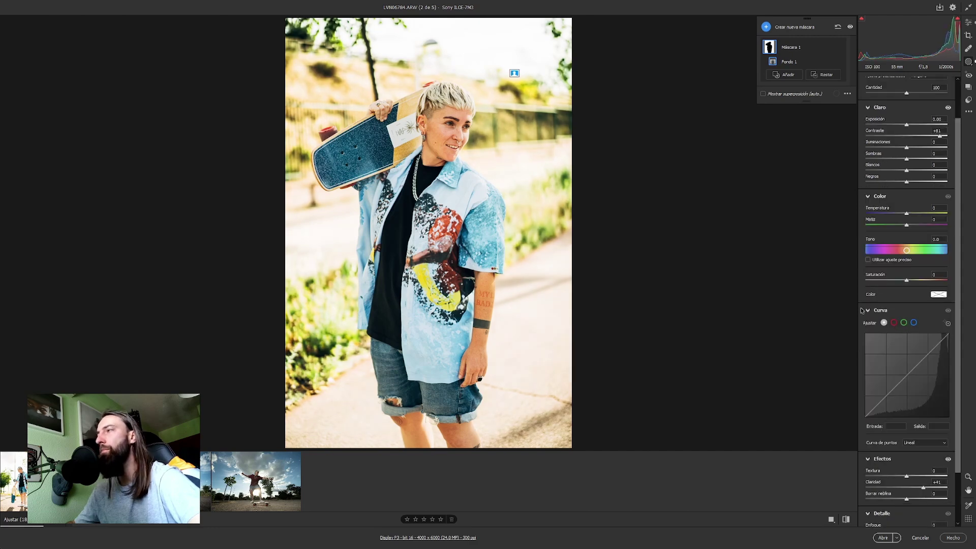
{"action": "left_click_drag", "start_coordinate": [908, 213], "coordinate": [909, 216]}
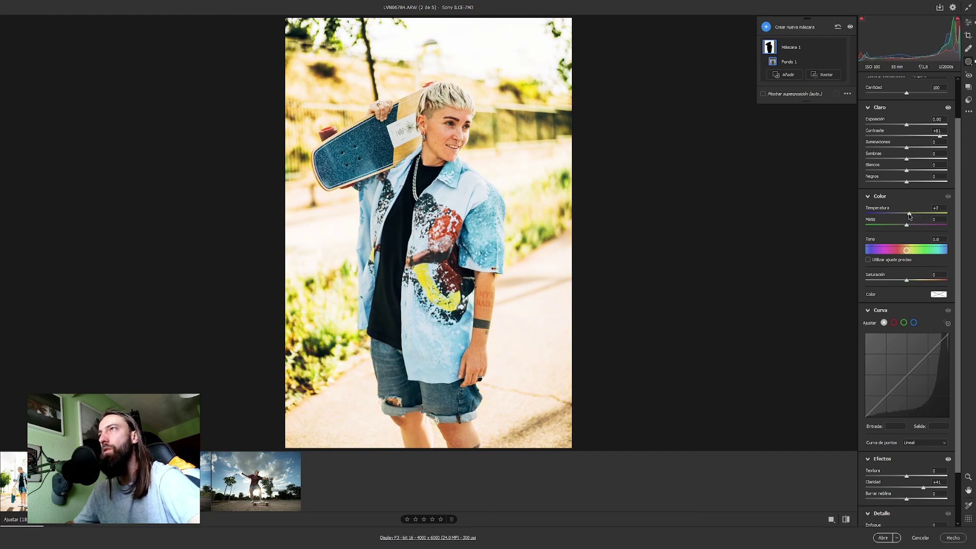
{"action": "left_click", "coordinate": [895, 182]}
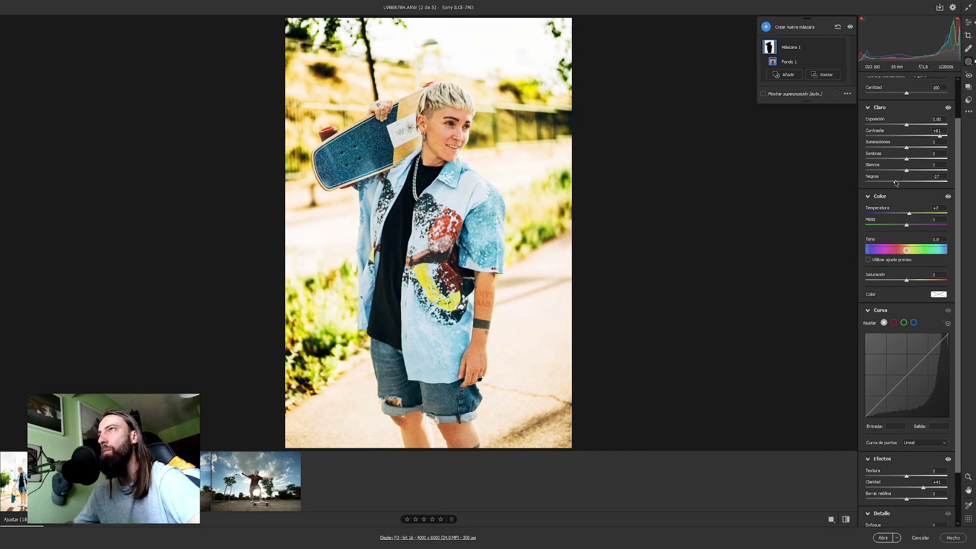
{"action": "left_click_drag", "start_coordinate": [896, 182], "coordinate": [901, 182]}
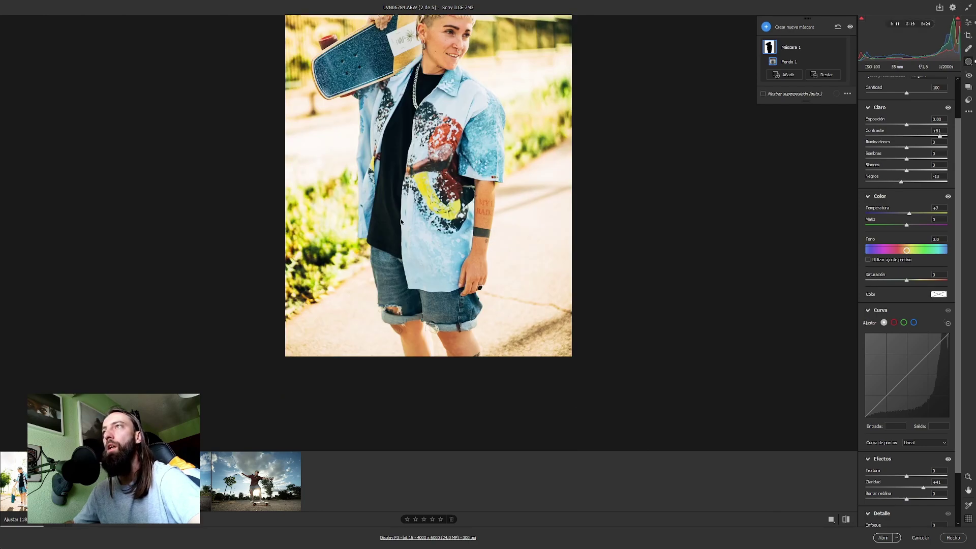
{"action": "scroll", "coordinate": [403, 225], "scroll_direction": "up", "scroll_amount": 2}
{"action": "scroll", "coordinate": [403, 226], "scroll_direction": "down", "scroll_amount": 2}
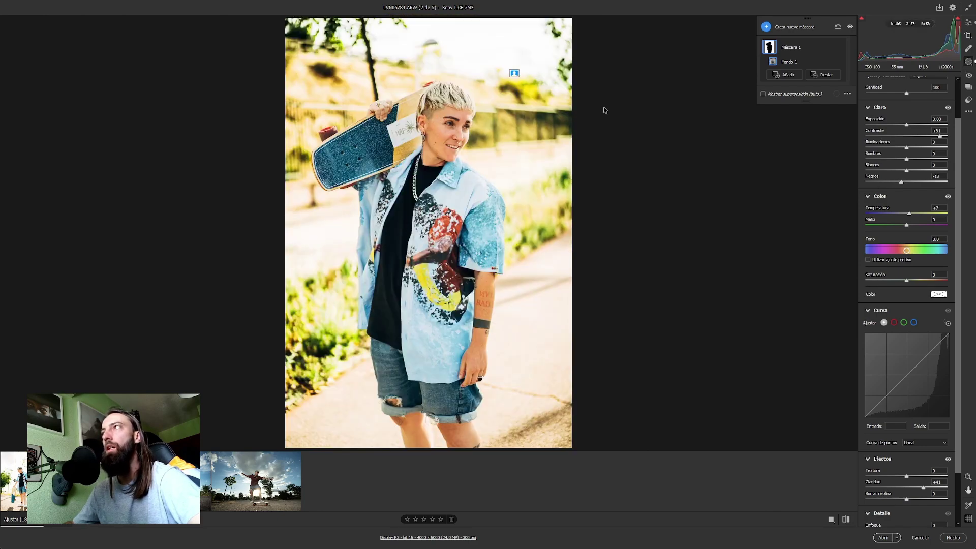
Exit masking, check the face, lift Sombras slightly, and advance to the third photo
{"action": "left_click", "coordinate": [968, 23]}
{"action": "left_click", "coordinate": [454, 131]}
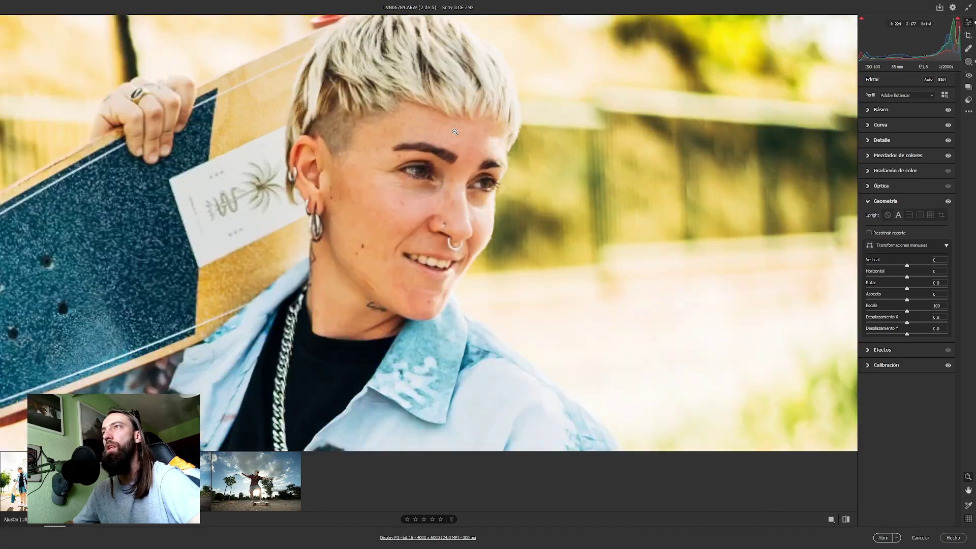
{"action": "left_click", "coordinate": [342, 257]}
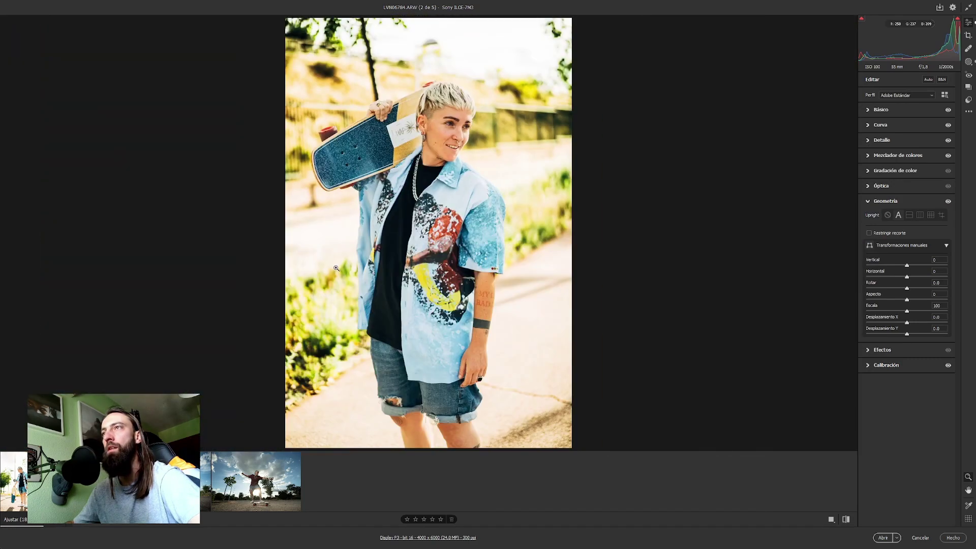
{"action": "left_click", "coordinate": [877, 110]}
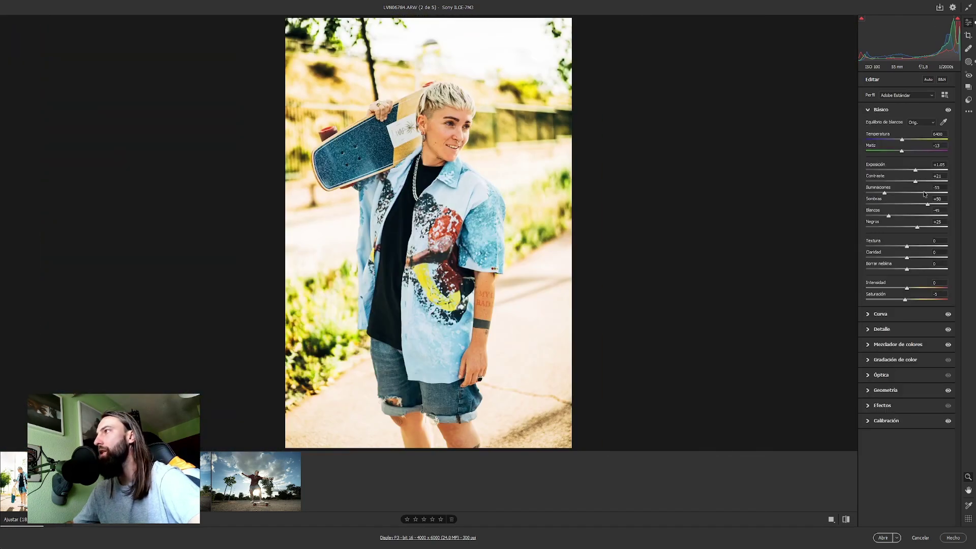
{"action": "left_click_drag", "start_coordinate": [931, 206], "coordinate": [932, 205]}
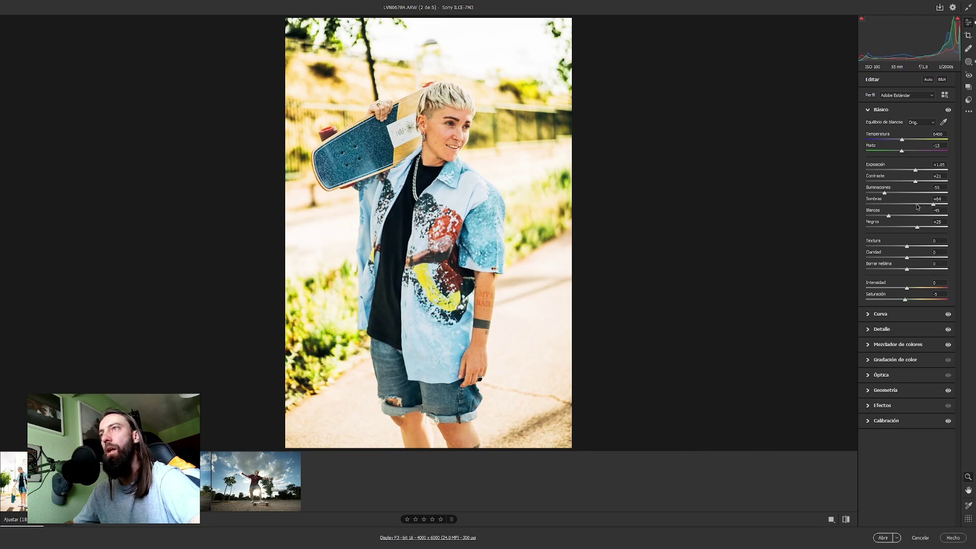
{"action": "key", "text": "Right"}
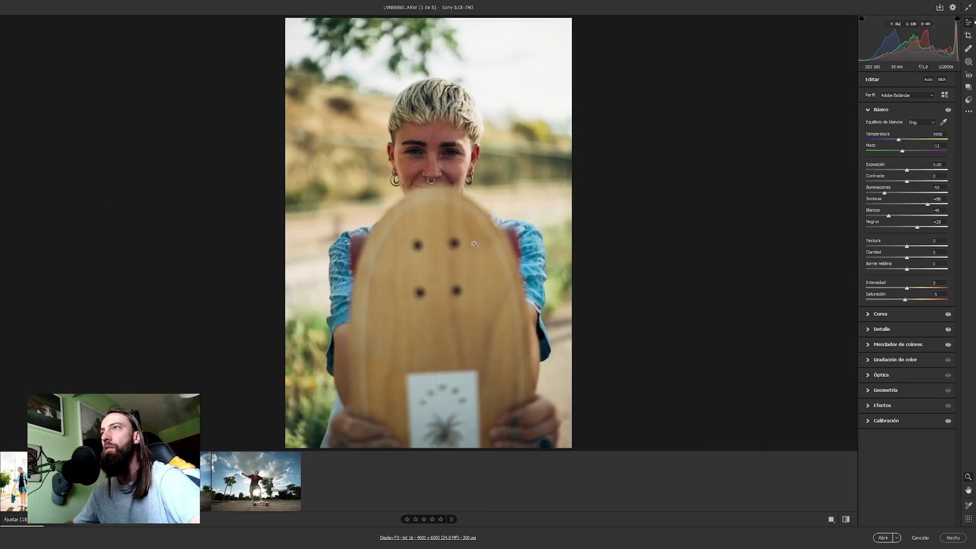
Brighten the third photo to about +1.10 exposure with Contraste +13 and Negros +21
{"action": "left_click", "coordinate": [441, 157]}
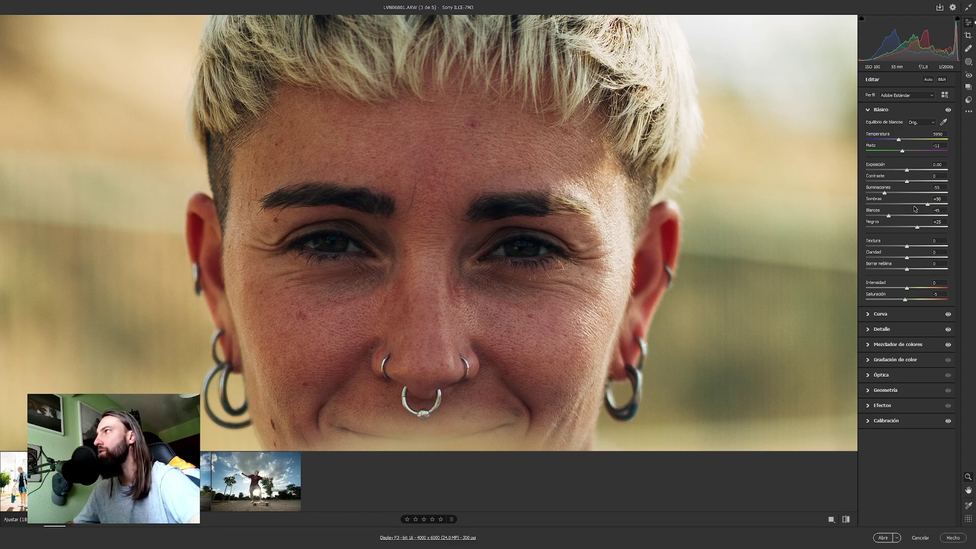
{"action": "left_click_drag", "start_coordinate": [905, 171], "coordinate": [918, 173]}
{"action": "left_click", "coordinate": [741, 240]}
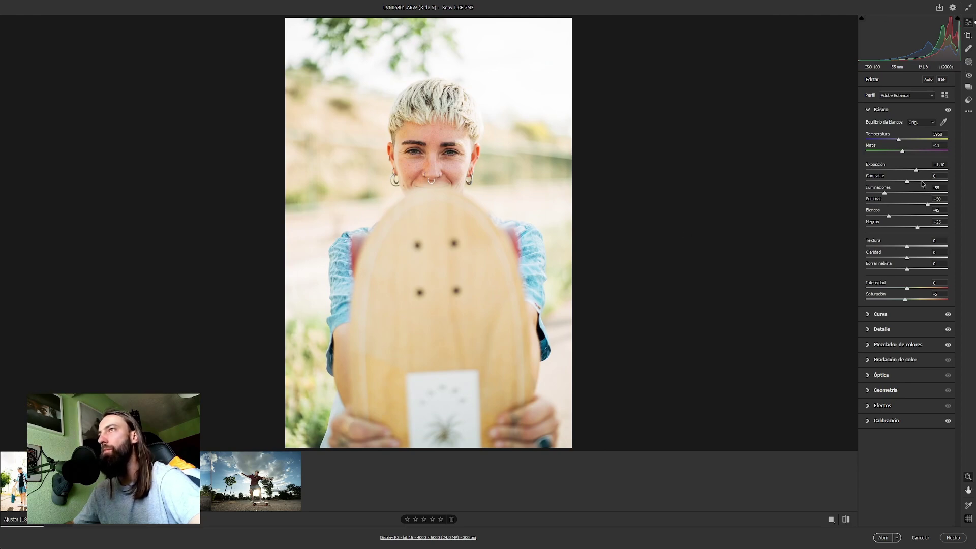
{"action": "left_click_drag", "start_coordinate": [907, 182], "coordinate": [912, 184]}
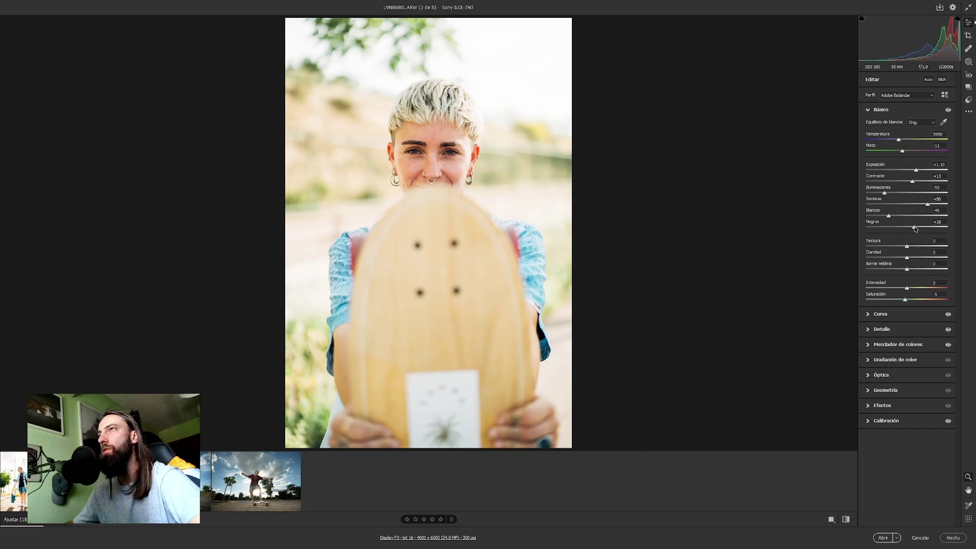
{"action": "left_click_drag", "start_coordinate": [919, 228], "coordinate": [912, 229]}
{"action": "left_click", "coordinate": [968, 61]}
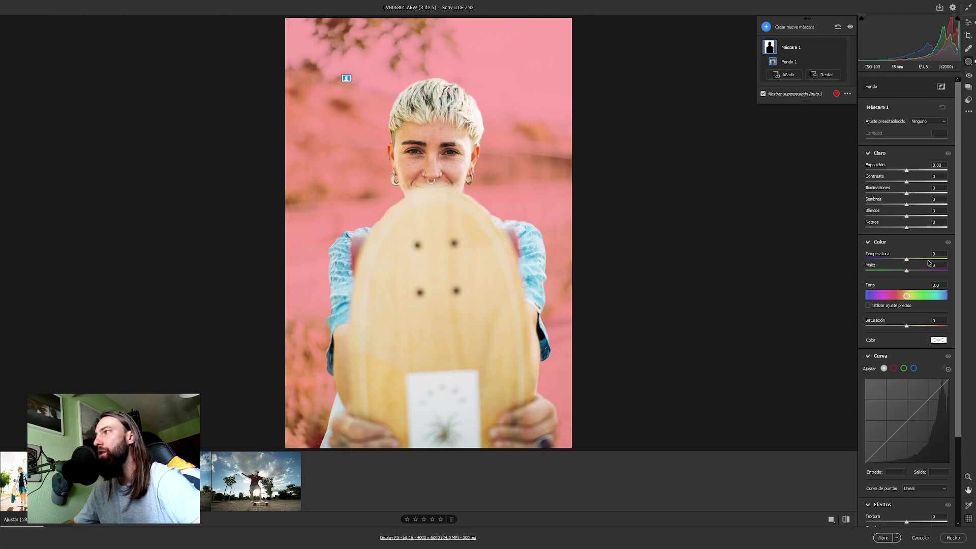
Give the background mask Temperatura +30, Exposición +0.20, Contraste +56 and Claridad +31
{"action": "left_click", "coordinate": [922, 259]}
{"action": "left_click_drag", "start_coordinate": [929, 260], "coordinate": [913, 260]}
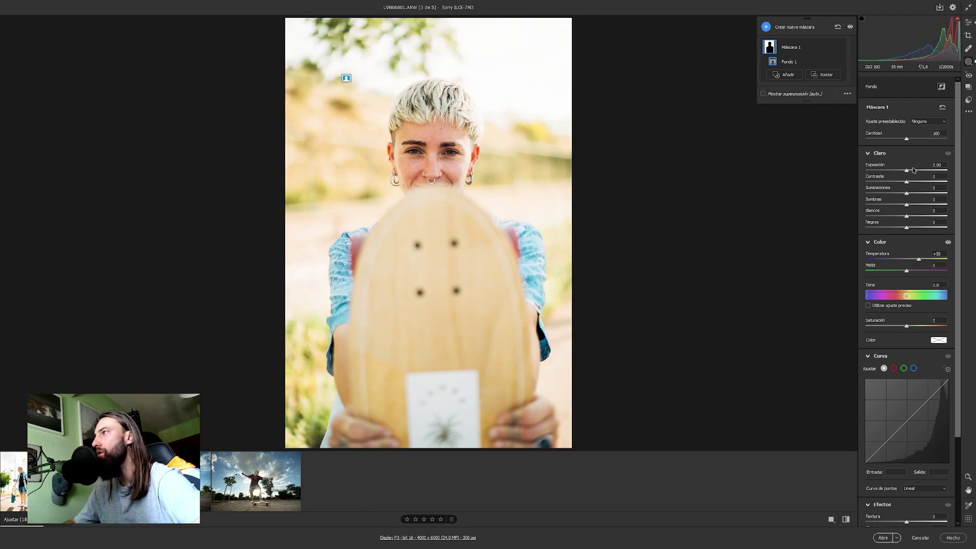
{"action": "left_click_drag", "start_coordinate": [913, 173], "coordinate": [915, 173]}
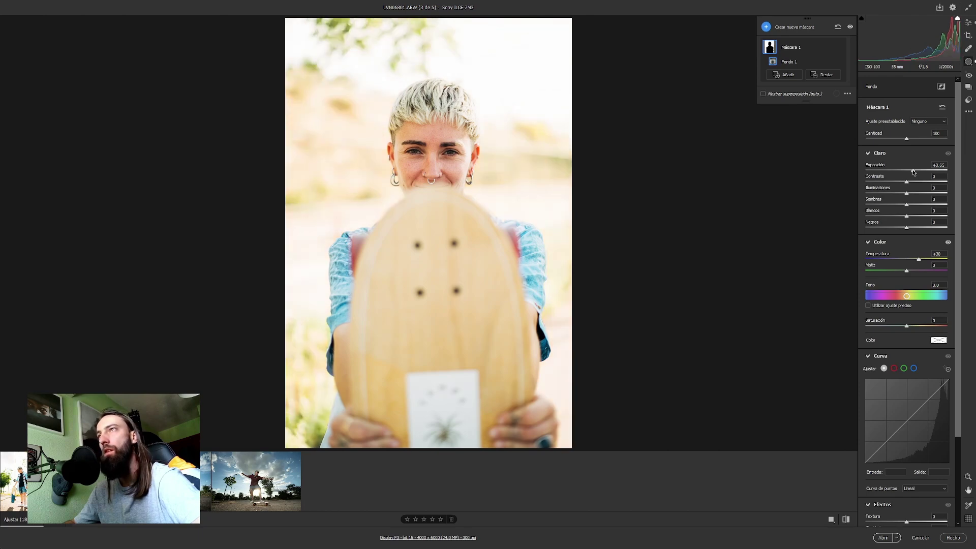
{"action": "left_click", "coordinate": [928, 182]}
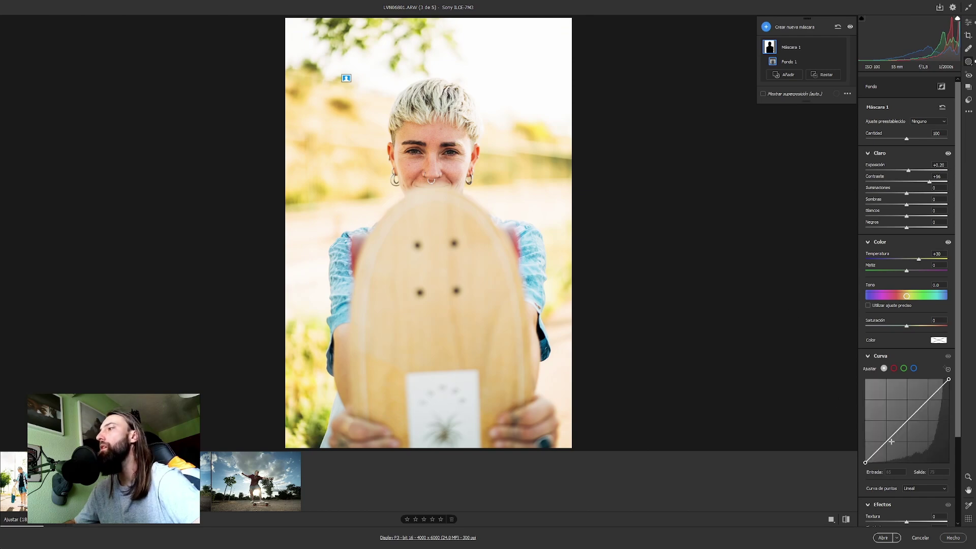
{"action": "scroll", "coordinate": [929, 478], "scroll_direction": "down", "scroll_amount": 1}
{"action": "left_click", "coordinate": [923, 489]}
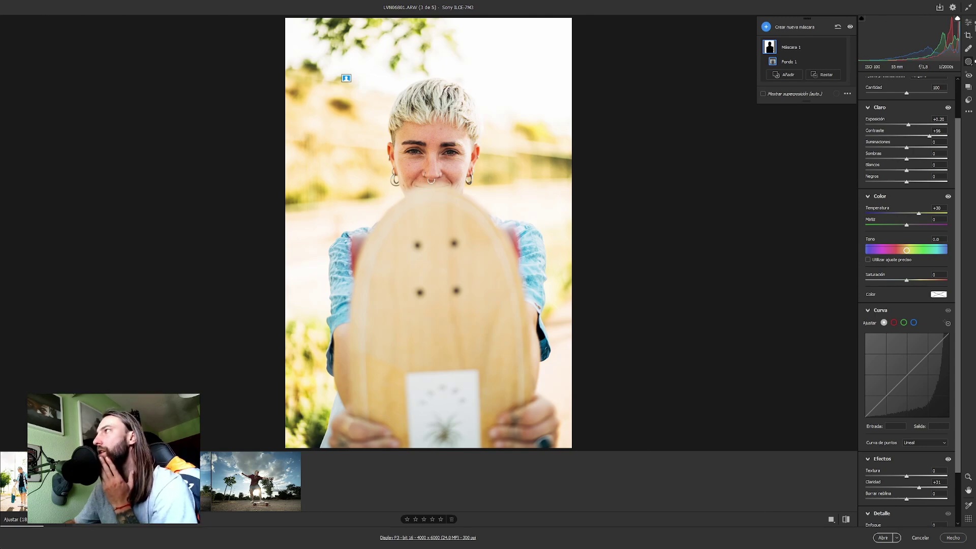
Return to the global edits, check the face up close, and advance to the fourth photo
{"action": "left_click", "coordinate": [968, 22]}
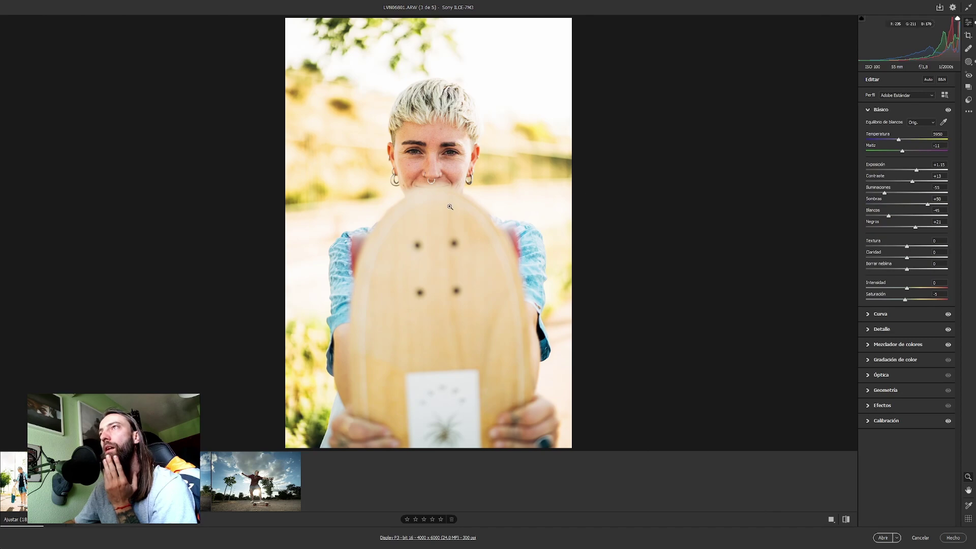
{"action": "left_click", "coordinate": [432, 157]}
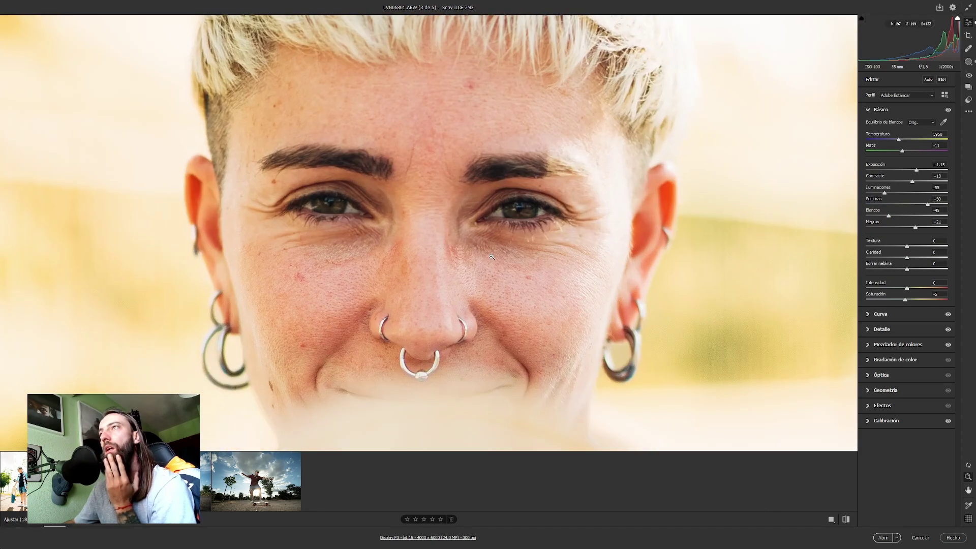
{"action": "left_click", "coordinate": [420, 249]}
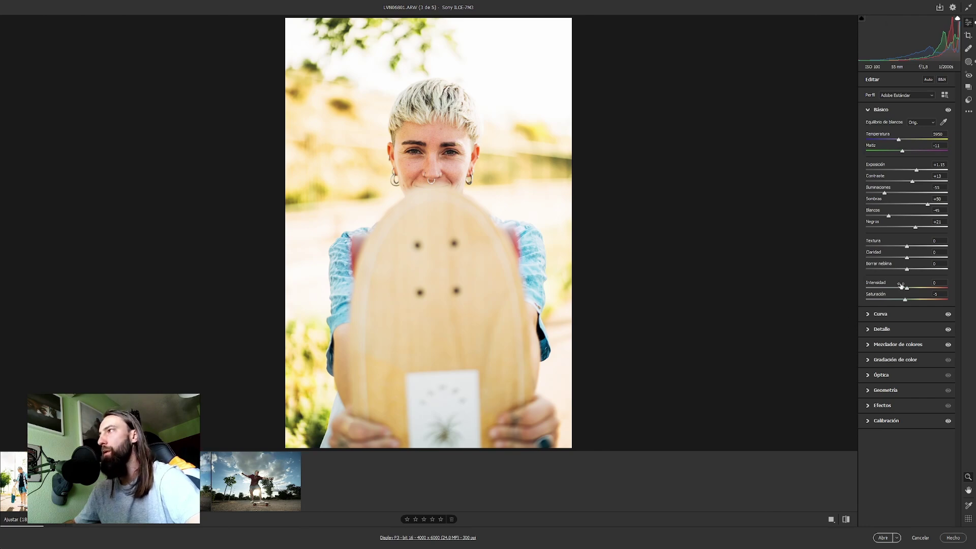
{"action": "key", "text": "Right"}
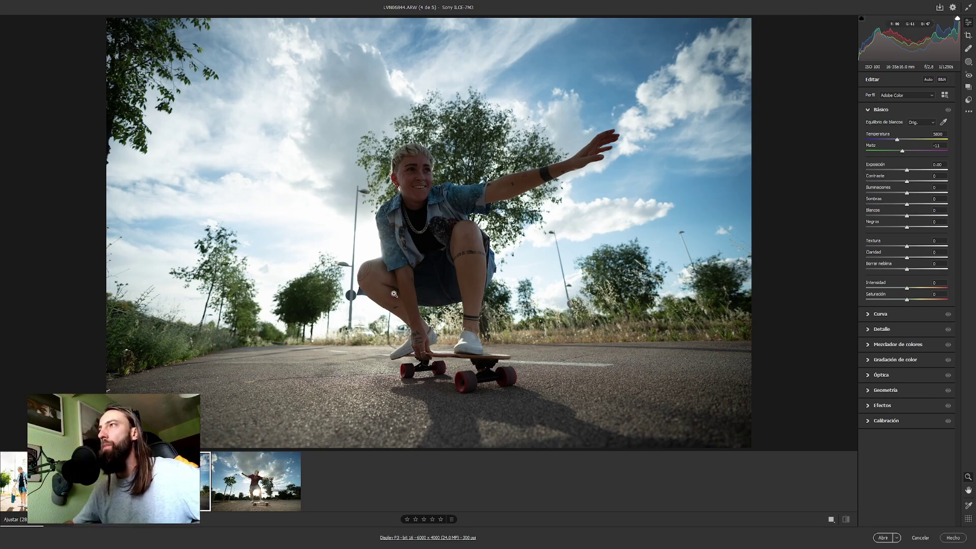
Apply the agfa vista user preset to the crouching skater photo, after trying the 400 preset
{"action": "left_click", "coordinate": [862, 19]}
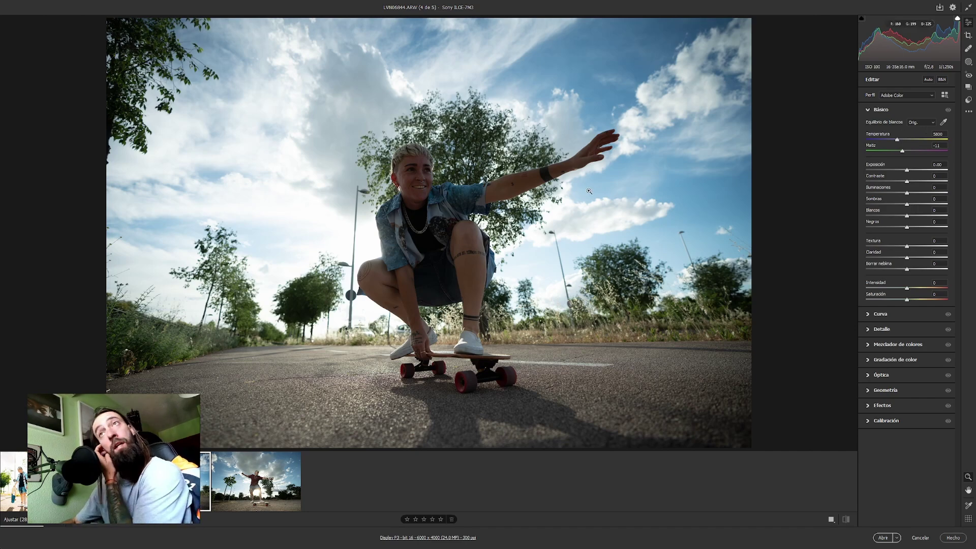
{"action": "left_click", "coordinate": [968, 99]}
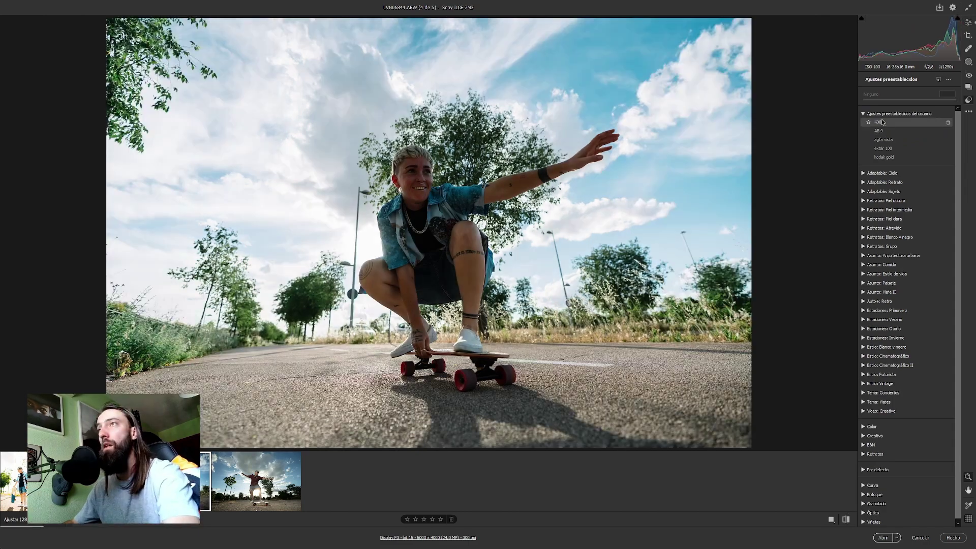
{"action": "left_click", "coordinate": [883, 122]}
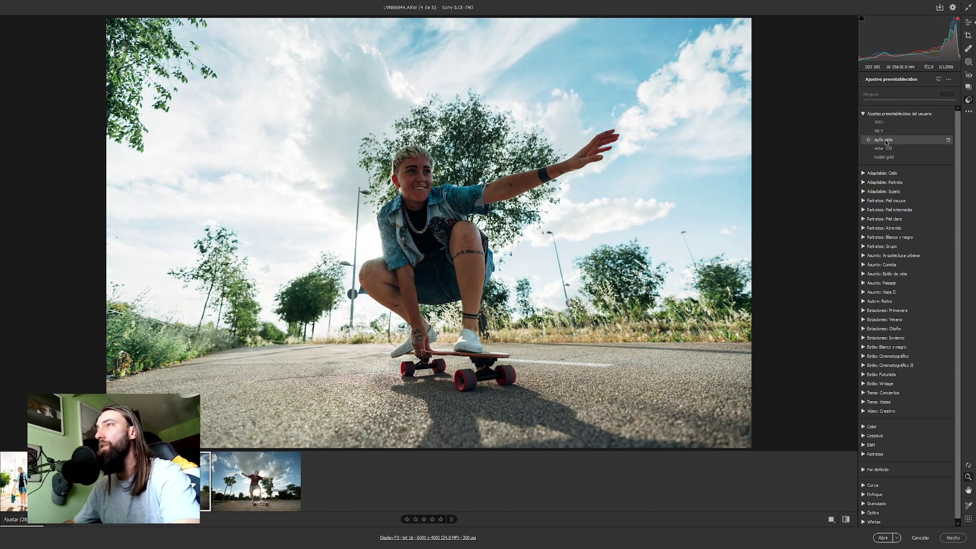
{"action": "left_click", "coordinate": [883, 139]}
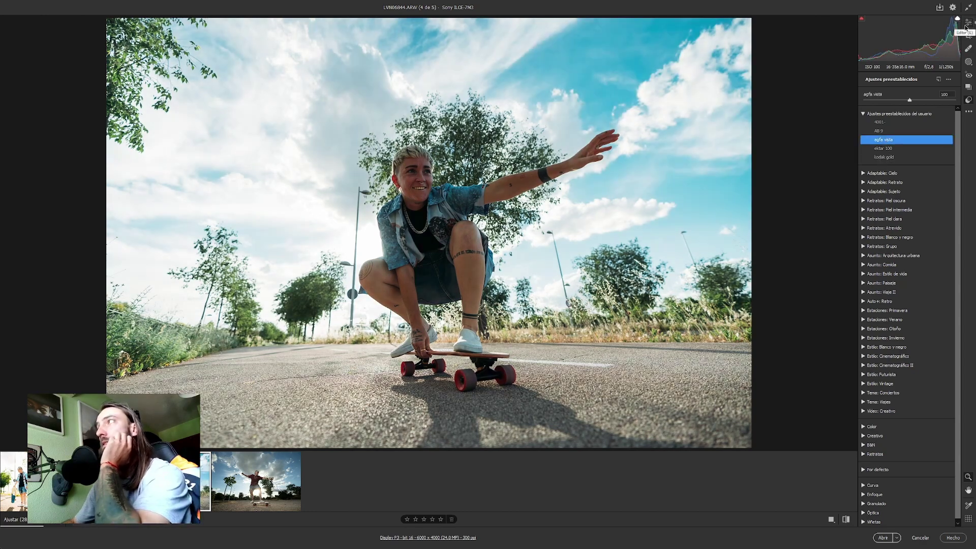
{"action": "left_click", "coordinate": [969, 23]}
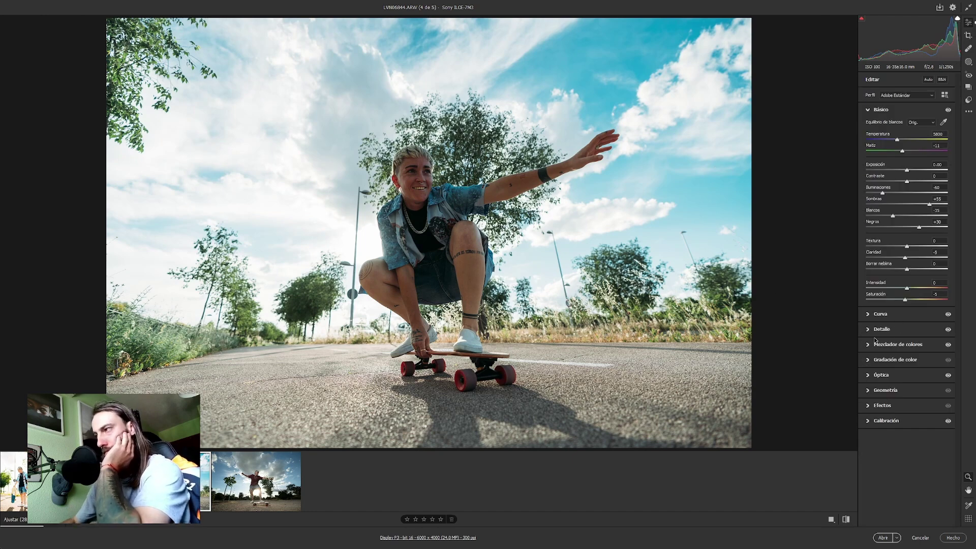
Apply Upright Auto perspective correction and set Escala to 111 in Geometría
{"action": "left_click", "coordinate": [869, 375]}
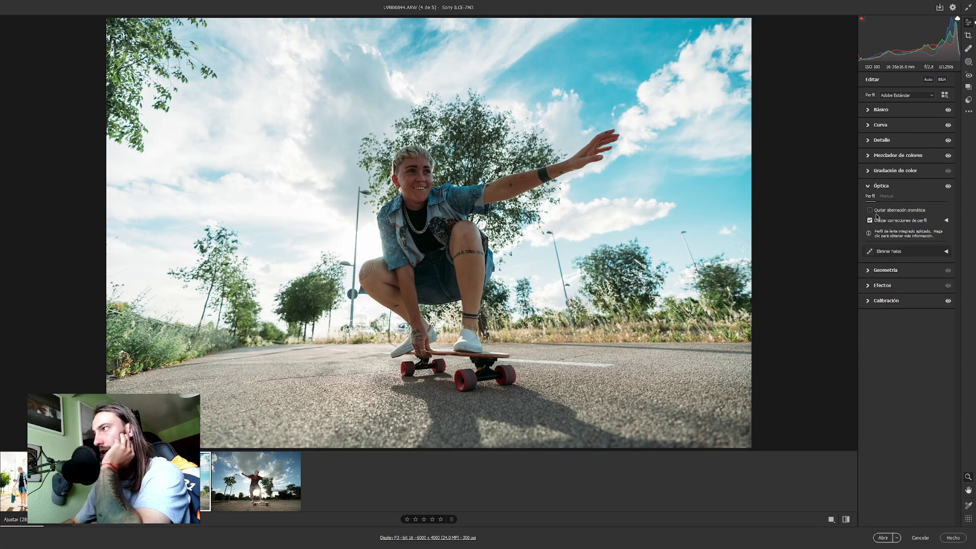
{"action": "left_click", "coordinate": [869, 271]}
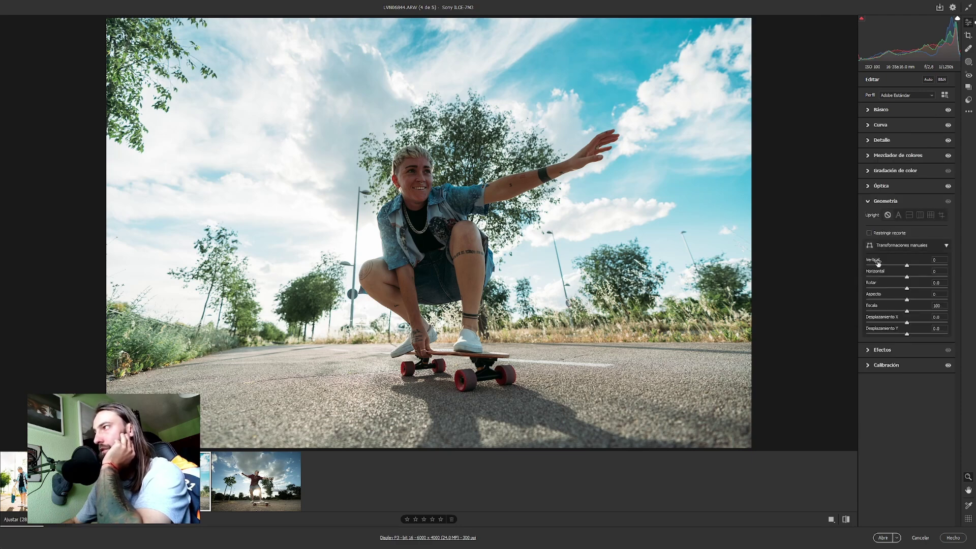
{"action": "left_click", "coordinate": [898, 214]}
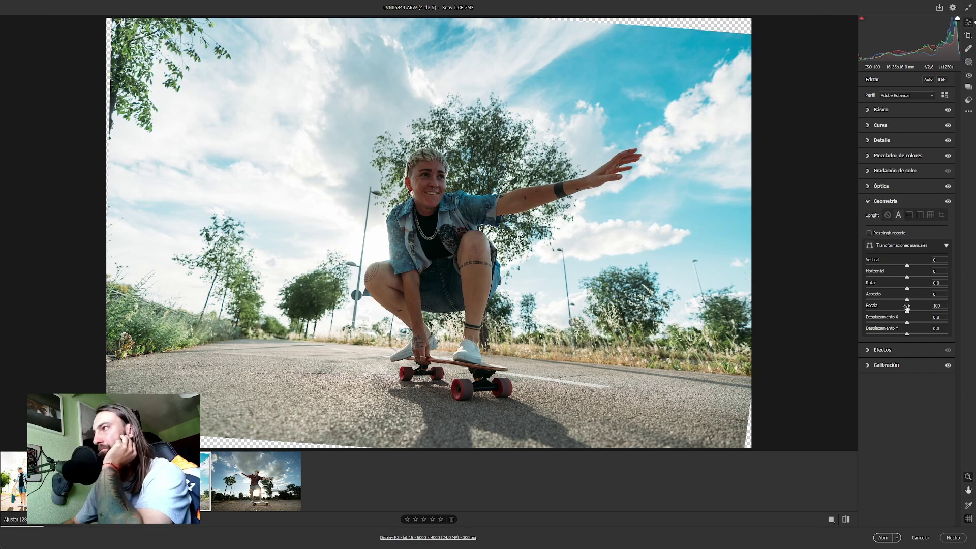
{"action": "left_click_drag", "start_coordinate": [907, 311], "coordinate": [916, 309]}
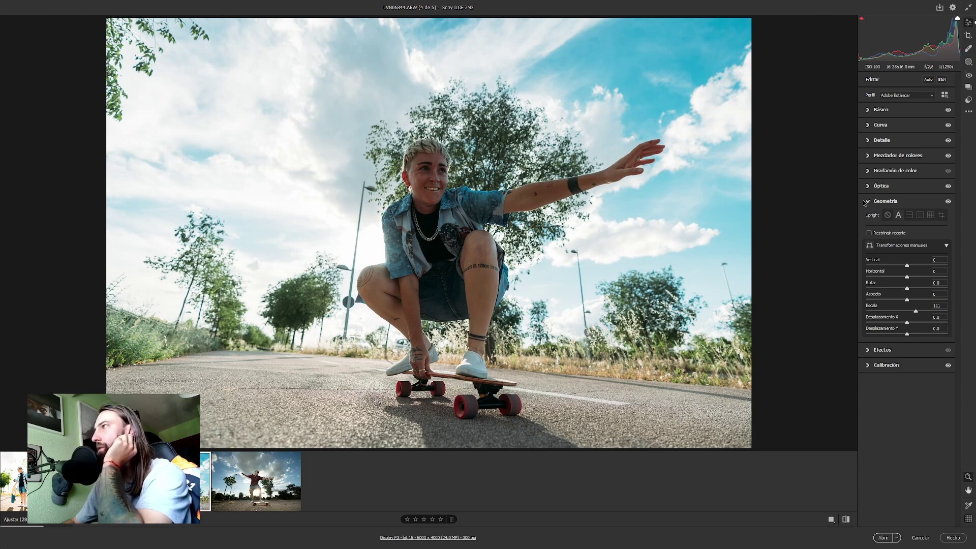
{"action": "left_click", "coordinate": [887, 112]}
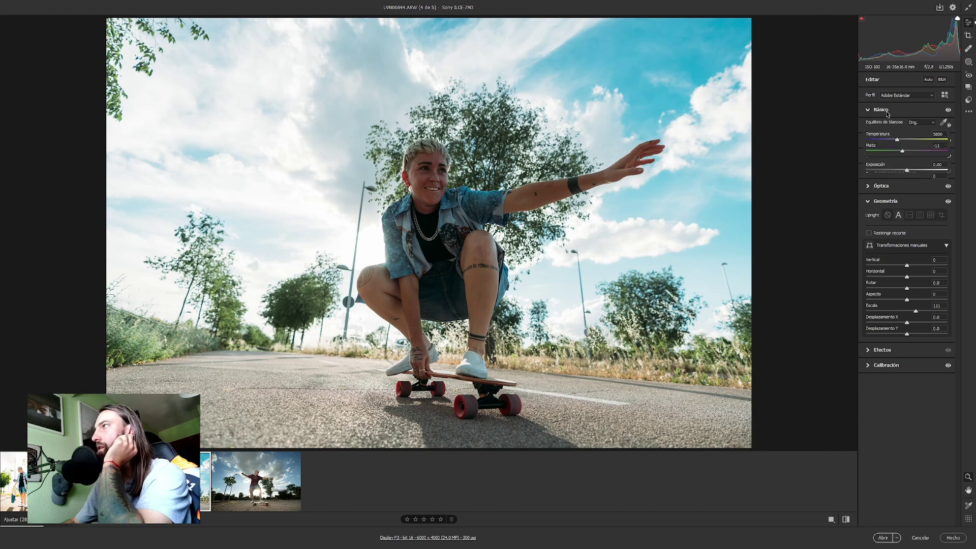
Create a Sujeto mask on the skater with Exposición +0.90, warmer temperature and brighter highlights
{"action": "left_click", "coordinate": [968, 61]}
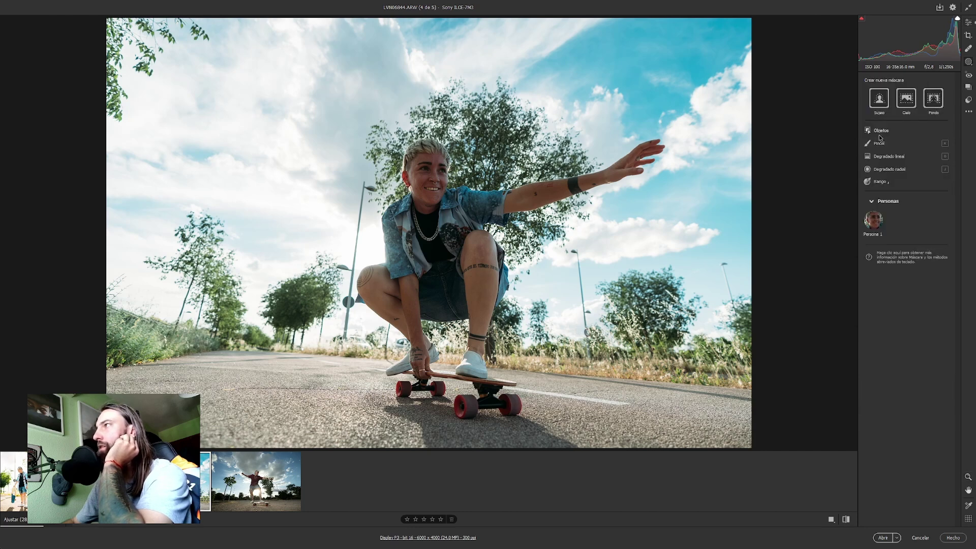
{"action": "left_click", "coordinate": [878, 99]}
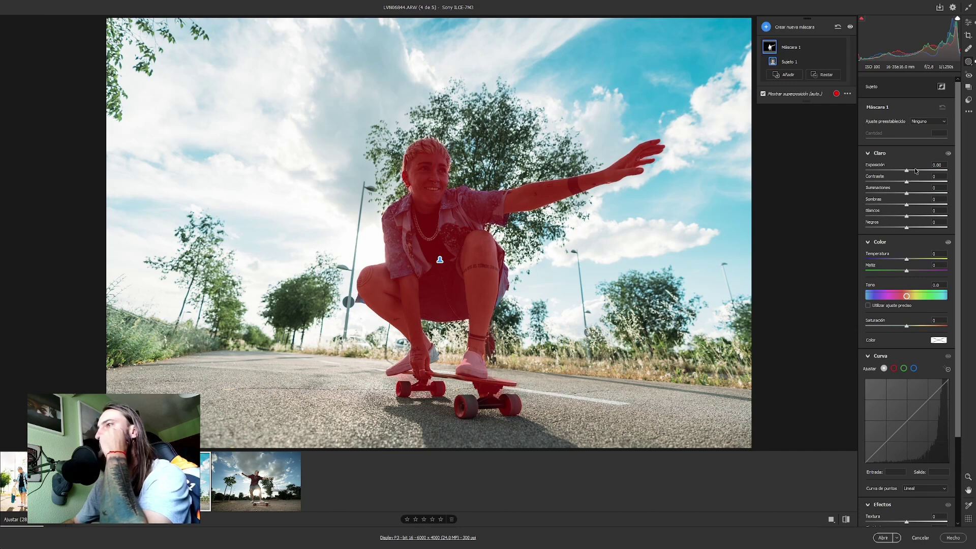
{"action": "left_click_drag", "start_coordinate": [906, 170], "coordinate": [914, 171]}
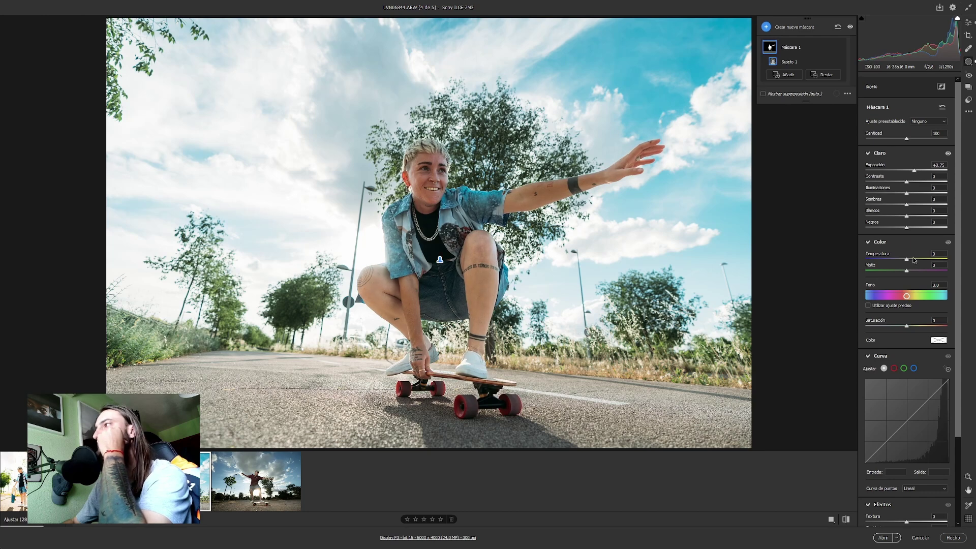
{"action": "left_click_drag", "start_coordinate": [907, 260], "coordinate": [913, 260]}
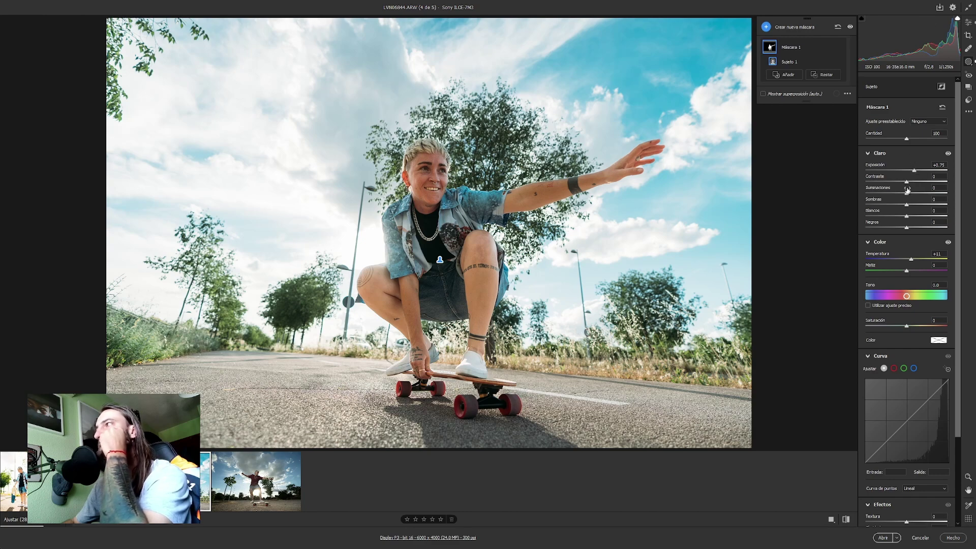
{"action": "left_click_drag", "start_coordinate": [909, 194], "coordinate": [914, 197]}
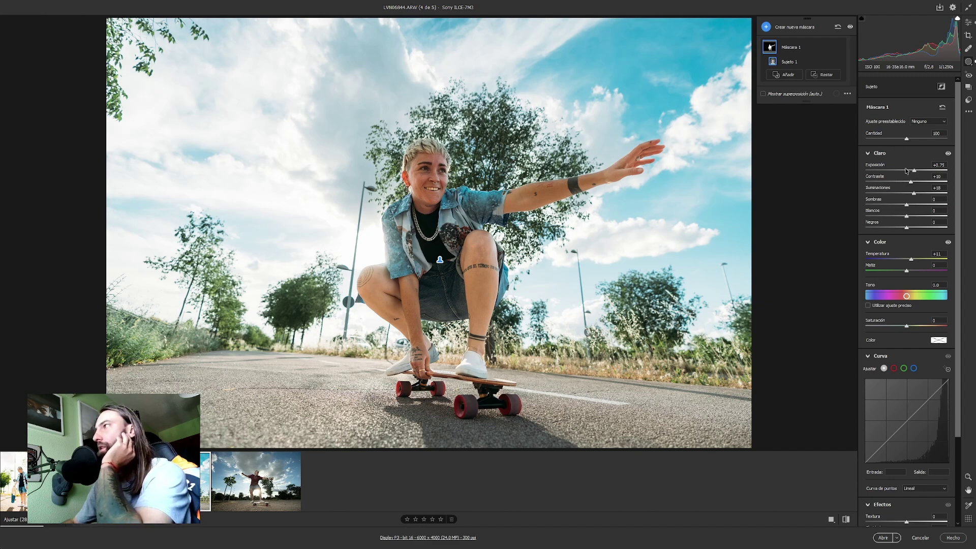
{"action": "left_click_drag", "start_coordinate": [915, 172], "coordinate": [917, 173]}
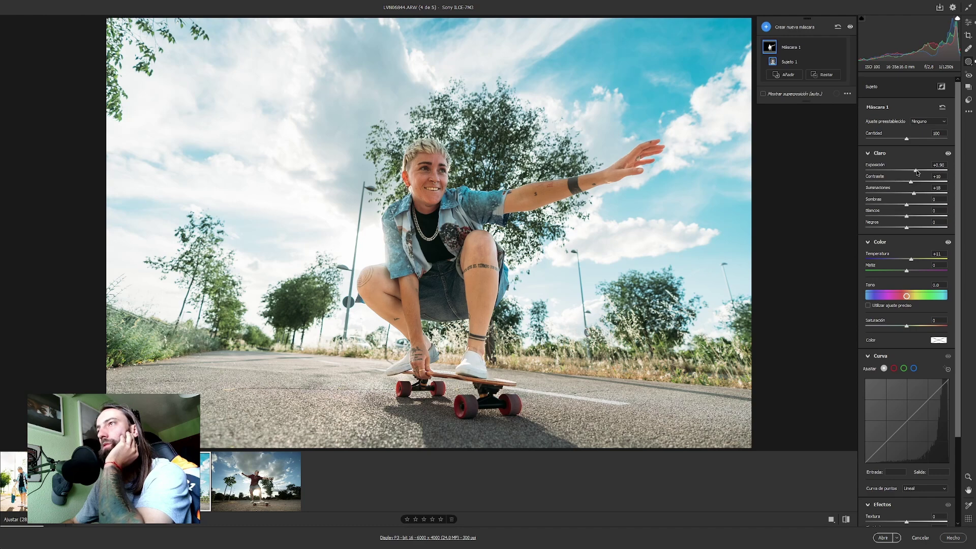
{"action": "mouse_move", "coordinate": [801, 46]}
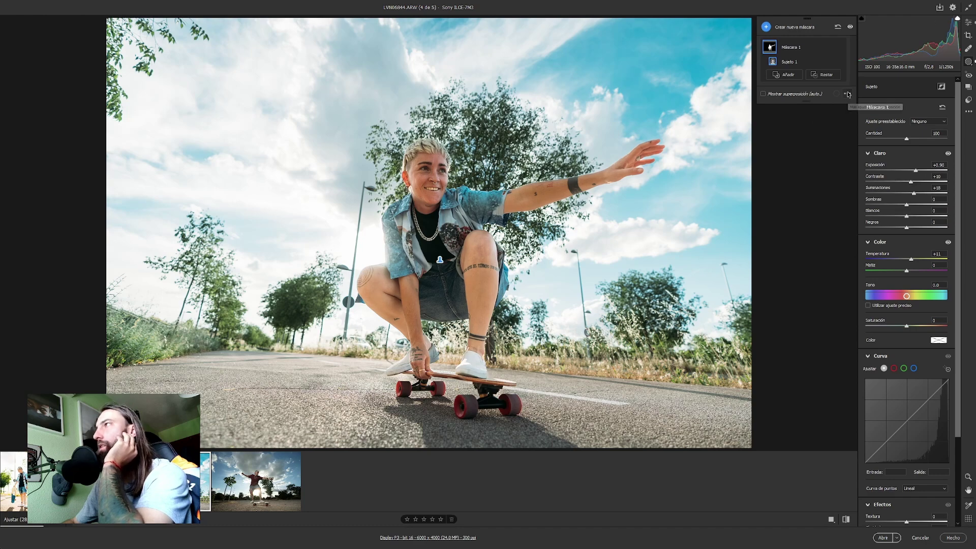
Duplicate and invert the skater mask, then give the background strong contrast
{"action": "left_click", "coordinate": [830, 47]}
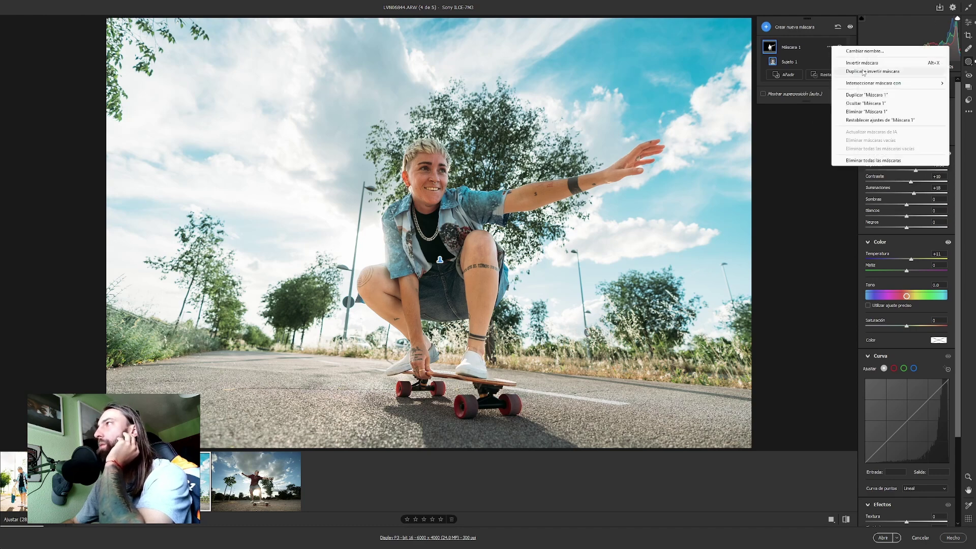
{"action": "left_click", "coordinate": [907, 71]}
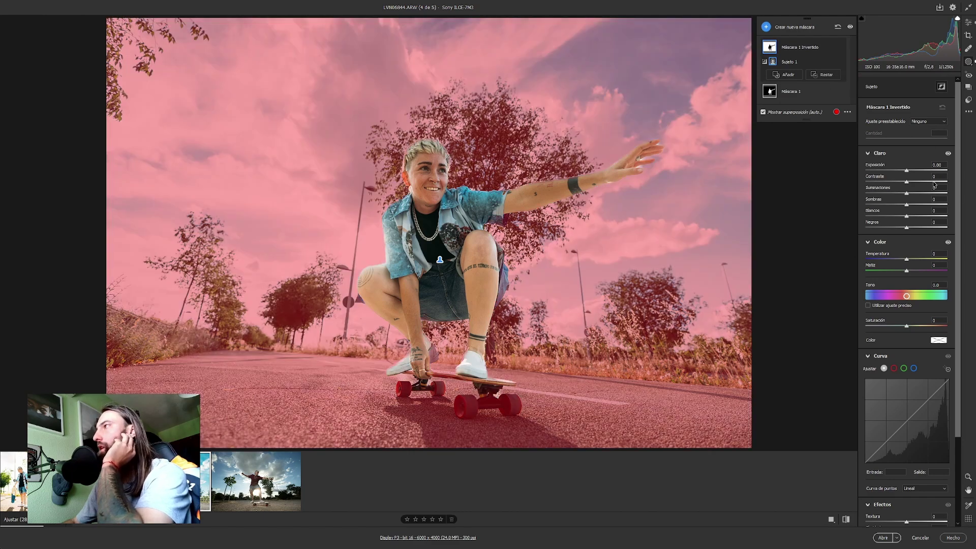
{"action": "mouse_move", "coordinate": [923, 182]}
{"action": "left_mouse_down"}
{"action": "mouse_move", "coordinate": [947, 182]}
{"action": "mouse_move", "coordinate": [932, 182]}
{"action": "left_mouse_up"}
Add clarity and warmth to the background and fine-tune its blacks
{"action": "scroll", "coordinate": [932, 486], "scroll_direction": "down", "scroll_amount": 2}
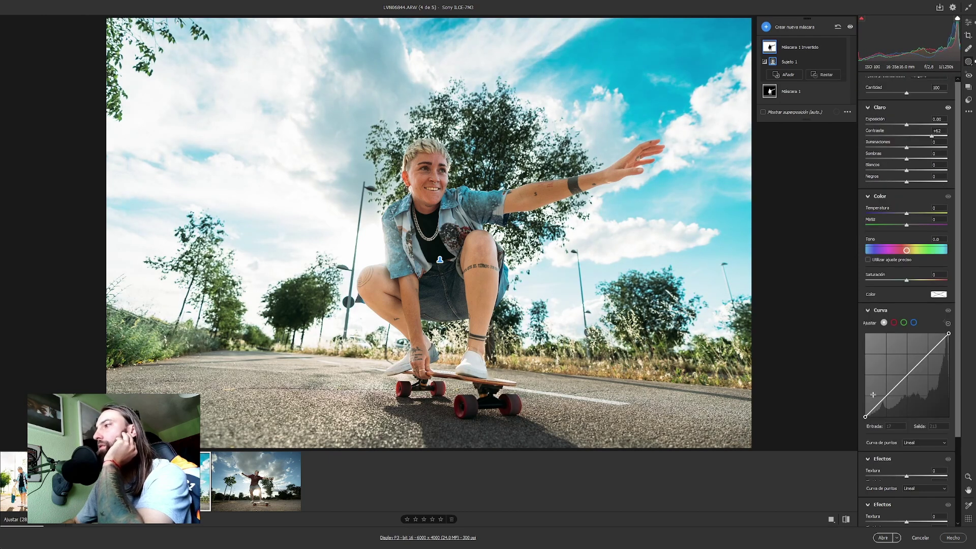
{"action": "left_click", "coordinate": [924, 488]}
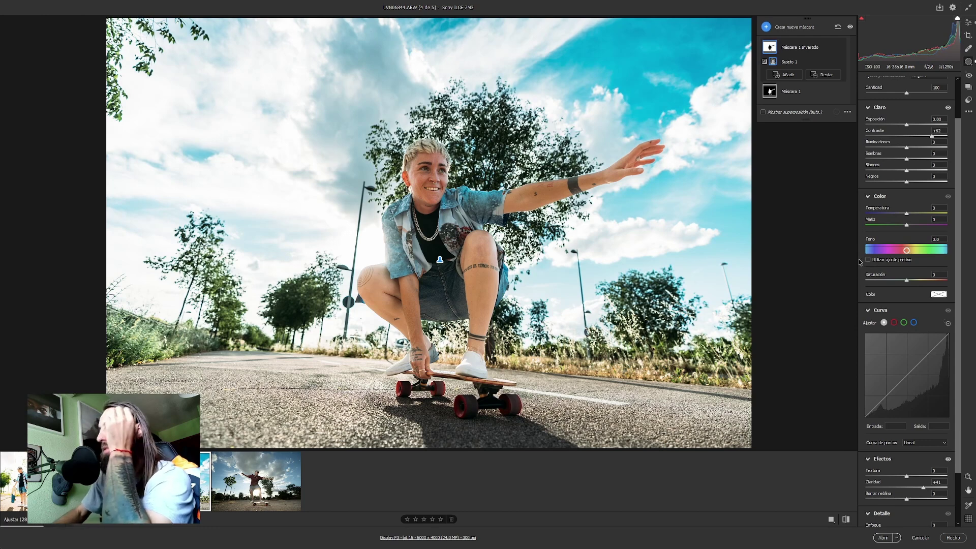
{"action": "left_click", "coordinate": [914, 213]}
{"action": "left_click_drag", "start_coordinate": [915, 215], "coordinate": [918, 216]}
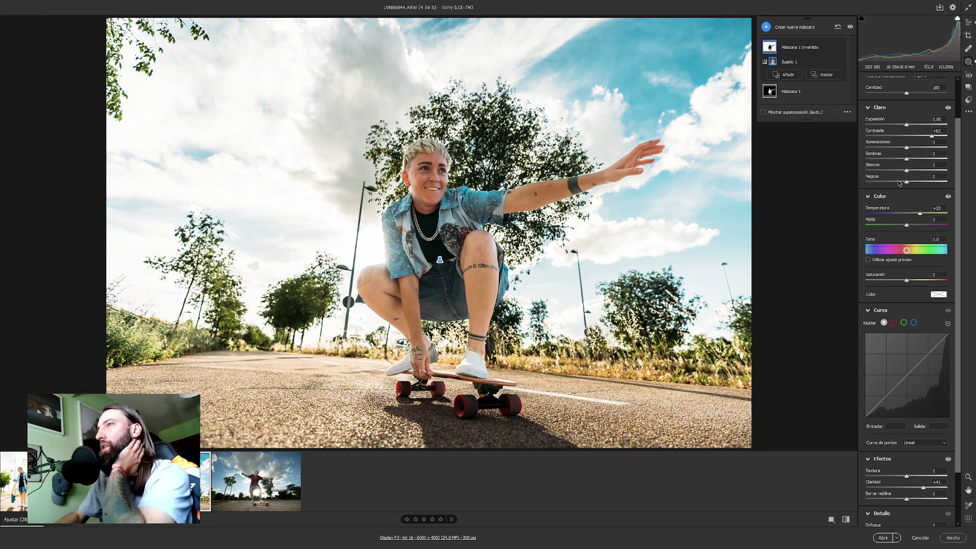
{"action": "left_click_drag", "start_coordinate": [900, 182], "coordinate": [912, 184]}
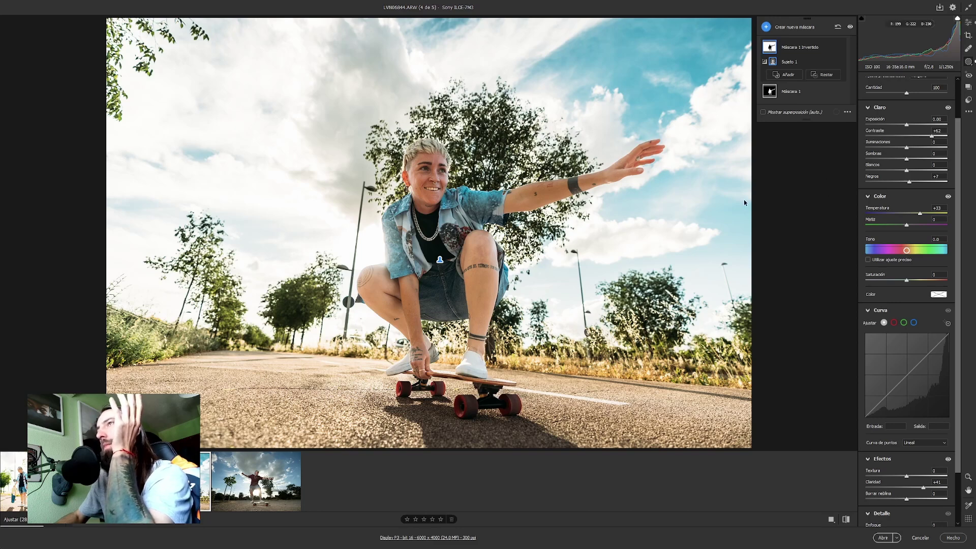
Set Máscara 1 to exposure +0.80, shadows +6 and saturation +7, then return to Editar
{"action": "left_click", "coordinate": [790, 91]}
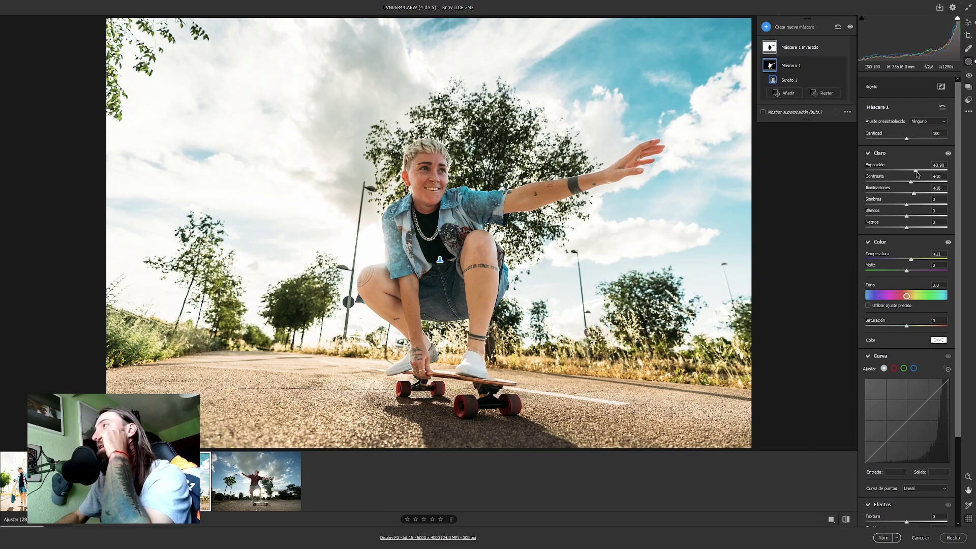
{"action": "left_click_drag", "start_coordinate": [915, 172], "coordinate": [913, 171]}
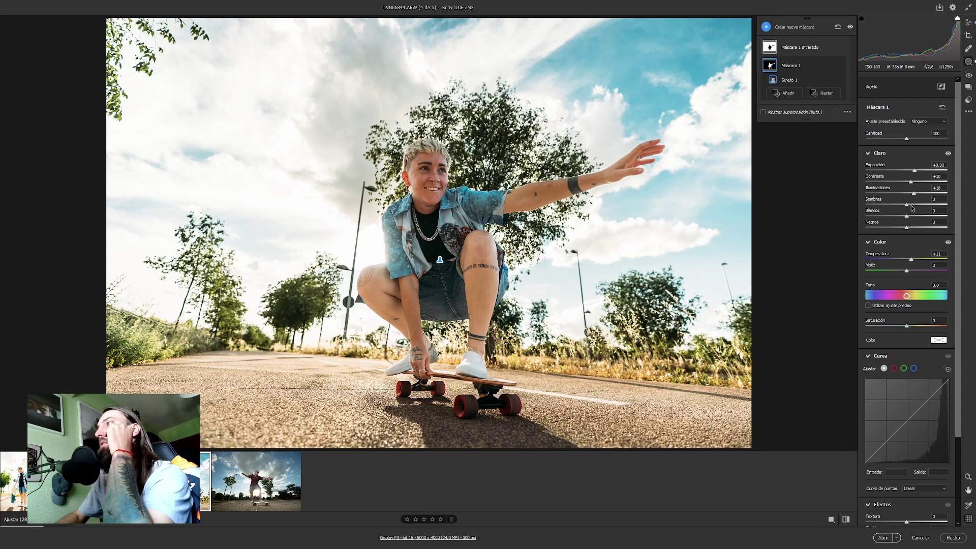
{"action": "mouse_move", "coordinate": [912, 206]}
{"action": "left_mouse_down"}
{"action": "mouse_move", "coordinate": [897, 205]}
{"action": "mouse_move", "coordinate": [915, 205]}
{"action": "left_mouse_up"}
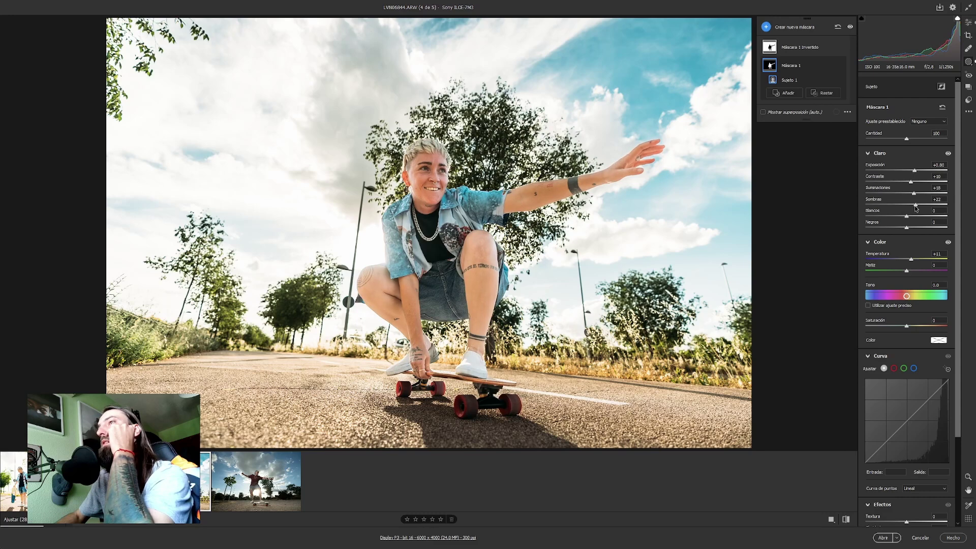
{"action": "left_click_drag", "start_coordinate": [914, 208], "coordinate": [909, 208]}
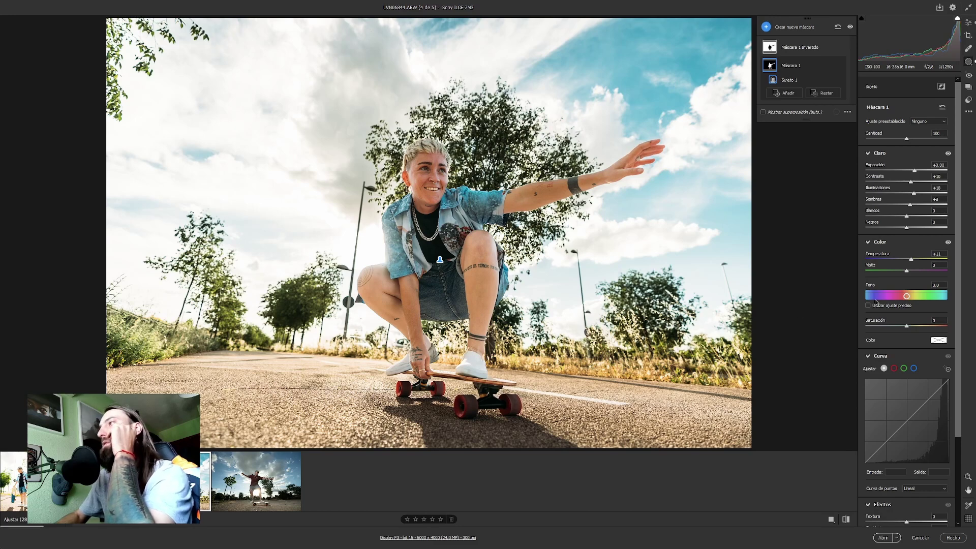
{"action": "left_click", "coordinate": [914, 326]}
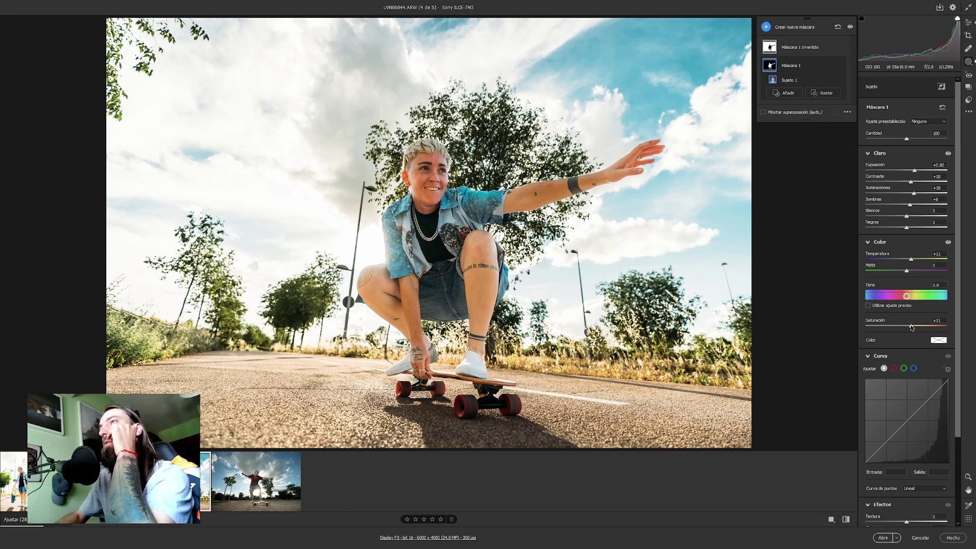
{"action": "left_click_drag", "start_coordinate": [911, 327], "coordinate": [909, 327]}
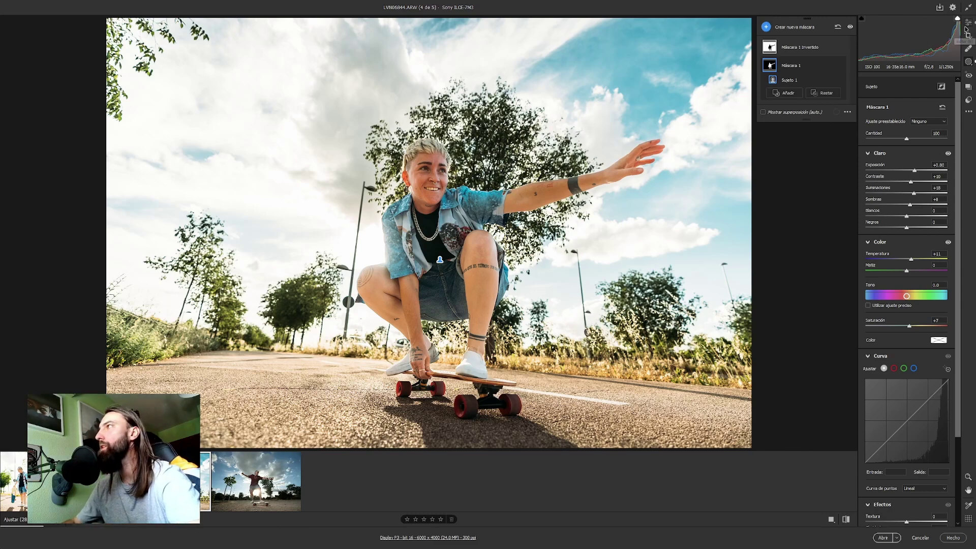
{"action": "key", "text": "e"}
{"action": "left_click", "coordinate": [424, 180]}
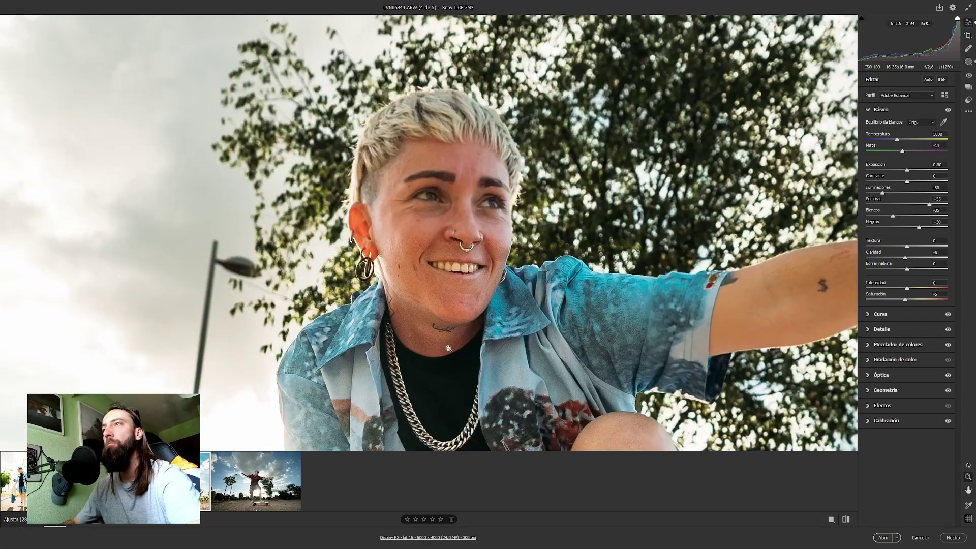
Fit the photo in view and open the fifth photo of the skater on her board
{"action": "left_click", "coordinate": [471, 311]}
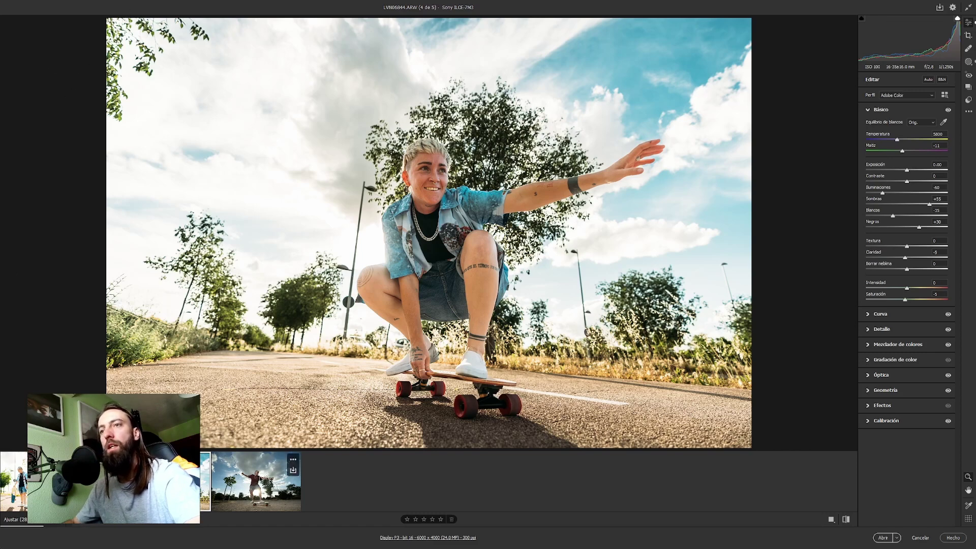
{"action": "left_click", "coordinate": [255, 481]}
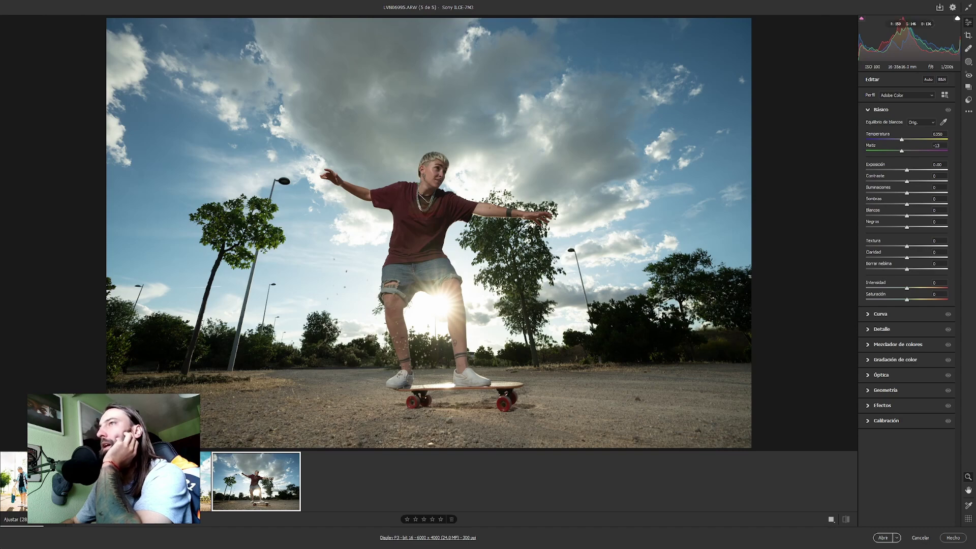
Zoom in to check the skater's face, then fit the photo back in view
{"action": "left_click", "coordinate": [425, 191]}
{"action": "left_click", "coordinate": [454, 200]}
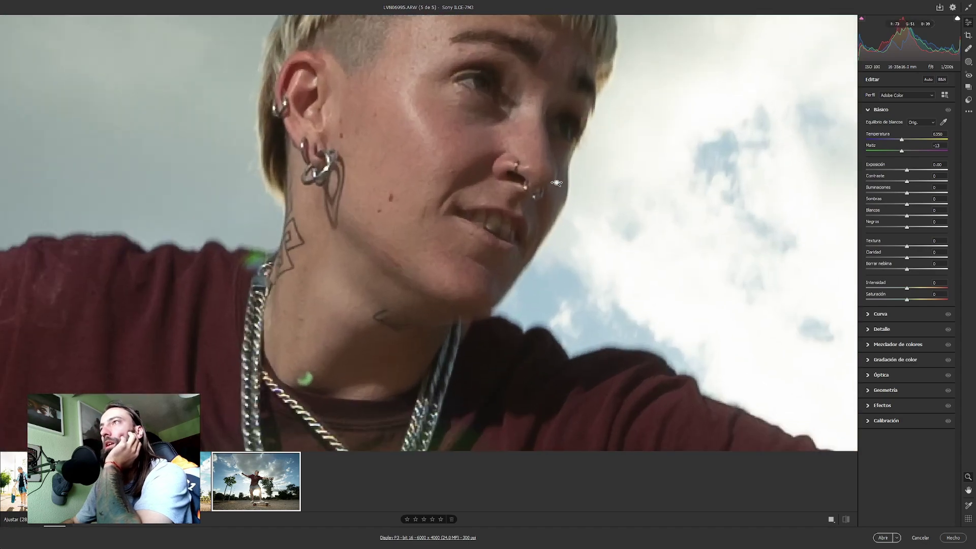
{"action": "left_click", "coordinate": [501, 246], "text": "alt"}
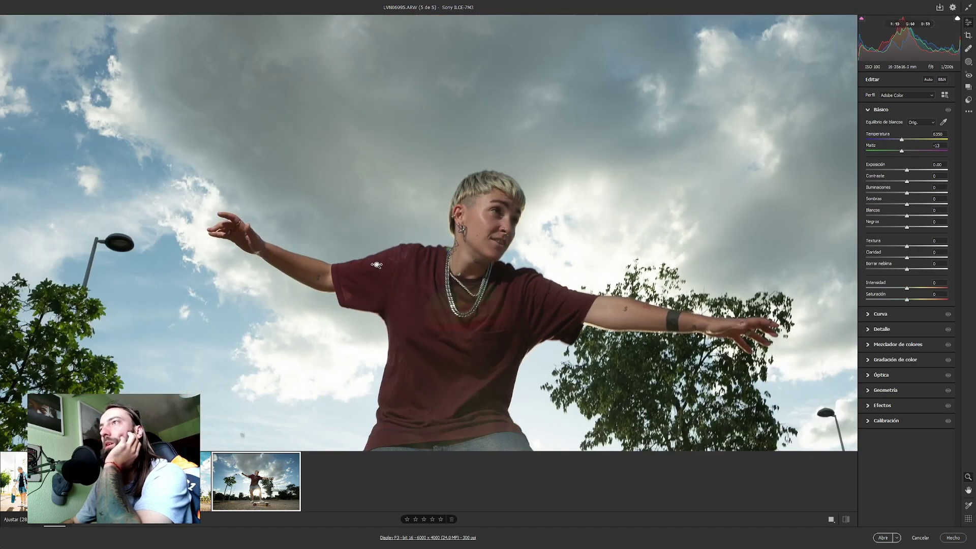
{"action": "left_click", "coordinate": [431, 282], "text": "alt"}
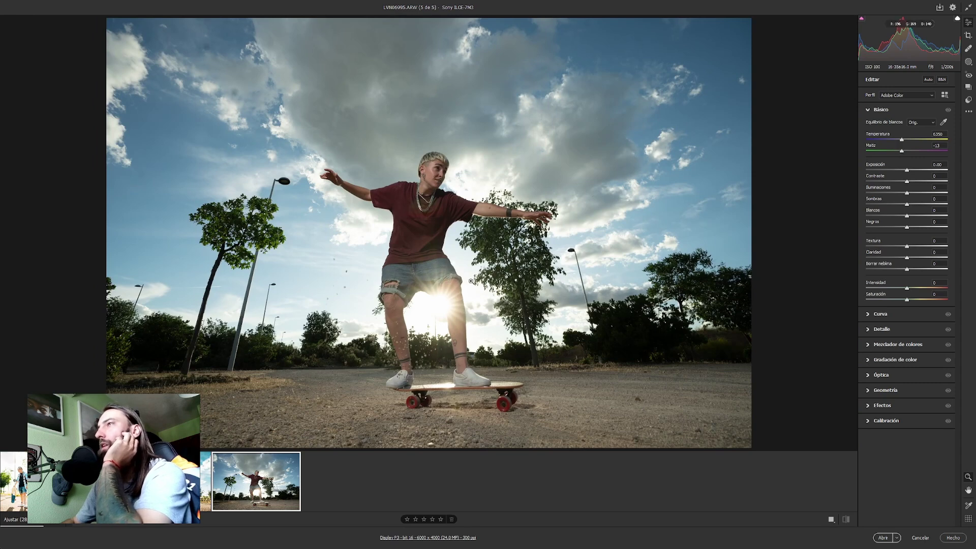
Expand User Presets and preview the 4001 preset on the photo
{"action": "left_click", "coordinate": [968, 63]}
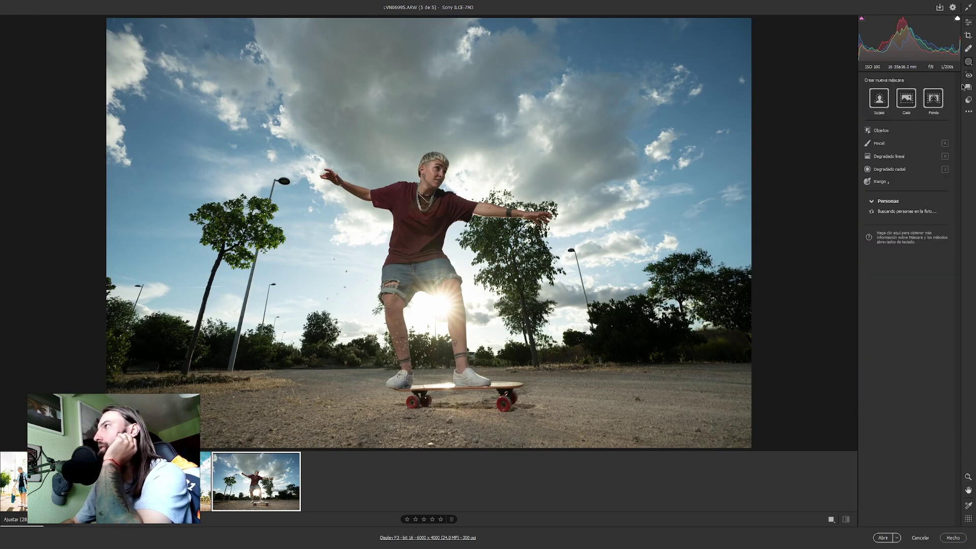
{"action": "left_click", "coordinate": [968, 100]}
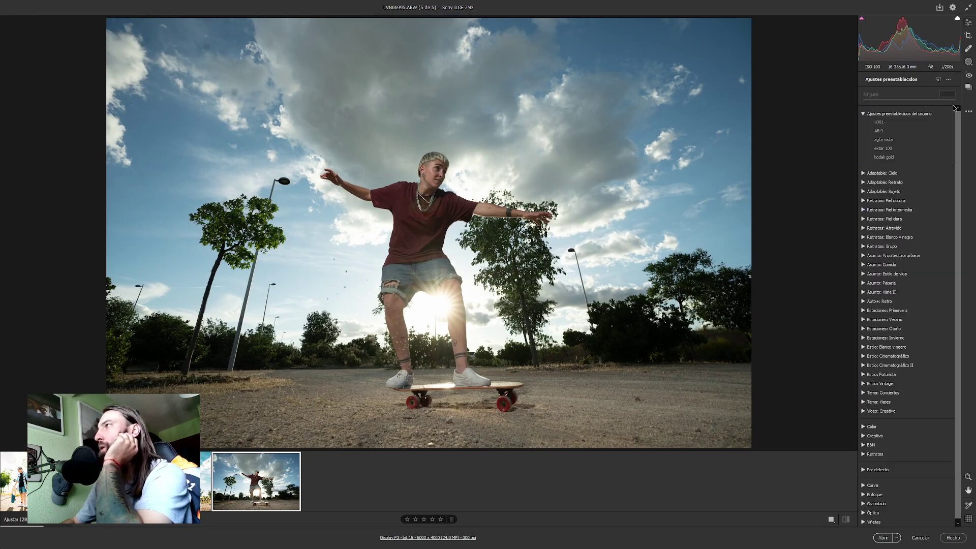
{"action": "left_click", "coordinate": [886, 124]}
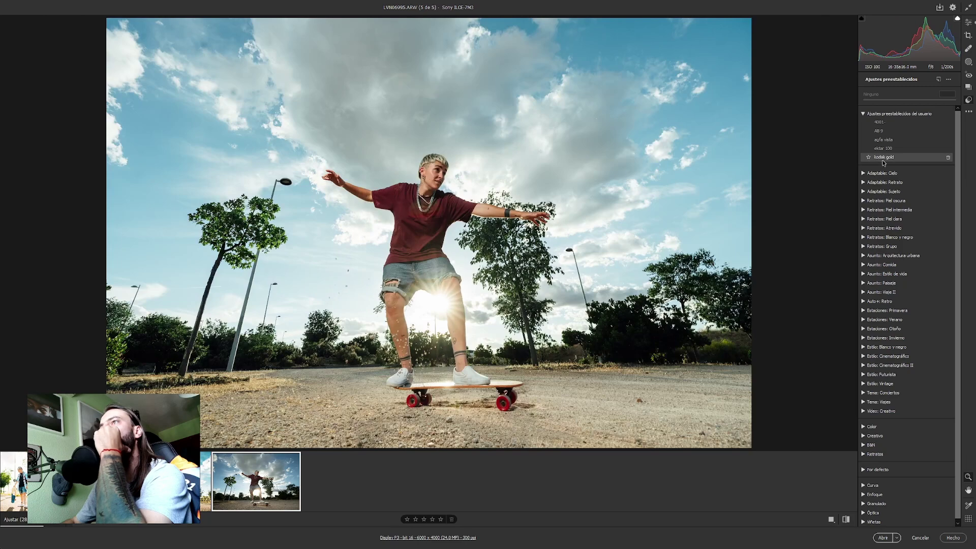
Apply the kodak gold preset and inspect the skater's face up close
{"action": "left_click", "coordinate": [883, 160]}
{"action": "key", "text": "e"}
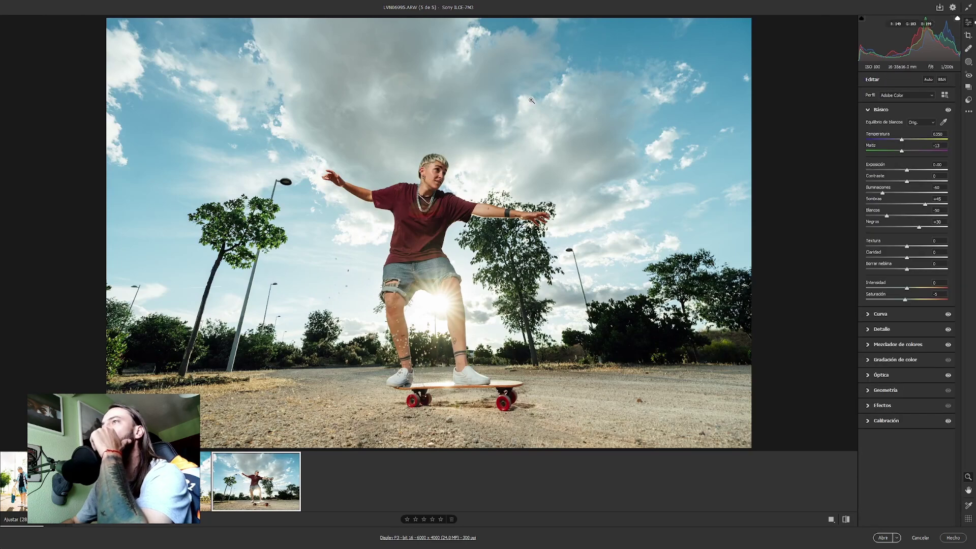
{"action": "mouse_move", "coordinate": [420, 164]}
{"action": "left_mouse_down"}
{"action": "mouse_move", "coordinate": [500, 245]}
{"action": "mouse_move", "coordinate": [488, 273]}
{"action": "left_mouse_up"}
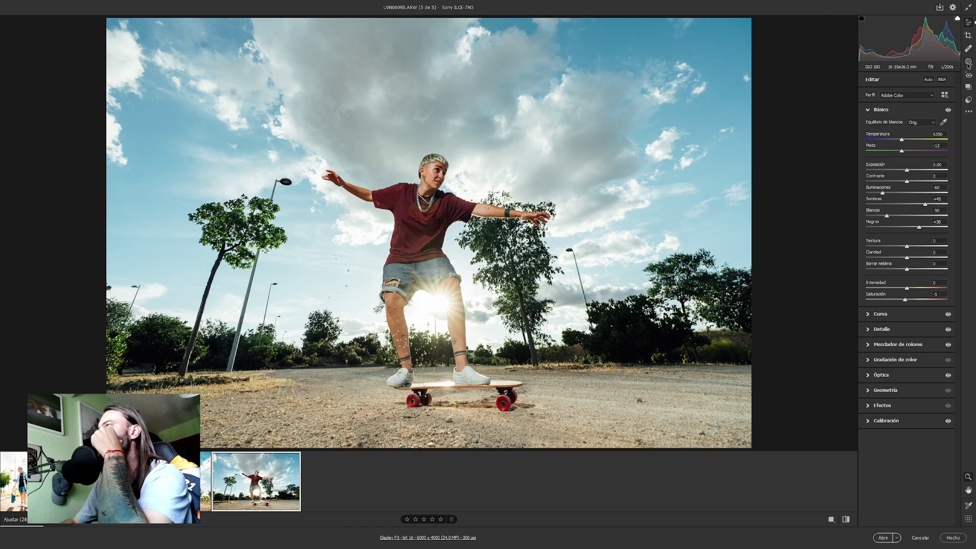
{"action": "left_click", "coordinate": [878, 393]}
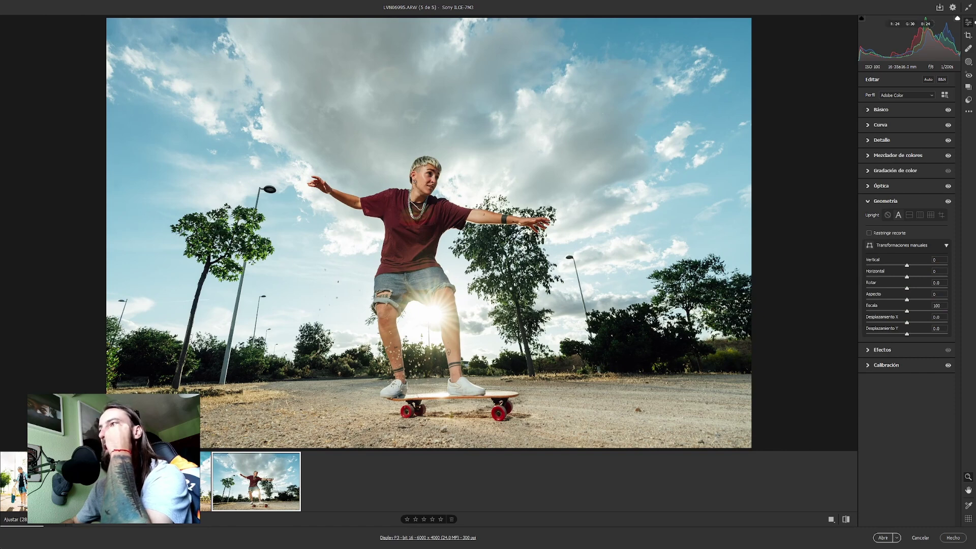
{"action": "left_click", "coordinate": [884, 111]}
Create a Select Subject mask of the skater and switch to a Subtract brush
{"action": "left_click", "coordinate": [968, 61]}
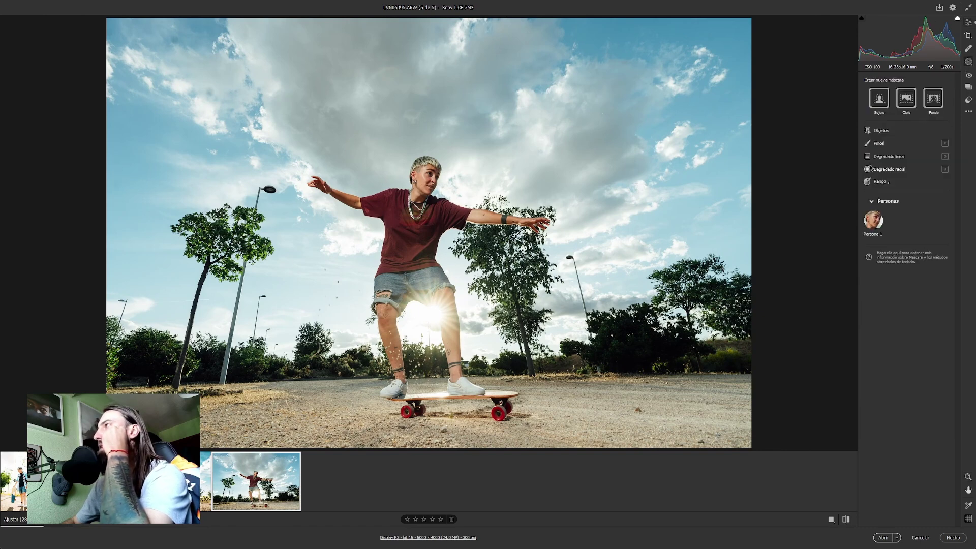
{"action": "left_click", "coordinate": [879, 98]}
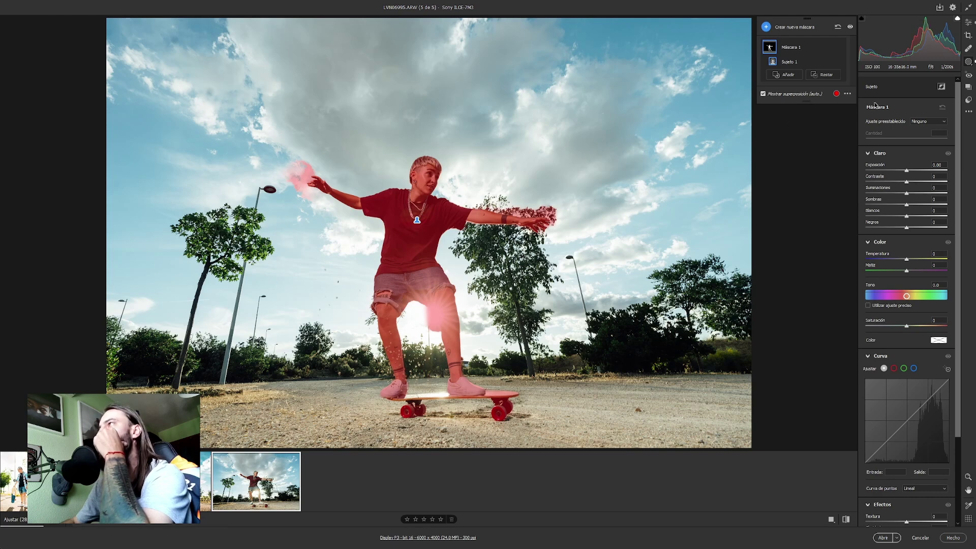
{"action": "left_click", "coordinate": [816, 74]}
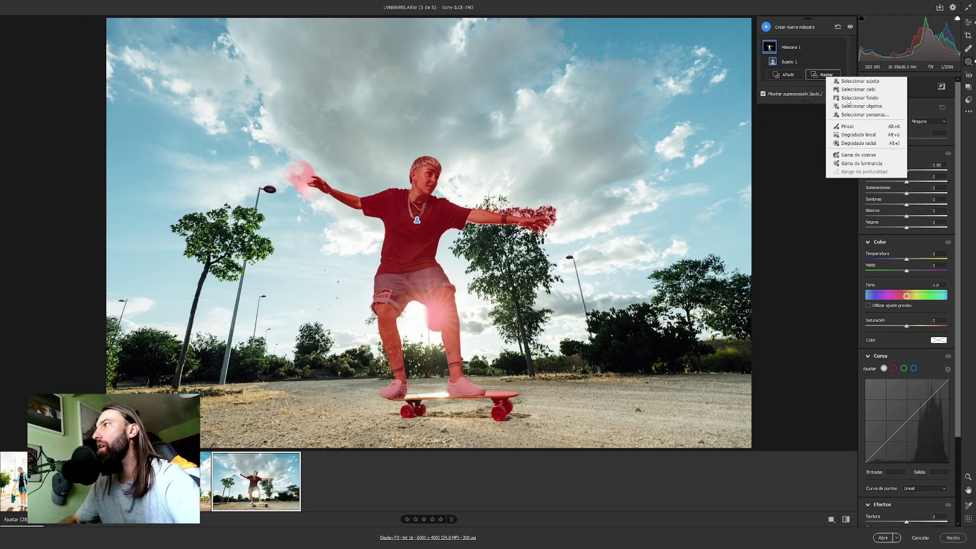
{"action": "left_click", "coordinate": [875, 128]}
With a smaller brush, paint out the stray mask over the cloud around the outstretched hand
{"action": "key", "text": "ctrl+plus"}
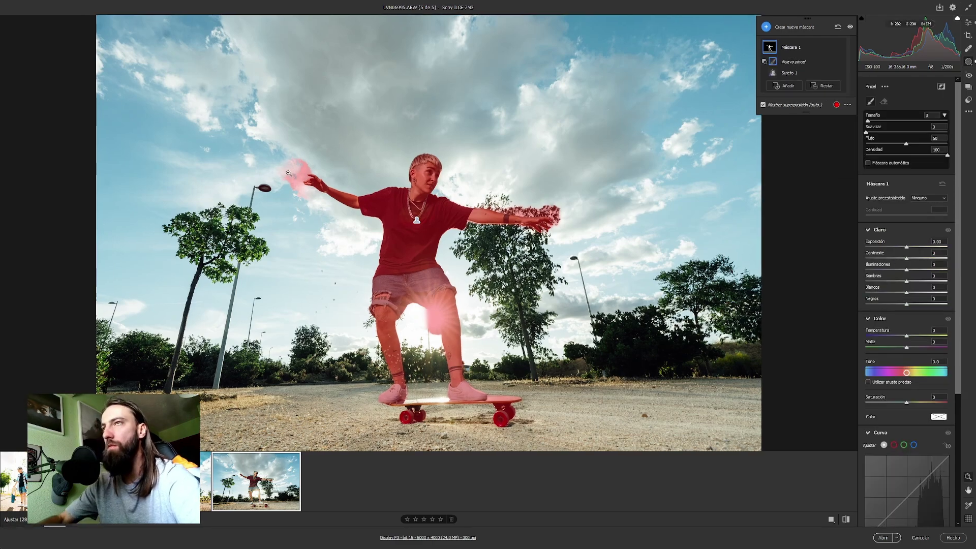
{"action": "mouse_move", "coordinate": [288, 173]}
{"action": "left_mouse_down"}
{"action": "mouse_move", "coordinate": [314, 181]}
{"action": "mouse_move", "coordinate": [397, 114]}
{"action": "mouse_move", "coordinate": [355, 71]}
{"action": "left_mouse_up"}
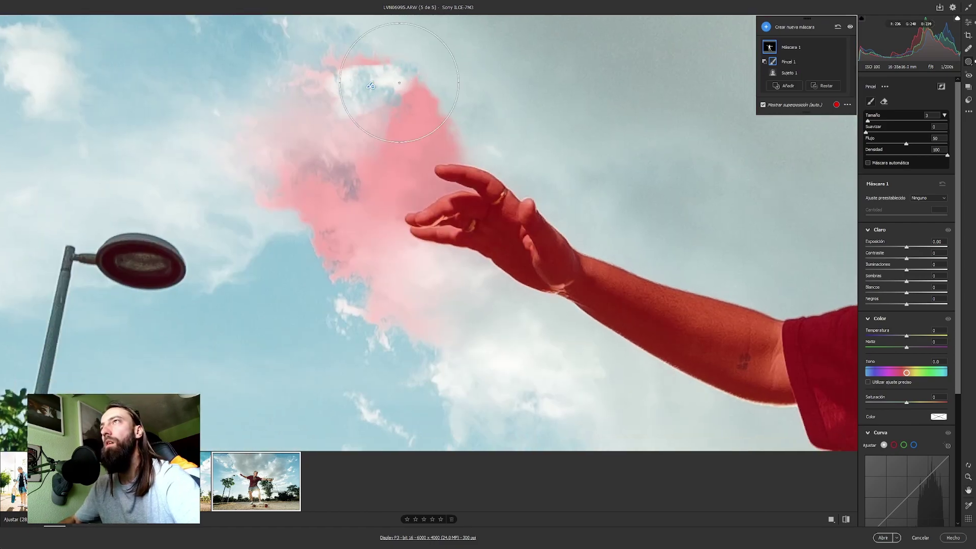
{"action": "key", "text": "bracketleft"}
{"action": "key", "text": "bracketleft"}
{"action": "key", "text": "bracketleft"}
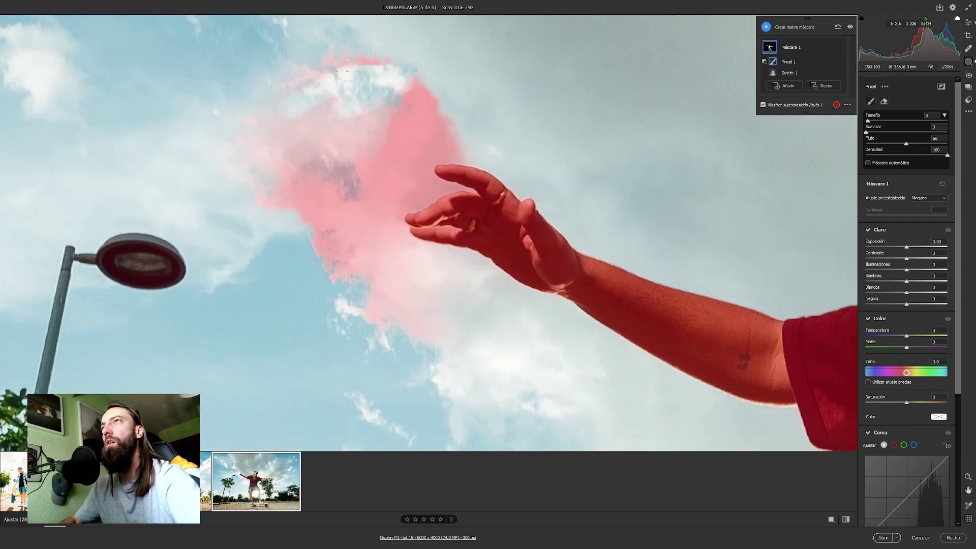
{"action": "mouse_move", "coordinate": [310, 97]}
{"action": "left_mouse_down"}
{"action": "mouse_move", "coordinate": [402, 54]}
{"action": "mouse_move", "coordinate": [269, 122]}
{"action": "mouse_move", "coordinate": [310, 127]}
{"action": "mouse_move", "coordinate": [422, 107]}
{"action": "mouse_move", "coordinate": [453, 90]}
{"action": "mouse_move", "coordinate": [439, 129]}
{"action": "mouse_move", "coordinate": [458, 160]}
{"action": "mouse_move", "coordinate": [428, 157]}
{"action": "mouse_move", "coordinate": [424, 181]}
{"action": "mouse_move", "coordinate": [440, 194]}
{"action": "mouse_move", "coordinate": [390, 199]}
{"action": "mouse_move", "coordinate": [384, 254]}
{"action": "mouse_move", "coordinate": [401, 219]}
{"action": "mouse_move", "coordinate": [432, 256]}
{"action": "mouse_move", "coordinate": [441, 344]}
{"action": "mouse_move", "coordinate": [444, 323]}
{"action": "left_mouse_up"}
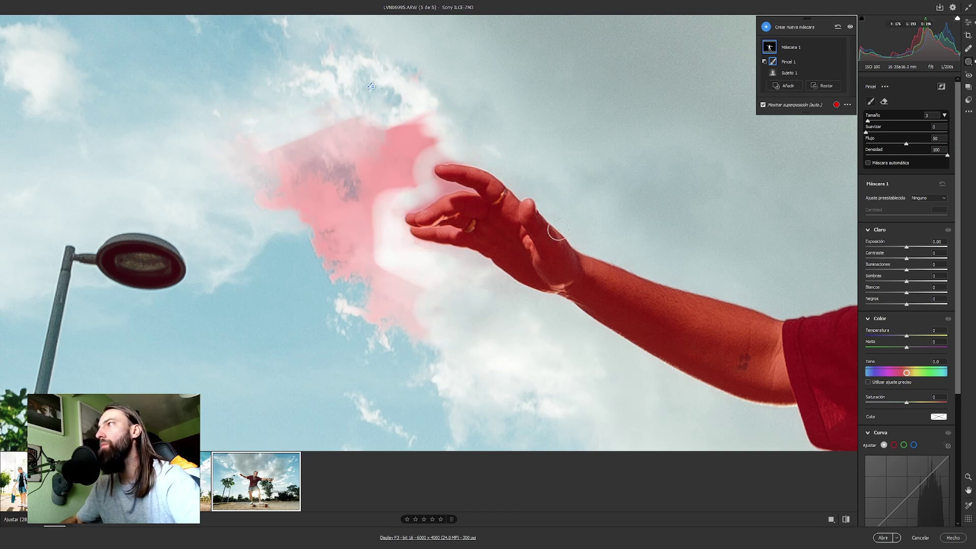
{"action": "left_click_drag", "start_coordinate": [871, 120], "coordinate": [872, 120]}
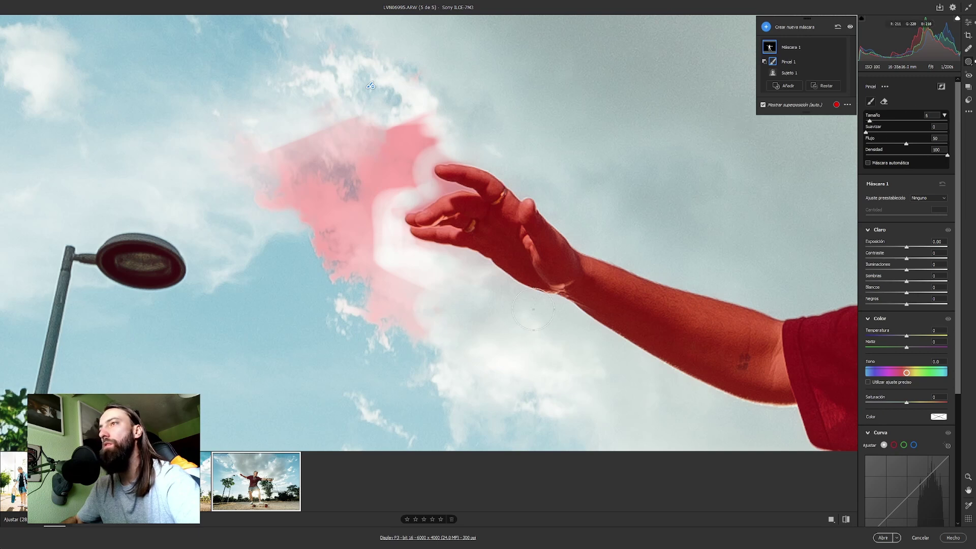
{"action": "mouse_move", "coordinate": [411, 297]}
{"action": "left_mouse_down"}
{"action": "mouse_move", "coordinate": [346, 263]}
{"action": "mouse_move", "coordinate": [407, 148]}
{"action": "mouse_move", "coordinate": [386, 127]}
{"action": "mouse_move", "coordinate": [320, 168]}
{"action": "mouse_move", "coordinate": [363, 194]}
{"action": "mouse_move", "coordinate": [376, 218]}
{"action": "mouse_move", "coordinate": [305, 152]}
{"action": "mouse_move", "coordinate": [264, 168]}
{"action": "mouse_move", "coordinate": [277, 252]}
{"action": "left_mouse_up"}
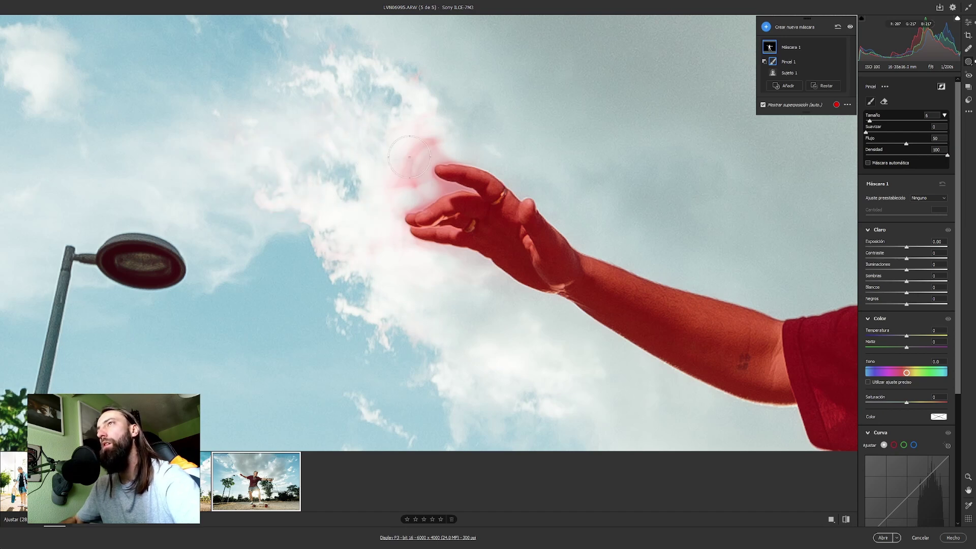
{"action": "left_click_drag", "start_coordinate": [422, 173], "coordinate": [429, 128]}
{"action": "left_click_drag", "start_coordinate": [411, 182], "coordinate": [374, 262]}
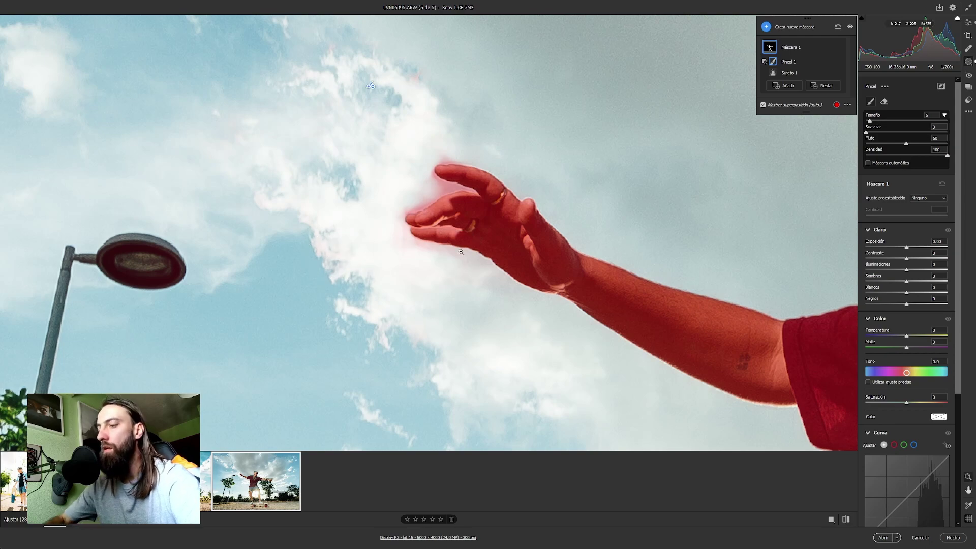
{"action": "scroll", "coordinate": [460, 252], "scroll_direction": "down", "scroll_amount": 3}
{"action": "scroll", "coordinate": [461, 252], "scroll_direction": "down", "scroll_amount": 2}
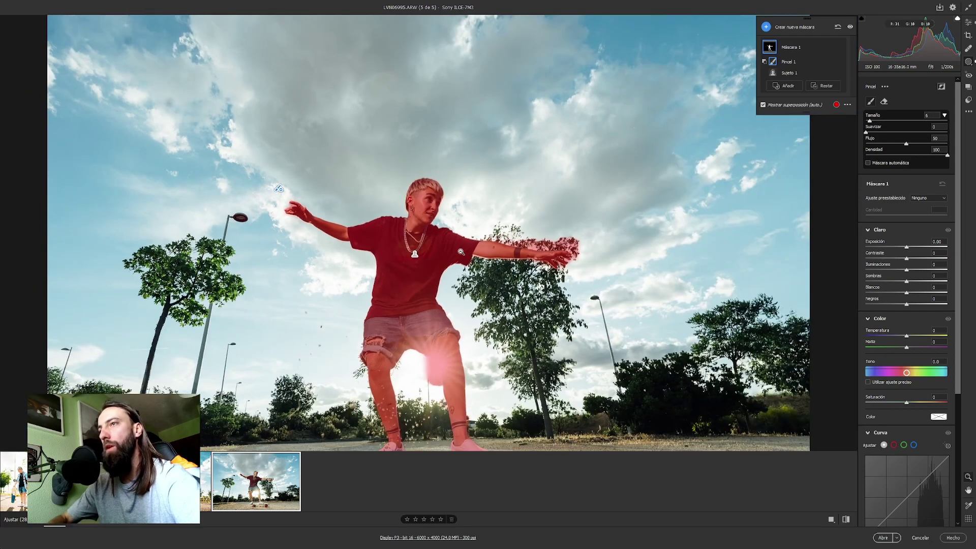
{"action": "scroll", "coordinate": [460, 251], "scroll_direction": "down", "scroll_amount": 1}
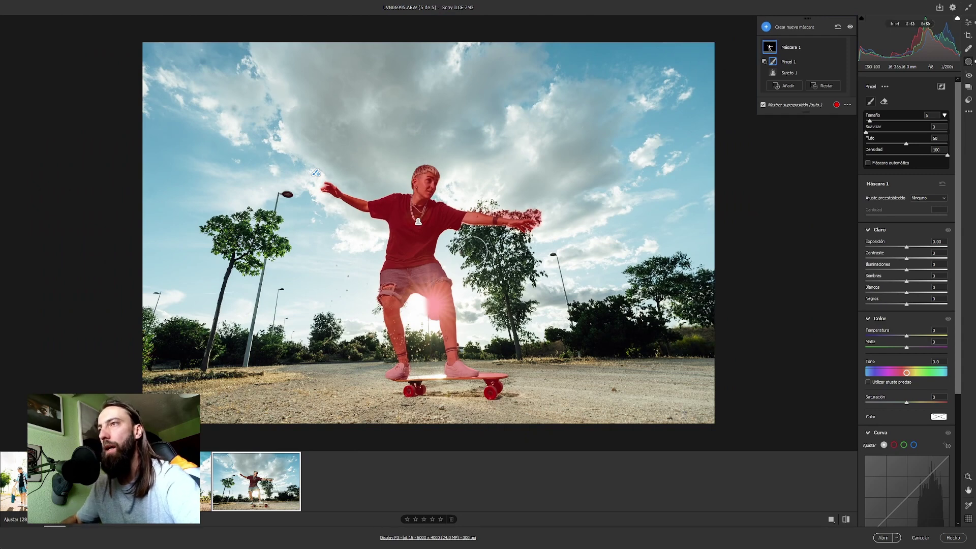
Set the skater mask to exposure +0.45, contrast +20 and shadows +19, checking her face closely
{"action": "left_click_drag", "start_coordinate": [906, 248], "coordinate": [910, 248]}
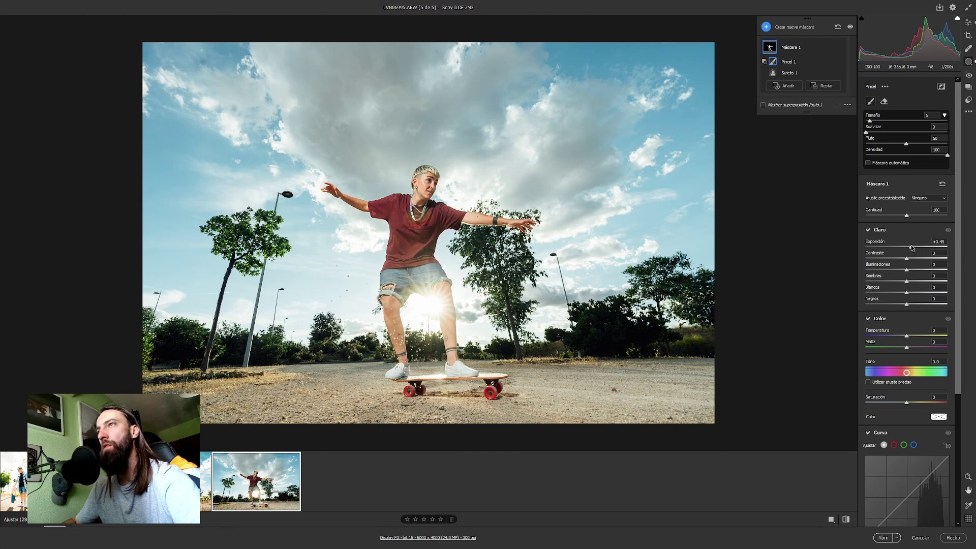
{"action": "left_click_drag", "start_coordinate": [906, 258], "coordinate": [915, 258]}
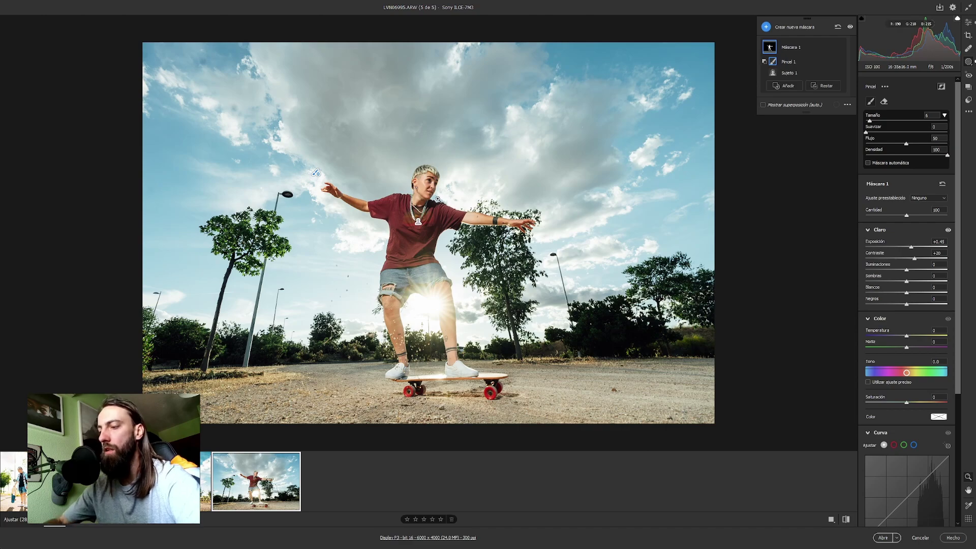
{"action": "left_click", "coordinate": [438, 199], "text": "ctrl"}
{"action": "scroll", "coordinate": [437, 199], "scroll_direction": "up", "scroll_amount": 5}
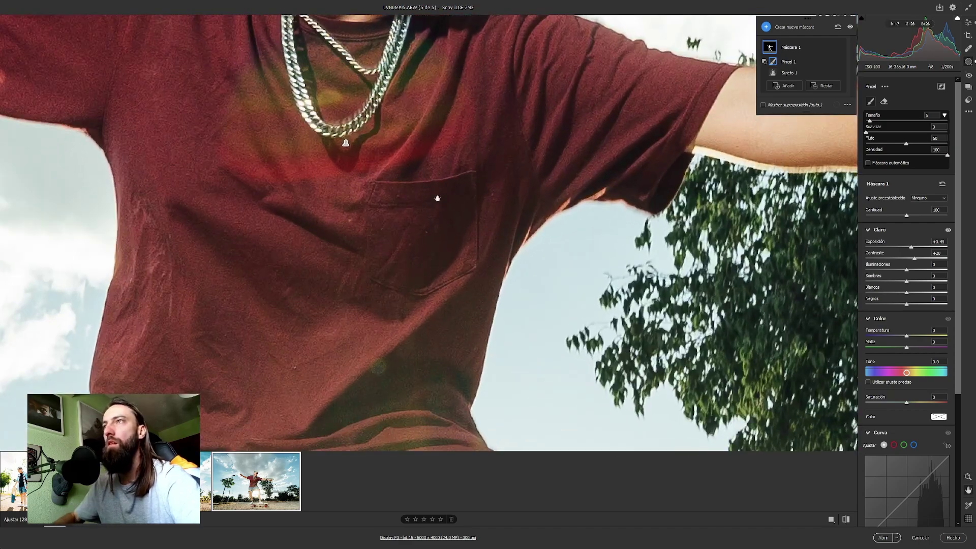
{"action": "left_click_drag", "start_coordinate": [436, 196], "coordinate": [448, 338]}
{"action": "left_click_drag", "start_coordinate": [450, 203], "coordinate": [447, 300]}
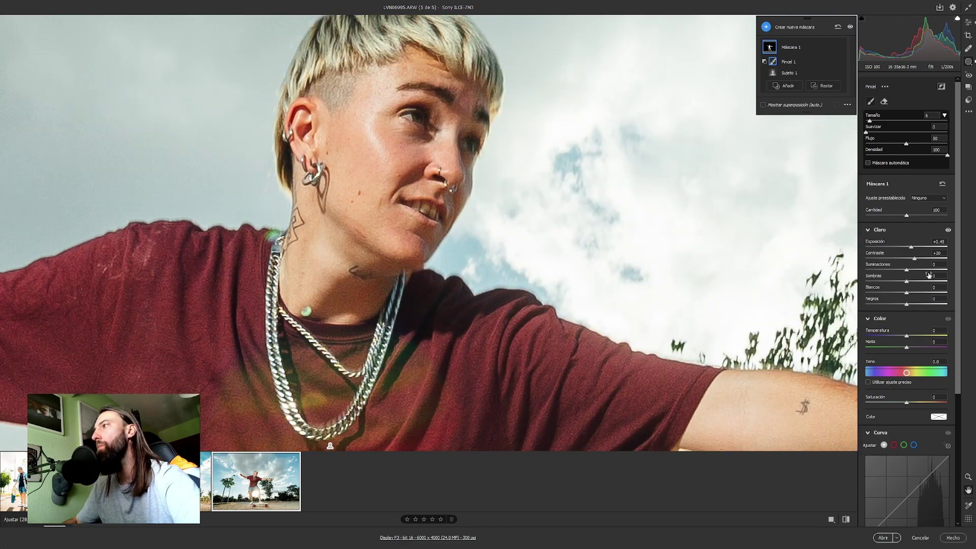
{"action": "left_click_drag", "start_coordinate": [913, 283], "coordinate": [914, 282]}
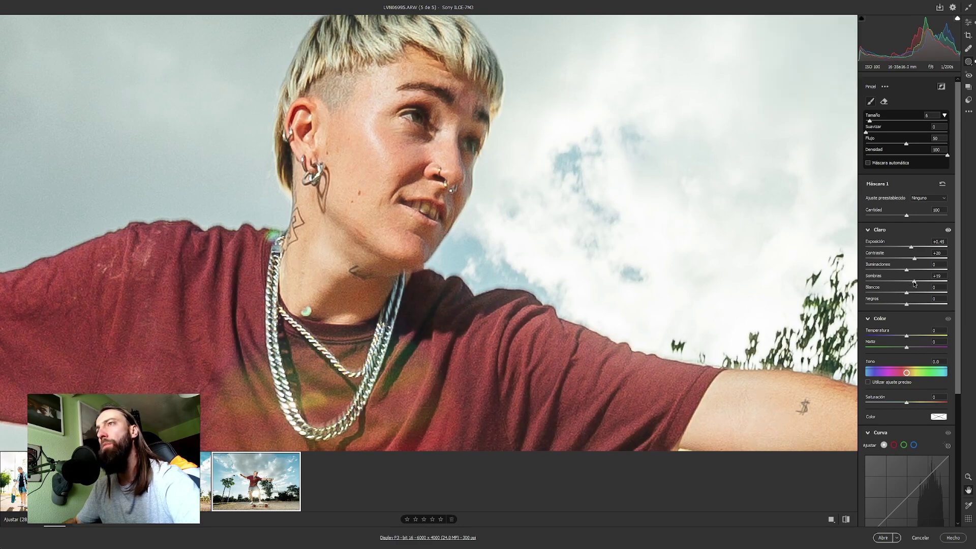
{"action": "scroll", "coordinate": [425, 254], "scroll_direction": "down", "scroll_amount": 3}
{"action": "scroll", "coordinate": [424, 254], "scroll_direction": "down", "scroll_amount": 3}
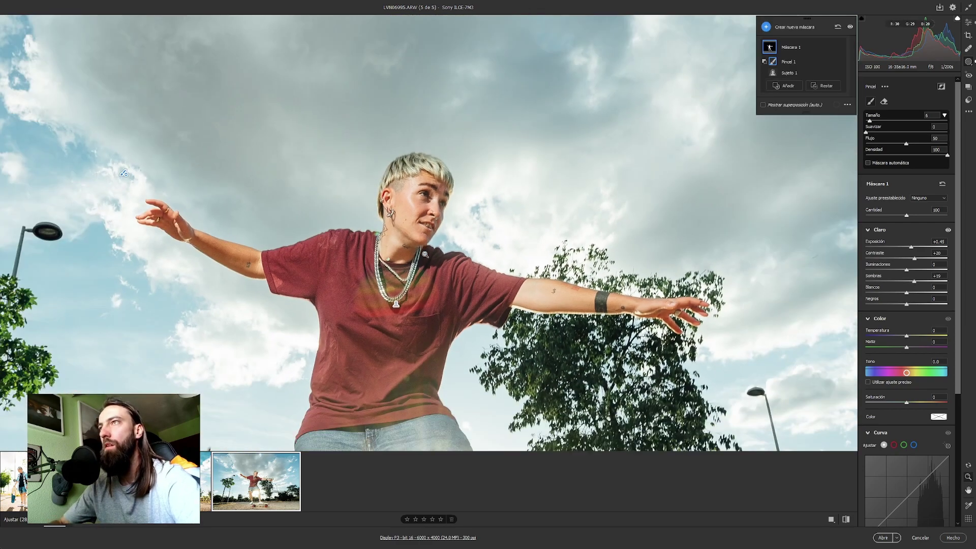
{"action": "scroll", "coordinate": [425, 254], "scroll_direction": "down", "scroll_amount": 3}
{"action": "scroll", "coordinate": [425, 254], "scroll_direction": "down", "scroll_amount": 2}
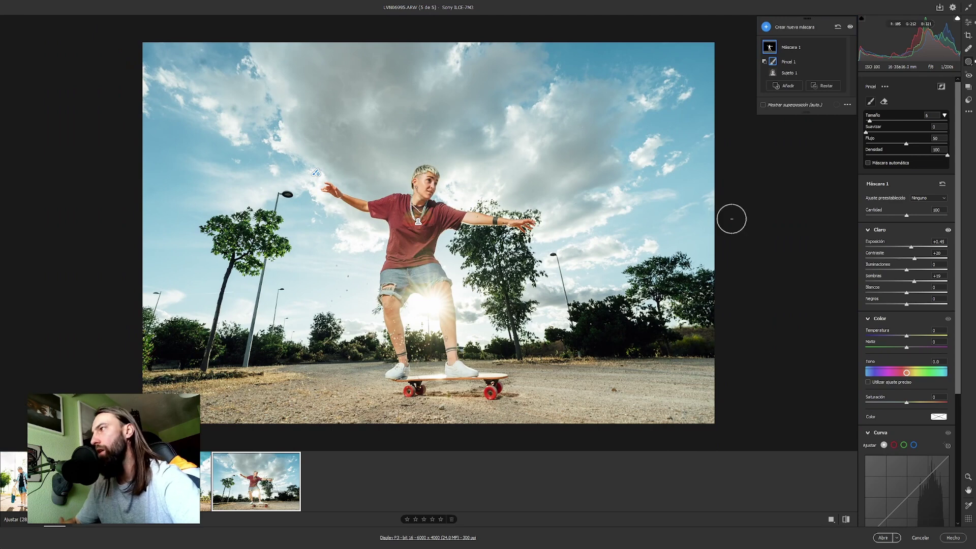
{"action": "scroll", "coordinate": [915, 355], "scroll_direction": "down", "scroll_amount": 3}
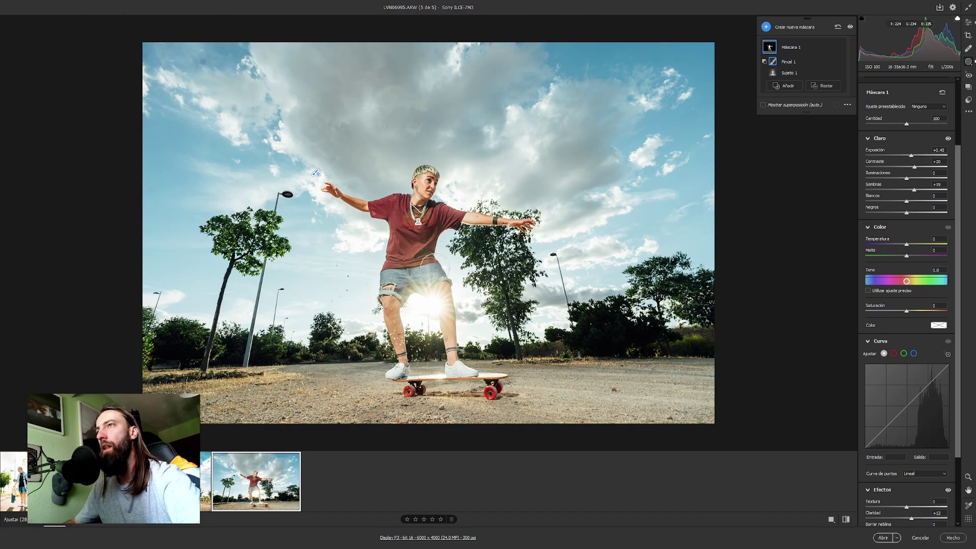
Leave masking to inspect the legs and skateboard, then reopen the skater mask
{"action": "left_click", "coordinate": [967, 23]}
{"action": "left_click", "coordinate": [420, 368]}
{"action": "left_click_drag", "start_coordinate": [503, 360], "coordinate": [526, 331]}
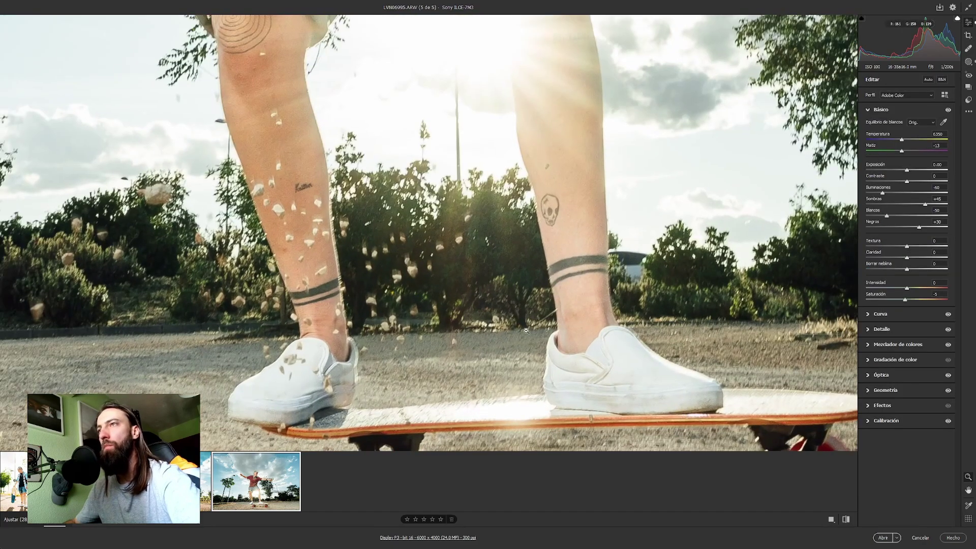
{"action": "mouse_move", "coordinate": [512, 250]}
{"action": "left_mouse_down"}
{"action": "mouse_move", "coordinate": [486, 248]}
{"action": "mouse_move", "coordinate": [498, 280]}
{"action": "left_mouse_up"}
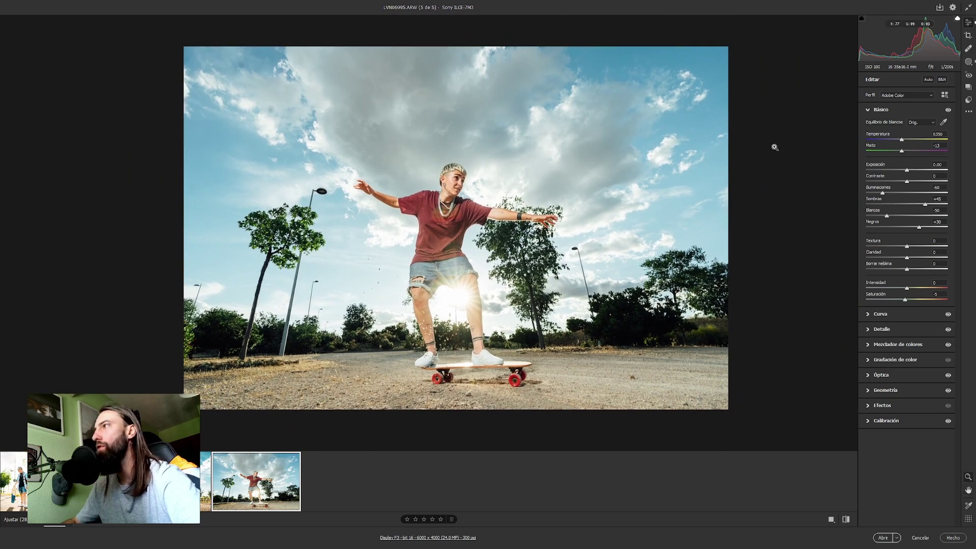
{"action": "left_click", "coordinate": [968, 62]}
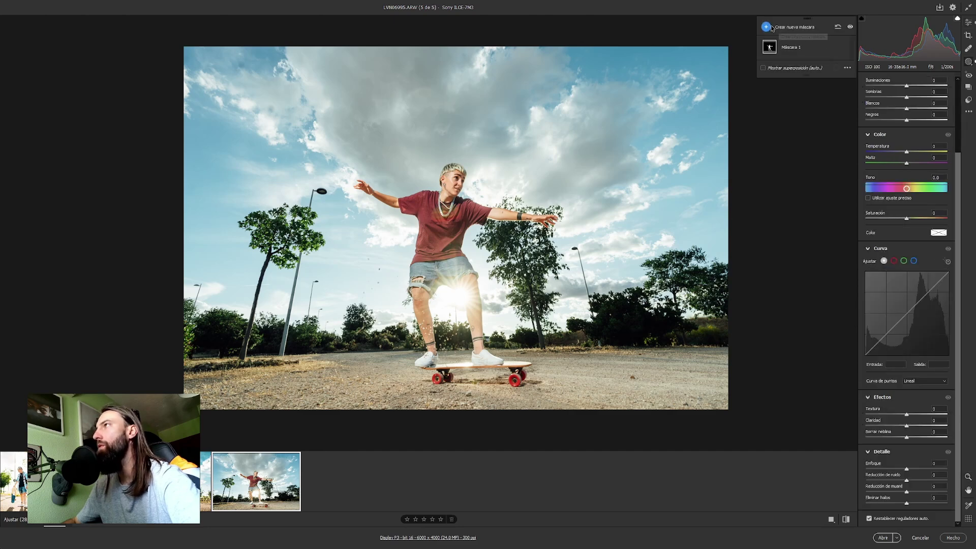
Add a Select Sky mask with lower exposure, more clarity and temperature +24
{"action": "left_click", "coordinate": [769, 27]}
{"action": "left_click", "coordinate": [793, 40]}
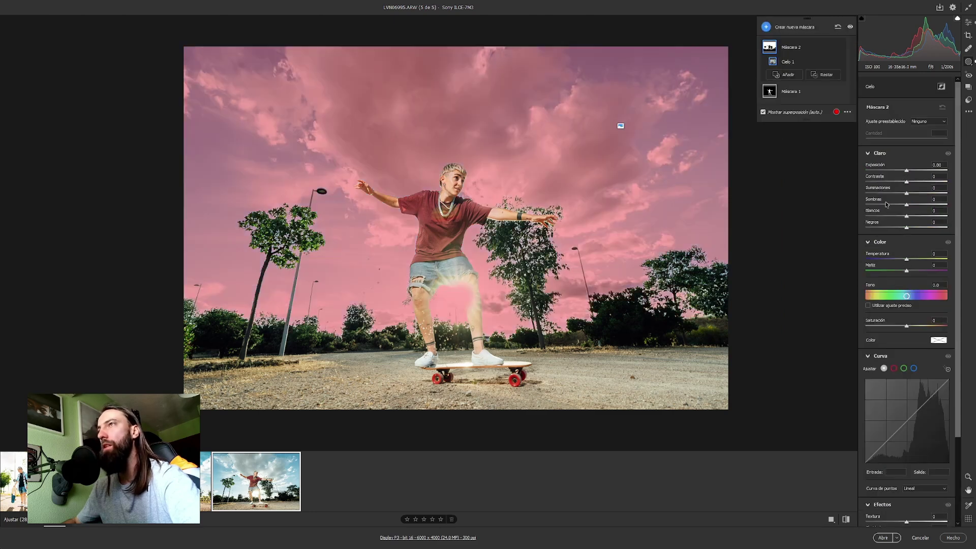
{"action": "mouse_move", "coordinate": [908, 171]}
{"action": "left_mouse_down"}
{"action": "mouse_move", "coordinate": [923, 173]}
{"action": "mouse_move", "coordinate": [904, 172]}
{"action": "left_mouse_up"}
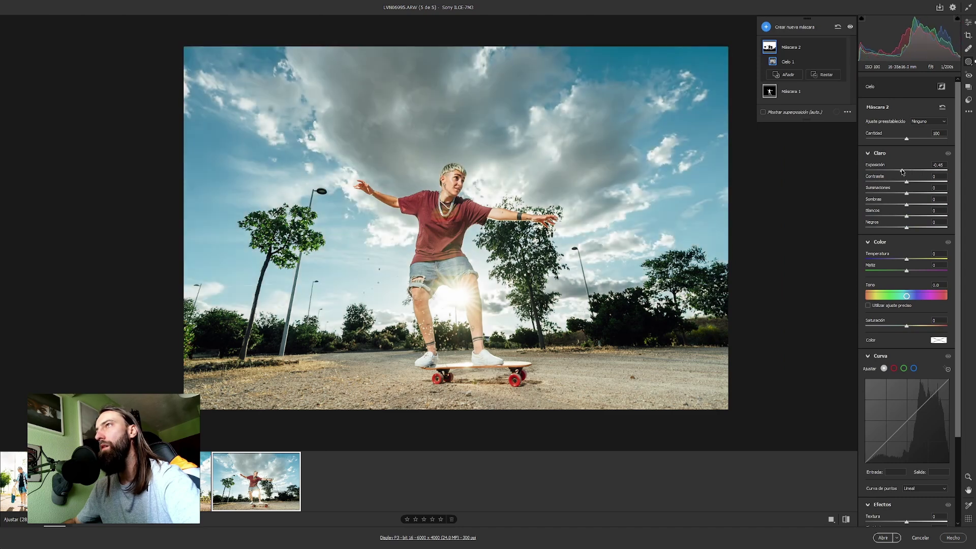
{"action": "scroll", "coordinate": [924, 401], "scroll_direction": "down", "scroll_amount": 3}
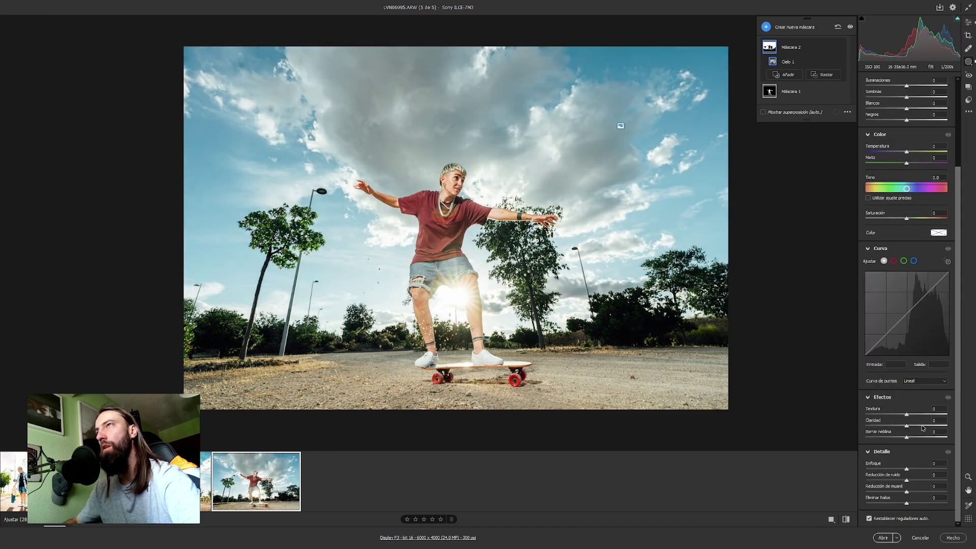
{"action": "left_click_drag", "start_coordinate": [922, 426], "coordinate": [925, 426]}
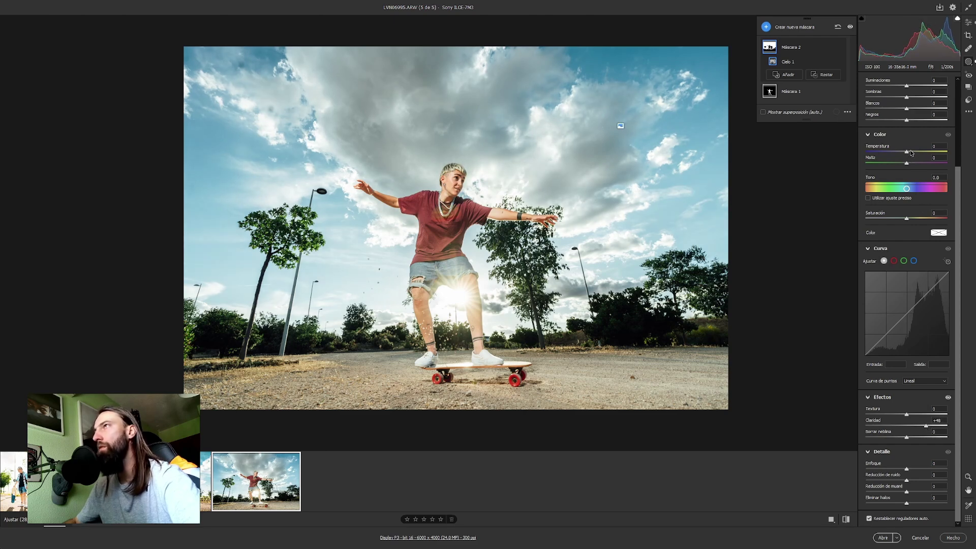
{"action": "left_click_drag", "start_coordinate": [911, 152], "coordinate": [917, 153]}
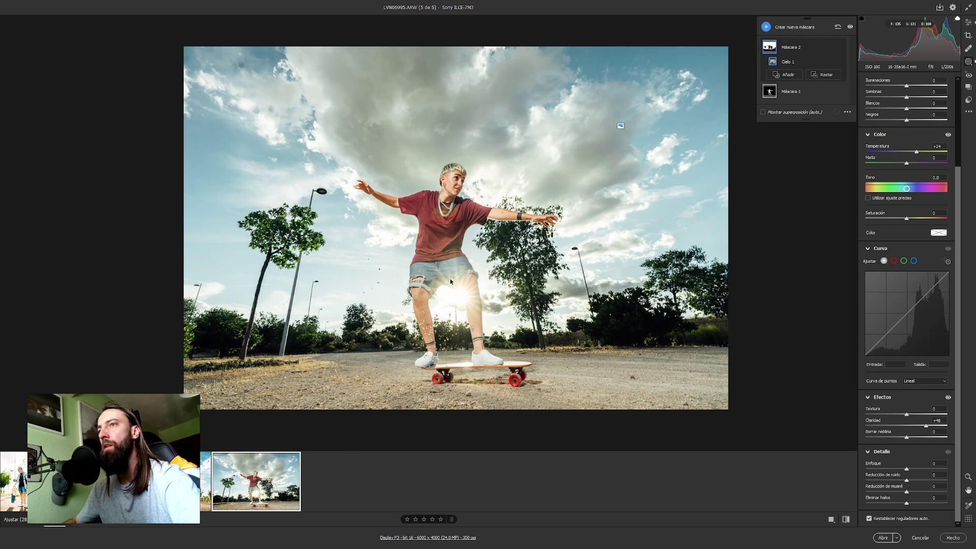
{"action": "left_click", "coordinate": [765, 27]}
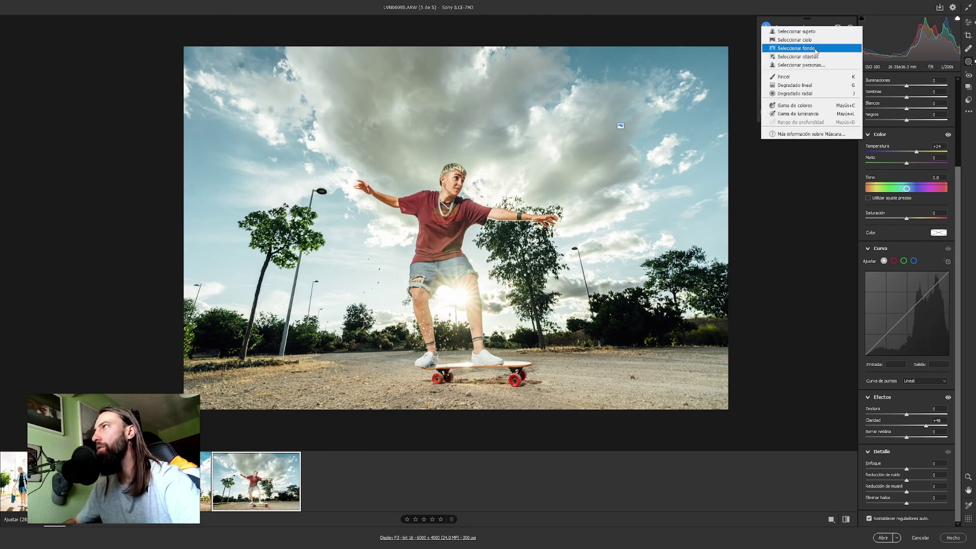
Draw a linear gradient up from the ground with exposure -1.40, clarity +50 and deeper blacks
{"action": "left_click", "coordinate": [795, 85]}
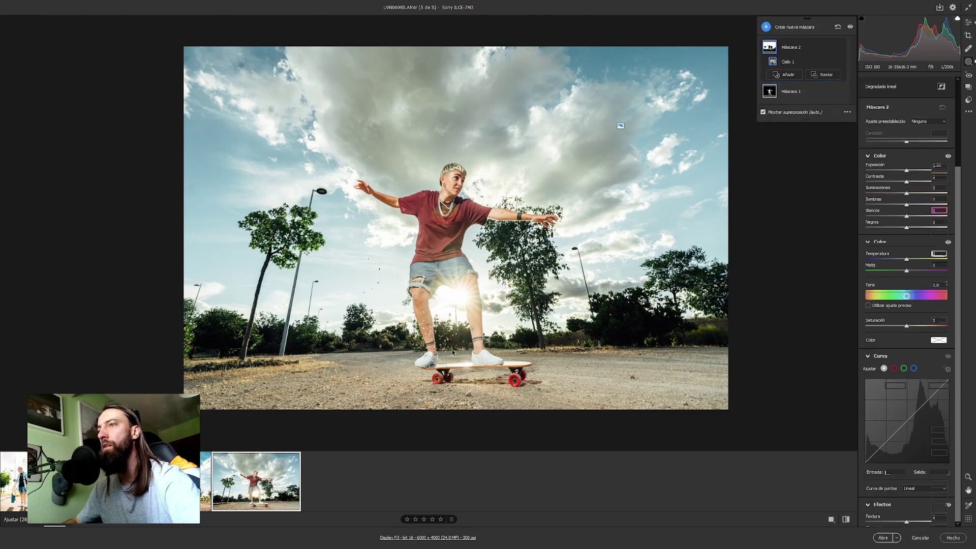
{"action": "key", "text": "ctrl+minus"}
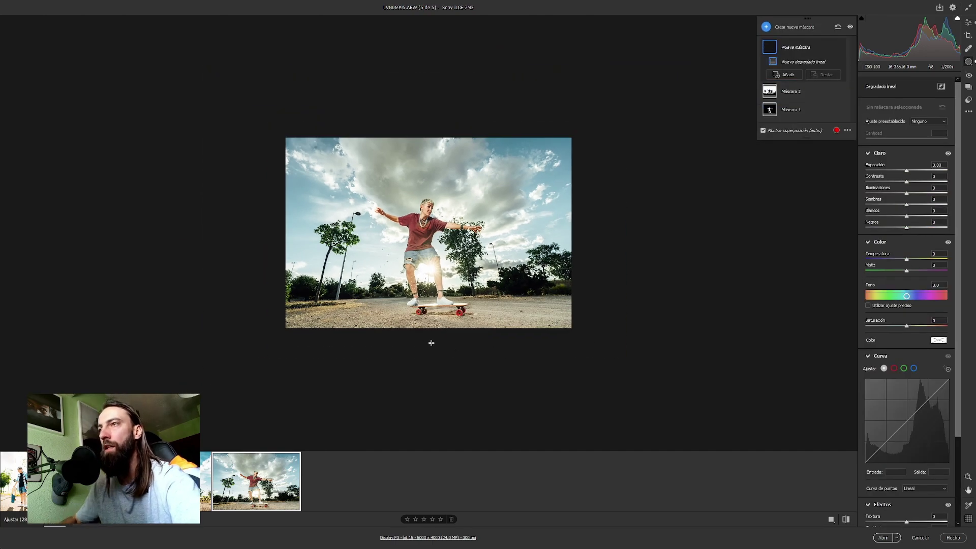
{"action": "left_click_drag", "start_coordinate": [387, 351], "coordinate": [387, 257]}
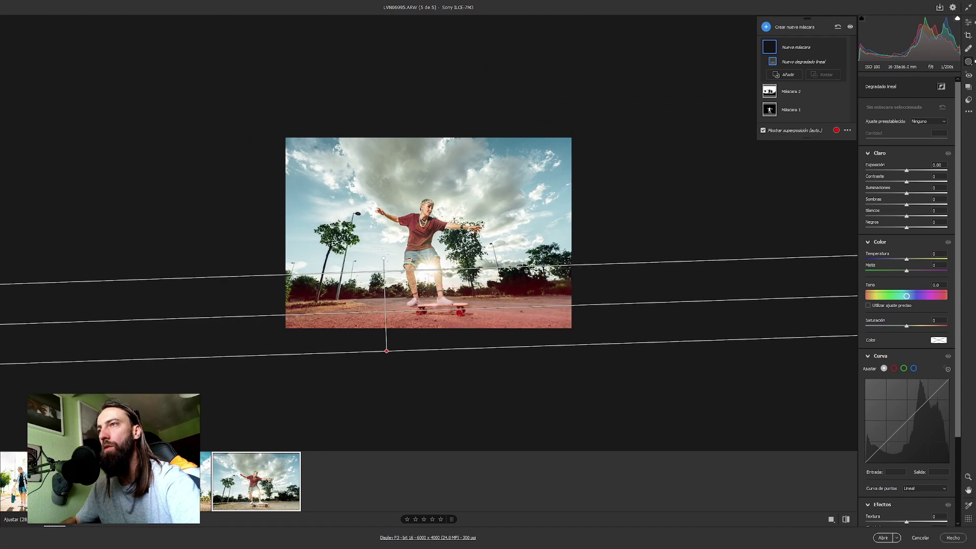
{"action": "left_click", "coordinate": [896, 171]}
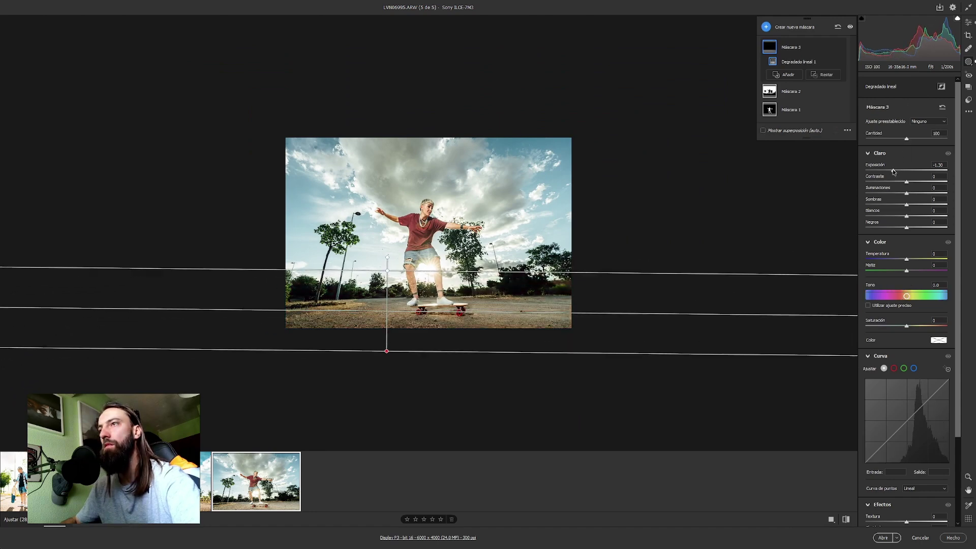
{"action": "left_click_drag", "start_coordinate": [893, 172], "coordinate": [892, 173]}
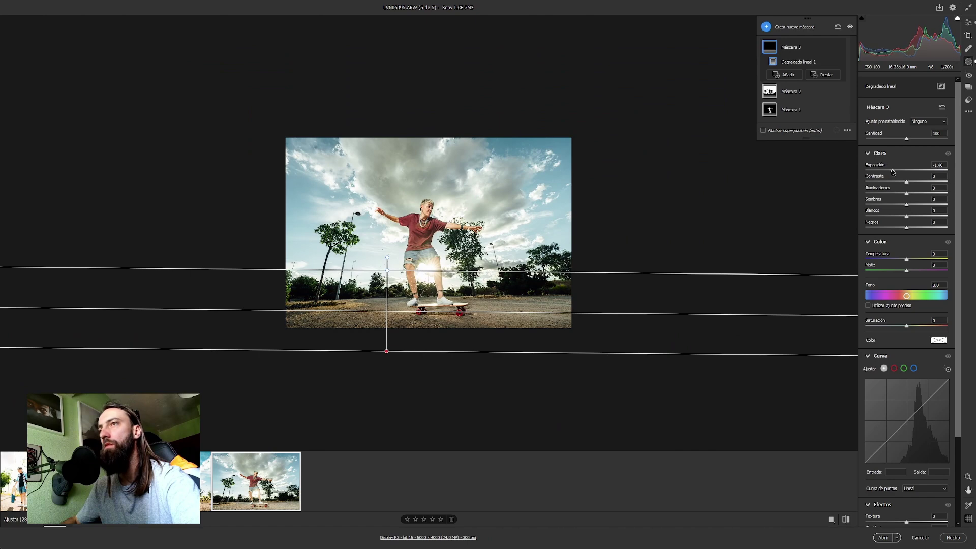
{"action": "scroll", "coordinate": [910, 387], "scroll_direction": "down", "scroll_amount": 3}
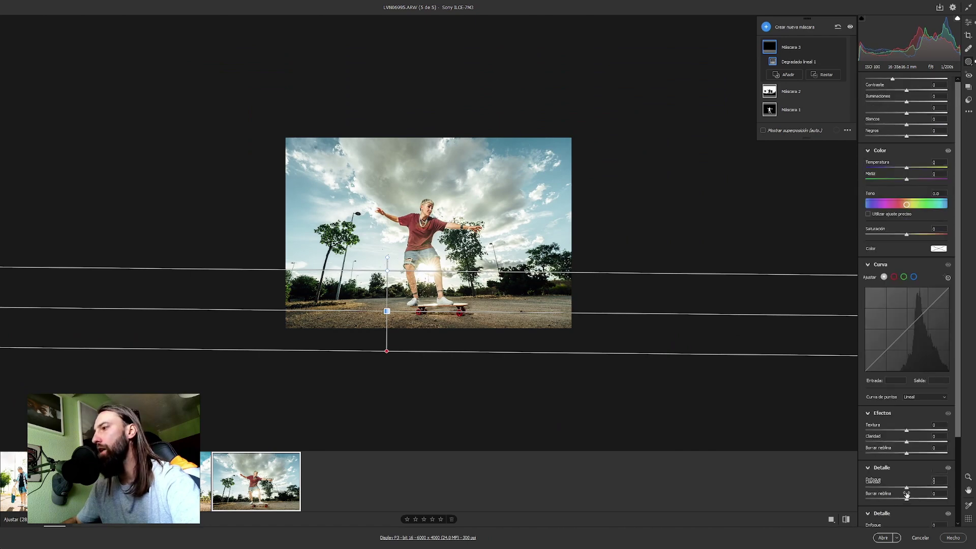
{"action": "left_click_drag", "start_coordinate": [921, 442], "coordinate": [927, 442]}
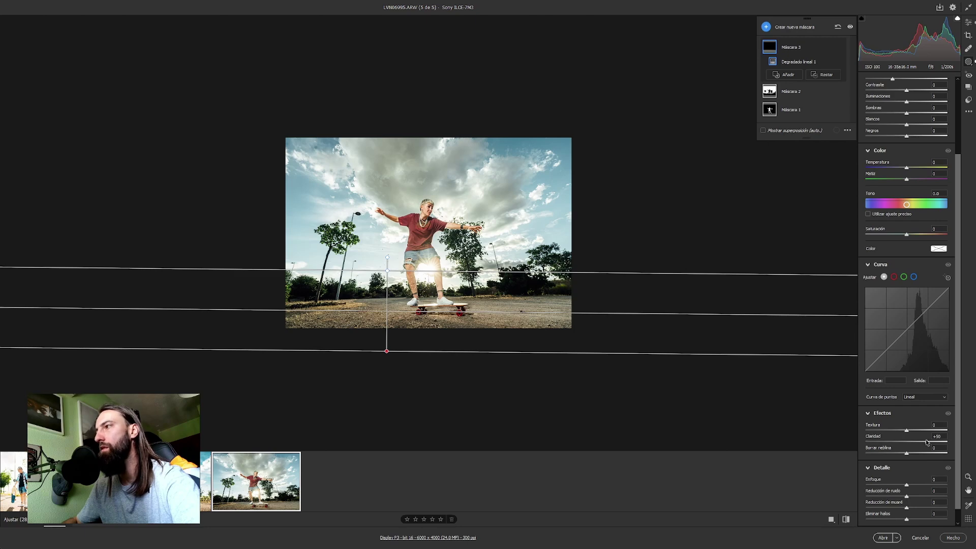
{"action": "scroll", "coordinate": [909, 331], "scroll_direction": "up", "scroll_amount": 2}
{"action": "left_click_drag", "start_coordinate": [906, 181], "coordinate": [885, 182]}
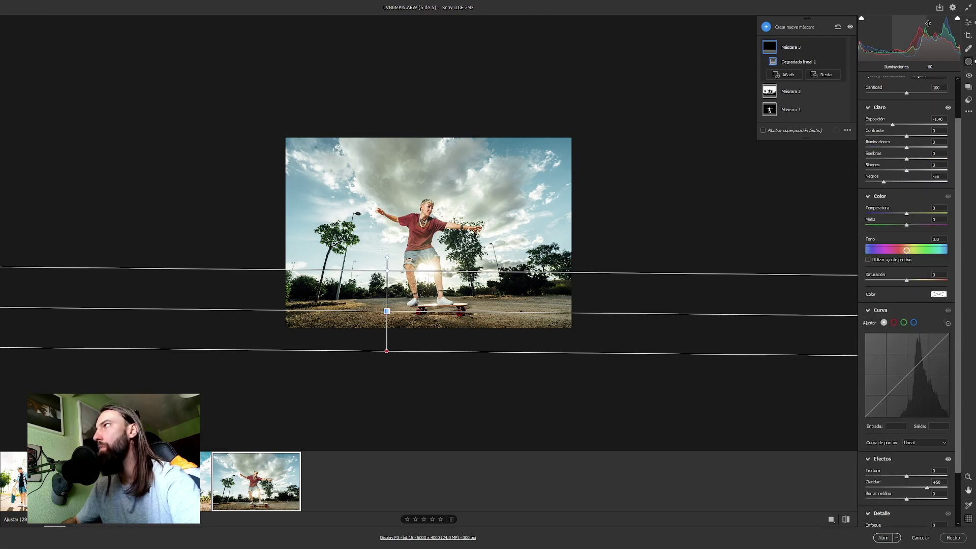
{"action": "left_click", "coordinate": [968, 22]}
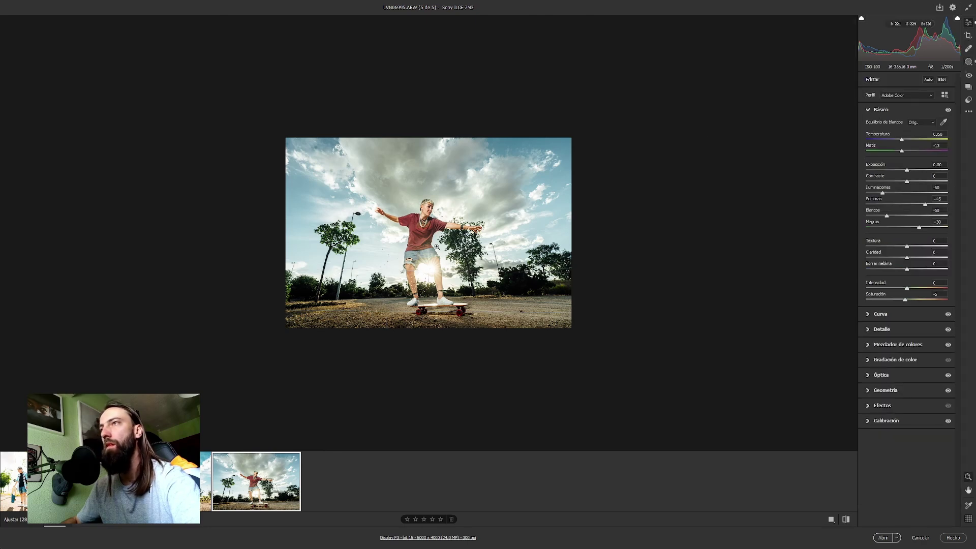
Select all five skater photos in the filmstrip with Ctrl+A
{"action": "left_click", "coordinate": [415, 265]}
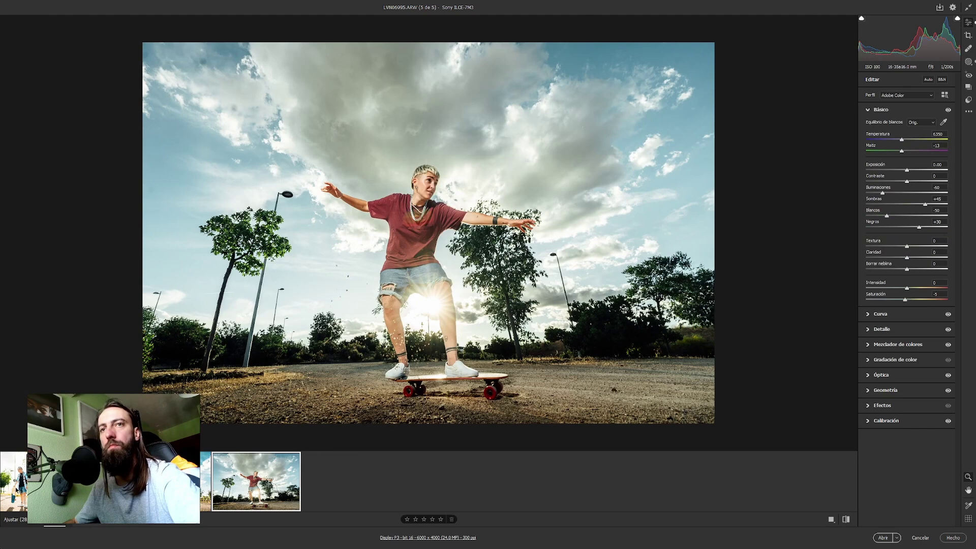
{"action": "left_click", "coordinate": [14, 482], "text": "ctrl"}
{"action": "key", "text": "ctrl+a"}
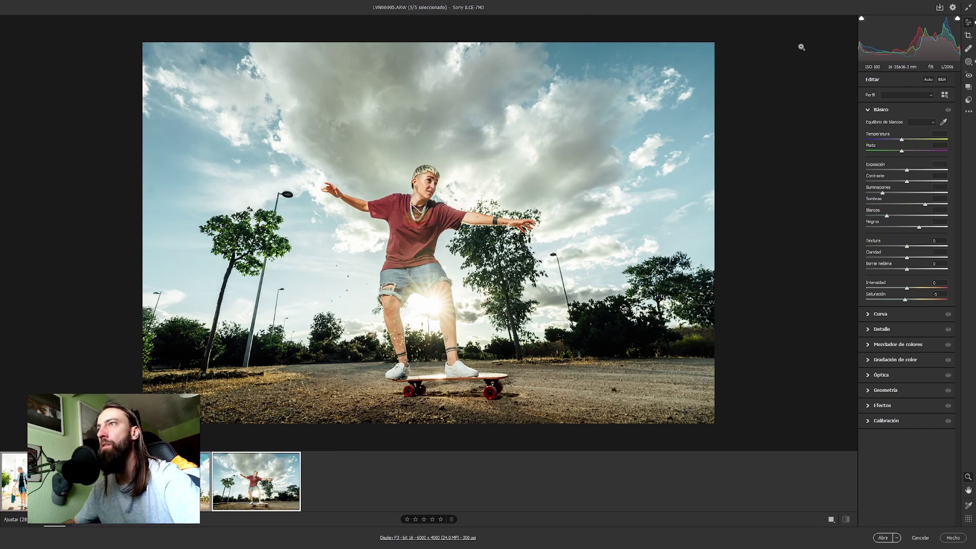
{"action": "left_click", "coordinate": [939, 8]}
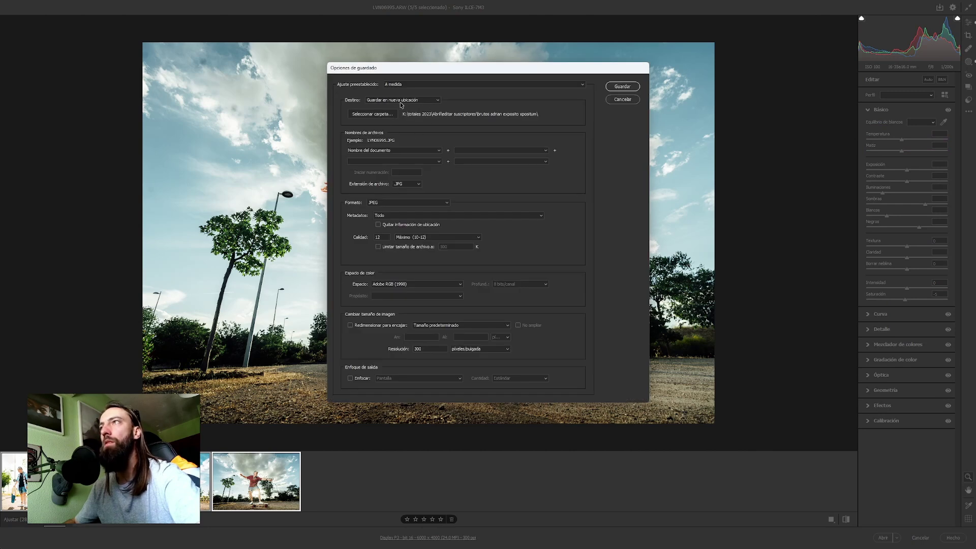
Export all five edited skater photos as JPEGs to the subscriber's raw-photos folder, then close Camera Raw keeping edits
{"action": "left_click", "coordinate": [381, 115]}
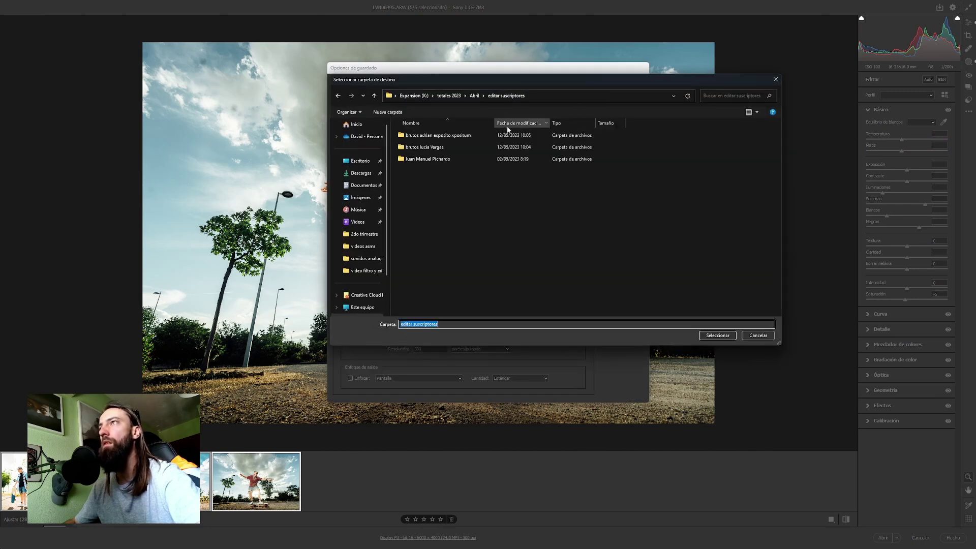
{"action": "left_click", "coordinate": [441, 147]}
{"action": "left_click", "coordinate": [718, 335]}
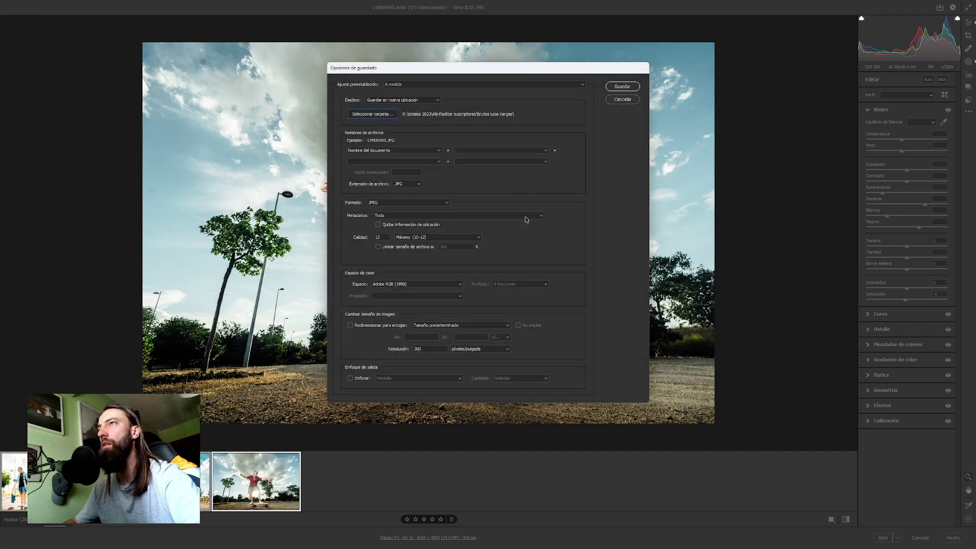
{"action": "left_click", "coordinate": [622, 86]}
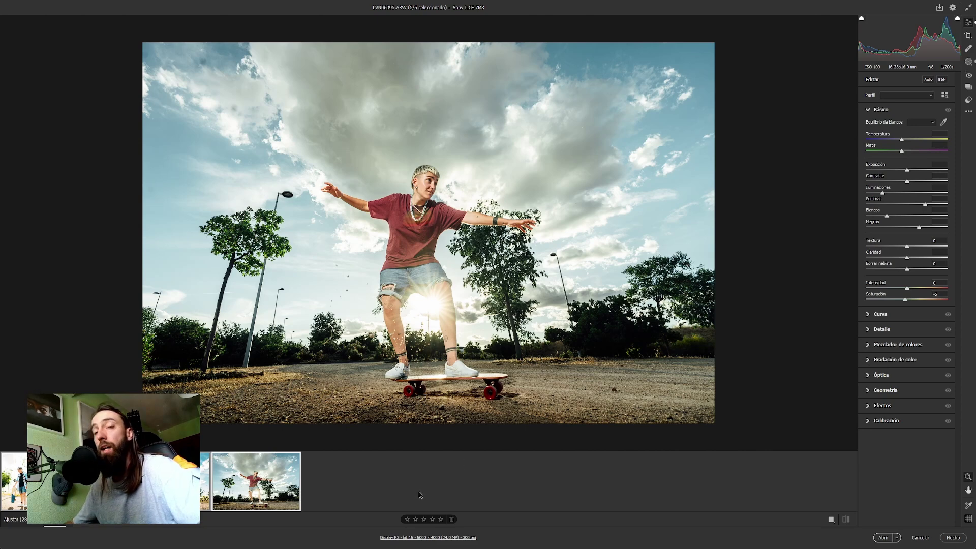
{"action": "left_click", "coordinate": [954, 537]}
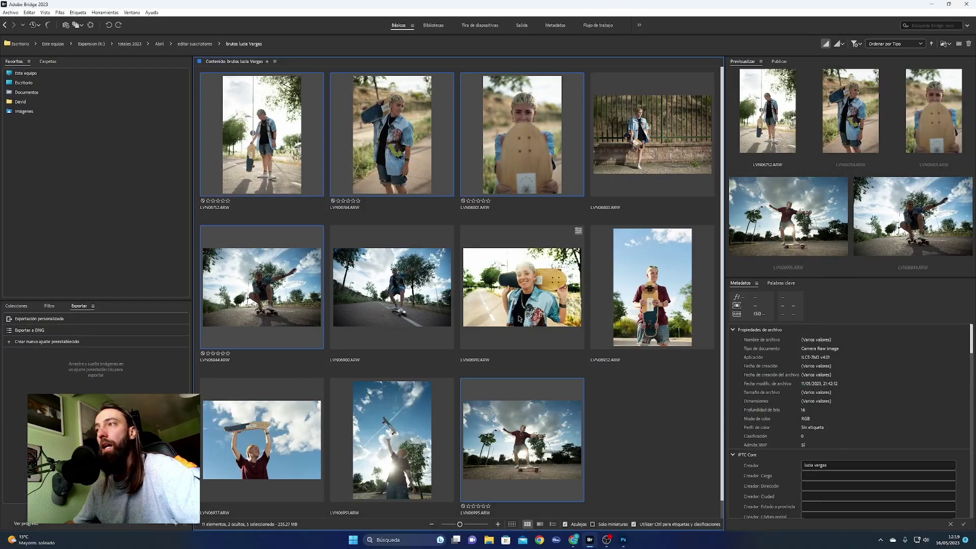